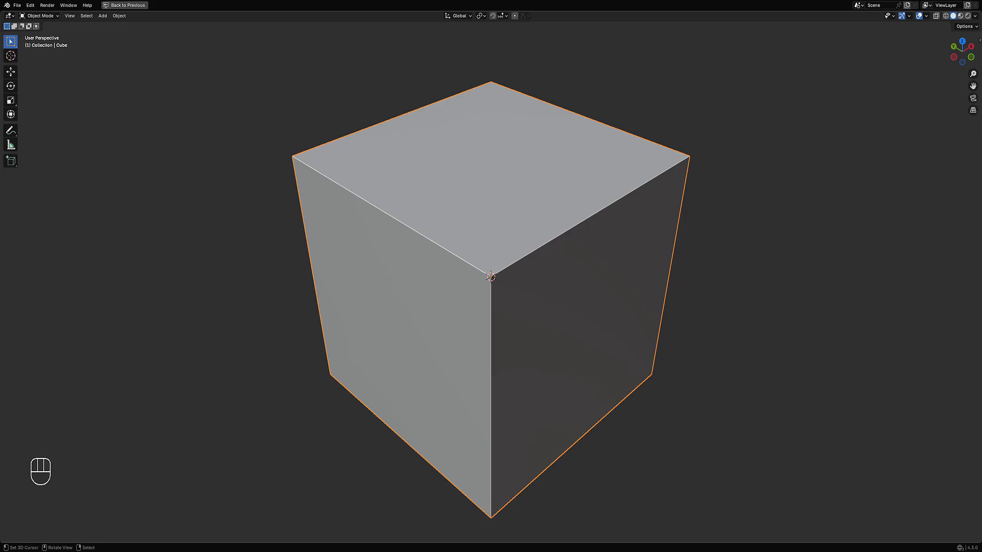
Replace the default cube with a new cylinder and enter Edit Mode in the left orthographic view
{"action": "left_click", "coordinate": [507, 285]}
{"action": "key", "text": "x"}
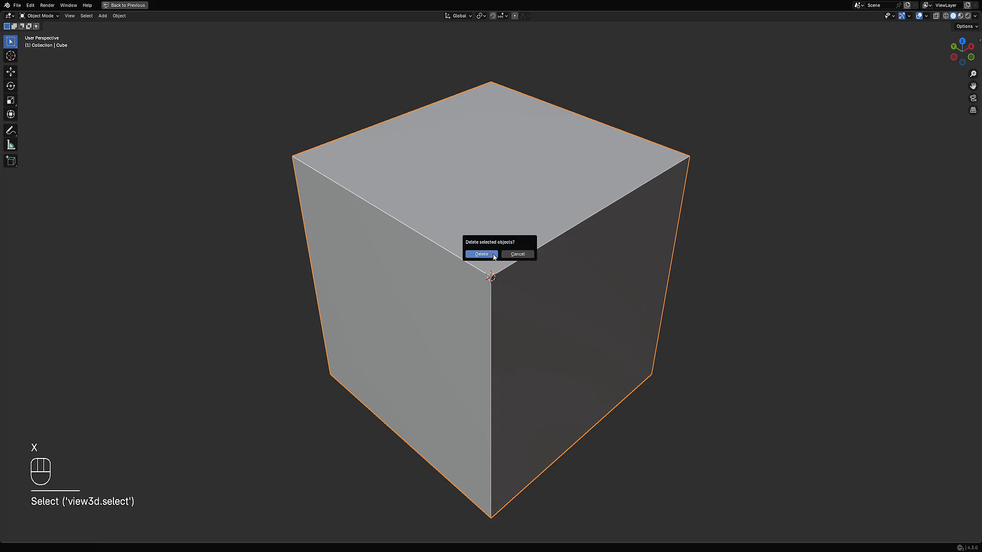
{"action": "left_click", "coordinate": [492, 253]}
{"action": "key", "text": "shift+a"}
{"action": "mouse_move", "coordinate": [491, 265]}
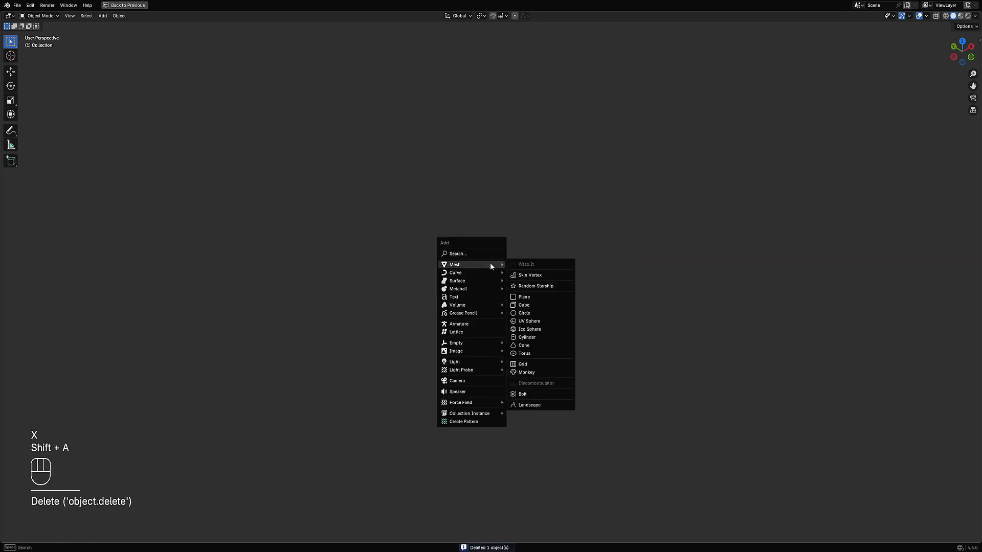
{"action": "left_click", "coordinate": [536, 335]}
{"action": "scroll", "coordinate": [536, 338], "scroll_direction": "down", "scroll_amount": 3}
{"action": "key", "text": "ctrl+KP_3"}
{"action": "key", "text": "Tab"}
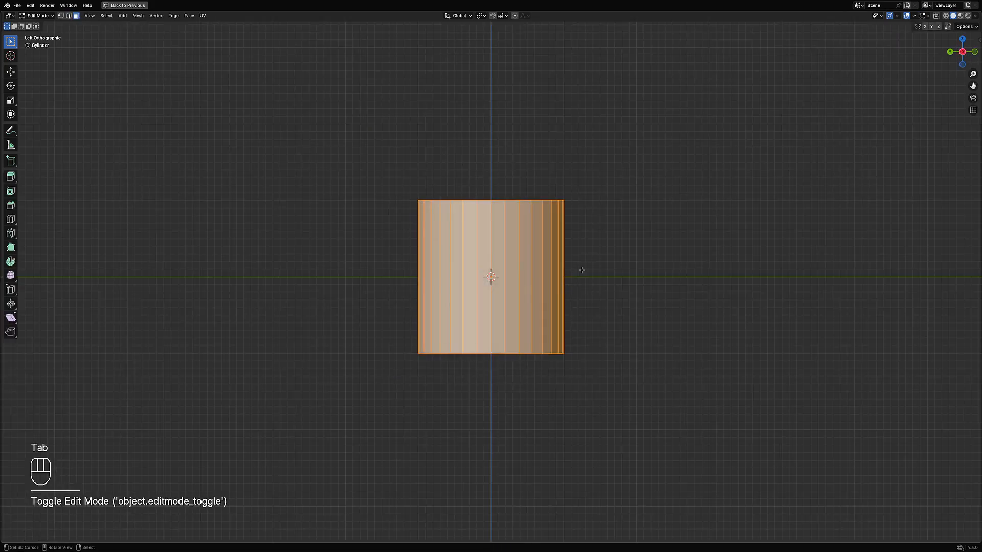
{"action": "key", "text": "r"}
{"action": "key", "text": "KP_9"}
{"action": "key", "text": "KP_0"}
{"action": "key", "text": "KP_Enter"}
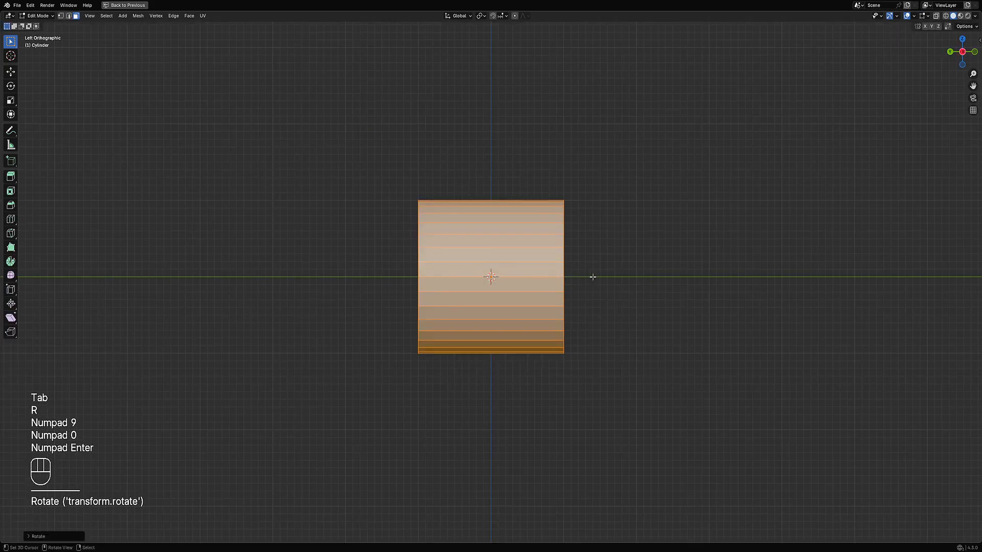
{"action": "key", "text": "ctrl+z"}
{"action": "middle_click_drag", "start_coordinate": [592, 271], "coordinate": [561, 261]}
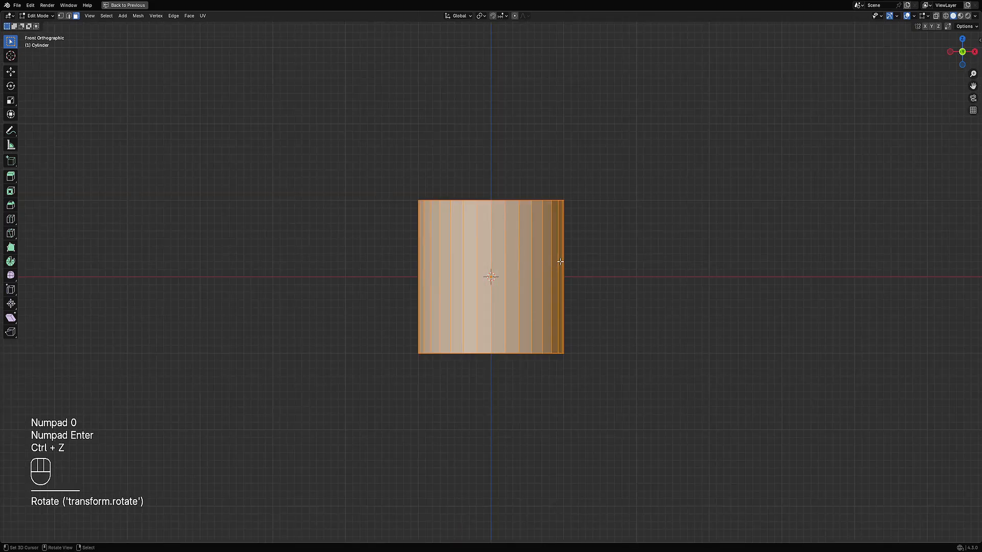
{"action": "key", "text": "r"}
{"action": "key", "text": "KP_9"}
{"action": "key", "text": "KP_0"}
{"action": "key", "text": "KP_Enter"}
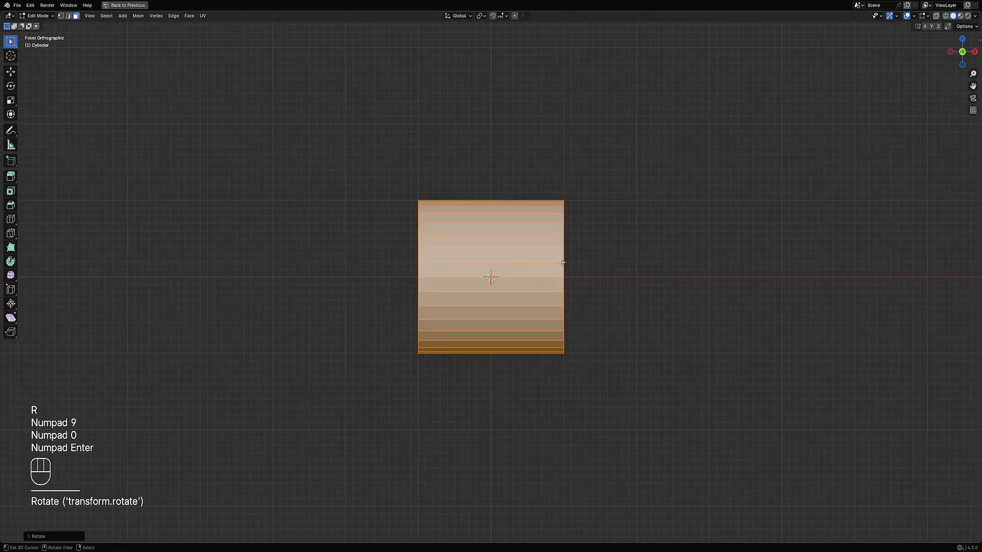
{"action": "middle_click_drag", "start_coordinate": [562, 262], "coordinate": [596, 288]}
{"action": "key", "text": "s"}
{"action": "middle_click", "coordinate": [593, 271]}
{"action": "right_click", "coordinate": [530, 279]}
{"action": "middle_click_drag", "start_coordinate": [512, 289], "coordinate": [545, 263]}
{"action": "key", "text": "ctrl+z"}
Rotate the whole cylinder mesh 90 degrees in the left view so its axis lies along Y
{"action": "key", "text": "r"}
{"action": "key", "text": "KP_9"}
{"action": "key", "text": "KP_0"}
{"action": "key", "text": "KP_Enter"}
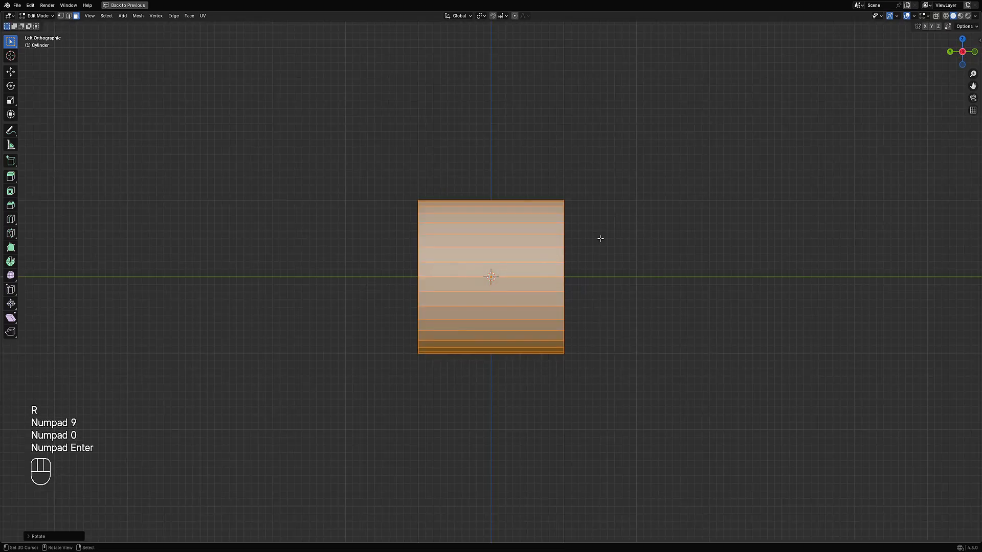
Scale the cylinder mesh down along the Y axis in several passes until it is a thin disc
{"action": "key", "text": "s"}
{"action": "middle_click", "coordinate": [643, 219]}
{"action": "left_click", "coordinate": [532, 234]}
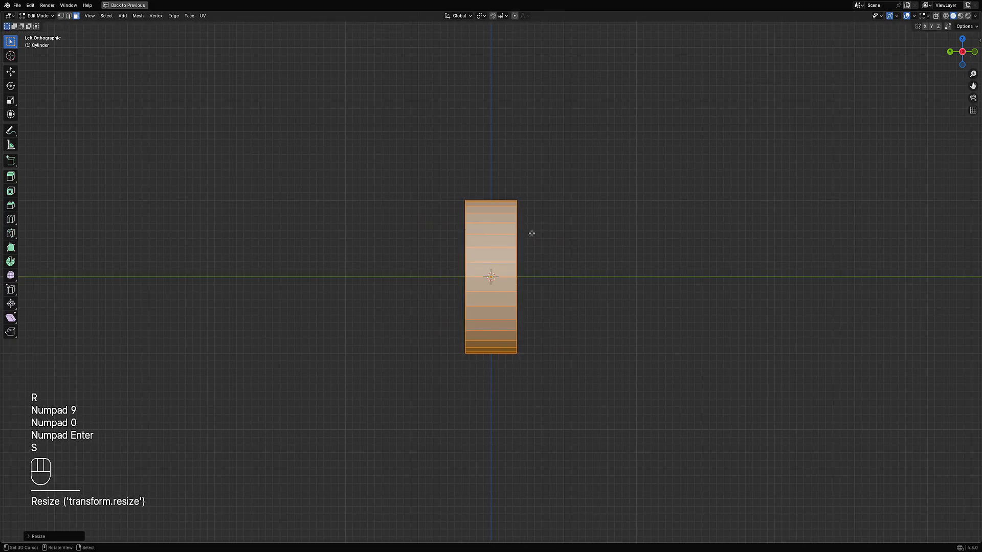
{"action": "key", "text": "s"}
{"action": "middle_click", "coordinate": [625, 230]}
{"action": "left_click", "coordinate": [530, 250]}
{"action": "middle_click_drag", "start_coordinate": [674, 231], "coordinate": [544, 245]}
{"action": "key", "text": "s"}
{"action": "middle_click", "coordinate": [587, 212]}
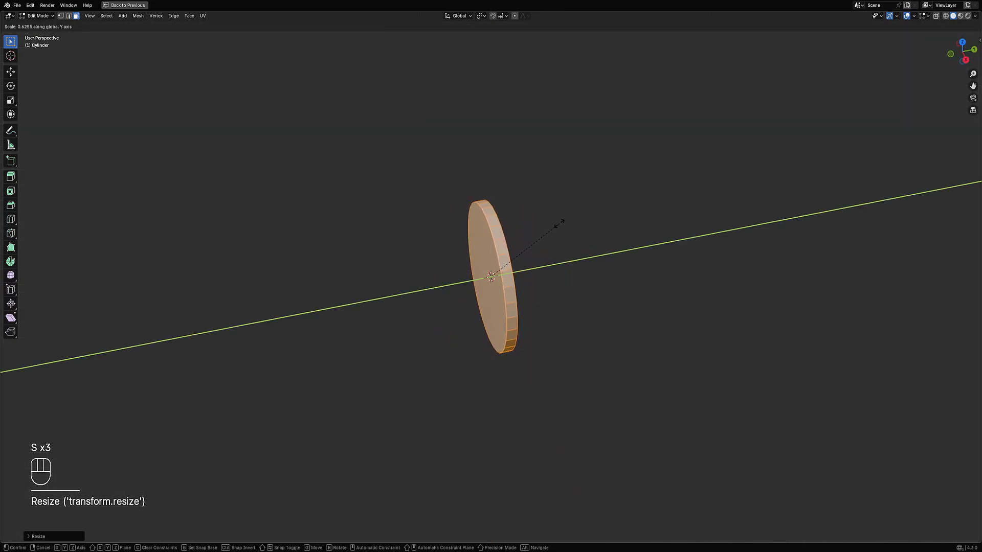
{"action": "left_click", "coordinate": [559, 223]}
{"action": "middle_click_drag", "start_coordinate": [559, 223], "coordinate": [547, 252]}
{"action": "key", "text": "s"}
{"action": "middle_click", "coordinate": [605, 278]}
{"action": "left_click", "coordinate": [575, 269]}
{"action": "scroll", "coordinate": [575, 269], "scroll_direction": "down", "scroll_amount": 5}
{"action": "scroll", "coordinate": [528, 213], "scroll_direction": "up", "scroll_amount": 5}
{"action": "key", "text": "s"}
{"action": "middle_click", "coordinate": [573, 259]}
{"action": "left_click", "coordinate": [570, 259]}
{"action": "key", "text": "alt+a"}
{"action": "key", "text": "3"}
{"action": "left_click", "coordinate": [511, 260]}
{"action": "left_click", "coordinate": [511, 248], "text": "shift"}
{"action": "key", "text": "x"}
{"action": "key", "text": "f"}
{"action": "middle_click_drag", "start_coordinate": [679, 235], "coordinate": [563, 247]}
{"action": "key", "text": "ctrl+z"}
Delete the disc's two circular cap faces, leaving an open ring band
{"action": "key", "text": "alt+a"}
{"action": "key", "text": "3"}
{"action": "left_click", "coordinate": [480, 259]}
{"action": "left_click", "coordinate": [562, 246], "text": "shift"}
{"action": "key", "text": "x"}
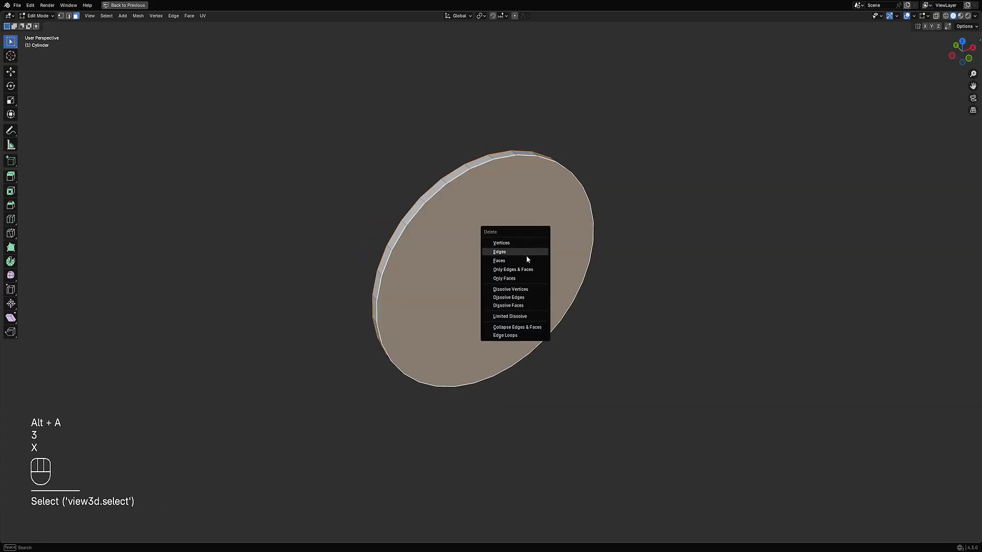
{"action": "left_click", "coordinate": [529, 261]}
{"action": "middle_click_drag", "start_coordinate": [554, 268], "coordinate": [497, 190]}
{"action": "key", "text": "2"}
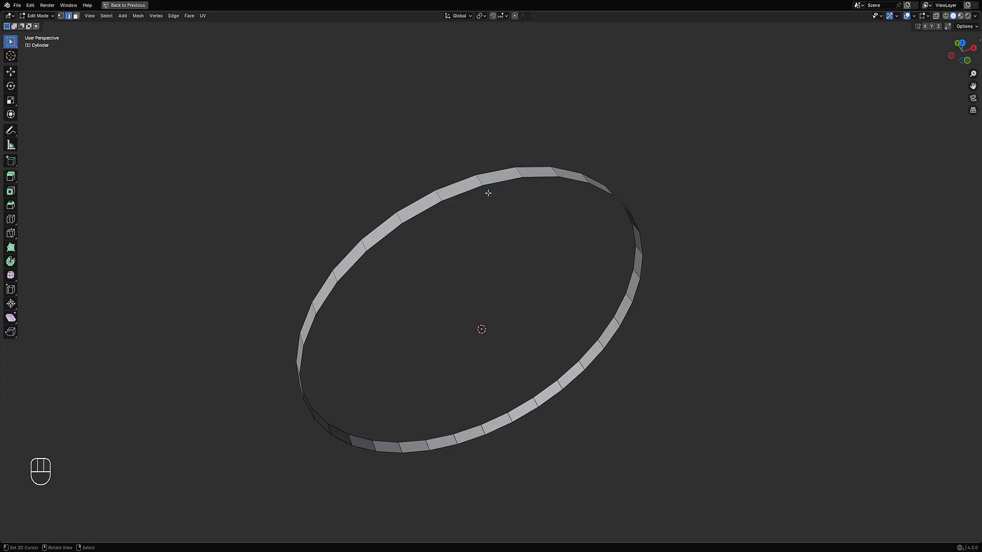
{"action": "key", "text": "shift+a"}
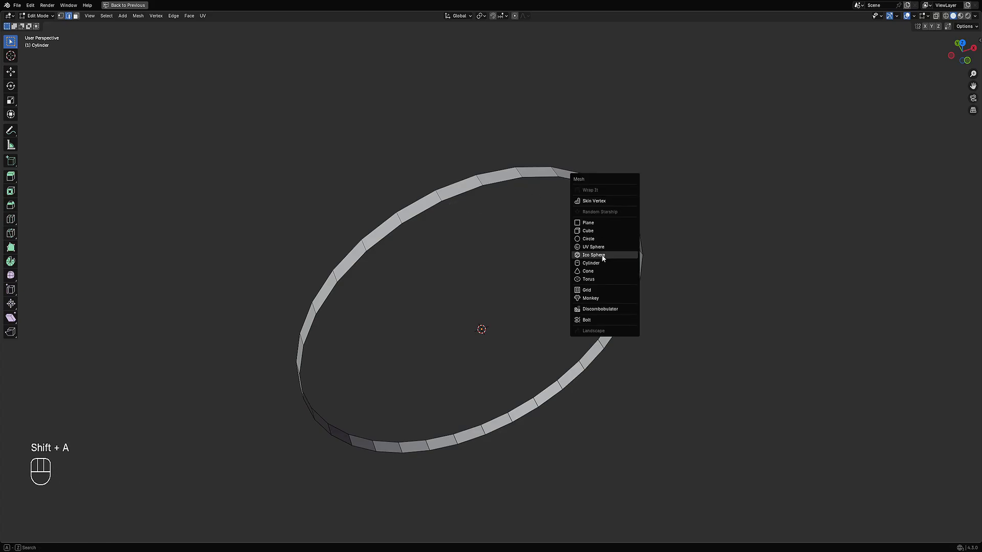
{"action": "key", "text": "Tab"}
{"action": "key", "text": "shift+a"}
{"action": "mouse_move", "coordinate": [569, 196]}
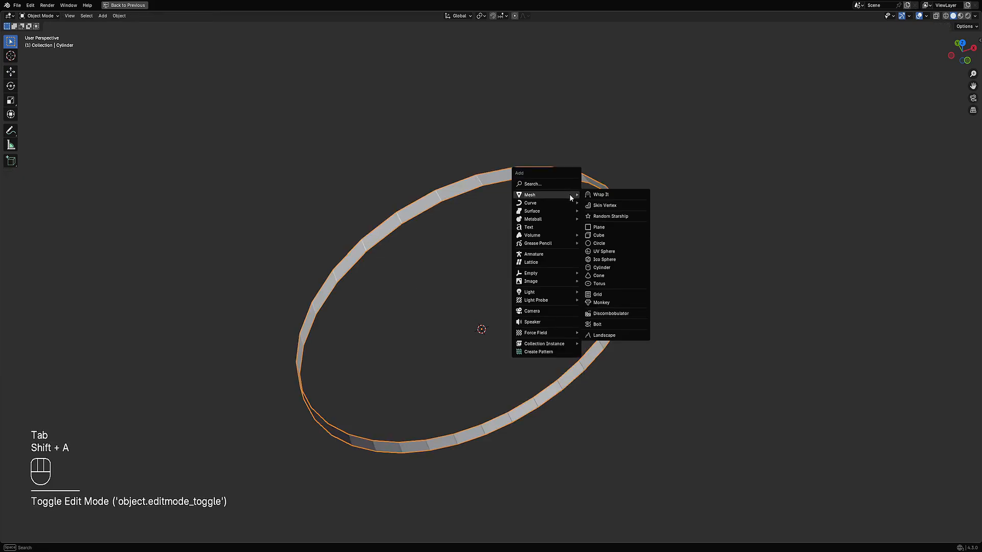
{"action": "left_click", "coordinate": [613, 267]}
{"action": "scroll", "coordinate": [614, 273], "scroll_direction": "down", "scroll_amount": 4}
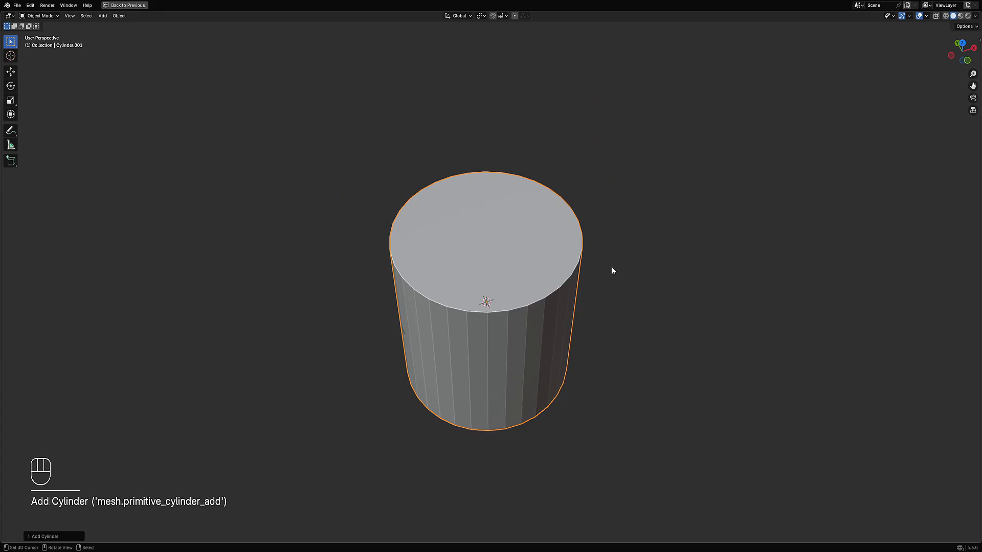
{"action": "key", "text": "F9"}
{"action": "left_click", "coordinate": [45, 536]}
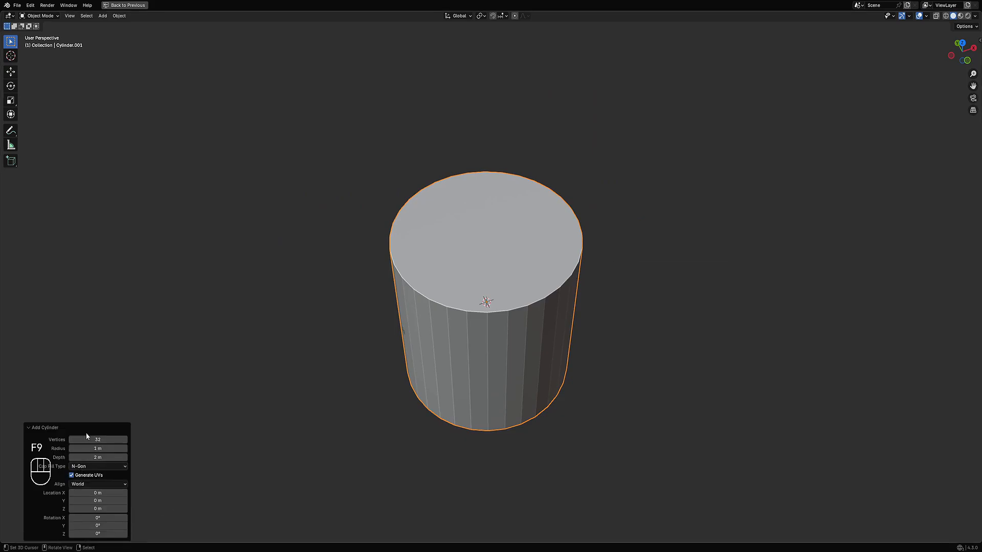
{"action": "left_click_drag", "start_coordinate": [92, 439], "coordinate": [102, 439], "text": "ctrl"}
{"action": "left_click", "coordinate": [299, 386]}
{"action": "left_click", "coordinate": [54, 429]}
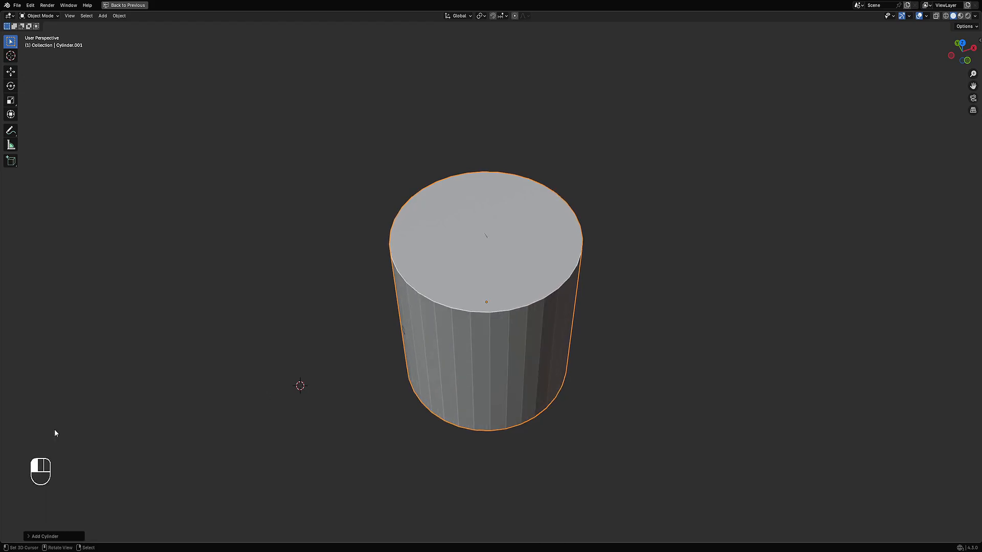
{"action": "key", "text": "x"}
{"action": "left_click", "coordinate": [494, 283]}
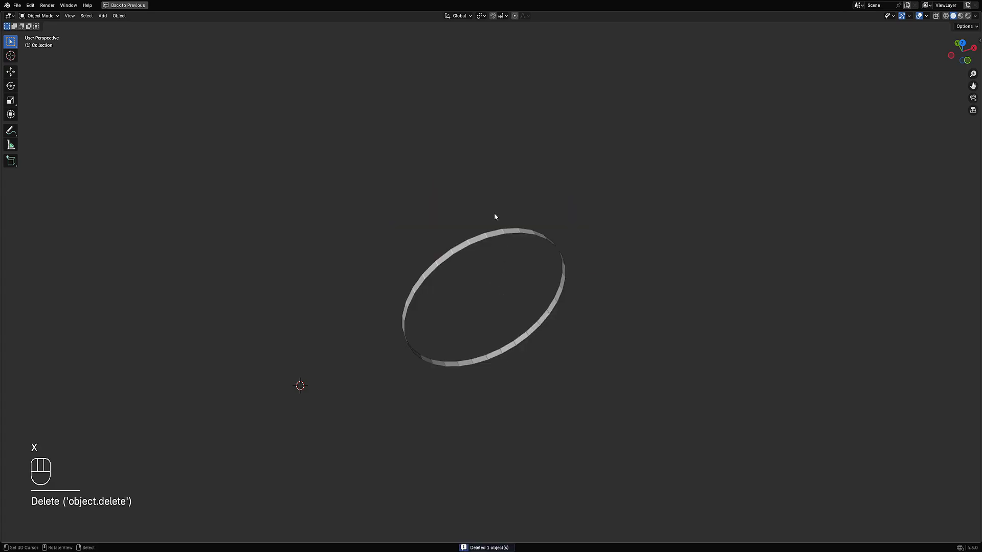
Subdivide the two boundary edge loops of the ring band in Edit Mode
{"action": "left_click", "coordinate": [495, 231]}
{"action": "key", "text": "Tab"}
{"action": "scroll", "coordinate": [500, 222], "scroll_direction": "up", "scroll_amount": 4}
{"action": "key", "text": "2"}
{"action": "key", "text": "alt+a"}
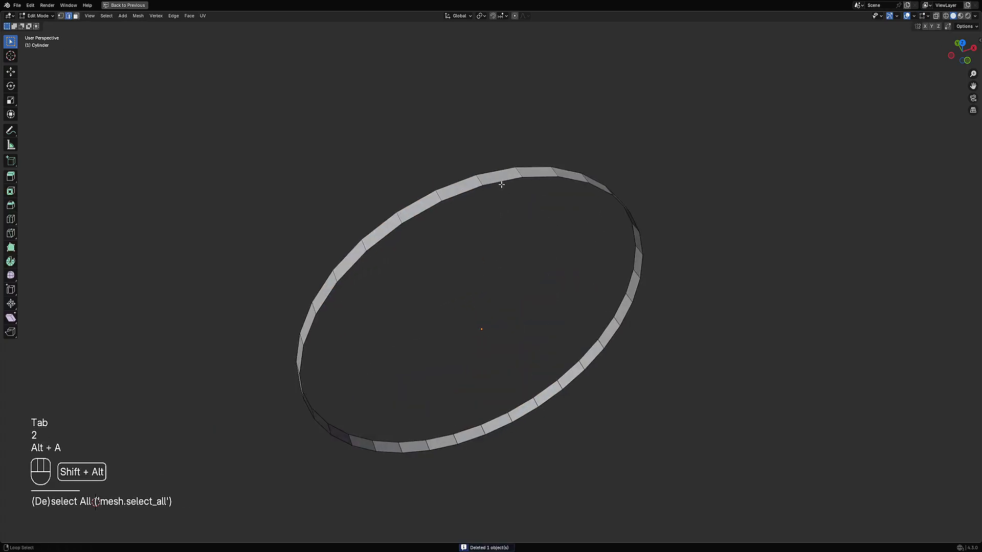
{"action": "left_click", "coordinate": [501, 185], "text": "alt+shift"}
{"action": "left_click", "coordinate": [495, 165], "text": "alt+shift"}
{"action": "key", "text": "w"}
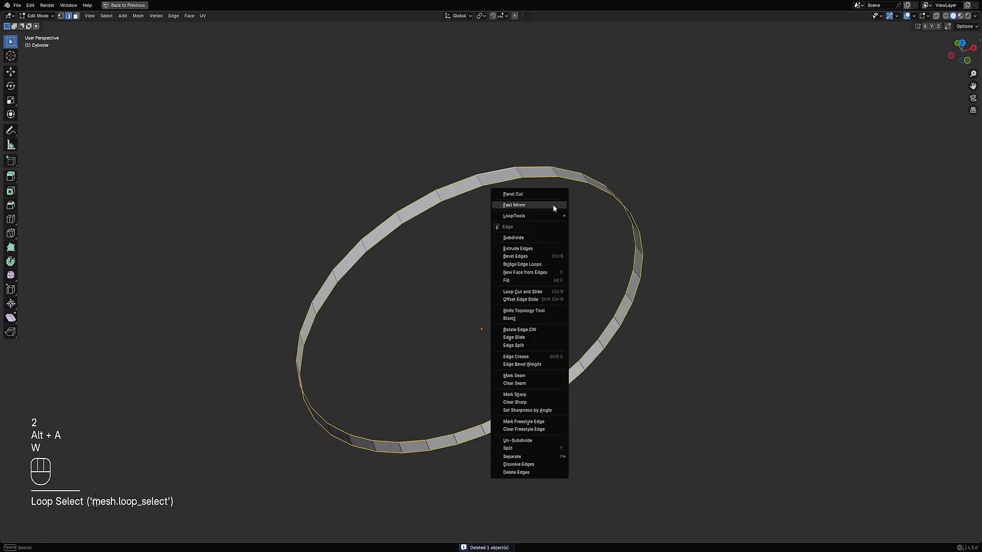
{"action": "left_click", "coordinate": [545, 236]}
{"action": "middle_click_drag", "start_coordinate": [546, 235], "coordinate": [544, 220]}
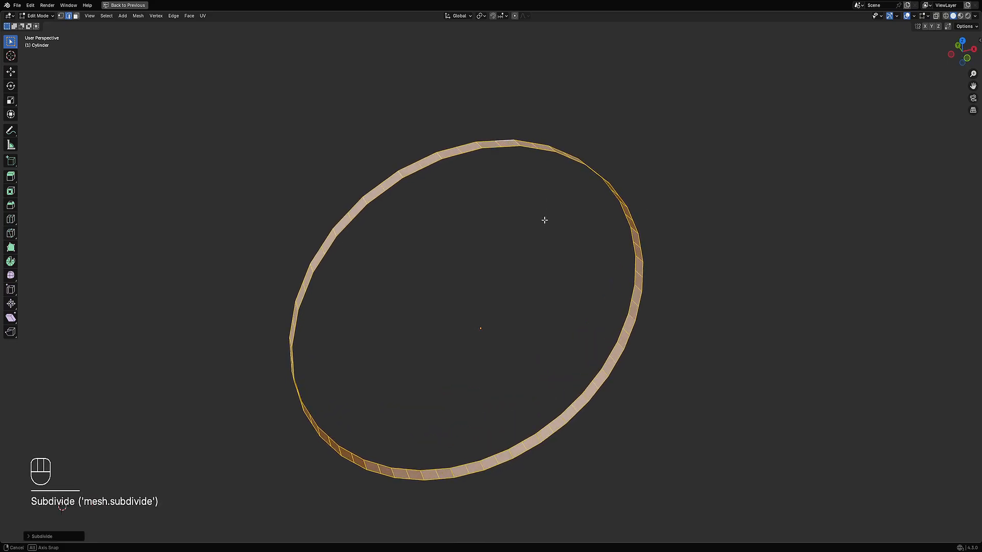
Round both boundary edge loops of the subdivided ring with the LoopTools Circle operation
{"action": "key", "text": "alt+a"}
{"action": "key", "text": "2"}
{"action": "left_click", "coordinate": [469, 156], "text": "alt+shift"}
{"action": "middle_click_drag", "start_coordinate": [474, 169], "coordinate": [480, 186]}
{"action": "left_click", "coordinate": [462, 215], "text": "alt+shift"}
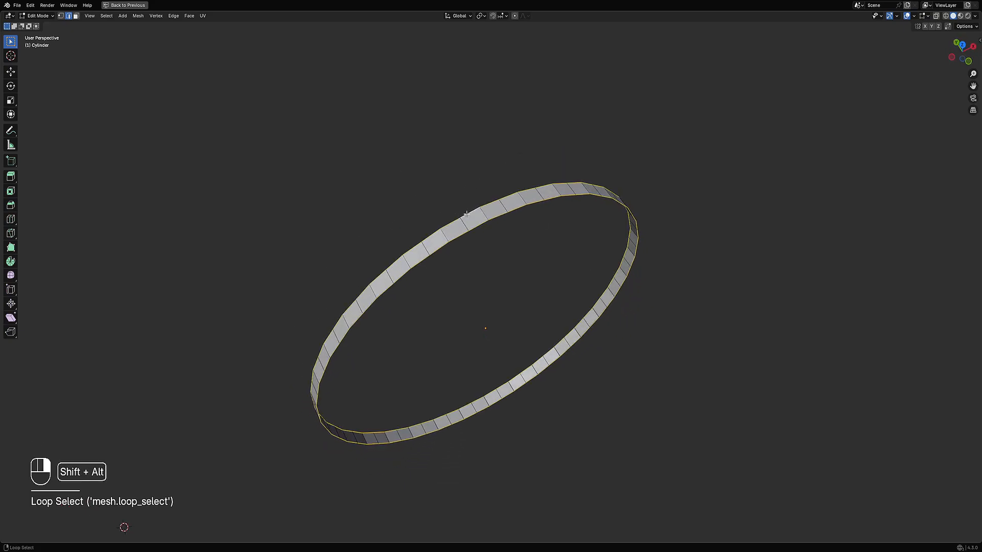
{"action": "middle_click_drag", "start_coordinate": [572, 237], "coordinate": [548, 166]}
{"action": "key", "text": "w"}
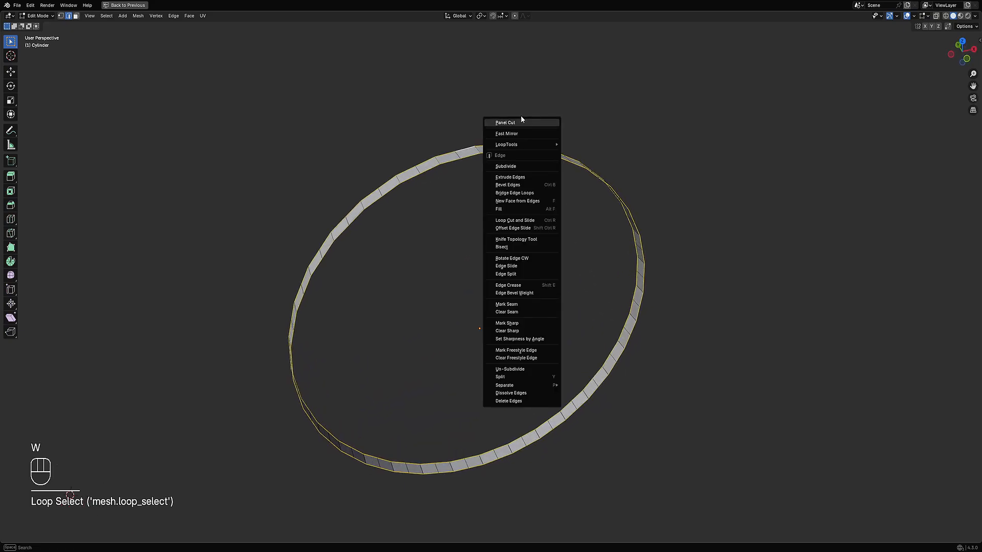
{"action": "mouse_move", "coordinate": [526, 144]}
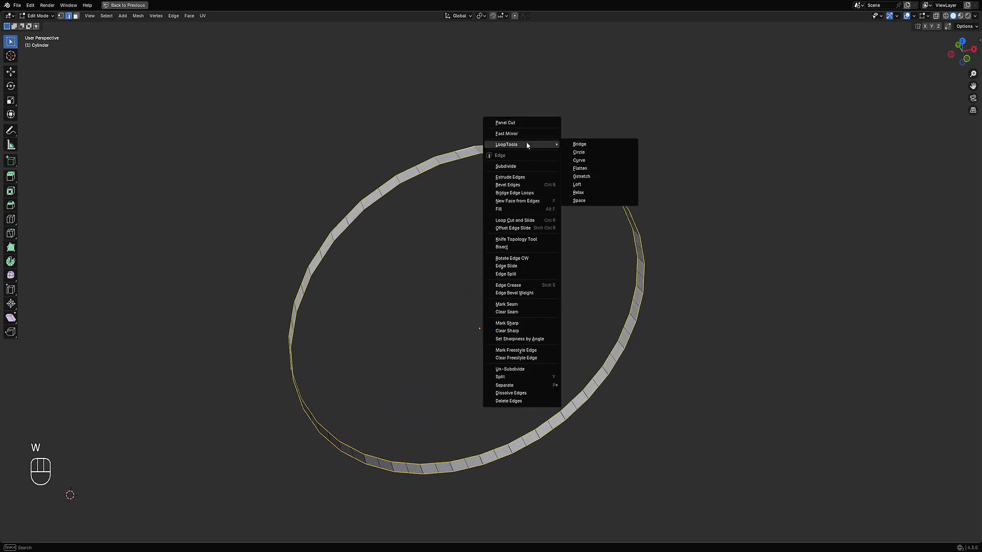
{"action": "left_click", "coordinate": [579, 153]}
{"action": "key", "text": "alt+a"}
{"action": "scroll", "coordinate": [568, 222], "scroll_direction": "down", "scroll_amount": 4}
{"action": "middle_click_drag", "start_coordinate": [568, 222], "coordinate": [531, 239]}
{"action": "scroll", "coordinate": [531, 238], "scroll_direction": "up", "scroll_amount": 2}
{"action": "key", "text": "shift+s"}
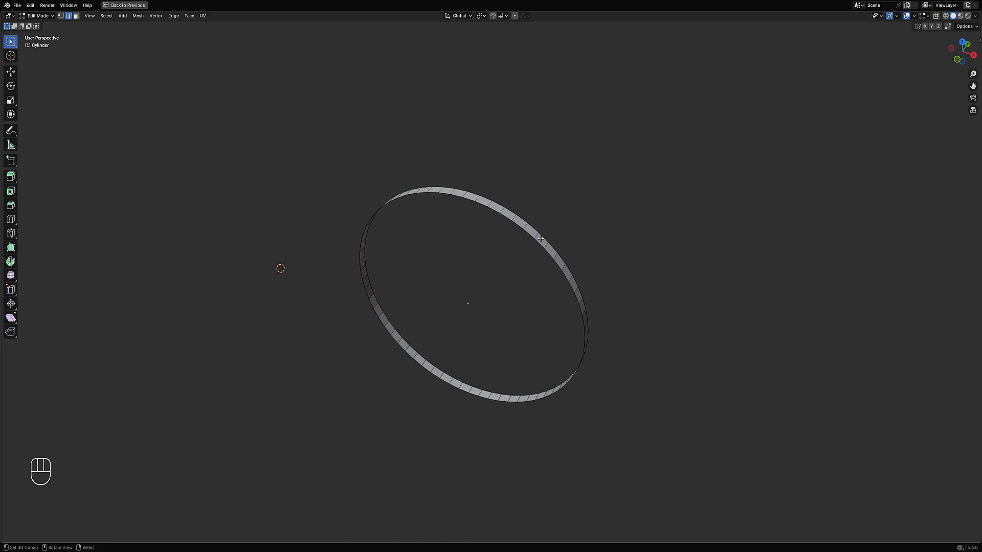
{"action": "middle_click_drag", "start_coordinate": [531, 243], "coordinate": [591, 244]}
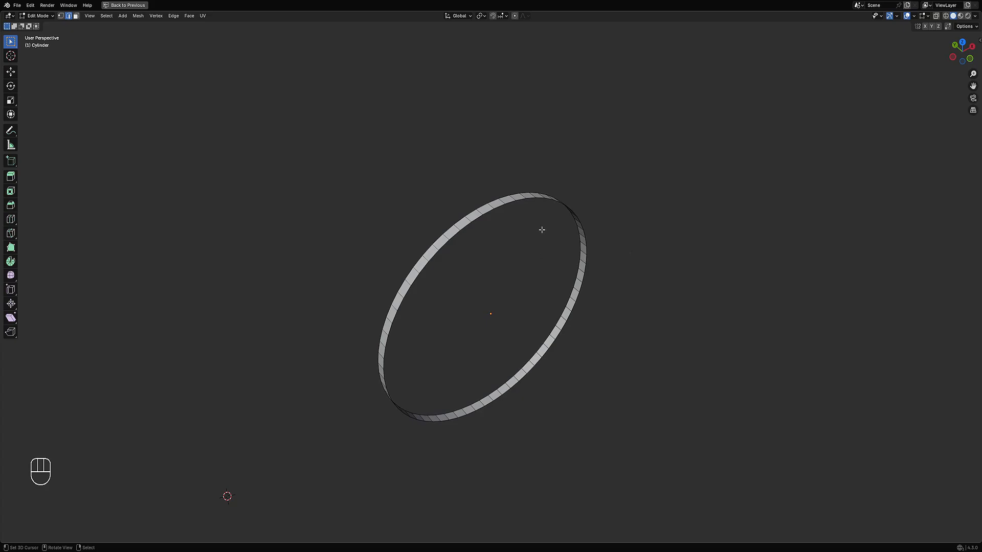
{"action": "key", "text": "w"}
{"action": "mouse_move", "coordinate": [554, 162]}
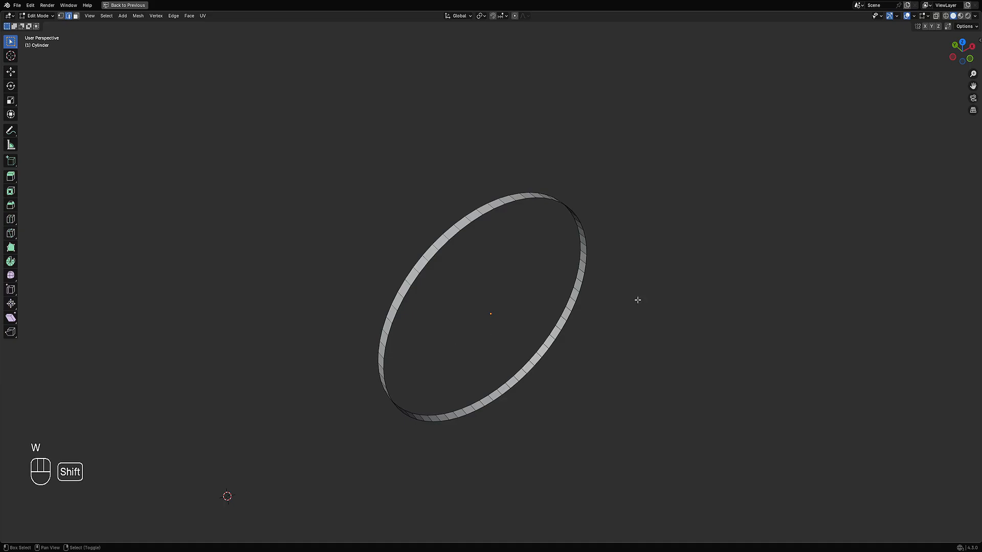
{"action": "key", "text": "shift+s"}
{"action": "left_click", "coordinate": [634, 344]}
{"action": "key", "text": "shift+s"}
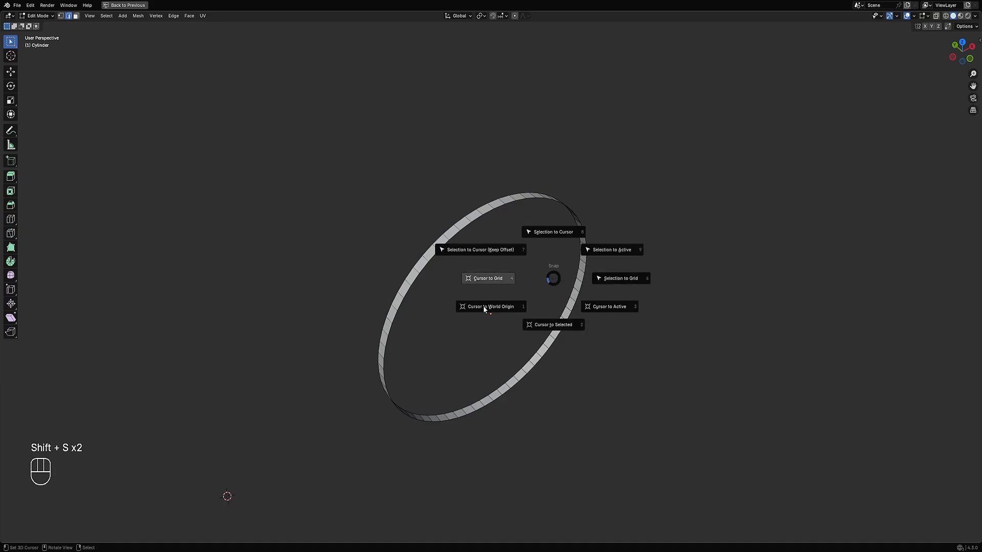
{"action": "key", "text": "Escape"}
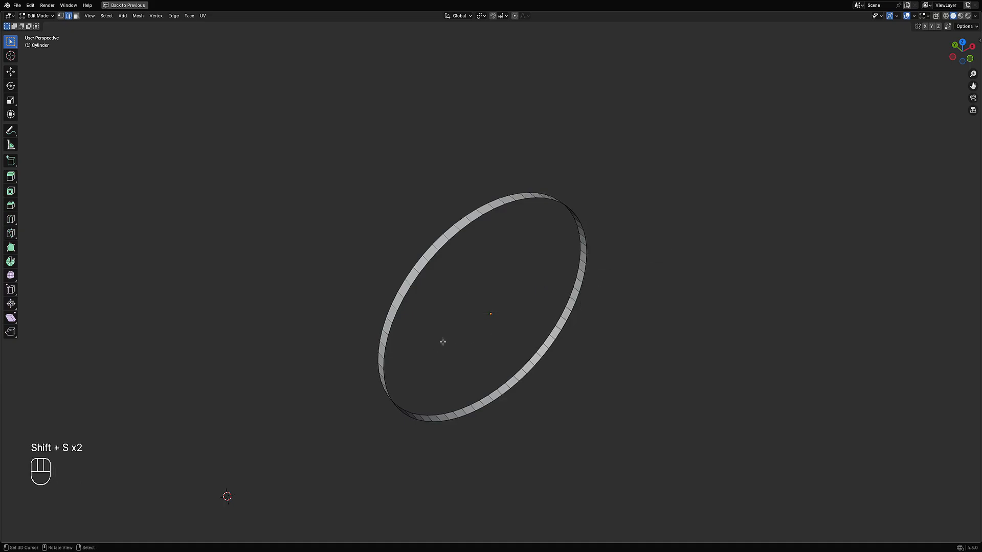
Select the whole ring mesh and snap the 3D cursor to its center
{"action": "key", "text": "a"}
{"action": "key", "text": "shift+s"}
{"action": "left_click", "coordinate": [518, 319]}
Solidify the ring's faces with a thickness of 0.031 m
{"action": "middle_click_drag", "start_coordinate": [529, 306], "coordinate": [605, 214]}
{"action": "scroll", "coordinate": [573, 287], "scroll_direction": "up", "scroll_amount": 8}
{"action": "key", "text": "ctrl+f"}
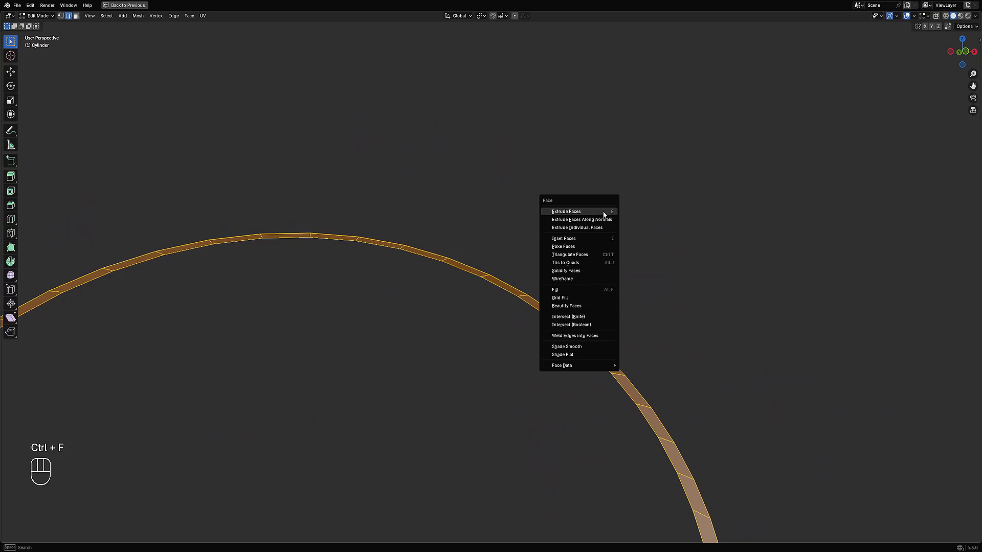
{"action": "left_click", "coordinate": [579, 270]}
{"action": "middle_click_drag", "start_coordinate": [578, 270], "coordinate": [636, 236]}
{"action": "key", "text": "F9"}
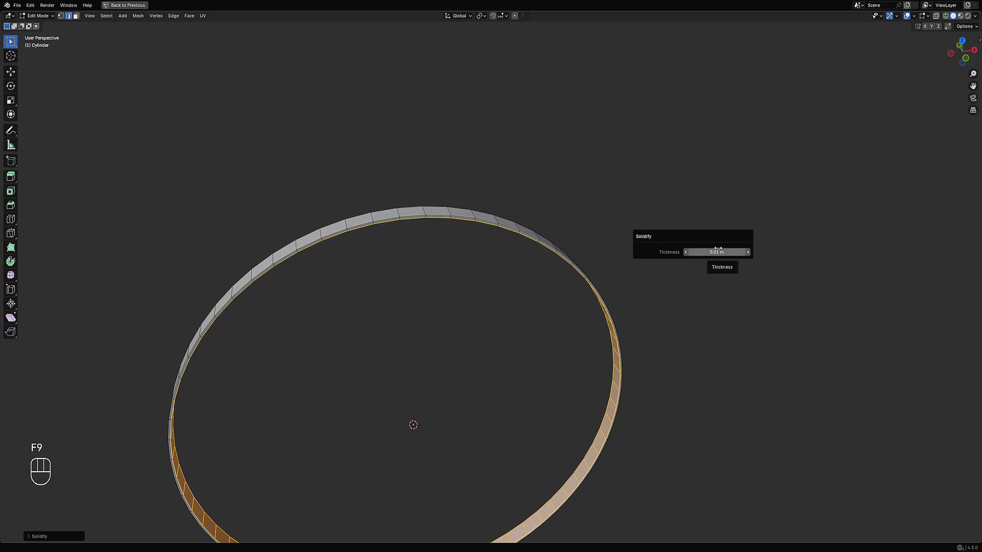
{"action": "left_click_drag", "start_coordinate": [716, 252], "coordinate": [767, 252], "text": "shift"}
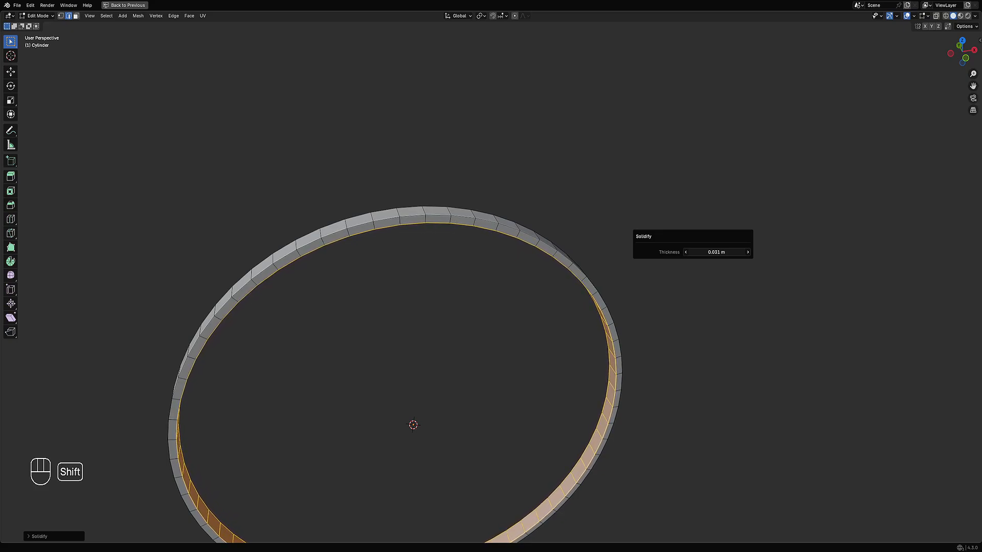
{"action": "middle_click_drag", "start_coordinate": [574, 365], "coordinate": [561, 281]}
{"action": "key", "text": "alt+a"}
{"action": "key", "text": "ctrl+r"}
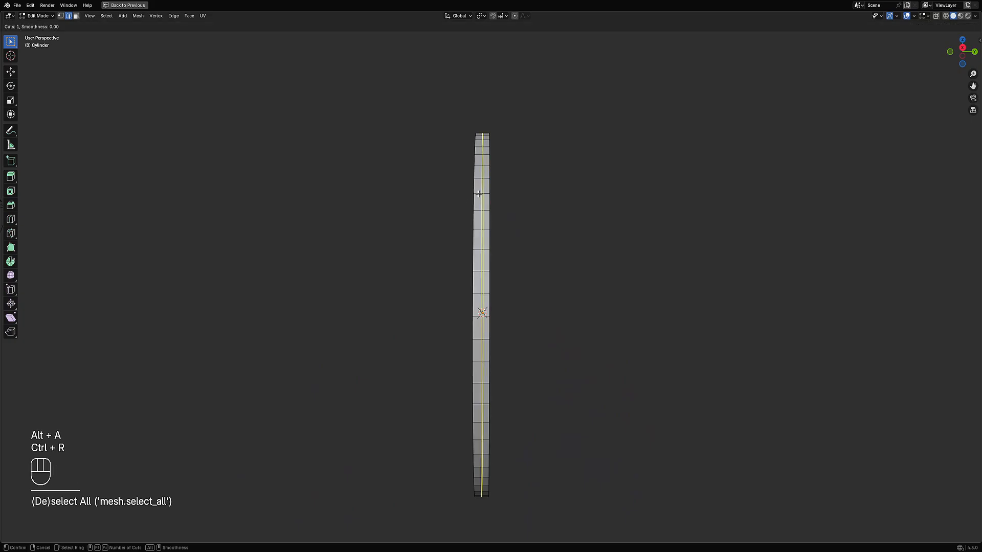
{"action": "right_click", "coordinate": [478, 194]}
Select the loop of faces around one flat side of the ring in face mode
{"action": "middle_click_drag", "start_coordinate": [478, 194], "coordinate": [504, 246]}
{"action": "middle_click_drag", "start_coordinate": [511, 238], "coordinate": [525, 364], "text": "shift"}
{"action": "scroll", "coordinate": [503, 282], "scroll_direction": "up", "scroll_amount": 2}
{"action": "middle_click_drag", "start_coordinate": [504, 282], "coordinate": [559, 219]}
{"action": "key", "text": "3"}
{"action": "left_click", "coordinate": [480, 231]}
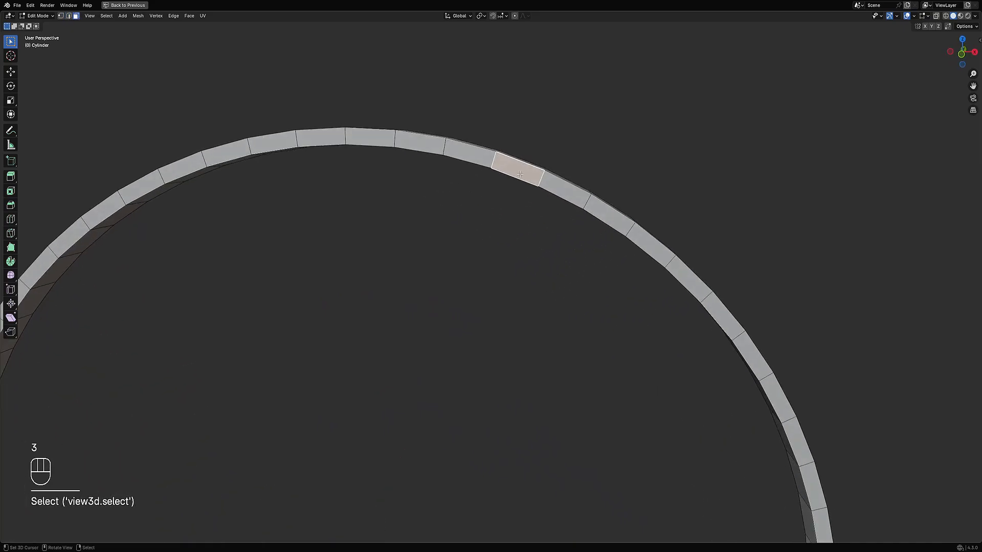
{"action": "left_click", "coordinate": [563, 188]}
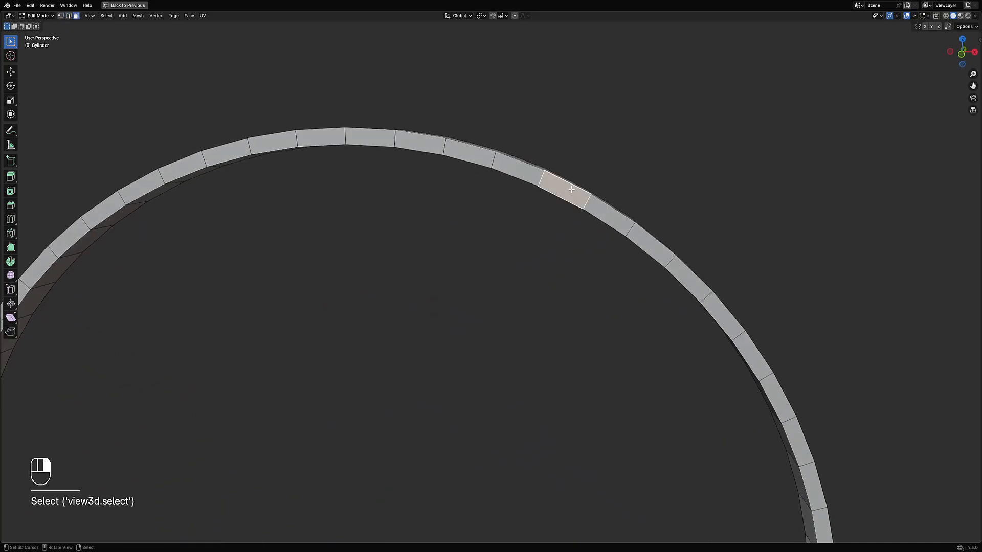
{"action": "key", "text": "alt+a"}
{"action": "left_click", "coordinate": [590, 201], "text": "ctrl+alt+shift"}
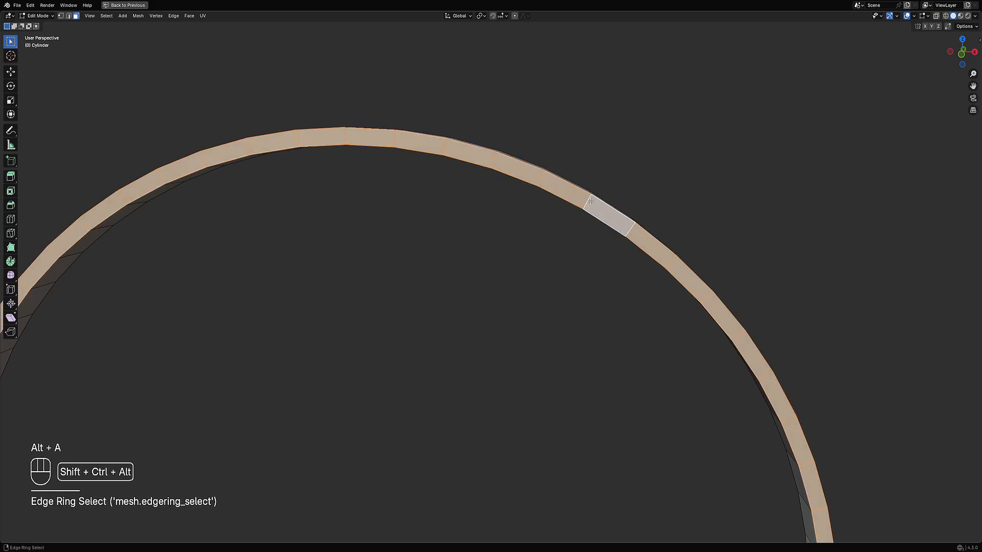
{"action": "scroll", "coordinate": [540, 420], "scroll_direction": "down", "scroll_amount": 4}
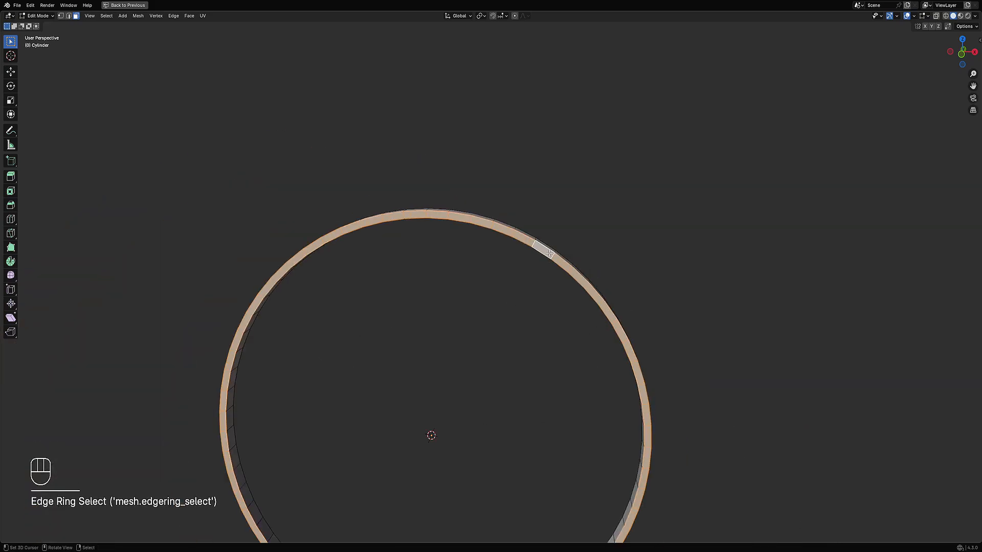
Replace the selection with the loop of faces around the ring's outer rim
{"action": "middle_click_drag", "start_coordinate": [619, 362], "coordinate": [593, 285]}
{"action": "key", "text": "alt+a"}
{"action": "left_click", "coordinate": [477, 277], "text": "ctrl+alt+shift"}
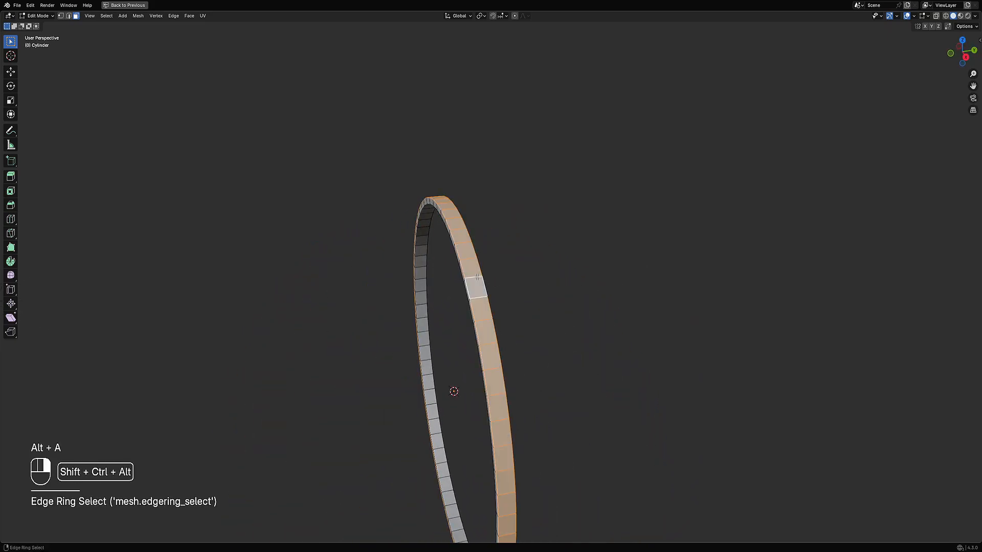
{"action": "mouse_move", "coordinate": [477, 277]}
{"action": "middle_mouse_down"}
{"action": "mouse_move", "coordinate": [566, 318]}
{"action": "mouse_move", "coordinate": [591, 252]}
{"action": "mouse_move", "coordinate": [638, 286]}
{"action": "mouse_move", "coordinate": [617, 274]}
{"action": "middle_mouse_up"}
Leave Edit Mode on the ring and add a plane, placing it beside the ring in top view
{"action": "key", "text": "a"}
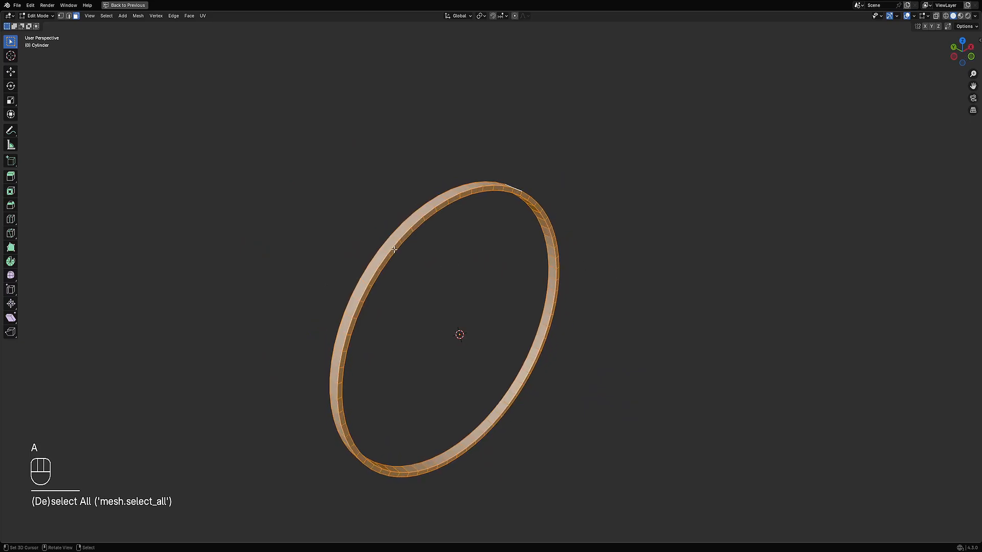
{"action": "key", "text": "Tab"}
{"action": "middle_click_drag", "start_coordinate": [418, 248], "coordinate": [439, 256]}
{"action": "key", "text": "shift+a"}
{"action": "mouse_move", "coordinate": [566, 264]}
{"action": "left_click", "coordinate": [611, 295]}
{"action": "left_click", "coordinate": [731, 305]}
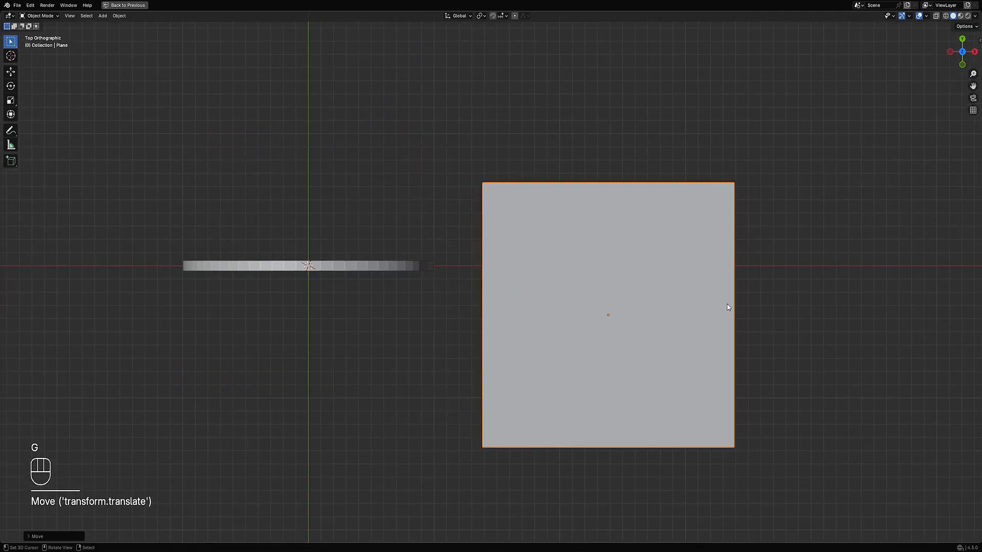
Cut the plane with two evenly spaced horizontal edge loops in Edit Mode
{"action": "key", "text": "Tab"}
{"action": "scroll", "coordinate": [616, 287], "scroll_direction": "down", "scroll_amount": 3}
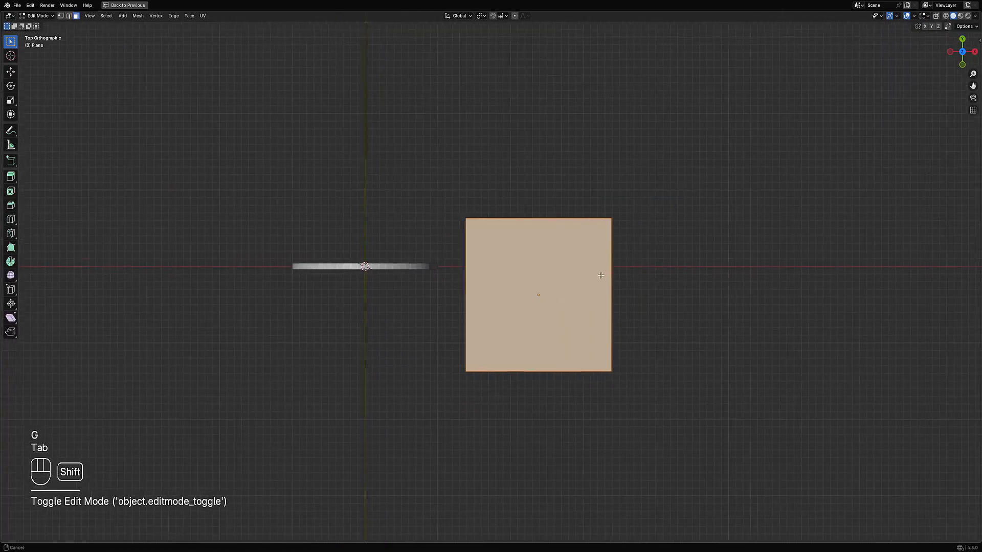
{"action": "middle_click_drag", "start_coordinate": [616, 287], "coordinate": [581, 271], "text": "shift"}
{"action": "key", "text": "Tab"}
{"action": "key", "text": "Tab"}
{"action": "key", "text": "ctrl+r"}
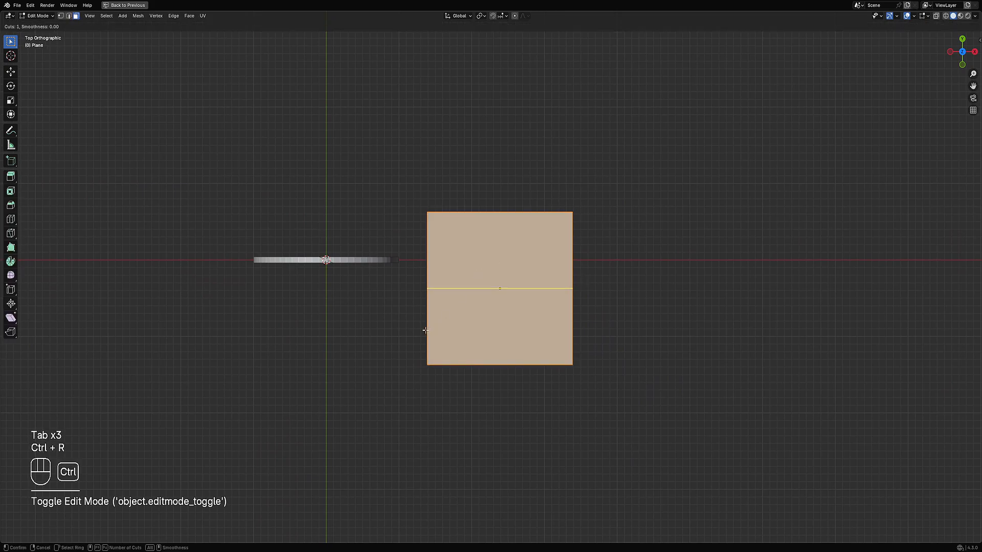
{"action": "scroll", "coordinate": [425, 328], "scroll_direction": "up", "scroll_amount": 1}
{"action": "left_click", "coordinate": [424, 327]}
{"action": "right_click", "coordinate": [425, 327]}
Add two vertical loop cuts to the plane, sliding one toward each side edge
{"action": "key", "text": "ctrl+r"}
{"action": "left_click", "coordinate": [506, 254]}
{"action": "left_click", "coordinate": [543, 261]}
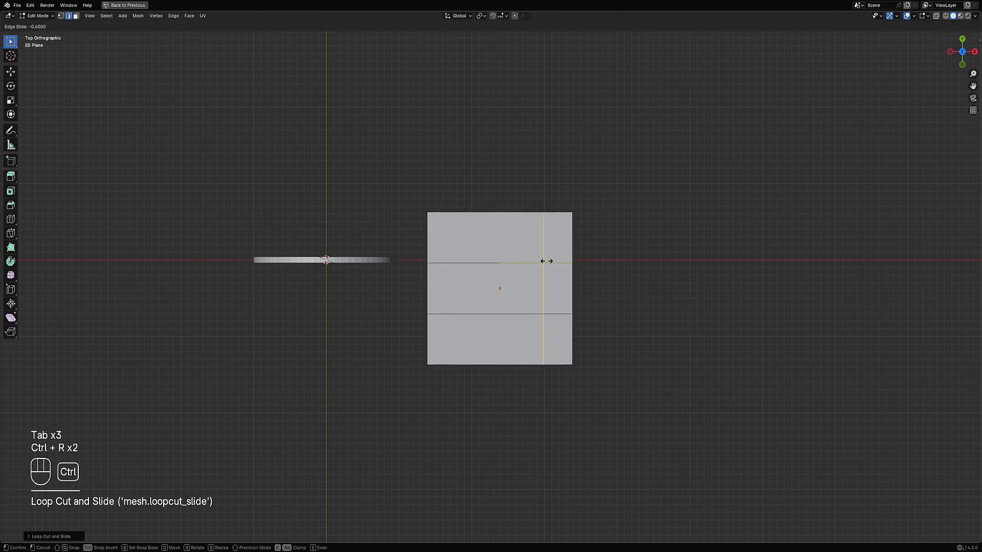
{"action": "key", "text": "ctrl+r"}
{"action": "left_click", "coordinate": [468, 257]}
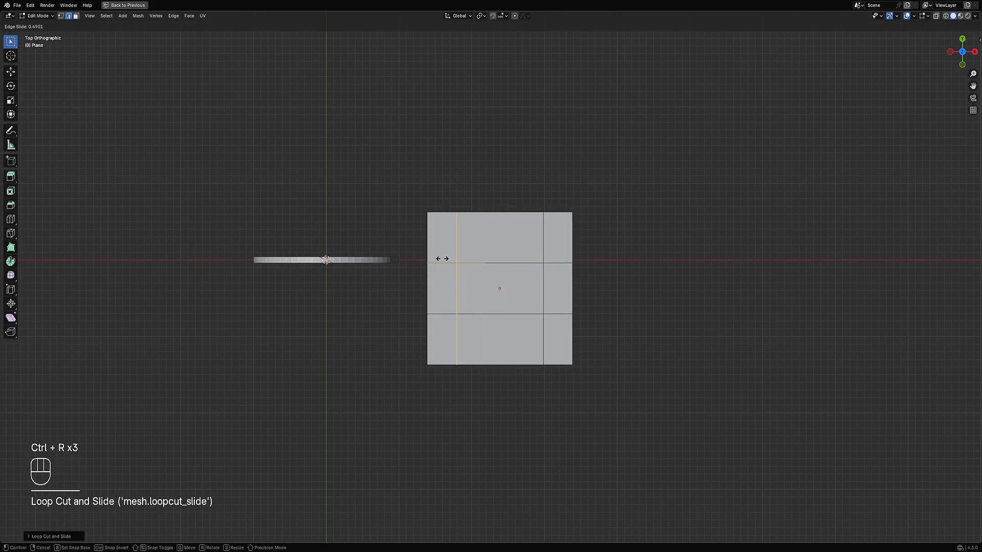
{"action": "left_click", "coordinate": [434, 261], "text": "ctrl"}
Add horizontal loop cuts in the lowest and uppermost rows plus a vertical one in the narrow left column, and return to Object Mode
{"action": "key", "text": "ctrl+r"}
{"action": "left_click", "coordinate": [450, 329]}
{"action": "left_click", "coordinate": [451, 338]}
{"action": "key", "text": "ctrl+r"}
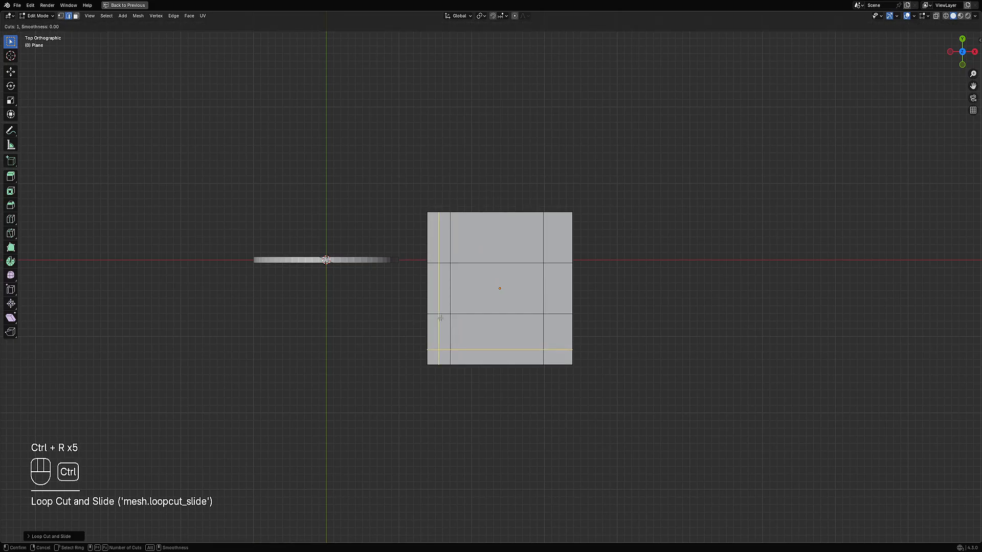
{"action": "key", "text": "ctrl+r"}
{"action": "left_click", "coordinate": [549, 244]}
{"action": "left_click", "coordinate": [549, 244]}
{"action": "middle_click_drag", "start_coordinate": [591, 326], "coordinate": [606, 281]}
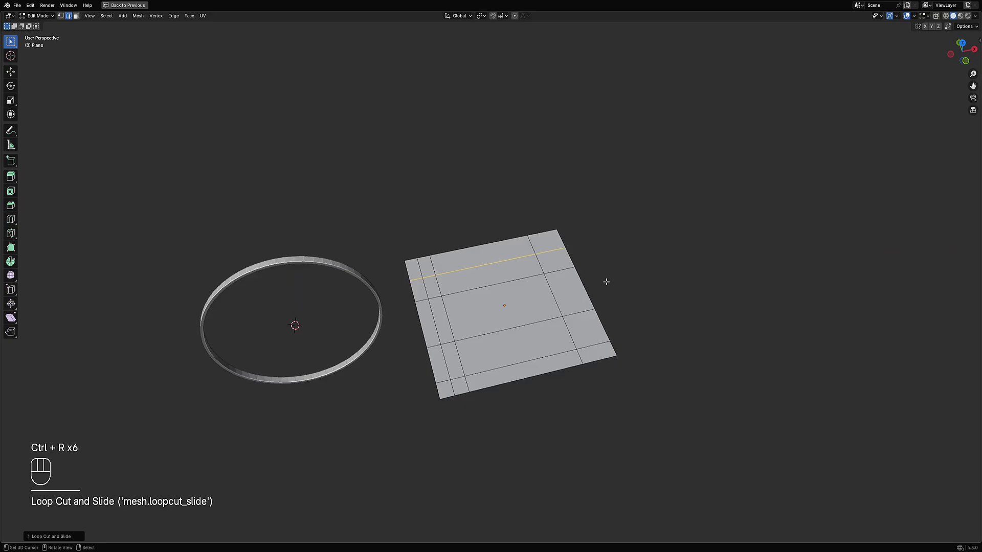
{"action": "scroll", "coordinate": [604, 280], "scroll_direction": "up", "scroll_amount": 2}
{"action": "key", "text": "a"}
{"action": "key", "text": "Tab"}
Examine Random Flow's Random Panels settings and the available Random Loop Extrude presets
{"action": "key", "text": "shift+q"}
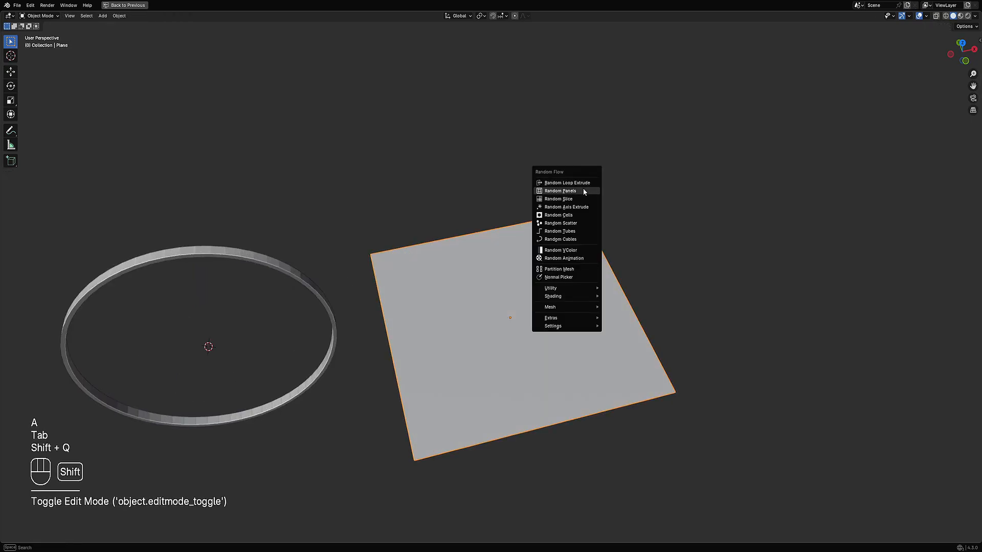
{"action": "left_click", "coordinate": [589, 188]}
{"action": "left_click_drag", "start_coordinate": [593, 190], "coordinate": [652, 174]}
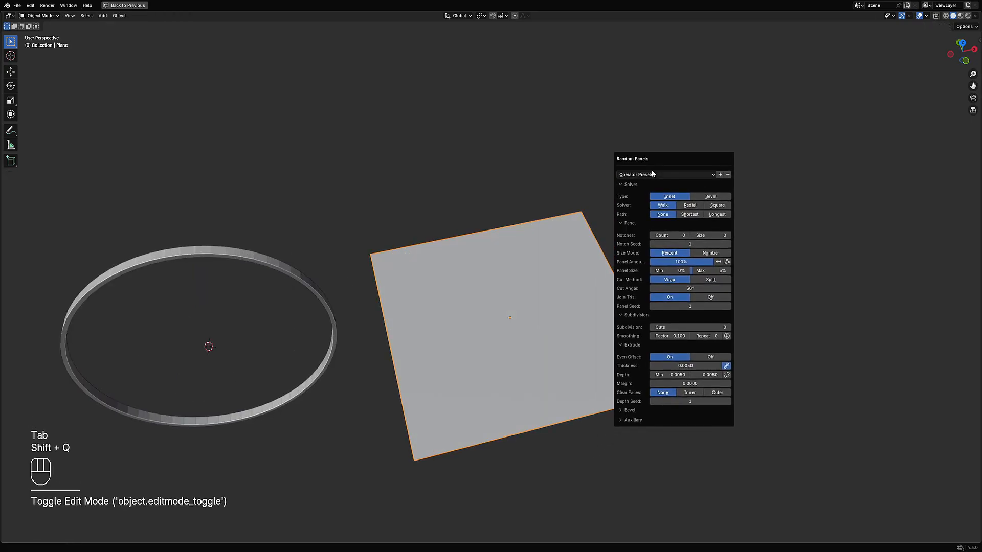
{"action": "key", "text": "shift+q"}
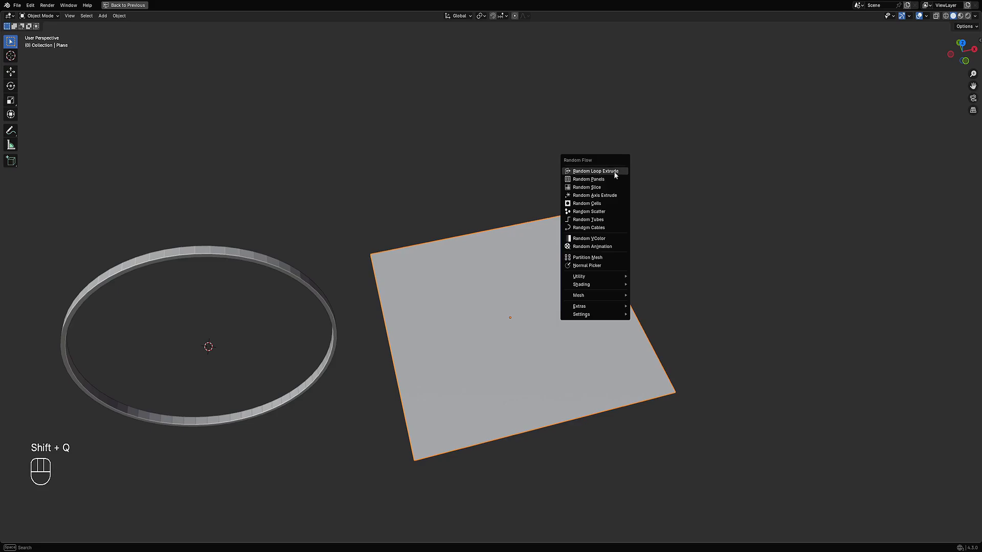
{"action": "left_click", "coordinate": [617, 170]}
{"action": "left_click", "coordinate": [643, 192]}
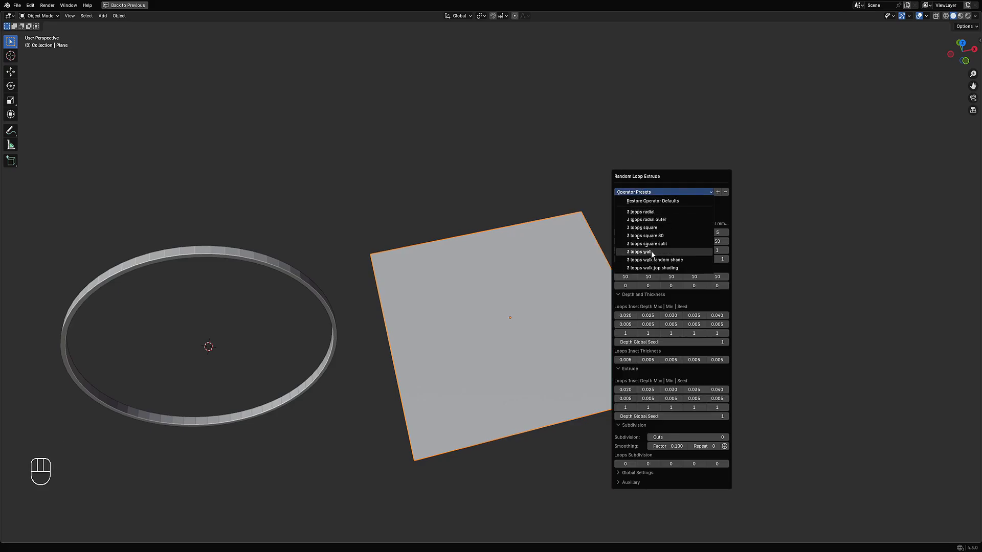
{"action": "key", "text": "shift+q"}
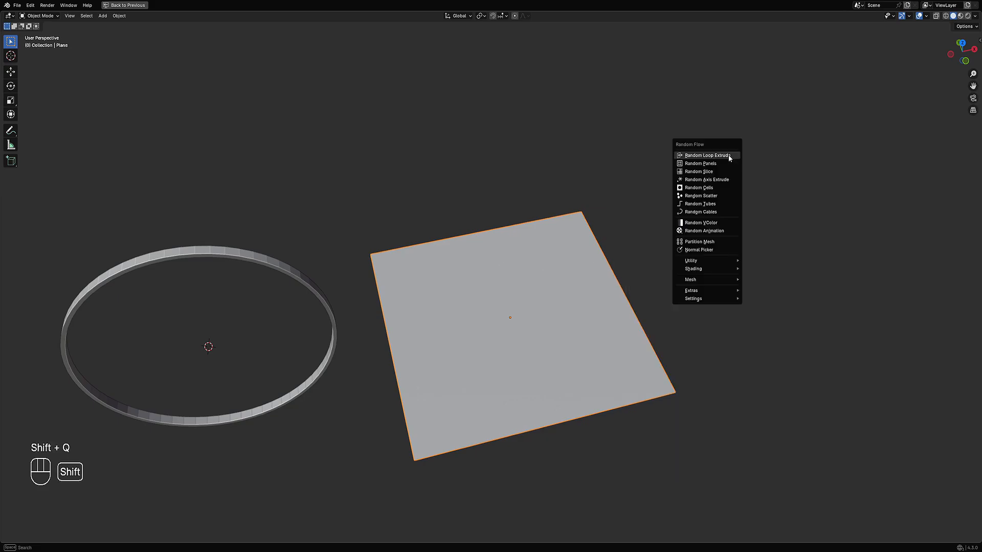
{"action": "left_click", "coordinate": [725, 162]}
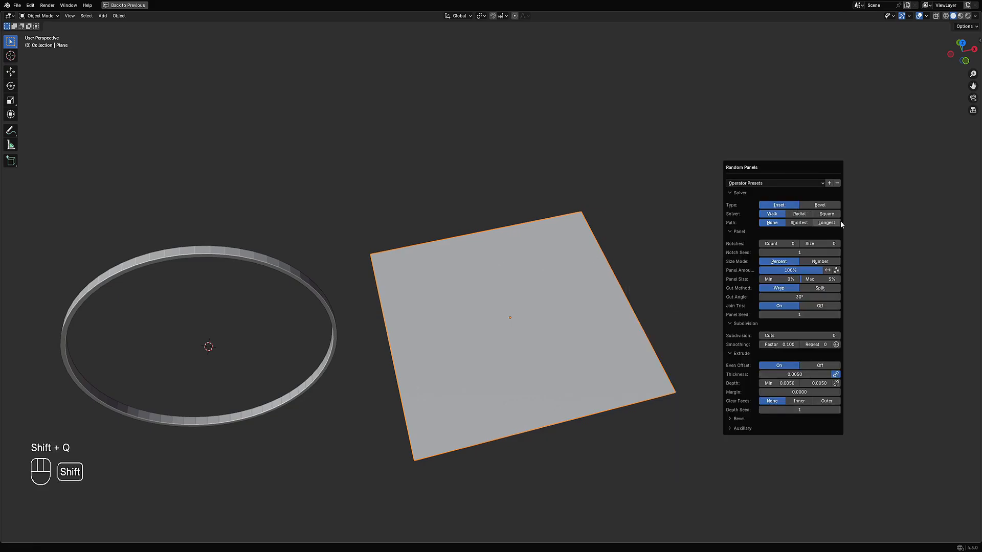
Run Random Loop Extrude on the plane with the "3 loops square split" preset
{"action": "key", "text": "shift+q"}
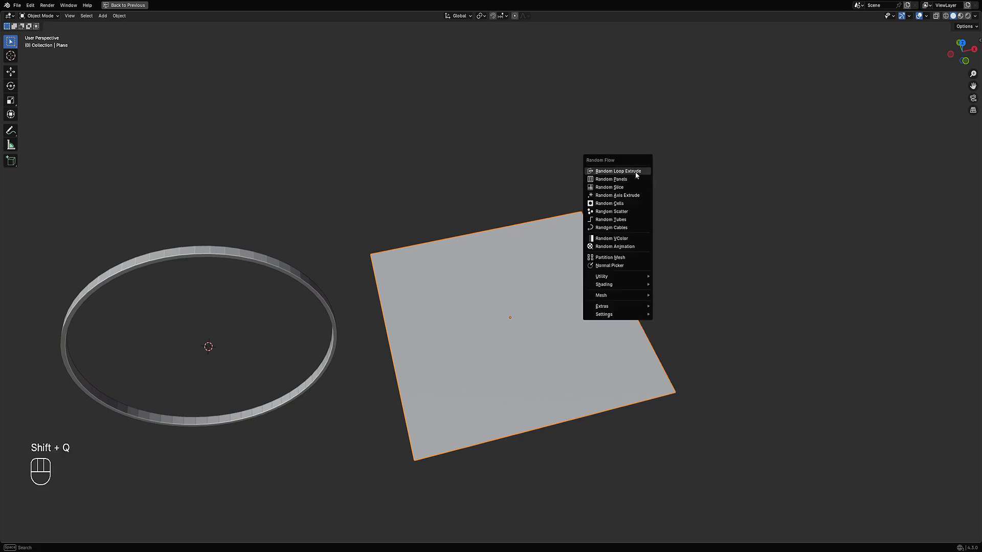
{"action": "left_click", "coordinate": [635, 173]}
{"action": "left_click", "coordinate": [664, 192]}
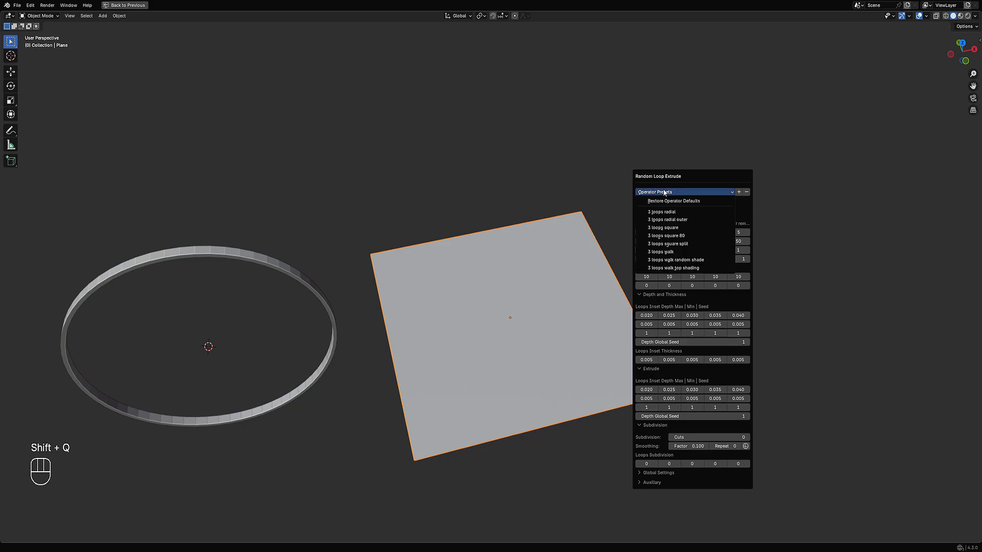
{"action": "left_click", "coordinate": [689, 244]}
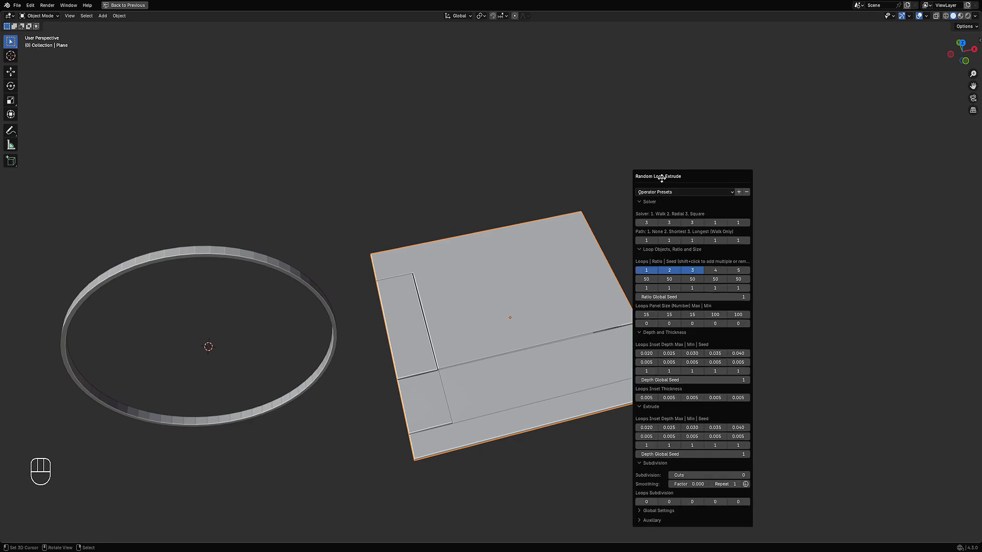
{"action": "left_click", "coordinate": [656, 204]}
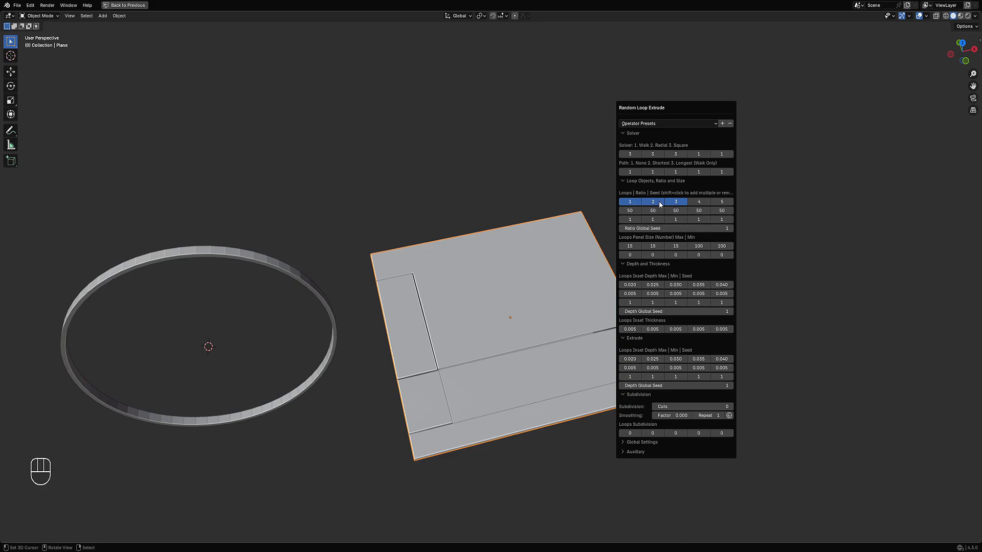
Isolate loop objects 1 to 4 individually to compare the panels each generates, ending with only loop 1 active
{"action": "left_click", "coordinate": [637, 202]}
{"action": "left_click", "coordinate": [656, 202]}
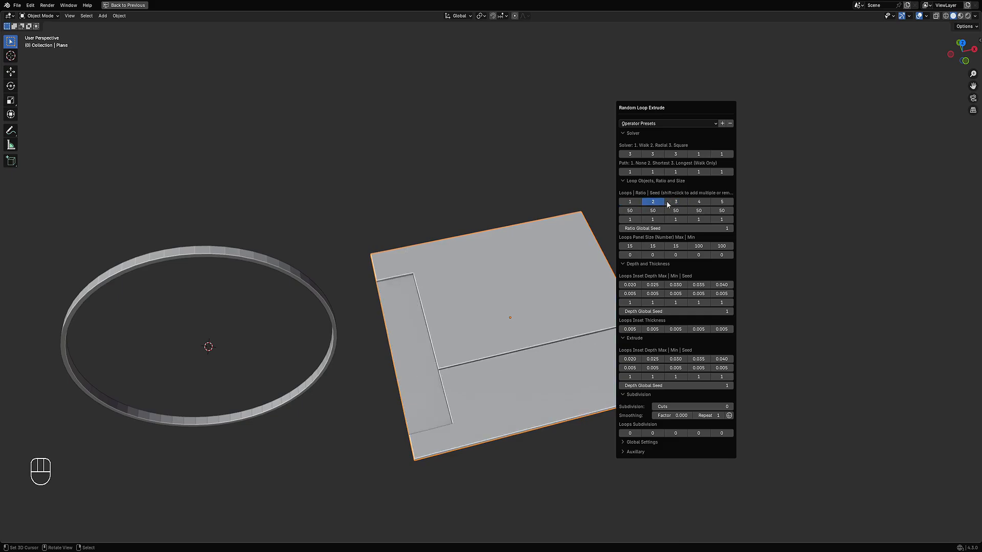
{"action": "left_click", "coordinate": [675, 203]}
{"action": "left_click", "coordinate": [695, 203]}
{"action": "left_click", "coordinate": [674, 202]}
{"action": "left_click", "coordinate": [651, 202]}
{"action": "left_click", "coordinate": [635, 202]}
{"action": "left_click", "coordinate": [651, 203]}
{"action": "left_click", "coordinate": [674, 202]}
{"action": "left_click", "coordinate": [653, 202]}
{"action": "left_click", "coordinate": [634, 202]}
{"action": "left_click", "coordinate": [645, 201]}
{"action": "left_click", "coordinate": [640, 201]}
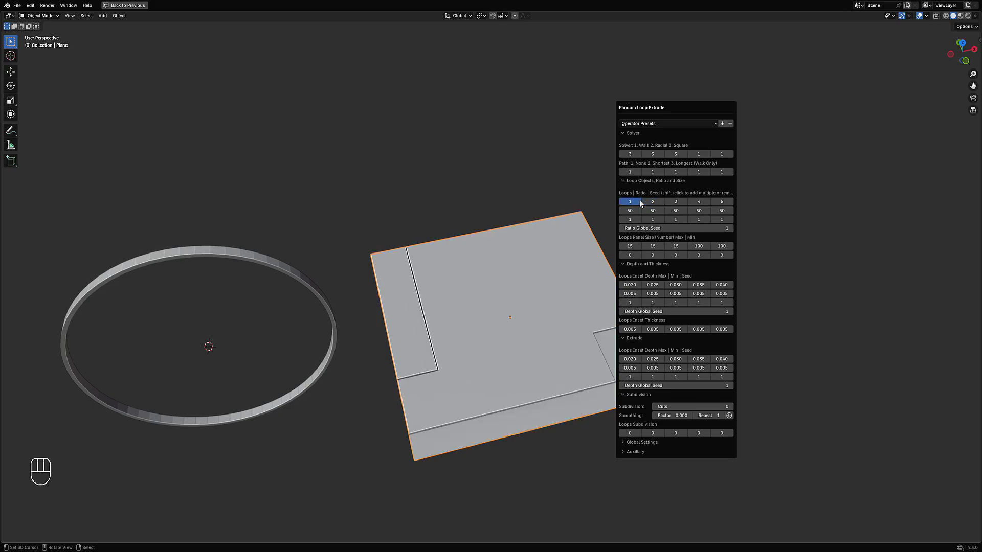
Add loop objects 2 and 3 to the active loop 1 so that all three are combined
{"action": "left_click", "coordinate": [652, 203], "text": "shift"}
{"action": "left_click", "coordinate": [672, 206], "text": "shift"}
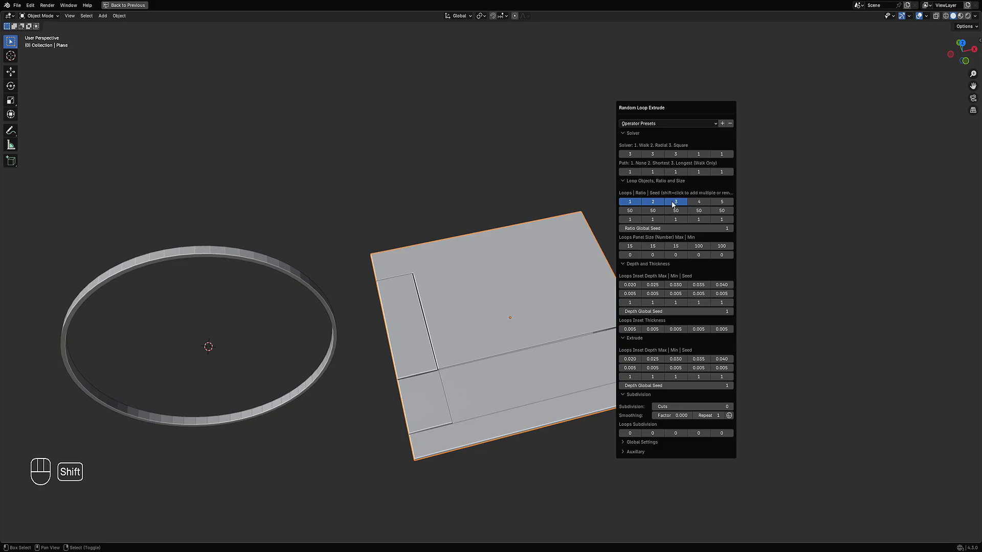
{"action": "left_click", "coordinate": [672, 204], "text": "shift"}
{"action": "left_click", "coordinate": [661, 202], "text": "shift"}
{"action": "left_click", "coordinate": [660, 202], "text": "shift"}
{"action": "left_click", "coordinate": [682, 203], "text": "shift"}
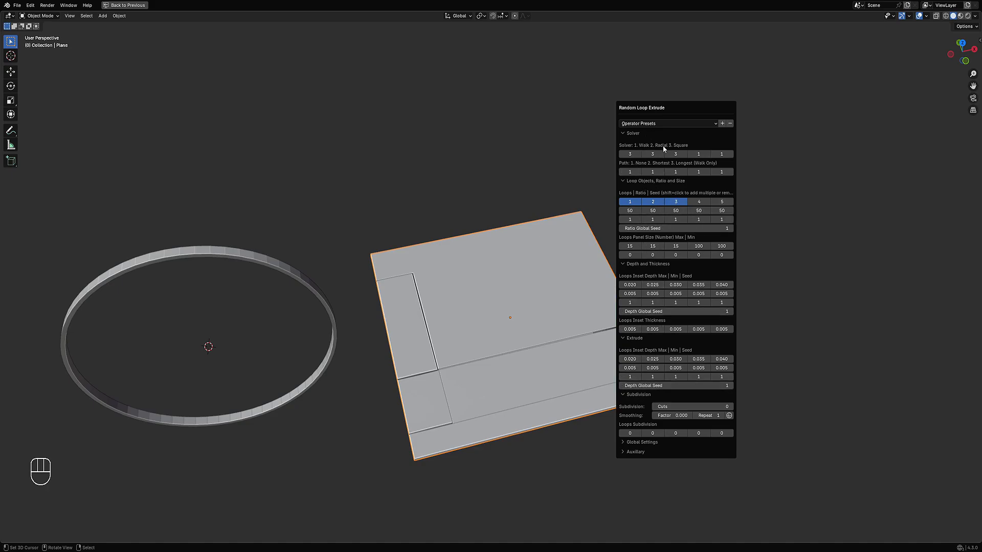
Set the Random Loop Extrude subdivision cuts to 7
{"action": "left_click_drag", "start_coordinate": [657, 107], "coordinate": [736, 104]}
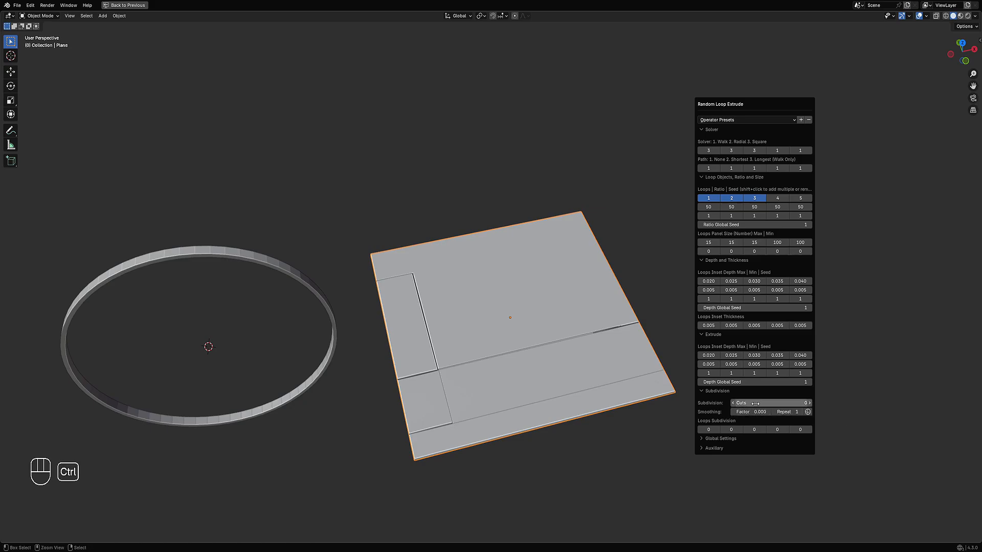
{"action": "scroll", "coordinate": [756, 403], "scroll_direction": "up", "scroll_amount": 1, "text": "ctrl"}
{"action": "scroll", "coordinate": [755, 404], "scroll_direction": "up", "scroll_amount": 4, "text": "ctrl"}
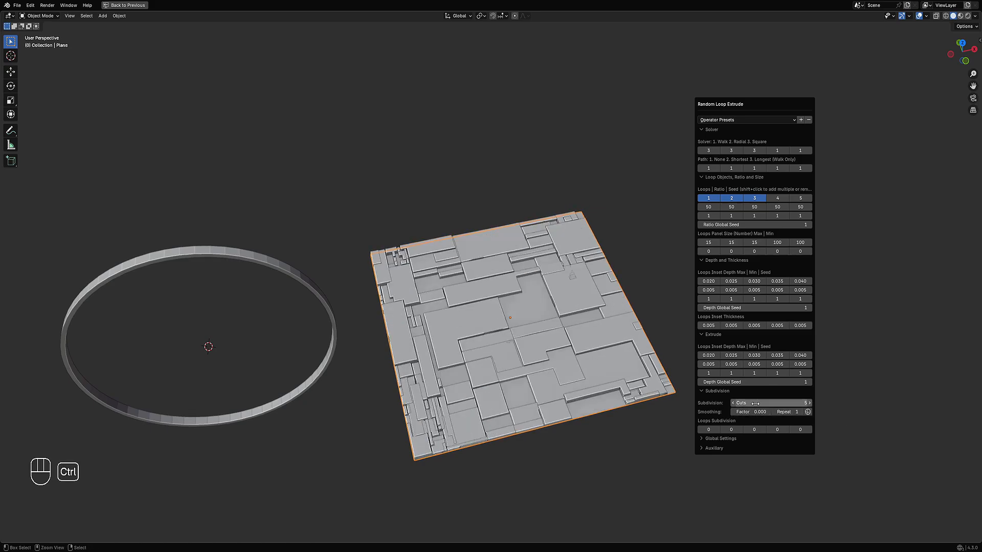
{"action": "scroll", "coordinate": [755, 403], "scroll_direction": "up", "scroll_amount": 1, "text": "ctrl"}
{"action": "scroll", "coordinate": [755, 403], "scroll_direction": "up", "scroll_amount": 1, "text": "ctrl"}
{"action": "scroll", "coordinate": [756, 403], "scroll_direction": "up", "scroll_amount": 1, "text": "ctrl"}
{"action": "scroll", "coordinate": [756, 403], "scroll_direction": "down", "scroll_amount": 1, "text": "ctrl"}
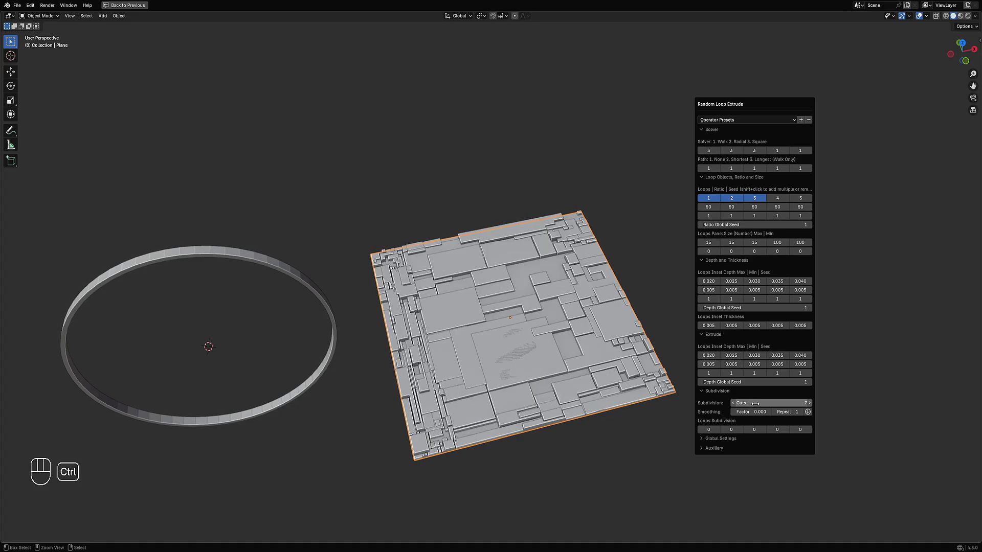
Reopen the Random Loop Extrude settings and set the Ratio Global Seed to 7, keeping loops 1 to 3 active
{"action": "key", "text": "shift+q"}
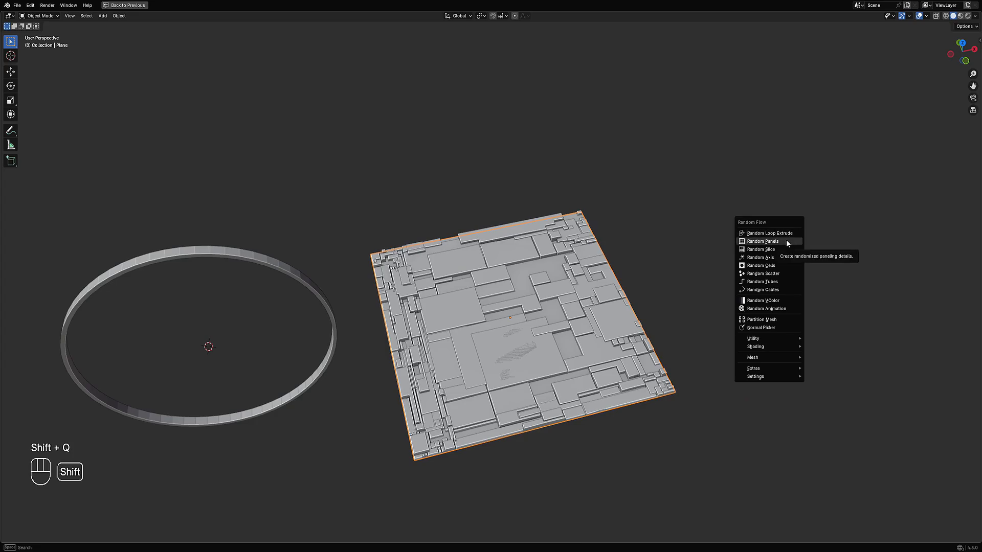
{"action": "key", "text": "shift+q"}
{"action": "middle_click_drag", "start_coordinate": [735, 225], "coordinate": [667, 266]}
{"action": "scroll", "coordinate": [625, 314], "scroll_direction": "up", "scroll_amount": 4}
{"action": "scroll", "coordinate": [625, 315], "scroll_direction": "down", "scroll_amount": 4}
{"action": "key", "text": "F9"}
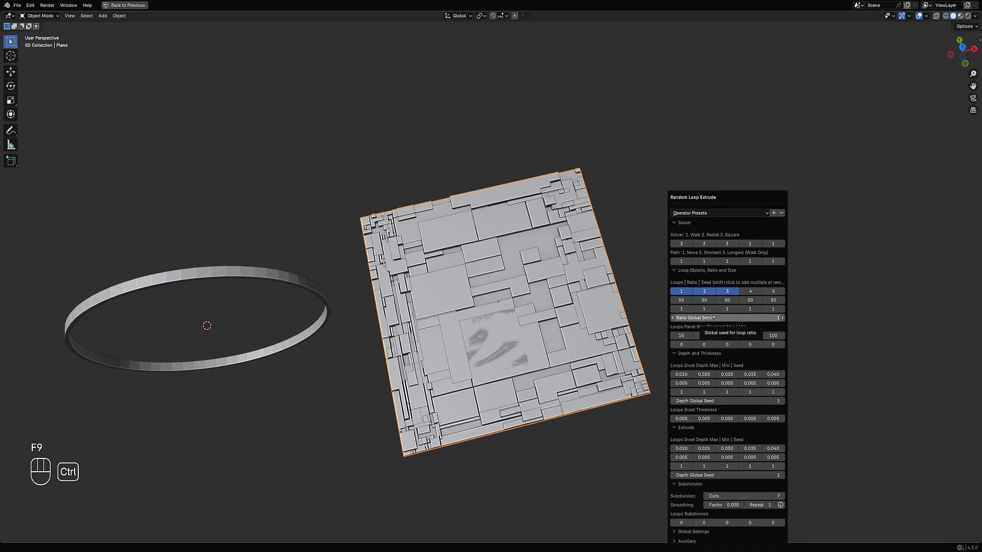
{"action": "scroll", "coordinate": [711, 318], "scroll_direction": "up", "scroll_amount": 5, "text": "ctrl"}
{"action": "scroll", "coordinate": [711, 317], "scroll_direction": "up", "scroll_amount": 1, "text": "ctrl"}
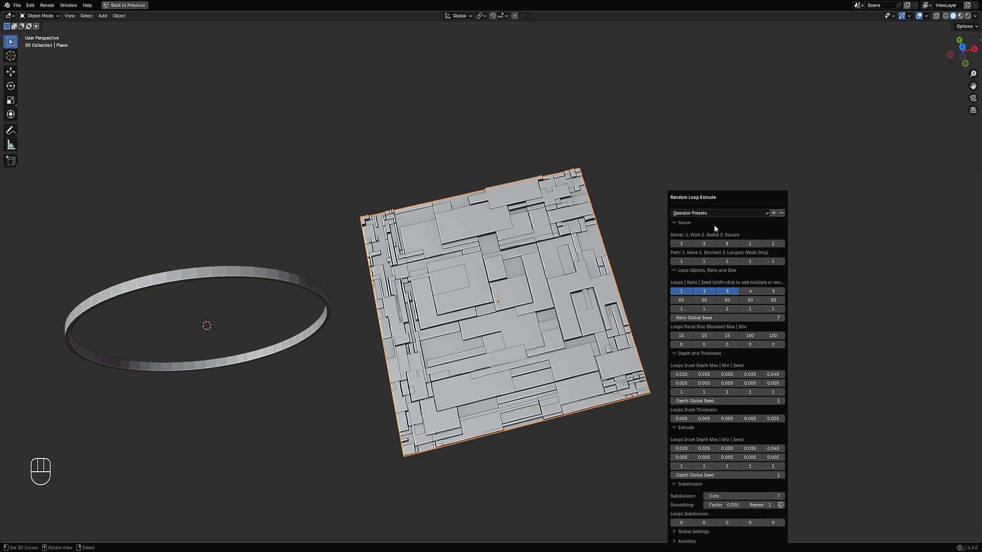
{"action": "left_click_drag", "start_coordinate": [710, 197], "coordinate": [723, 98]}
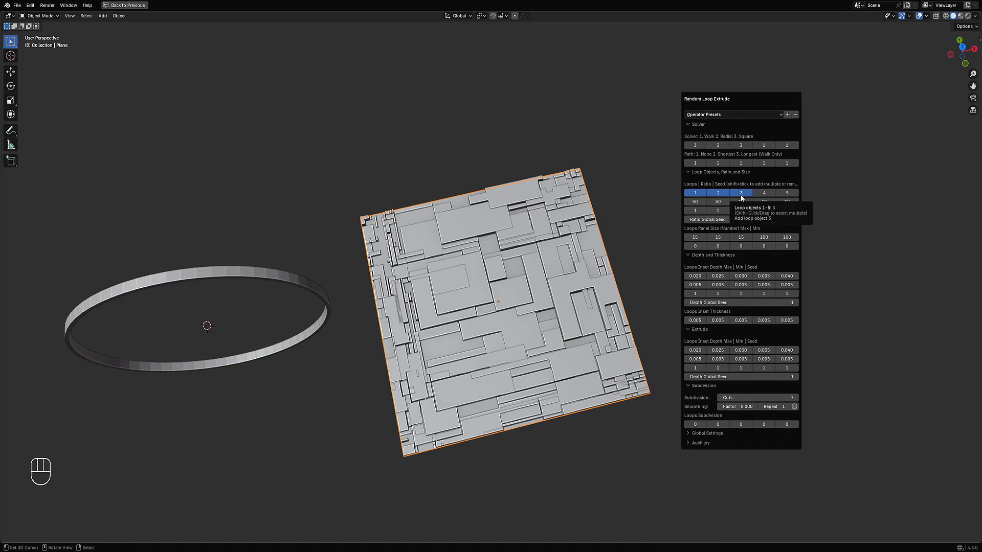
{"action": "left_click", "coordinate": [741, 194]}
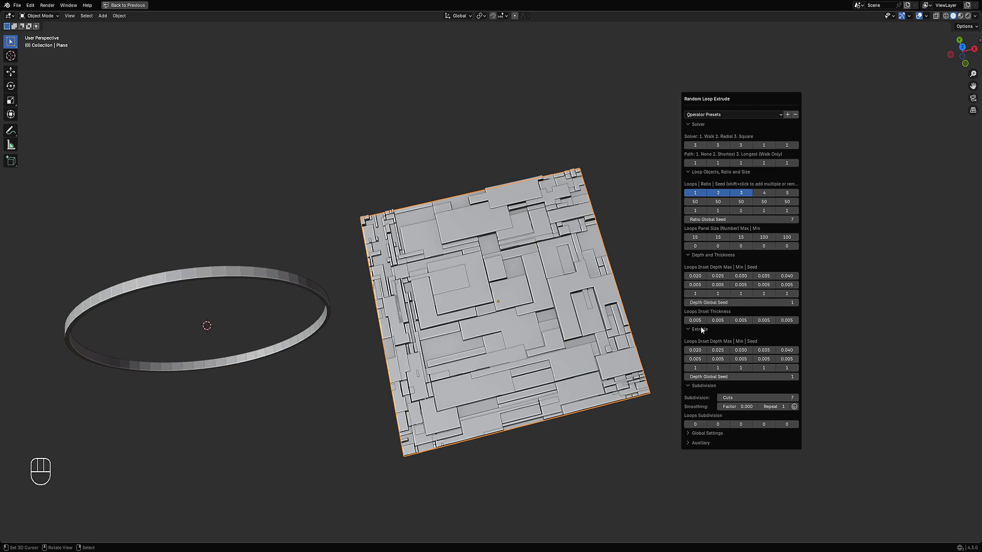
Set the inset thickness of loops 1, 2 and 3 to 0.003
{"action": "scroll", "coordinate": [698, 321], "scroll_direction": "down", "scroll_amount": 2, "text": "ctrl"}
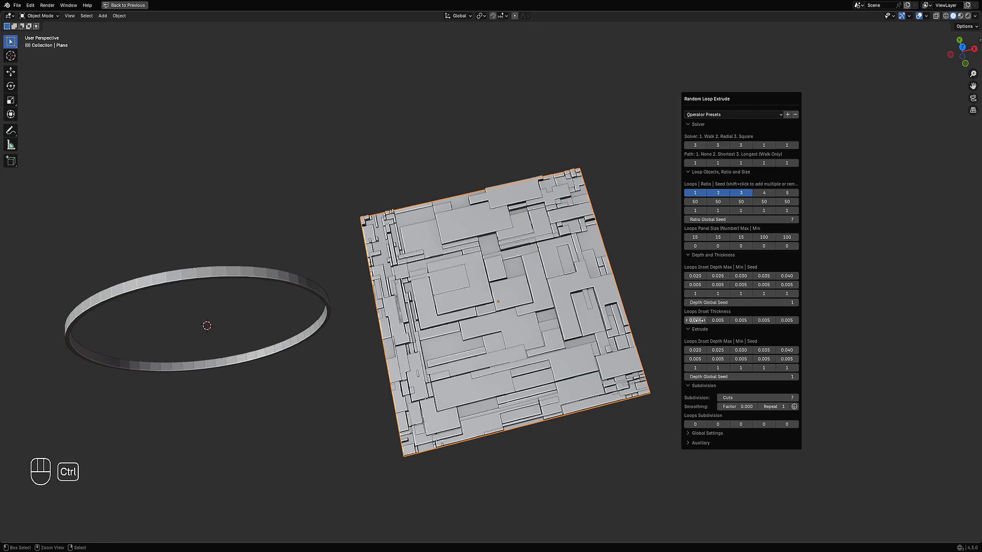
{"action": "scroll", "coordinate": [698, 321], "scroll_direction": "up", "scroll_amount": 2, "text": "ctrl"}
{"action": "type", "text": "0.003"}
{"action": "type", "text": "0.003"}
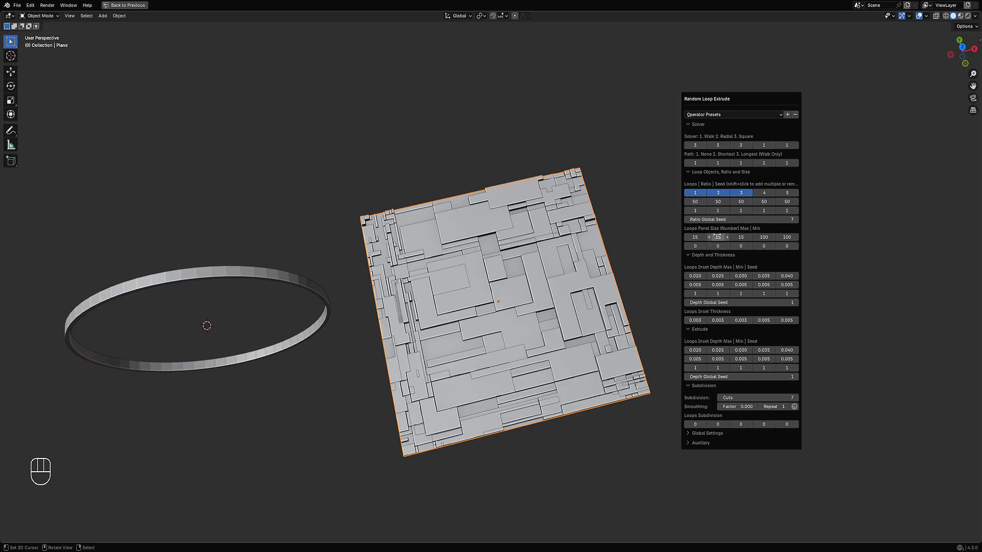
Set the maximum panel size of loops 1, 2 and 3 to 10
{"action": "left_click", "coordinate": [697, 237]}
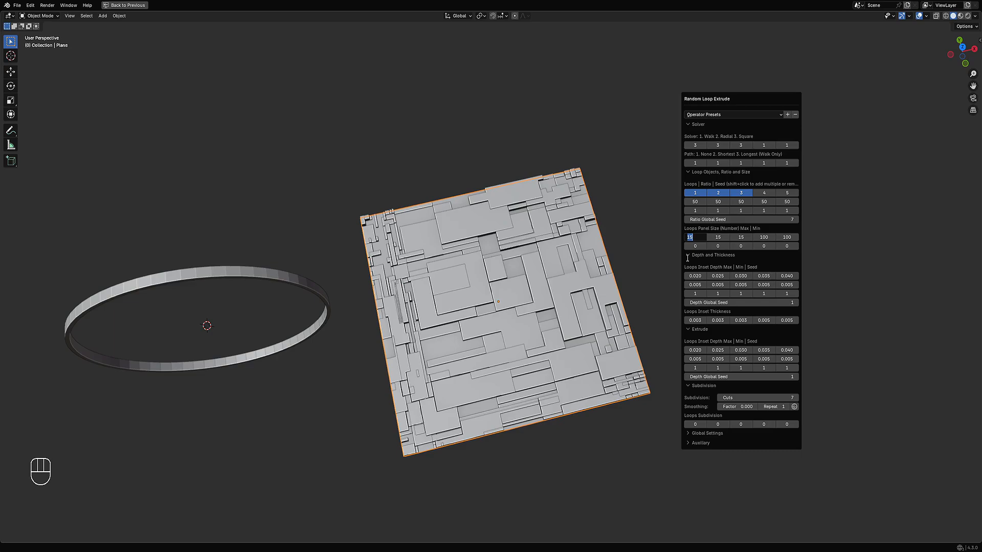
{"action": "type", "text": "1"}
{"action": "key", "text": "Tab"}
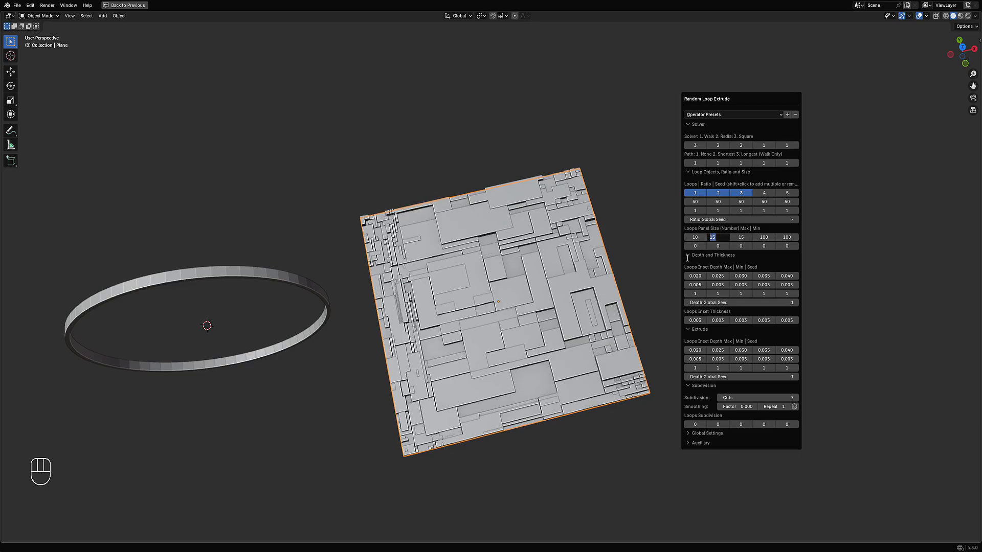
{"action": "key", "text": "ctrl"}
{"action": "type", "text": "10"}
{"action": "key", "text": "Return"}
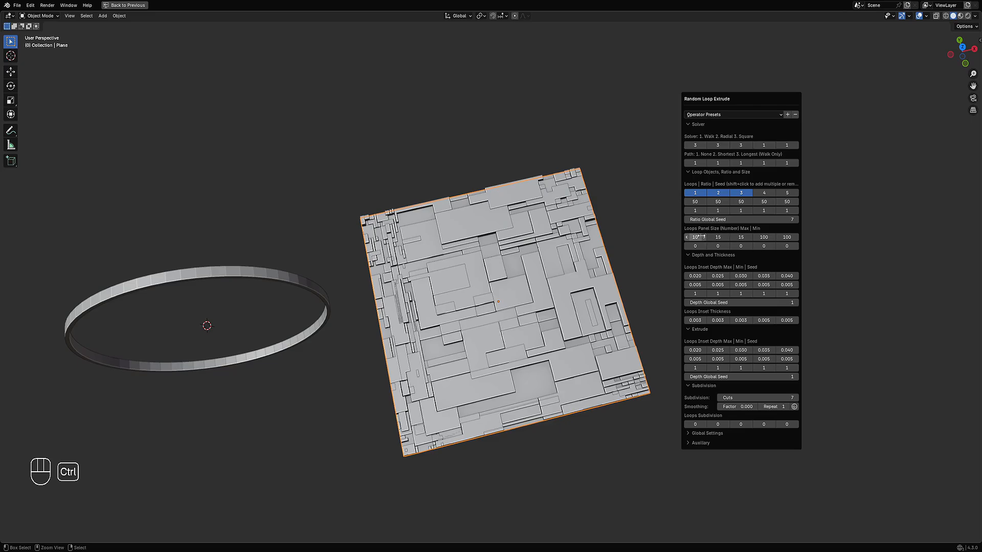
{"action": "type", "text": "10"}
{"action": "type", "text": "10"}
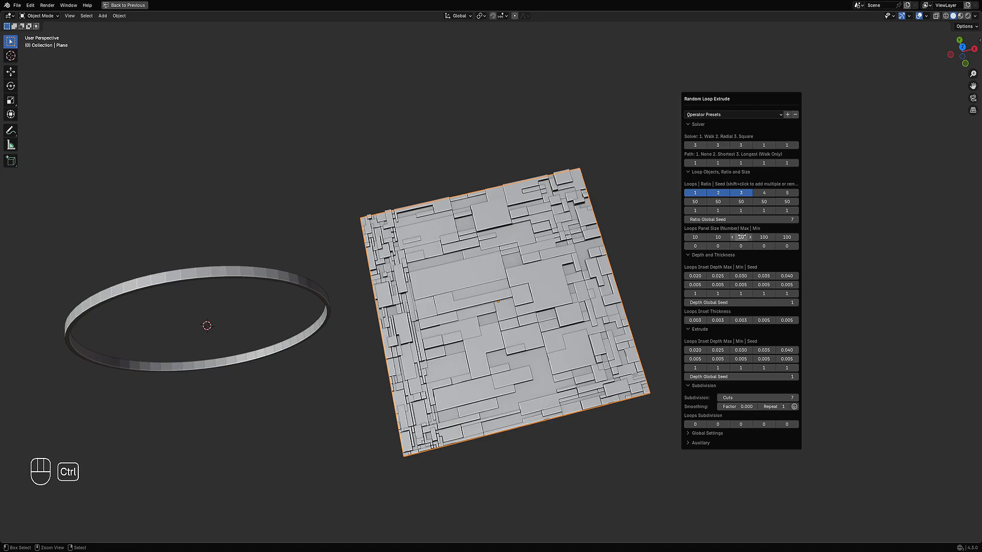
Reduce the maximum panel size to 5 for loops 1, 2 and 3
{"action": "left_click", "coordinate": [694, 238]}
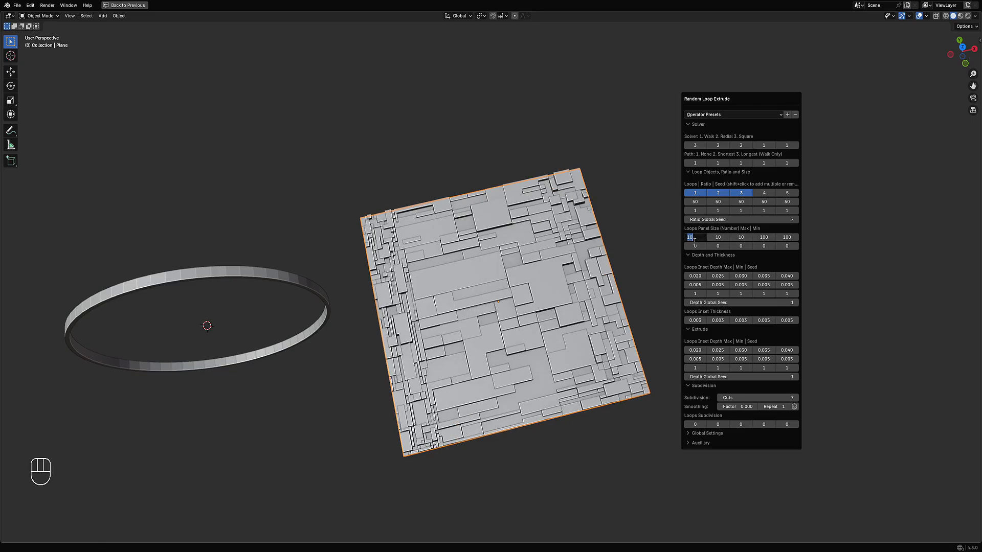
{"action": "type", "text": "5"}
{"action": "key", "text": "Tab"}
{"action": "type", "text": "5"}
{"action": "key", "text": "Tab"}
{"action": "type", "text": "5"}
{"action": "key", "text": "Return"}
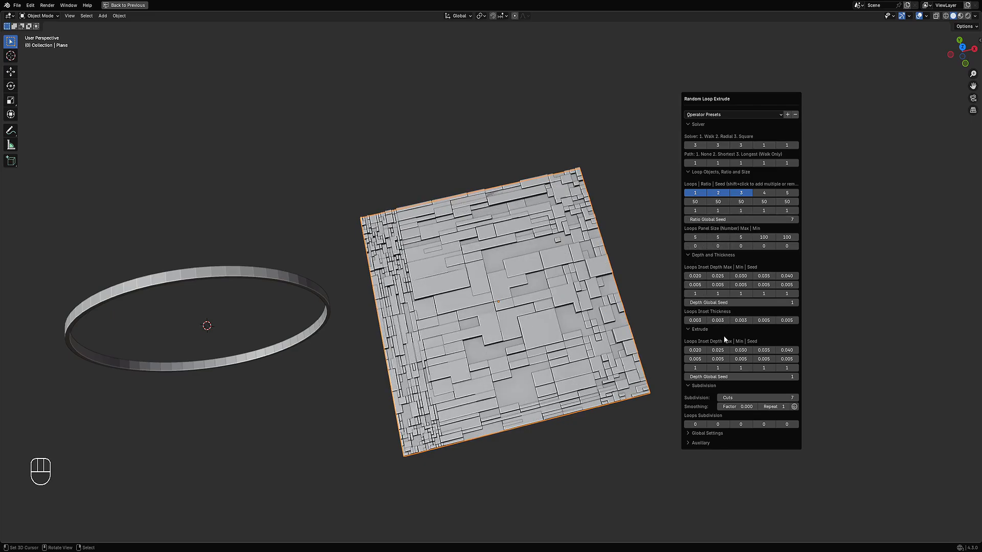
Try 8 and 9 subdivision cuts for the base object, settling on 8
{"action": "scroll", "coordinate": [738, 397], "scroll_direction": "up", "scroll_amount": 1, "text": "ctrl"}
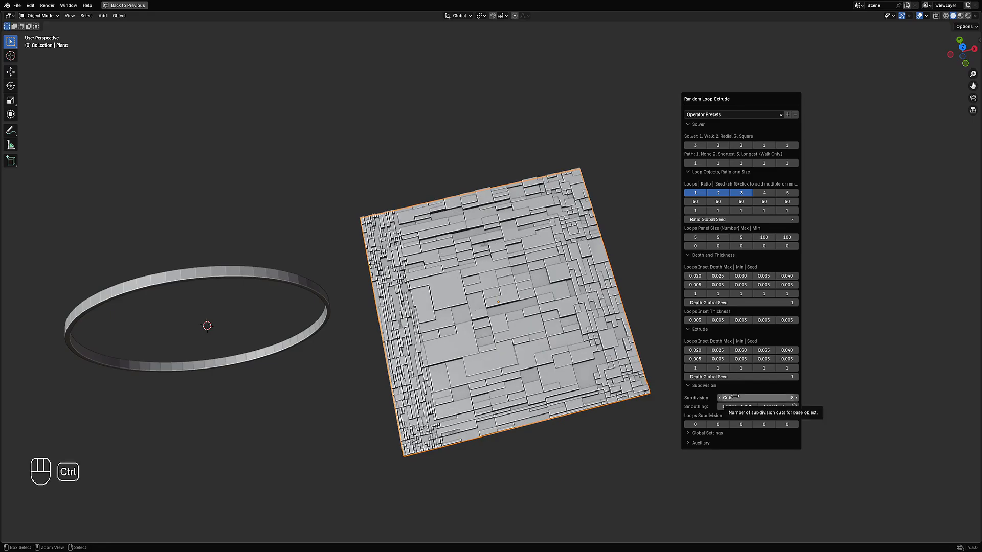
{"action": "scroll", "coordinate": [735, 397], "scroll_direction": "up", "scroll_amount": 1, "text": "ctrl"}
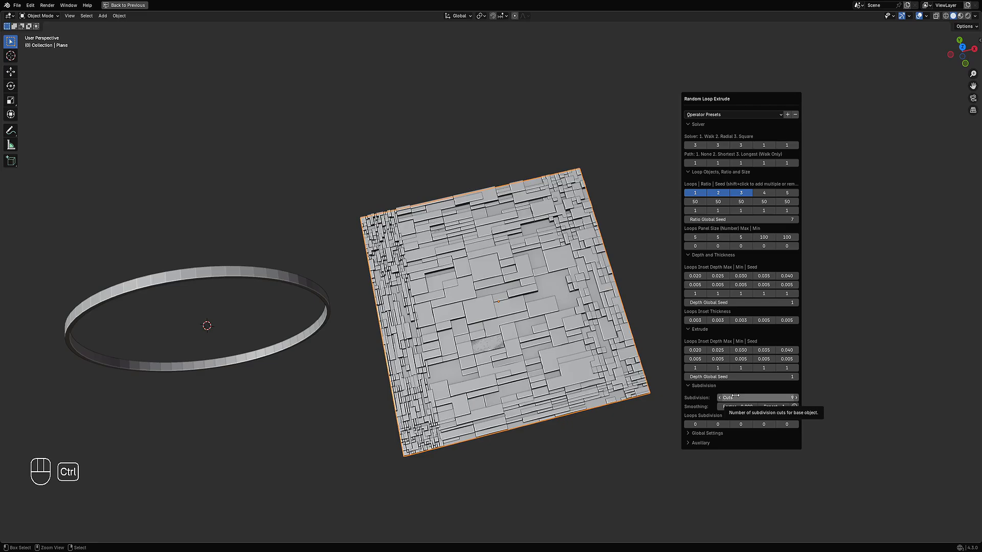
{"action": "scroll", "coordinate": [734, 396], "scroll_direction": "down", "scroll_amount": 1, "text": "ctrl"}
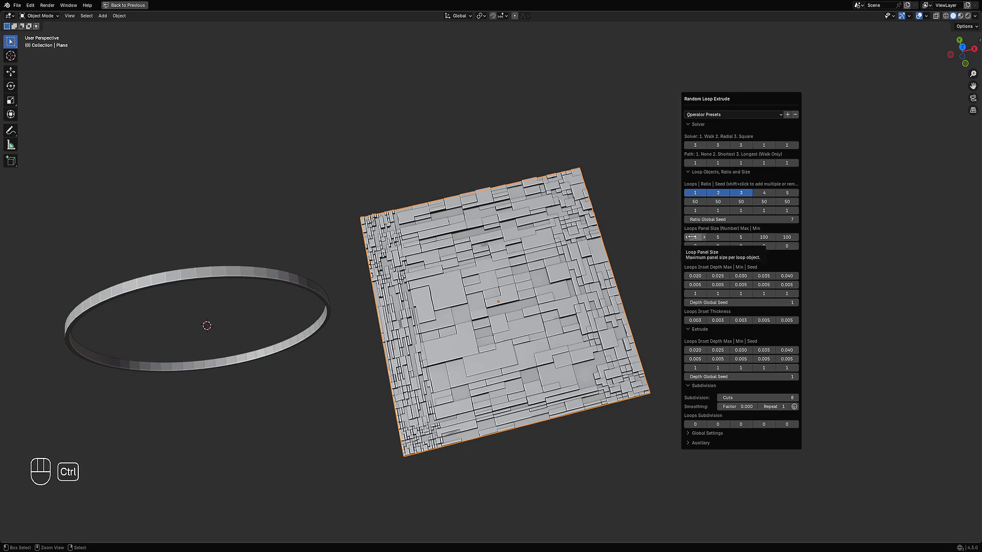
Increase the maximum panel size of loops 1, 2 and 3 stepwise to 7
{"action": "scroll", "coordinate": [691, 237], "scroll_direction": "down", "scroll_amount": 1, "text": "ctrl"}
{"action": "scroll", "coordinate": [698, 237], "scroll_direction": "up", "scroll_amount": 2, "text": "ctrl"}
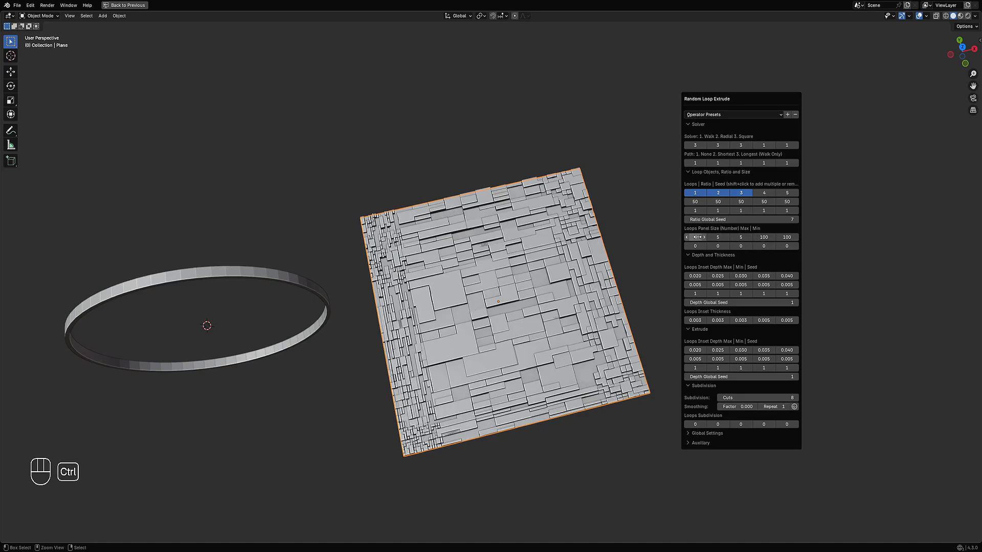
{"action": "scroll", "coordinate": [697, 237], "scroll_direction": "up", "scroll_amount": 1, "text": "ctrl"}
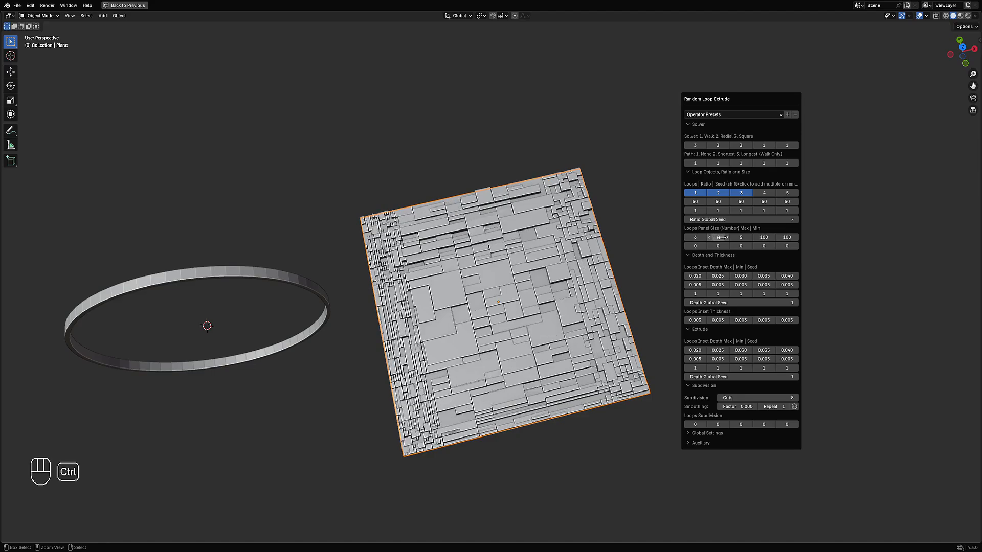
{"action": "scroll", "coordinate": [739, 237], "scroll_direction": "up", "scroll_amount": 1, "text": "ctrl"}
{"action": "scroll", "coordinate": [717, 237], "scroll_direction": "up", "scroll_amount": 1, "text": "ctrl"}
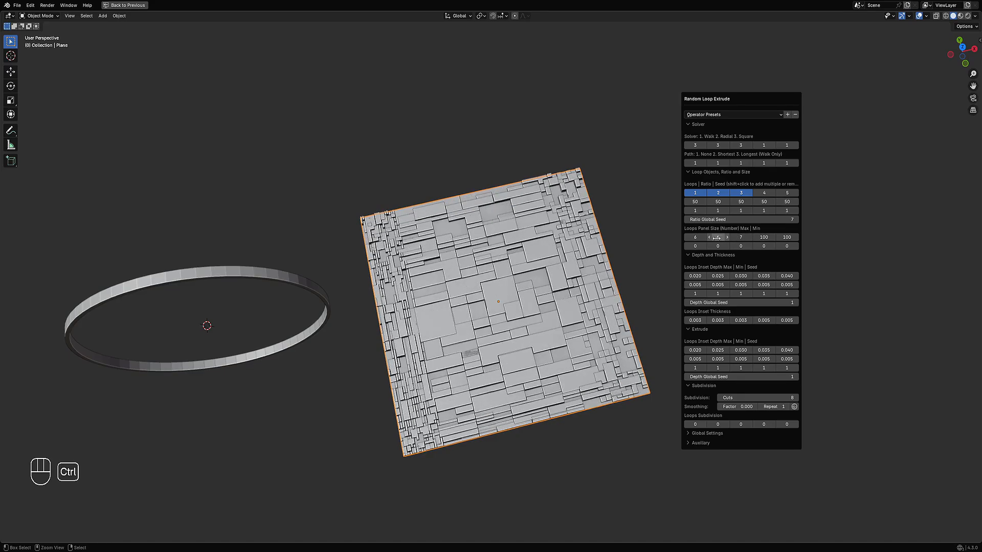
{"action": "scroll", "coordinate": [713, 238], "scroll_direction": "up", "scroll_amount": 1, "text": "ctrl"}
{"action": "scroll", "coordinate": [693, 239], "scroll_direction": "up", "scroll_amount": 1, "text": "ctrl"}
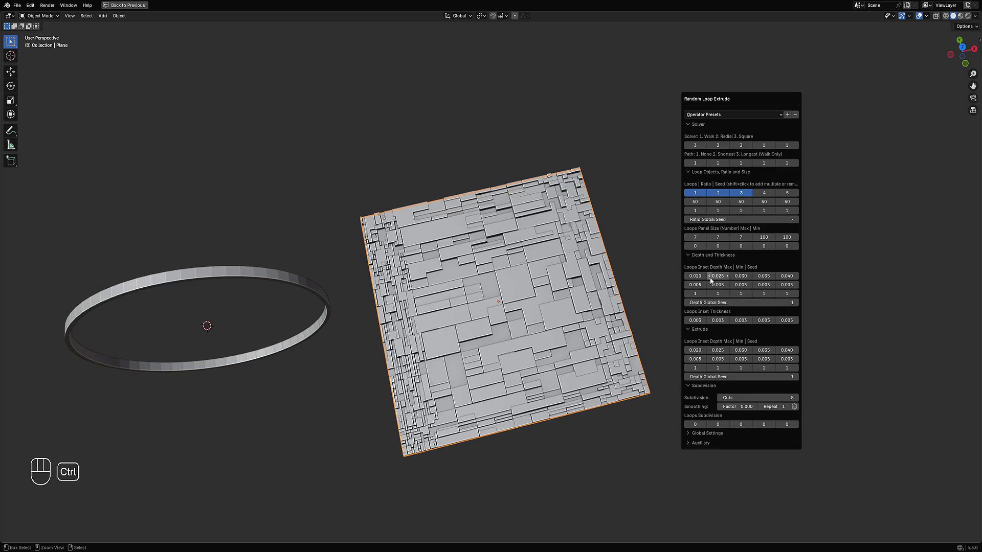
Set the loop ratio of loops 1, 2 and 3 to 80
{"action": "left_click", "coordinate": [695, 202]}
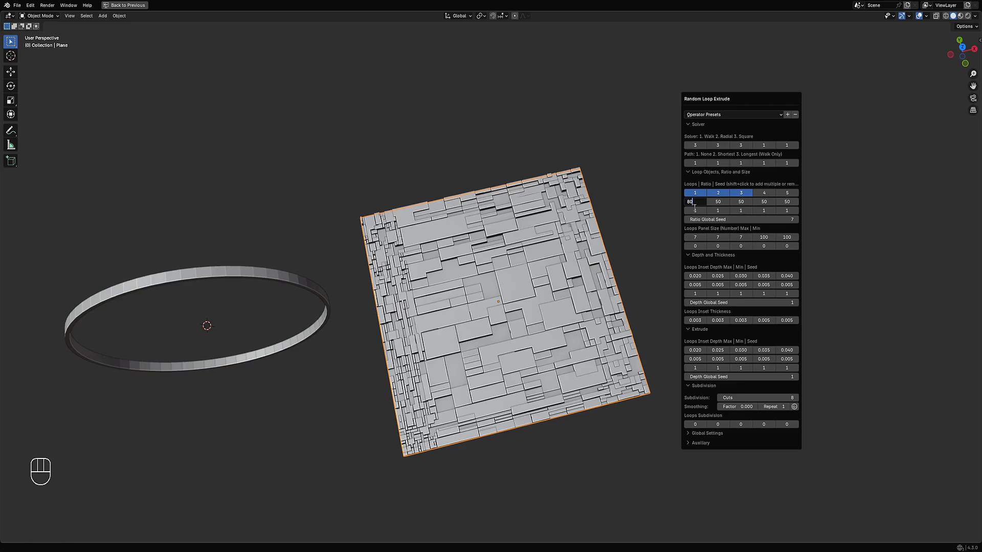
{"action": "key", "text": "Tab"}
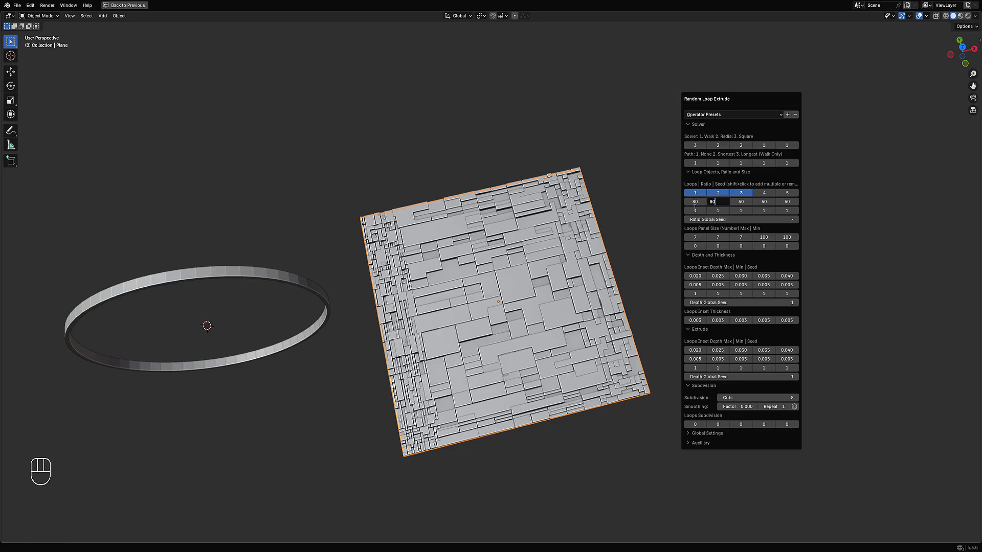
{"action": "key", "text": "Tab"}
{"action": "type", "text": "8"}
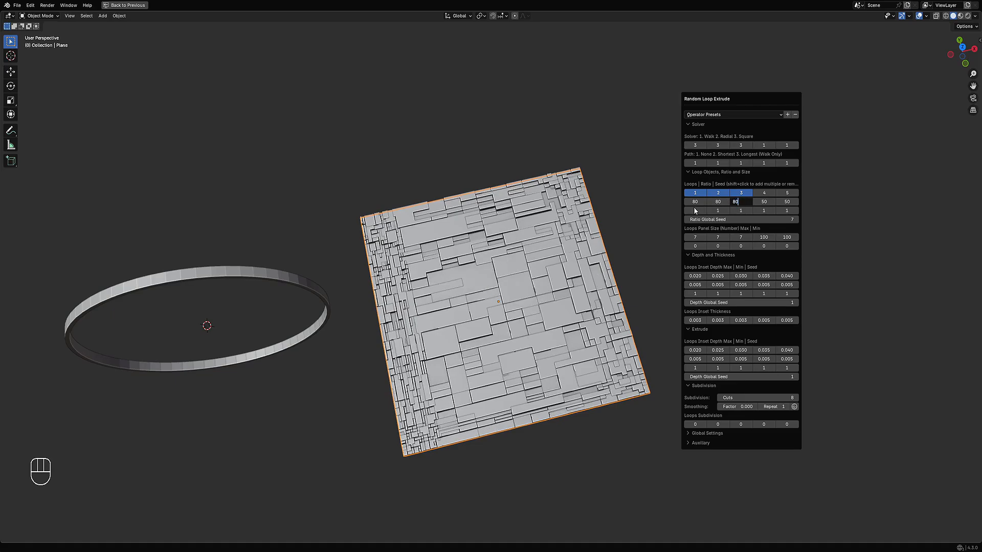
{"action": "type", "text": "0"}
{"action": "key", "text": "Return"}
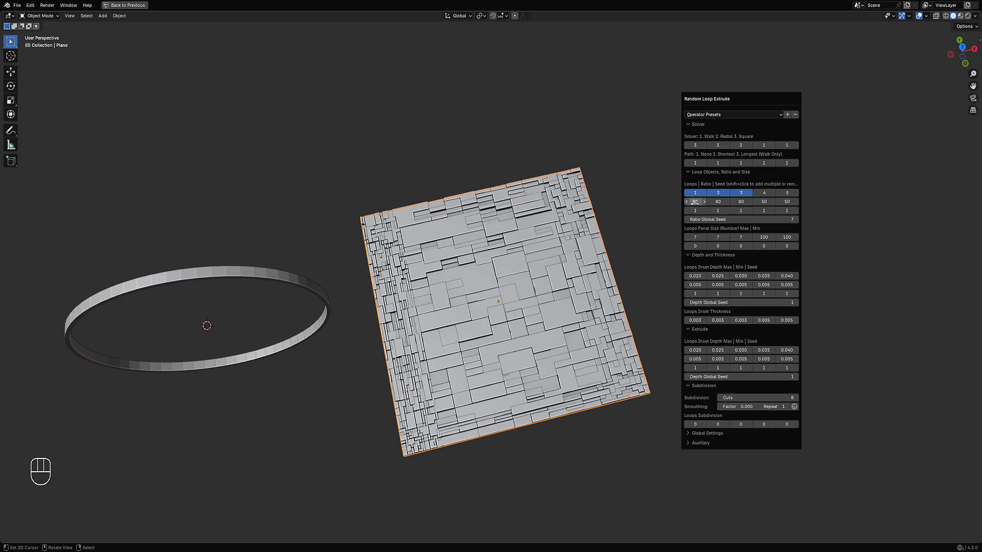
Try a much lower loop ratio of 10 on loops 1, 2 and 3
{"action": "left_click", "coordinate": [697, 202]}
{"action": "type", "text": "10"}
{"action": "key", "text": "Tab"}
{"action": "type", "text": "1"}
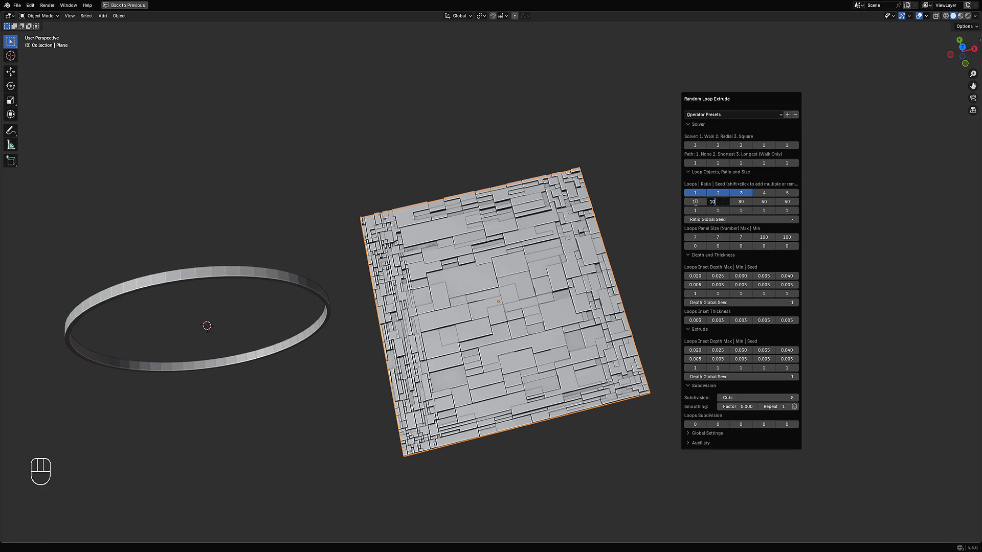
{"action": "key", "text": "Tab"}
{"action": "type", "text": "10"}
{"action": "key", "text": "Return"}
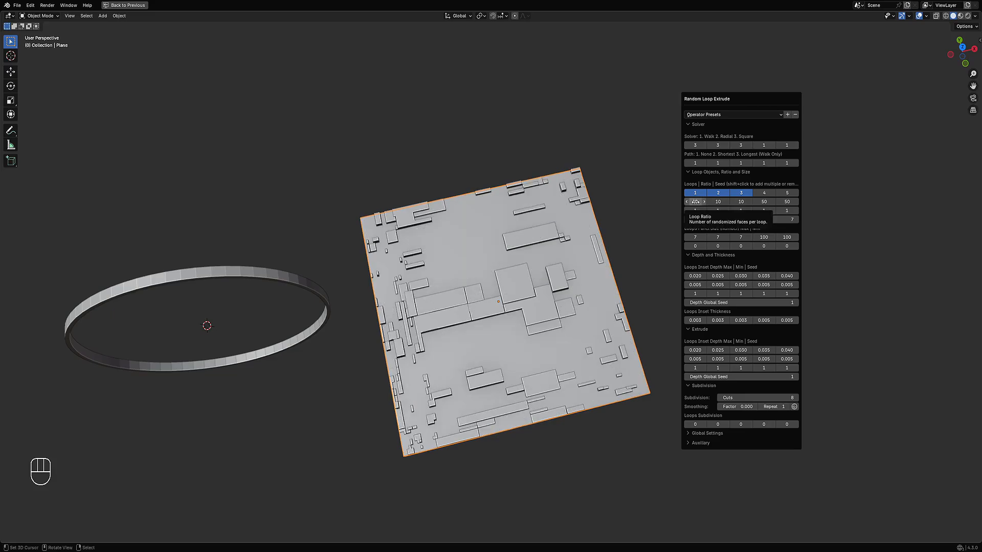
Raise the loop ratio of loops 1, 2 and 3 back to 80
{"action": "left_click", "coordinate": [693, 202]}
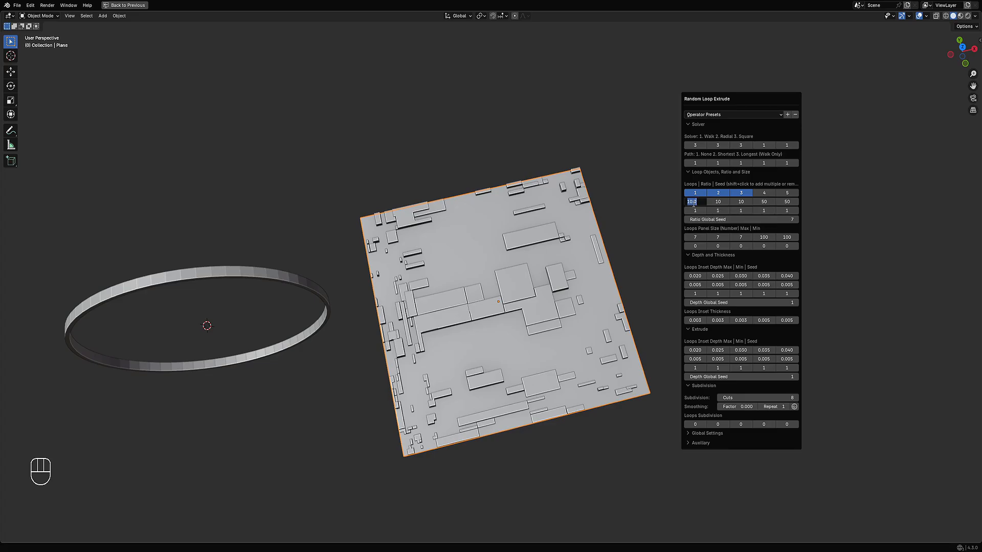
{"action": "type", "text": "80"}
{"action": "key", "text": "Tab"}
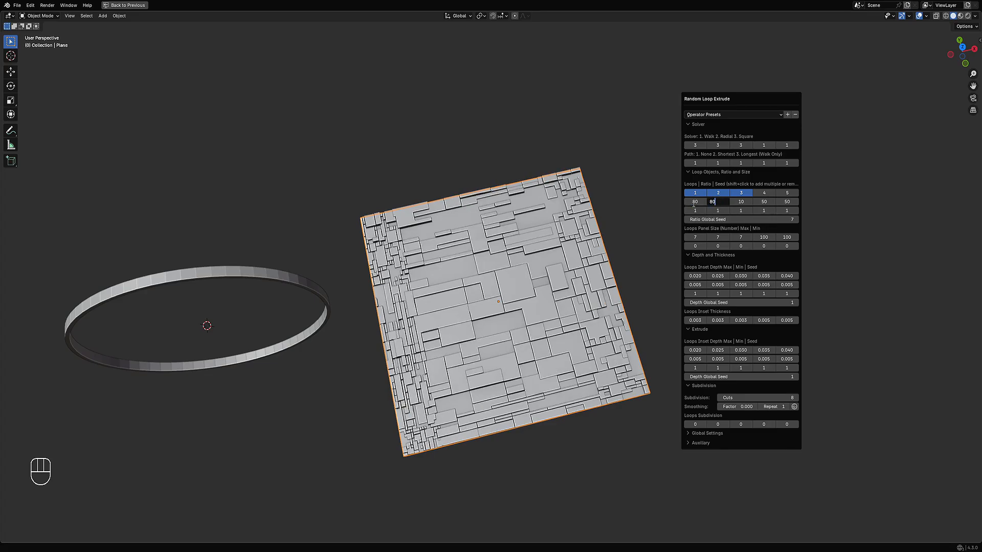
{"action": "type", "text": "80"}
{"action": "key", "text": "Tab"}
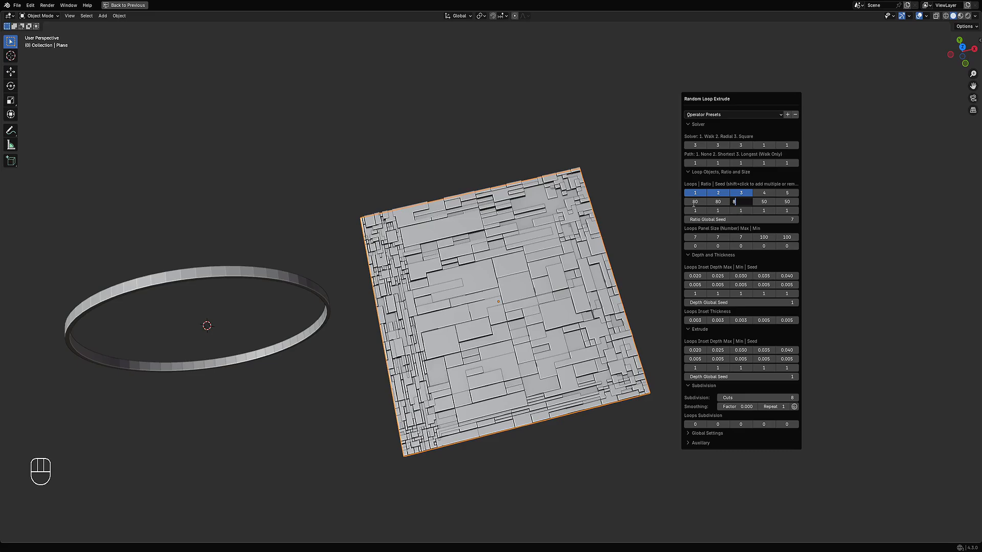
{"action": "type", "text": "80"}
{"action": "key", "text": "Return"}
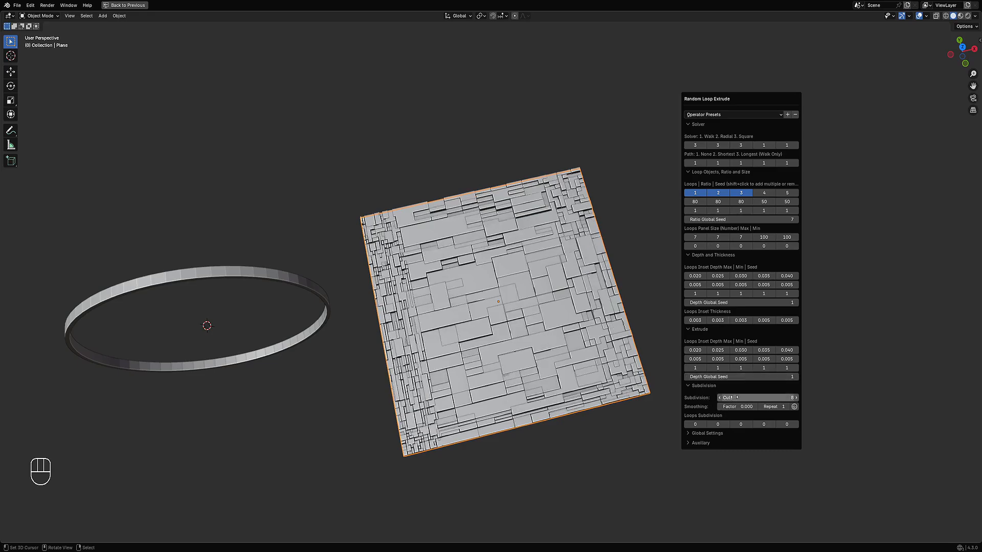
Alternate the subdivision cuts between 7 and 8 to compare the panel patterns, ending on 8
{"action": "scroll", "coordinate": [734, 398], "scroll_direction": "down", "scroll_amount": 1, "text": "ctrl"}
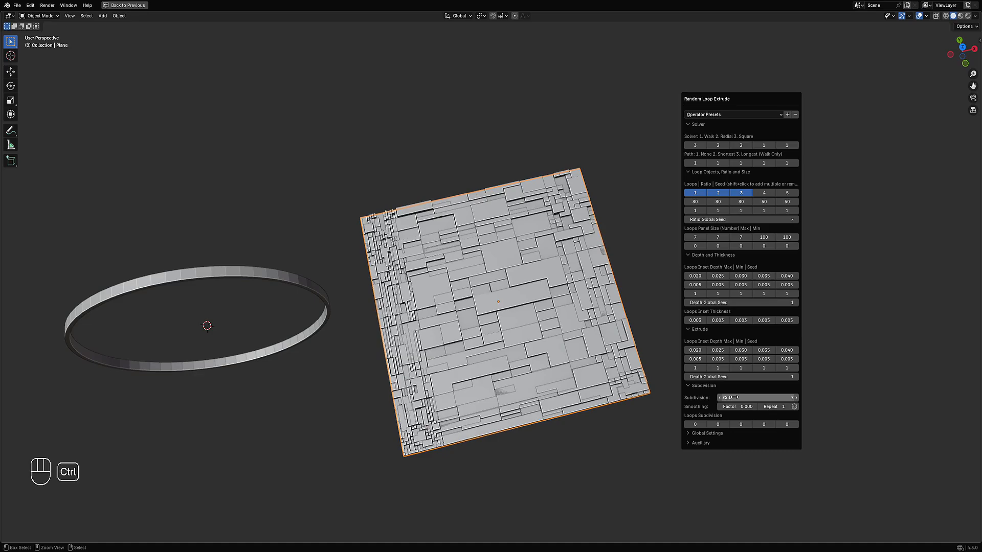
{"action": "scroll", "coordinate": [733, 398], "scroll_direction": "up", "scroll_amount": 1, "text": "ctrl"}
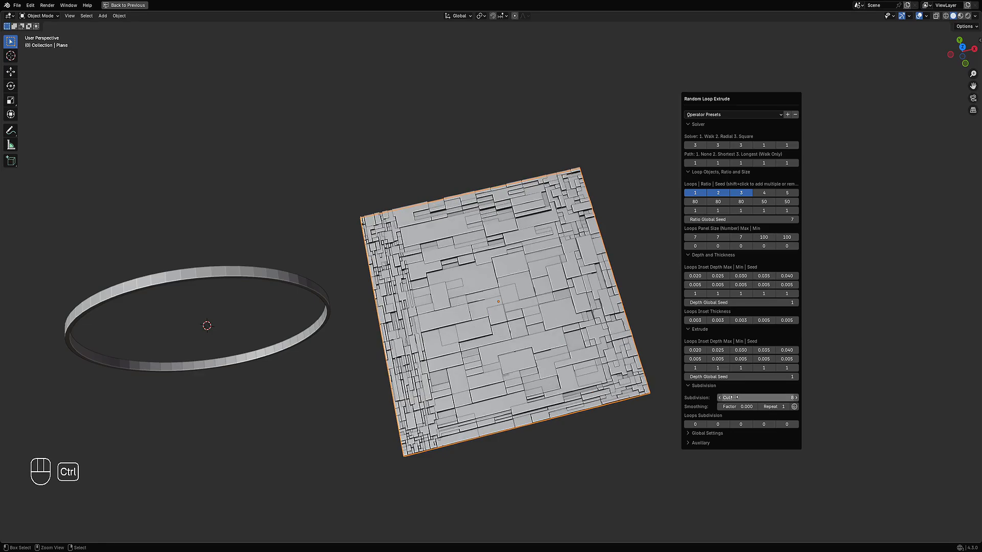
{"action": "scroll", "coordinate": [733, 398], "scroll_direction": "down", "scroll_amount": 1, "text": "ctrl"}
{"action": "scroll", "coordinate": [734, 397], "scroll_direction": "up", "scroll_amount": 1, "text": "ctrl"}
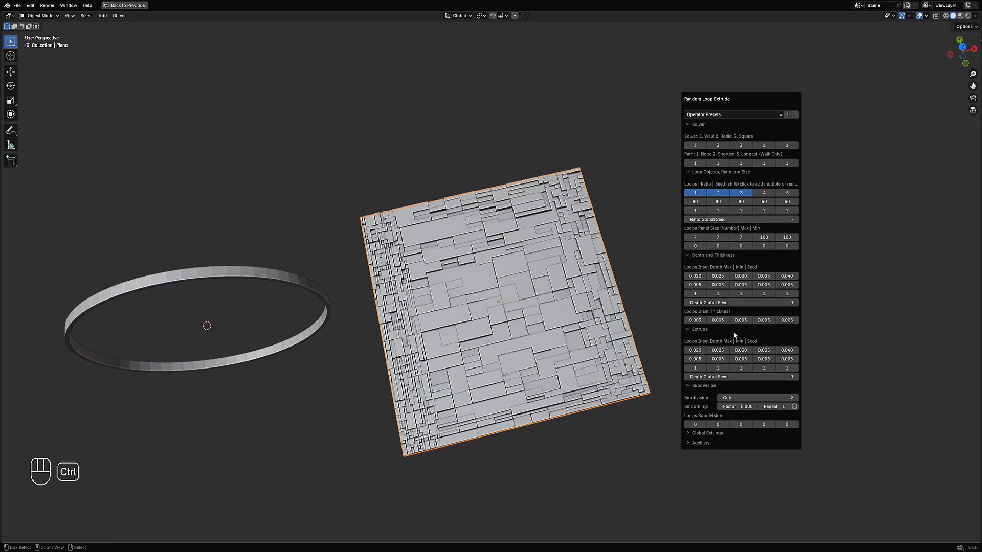
{"action": "scroll", "coordinate": [742, 398], "scroll_direction": "down", "scroll_amount": 1, "text": "ctrl"}
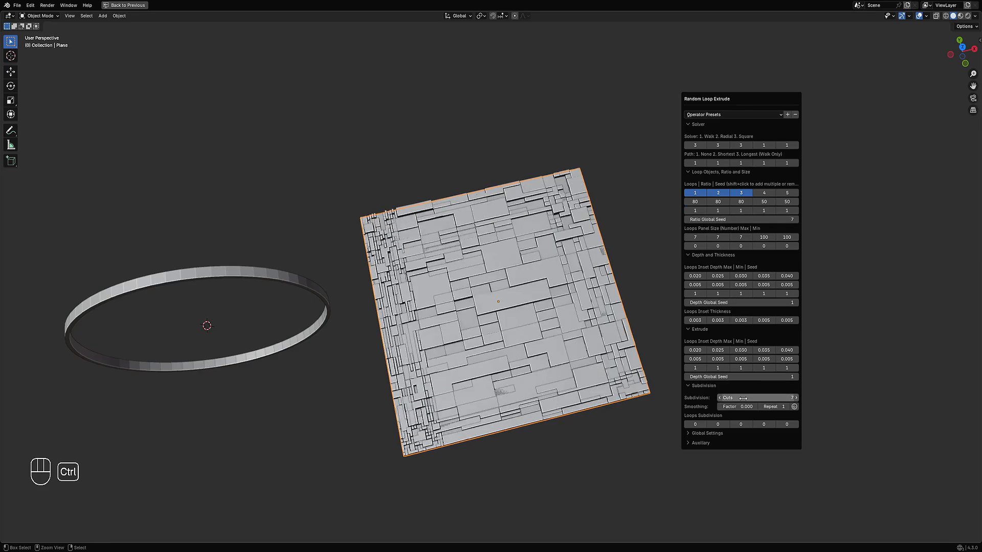
{"action": "scroll", "coordinate": [743, 399], "scroll_direction": "up", "scroll_amount": 1, "text": "ctrl"}
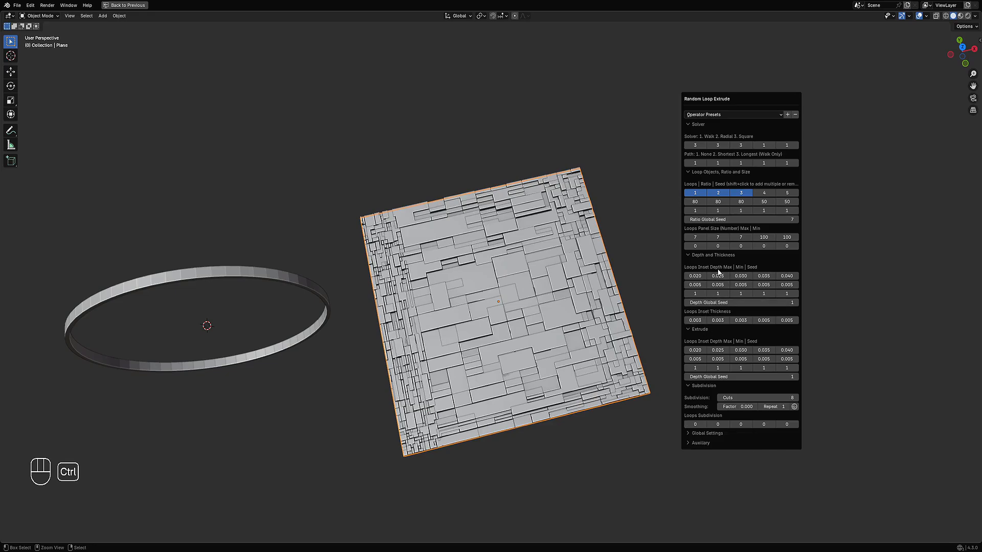
Reopen the Random Loop Extrude settings and set the maximum inset depth of loop 2 to 0.074
{"action": "left_click", "coordinate": [704, 386]}
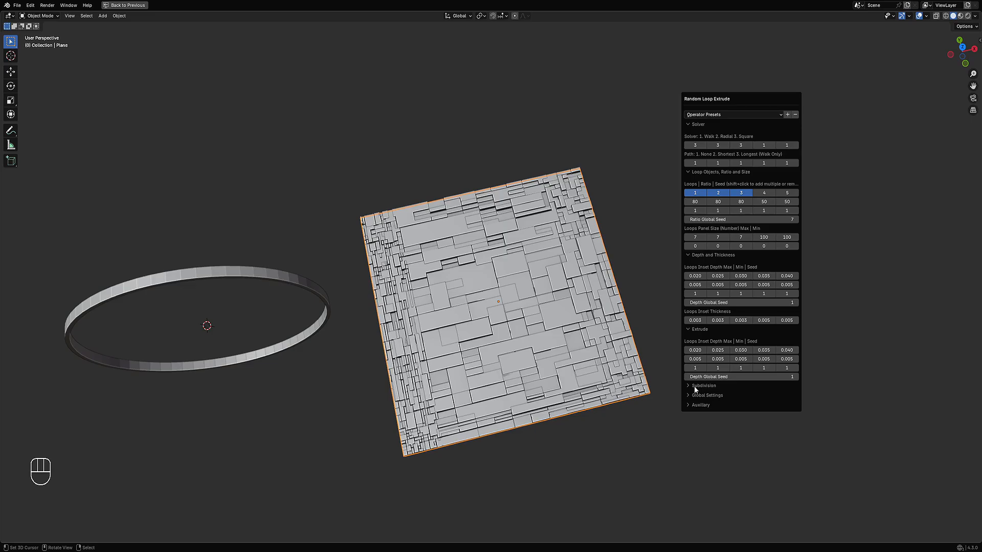
{"action": "left_click", "coordinate": [694, 385]}
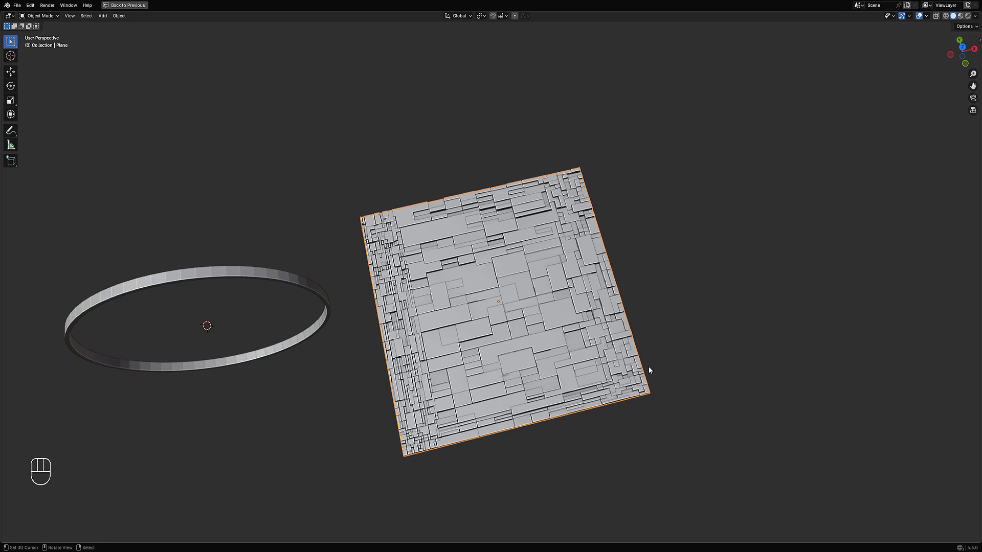
{"action": "key", "text": "F9"}
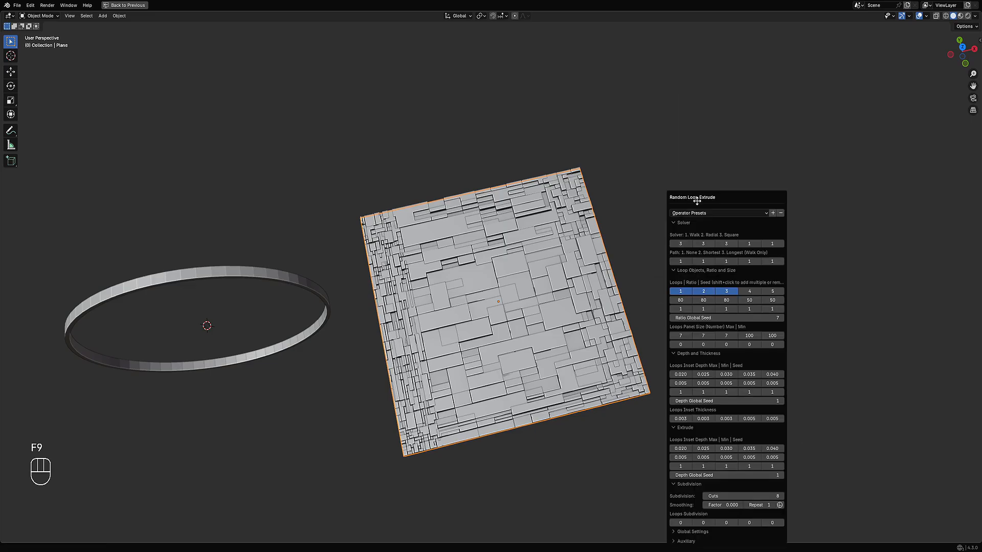
{"action": "left_click_drag", "start_coordinate": [697, 200], "coordinate": [688, 72]}
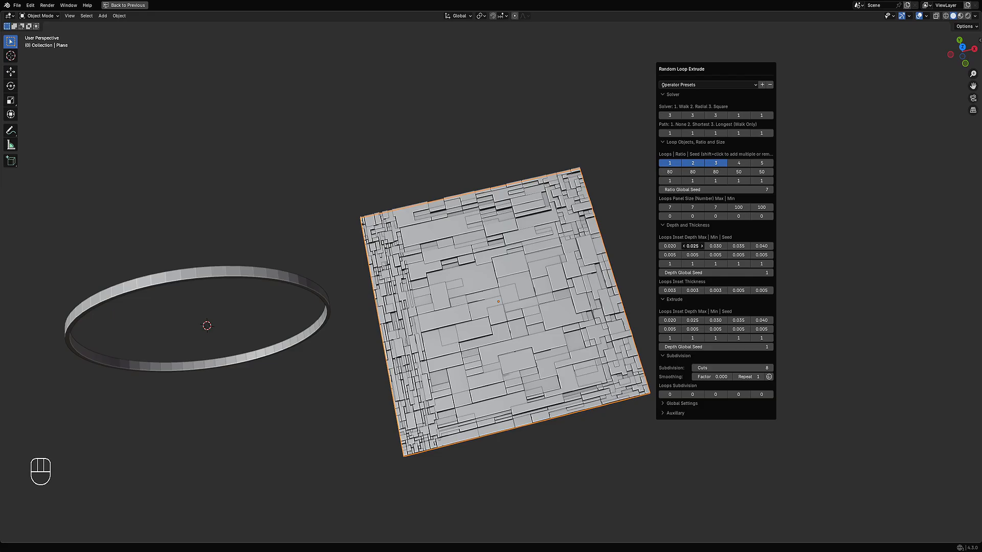
{"action": "mouse_move", "coordinate": [693, 246]}
{"action": "left_mouse_down"}
{"action": "mouse_move", "coordinate": [736, 246]}
{"action": "mouse_move", "coordinate": [692, 246]}
{"action": "left_mouse_up"}
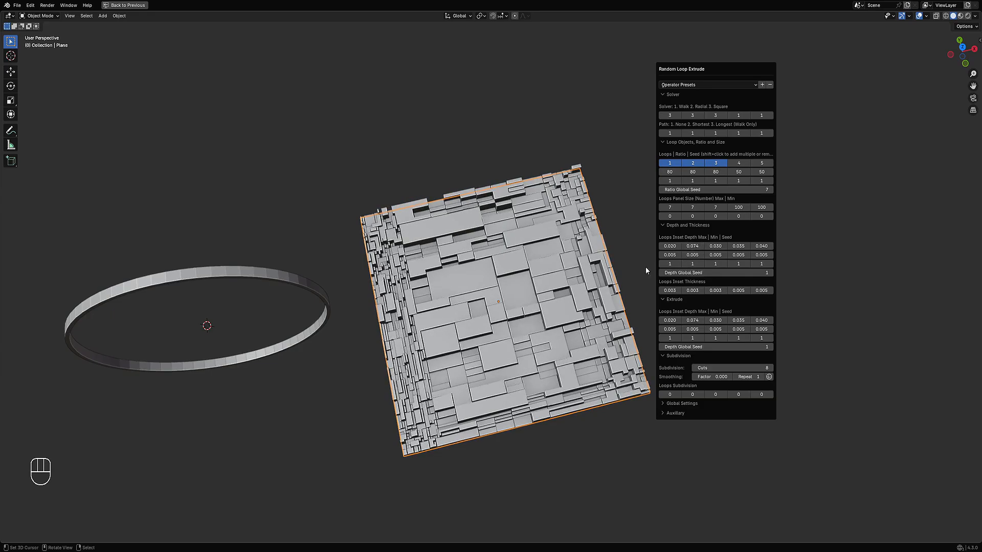
Set the maximum inset depth of loop 3 to 0.052 and increase loop 1's maximum inset depth in the Random Loop Extrude settings
{"action": "middle_click_drag", "start_coordinate": [645, 266], "coordinate": [628, 281]}
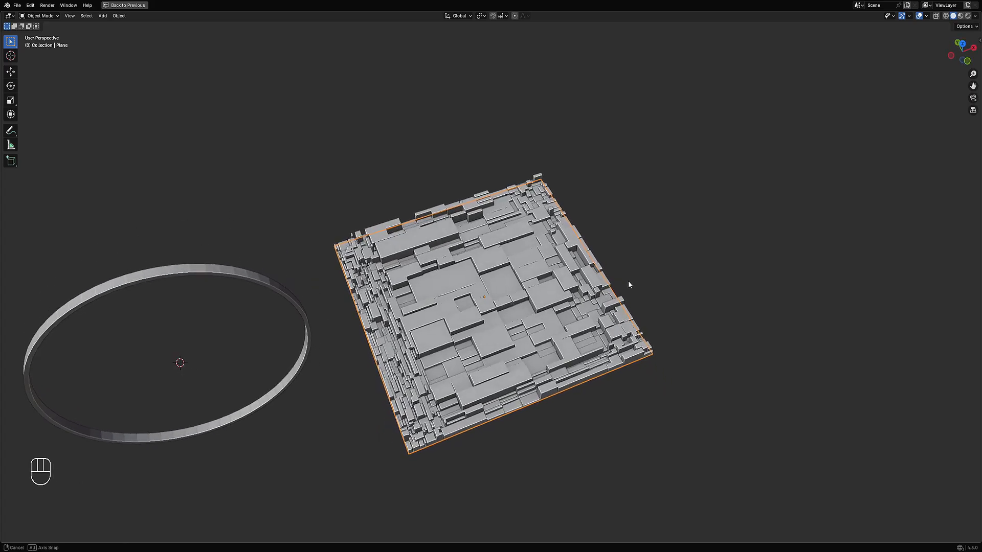
{"action": "key", "text": "F9"}
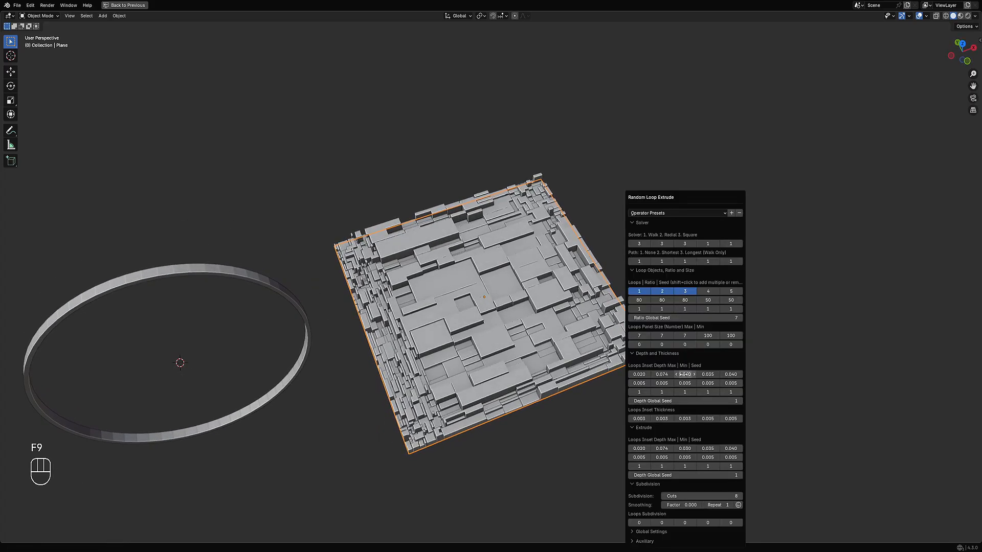
{"action": "left_click_drag", "start_coordinate": [683, 376], "coordinate": [694, 376]}
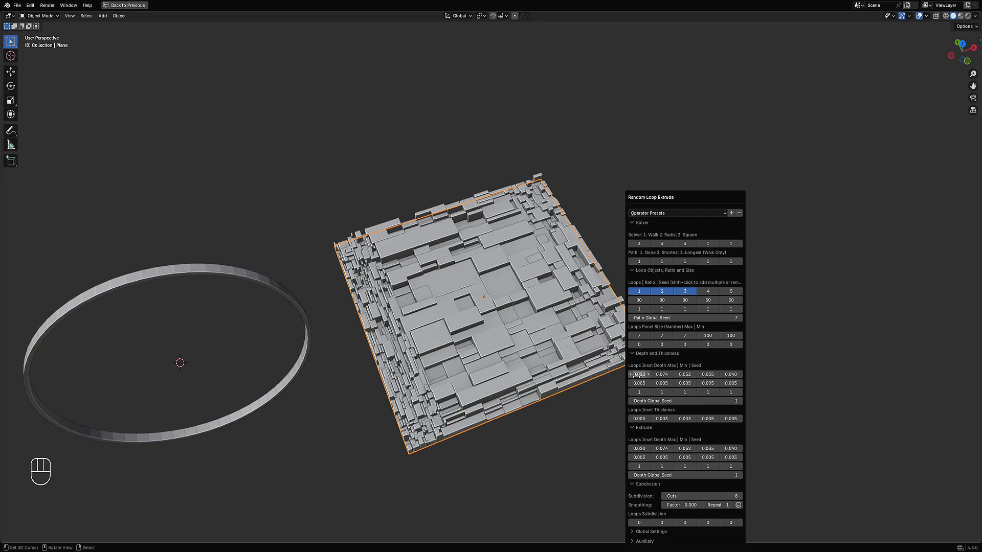
{"action": "left_click_drag", "start_coordinate": [639, 374], "coordinate": [643, 374]}
{"action": "scroll", "coordinate": [591, 269], "scroll_direction": "down", "scroll_amount": 2}
{"action": "middle_click_drag", "start_coordinate": [591, 269], "coordinate": [557, 263]}
Select the raised layer of extruded panels and inspect its mesh in Edit Mode
{"action": "left_click", "coordinate": [539, 271]}
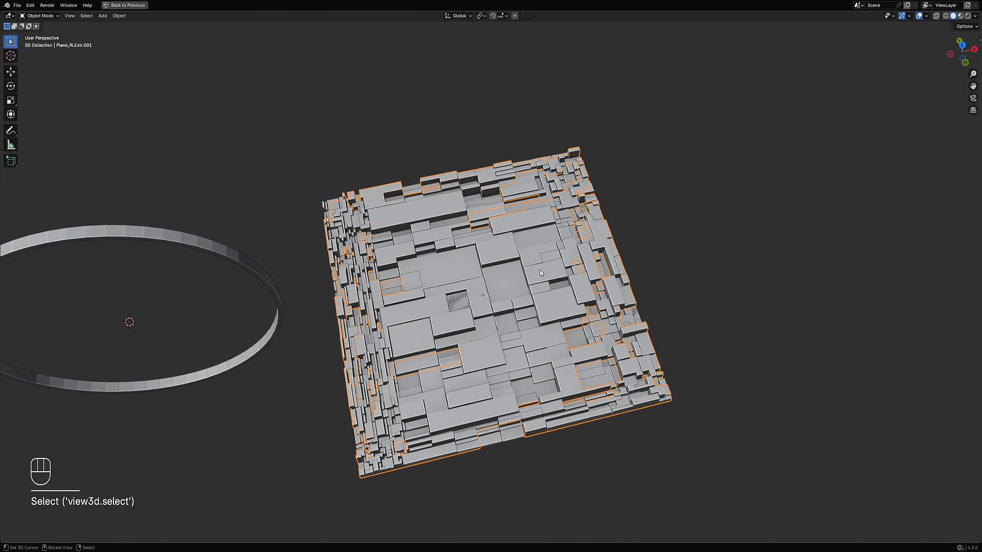
{"action": "key", "text": "Tab"}
{"action": "key", "text": "alt+a"}
{"action": "middle_click_drag", "start_coordinate": [534, 287], "coordinate": [513, 295]}
{"action": "key", "text": "Tab"}
{"action": "key", "text": "Tab"}
{"action": "key", "text": "Tab"}
{"action": "scroll", "coordinate": [554, 293], "scroll_direction": "up", "scroll_amount": 4}
{"action": "scroll", "coordinate": [554, 293], "scroll_direction": "down", "scroll_amount": 3}
{"action": "key", "text": "g"}
{"action": "left_click", "coordinate": [572, 277]}
In face mode, pick one upper face of a raised panel and extend the selection to all matching planar faces of the layer
{"action": "key", "text": "Tab"}
{"action": "key", "text": "alt+a"}
{"action": "key", "text": "3"}
{"action": "left_click", "coordinate": [513, 295]}
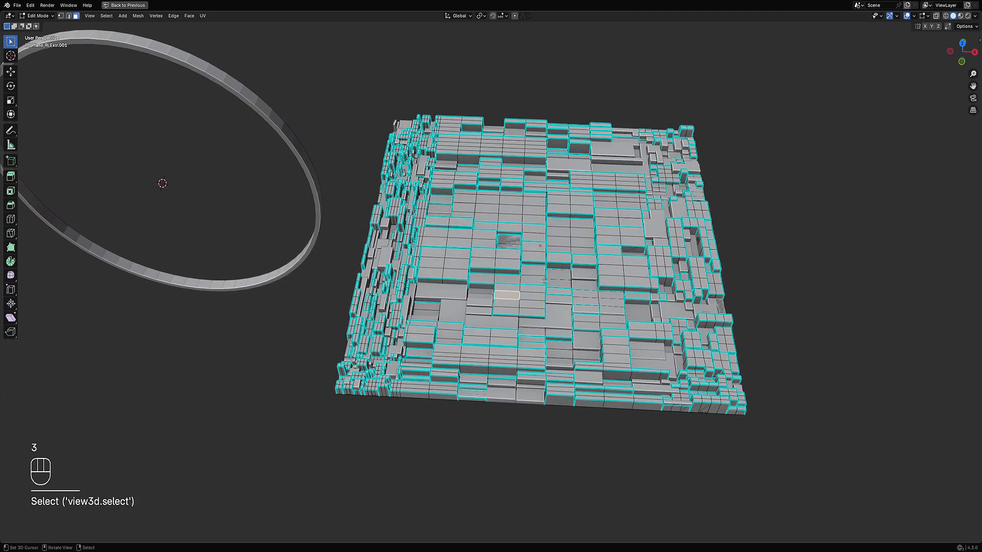
{"action": "middle_click_drag", "start_coordinate": [542, 281], "coordinate": [559, 289]}
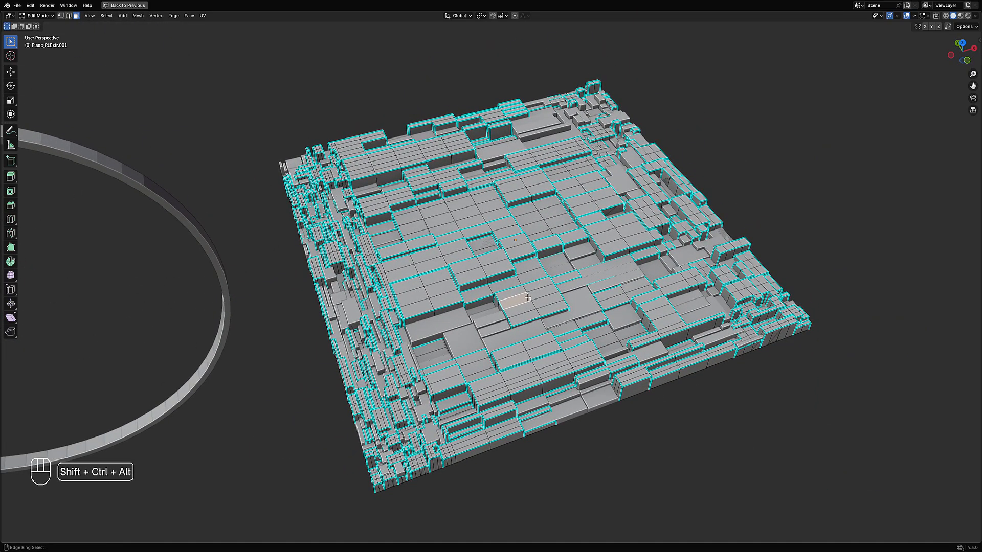
{"action": "key", "text": "shift+ctrl+alt+f"}
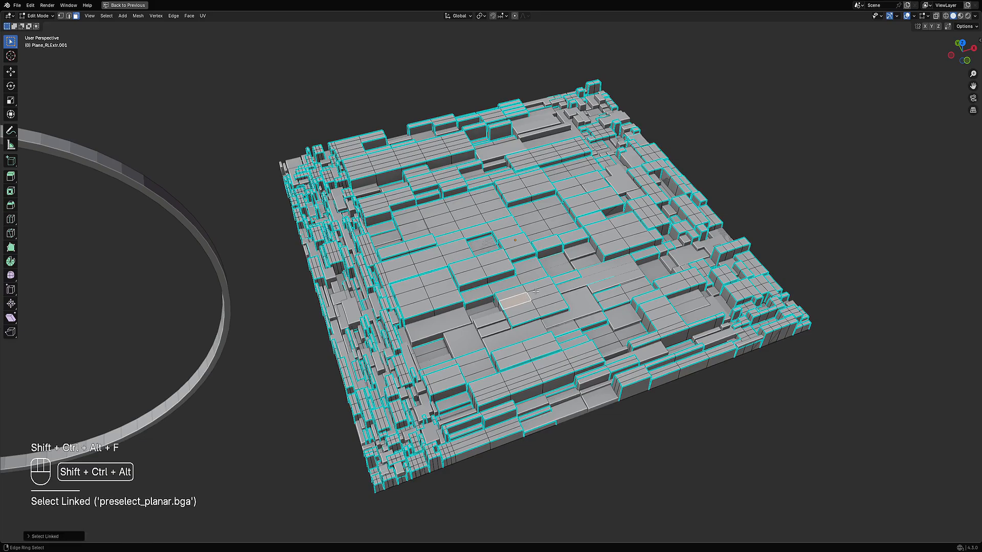
{"action": "key", "text": "shift+ctrl+alt+f"}
{"action": "key", "text": "Tab"}
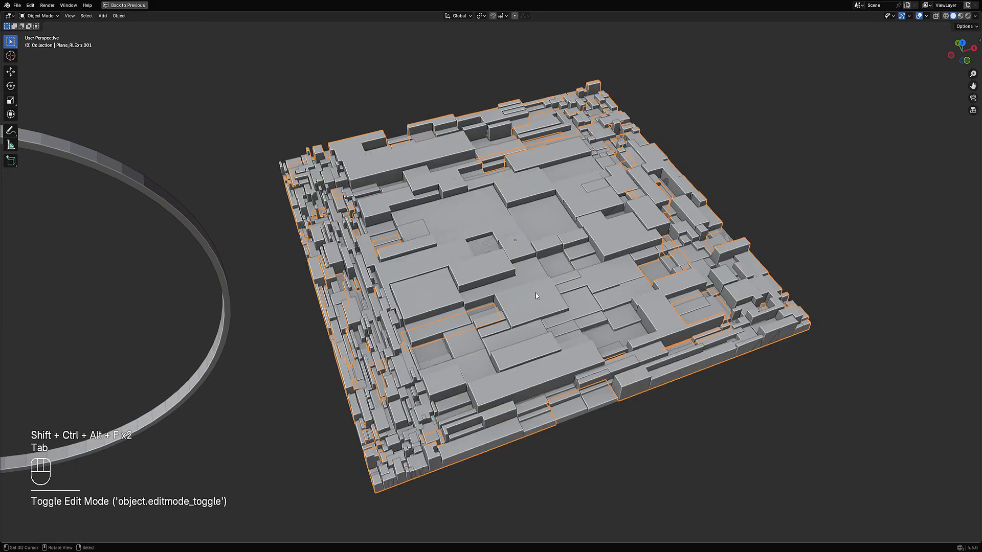
{"action": "key", "text": "shift+ctrl+alt+f"}
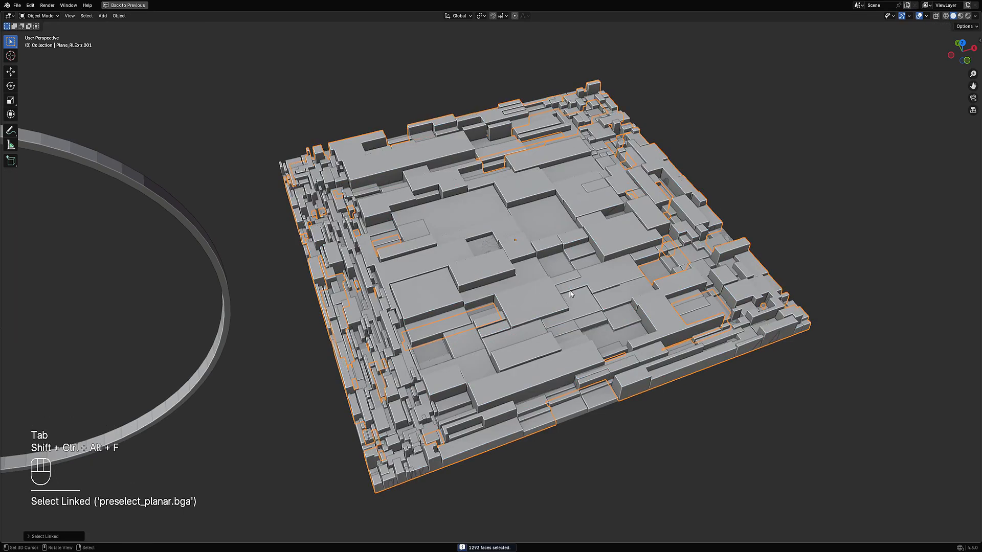
{"action": "key", "text": "Tab"}
{"action": "middle_click_drag", "start_coordinate": [570, 295], "coordinate": [606, 269]}
{"action": "key", "text": "F9"}
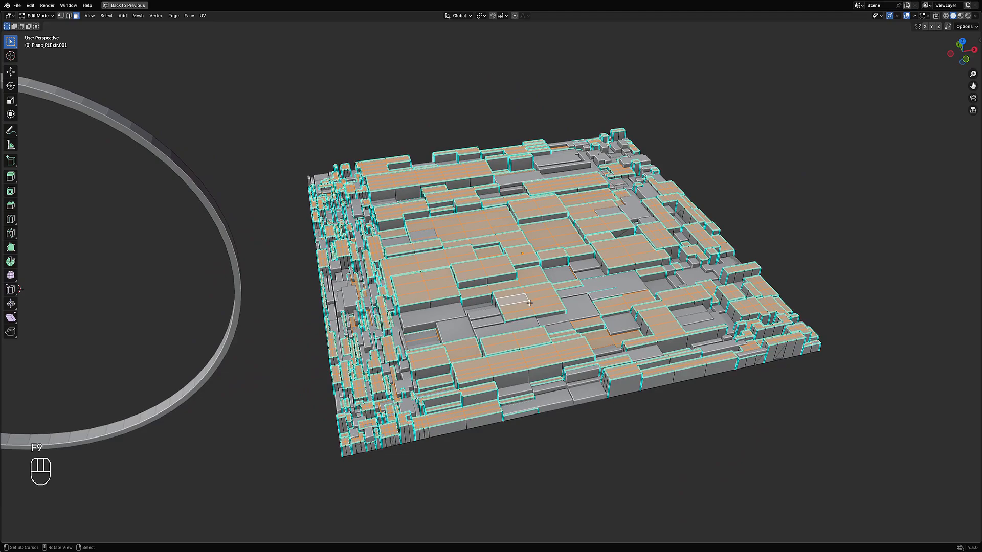
{"action": "middle_click_drag", "start_coordinate": [529, 303], "coordinate": [580, 253]}
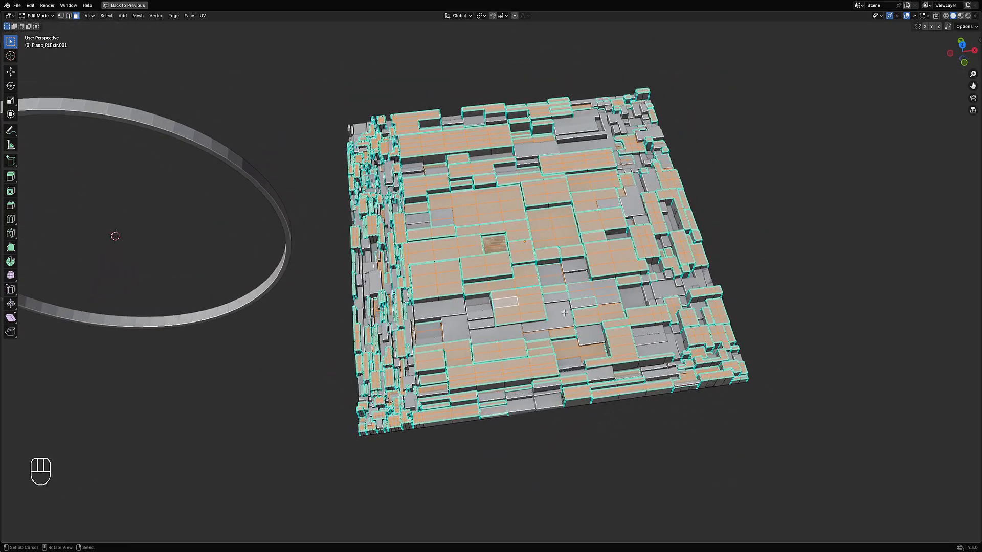
Run Random Panels on the selected faces from Object Mode, using the preset "square 100 perc angle" and 1 subdivision cut
{"action": "key", "text": "Tab"}
{"action": "key", "text": "shift+alt+z"}
{"action": "key", "text": "shift+q"}
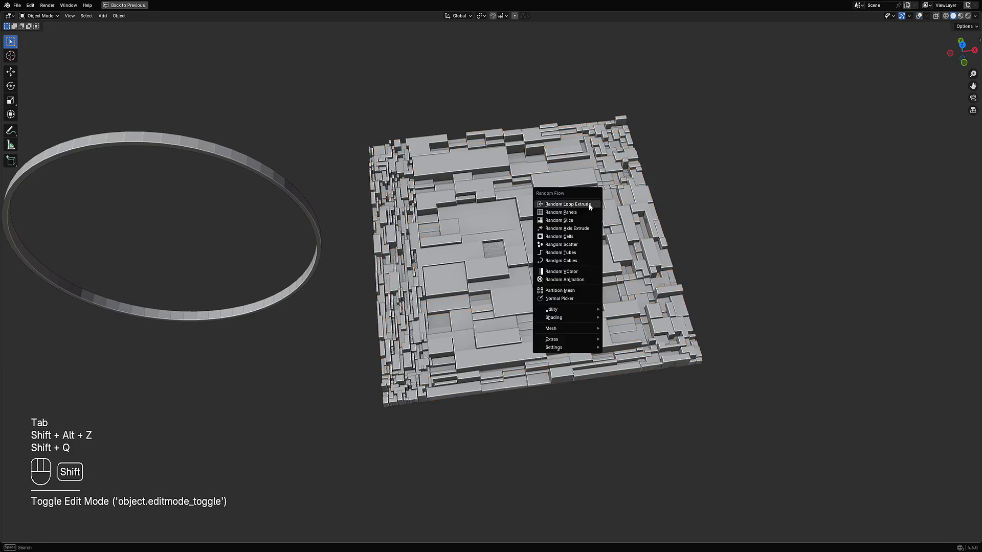
{"action": "left_click", "coordinate": [584, 213]}
{"action": "left_click", "coordinate": [636, 233]}
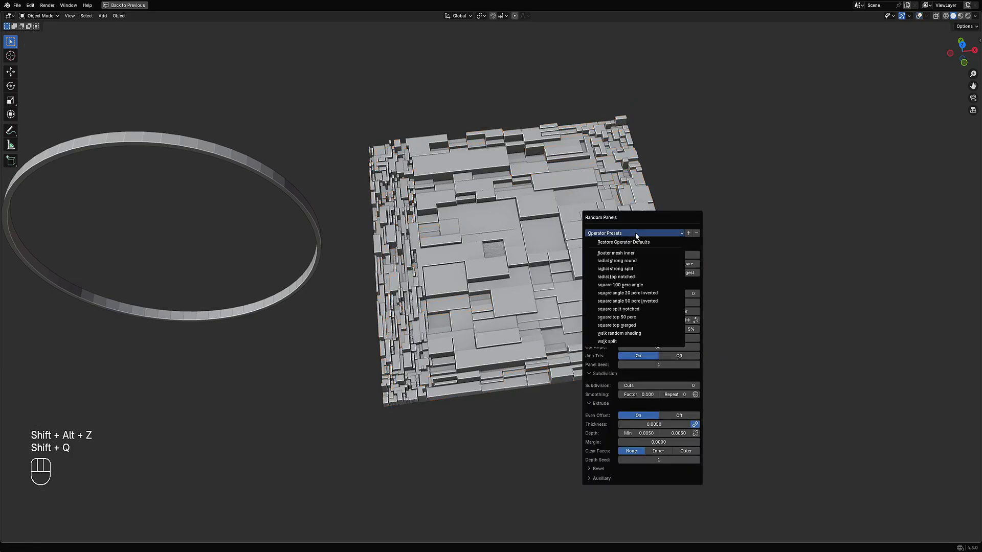
{"action": "left_click", "coordinate": [651, 285]}
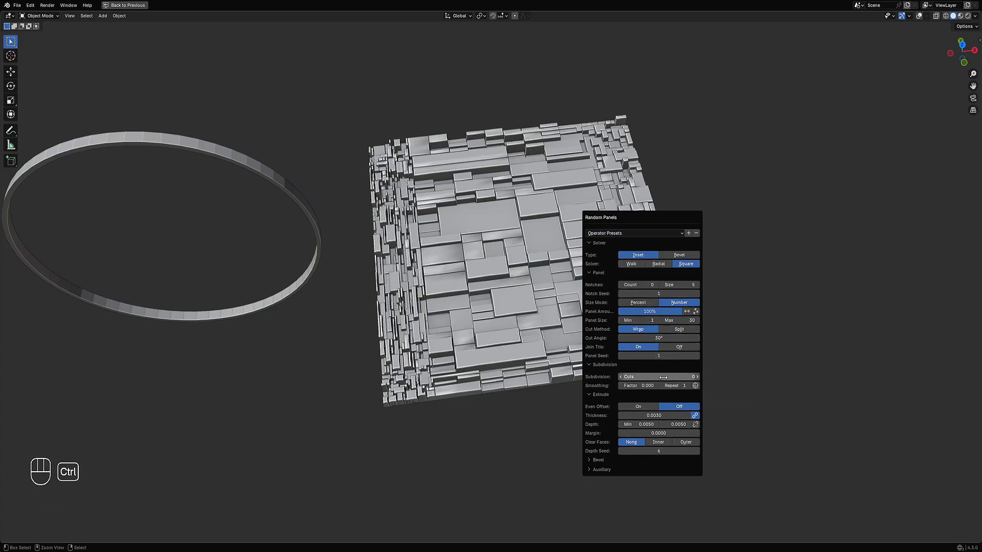
{"action": "scroll", "coordinate": [648, 372], "scroll_direction": "up", "scroll_amount": 1, "text": "ctrl"}
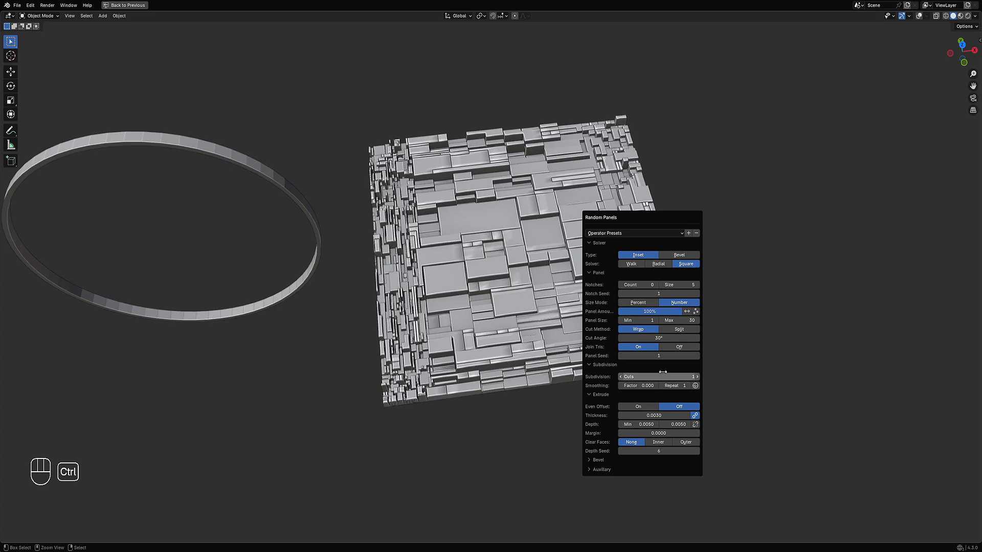
{"action": "middle_click_drag", "start_coordinate": [660, 373], "coordinate": [663, 313], "text": "alt"}
Select the generated random panels object, show the overlays again and shade it flat
{"action": "key", "text": "alt+a"}
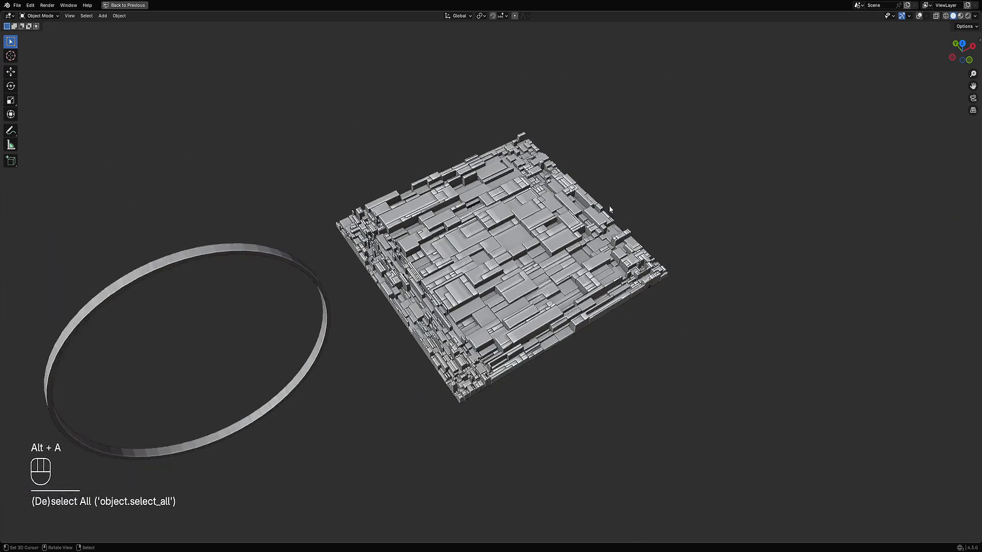
{"action": "scroll", "coordinate": [609, 206], "scroll_direction": "up", "scroll_amount": 2}
{"action": "left_click", "coordinate": [532, 280]}
{"action": "key", "text": "shift+alt+z"}
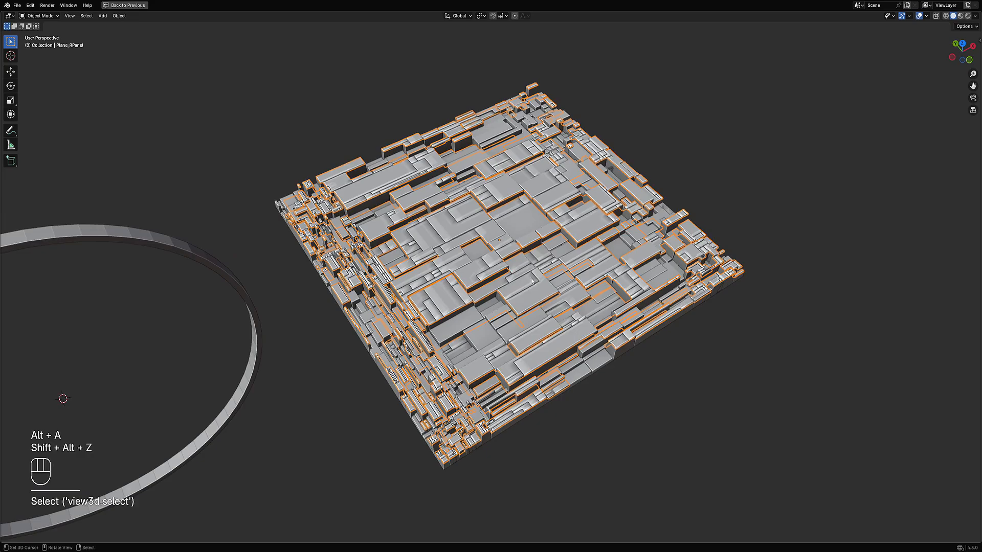
{"action": "key", "text": "w"}
{"action": "left_click", "coordinate": [519, 326]}
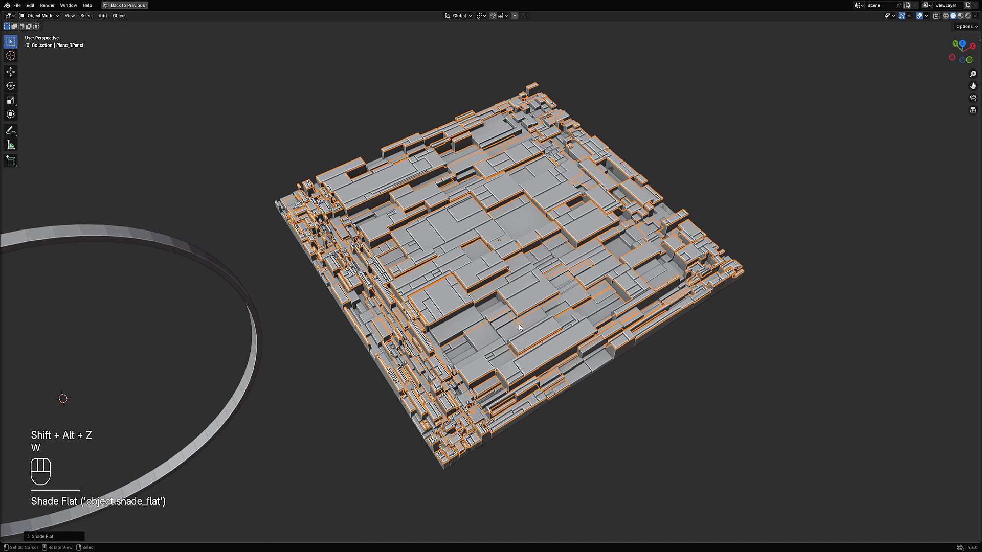
{"action": "key", "text": "alt+a"}
Select the original base plane beneath the extruded layers from its underside and check its mesh
{"action": "scroll", "coordinate": [659, 284], "scroll_direction": "down", "scroll_amount": 4}
{"action": "middle_click_drag", "start_coordinate": [659, 284], "coordinate": [672, 313], "text": "alt"}
{"action": "middle_click_drag", "start_coordinate": [606, 313], "coordinate": [596, 123]}
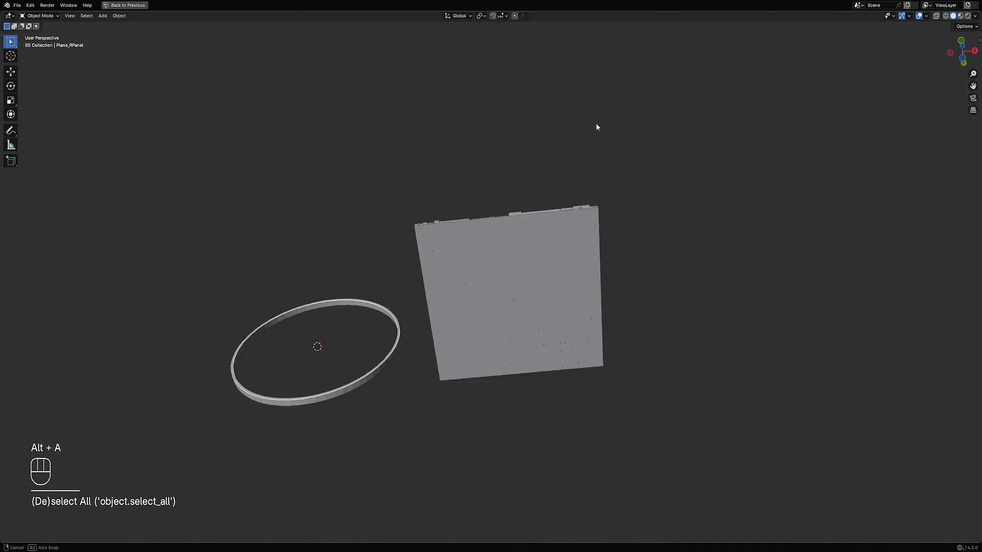
{"action": "left_click", "coordinate": [548, 259], "text": "alt"}
{"action": "left_click", "coordinate": [548, 260]}
{"action": "middle_click_drag", "start_coordinate": [551, 216], "coordinate": [615, 326]}
{"action": "scroll", "coordinate": [585, 293], "scroll_direction": "up", "scroll_amount": 2}
{"action": "key", "text": "Tab"}
{"action": "key", "text": "Tab"}
{"action": "scroll", "coordinate": [588, 289], "scroll_direction": "down", "scroll_amount": 2}
{"action": "scroll", "coordinate": [621, 264], "scroll_direction": "up", "scroll_amount": 3}
Generate Random Tubes on the base plane with the preset "points 100 hi offset" and 4 subdivision cuts
{"action": "key", "text": "shift+q"}
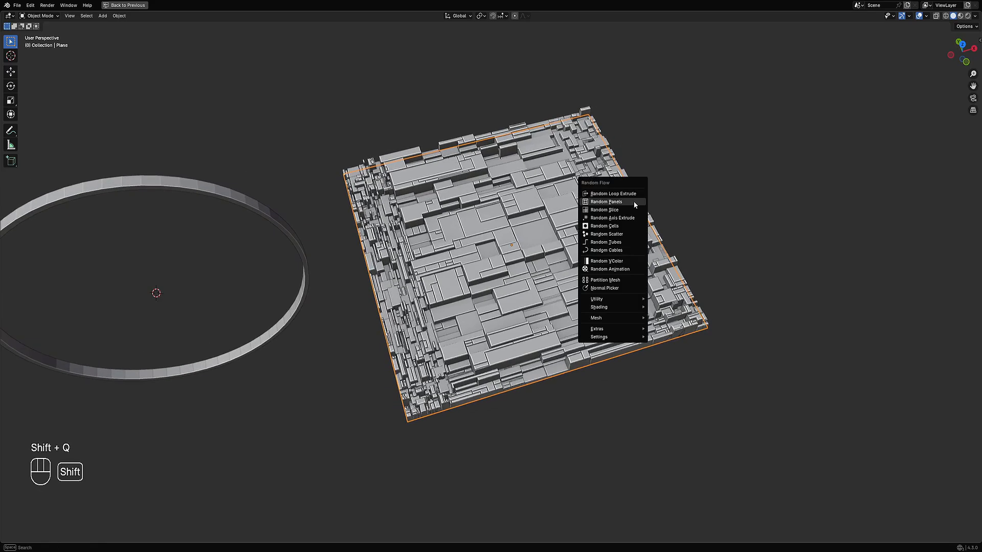
{"action": "left_click", "coordinate": [613, 245]}
{"action": "left_click", "coordinate": [645, 263]}
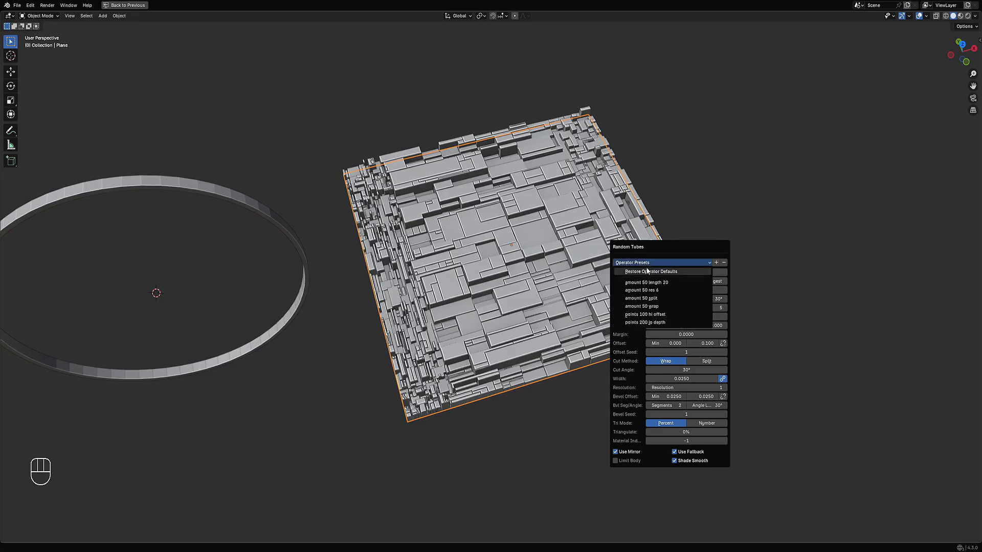
{"action": "left_click", "coordinate": [653, 317]}
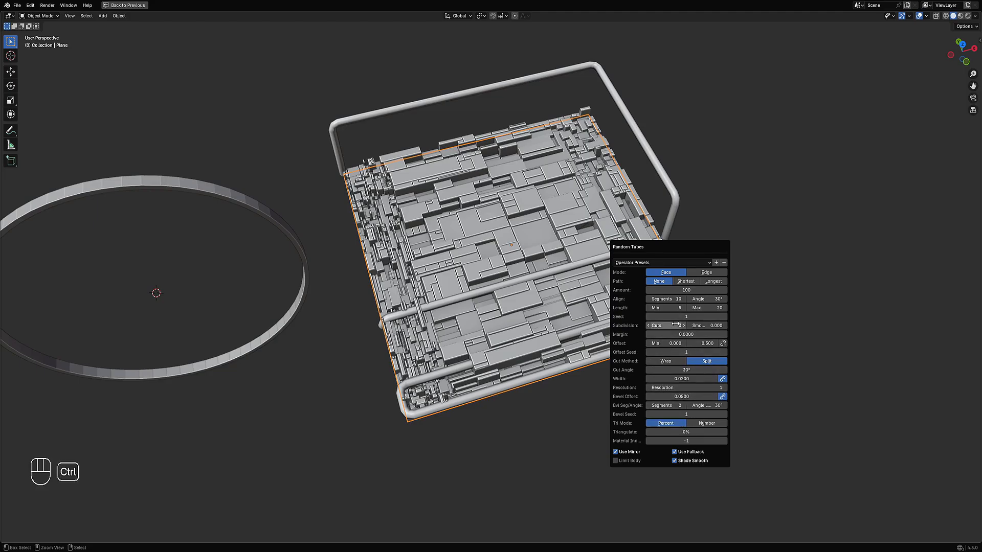
{"action": "scroll", "coordinate": [675, 324], "scroll_direction": "up", "scroll_amount": 4, "text": "ctrl"}
{"action": "scroll", "coordinate": [675, 324], "scroll_direction": "up", "scroll_amount": 1, "text": "ctrl"}
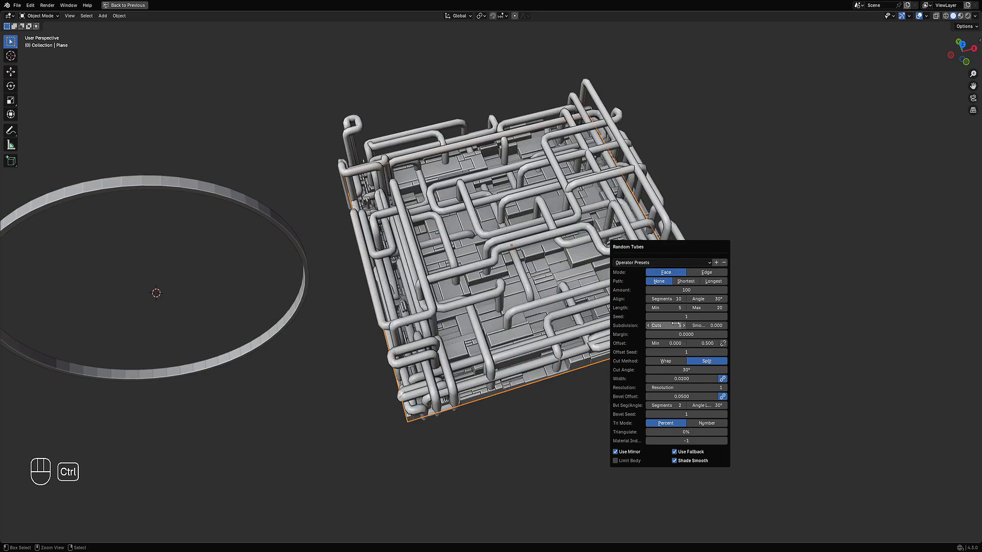
{"action": "scroll", "coordinate": [675, 323], "scroll_direction": "down", "scroll_amount": 2, "text": "ctrl"}
{"action": "scroll", "coordinate": [676, 324], "scroll_direction": "up", "scroll_amount": 1, "text": "ctrl"}
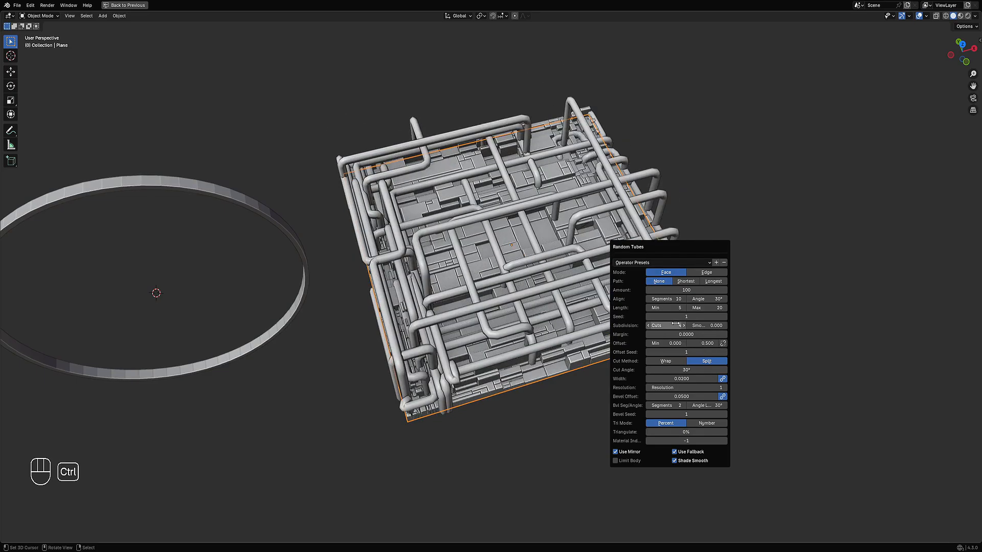
Reopen the Random Tubes settings and set the maximum offset to 0.158
{"action": "key", "text": "KP_7"}
{"action": "key", "text": "F9"}
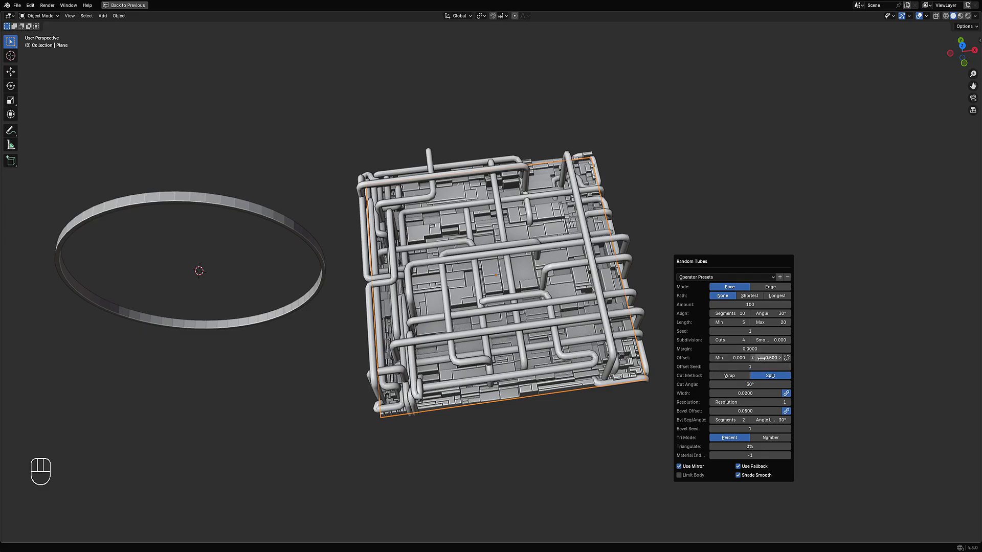
{"action": "left_click_drag", "start_coordinate": [770, 358], "coordinate": [744, 358]}
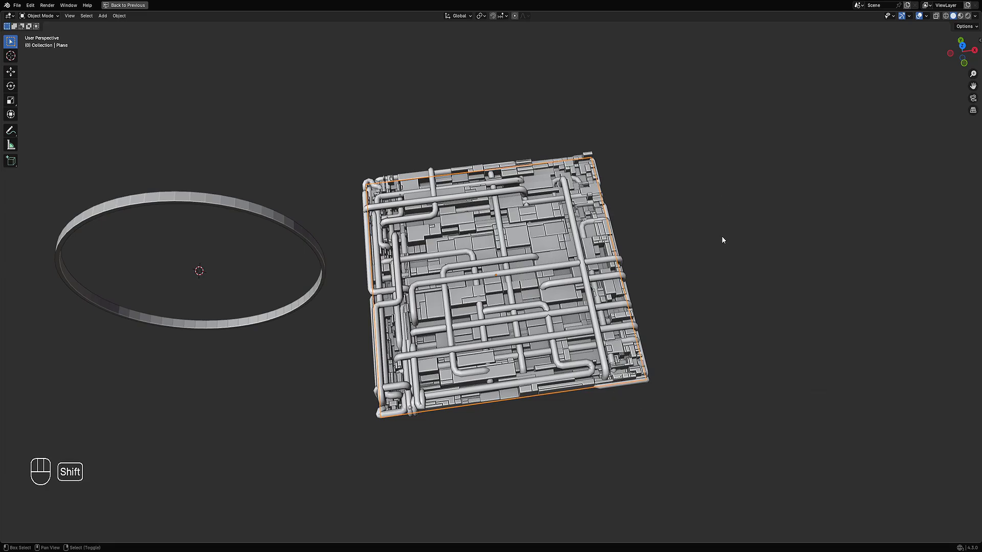
{"action": "key", "text": "shift+q"}
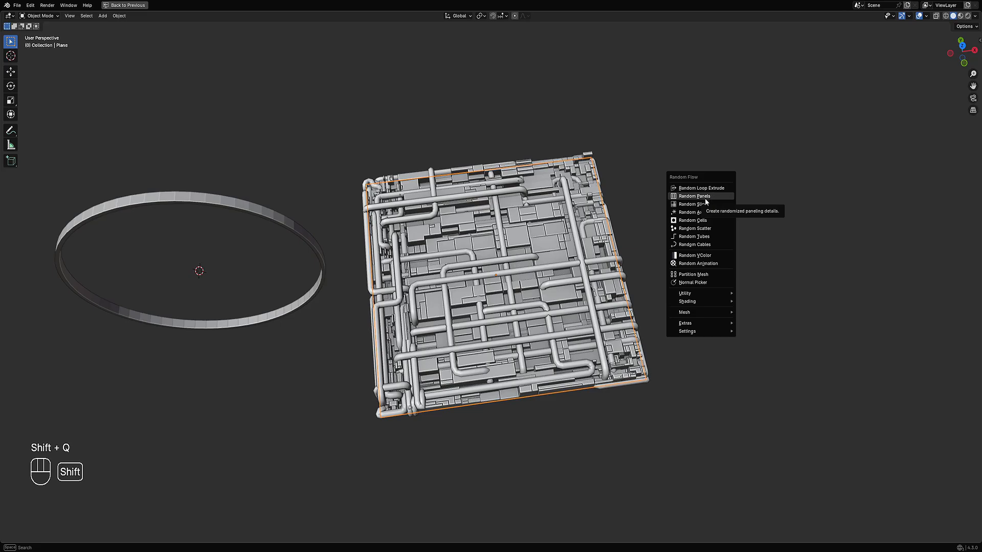
Set the tubes' width to 0.012, their bevel offset to 0.017 and their maximum length to 10
{"action": "key", "text": "F9"}
{"action": "left_click_drag", "start_coordinate": [750, 238], "coordinate": [680, 171]}
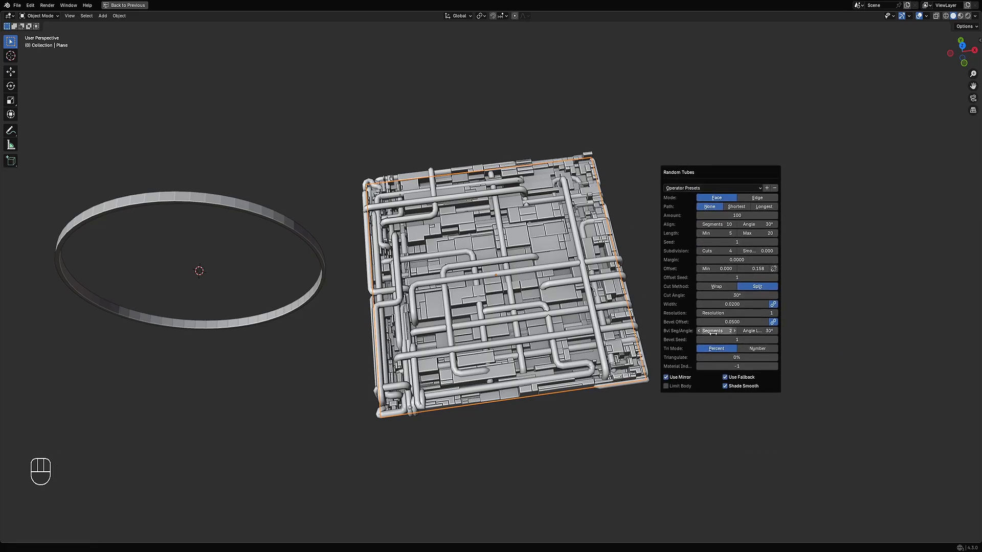
{"action": "mouse_move", "coordinate": [722, 321]}
{"action": "left_mouse_down"}
{"action": "mouse_move", "coordinate": [708, 321]}
{"action": "mouse_move", "coordinate": [717, 304]}
{"action": "left_mouse_up"}
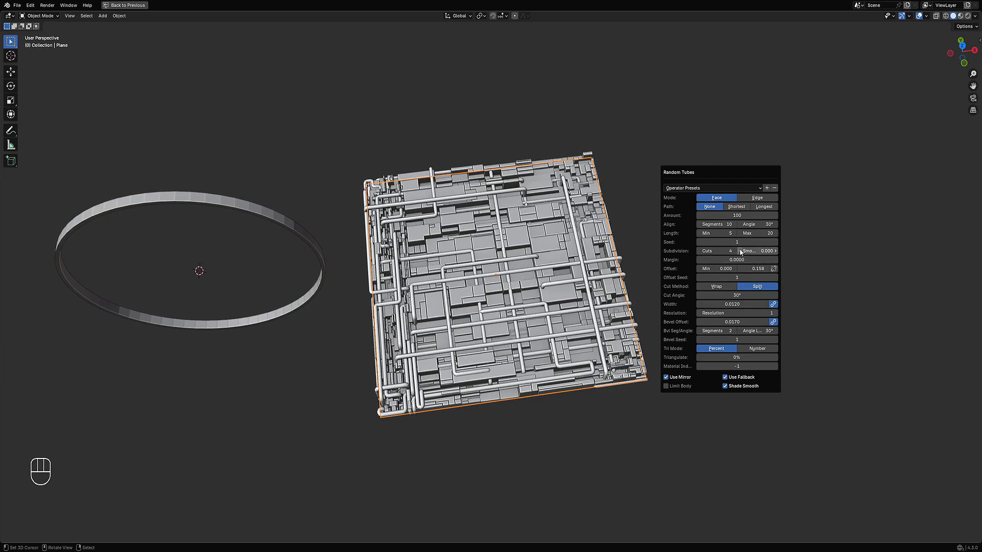
{"action": "scroll", "coordinate": [747, 234], "scroll_direction": "down", "scroll_amount": 6, "text": "ctrl"}
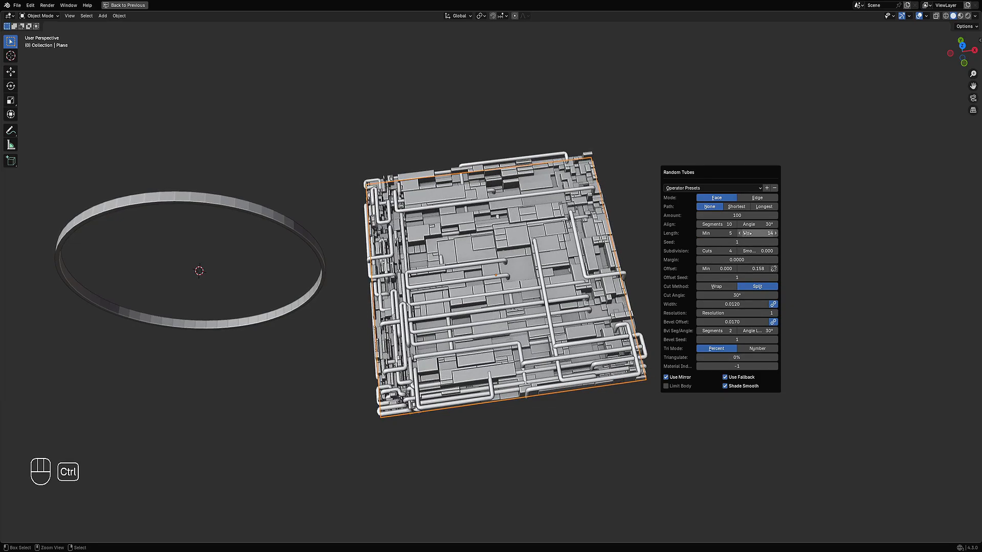
{"action": "scroll", "coordinate": [747, 233], "scroll_direction": "down", "scroll_amount": 4, "text": "ctrl"}
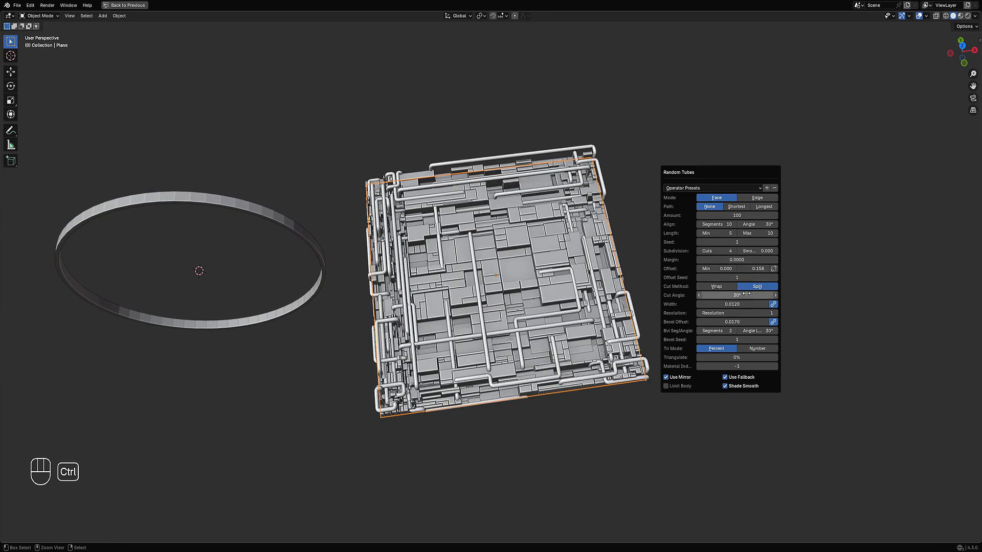
Set the tubes' margin to 0.028 and raise their subdivision cuts to 12
{"action": "left_click_drag", "start_coordinate": [719, 262], "coordinate": [730, 262]}
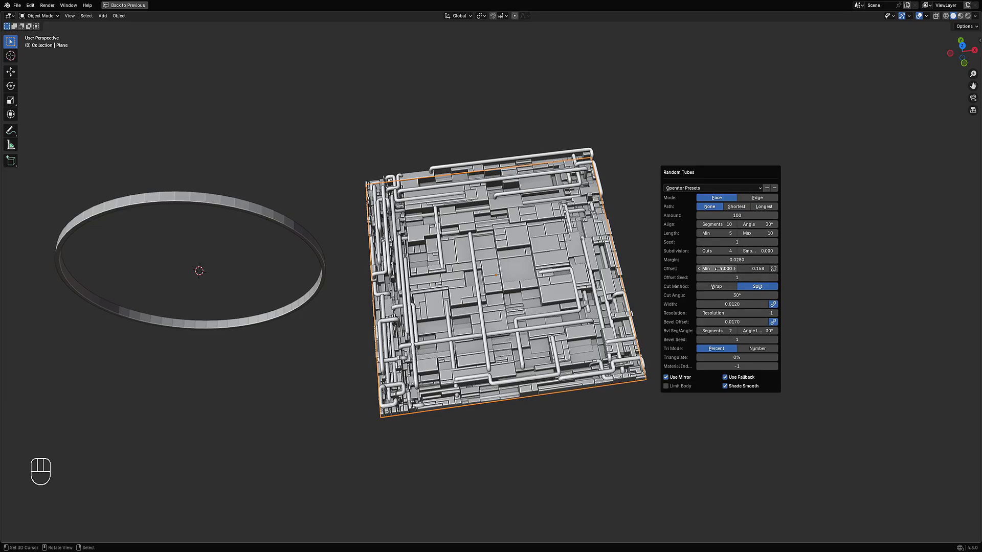
{"action": "scroll", "coordinate": [718, 252], "scroll_direction": "up", "scroll_amount": 3, "text": "ctrl"}
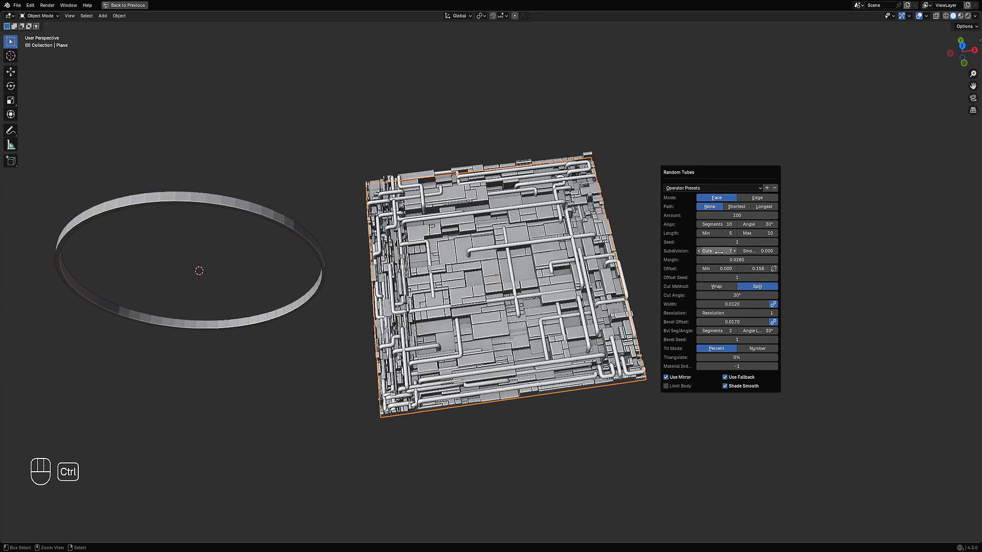
{"action": "scroll", "coordinate": [720, 252], "scroll_direction": "up", "scroll_amount": 3, "text": "ctrl"}
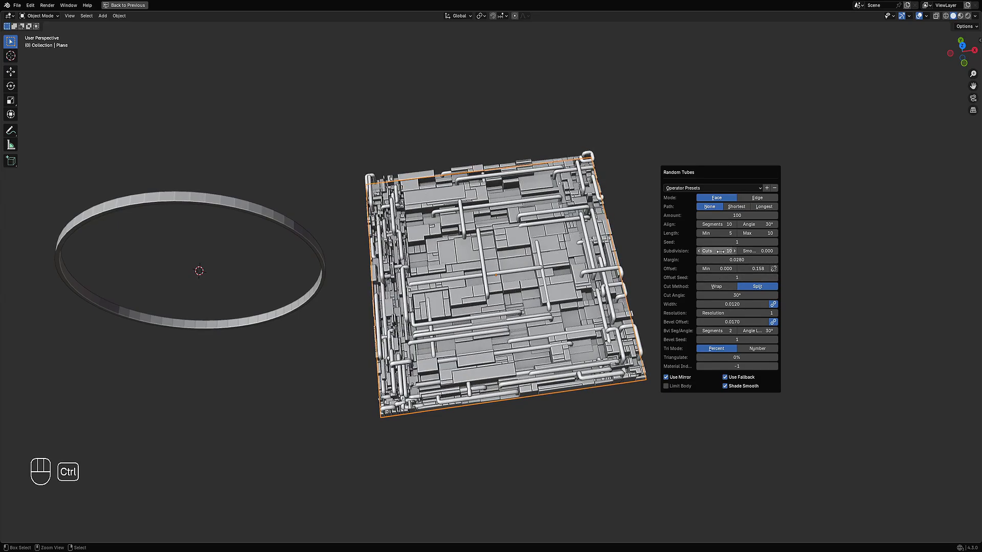
{"action": "scroll", "coordinate": [720, 252], "scroll_direction": "up", "scroll_amount": 1, "text": "ctrl"}
{"action": "scroll", "coordinate": [719, 252], "scroll_direction": "up", "scroll_amount": 1, "text": "ctrl"}
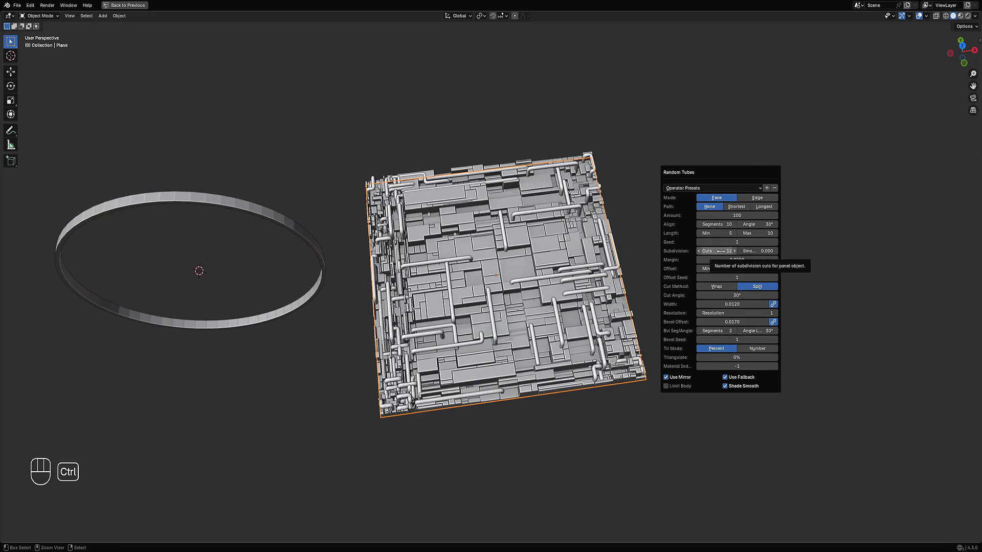
Reduce the tubes' subdivision cuts to 9 and their maximum offset to 0.074
{"action": "scroll", "coordinate": [720, 251], "scroll_direction": "down", "scroll_amount": 3, "text": "ctrl"}
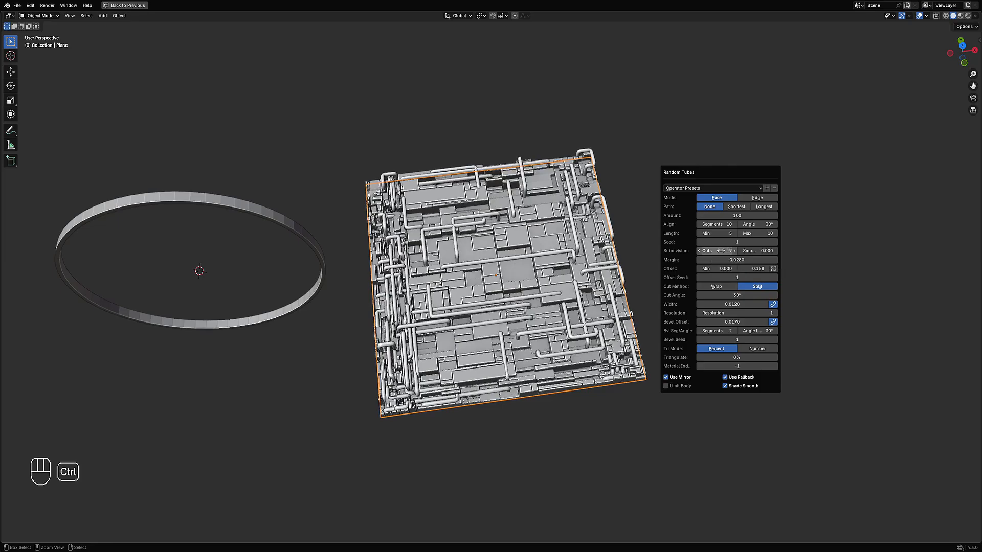
{"action": "scroll", "coordinate": [720, 251], "scroll_direction": "down", "scroll_amount": 1, "text": "ctrl"}
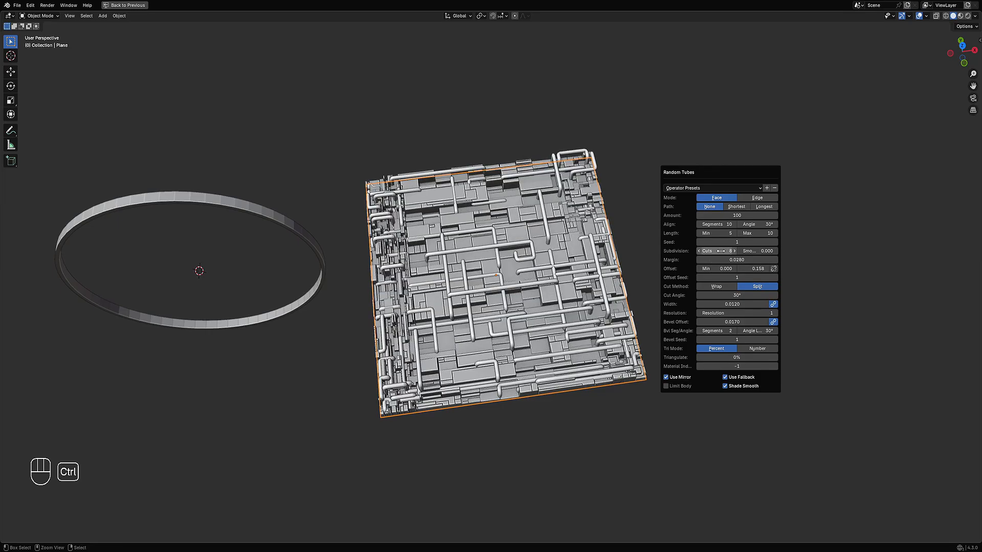
{"action": "scroll", "coordinate": [720, 251], "scroll_direction": "up", "scroll_amount": 1, "text": "ctrl"}
{"action": "middle_click_drag", "start_coordinate": [718, 252], "coordinate": [598, 307]}
{"action": "key", "text": "F9"}
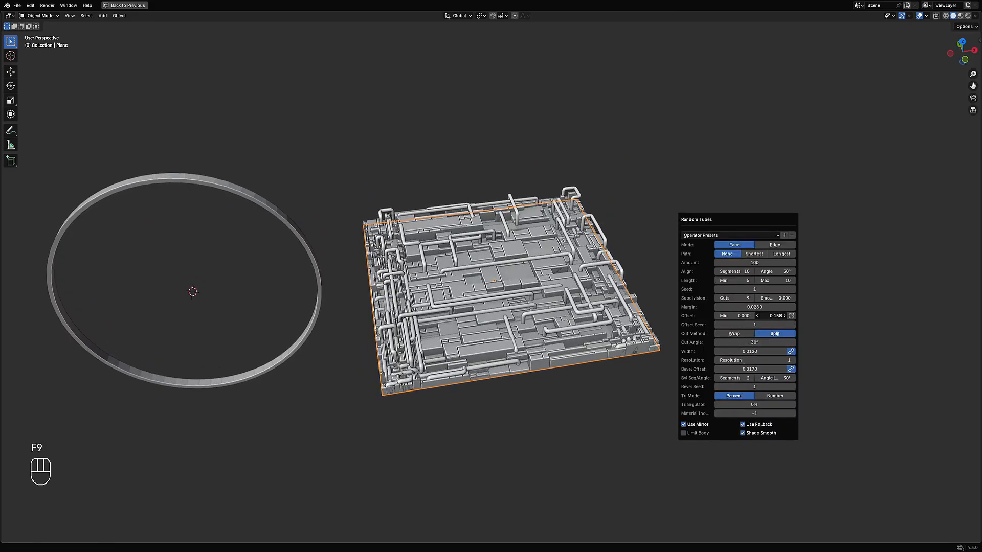
{"action": "left_click_drag", "start_coordinate": [775, 316], "coordinate": [737, 315]}
{"action": "left_click_drag", "start_coordinate": [762, 372], "coordinate": [750, 371]}
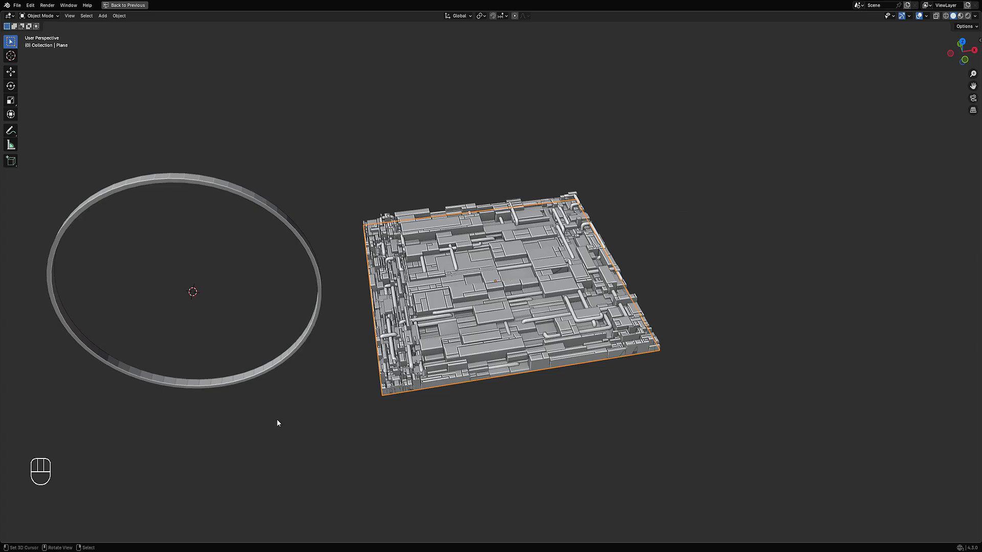
Set the tubes' width to 0.0064 and their subdivision cuts to 10
{"action": "middle_click_drag", "start_coordinate": [492, 325], "coordinate": [497, 365]}
{"action": "scroll", "coordinate": [588, 317], "scroll_direction": "up", "scroll_amount": 2}
{"action": "key", "text": "F9"}
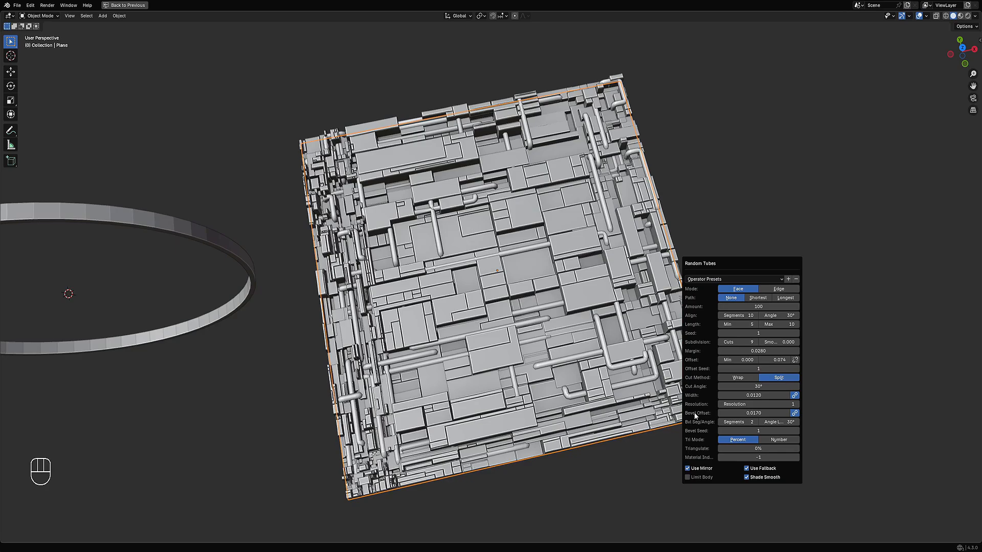
{"action": "left_click_drag", "start_coordinate": [754, 413], "coordinate": [736, 396]}
{"action": "right_click", "coordinate": [753, 413]}
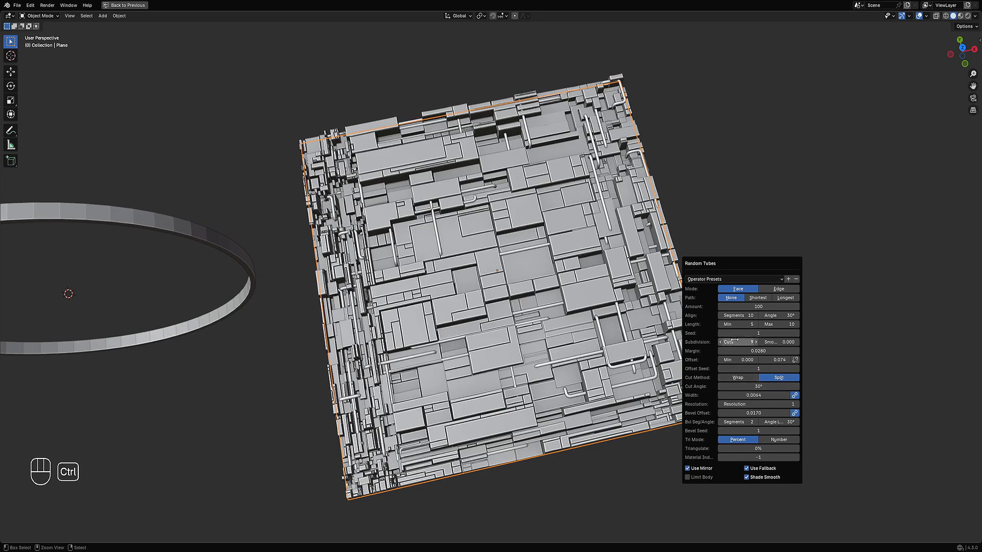
{"action": "scroll", "coordinate": [734, 341], "scroll_direction": "up", "scroll_amount": 1, "text": "ctrl"}
Raise the amount of random tubes to 200, and finally to 300
{"action": "left_click", "coordinate": [758, 307]}
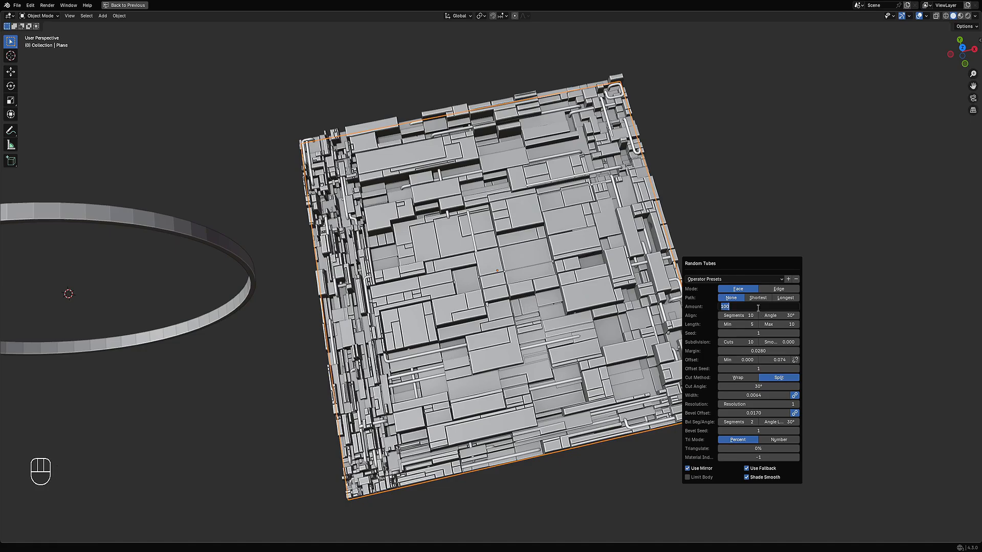
{"action": "type", "text": "200"}
{"action": "key", "text": "Return"}
{"action": "left_click", "coordinate": [738, 307]}
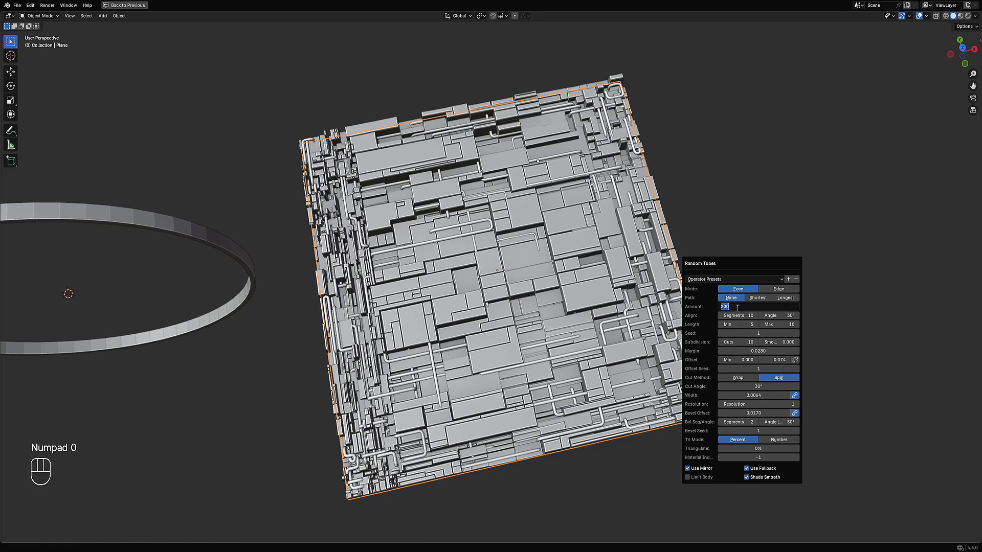
{"action": "type", "text": "300"}
{"action": "key", "text": "Return"}
{"action": "scroll", "coordinate": [583, 271], "scroll_direction": "down", "scroll_amount": 2}
{"action": "middle_click_drag", "start_coordinate": [588, 263], "coordinate": [581, 270], "text": "alt"}
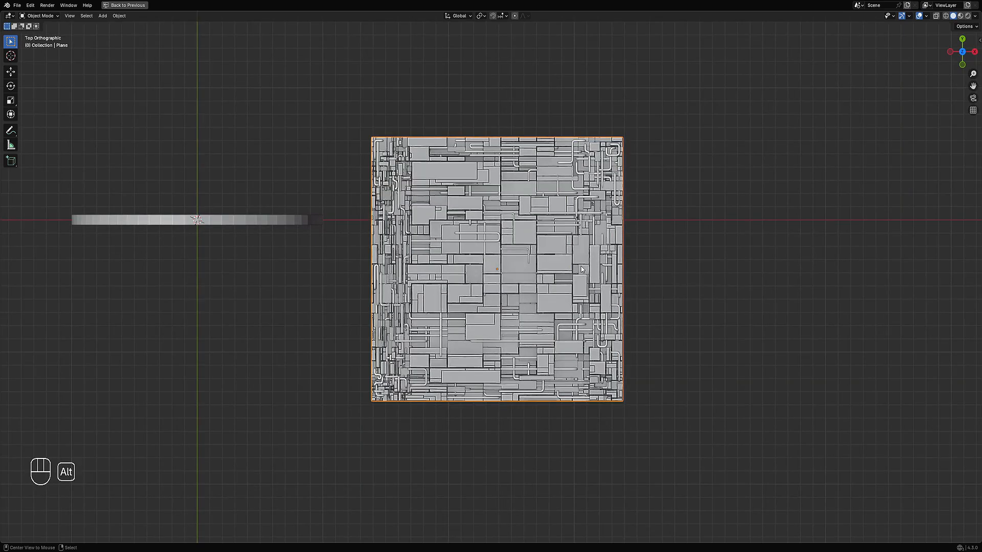
Deselect everything and save the ringworld.blend file
{"action": "key", "text": "alt+a"}
{"action": "middle_click_drag", "start_coordinate": [625, 318], "coordinate": [589, 260]}
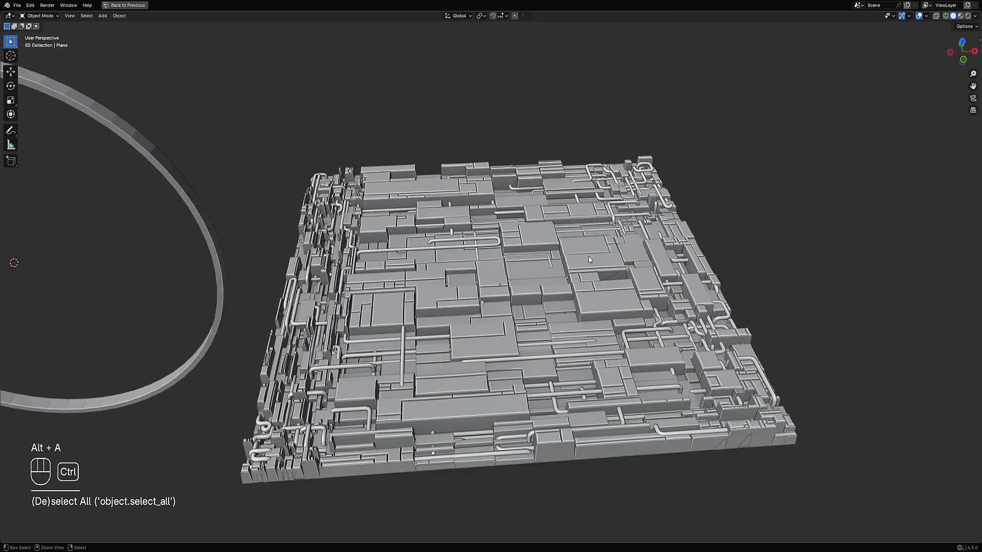
{"action": "key", "text": "ctrl+s"}
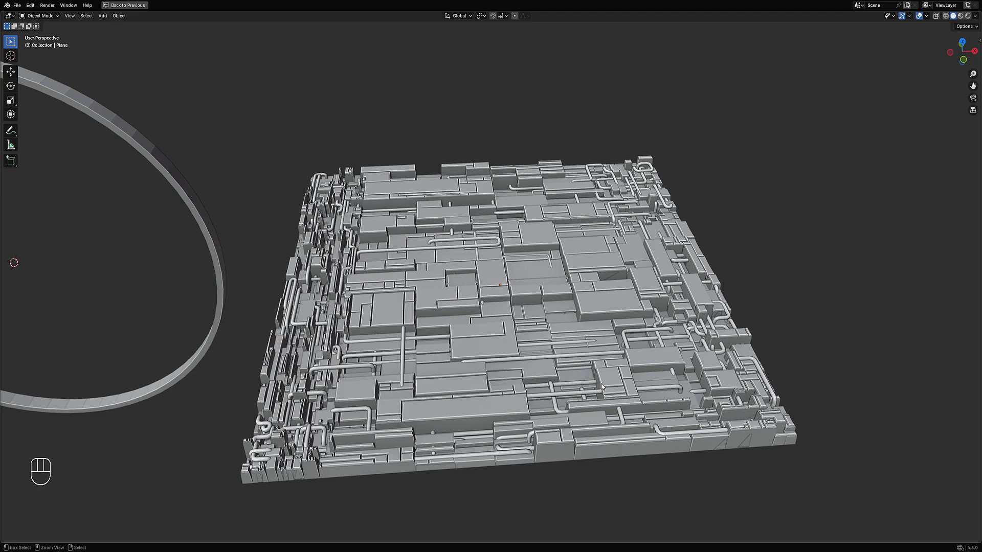
Select the random tubes object and apply its mesh with Creative Flow's Apply Mesh
{"action": "middle_click_drag", "start_coordinate": [602, 386], "coordinate": [544, 244]}
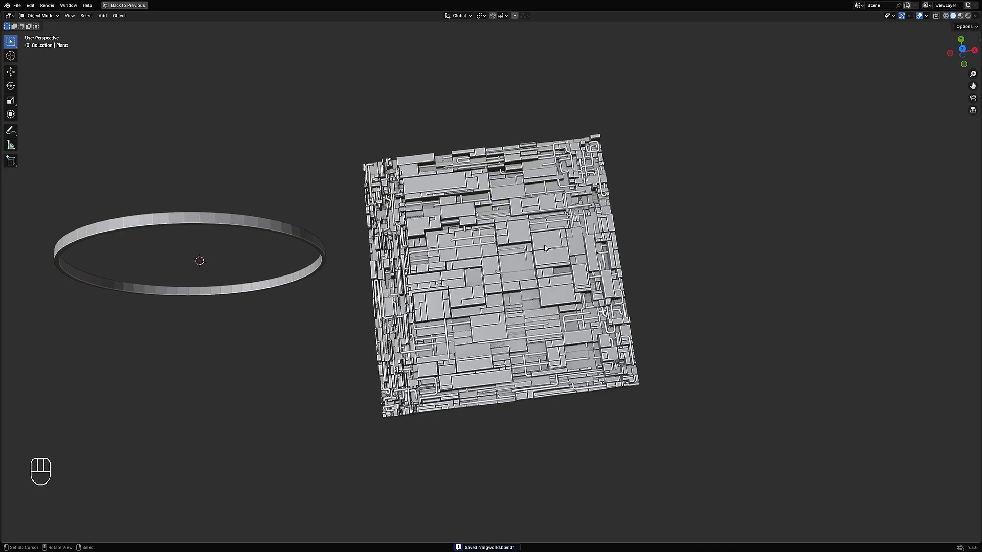
{"action": "left_click", "coordinate": [492, 248]}
{"action": "scroll", "coordinate": [495, 271], "scroll_direction": "up", "scroll_amount": 2}
{"action": "key", "text": "ctrl+shift+x"}
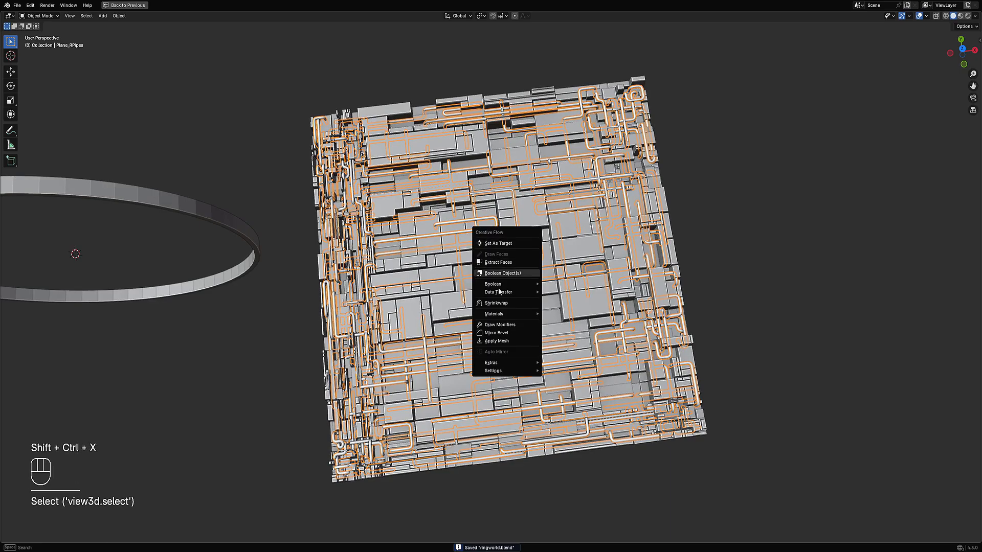
{"action": "left_click", "coordinate": [496, 340]}
{"action": "key", "text": "Tab"}
{"action": "scroll", "coordinate": [519, 299], "scroll_direction": "down", "scroll_amount": 2}
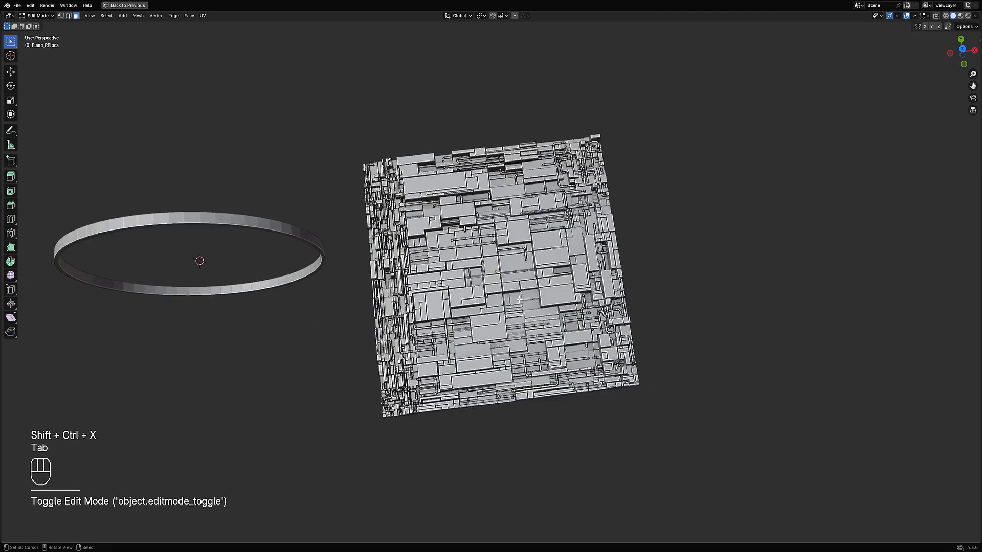
{"action": "key", "text": "KP_7"}
{"action": "key", "text": "Tab"}
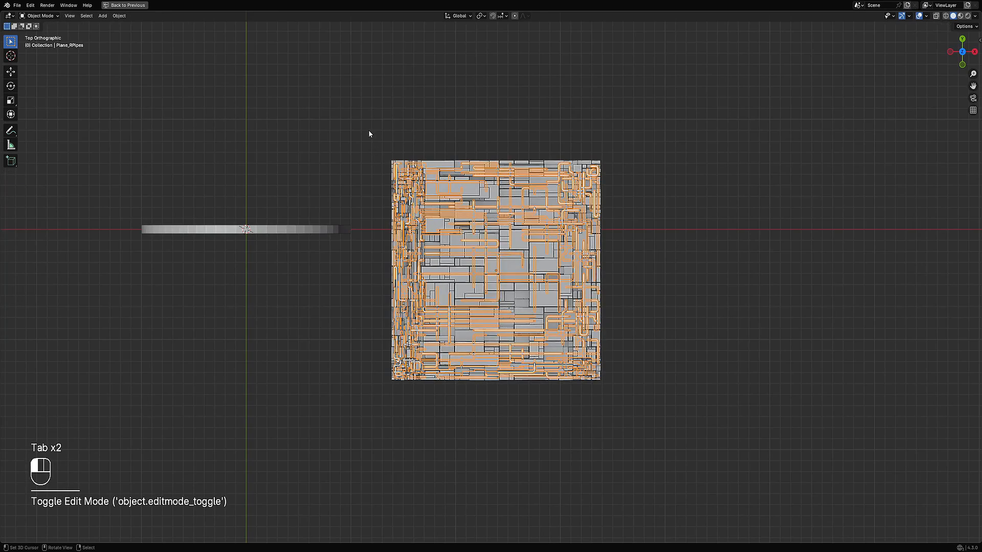
Select the whole detailed plane with all its parts, restore the full workspace layout and show the Greeble Bake settings
{"action": "left_click_drag", "start_coordinate": [369, 134], "coordinate": [625, 431]}
{"action": "middle_click_drag", "start_coordinate": [624, 431], "coordinate": [597, 291]}
{"action": "key", "text": "ctrl+space"}
{"action": "scroll", "coordinate": [646, 286], "scroll_direction": "up", "scroll_amount": 3}
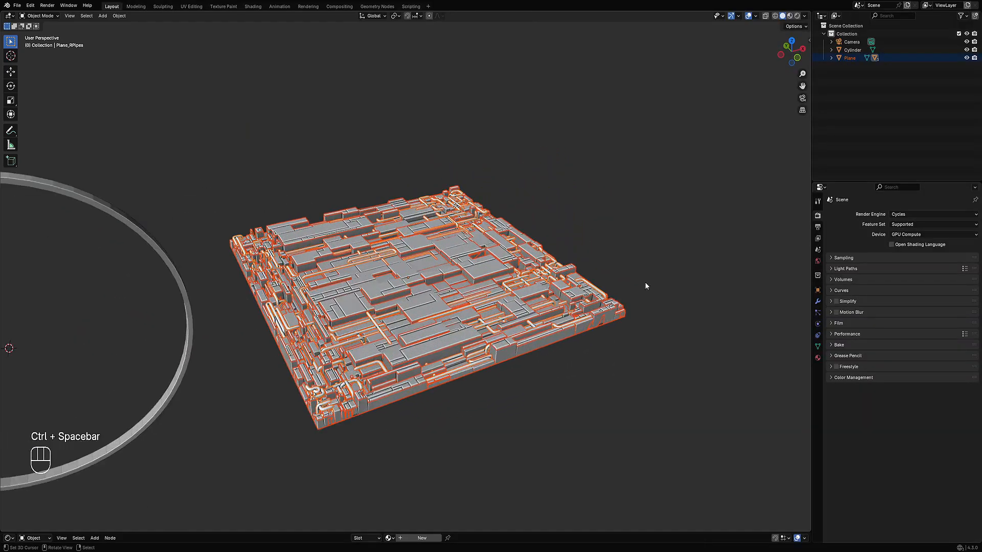
{"action": "key", "text": "n"}
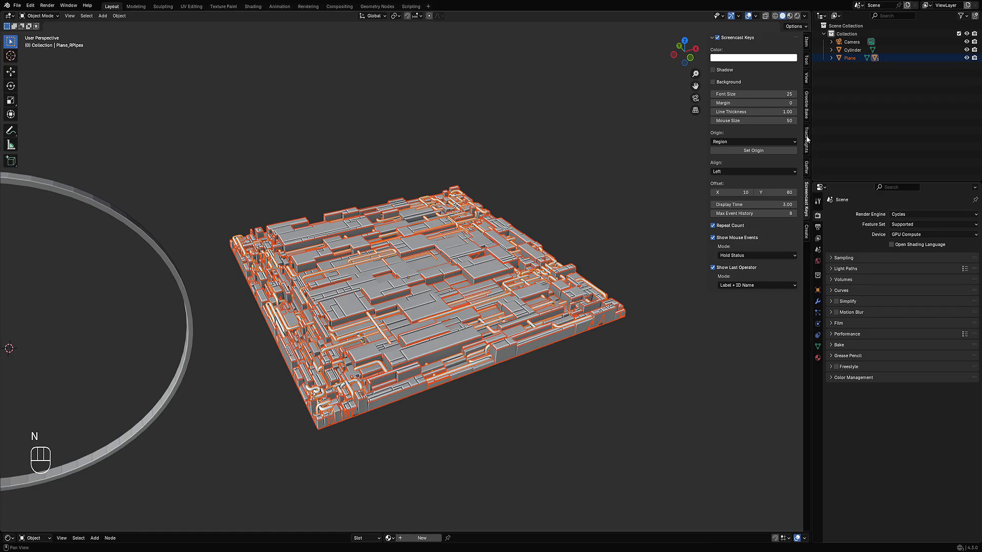
{"action": "left_click", "coordinate": [806, 107]}
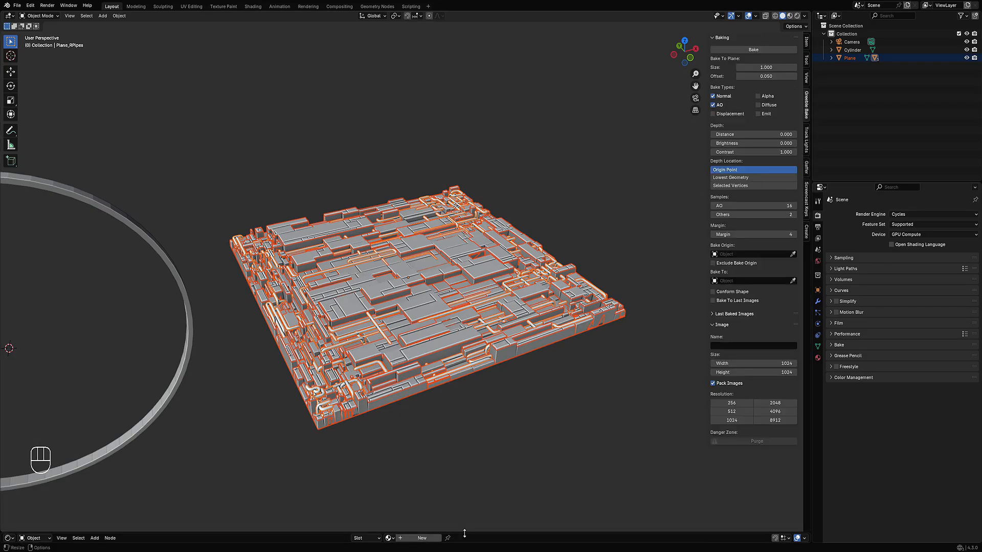
Enlarge the area below the 3D view and switch it to the Image Editor
{"action": "left_click_drag", "start_coordinate": [23, 533], "coordinate": [22, 371]}
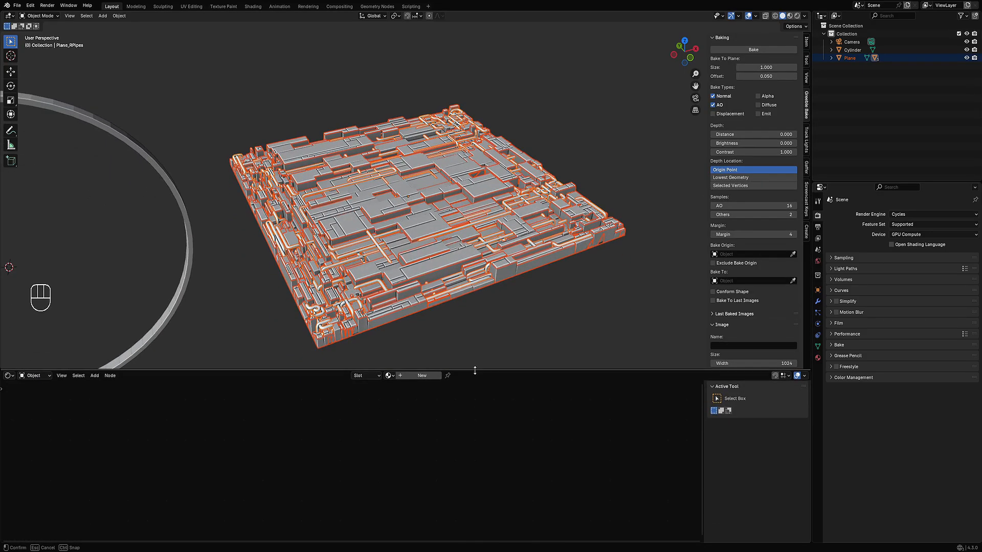
{"action": "left_click", "coordinate": [10, 375]}
{"action": "left_click", "coordinate": [39, 427]}
{"action": "scroll", "coordinate": [429, 435], "scroll_direction": "up", "scroll_amount": 2}
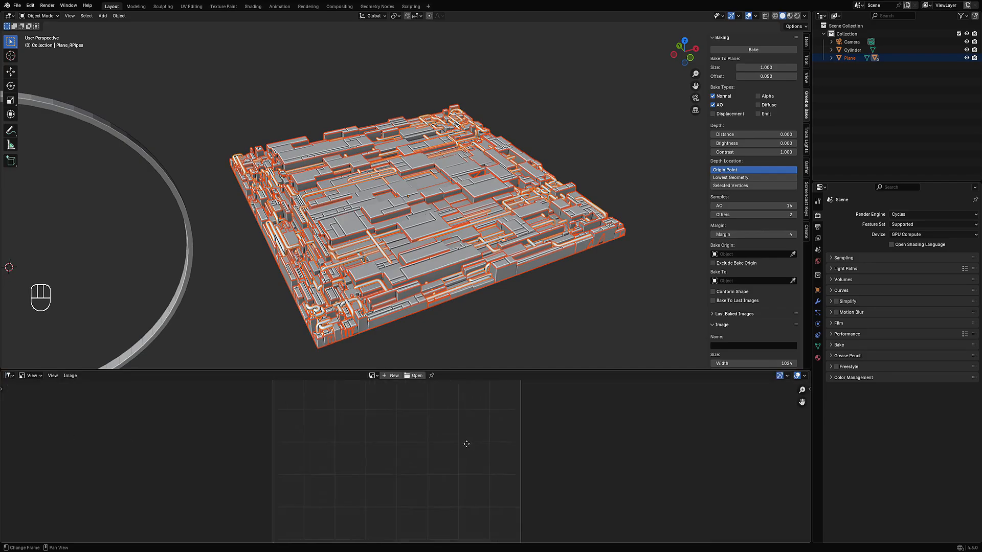
Add Displacement to the bake types and set the bake origin to the object Plane
{"action": "left_click", "coordinate": [725, 115]}
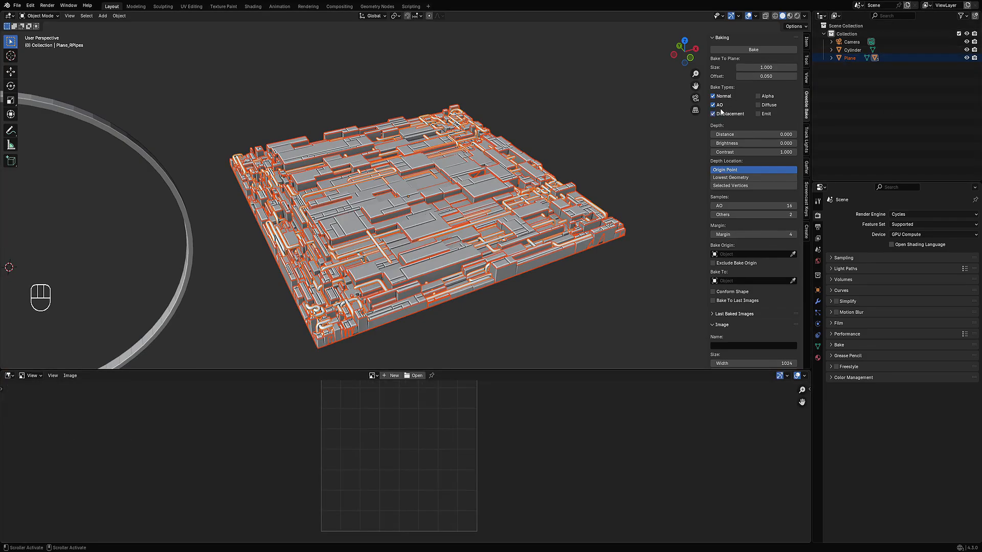
{"action": "left_click", "coordinate": [731, 205]}
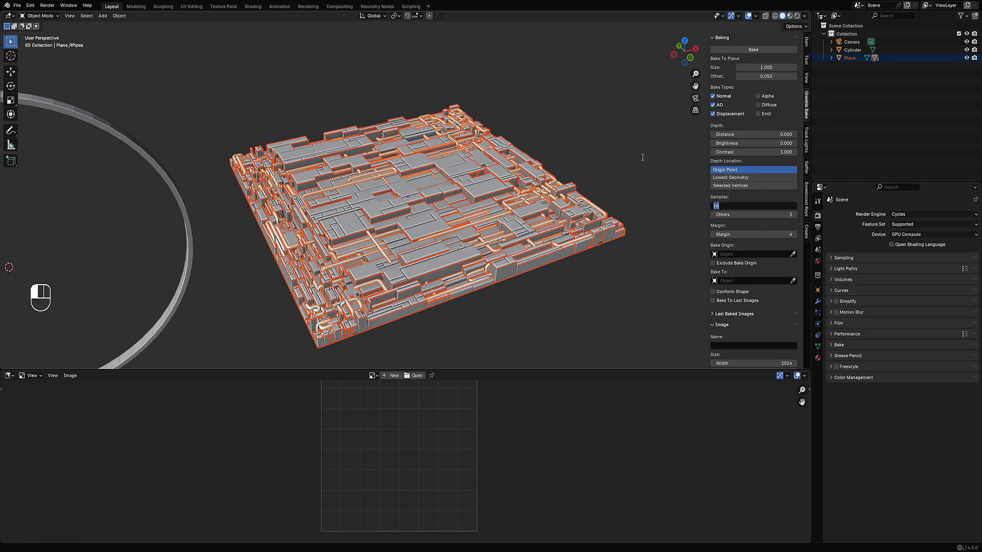
{"action": "left_click", "coordinate": [612, 167]}
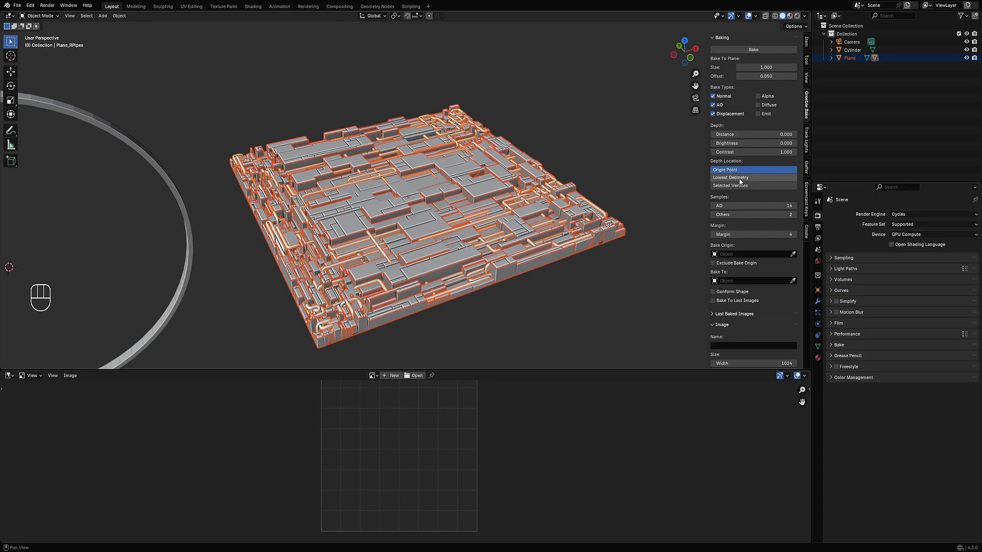
{"action": "middle_click_drag", "start_coordinate": [636, 222], "coordinate": [594, 196]}
{"action": "left_click", "coordinate": [756, 255]}
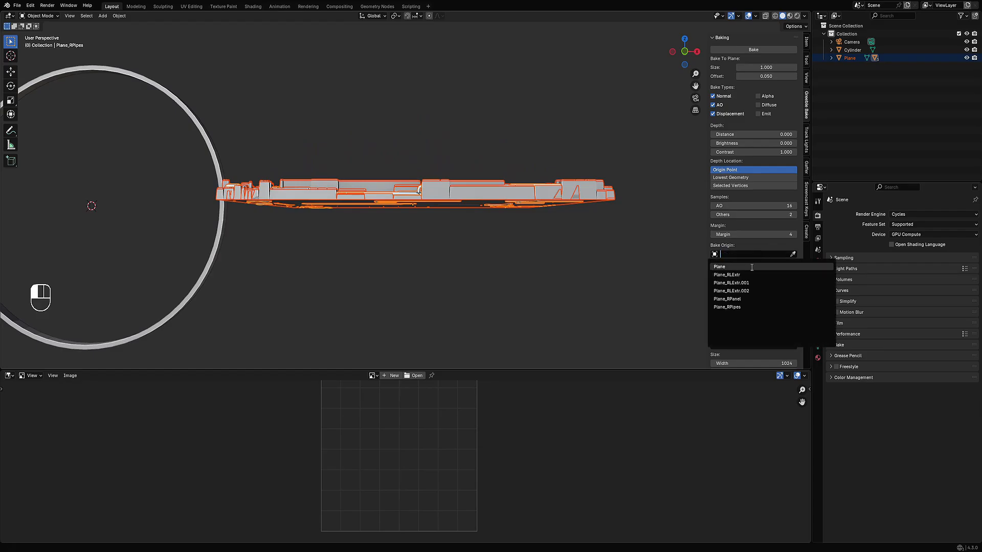
{"action": "left_click", "coordinate": [752, 267]}
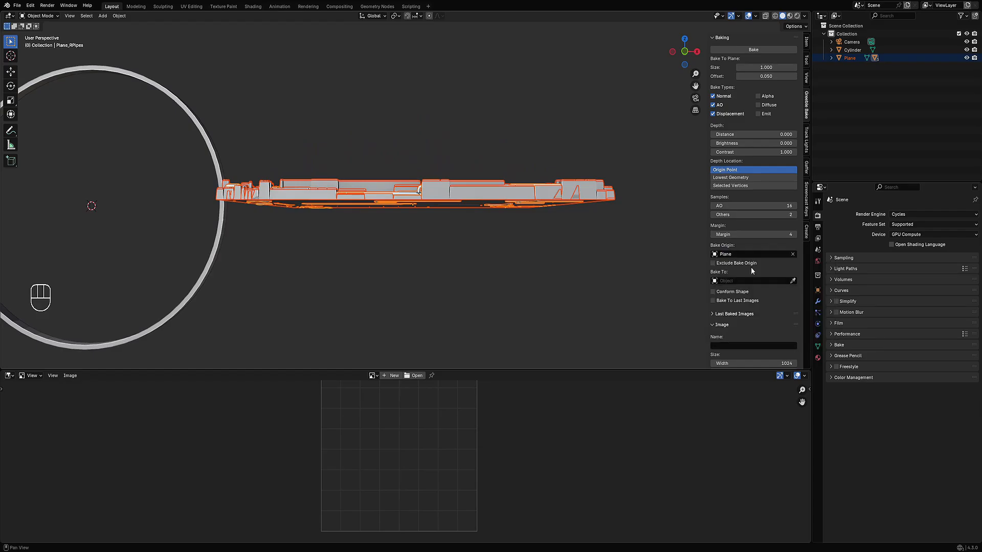
Sketch a temporary upward arrow annotation from the base plane through the detailing in front view, and erase it
{"action": "middle_click_drag", "start_coordinate": [461, 148], "coordinate": [595, 193]}
{"action": "scroll", "coordinate": [595, 193], "scroll_direction": "up", "scroll_amount": 1}
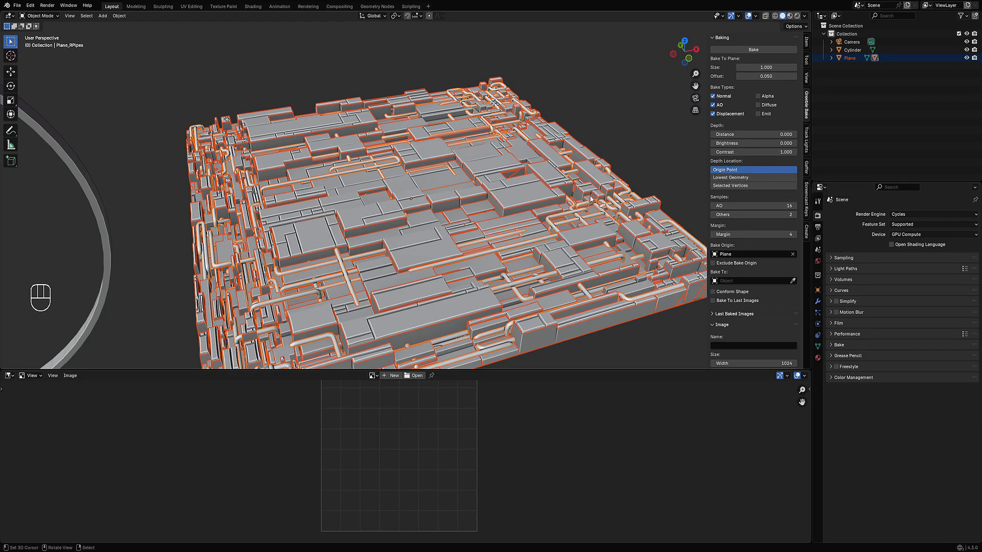
{"action": "middle_click_drag", "start_coordinate": [585, 233], "coordinate": [419, 221]}
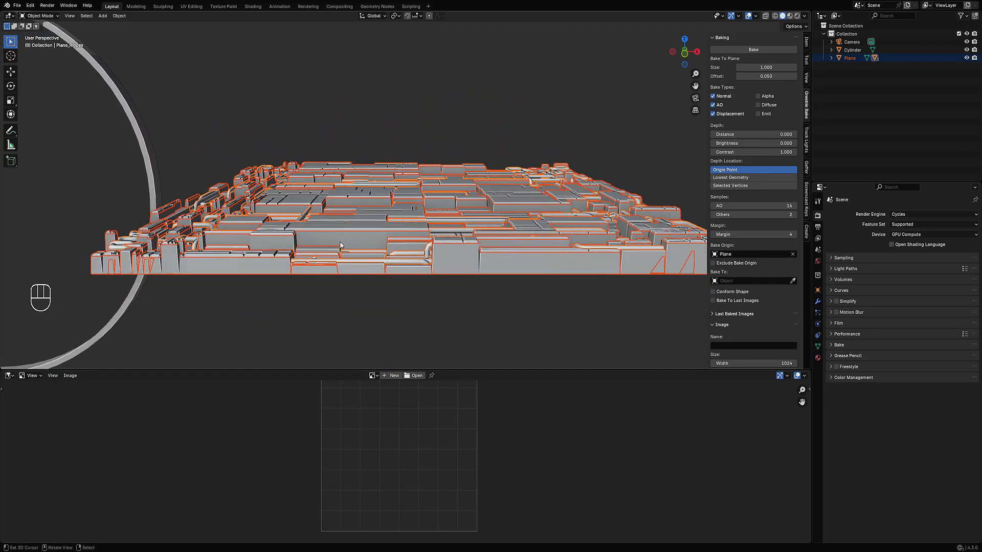
{"action": "middle_click_drag", "start_coordinate": [340, 245], "coordinate": [335, 251]}
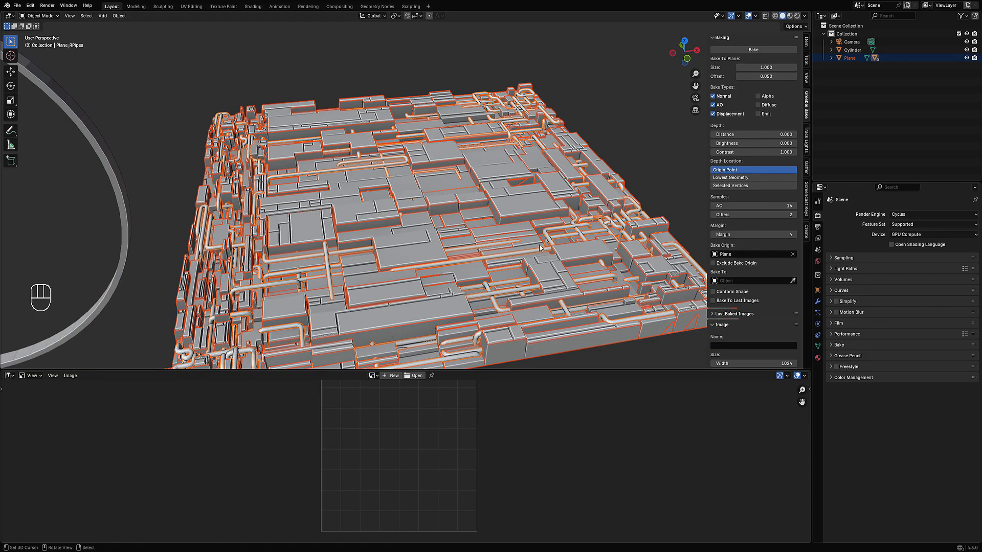
{"action": "middle_click_drag", "start_coordinate": [530, 245], "coordinate": [495, 240], "text": "alt"}
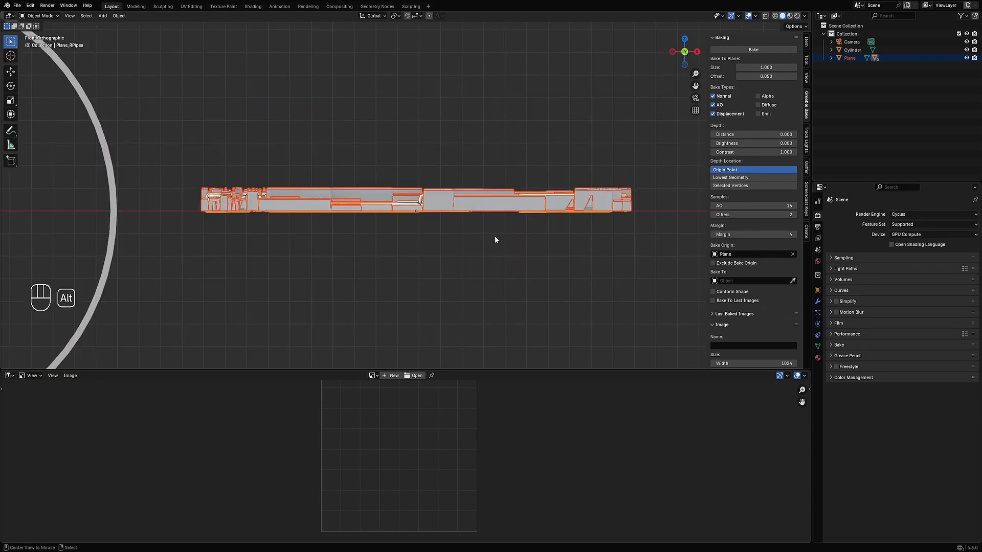
{"action": "scroll", "coordinate": [449, 231], "scroll_direction": "up", "scroll_amount": 3}
{"action": "key", "text": "d"}
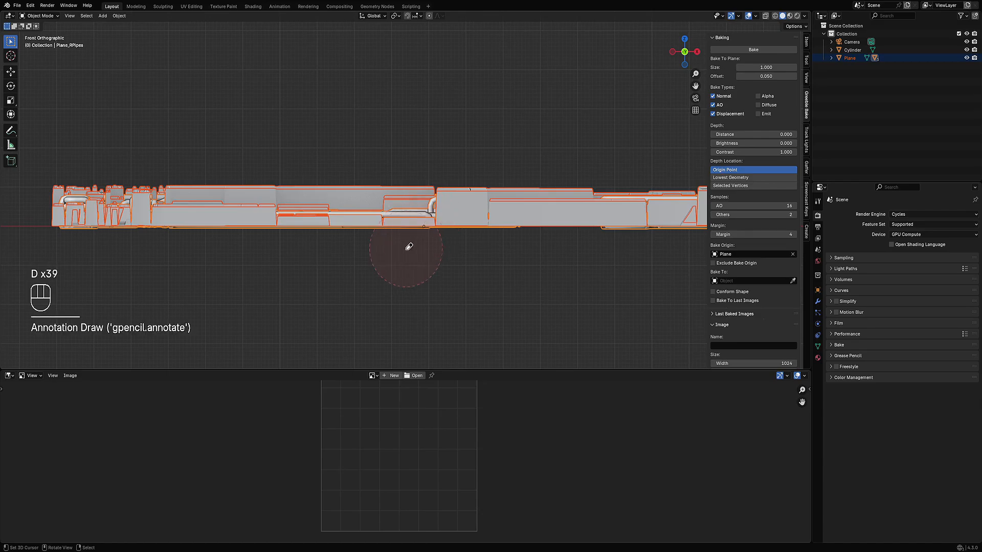
{"action": "left_click_drag", "start_coordinate": [421, 223], "coordinate": [440, 229]}
{"action": "right_click_drag", "start_coordinate": [440, 233], "coordinate": [406, 237]}
{"action": "mouse_move", "coordinate": [423, 227]}
{"action": "left_mouse_down"}
{"action": "mouse_move", "coordinate": [422, 175]}
{"action": "mouse_move", "coordinate": [432, 183]}
{"action": "left_mouse_up"}
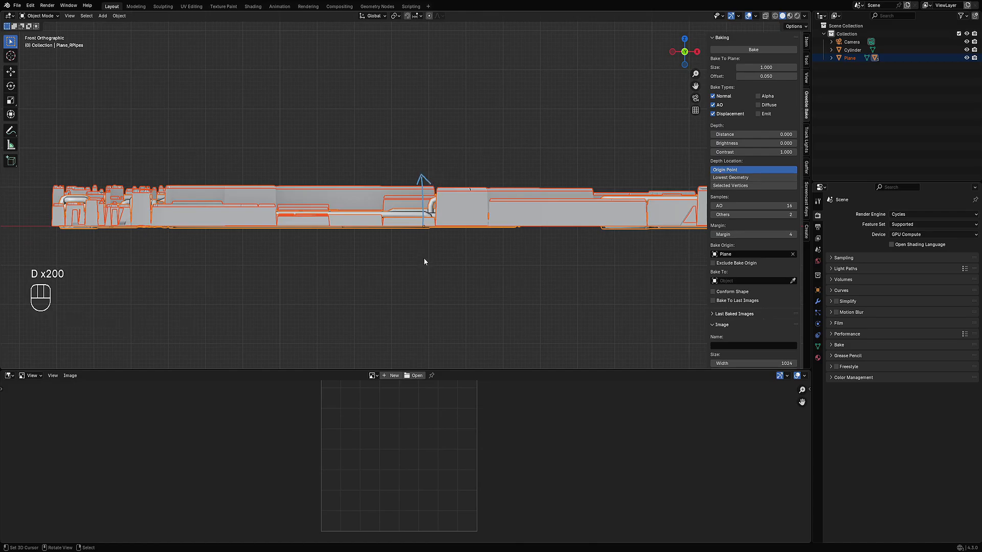
{"action": "right_click_drag", "start_coordinate": [423, 258], "coordinate": [422, 176]}
{"action": "scroll", "coordinate": [476, 157], "scroll_direction": "down", "scroll_amount": 4}
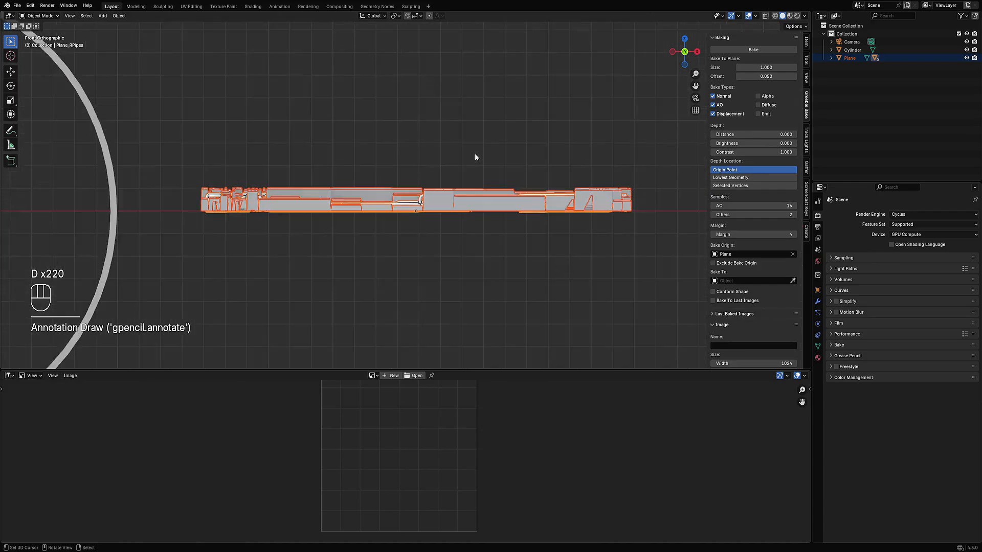
Enable Bake To Last Images in the bake settings
{"action": "middle_click_drag", "start_coordinate": [476, 156], "coordinate": [530, 244]}
{"action": "scroll", "coordinate": [552, 279], "scroll_direction": "down", "scroll_amount": 2}
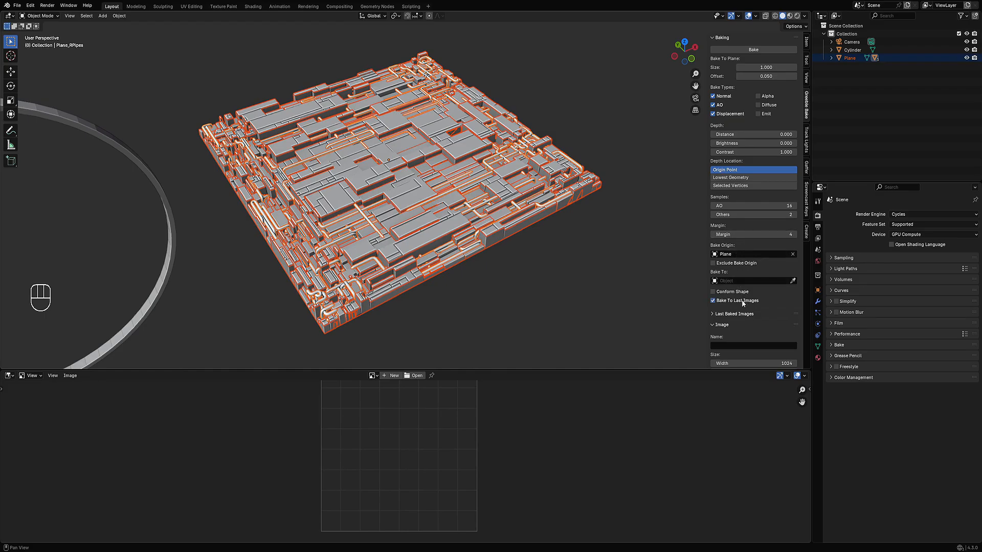
{"action": "scroll", "coordinate": [744, 302], "scroll_direction": "down", "scroll_amount": 4}
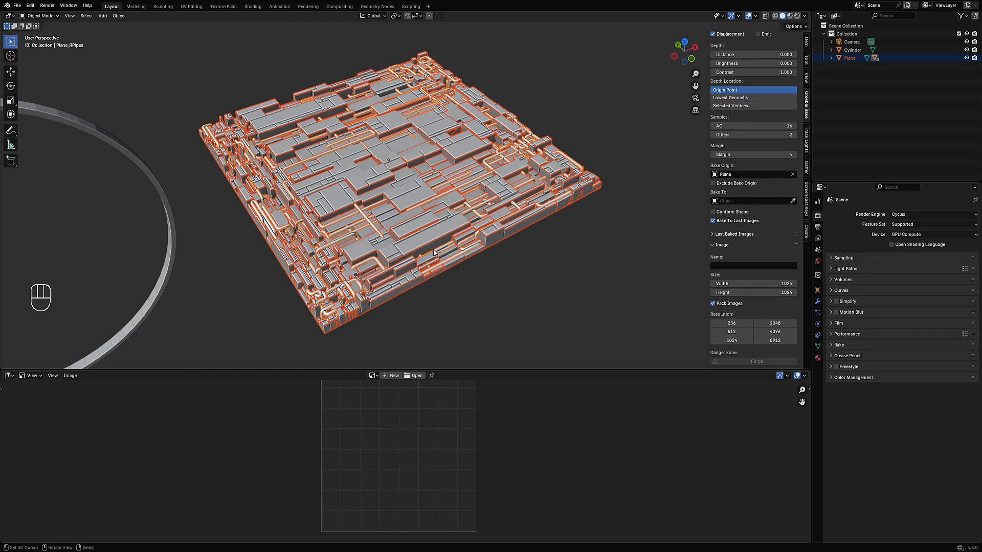
{"action": "middle_click_drag", "start_coordinate": [434, 242], "coordinate": [441, 248]}
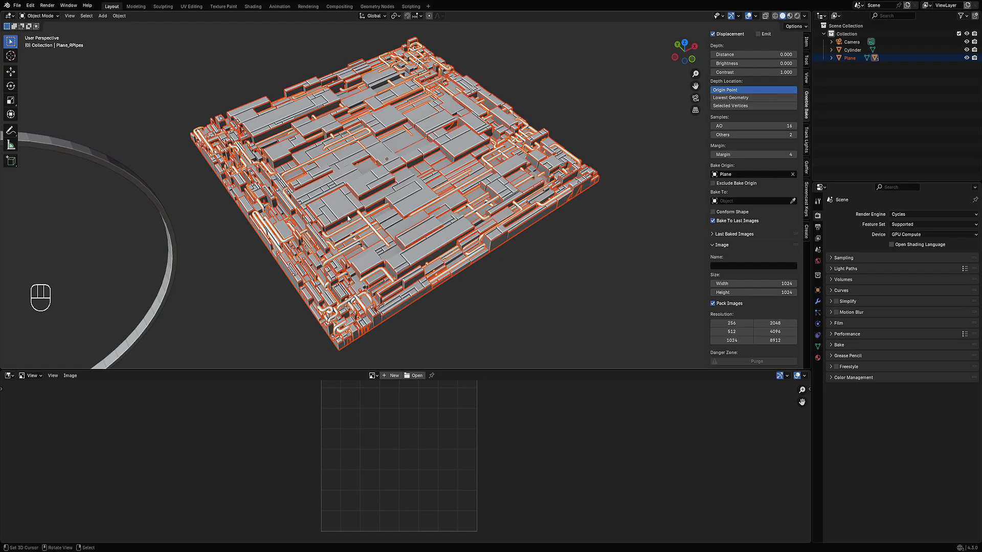
Save the file and view the detailed plane from directly above
{"action": "scroll", "coordinate": [404, 216], "scroll_direction": "down", "scroll_amount": 3}
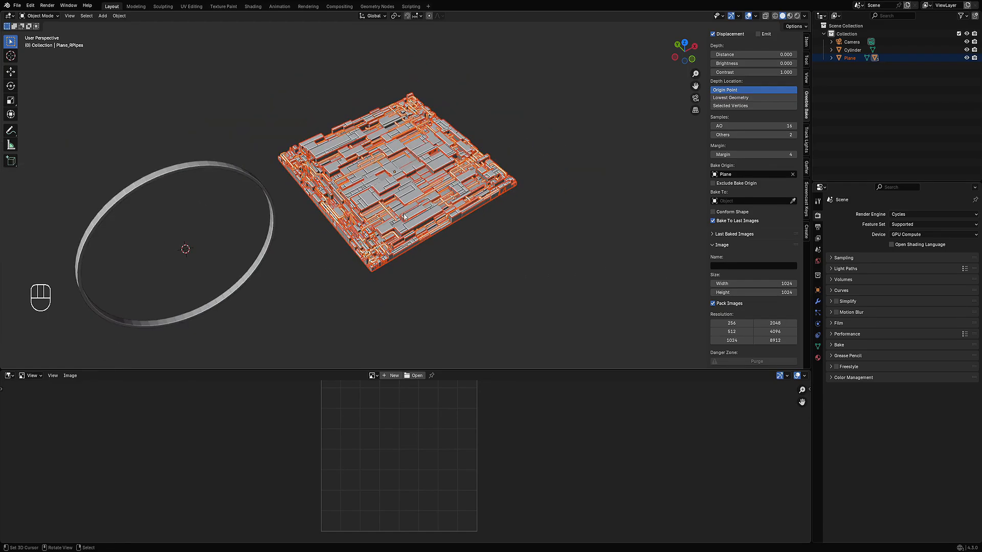
{"action": "middle_click_drag", "start_coordinate": [403, 216], "coordinate": [531, 225], "text": "shift"}
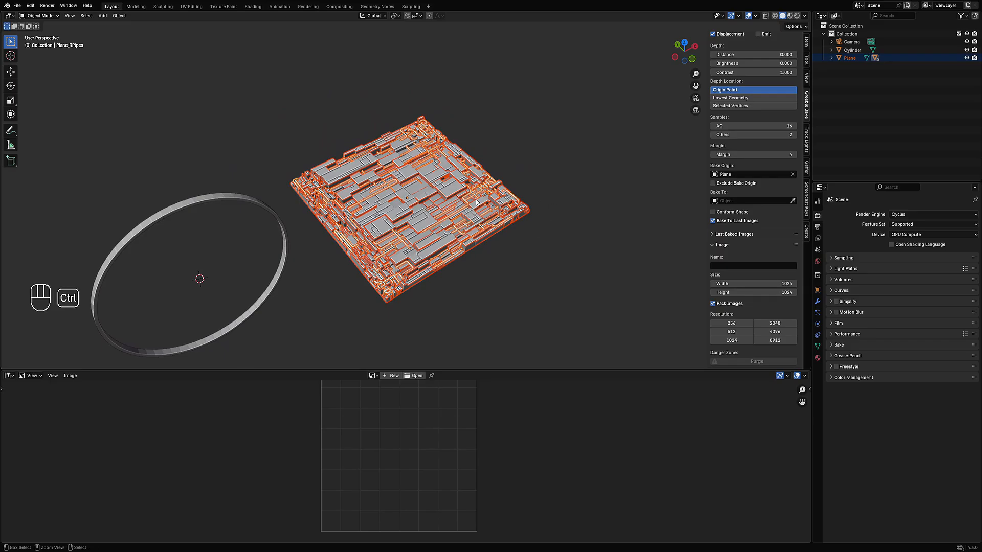
{"action": "middle_click_drag", "start_coordinate": [477, 278], "coordinate": [499, 241], "text": "shift"}
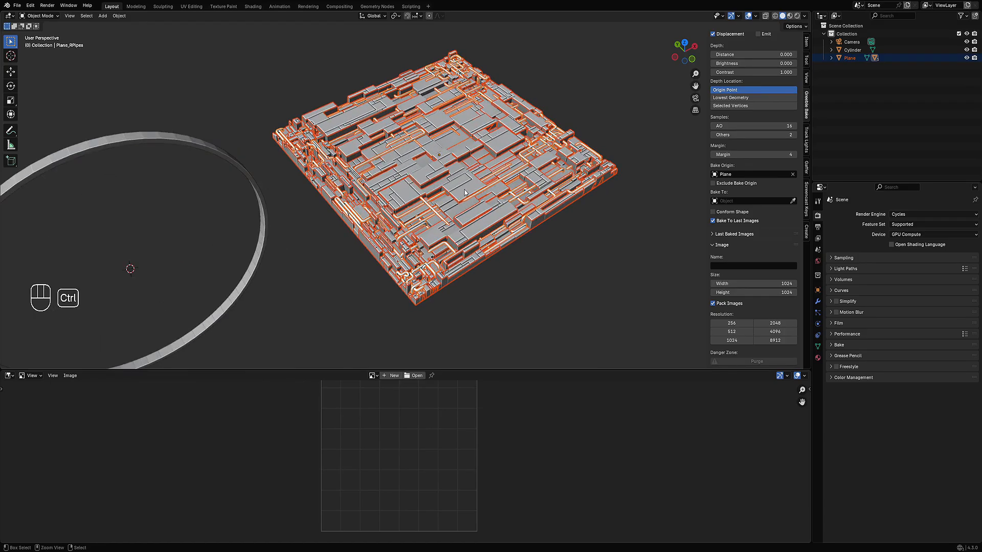
{"action": "key", "text": "ctrl+s"}
{"action": "key", "text": "KP_7"}
Name the bake images ringworld, save the file, and bake the normal, AO and displacement maps
{"action": "scroll", "coordinate": [759, 259], "scroll_direction": "up", "scroll_amount": 4}
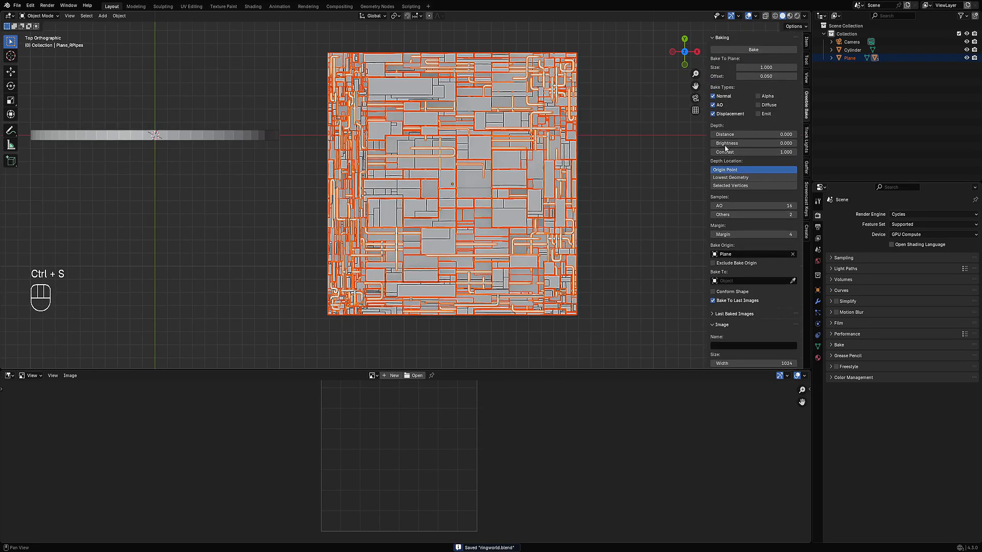
{"action": "scroll", "coordinate": [748, 275], "scroll_direction": "down", "scroll_amount": 4}
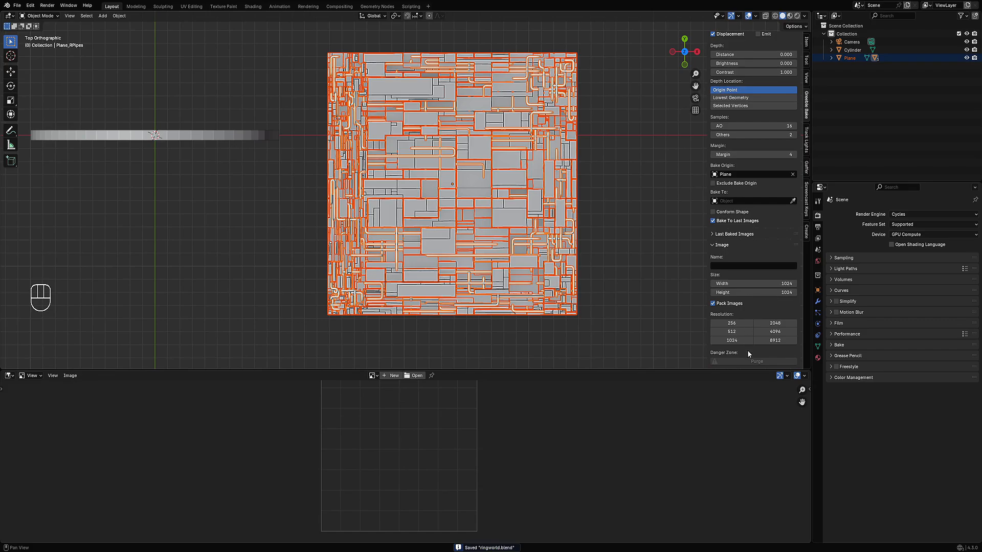
{"action": "left_click", "coordinate": [727, 266]}
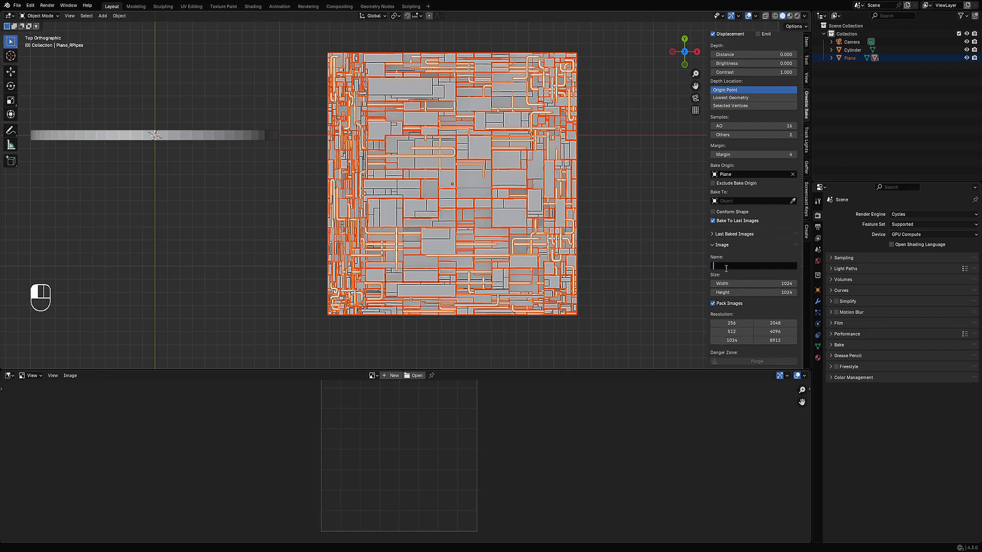
{"action": "type", "text": "ringworld"}
{"action": "left_click", "coordinate": [669, 243]}
{"action": "key", "text": "ctrl+s"}
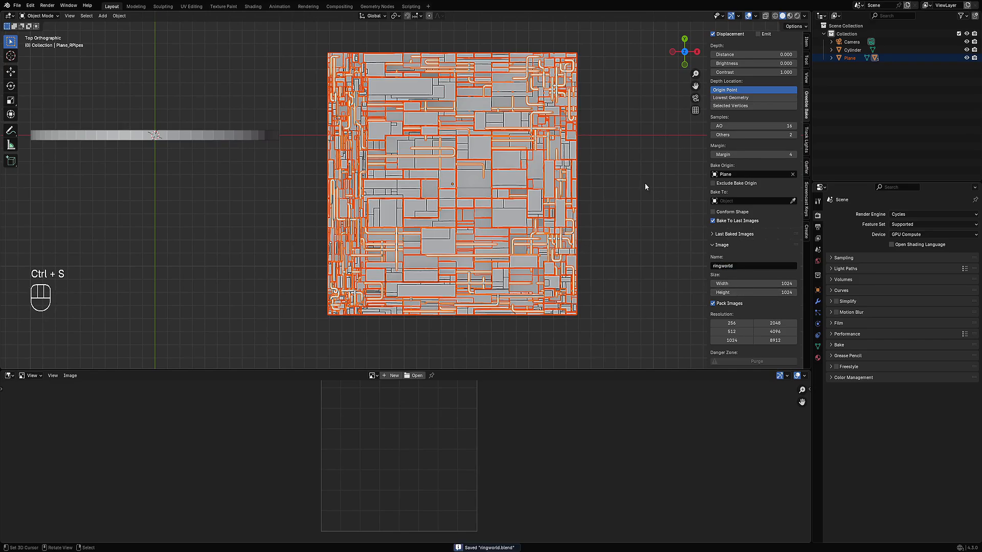
{"action": "scroll", "coordinate": [751, 153], "scroll_direction": "up", "scroll_amount": 4}
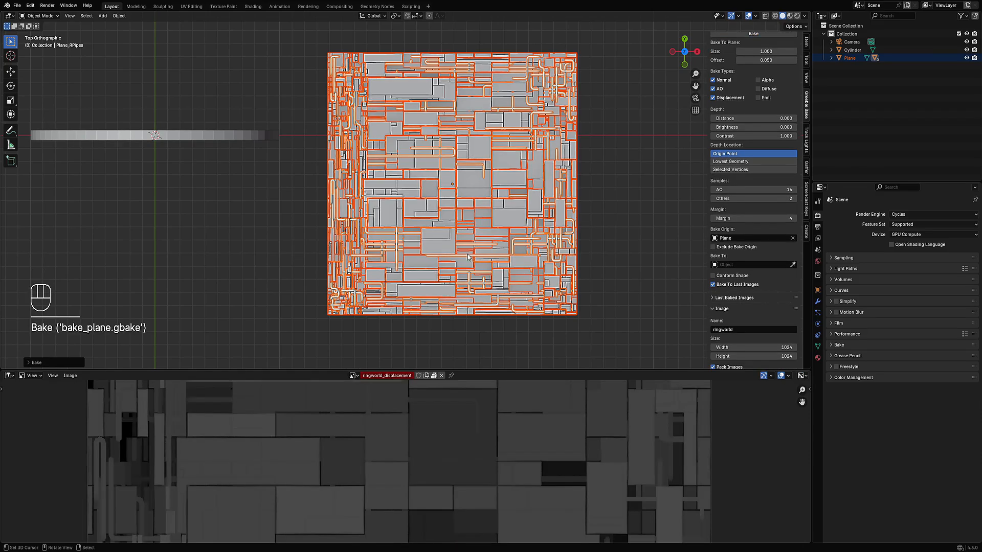
Inspect the baked displacement, AO and normal images in a maximized Image Editor, and restore the layout
{"action": "key", "text": "ctrl+space"}
{"action": "scroll", "coordinate": [417, 307], "scroll_direction": "down", "scroll_amount": 4}
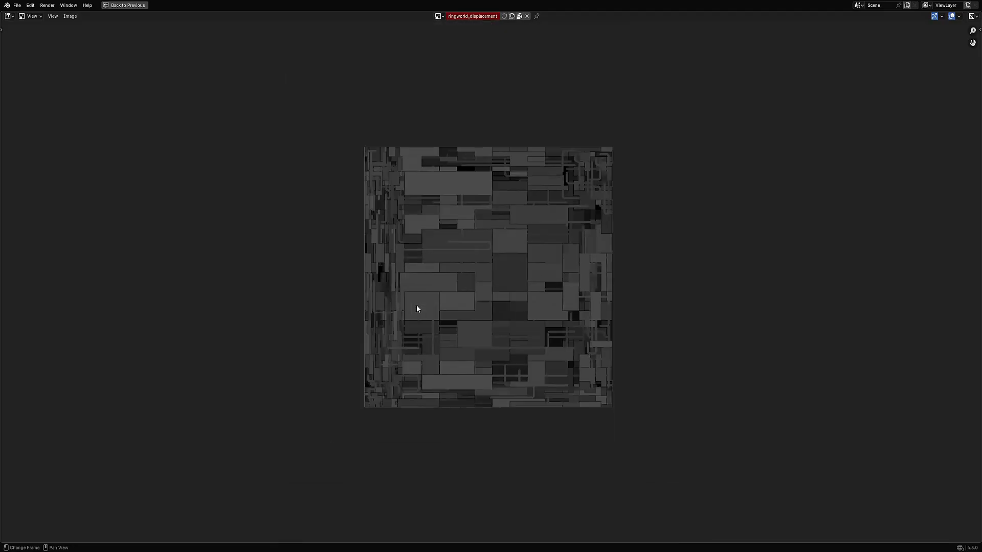
{"action": "scroll", "coordinate": [417, 307], "scroll_direction": "up", "scroll_amount": 3}
{"action": "left_click", "coordinate": [439, 17]}
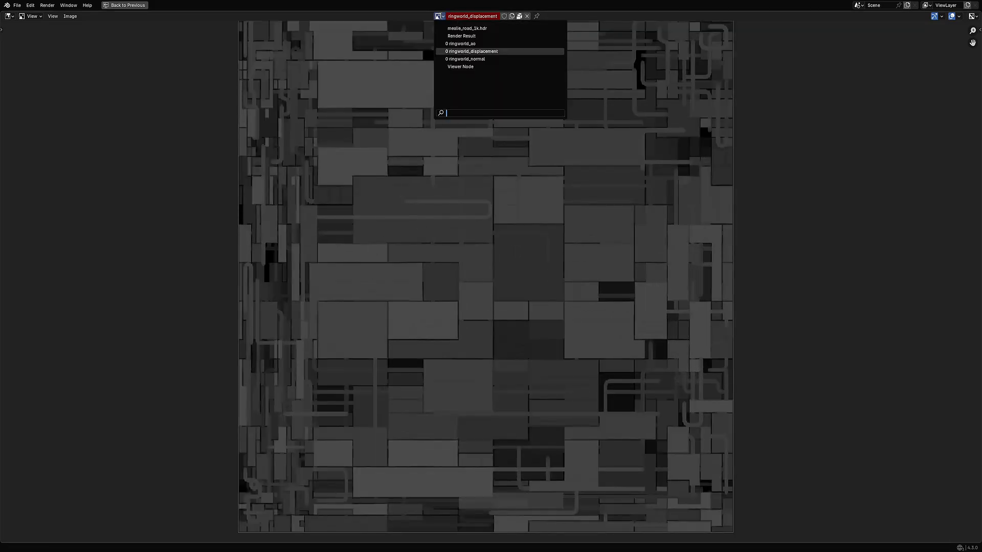
{"action": "left_click", "coordinate": [447, 43]}
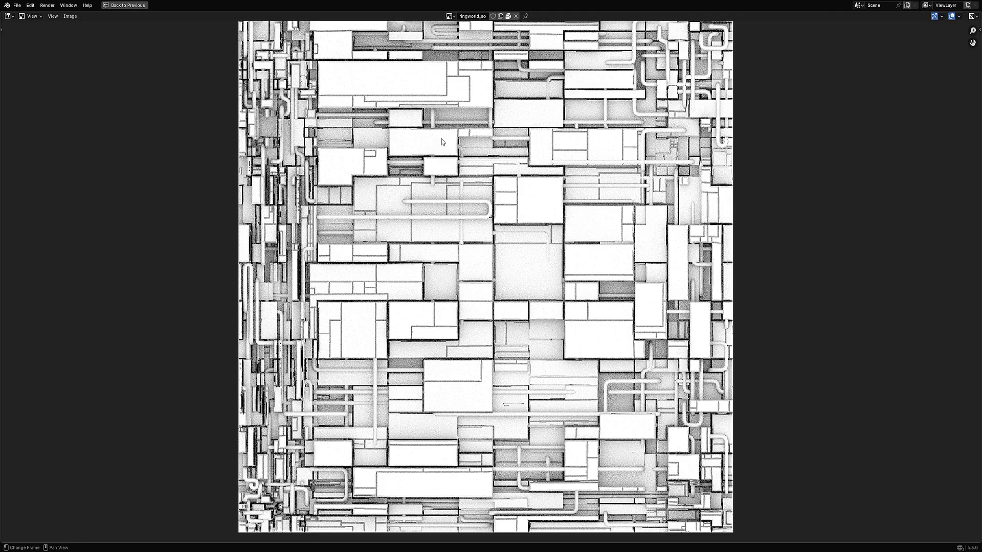
{"action": "left_click", "coordinate": [449, 16]}
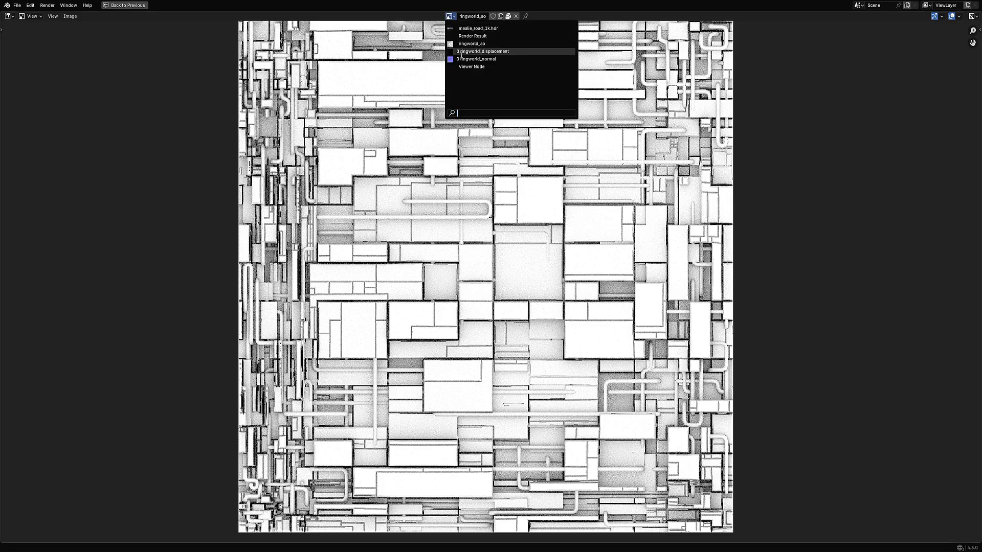
{"action": "left_click", "coordinate": [461, 51]}
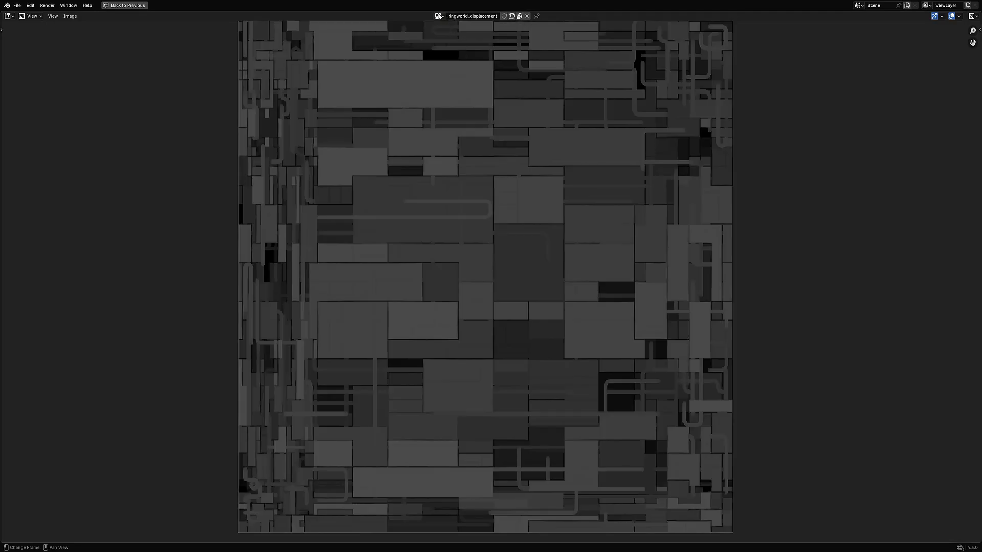
{"action": "left_click", "coordinate": [438, 16]}
{"action": "left_click", "coordinate": [450, 59]}
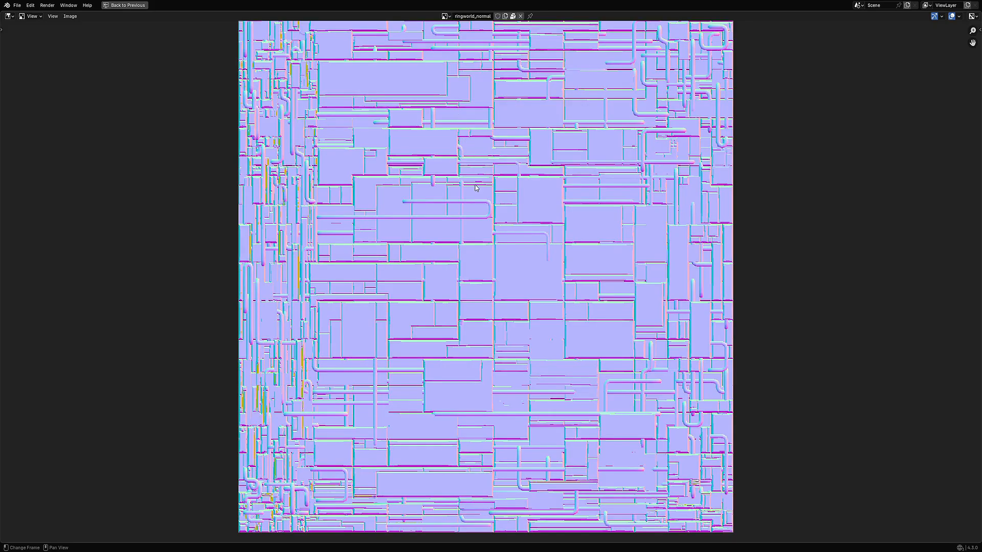
{"action": "scroll", "coordinate": [477, 189], "scroll_direction": "down", "scroll_amount": 2}
{"action": "key", "text": "ctrl+space"}
Select the ring in the 3D view and save the file
{"action": "key", "text": "ctrl+s"}
{"action": "middle_click_drag", "start_coordinate": [477, 236], "coordinate": [386, 179]}
{"action": "left_click", "coordinate": [324, 140]}
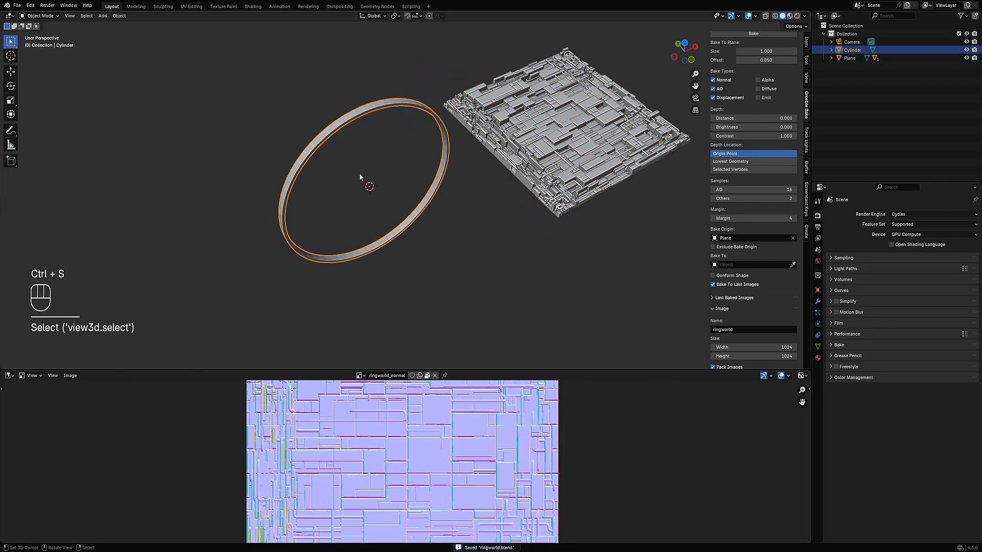
{"action": "key", "text": "Tab"}
{"action": "key", "text": "Tab"}
{"action": "key", "text": "ctrl+s"}
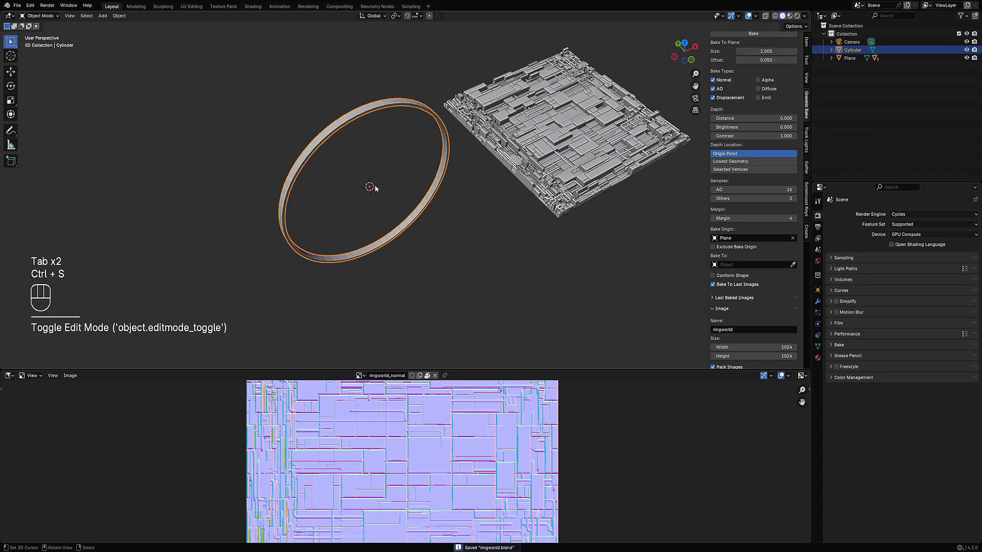
Inspect the ring's mesh in Edit Mode and return to Object Mode
{"action": "middle_click_drag", "start_coordinate": [375, 189], "coordinate": [414, 213]}
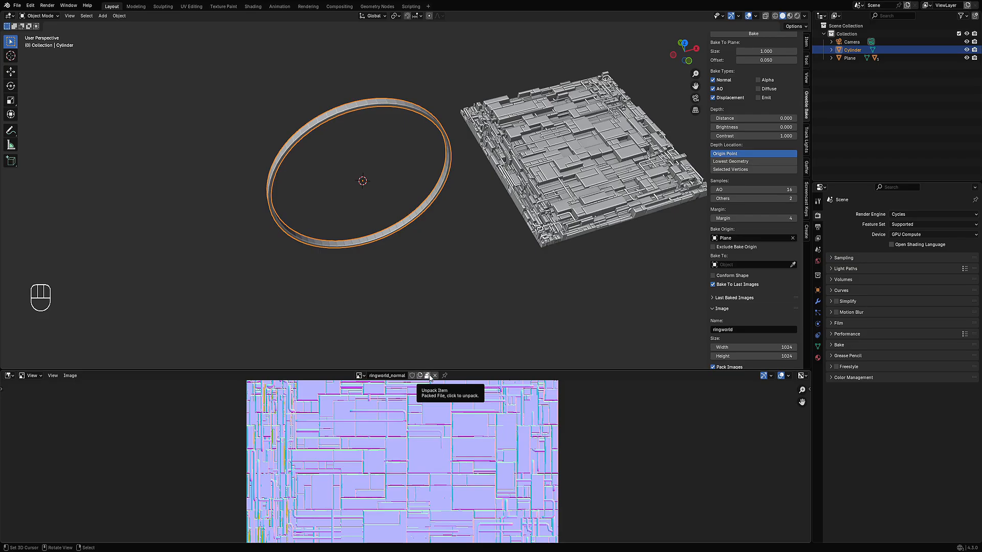
{"action": "scroll", "coordinate": [408, 240], "scroll_direction": "up", "scroll_amount": 1}
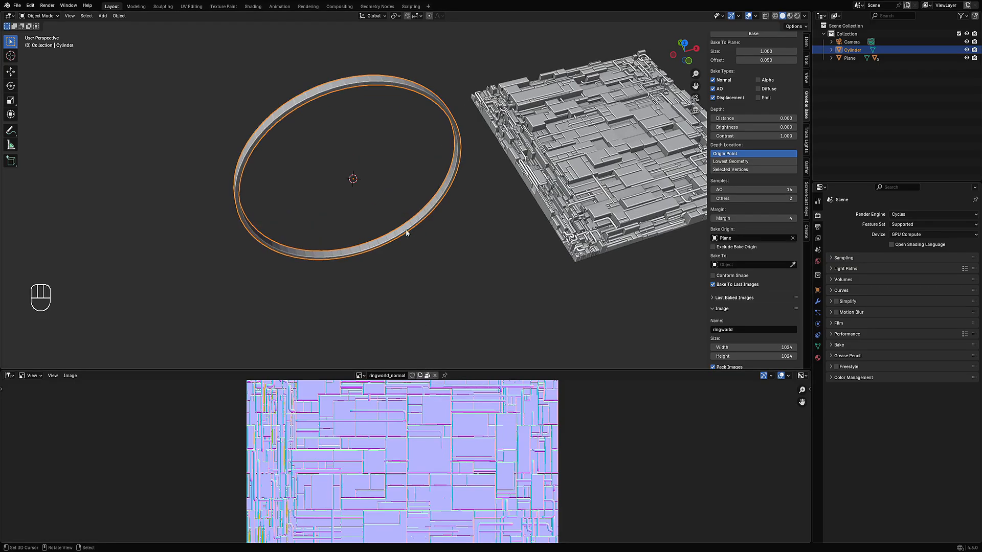
{"action": "left_click", "coordinate": [373, 91]}
{"action": "key", "text": "Tab"}
{"action": "middle_click_drag", "start_coordinate": [372, 90], "coordinate": [368, 85]}
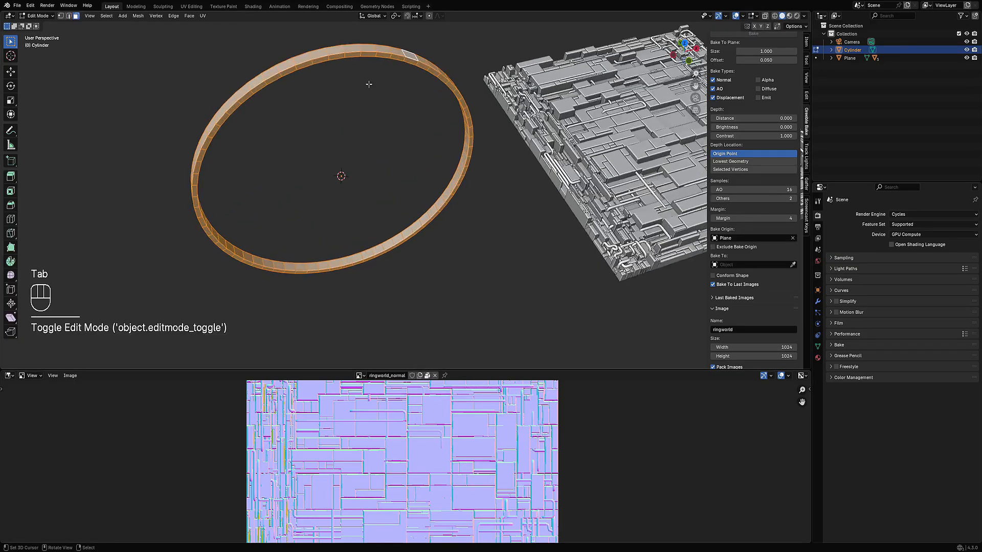
{"action": "key", "text": "Tab"}
{"action": "middle_click_drag", "start_coordinate": [433, 222], "coordinate": [453, 237]}
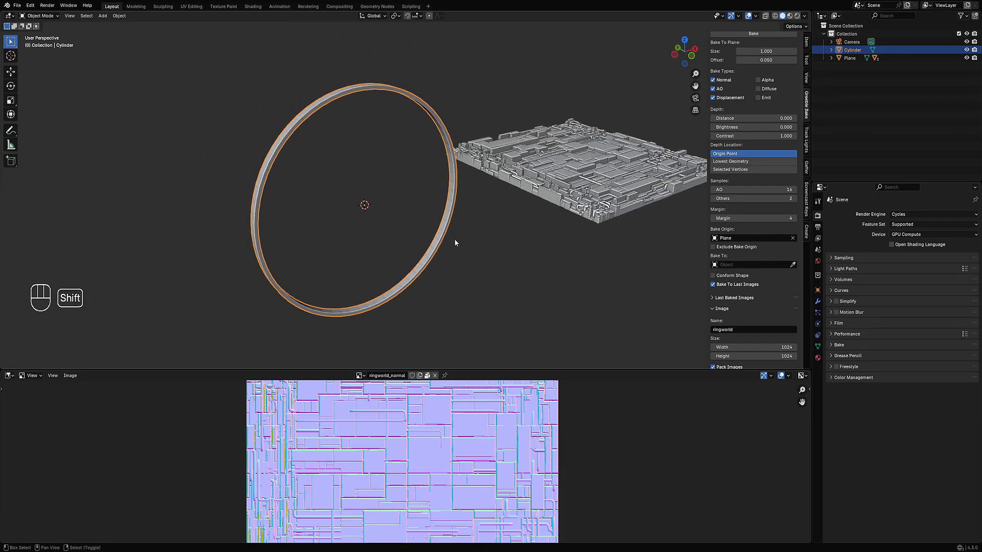
{"action": "mouse_move", "coordinate": [454, 243]}
{"action": "middle_mouse_down"}
{"action": "mouse_move", "coordinate": [475, 243]}
{"action": "mouse_move", "coordinate": [456, 243]}
{"action": "middle_mouse_up"}
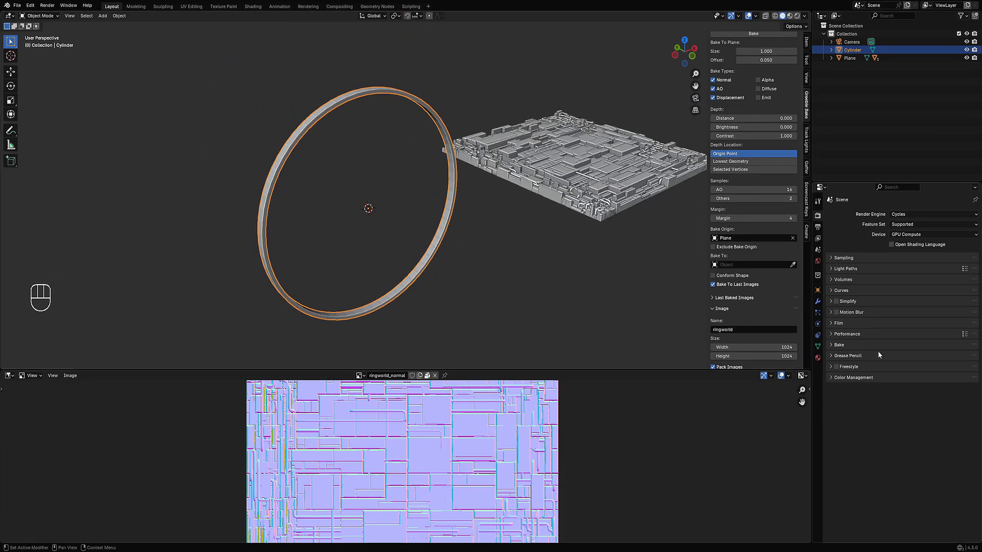
Show the ring's modifier properties and switch the Image Editor area to the Shader Editor
{"action": "left_click", "coordinate": [817, 302]}
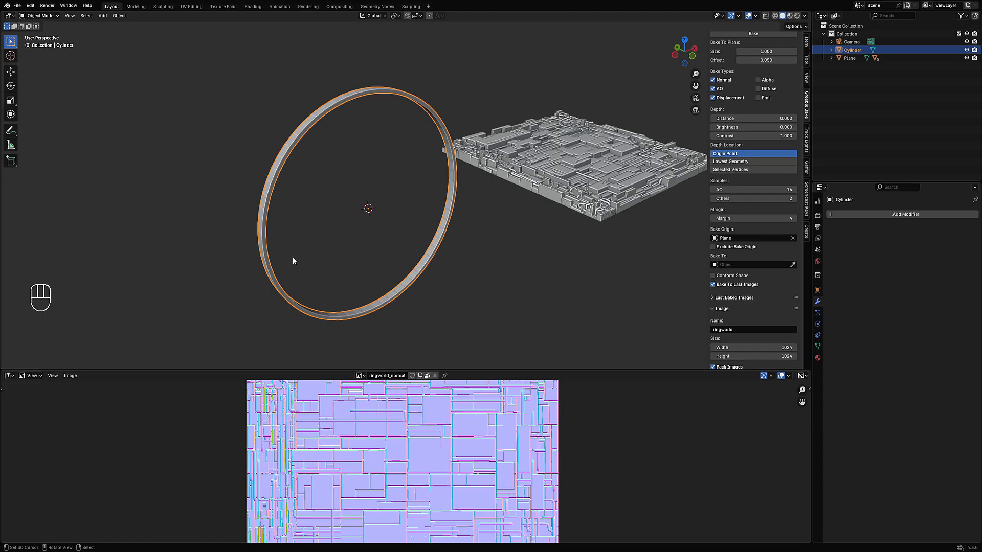
{"action": "left_click", "coordinate": [8, 375]}
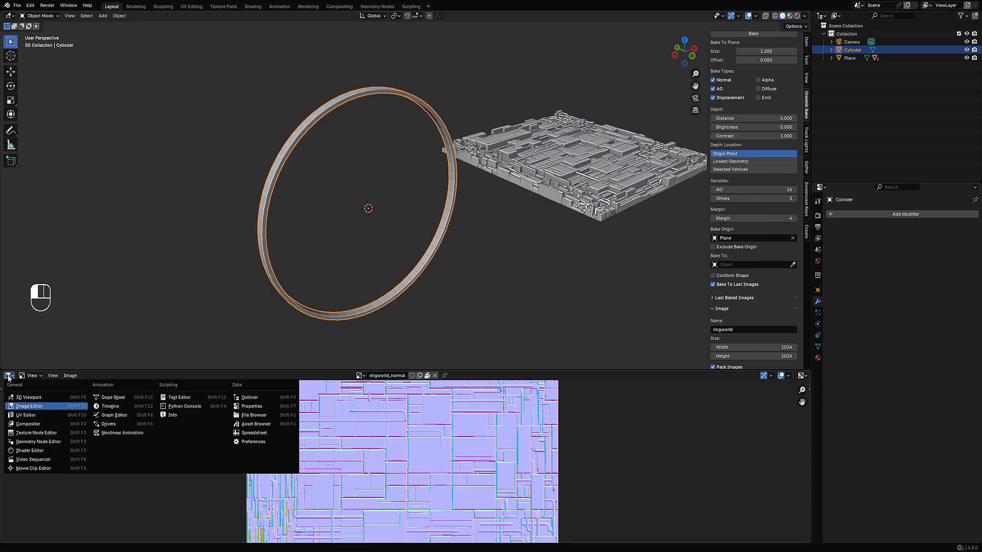
{"action": "left_click", "coordinate": [37, 424]}
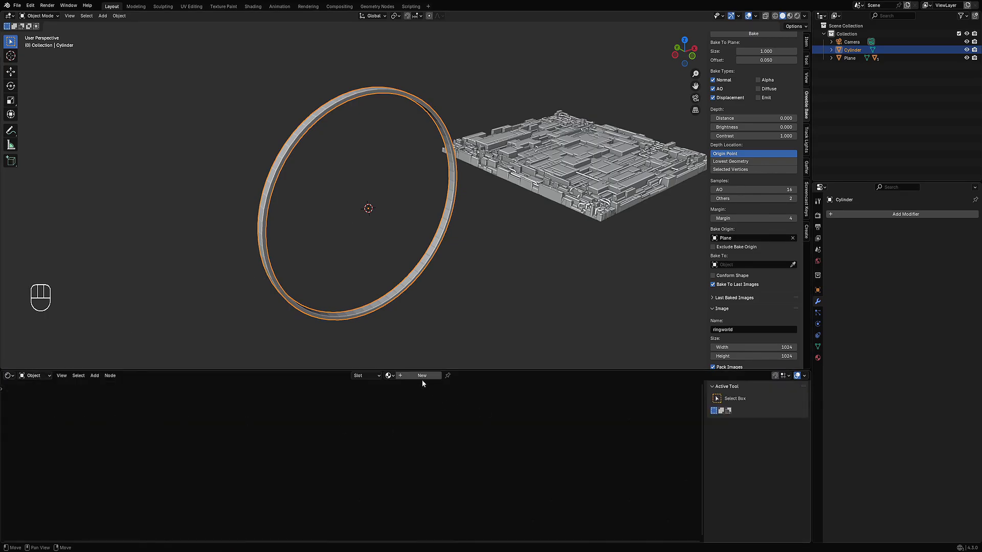
Append the Random Flow materials and assign rflow_metal to the ring
{"action": "middle_click_drag", "start_coordinate": [453, 245], "coordinate": [456, 243]}
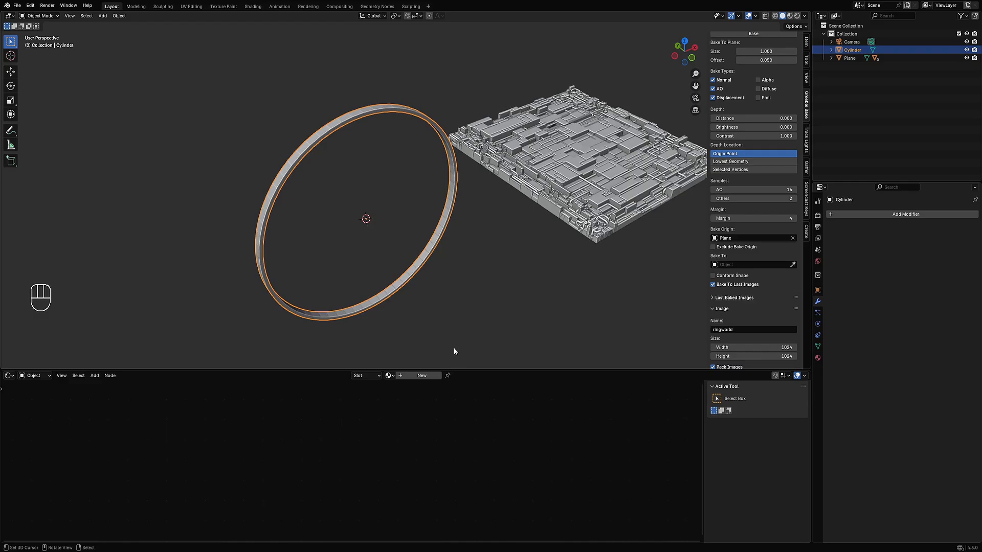
{"action": "middle_click_drag", "start_coordinate": [413, 310], "coordinate": [413, 302]}
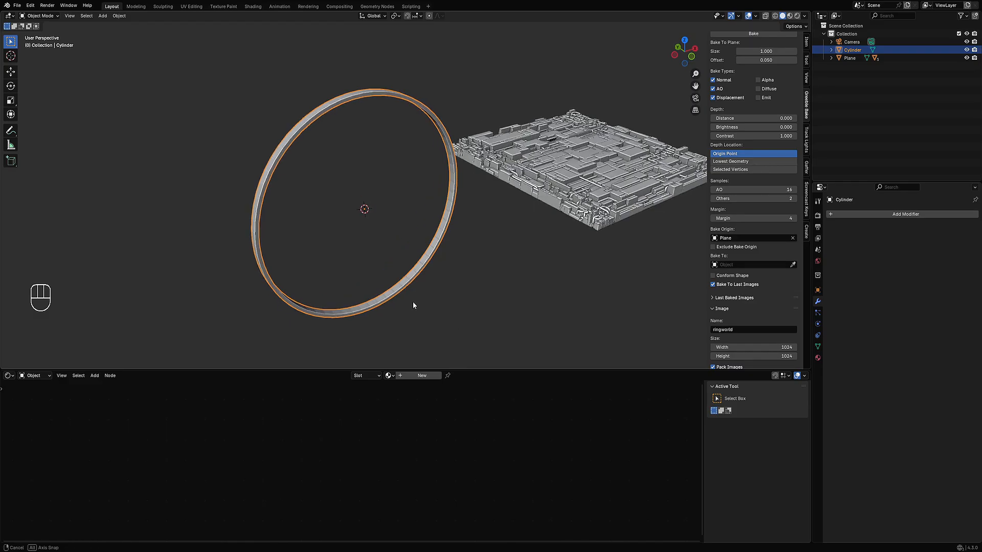
{"action": "key", "text": "shift+q"}
{"action": "mouse_move", "coordinate": [388, 243]}
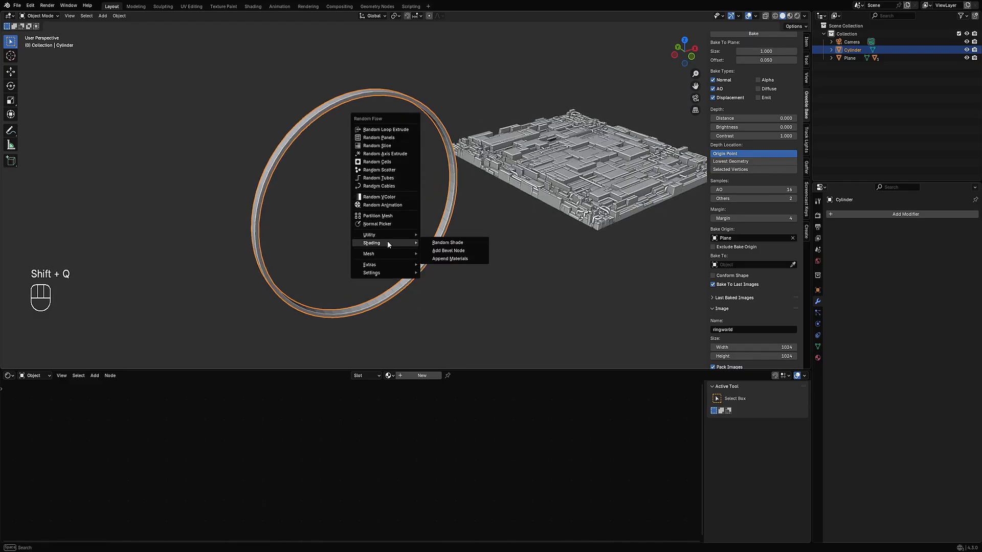
{"action": "left_click", "coordinate": [467, 258]}
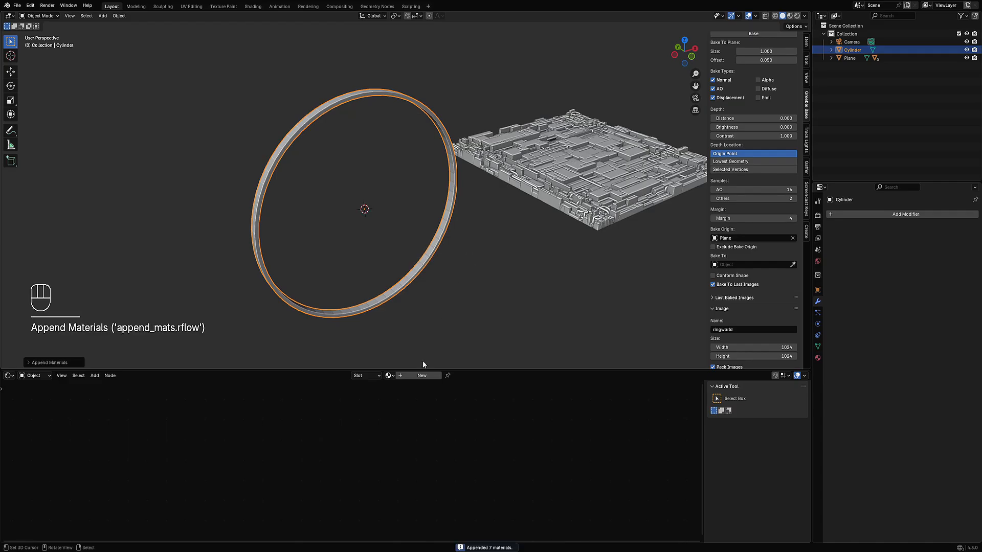
{"action": "left_click", "coordinate": [388, 375]}
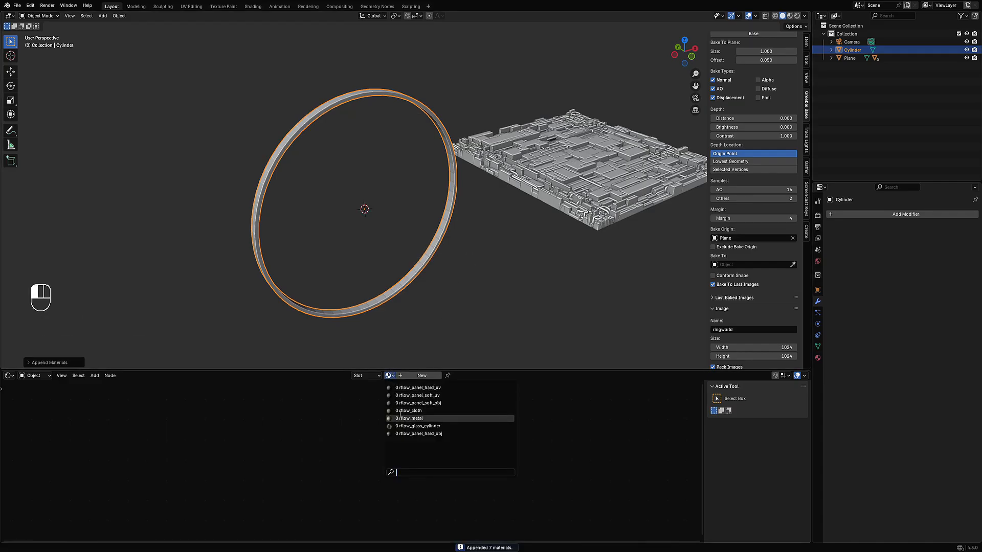
{"action": "left_click", "coordinate": [406, 417]}
Set the 3D view to Rendered shading and hide the detailed plane so only the ring shows
{"action": "middle_click_drag", "start_coordinate": [417, 257], "coordinate": [423, 224]}
{"action": "scroll", "coordinate": [423, 224], "scroll_direction": "up", "scroll_amount": 4}
{"action": "key", "text": "z"}
{"action": "left_click", "coordinate": [457, 197]}
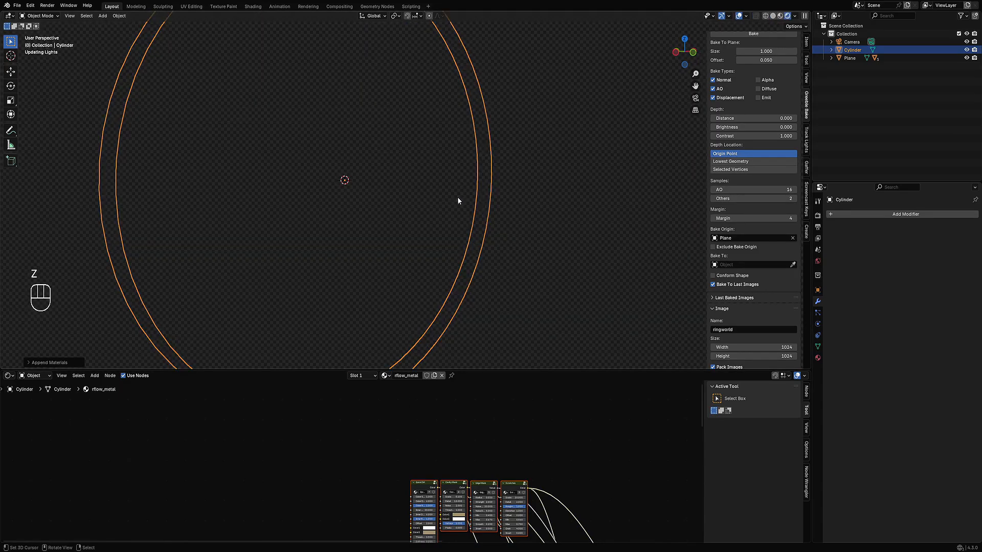
{"action": "scroll", "coordinate": [456, 189], "scroll_direction": "down", "scroll_amount": 4}
{"action": "middle_click_drag", "start_coordinate": [457, 188], "coordinate": [495, 213]}
{"action": "key", "text": "alt+a"}
{"action": "left_click_drag", "start_coordinate": [491, 109], "coordinate": [610, 274]}
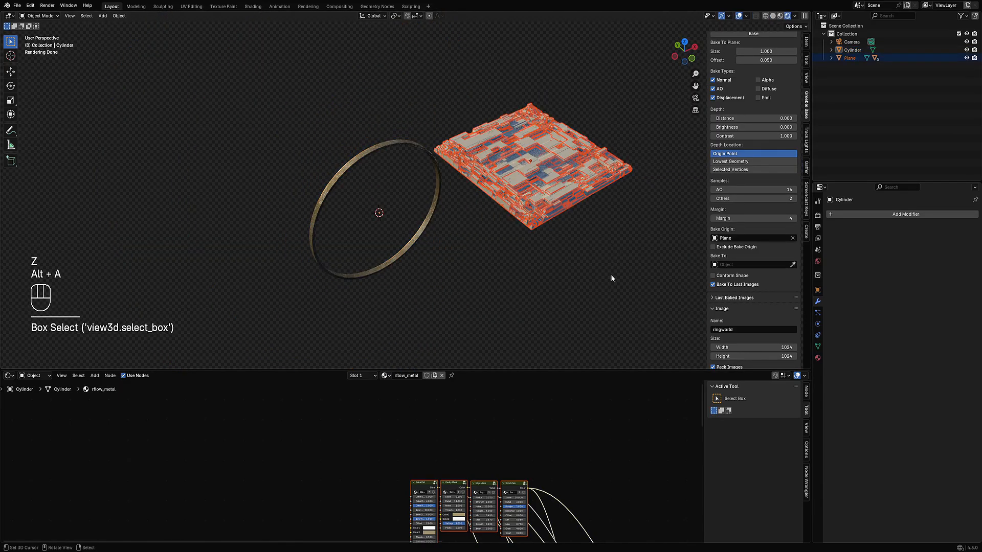
{"action": "key", "text": "h"}
{"action": "scroll", "coordinate": [521, 222], "scroll_direction": "up", "scroll_amount": 4}
{"action": "mouse_move", "coordinate": [458, 252]}
{"action": "middle_mouse_down"}
{"action": "mouse_move", "coordinate": [521, 221]}
{"action": "mouse_move", "coordinate": [454, 240]}
{"action": "middle_mouse_up"}
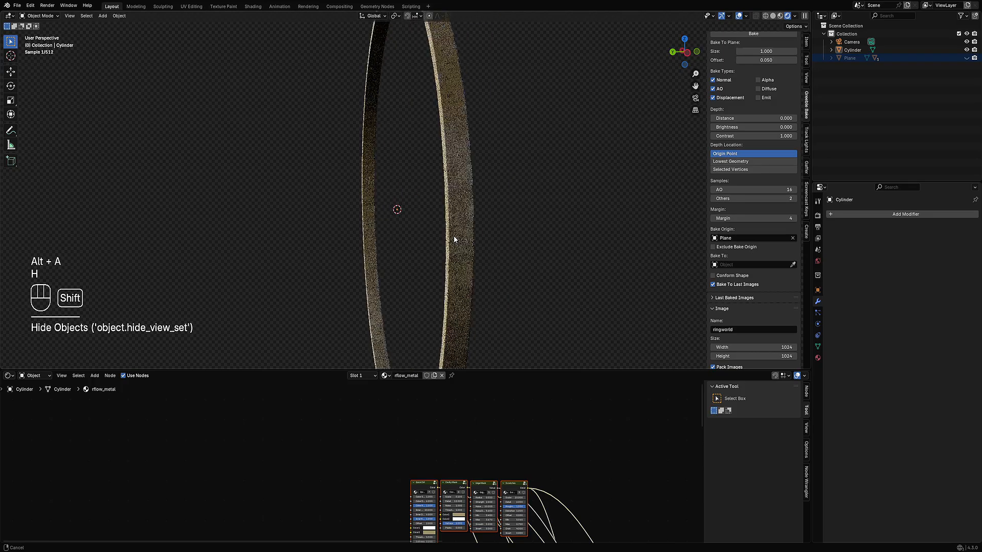
Expand the HDRI settings in the World properties and change the environment to a random HDRI, Fouriesburg Mountain Cloudy
{"action": "left_click", "coordinate": [817, 261]}
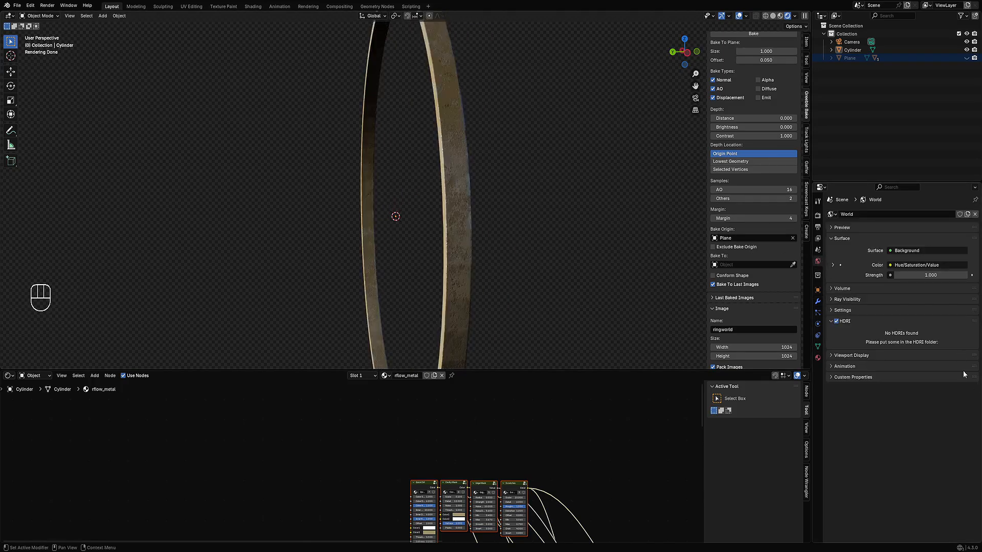
{"action": "double_click", "coordinate": [902, 321]}
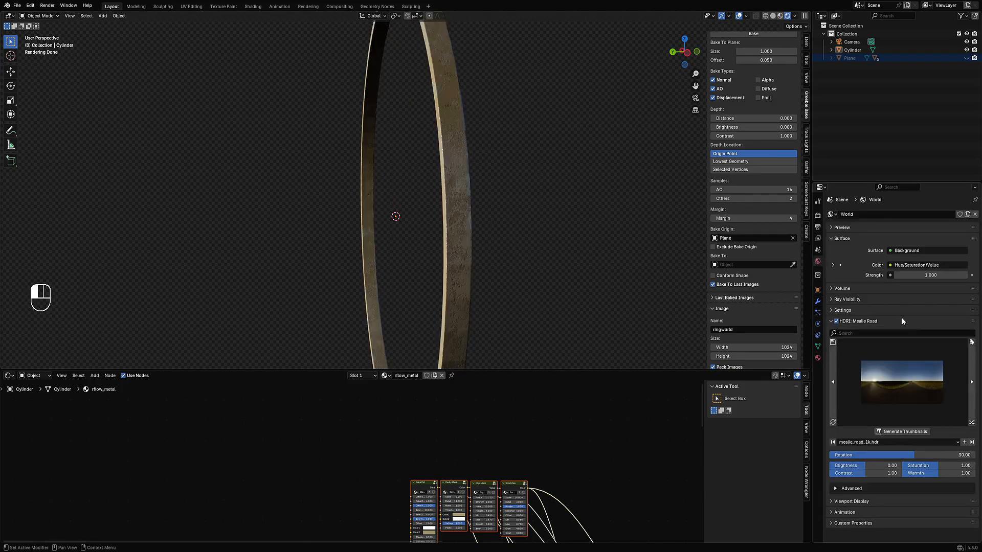
{"action": "left_click", "coordinate": [972, 423]}
{"action": "middle_click_drag", "start_coordinate": [351, 151], "coordinate": [495, 115]}
Return the 3D view to Solid shading and save the file
{"action": "key", "text": "z"}
{"action": "left_click", "coordinate": [496, 170]}
{"action": "key", "text": "ctrl+s"}
{"action": "scroll", "coordinate": [520, 449], "scroll_direction": "down", "scroll_amount": 2}
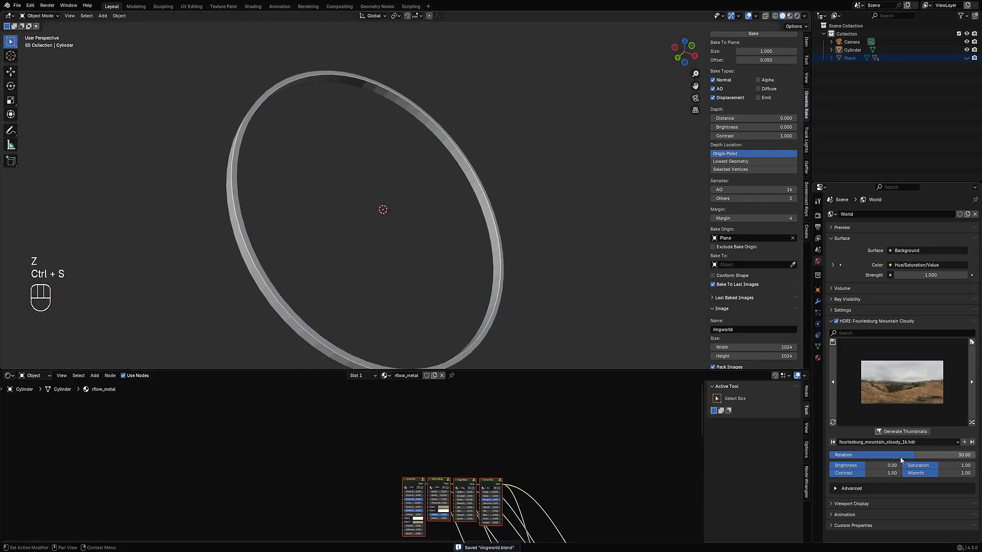
Set the rflow_metal material's surface displacement method to Displacement Only in its settings
{"action": "middle_click_drag", "start_coordinate": [588, 474], "coordinate": [360, 362]}
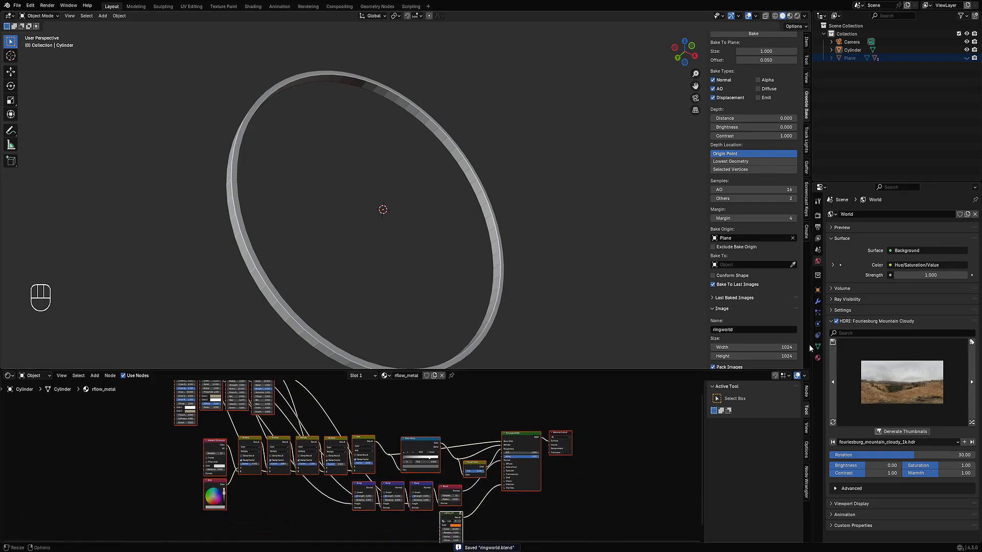
{"action": "left_click", "coordinate": [818, 358]}
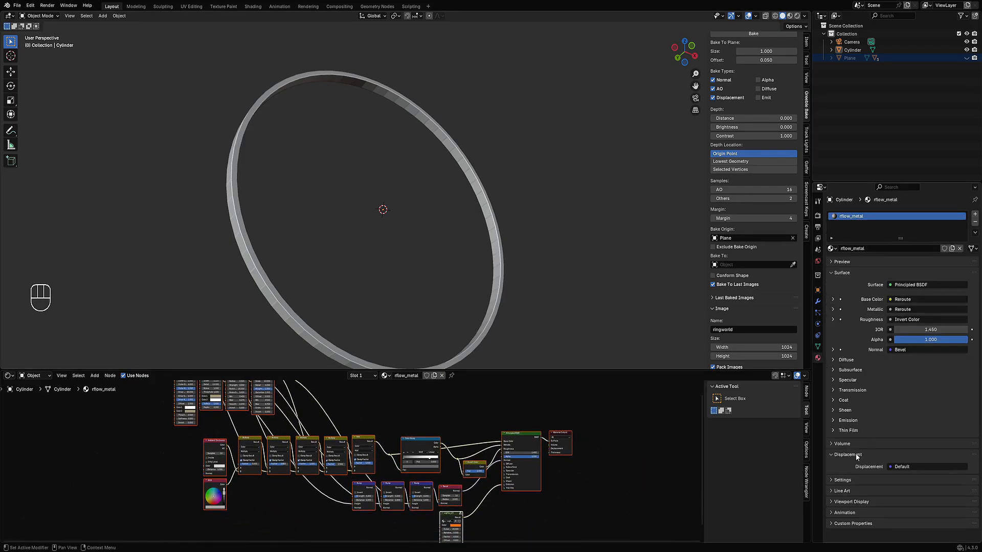
{"action": "left_click", "coordinate": [856, 480]}
{"action": "scroll", "coordinate": [857, 483], "scroll_direction": "down", "scroll_amount": 5}
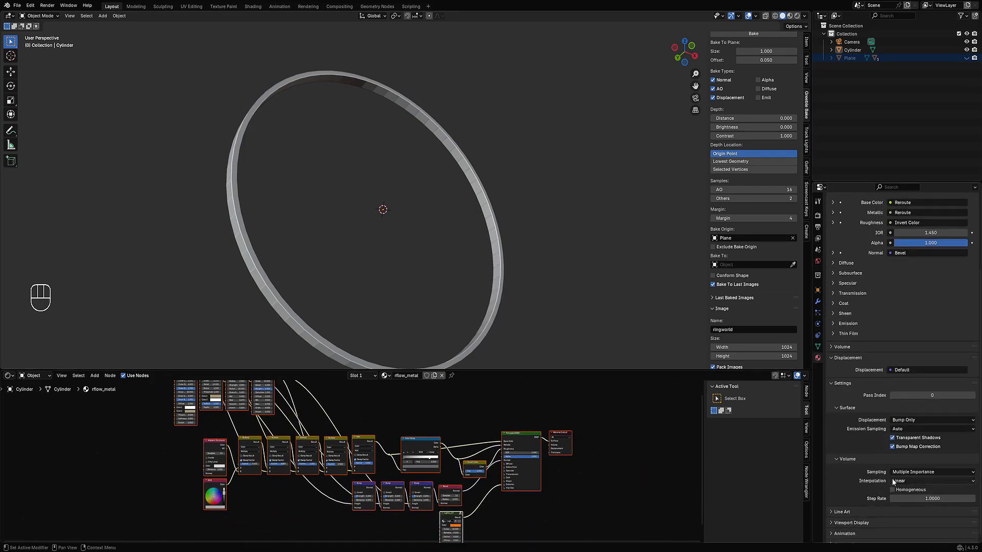
{"action": "left_click", "coordinate": [903, 420]}
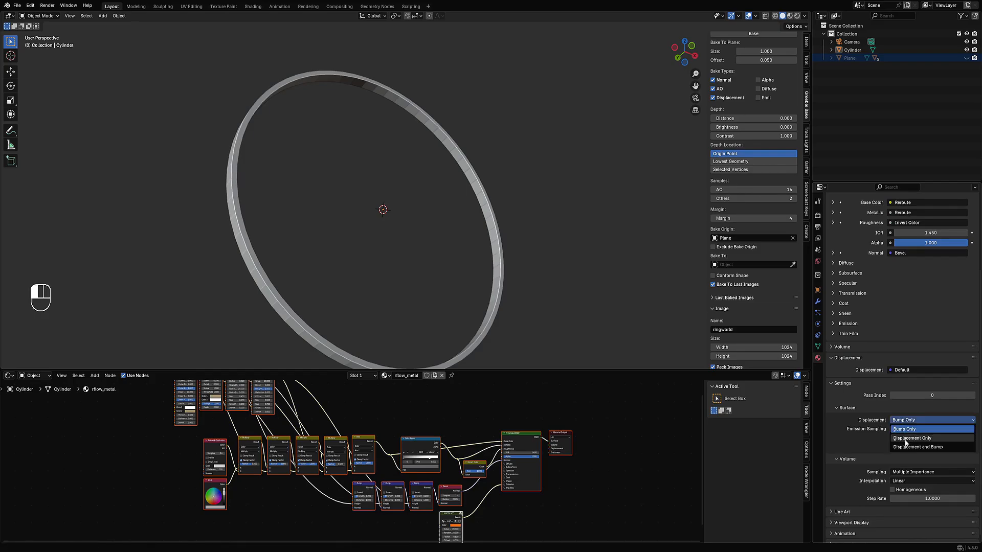
{"action": "left_click", "coordinate": [910, 438]}
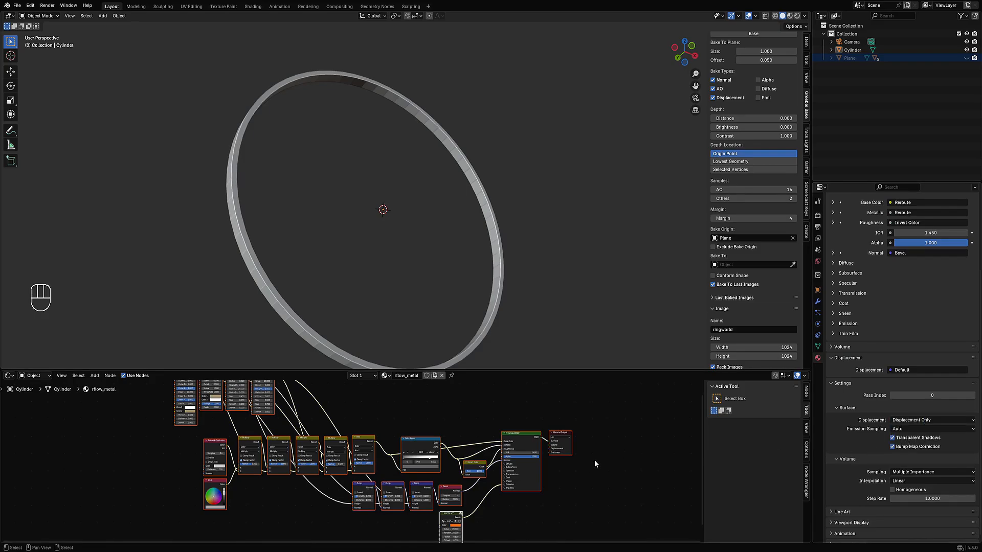
{"action": "left_click", "coordinate": [907, 421]}
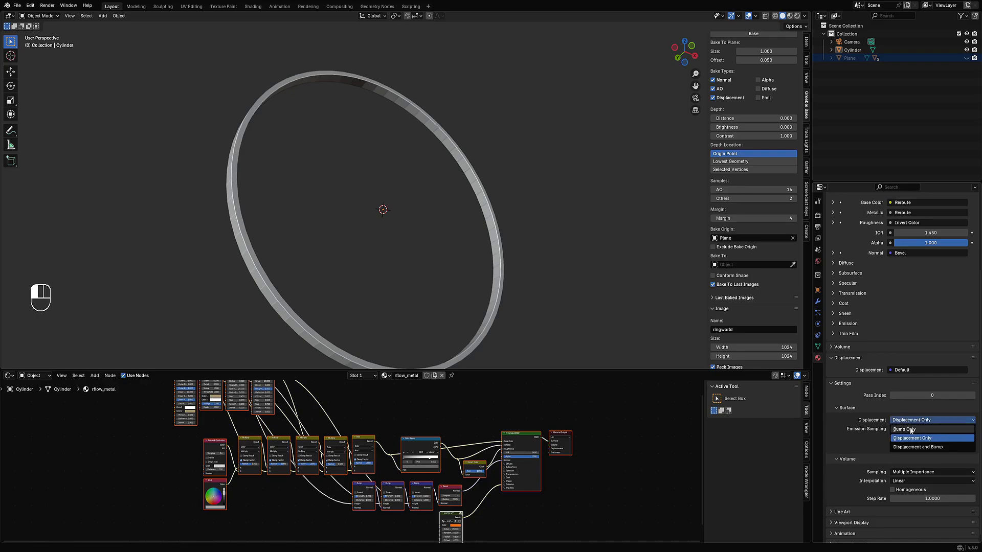
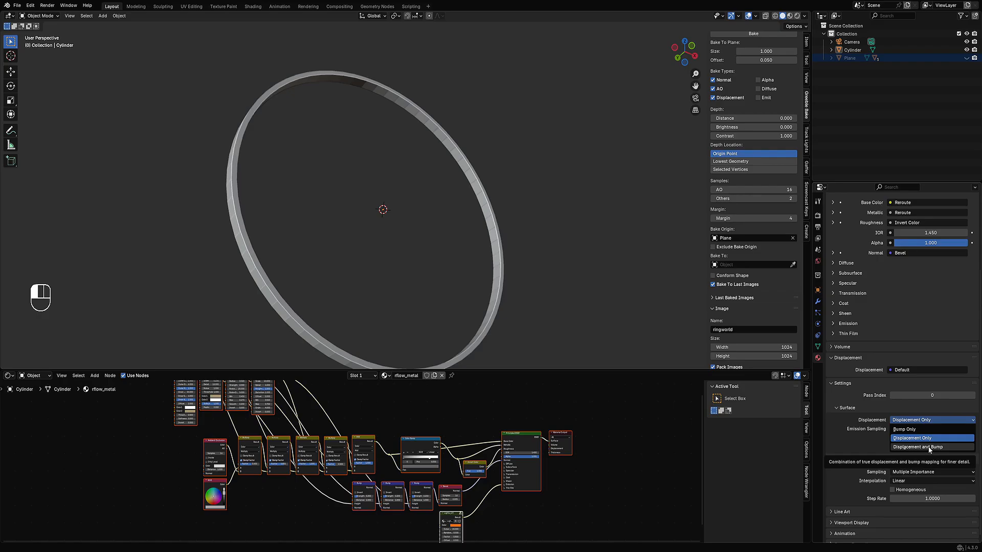
Delete the RGB colour node that feeds the first Multiply node in the rflow_metal node tree
{"action": "middle_click_drag", "start_coordinate": [372, 424], "coordinate": [399, 421]}
{"action": "scroll", "coordinate": [456, 293], "scroll_direction": "down", "scroll_amount": 3}
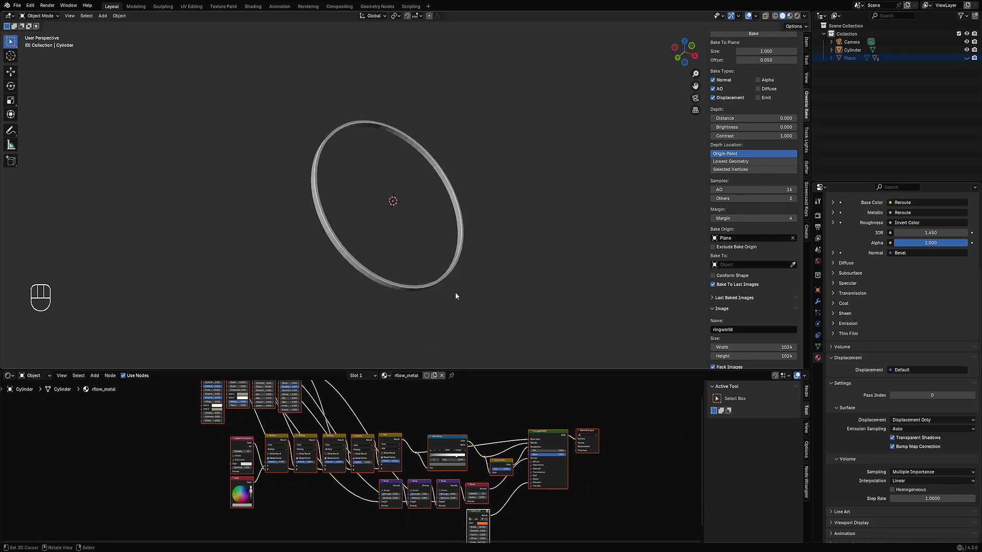
{"action": "scroll", "coordinate": [456, 293], "scroll_direction": "up", "scroll_amount": 2}
{"action": "scroll", "coordinate": [251, 482], "scroll_direction": "up", "scroll_amount": 1}
{"action": "left_click", "coordinate": [236, 485]}
{"action": "key", "text": "x"}
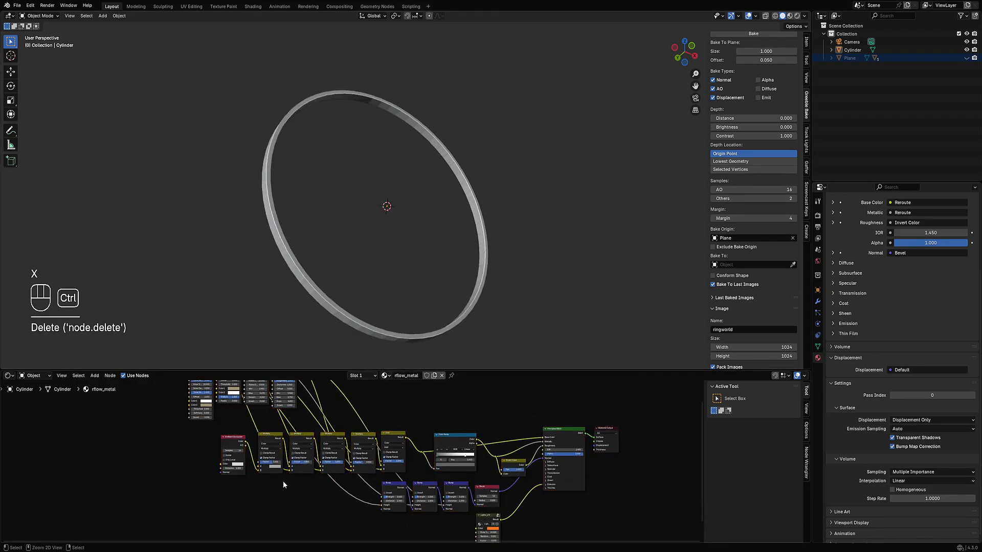
In a maximized node editor, add an Image Texture with Mapping and Texture Coordinate nodes and route its Color into the first Multiply's A input
{"action": "key", "text": "ctrl+space"}
{"action": "scroll", "coordinate": [509, 312], "scroll_direction": "up", "scroll_amount": 2}
{"action": "middle_click_drag", "start_coordinate": [509, 312], "coordinate": [518, 316]}
{"action": "left_click", "coordinate": [483, 207]}
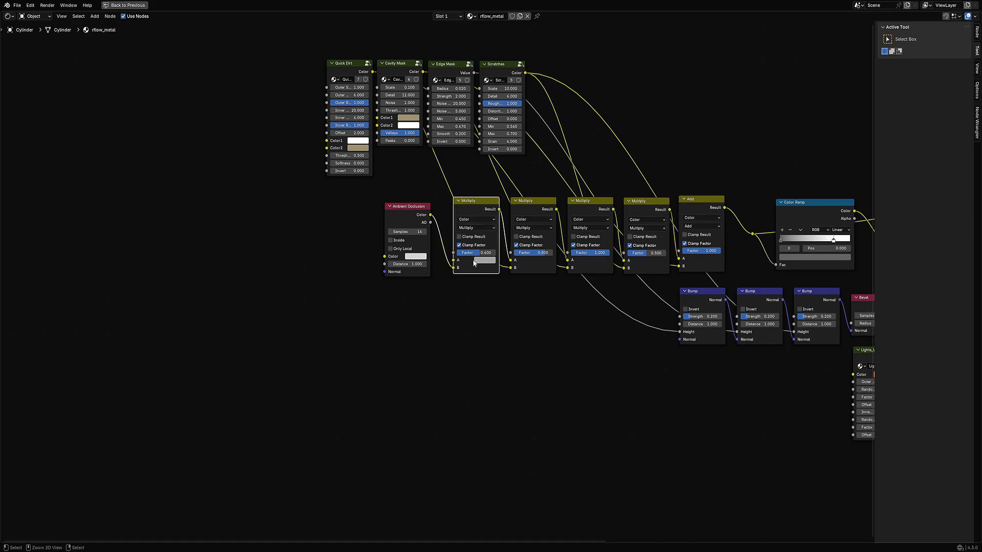
{"action": "key", "text": "ctrl+t"}
{"action": "middle_click_drag", "start_coordinate": [441, 306], "coordinate": [509, 211]}
{"action": "scroll", "coordinate": [509, 211], "scroll_direction": "up", "scroll_amount": 2}
{"action": "left_click_drag", "start_coordinate": [488, 174], "coordinate": [447, 362]}
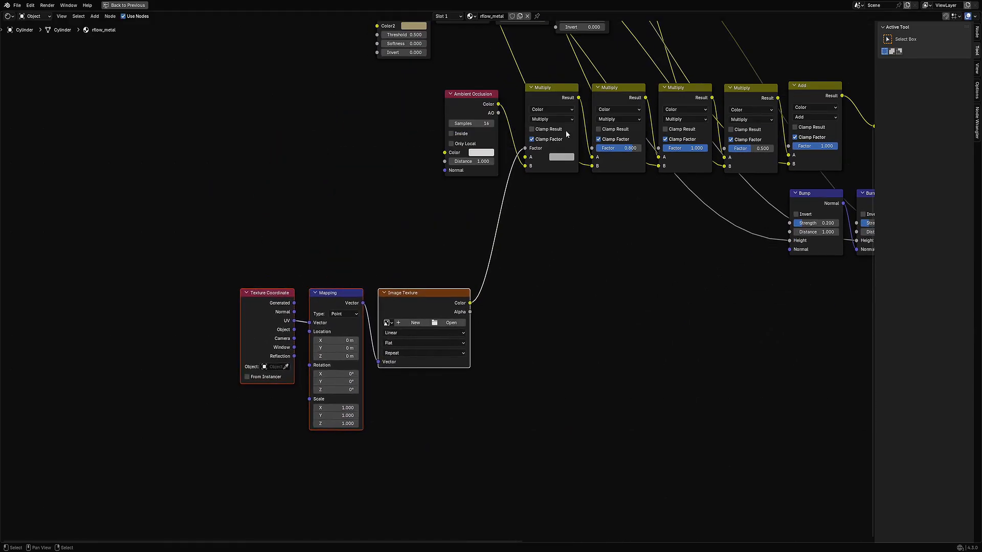
{"action": "left_click_drag", "start_coordinate": [528, 146], "coordinate": [525, 165]}
{"action": "scroll", "coordinate": [436, 282], "scroll_direction": "up", "scroll_amount": 2}
Assign the ringworld_displacement image to the new Image Texture node
{"action": "left_click", "coordinate": [372, 342]}
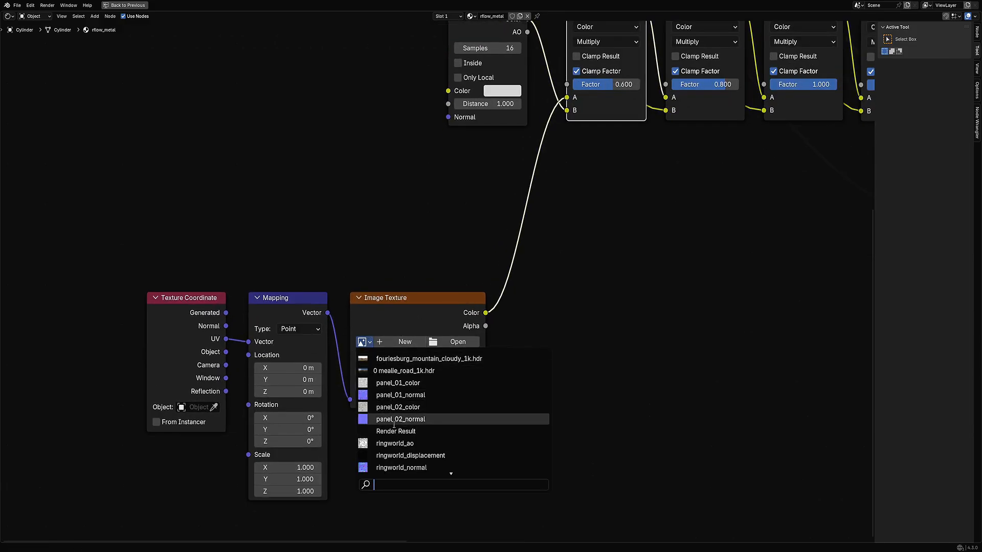
{"action": "scroll", "coordinate": [395, 427], "scroll_direction": "down", "scroll_amount": 1}
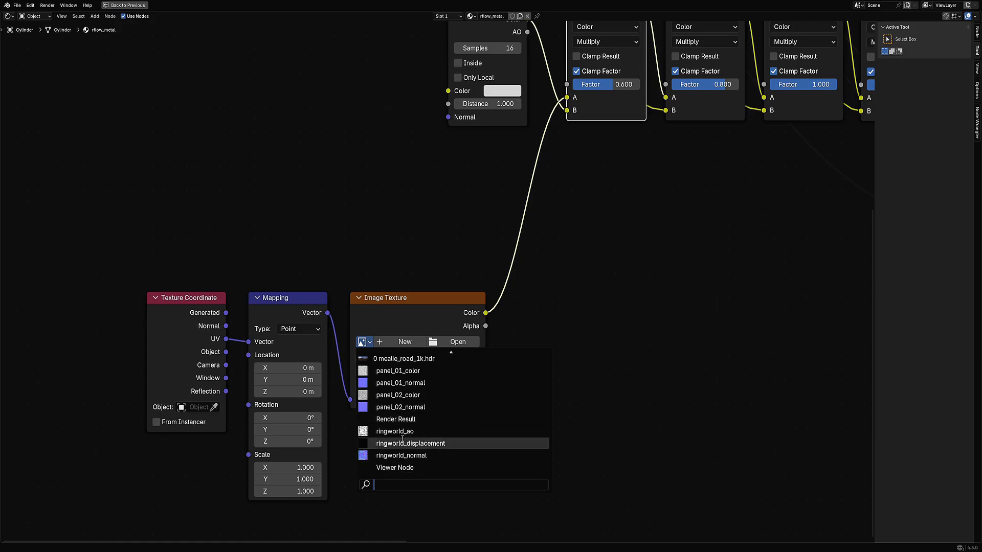
{"action": "left_click", "coordinate": [402, 442]}
Link the Color output of the ringworld_displacement texture to the Material Output's Displacement input
{"action": "scroll", "coordinate": [400, 335], "scroll_direction": "down", "scroll_amount": 5}
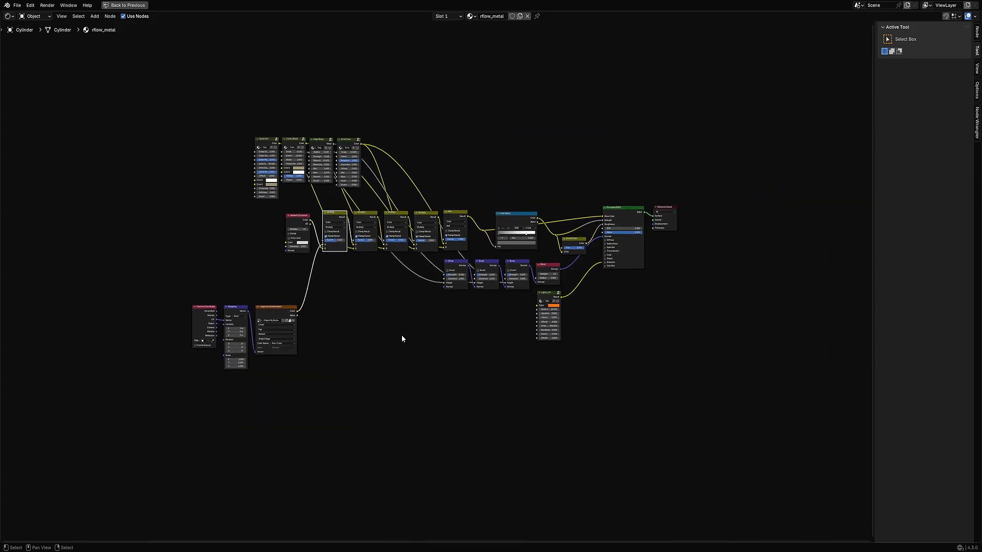
{"action": "scroll", "coordinate": [402, 339], "scroll_direction": "up", "scroll_amount": 1}
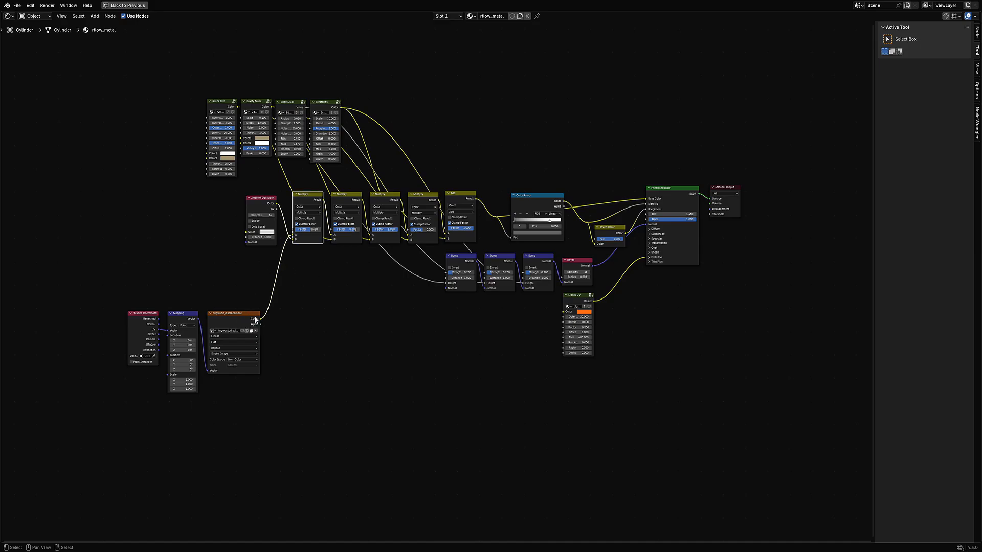
{"action": "left_click_drag", "start_coordinate": [261, 319], "coordinate": [712, 212]}
{"action": "scroll", "coordinate": [711, 211], "scroll_direction": "up", "scroll_amount": 3}
{"action": "scroll", "coordinate": [707, 214], "scroll_direction": "up", "scroll_amount": 2}
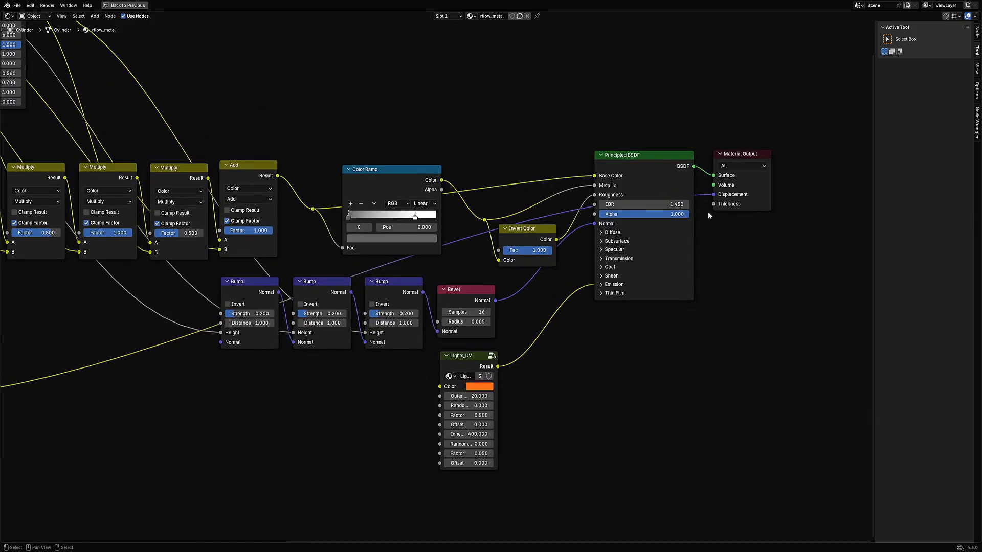
{"action": "scroll", "coordinate": [256, 344], "scroll_direction": "down", "scroll_amount": 3}
{"action": "scroll", "coordinate": [336, 301], "scroll_direction": "up", "scroll_amount": 3}
Insert a Displacement node on that link and feed the texture's Color into its Height input
{"action": "key", "text": "shift+a"}
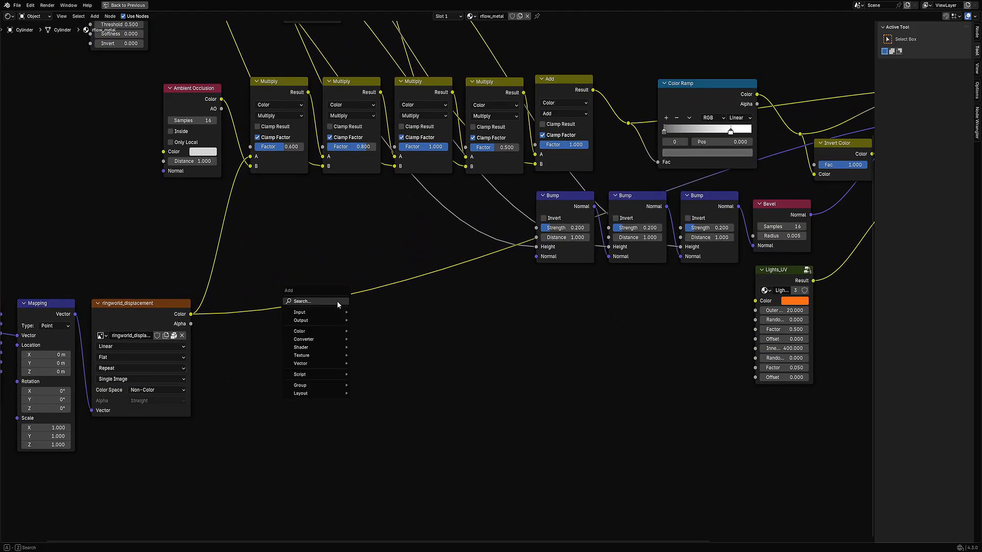
{"action": "mouse_move", "coordinate": [327, 363]}
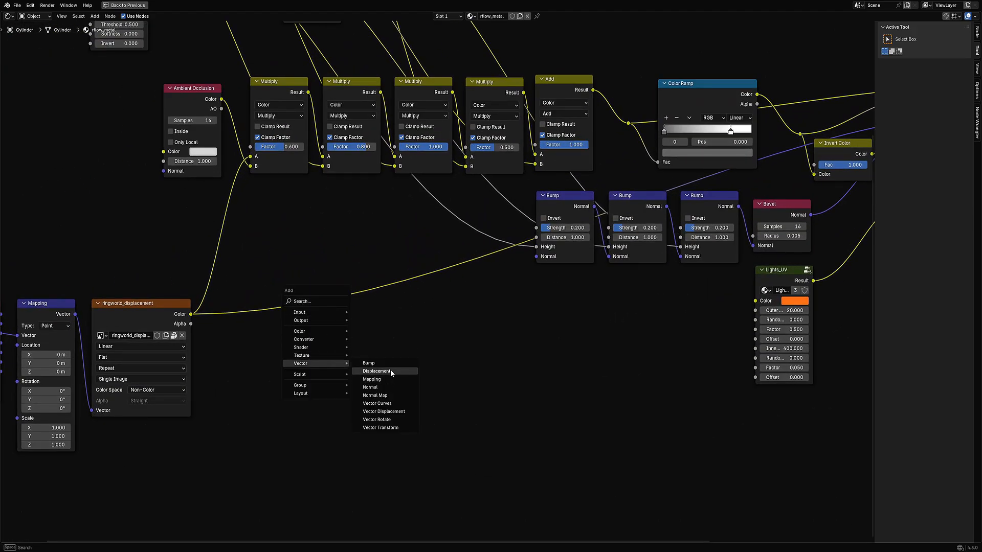
{"action": "left_click", "coordinate": [392, 371]}
{"action": "left_click", "coordinate": [397, 313]}
{"action": "scroll", "coordinate": [409, 317], "scroll_direction": "up", "scroll_amount": 2}
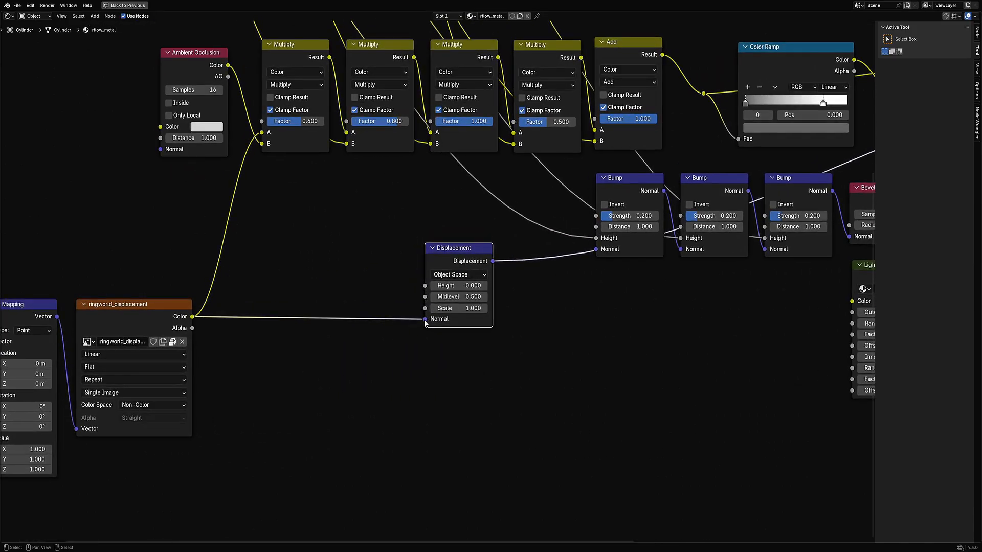
{"action": "left_click_drag", "start_coordinate": [424, 319], "coordinate": [425, 286]}
Set the Displacement node's Midlevel to 0 and its Scale to 0.4
{"action": "left_click", "coordinate": [469, 295]}
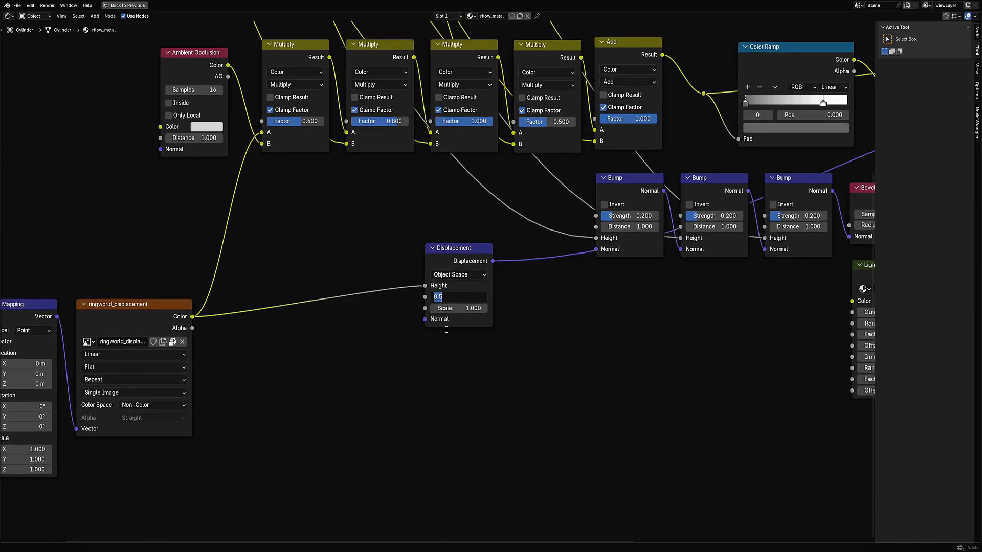
{"action": "type", "text": "0"}
{"action": "key", "text": "Tab"}
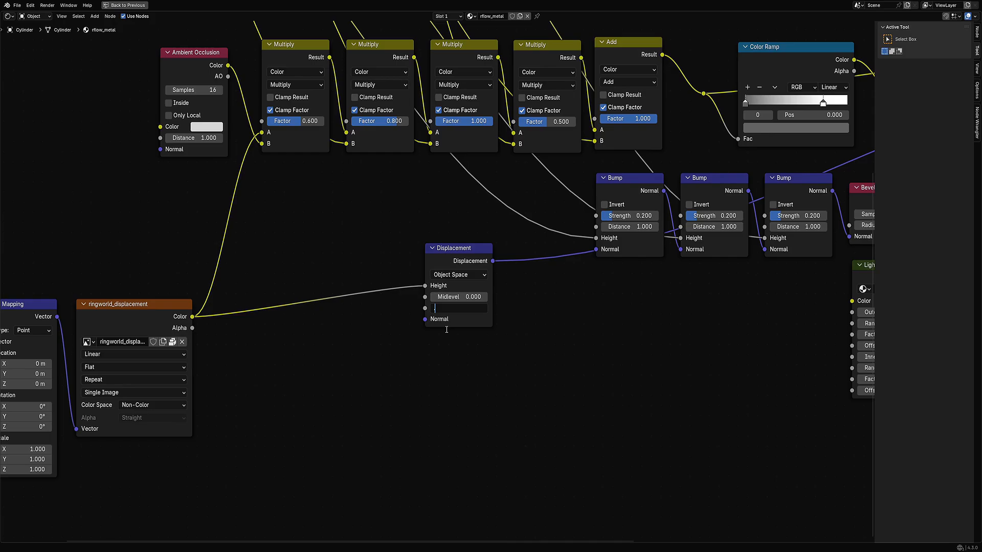
{"action": "key", "text": "Return"}
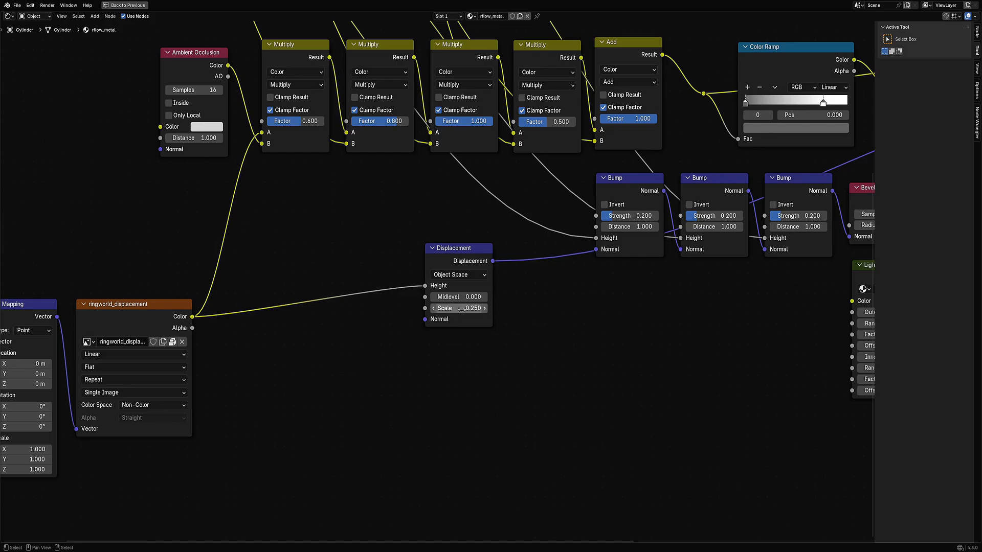
{"action": "left_click", "coordinate": [455, 309]}
{"action": "type", "text": "0.4"}
{"action": "key", "text": "Return"}
Move the first Multiply node back toward Ambient Occlusion and insert a duplicate of it on its output link
{"action": "scroll", "coordinate": [310, 199], "scroll_direction": "down", "scroll_amount": 5}
{"action": "scroll", "coordinate": [595, 213], "scroll_direction": "up", "scroll_amount": 3}
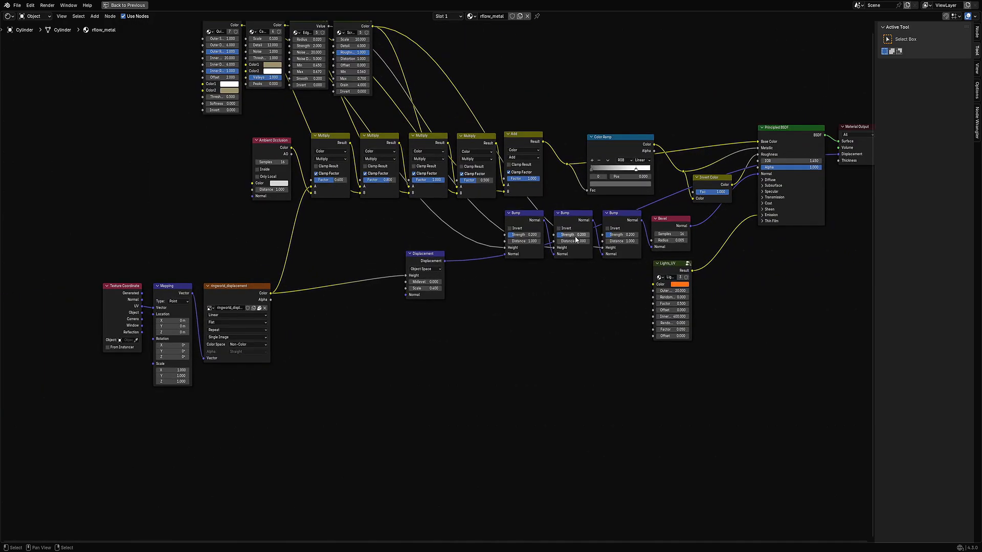
{"action": "scroll", "coordinate": [582, 245], "scroll_direction": "up", "scroll_amount": 1}
{"action": "left_click_drag", "start_coordinate": [532, 188], "coordinate": [417, 192]}
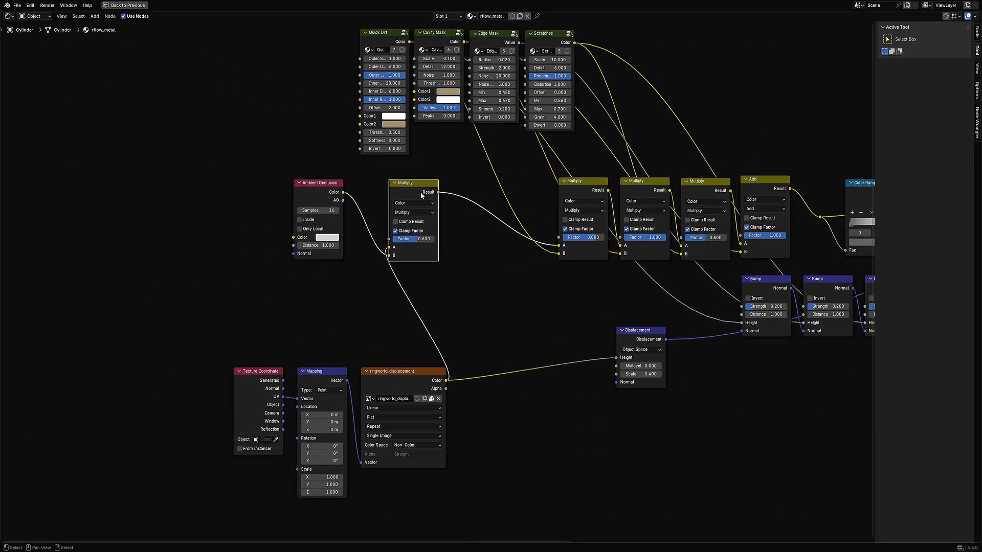
{"action": "key", "text": "shift+d"}
{"action": "left_click", "coordinate": [486, 278]}
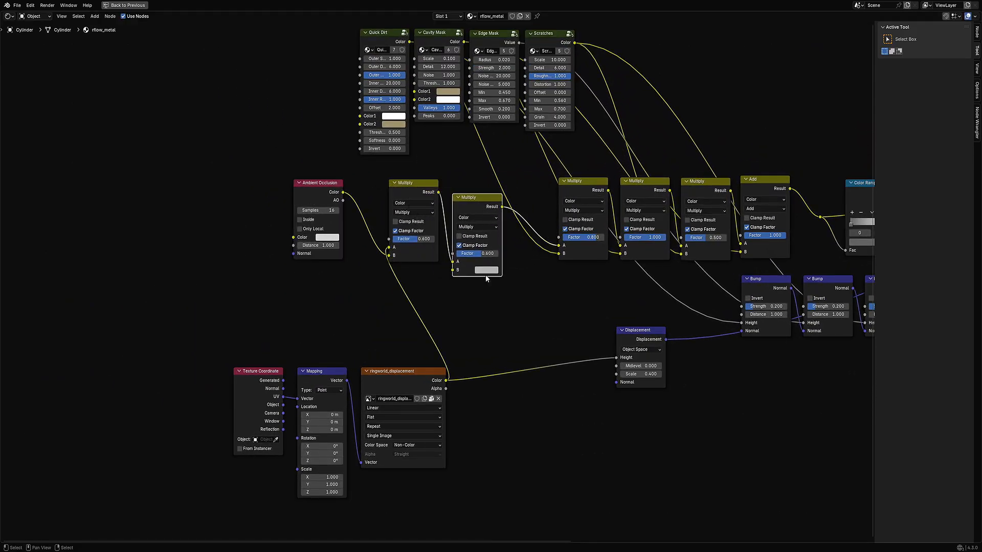
Duplicate the ringworld_displacement texture node, link Mapping's Vector into it, and connect its Color to the duplicated Multiply's B input
{"action": "left_click", "coordinate": [407, 386]}
{"action": "middle_click_drag", "start_coordinate": [407, 387], "coordinate": [423, 249]}
{"action": "key", "text": "shift+d"}
{"action": "left_click", "coordinate": [424, 371]}
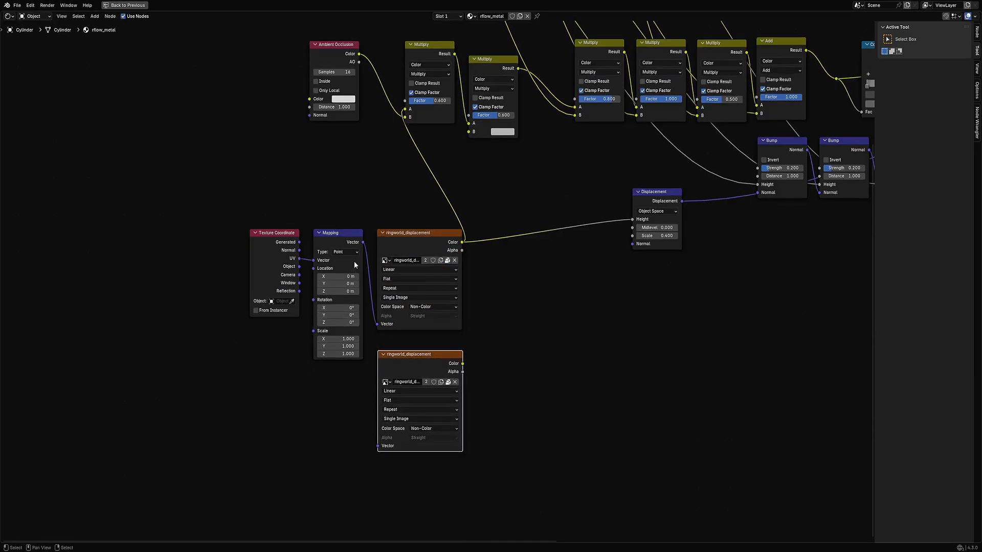
{"action": "left_click_drag", "start_coordinate": [363, 242], "coordinate": [378, 446]}
{"action": "middle_click_drag", "start_coordinate": [479, 370], "coordinate": [453, 430]}
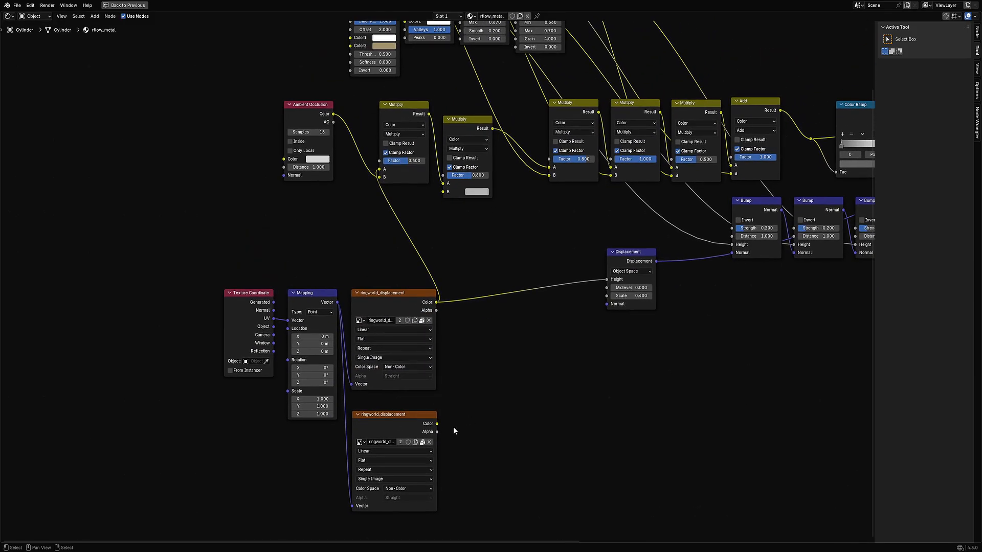
{"action": "left_click_drag", "start_coordinate": [437, 423], "coordinate": [439, 197]}
Shift the Texture Coordinate, Mapping and both image texture nodes left, away from the Multiply chain
{"action": "left_click_drag", "start_coordinate": [250, 303], "coordinate": [169, 297]}
{"action": "left_click_drag", "start_coordinate": [306, 306], "coordinate": [222, 301]}
{"action": "left_click_drag", "start_coordinate": [372, 309], "coordinate": [296, 300]}
{"action": "left_click_drag", "start_coordinate": [394, 418], "coordinate": [318, 396]}
Set the duplicated Multiply's Factor to 1 and switch the duplicated texture node's image to ringworld_ao
{"action": "scroll", "coordinate": [452, 259], "scroll_direction": "up", "scroll_amount": 2}
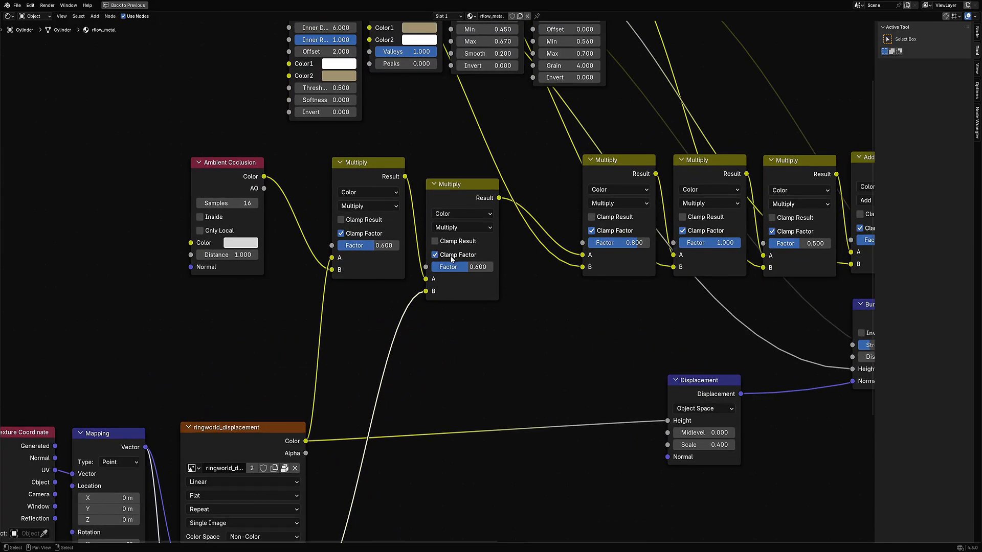
{"action": "left_click_drag", "start_coordinate": [448, 266], "coordinate": [492, 266]}
{"action": "scroll", "coordinate": [447, 316], "scroll_direction": "down", "scroll_amount": 2}
{"action": "middle_click_drag", "start_coordinate": [463, 367], "coordinate": [530, 133]}
{"action": "scroll", "coordinate": [395, 219], "scroll_direction": "up", "scroll_amount": 5}
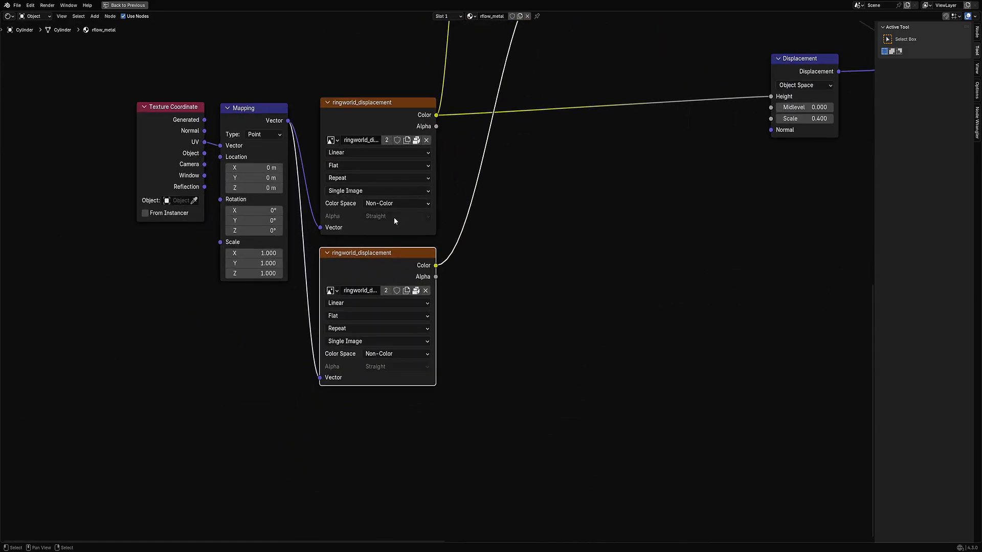
{"action": "left_click", "coordinate": [331, 292]}
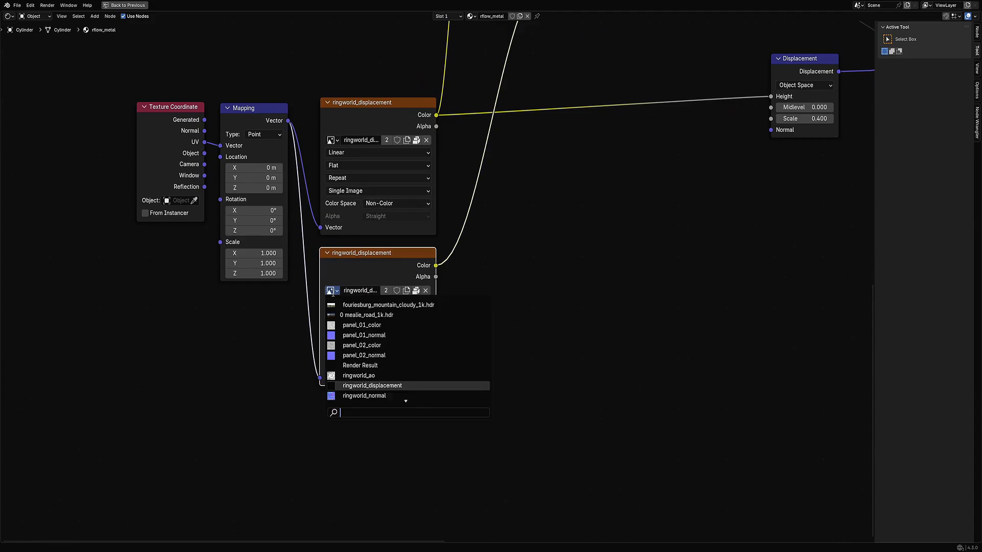
{"action": "left_click", "coordinate": [364, 376]}
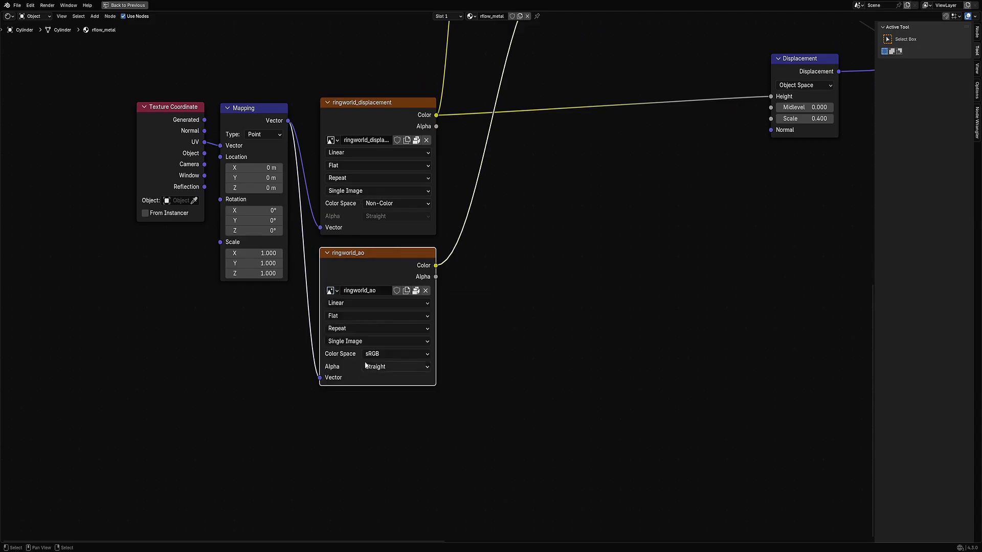
Duplicate the ringworld_ao texture node below the others and link Mapping's Vector output to the copy
{"action": "scroll", "coordinate": [460, 219], "scroll_direction": "down", "scroll_amount": 2}
{"action": "middle_click_drag", "start_coordinate": [460, 218], "coordinate": [383, 239]}
{"action": "key", "text": "shift+d"}
{"action": "left_click", "coordinate": [470, 382]}
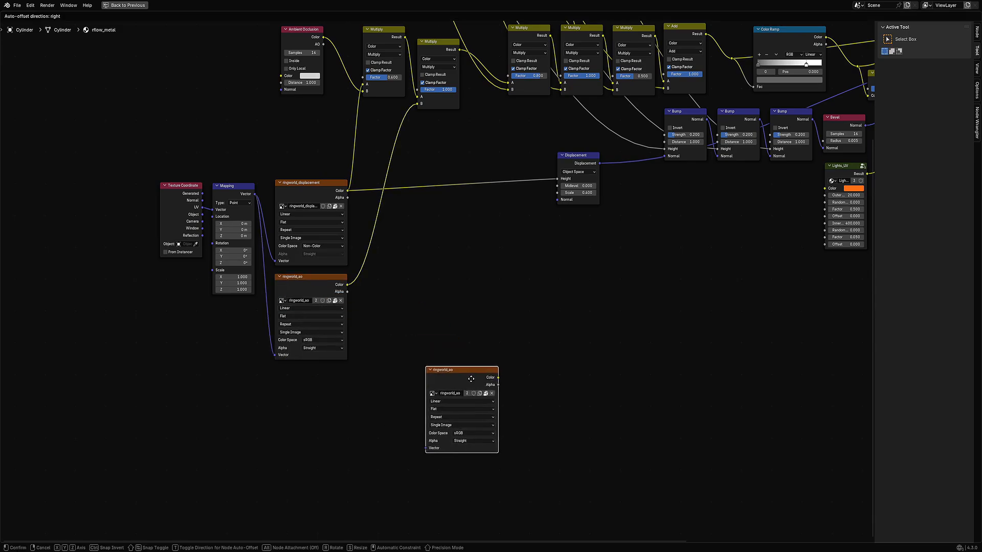
{"action": "left_click_drag", "start_coordinate": [254, 194], "coordinate": [431, 454]}
{"action": "scroll", "coordinate": [570, 375], "scroll_direction": "down", "scroll_amount": 2}
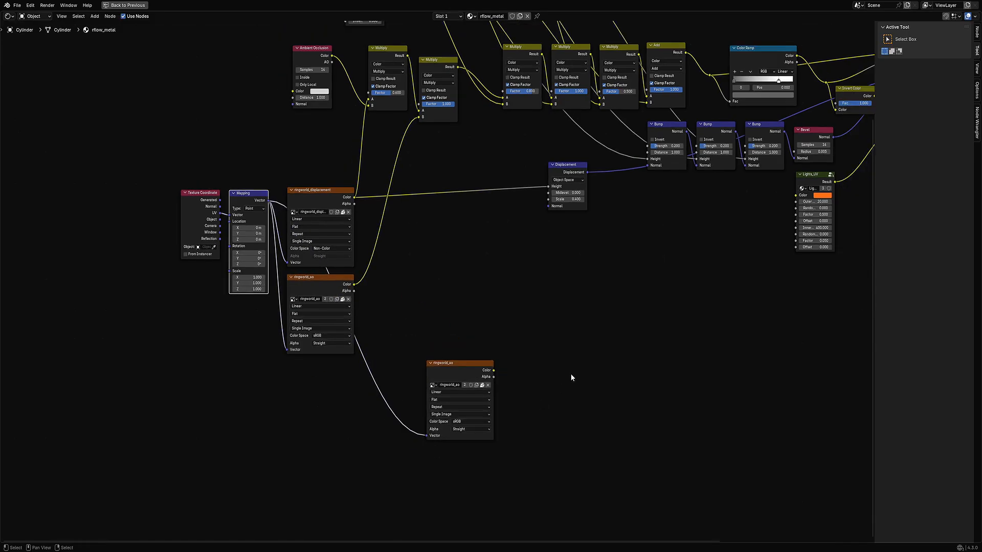
Move the Displacement node up and to the left, away from the Bump node chain
{"action": "middle_click_drag", "start_coordinate": [510, 372], "coordinate": [315, 374]}
{"action": "left_click_drag", "start_coordinate": [294, 369], "coordinate": [421, 250]}
{"action": "middle_click_drag", "start_coordinate": [421, 250], "coordinate": [444, 324]}
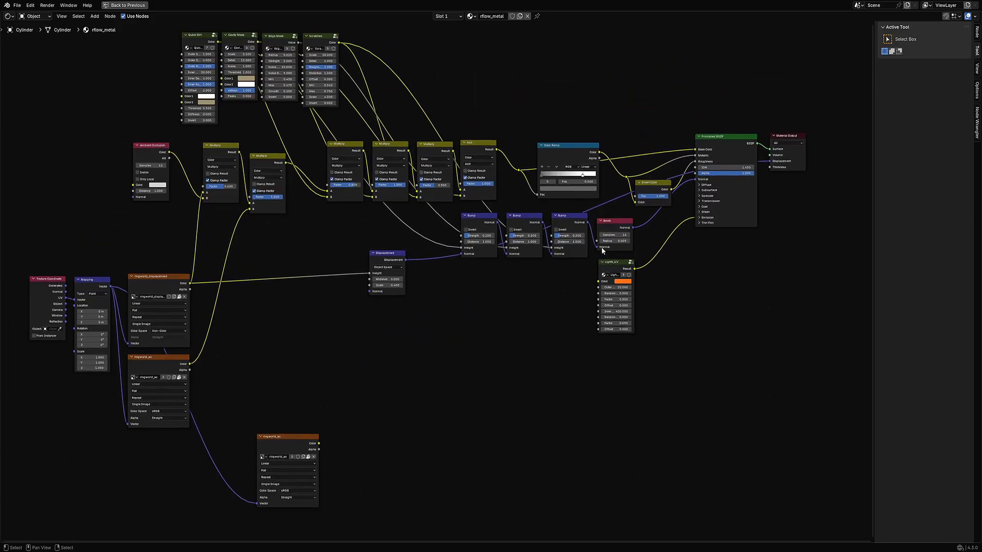
{"action": "scroll", "coordinate": [444, 324], "scroll_direction": "up", "scroll_amount": 2}
{"action": "left_click_drag", "start_coordinate": [364, 250], "coordinate": [311, 215]}
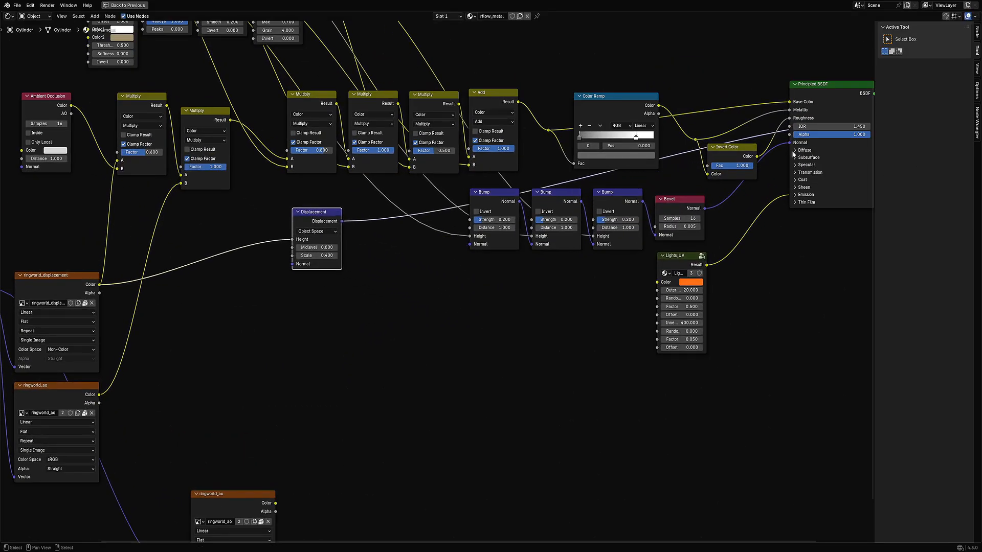
Examine the chain of three Bump nodes and the Bevel node feeding the Principled BSDF's Normal input
{"action": "left_click", "coordinate": [668, 211]}
{"action": "left_click", "coordinate": [624, 201]}
{"action": "left_click", "coordinate": [561, 204]}
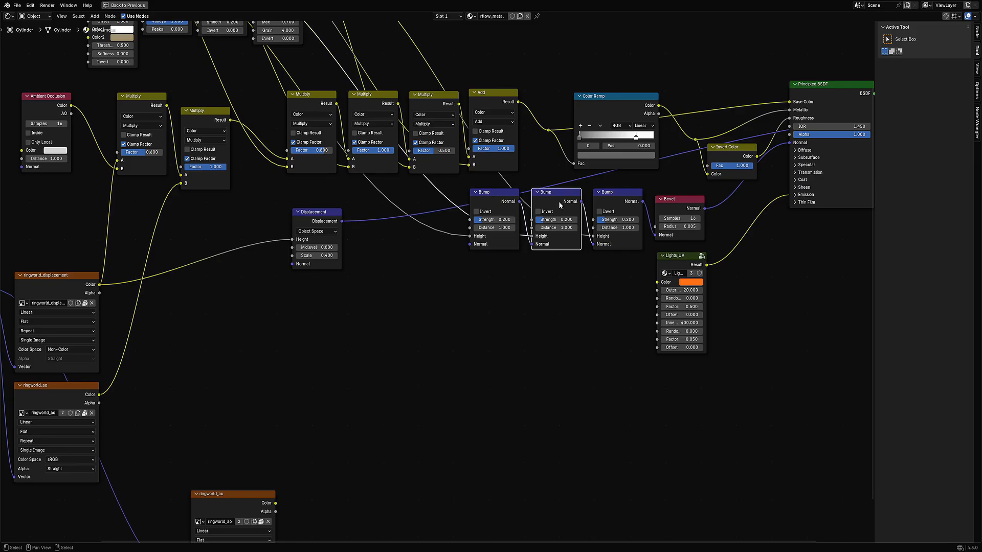
{"action": "middle_click_drag", "start_coordinate": [561, 204], "coordinate": [508, 213]}
{"action": "scroll", "coordinate": [562, 250], "scroll_direction": "up", "scroll_amount": 3}
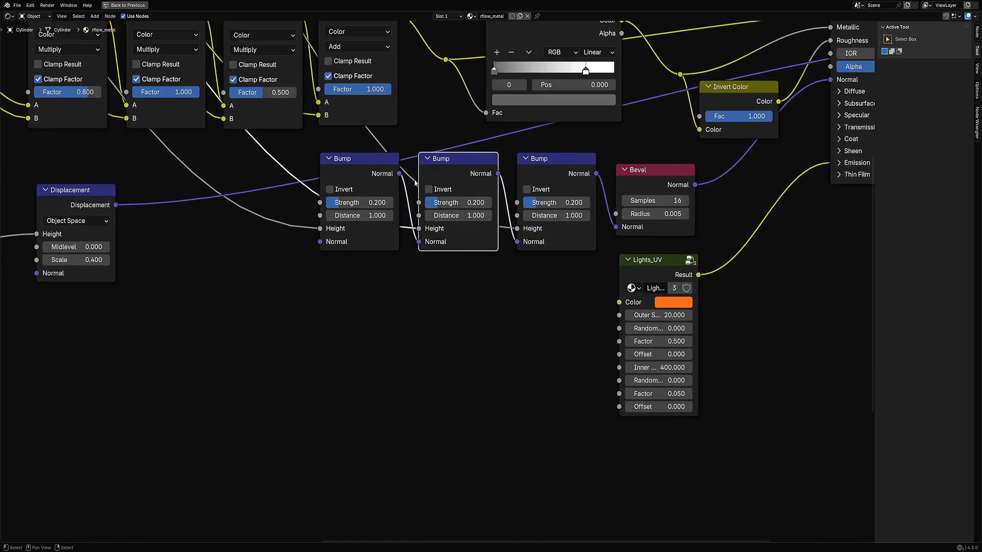
{"action": "middle_click_drag", "start_coordinate": [565, 177], "coordinate": [448, 207]}
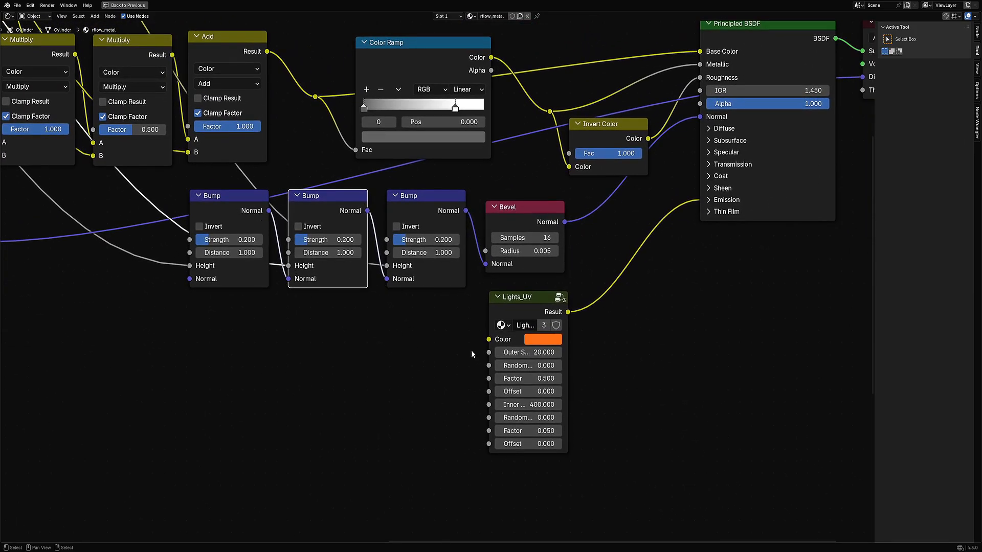
{"action": "middle_click_drag", "start_coordinate": [471, 353], "coordinate": [544, 292]}
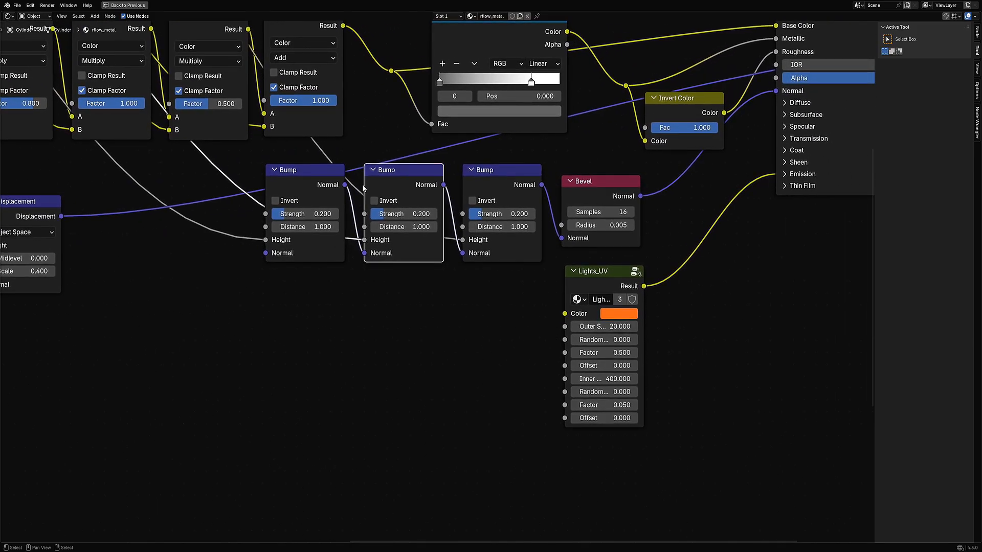
{"action": "key", "text": "shift+a"}
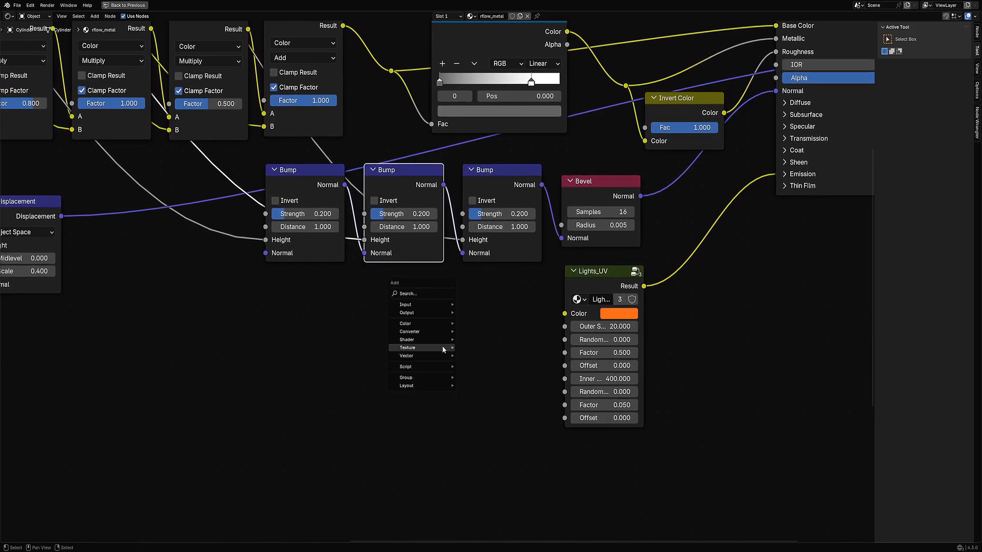
{"action": "mouse_move", "coordinate": [437, 358]}
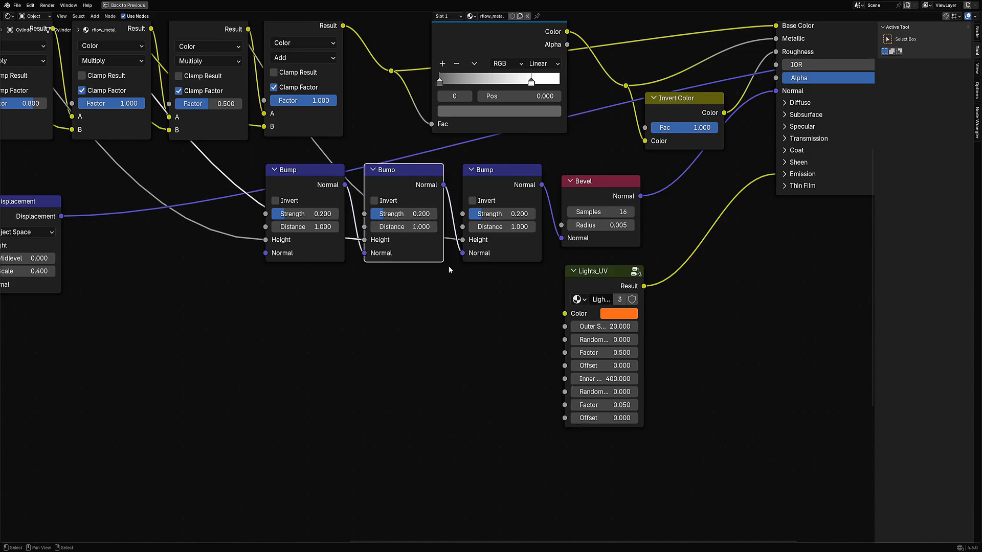
Move the unlinked ringworld_ao texture copy up, nearer to the Displacement node
{"action": "scroll", "coordinate": [450, 303], "scroll_direction": "down", "scroll_amount": 5}
{"action": "middle_click_drag", "start_coordinate": [259, 389], "coordinate": [503, 209]}
{"action": "scroll", "coordinate": [417, 287], "scroll_direction": "down", "scroll_amount": 3}
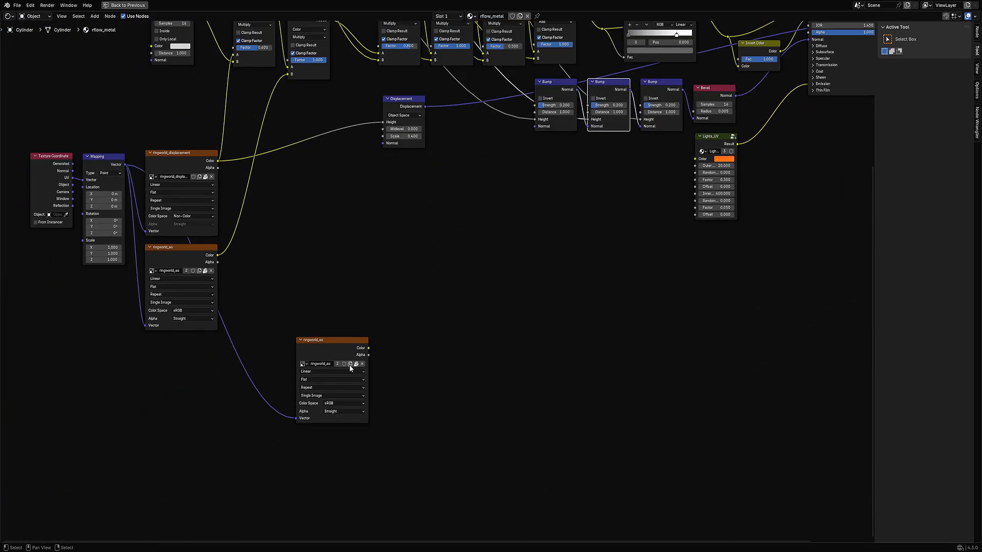
{"action": "left_click_drag", "start_coordinate": [329, 343], "coordinate": [331, 213]}
Add a Normal Map node linking the ringworld_ao copy's Color output to the first Bump node's Normal input
{"action": "middle_click_drag", "start_coordinate": [452, 182], "coordinate": [449, 267]}
{"action": "scroll", "coordinate": [441, 256], "scroll_direction": "up", "scroll_amount": 4}
{"action": "key", "text": "shift+a"}
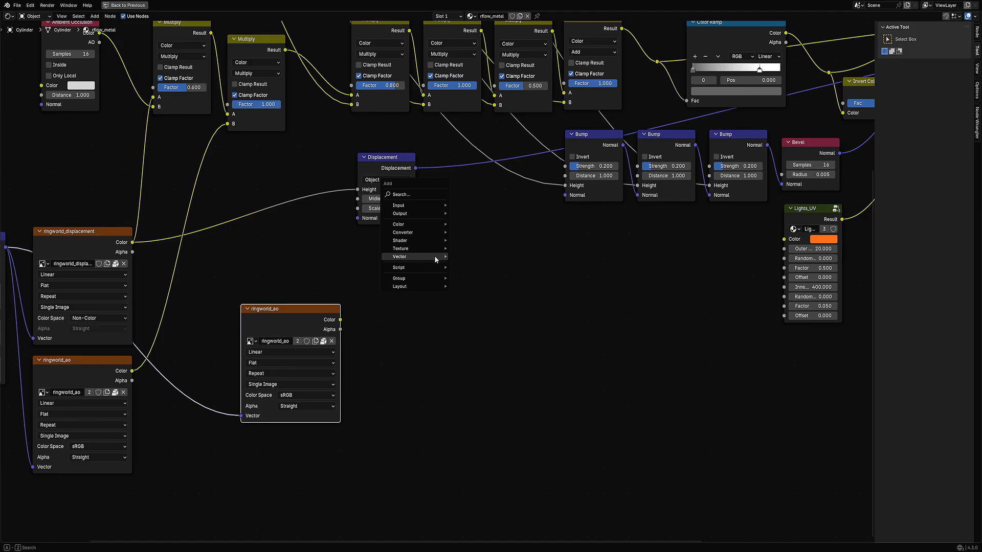
{"action": "mouse_move", "coordinate": [434, 256]}
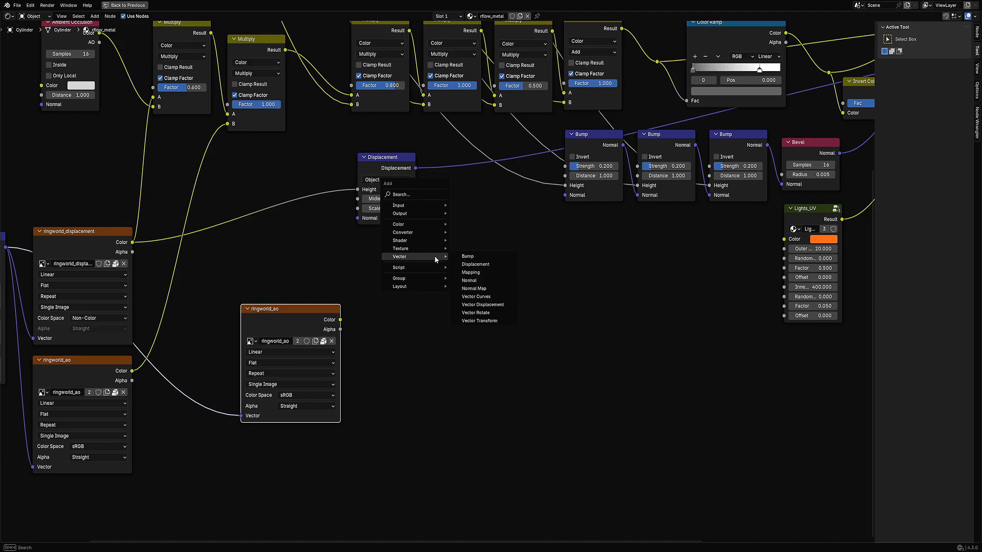
{"action": "left_click", "coordinate": [473, 288]}
{"action": "left_click", "coordinate": [384, 281]}
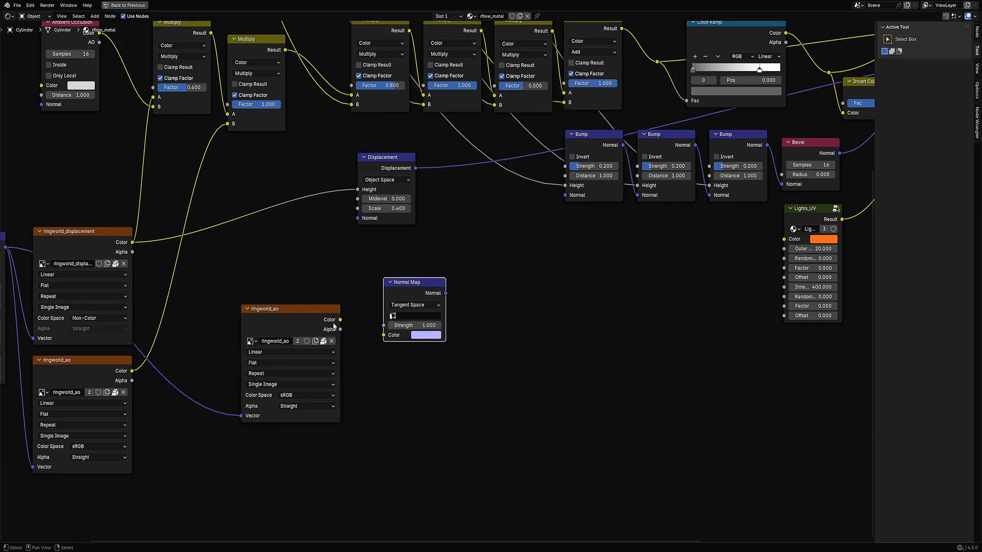
{"action": "left_click_drag", "start_coordinate": [340, 319], "coordinate": [382, 336]}
{"action": "left_click_drag", "start_coordinate": [445, 293], "coordinate": [565, 195]}
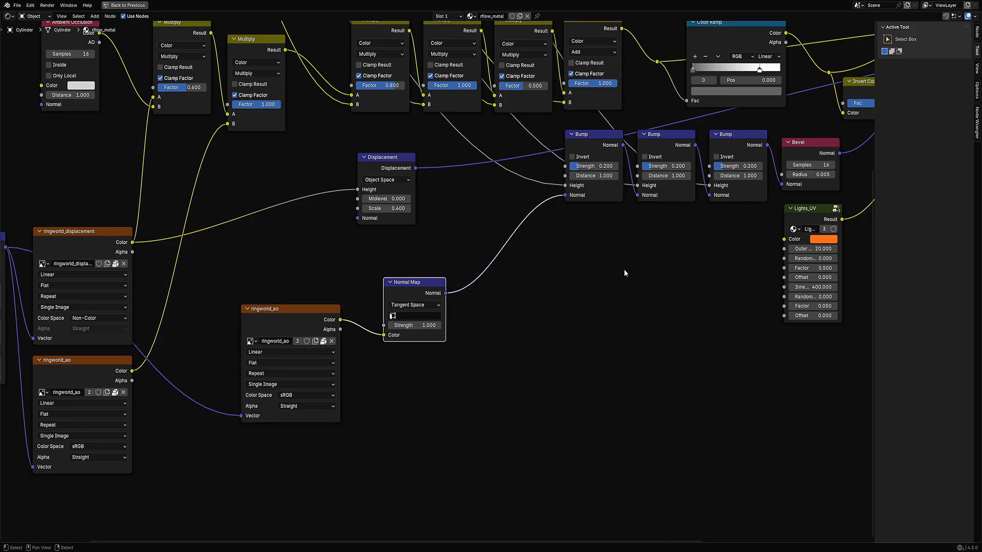
Inspect the ring from several angles in the 3D viewport with Rendered shading
{"action": "scroll", "coordinate": [624, 273], "scroll_direction": "down", "scroll_amount": 2}
{"action": "middle_click_drag", "start_coordinate": [608, 277], "coordinate": [540, 333]}
{"action": "key", "text": "ctrl+space"}
{"action": "key", "text": "z"}
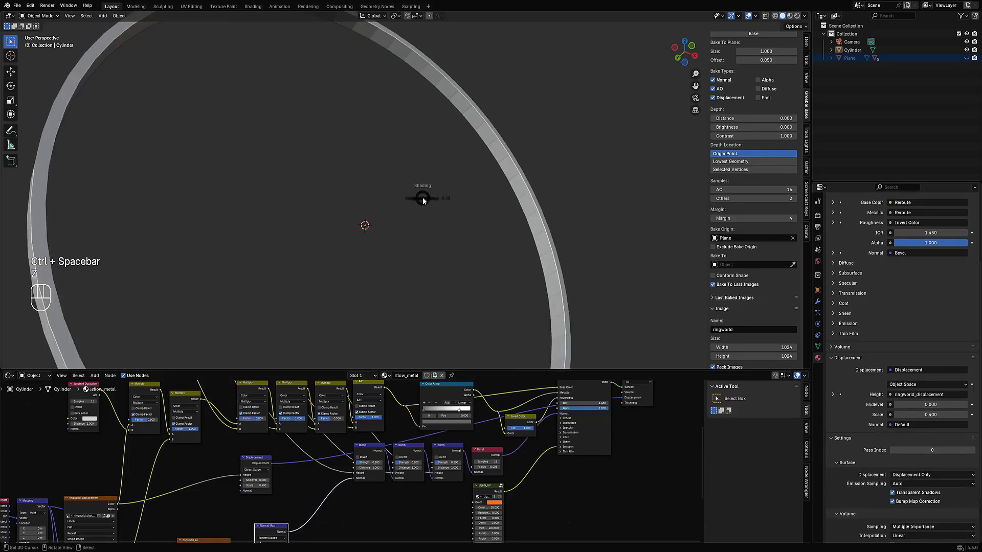
{"action": "left_click", "coordinate": [474, 173]}
{"action": "mouse_move", "coordinate": [474, 164]}
{"action": "middle_mouse_down"}
{"action": "mouse_move", "coordinate": [545, 212]}
{"action": "mouse_move", "coordinate": [572, 206]}
{"action": "mouse_move", "coordinate": [537, 245]}
{"action": "mouse_move", "coordinate": [511, 318]}
{"action": "mouse_move", "coordinate": [510, 254]}
{"action": "mouse_move", "coordinate": [491, 236]}
{"action": "mouse_move", "coordinate": [482, 202]}
{"action": "mouse_move", "coordinate": [438, 217]}
{"action": "mouse_move", "coordinate": [508, 232]}
{"action": "mouse_move", "coordinate": [434, 219]}
{"action": "middle_mouse_up"}
{"action": "middle_click_drag", "start_coordinate": [138, 517], "coordinate": [451, 440]}
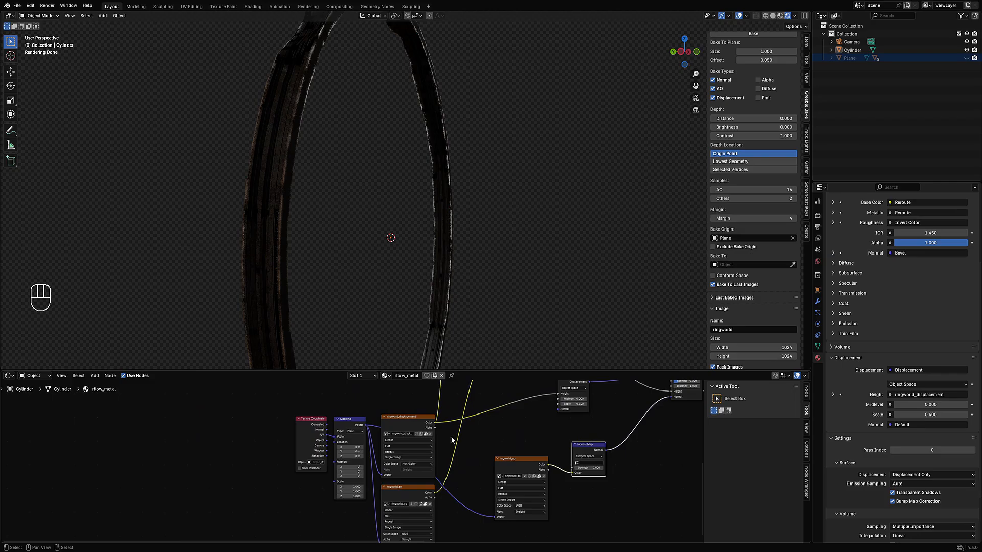
{"action": "middle_click_drag", "start_coordinate": [459, 289], "coordinate": [443, 273]}
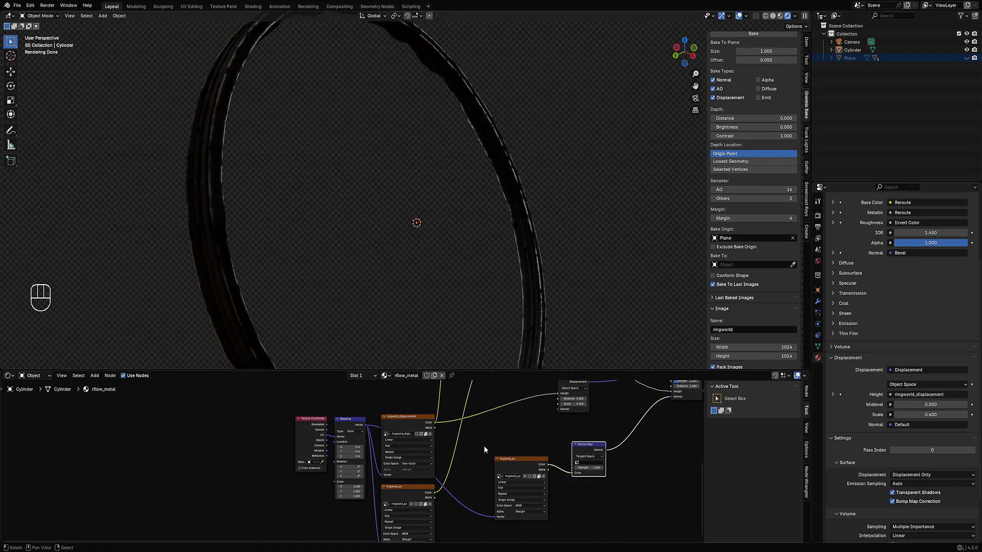
Add a Color Ramp node and insert it on the link from ringworld_displacement's Color to the first Multiply
{"action": "key", "text": "ctrl+space"}
{"action": "middle_click_drag", "start_coordinate": [569, 291], "coordinate": [427, 430]}
{"action": "scroll", "coordinate": [427, 429], "scroll_direction": "up", "scroll_amount": 3}
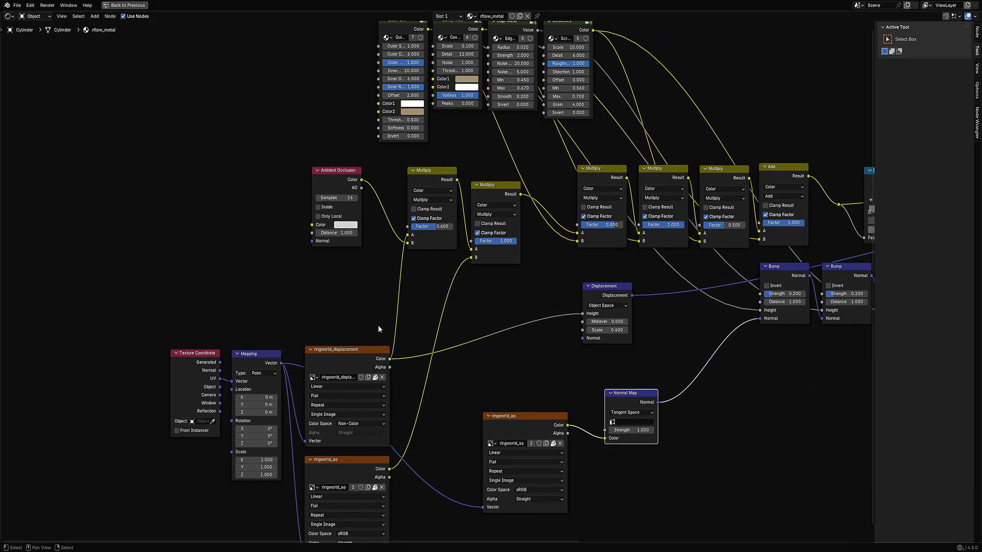
{"action": "left_click", "coordinate": [369, 360]}
{"action": "key", "text": "F3"}
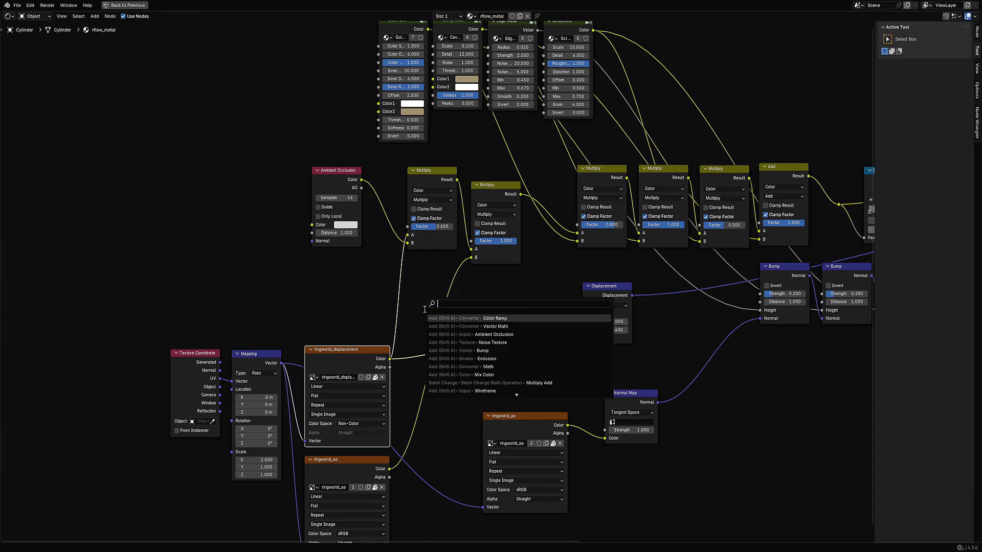
{"action": "type", "text": "colro"}
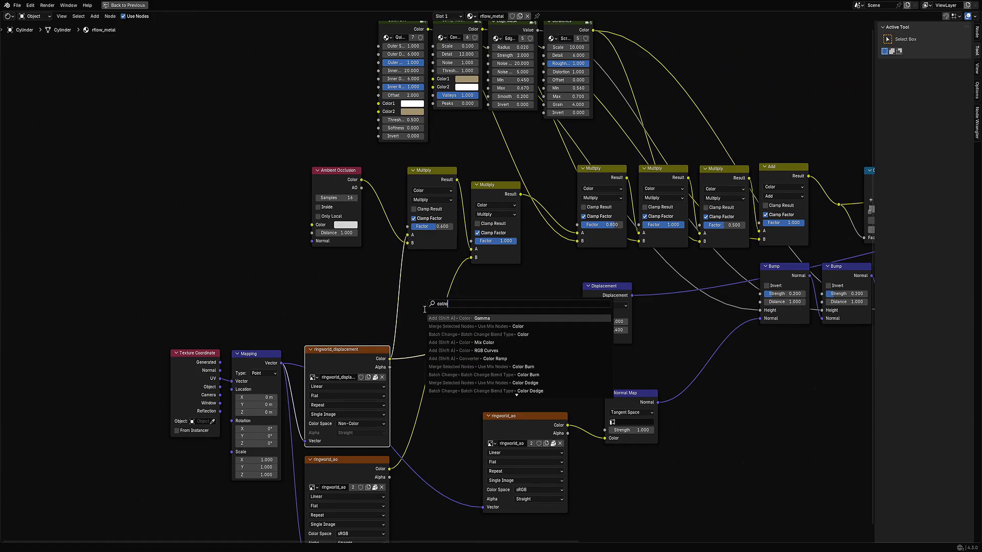
{"action": "key", "text": "BackSpace"}
{"action": "key", "text": "BackSpace"}
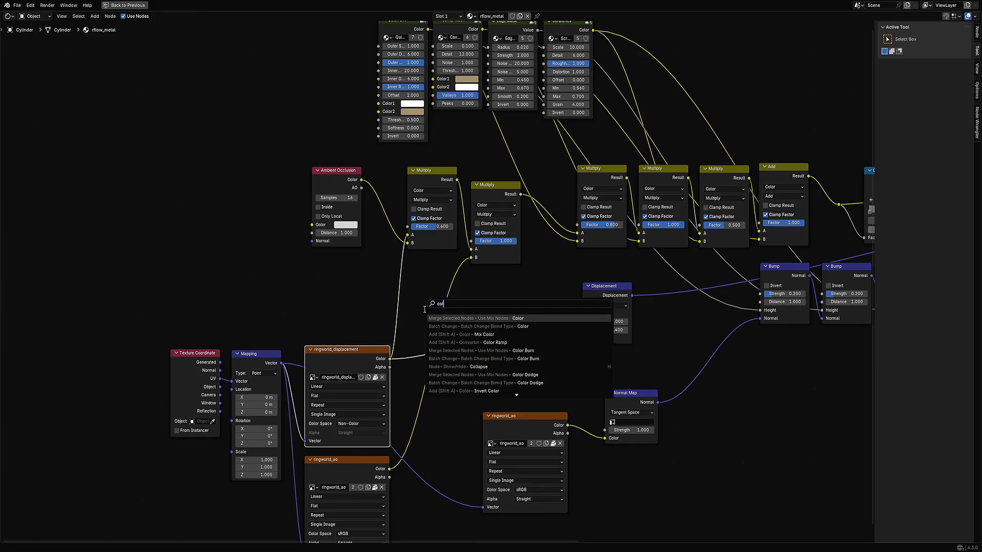
{"action": "type", "text": "or ramp"}
{"action": "key", "text": "Return"}
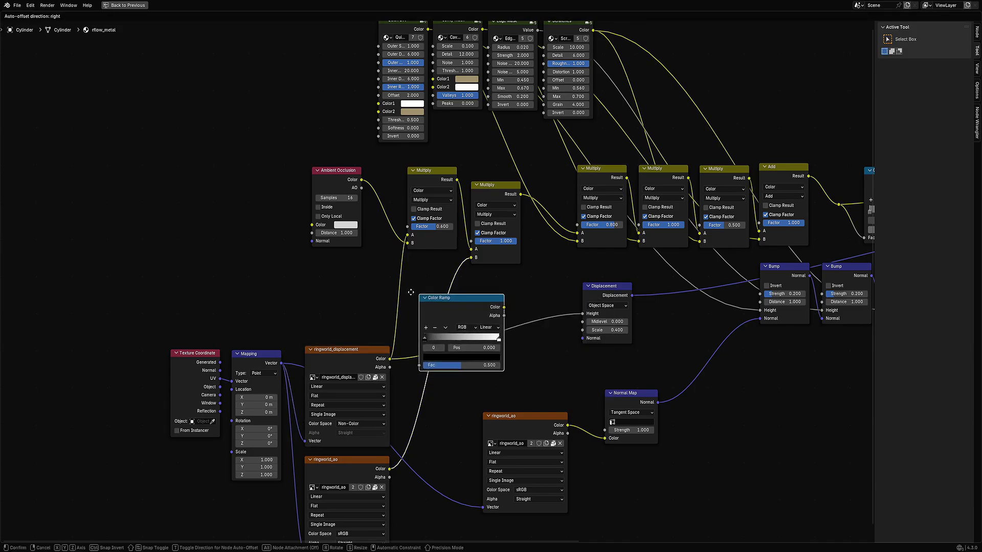
{"action": "left_click", "coordinate": [403, 260]}
Shift Texture Coordinate, Mapping, ringworld_displacement and the ringworld_ao node below it left, and nudge the new Color Ramp left
{"action": "key", "text": "Home"}
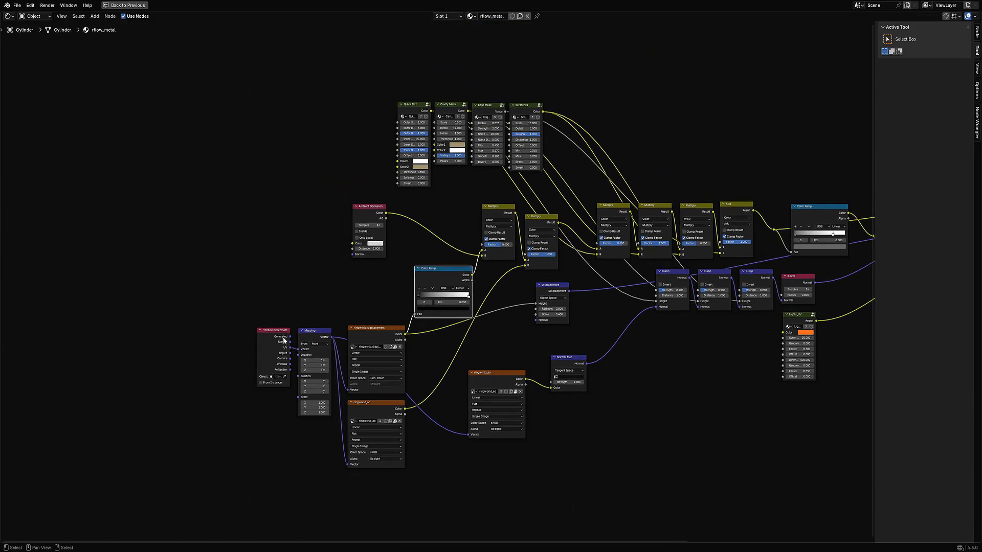
{"action": "left_click_drag", "start_coordinate": [289, 347], "coordinate": [291, 352]}
{"action": "key", "text": "Escape"}
{"action": "left_click_drag", "start_coordinate": [238, 316], "coordinate": [381, 505]}
{"action": "key", "text": "g"}
{"action": "left_click", "coordinate": [365, 437]}
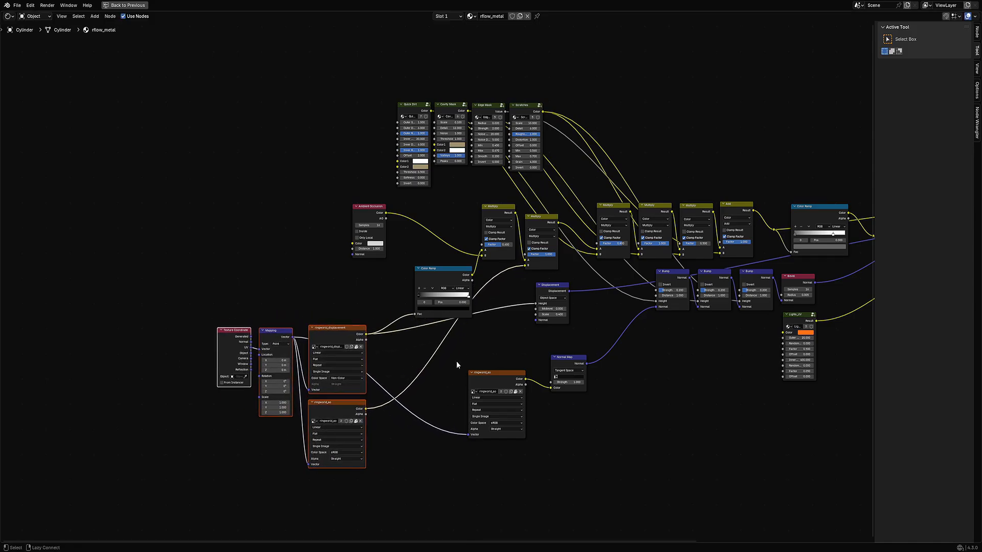
{"action": "scroll", "coordinate": [440, 271], "scroll_direction": "up", "scroll_amount": 2}
{"action": "left_click_drag", "start_coordinate": [440, 264], "coordinate": [427, 266]}
Slide the new Color Ramp's white stop close to its black stop while the rendered ring is in view
{"action": "key", "text": "ctrl+space"}
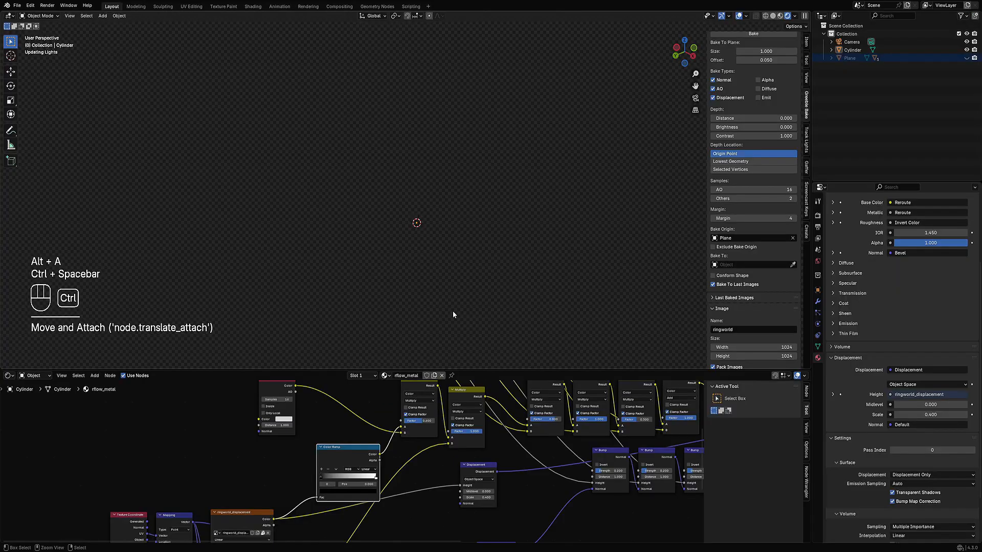
{"action": "middle_click_drag", "start_coordinate": [432, 295], "coordinate": [418, 324]}
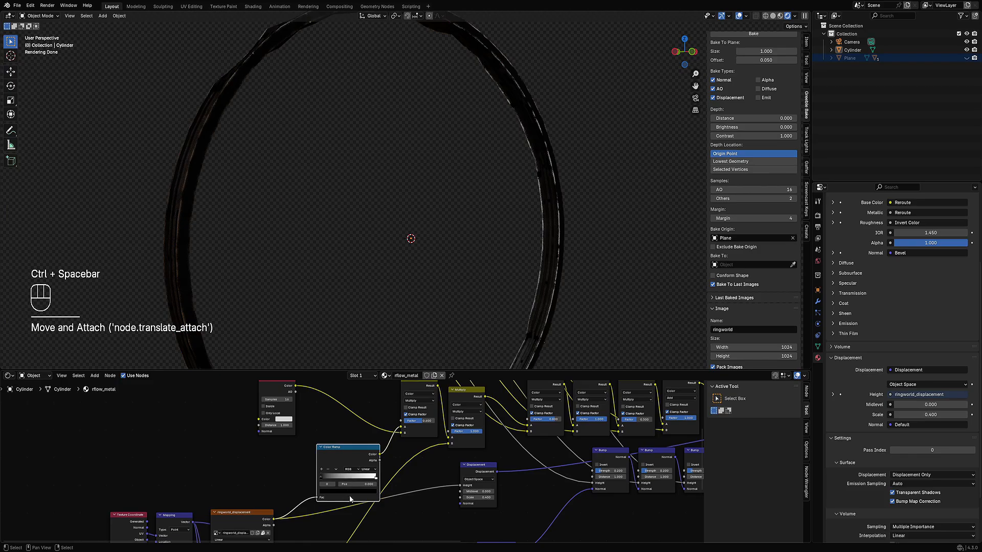
{"action": "left_click", "coordinate": [374, 478]}
{"action": "left_click_drag", "start_coordinate": [374, 479], "coordinate": [329, 479]}
Set the Mapping node's Scale to 2 on X, Y and Z
{"action": "middle_click_drag", "start_coordinate": [286, 506], "coordinate": [299, 420]}
{"action": "scroll", "coordinate": [268, 503], "scroll_direction": "up", "scroll_amount": 4}
{"action": "left_click_drag", "start_coordinate": [279, 404], "coordinate": [280, 420]}
{"action": "type", "text": "2"}
{"action": "key", "text": "Return"}
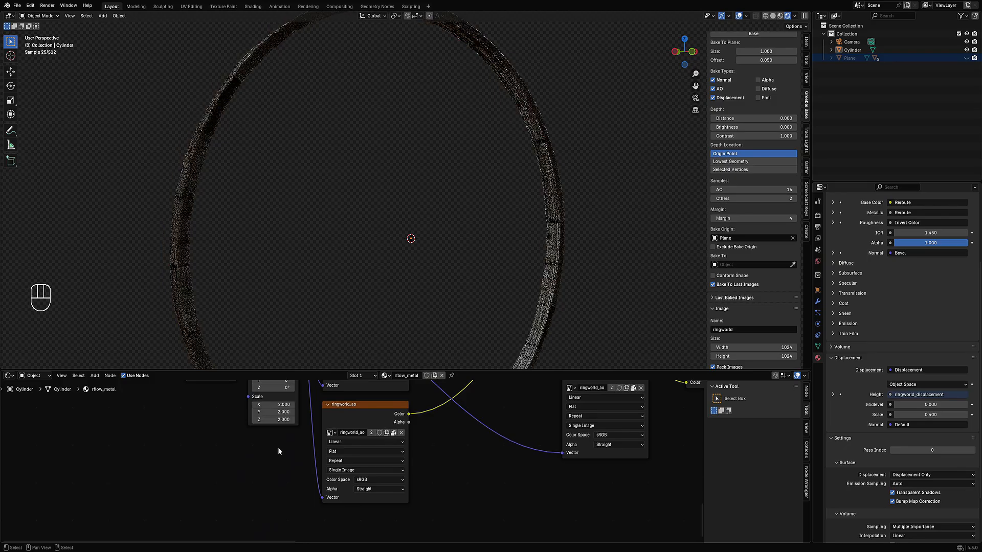
Switch the viewport to Solid shading, maximize it, and enter Edit Mode with edge selection on the ring
{"action": "mouse_move", "coordinate": [412, 274]}
{"action": "middle_mouse_down"}
{"action": "mouse_move", "coordinate": [504, 258]}
{"action": "mouse_move", "coordinate": [421, 262]}
{"action": "middle_mouse_up"}
{"action": "key", "text": "z"}
{"action": "left_click", "coordinate": [466, 262]}
{"action": "key", "text": "ctrl+space"}
{"action": "key", "text": "Tab"}
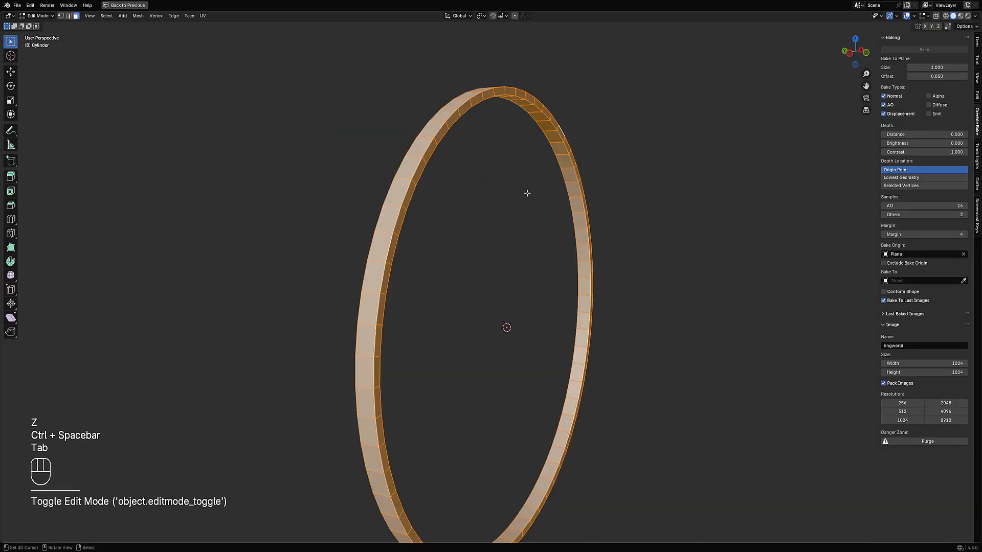
{"action": "key", "text": "2"}
Select the edge loops bordering the ring's inner, outer and side faces and mark them as seams
{"action": "scroll", "coordinate": [475, 329], "scroll_direction": "up", "scroll_amount": 4}
{"action": "key", "text": "alt+a"}
{"action": "left_click", "coordinate": [504, 254], "text": "alt+shift"}
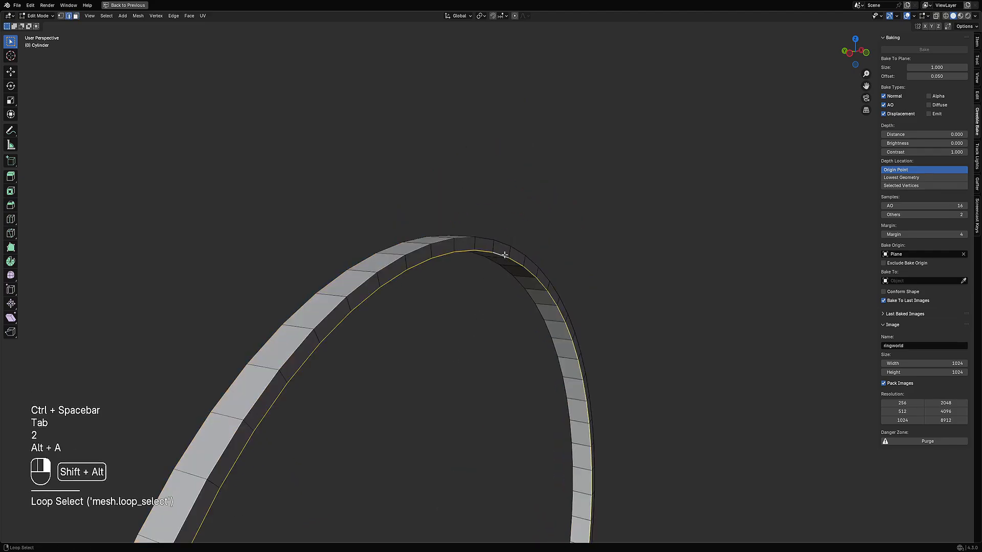
{"action": "middle_click_drag", "start_coordinate": [502, 245], "coordinate": [533, 246]}
{"action": "key", "text": "ctrl+e"}
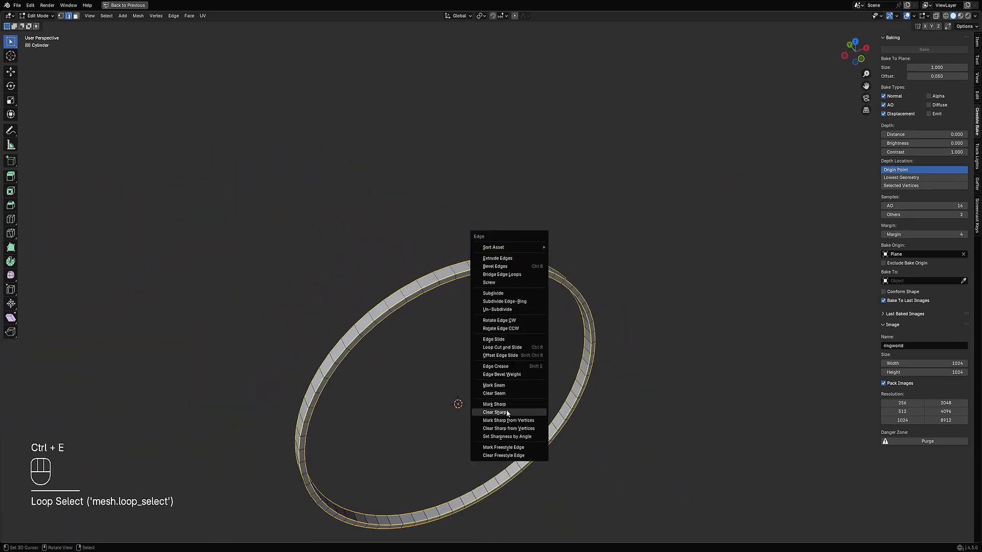
{"action": "key", "text": "alt+a"}
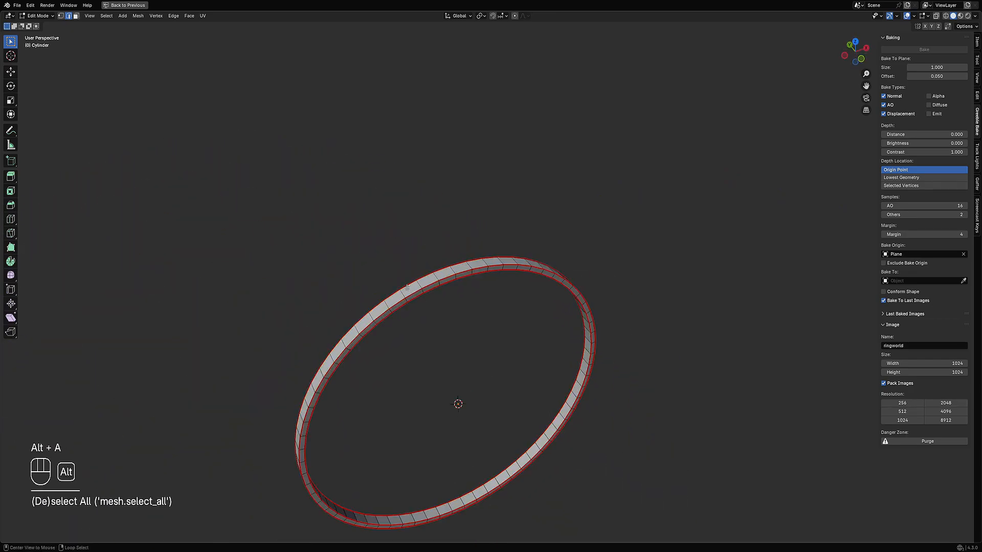
Mark the edges of one cross-section of the ring as a seam
{"action": "middle_click_drag", "start_coordinate": [473, 349], "coordinate": [402, 321], "text": "alt"}
{"action": "right_click", "coordinate": [467, 296], "text": "alt+shift"}
{"action": "middle_click_drag", "start_coordinate": [467, 297], "coordinate": [544, 292]}
{"action": "key", "text": "ctrl+e"}
{"action": "left_click", "coordinate": [544, 292]}
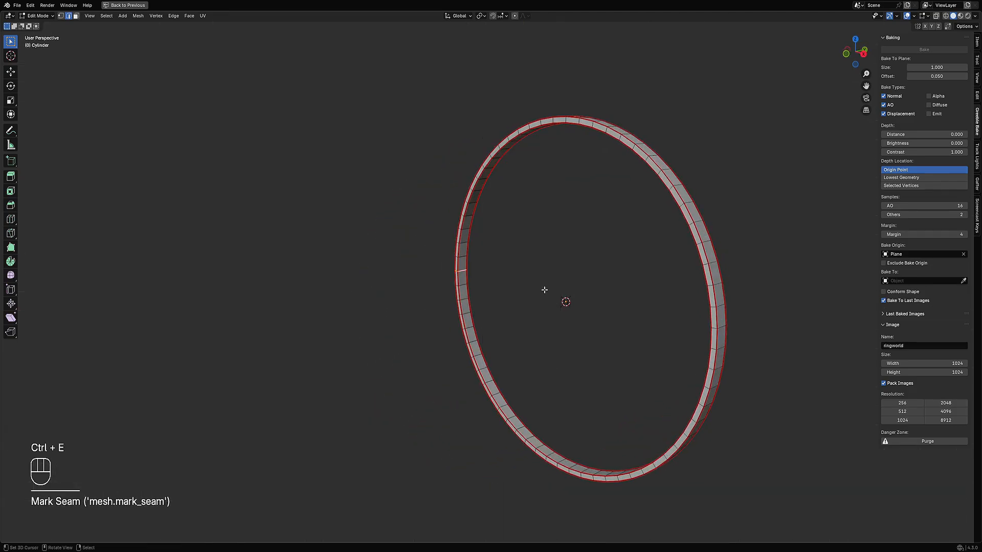
Restore the split layout and change the Shader Editor area to the UV Editor
{"action": "key", "text": "ctrl+space"}
{"action": "left_click", "coordinate": [9, 375]}
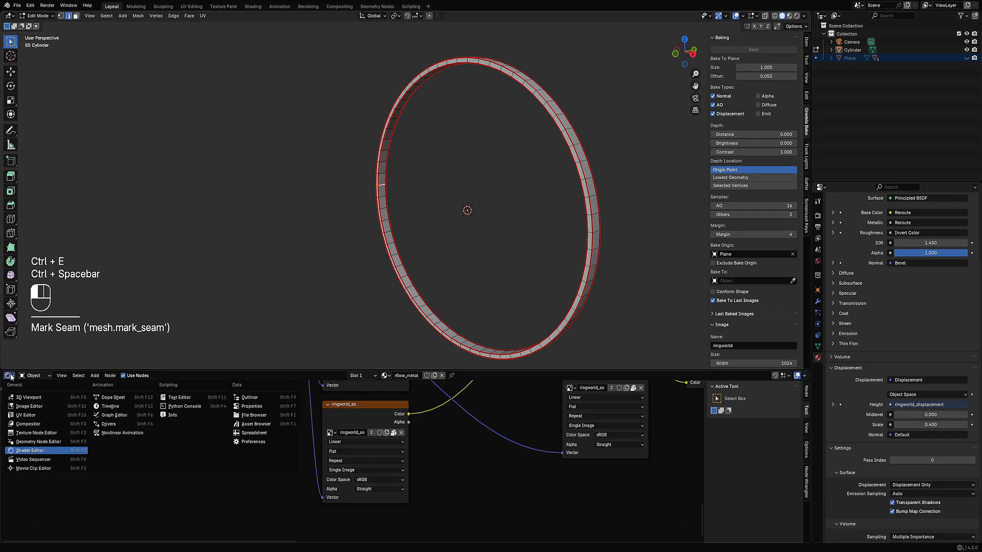
{"action": "left_click", "coordinate": [21, 415]}
Unwrap the entire ring mesh with the Angle Based method and enlarge the UV layout
{"action": "key", "text": "a"}
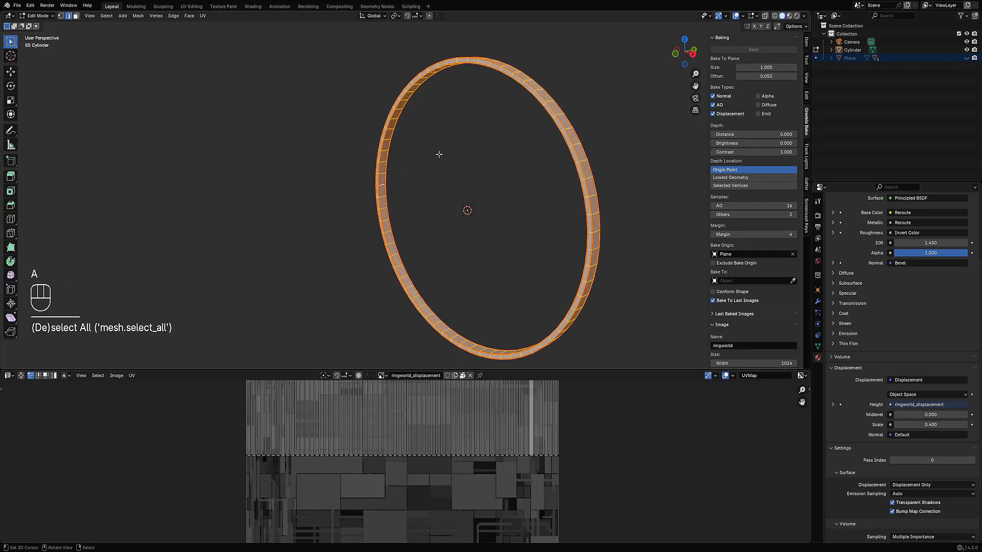
{"action": "key", "text": "u"}
{"action": "mouse_move", "coordinate": [438, 153]}
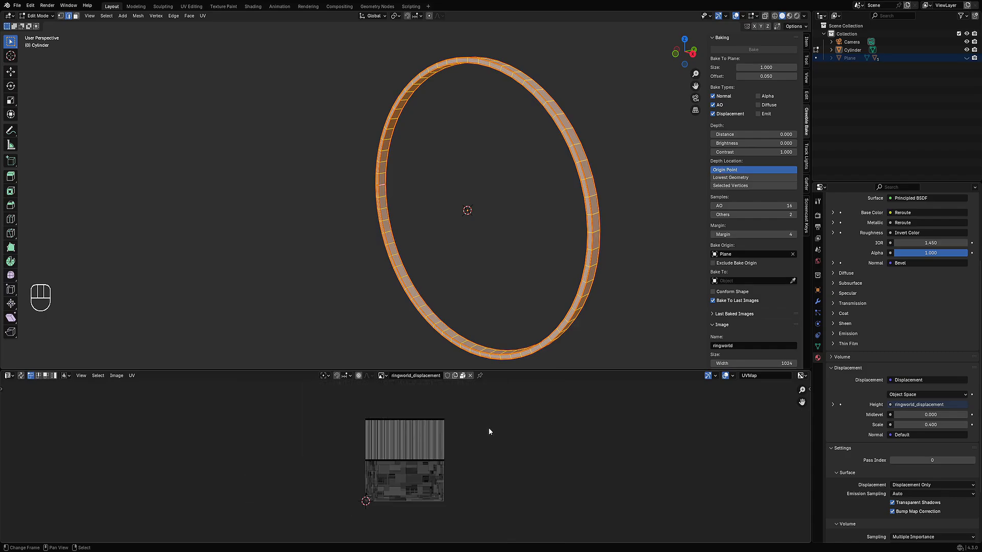
{"action": "key", "text": "a"}
{"action": "key", "text": "u"}
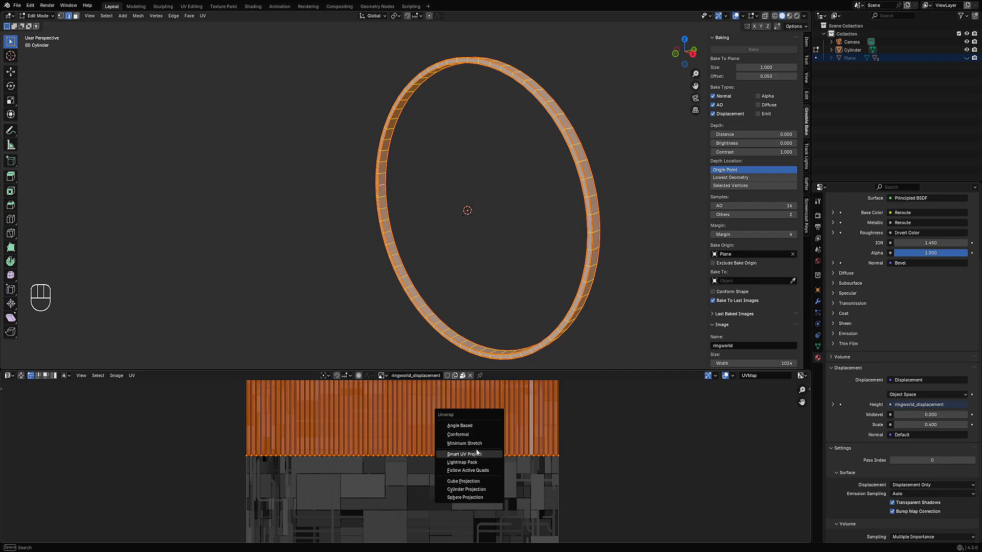
{"action": "left_click", "coordinate": [203, 19]}
{"action": "mouse_move", "coordinate": [209, 28]}
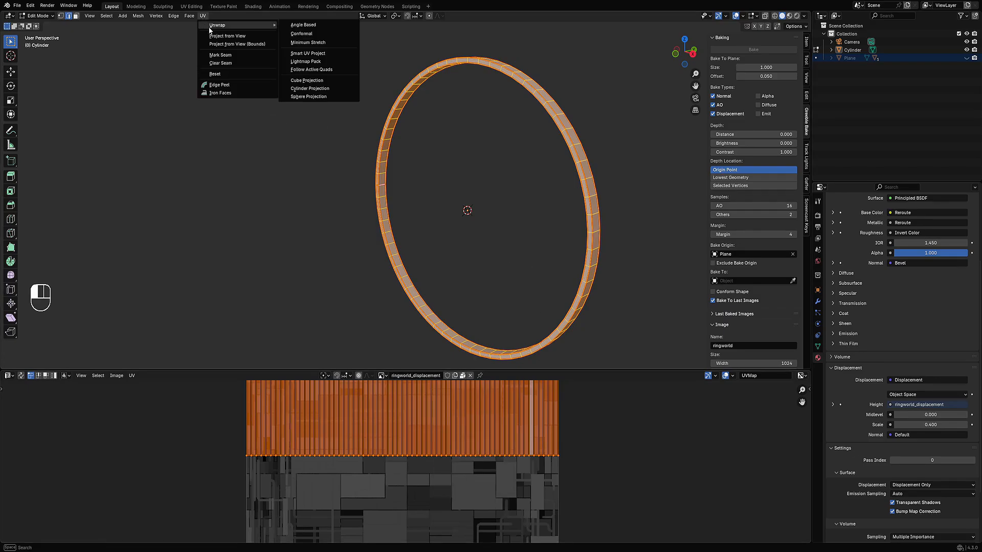
{"action": "left_click", "coordinate": [299, 24]}
{"action": "key", "text": "ctrl+space"}
{"action": "scroll", "coordinate": [384, 324], "scroll_direction": "up", "scroll_amount": 4}
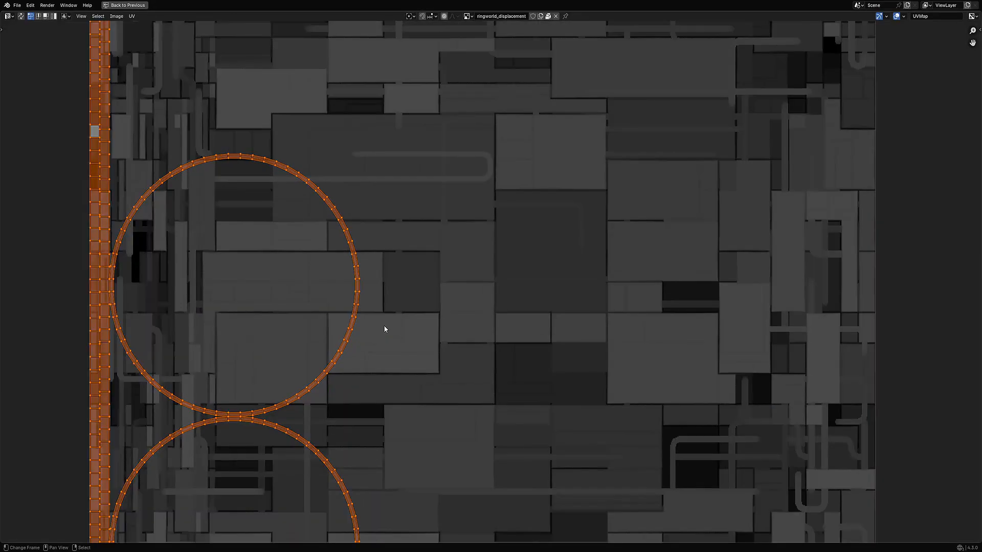
Restore the split layout, return to Object Mode and change the UV Editor area to the Shader Editor
{"action": "middle_click_drag", "start_coordinate": [383, 325], "coordinate": [624, 391]}
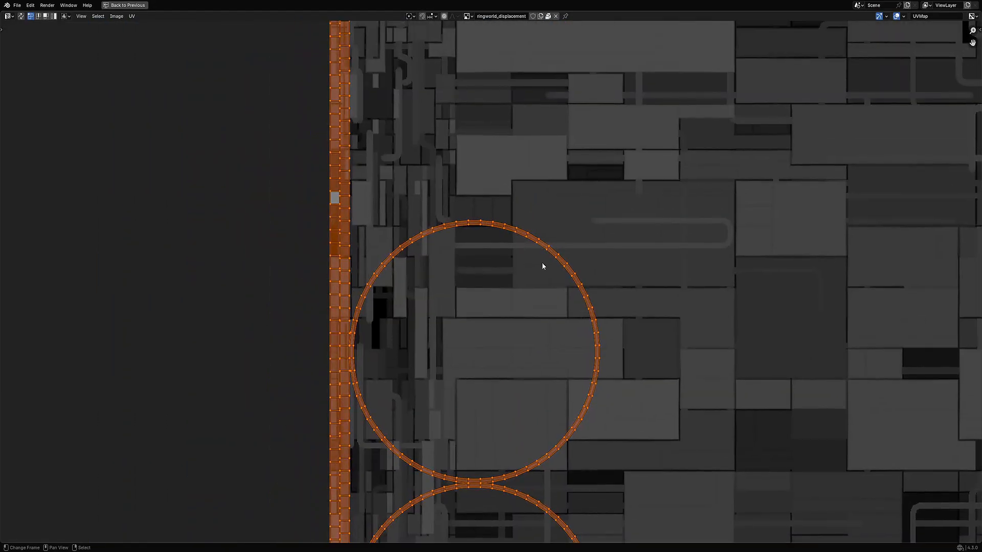
{"action": "scroll", "coordinate": [483, 174], "scroll_direction": "down", "scroll_amount": 3}
{"action": "scroll", "coordinate": [473, 161], "scroll_direction": "up", "scroll_amount": 3}
{"action": "scroll", "coordinate": [480, 214], "scroll_direction": "down", "scroll_amount": 5}
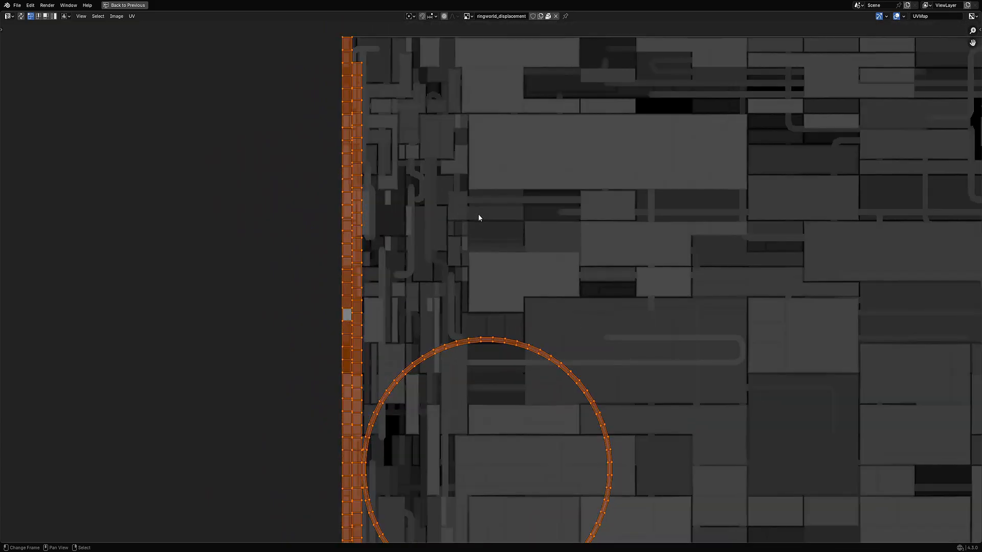
{"action": "key", "text": "ctrl+space"}
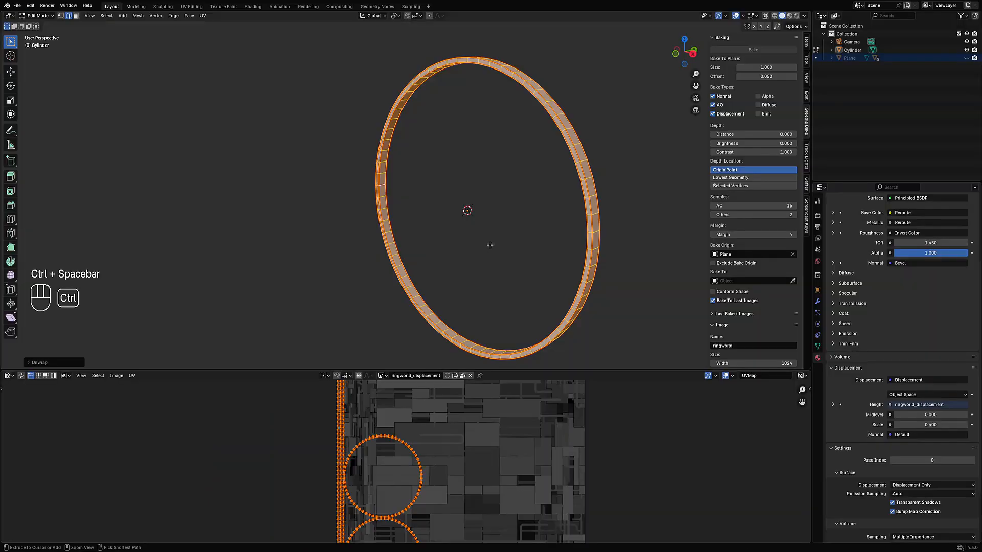
{"action": "key", "text": "Tab"}
{"action": "left_click", "coordinate": [9, 375]}
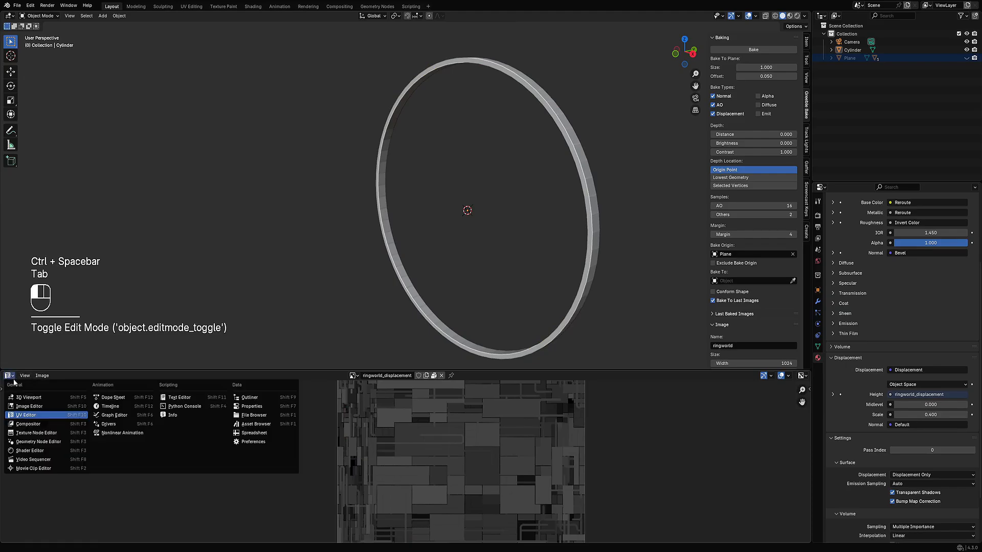
{"action": "left_click", "coordinate": [31, 453]}
Display the ring in rendered shading and examine the displacement along its upper arc from the front
{"action": "key", "text": "z"}
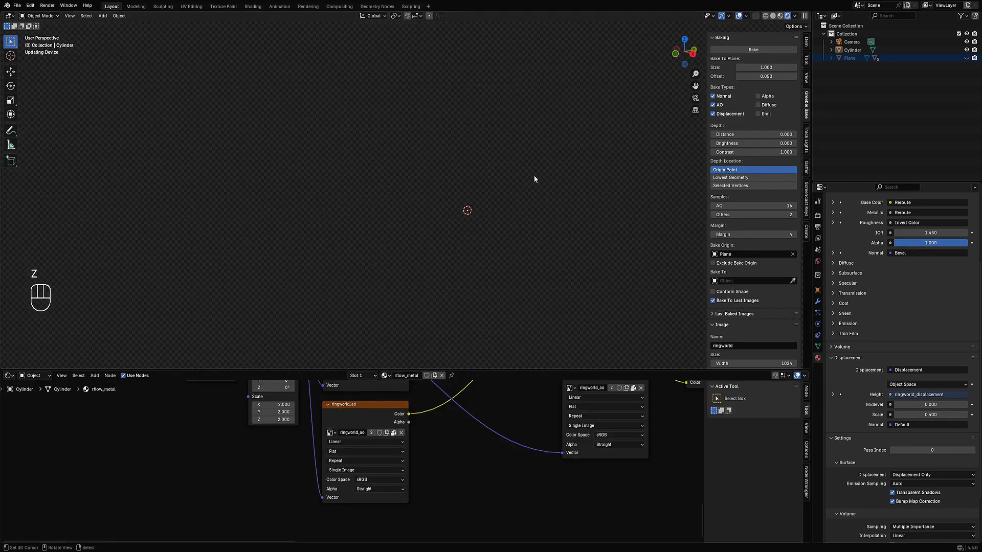
{"action": "middle_click_drag", "start_coordinate": [431, 241], "coordinate": [523, 234]}
{"action": "key", "text": "Tab"}
{"action": "key", "text": "Tab"}
{"action": "middle_click_drag", "start_coordinate": [510, 183], "coordinate": [464, 268], "text": "shift"}
{"action": "scroll", "coordinate": [464, 268], "scroll_direction": "up", "scroll_amount": 5}
{"action": "key", "text": "Tab"}
{"action": "key", "text": "Tab"}
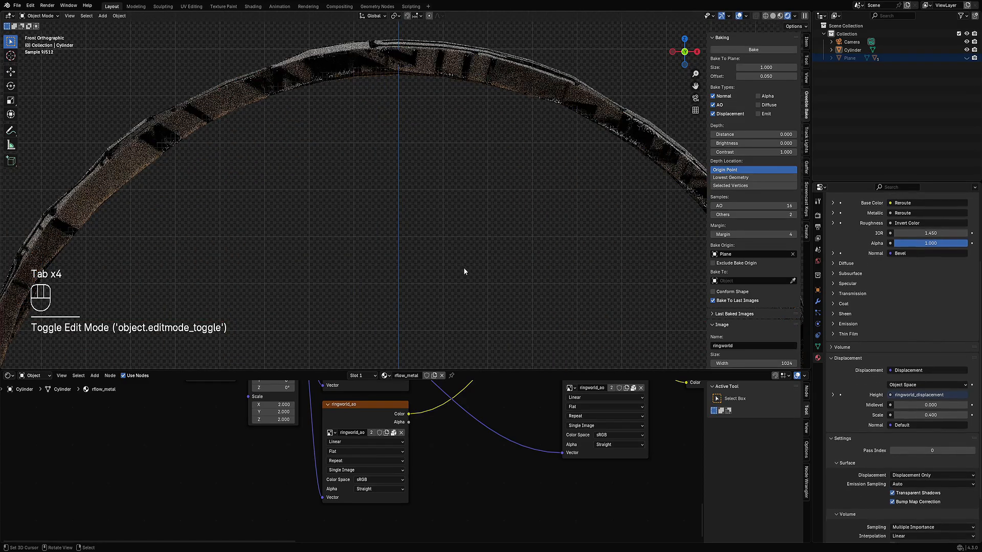
Set the Mapping node's X, Y and Z scale to 16 in the rflow_metal material
{"action": "left_click_drag", "start_coordinate": [280, 404], "coordinate": [280, 420]}
{"action": "type", "text": "16"}
{"action": "key", "text": "Return"}
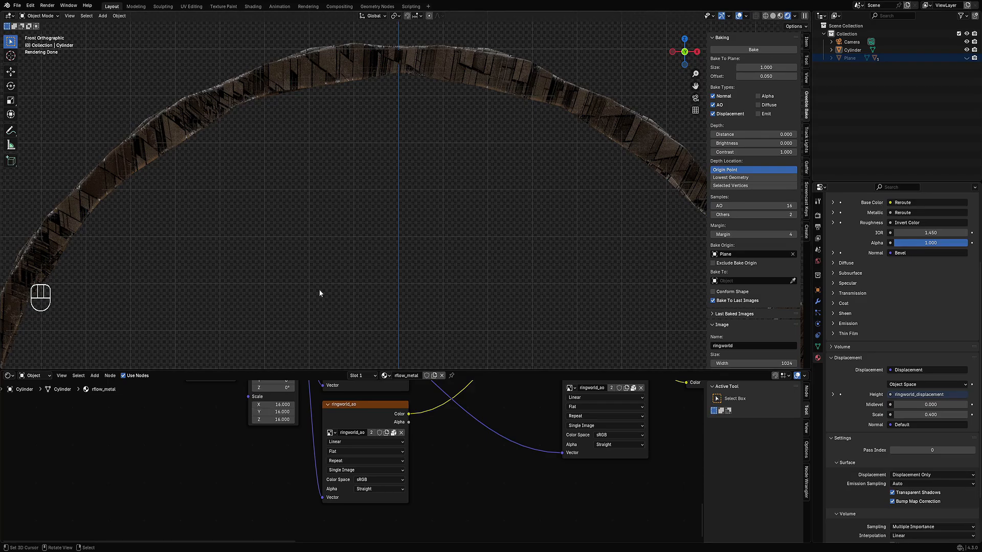
{"action": "middle_click_drag", "start_coordinate": [394, 175], "coordinate": [471, 132]}
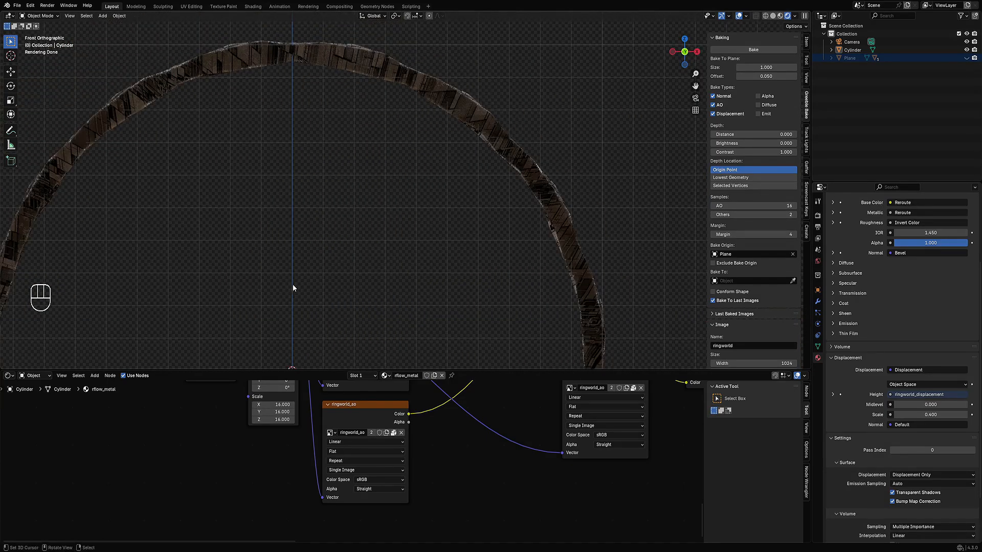
Change the Shader Editor area to the UV Editor, enter Edit Mode on the ring and deselect all its UVs
{"action": "left_click", "coordinate": [9, 376]}
{"action": "left_click", "coordinate": [46, 449]}
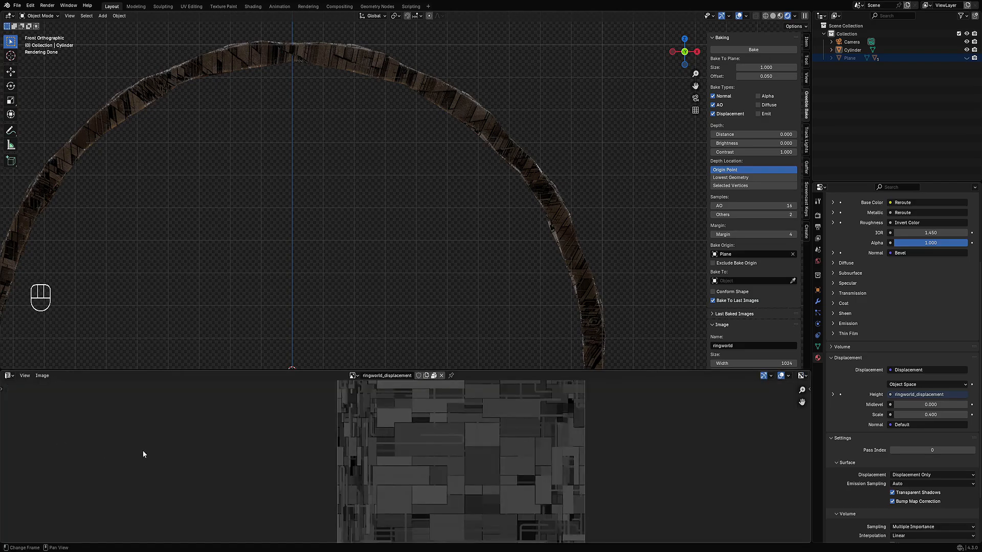
{"action": "key", "text": "Tab"}
{"action": "key", "text": "alt+a"}
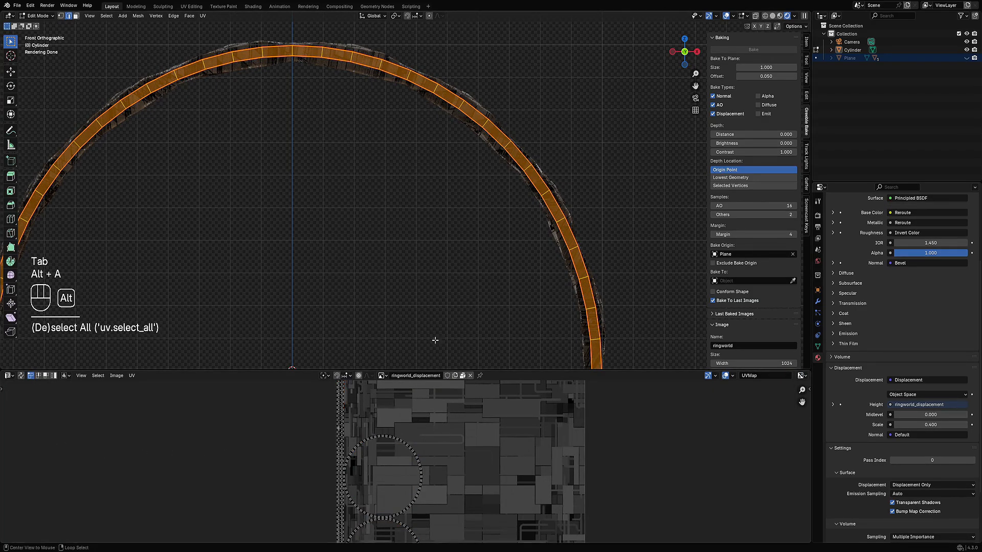
Select the entire ring mesh and unwrap it with the Conformal method
{"action": "key", "text": "z"}
{"action": "middle_click_drag", "start_coordinate": [413, 200], "coordinate": [425, 169]}
{"action": "key", "text": "a"}
{"action": "key", "text": "u"}
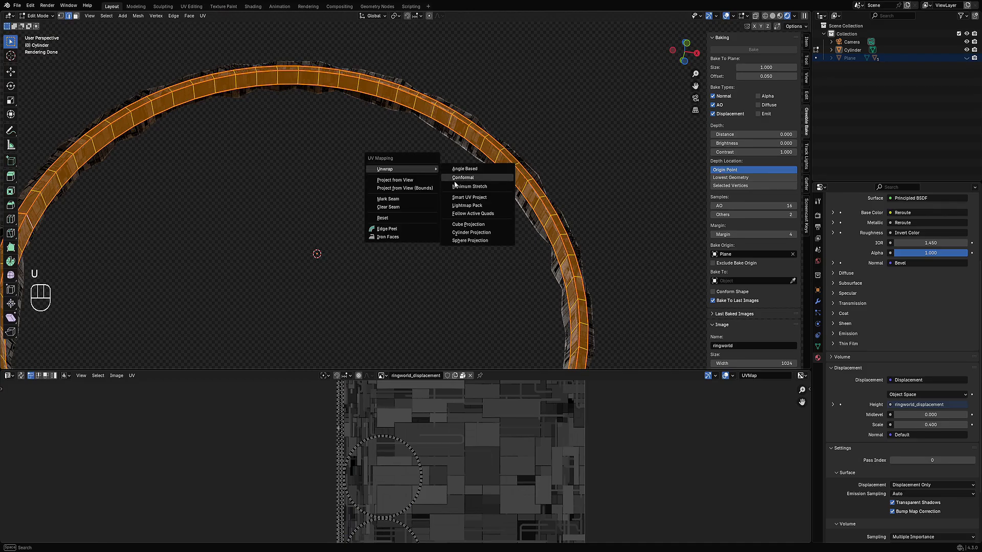
{"action": "left_click", "coordinate": [451, 178]}
{"action": "scroll", "coordinate": [385, 195], "scroll_direction": "down", "scroll_amount": 4}
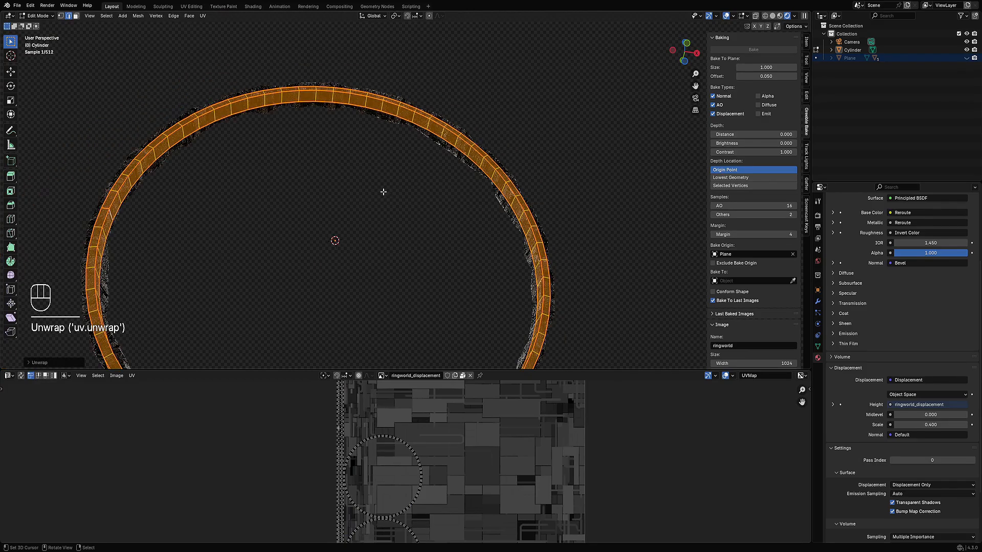
{"action": "key", "text": "u"}
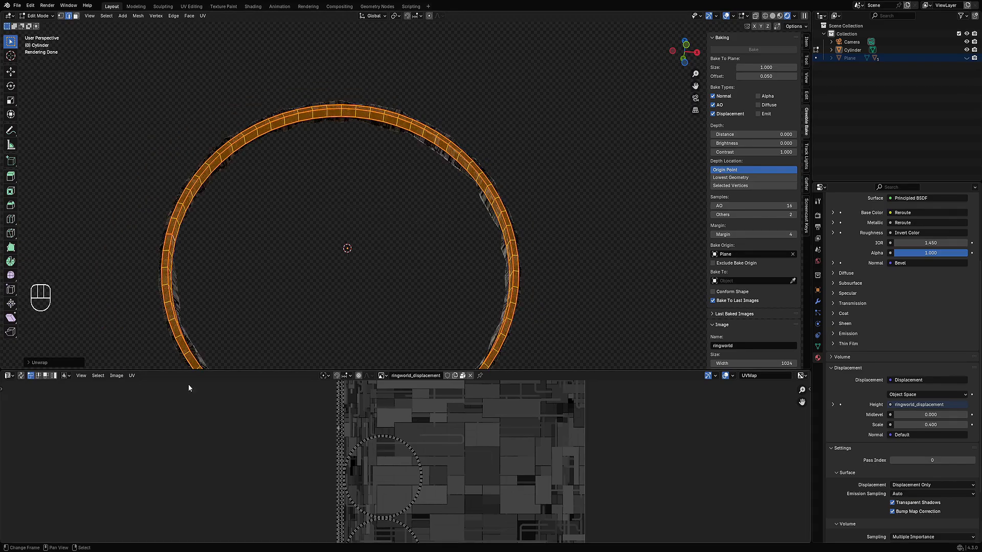
Try to unwrap the ring's UVs in the UV Editor with the Minimum Stretch method
{"action": "left_click", "coordinate": [131, 375]}
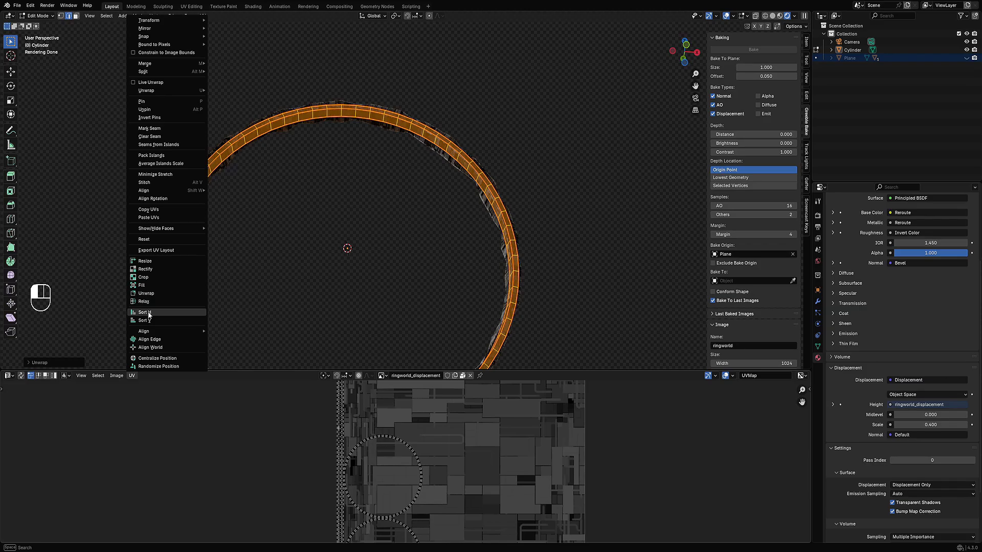
{"action": "mouse_move", "coordinate": [158, 192]}
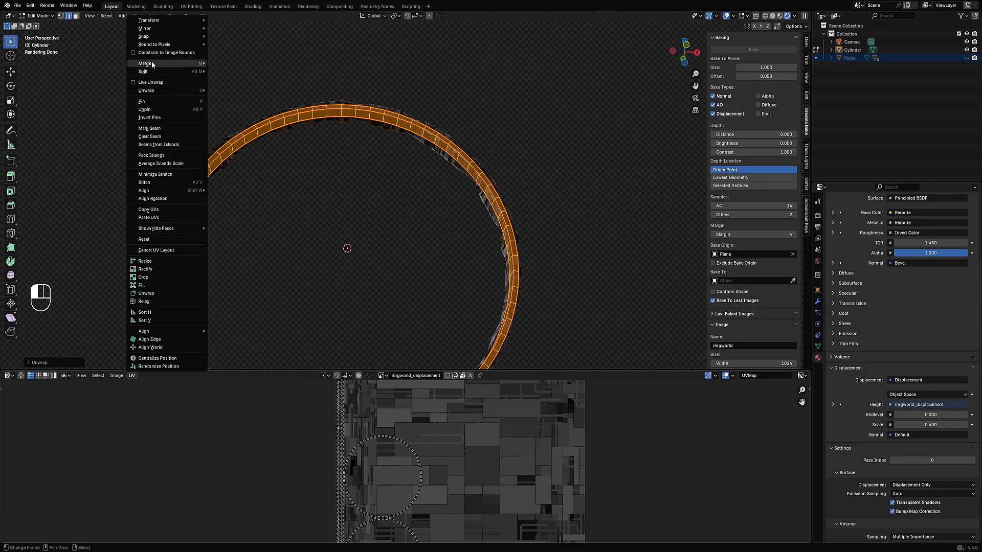
{"action": "mouse_move", "coordinate": [149, 92]}
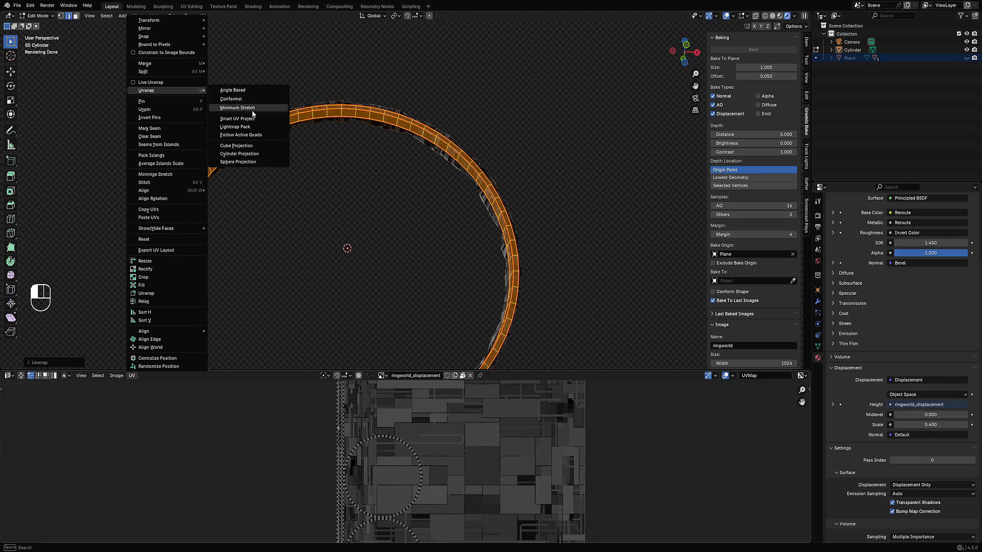
{"action": "left_click", "coordinate": [253, 108]}
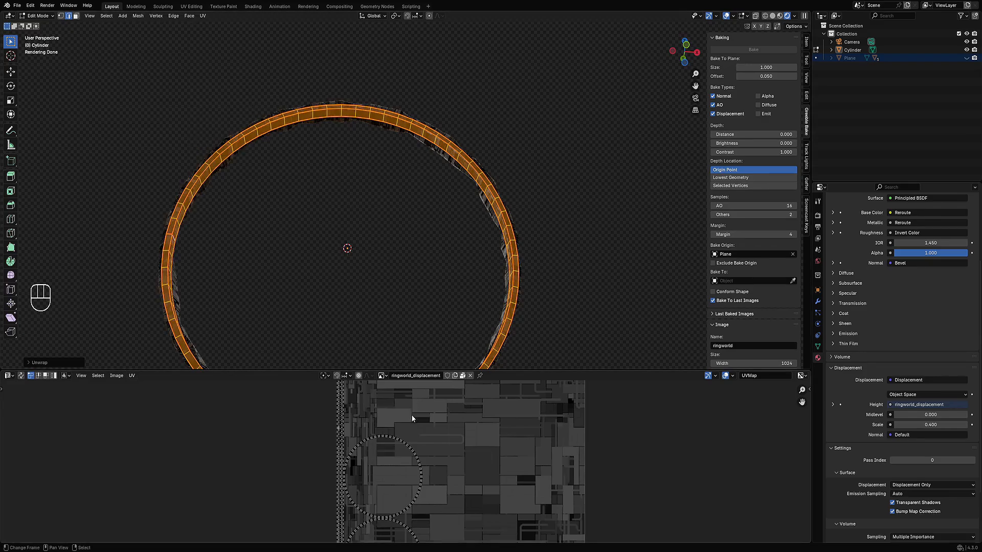
Show the ring in solid shading, clear the mesh selection and switch to edge selection
{"action": "scroll", "coordinate": [409, 418], "scroll_direction": "up", "scroll_amount": 3}
{"action": "key", "text": "z"}
{"action": "left_click", "coordinate": [398, 198]}
{"action": "key", "text": "alt+a"}
{"action": "mouse_move", "coordinate": [394, 191]}
{"action": "middle_mouse_down"}
{"action": "mouse_move", "coordinate": [460, 114]}
{"action": "mouse_move", "coordinate": [408, 136]}
{"action": "middle_mouse_up"}
{"action": "key", "text": "2"}
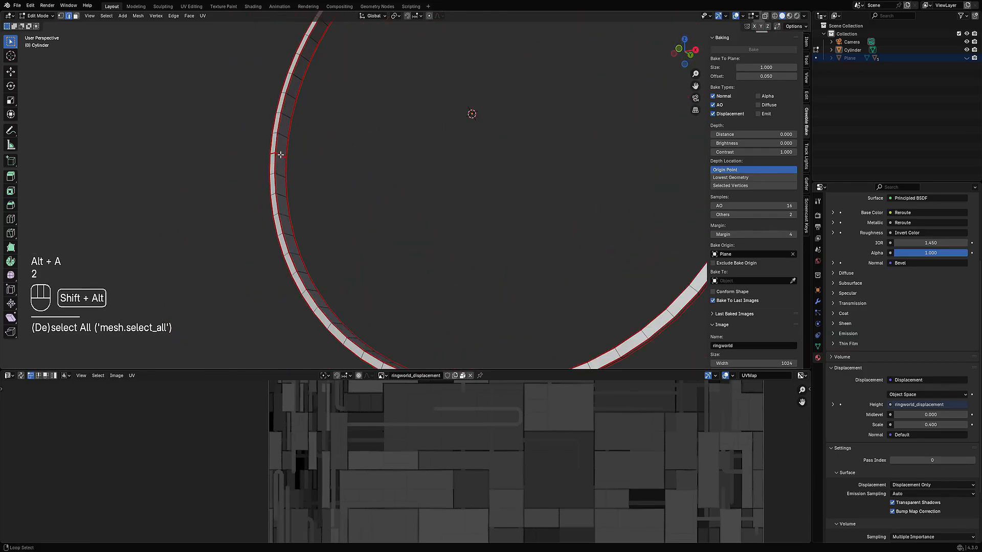
{"action": "left_click", "coordinate": [280, 155], "text": "alt+shift"}
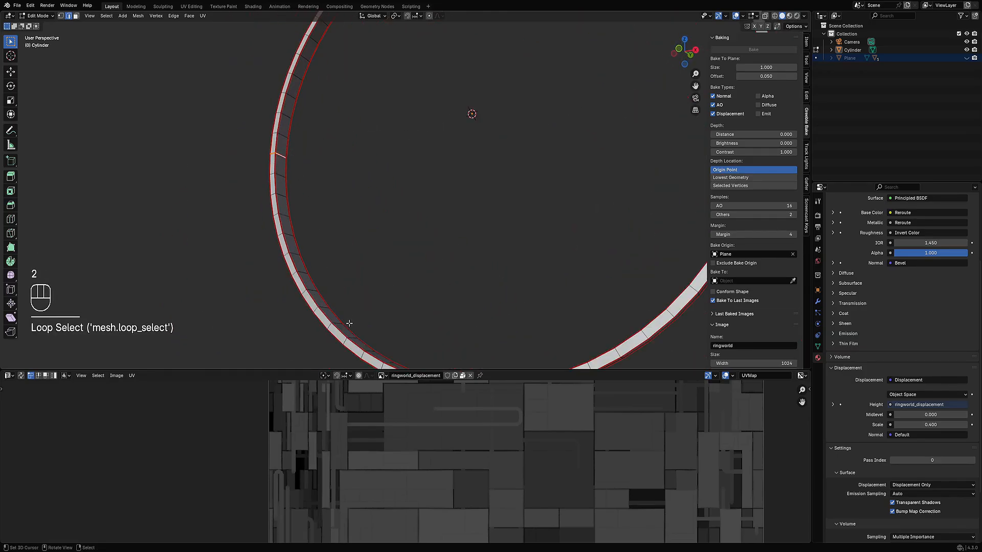
{"action": "middle_click_drag", "start_coordinate": [348, 324], "coordinate": [524, 261]}
{"action": "key", "text": "alt+a"}
{"action": "key", "text": "a"}
{"action": "key", "text": "alt+a"}
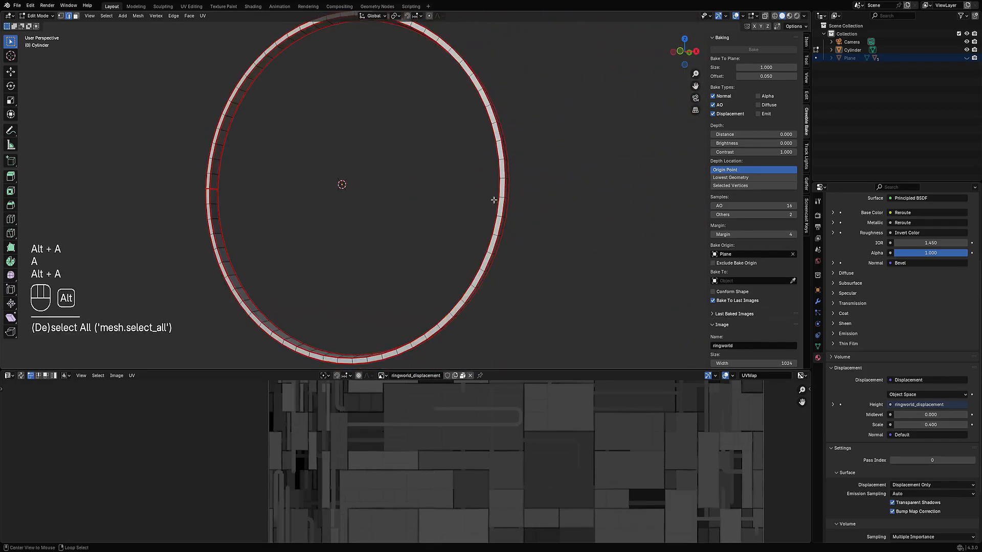
Mark the cross-section edge loop on the side of the ring opposite the existing cut as a seam
{"action": "middle_click_drag", "start_coordinate": [493, 200], "coordinate": [580, 205], "text": "alt"}
{"action": "left_click", "coordinate": [520, 189], "text": "alt"}
{"action": "key", "text": "ctrl+e"}
{"action": "left_click", "coordinate": [544, 186]}
Try unwrapping the entire ring with the Conformal method, inspect the enlarged UV layout and undo the unwrap
{"action": "key", "text": "a"}
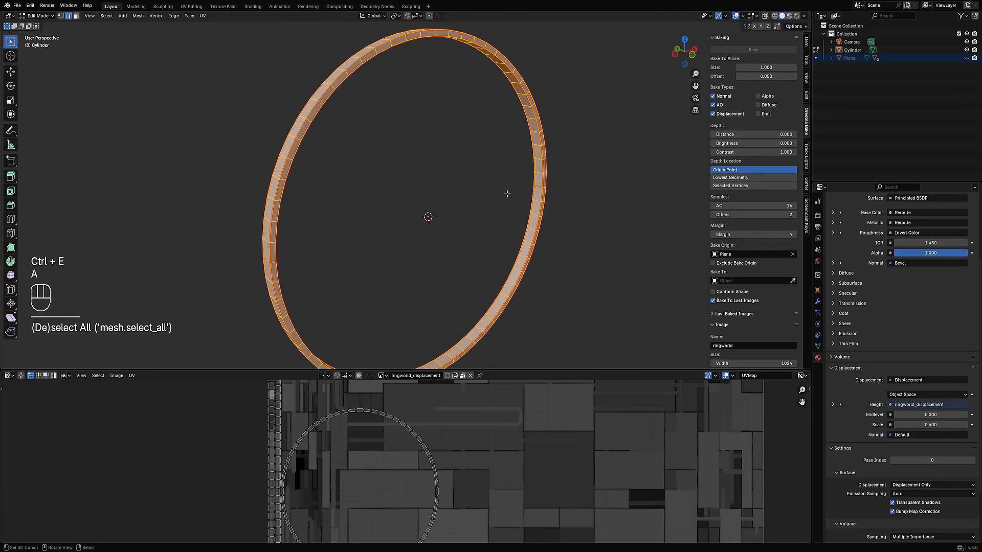
{"action": "key", "text": "u"}
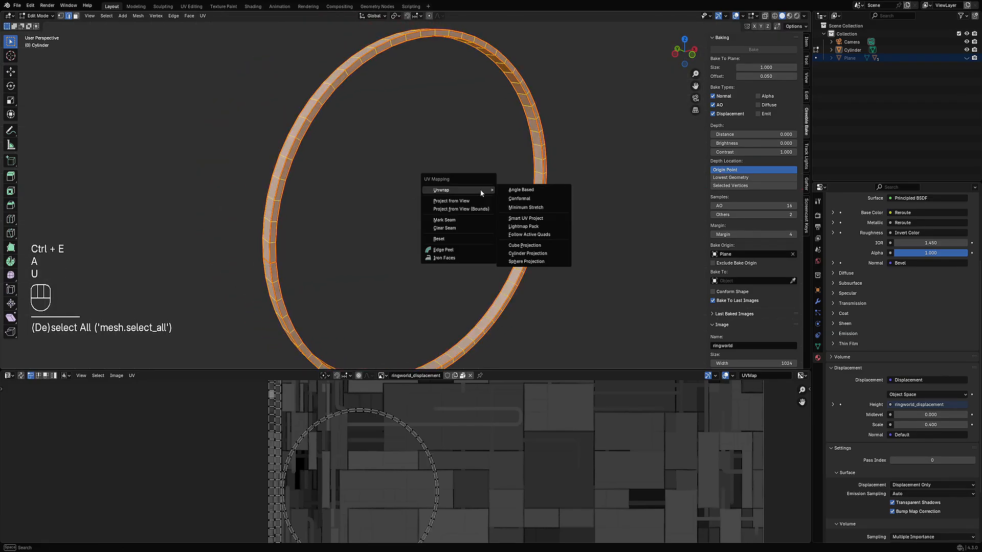
{"action": "left_click", "coordinate": [518, 198]}
{"action": "key", "text": "ctrl+space"}
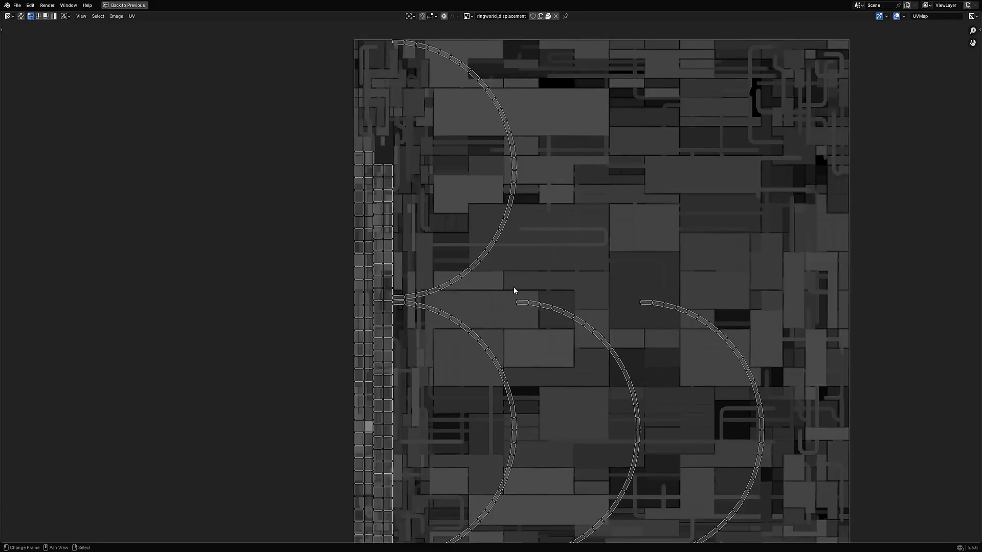
{"action": "key", "text": "ctrl+z"}
{"action": "key", "text": "ctrl+space"}
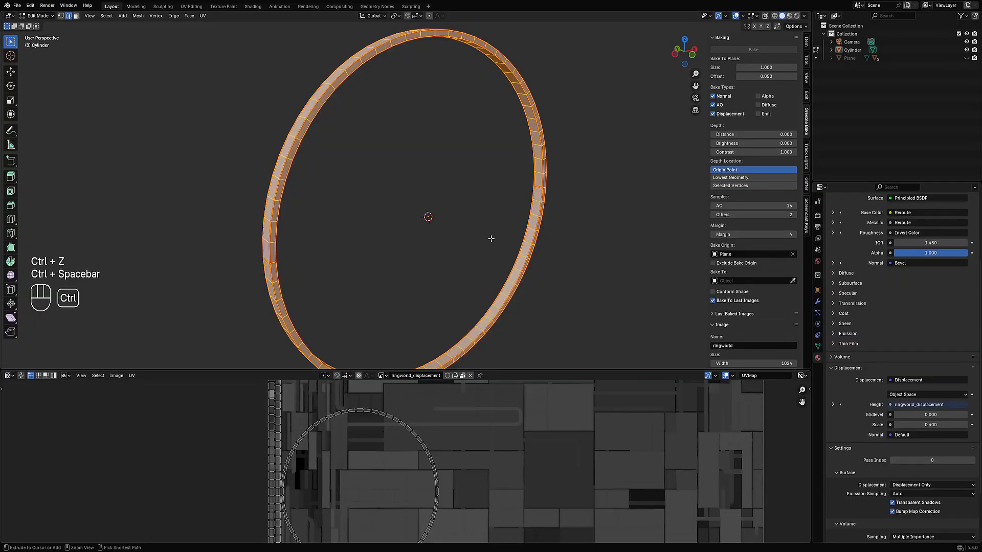
Select the entire ring mesh and maximize the UV Editor around its UV layout
{"action": "key", "text": "ctrl+space"}
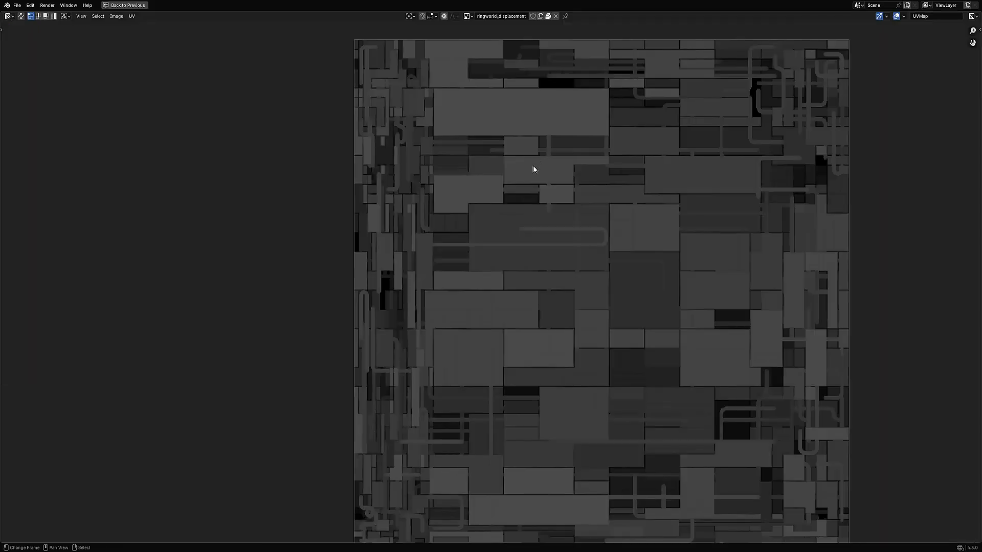
{"action": "key", "text": "ctrl+space"}
{"action": "key", "text": "a"}
{"action": "key", "text": "ctrl+space"}
{"action": "scroll", "coordinate": [536, 298], "scroll_direction": "up", "scroll_amount": 2}
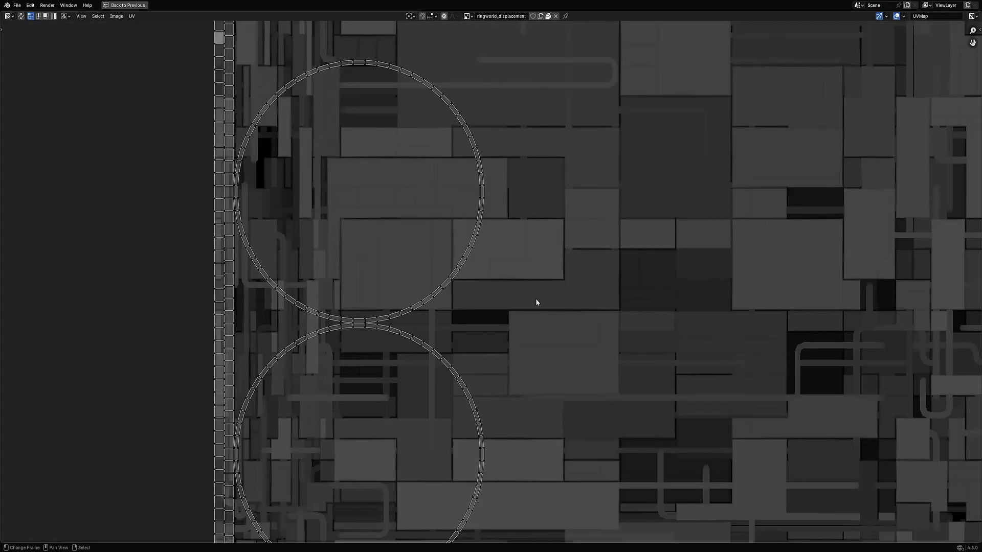
Show the TexTools add-on's tools beside the UV layout
{"action": "right_click", "coordinate": [537, 307]}
{"action": "key", "text": "n"}
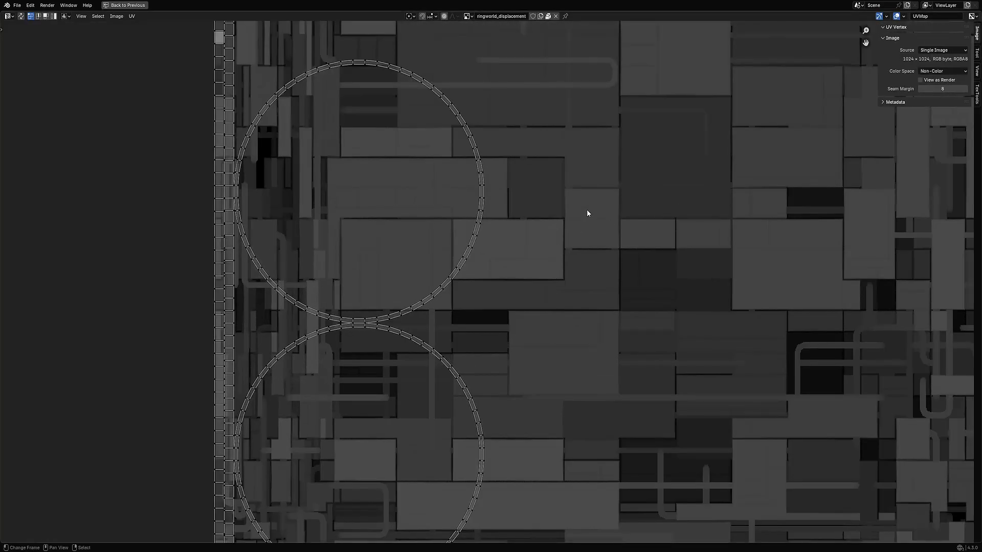
{"action": "middle_click_drag", "start_coordinate": [587, 210], "coordinate": [573, 336]}
{"action": "left_click", "coordinate": [976, 95]}
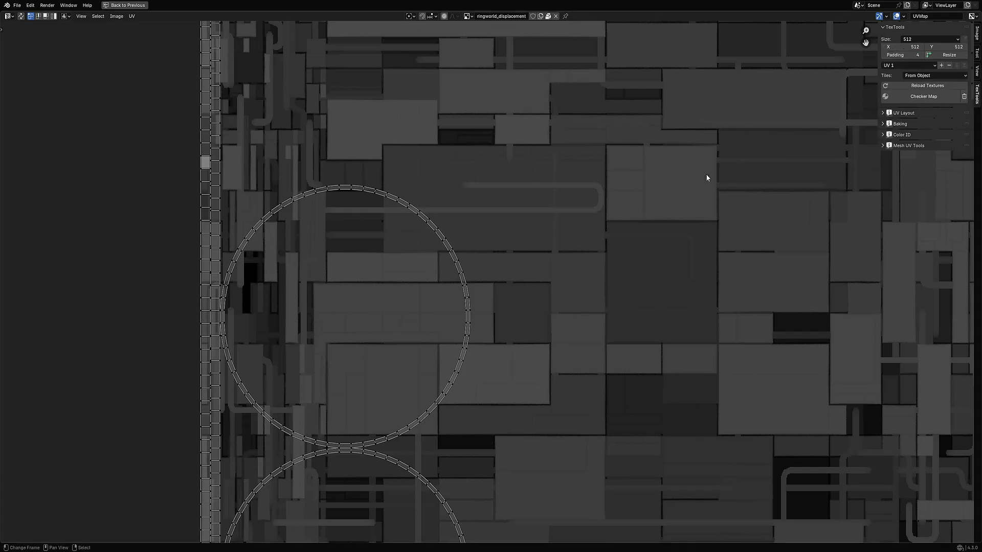
Select the upper circular UV island and straighten it with the TexTools Rectify operation
{"action": "key", "text": "l"}
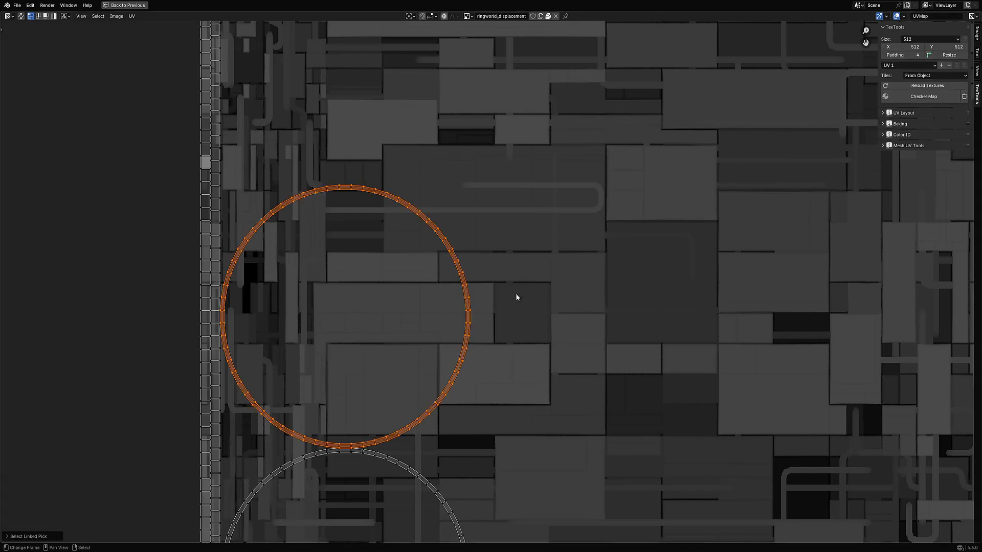
{"action": "left_click", "coordinate": [913, 124]}
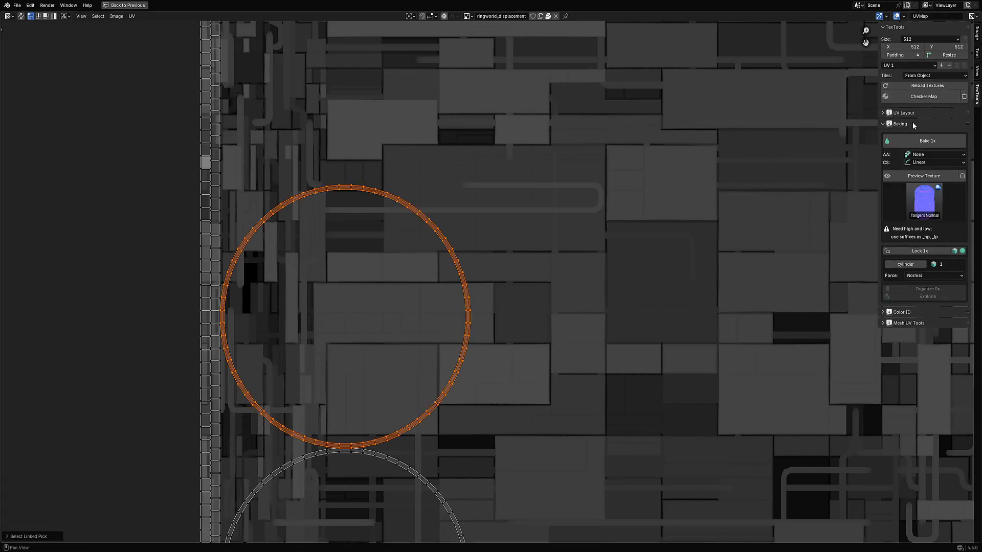
{"action": "left_click", "coordinate": [913, 113], "text": "ctrl"}
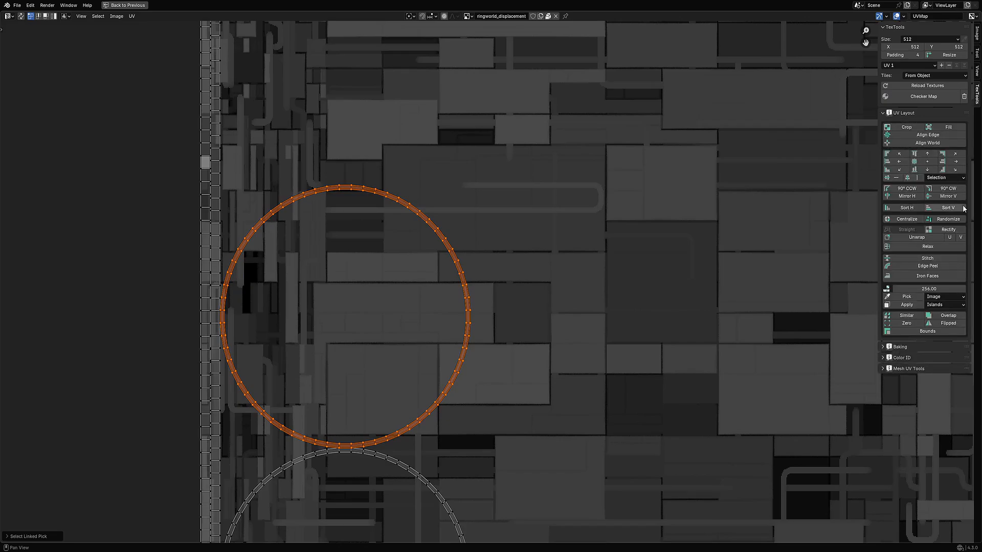
{"action": "left_click", "coordinate": [952, 230]}
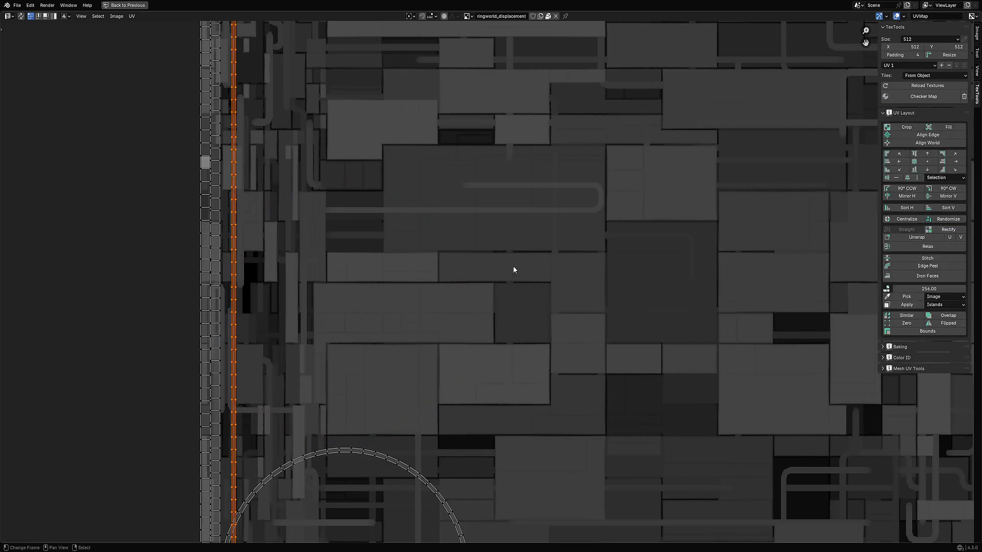
Select the remaining circular UV island near the lower edge of the image and straighten it with Rectify
{"action": "scroll", "coordinate": [513, 266], "scroll_direction": "down", "scroll_amount": 6}
{"action": "scroll", "coordinate": [435, 317], "scroll_direction": "up", "scroll_amount": 4}
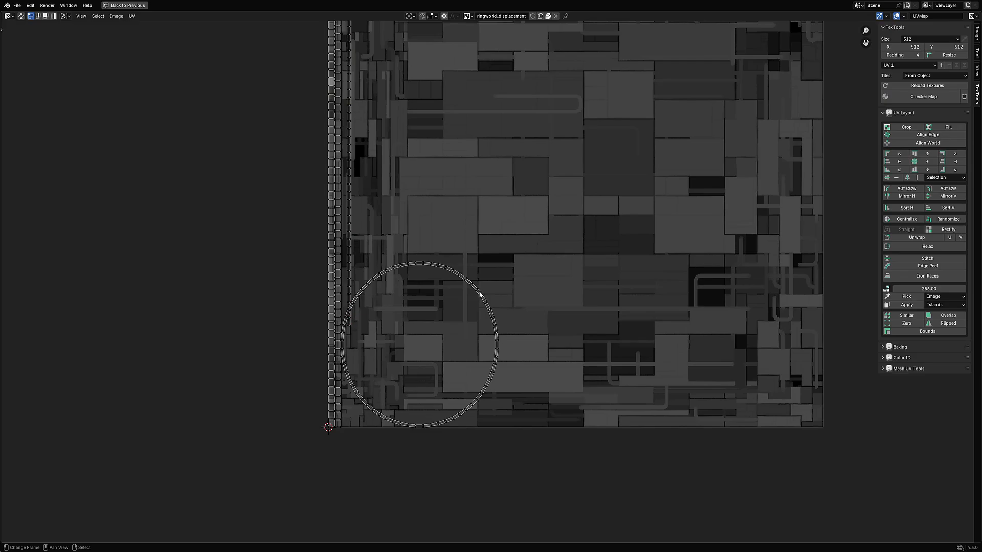
{"action": "key", "text": "l"}
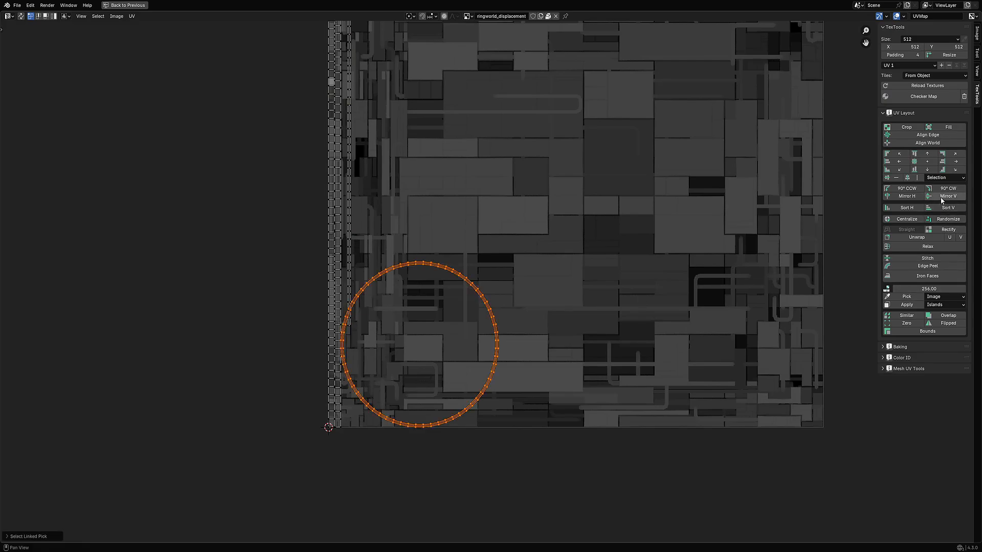
{"action": "left_click", "coordinate": [946, 230]}
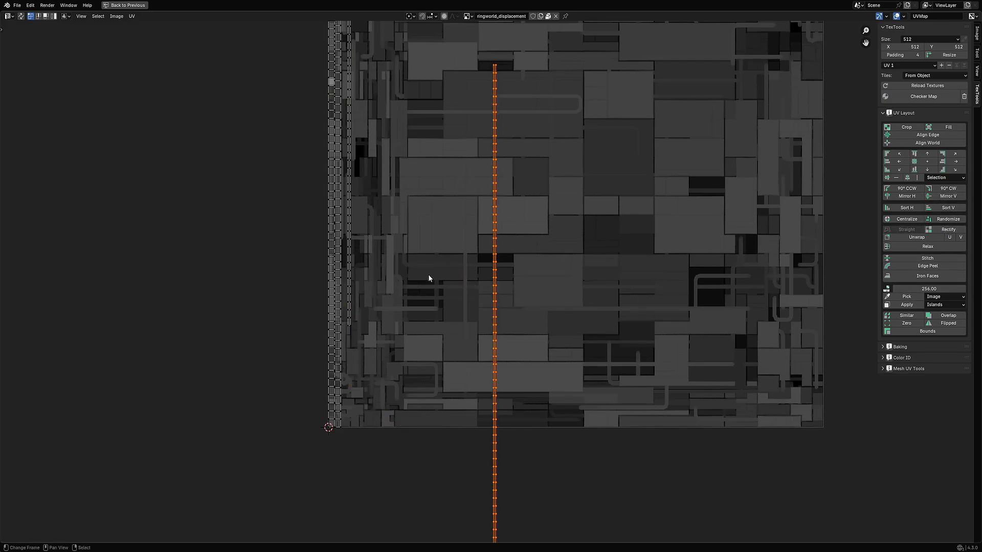
Pack all of the ring's UV islands into the image area with scaling enabled and a 0.001 margin, leaving nothing selected
{"action": "scroll", "coordinate": [427, 276], "scroll_direction": "down", "scroll_amount": 4}
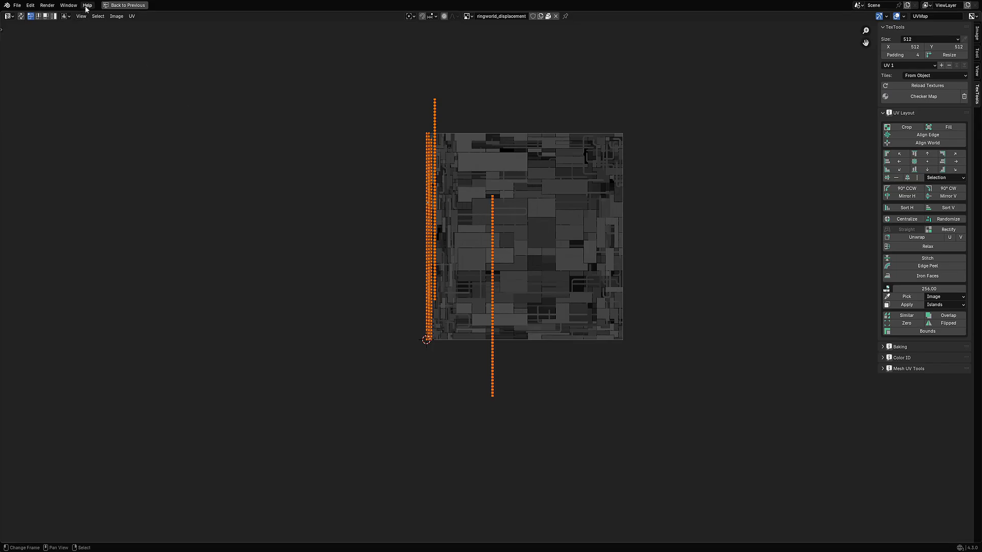
{"action": "left_click", "coordinate": [129, 16]}
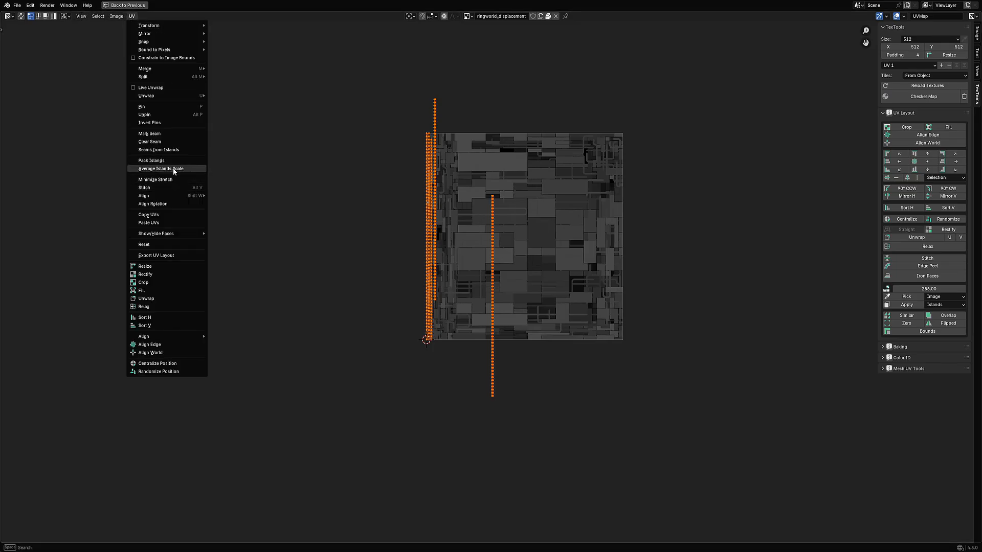
{"action": "left_click", "coordinate": [172, 162]}
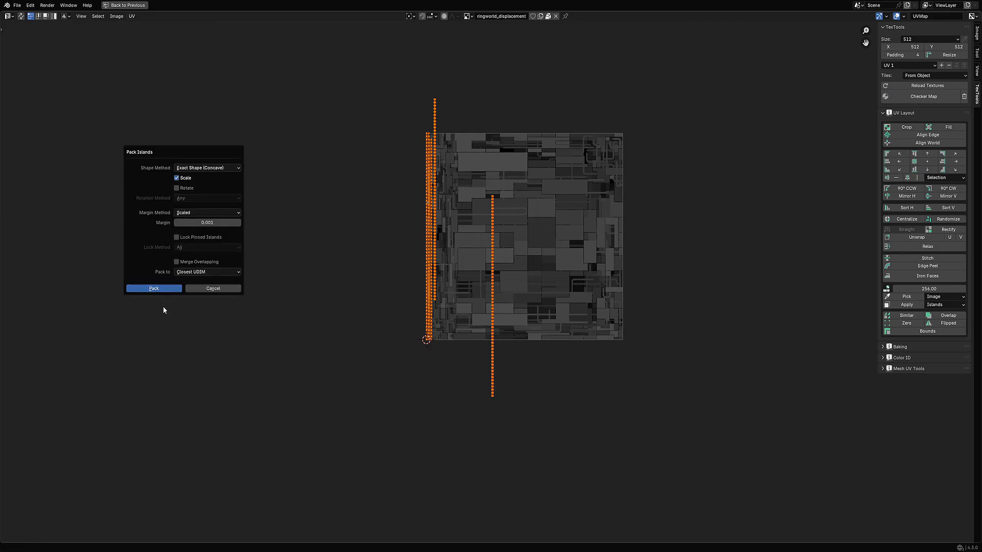
{"action": "left_click", "coordinate": [162, 288]}
{"action": "scroll", "coordinate": [498, 222], "scroll_direction": "up", "scroll_amount": 1}
{"action": "scroll", "coordinate": [499, 224], "scroll_direction": "up", "scroll_amount": 2}
{"action": "key", "text": "alt+a"}
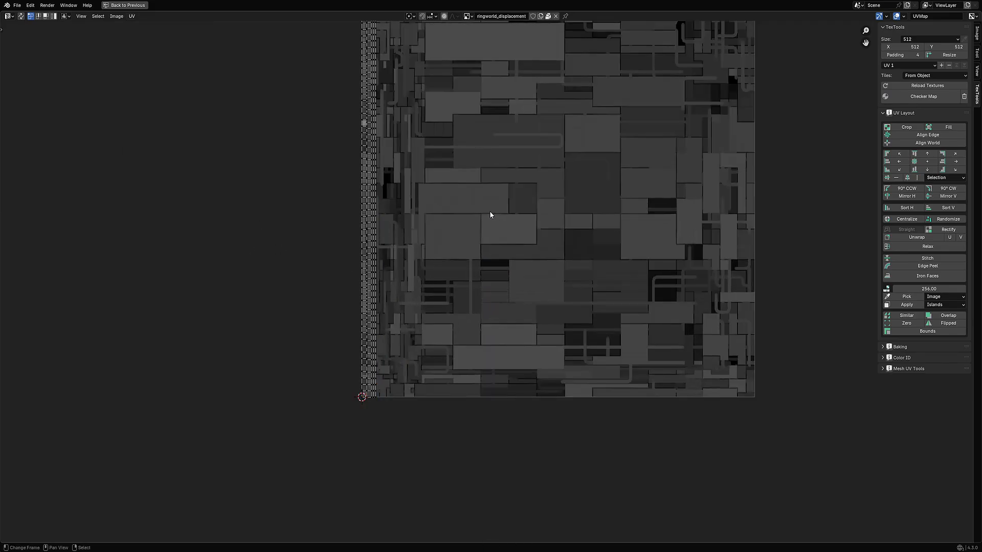
Restore the split layout, return the ring to Object Mode and switch the lower UV area to the Shader Editor
{"action": "key", "text": "ctrl+space"}
{"action": "key", "text": "Tab"}
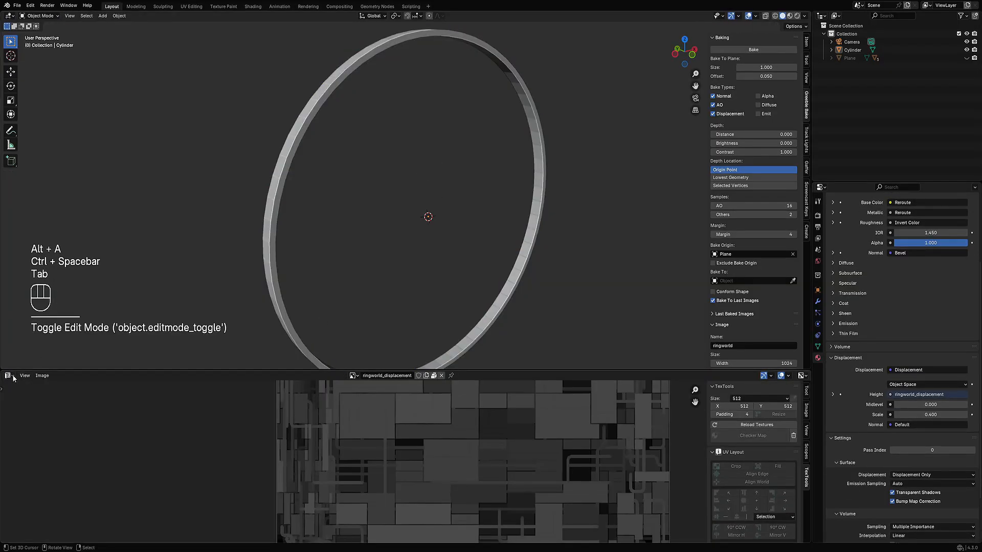
{"action": "left_click", "coordinate": [12, 376]}
{"action": "left_click", "coordinate": [31, 449]}
Show the ring in rendered shading and examine the displaced detailing on its rim up close
{"action": "key", "text": "z"}
{"action": "left_click", "coordinate": [493, 136]}
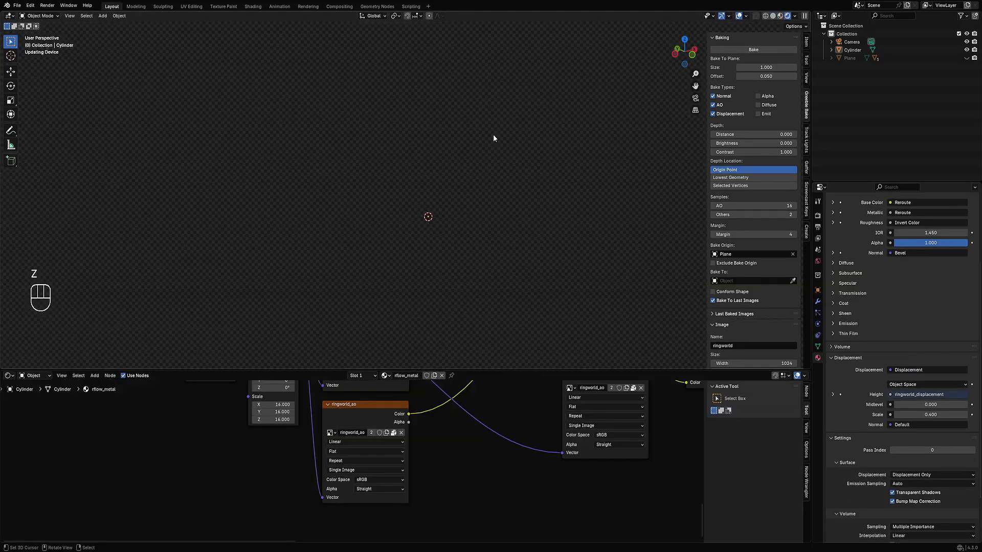
{"action": "middle_click_drag", "start_coordinate": [525, 156], "coordinate": [448, 197]}
{"action": "scroll", "coordinate": [455, 160], "scroll_direction": "up", "scroll_amount": 5}
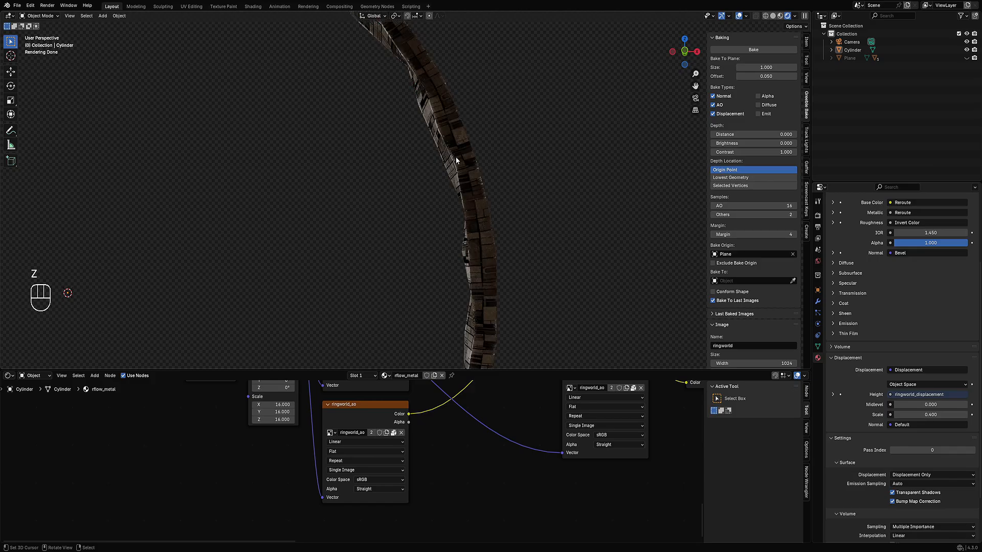
{"action": "middle_click_drag", "start_coordinate": [457, 161], "coordinate": [452, 187]}
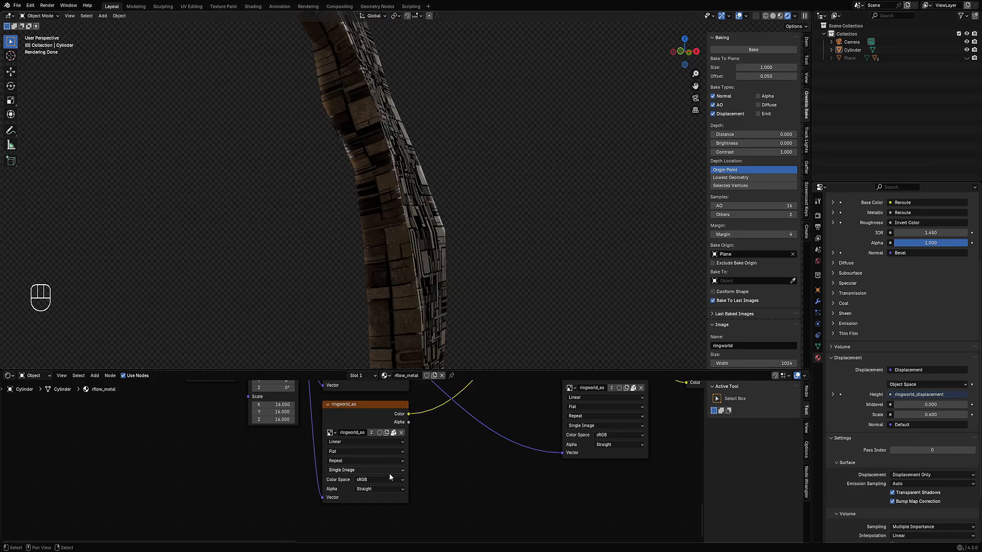
Set the Mapping node's Scale to 24 on X, Y and Z for the rflow_metal textures
{"action": "left_click_drag", "start_coordinate": [281, 405], "coordinate": [281, 420]}
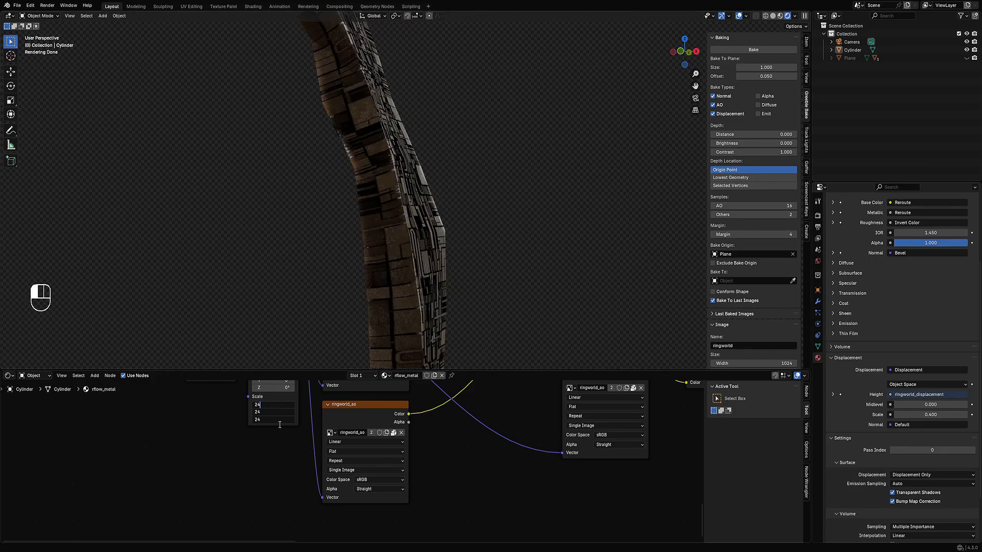
{"action": "key", "text": "Return"}
{"action": "scroll", "coordinate": [284, 265], "scroll_direction": "down", "scroll_amount": 8}
{"action": "middle_click_drag", "start_coordinate": [361, 213], "coordinate": [440, 255]}
{"action": "scroll", "coordinate": [450, 522], "scroll_direction": "down", "scroll_amount": 3}
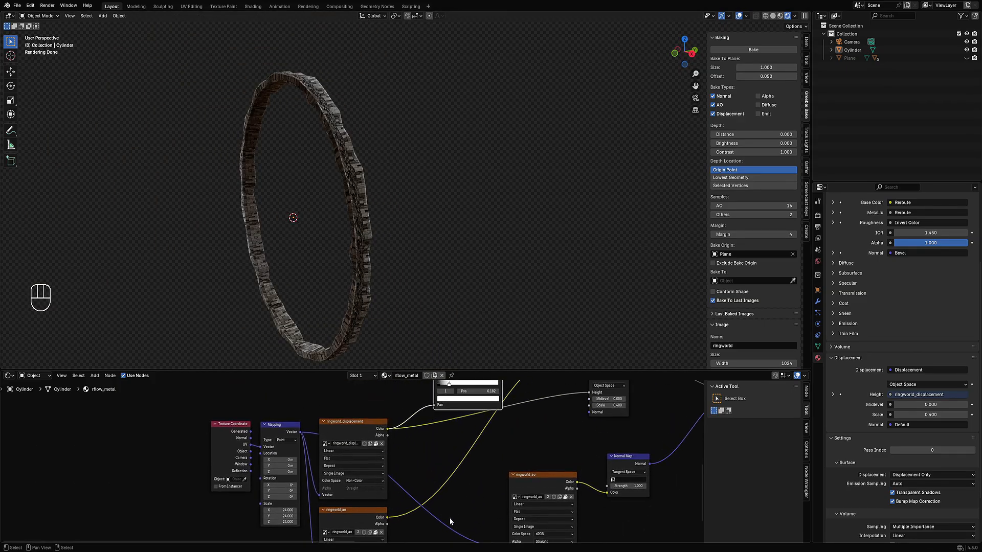
Lighten the black stop of the Color Ramp fed by ringworld_displacement to a grey
{"action": "middle_click_drag", "start_coordinate": [448, 458], "coordinate": [408, 539]}
{"action": "scroll", "coordinate": [364, 452], "scroll_direction": "up", "scroll_amount": 5}
{"action": "scroll", "coordinate": [423, 482], "scroll_direction": "down", "scroll_amount": 1, "text": "ctrl"}
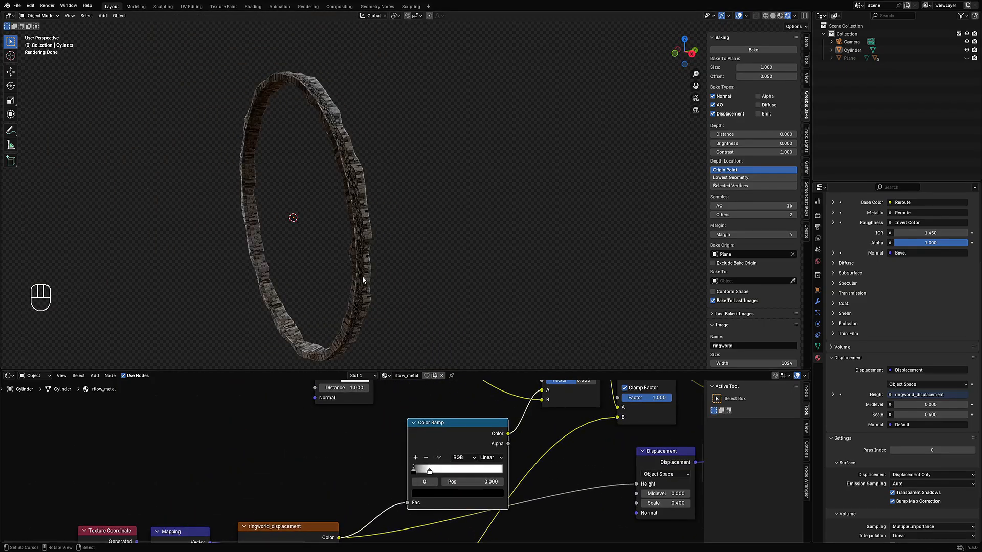
{"action": "scroll", "coordinate": [362, 279], "scroll_direction": "up", "scroll_amount": 6}
{"action": "middle_click_drag", "start_coordinate": [359, 265], "coordinate": [421, 272], "text": "shift"}
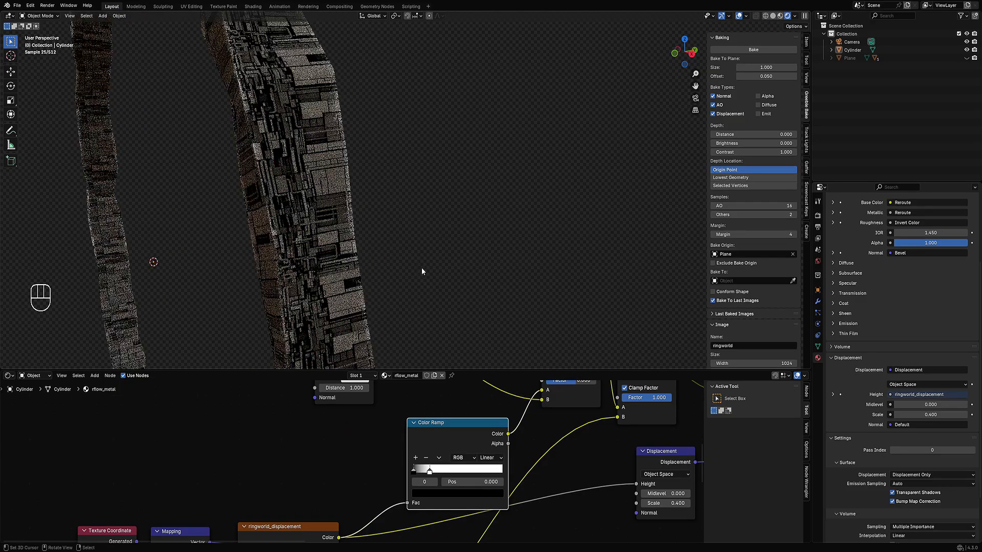
{"action": "left_click", "coordinate": [469, 491]}
{"action": "left_click_drag", "start_coordinate": [489, 417], "coordinate": [488, 390]}
{"action": "scroll", "coordinate": [530, 420], "scroll_direction": "down", "scroll_amount": 3}
{"action": "middle_click_drag", "start_coordinate": [530, 420], "coordinate": [453, 467]}
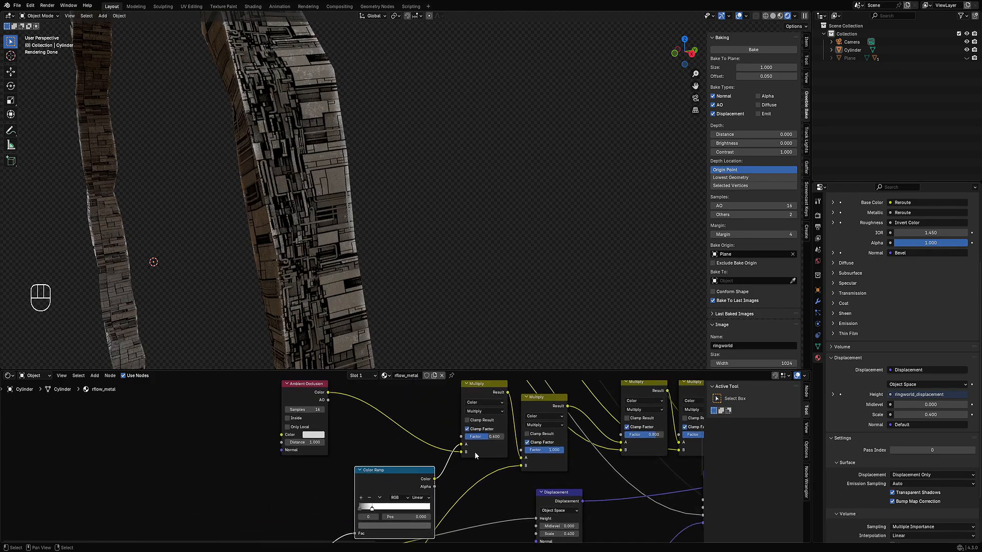
Move the Color Ramp's white stop to position 0.091
{"action": "scroll", "coordinate": [474, 452], "scroll_direction": "up", "scroll_amount": 2}
{"action": "mouse_move", "coordinate": [391, 483]}
{"action": "left_mouse_down"}
{"action": "mouse_move", "coordinate": [430, 481]}
{"action": "mouse_move", "coordinate": [383, 485]}
{"action": "left_mouse_up"}
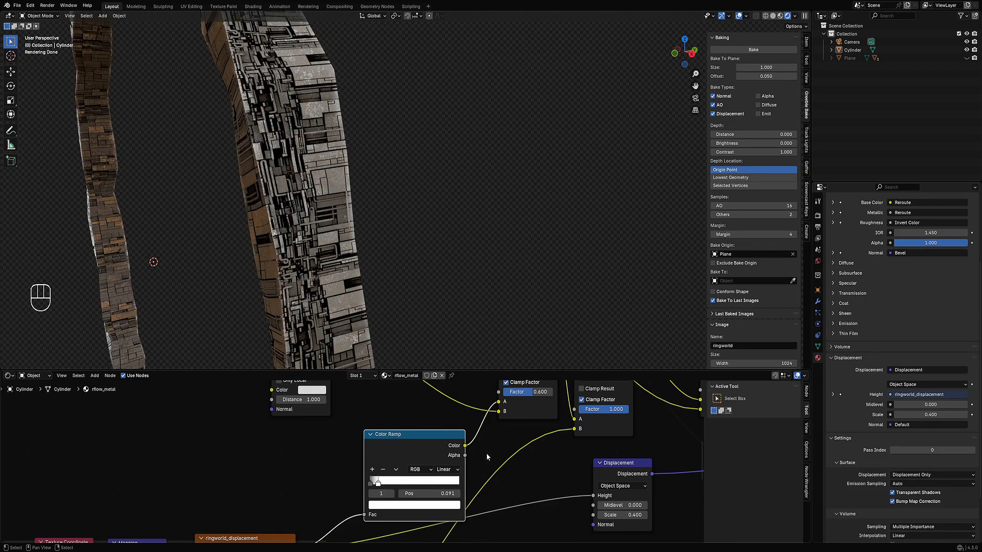
{"action": "scroll", "coordinate": [486, 454], "scroll_direction": "down", "scroll_amount": 9}
{"action": "middle_click_drag", "start_coordinate": [412, 506], "coordinate": [423, 451]}
{"action": "scroll", "coordinate": [390, 283], "scroll_direction": "down", "scroll_amount": 3}
{"action": "mouse_move", "coordinate": [390, 283]}
{"action": "middle_mouse_down"}
{"action": "mouse_move", "coordinate": [443, 249]}
{"action": "mouse_move", "coordinate": [437, 271]}
{"action": "mouse_move", "coordinate": [429, 210]}
{"action": "middle_mouse_up"}
Save the file and select the ring in solid shading
{"action": "key", "text": "z"}
{"action": "key", "text": "ctrl+s"}
{"action": "left_click", "coordinate": [429, 203]}
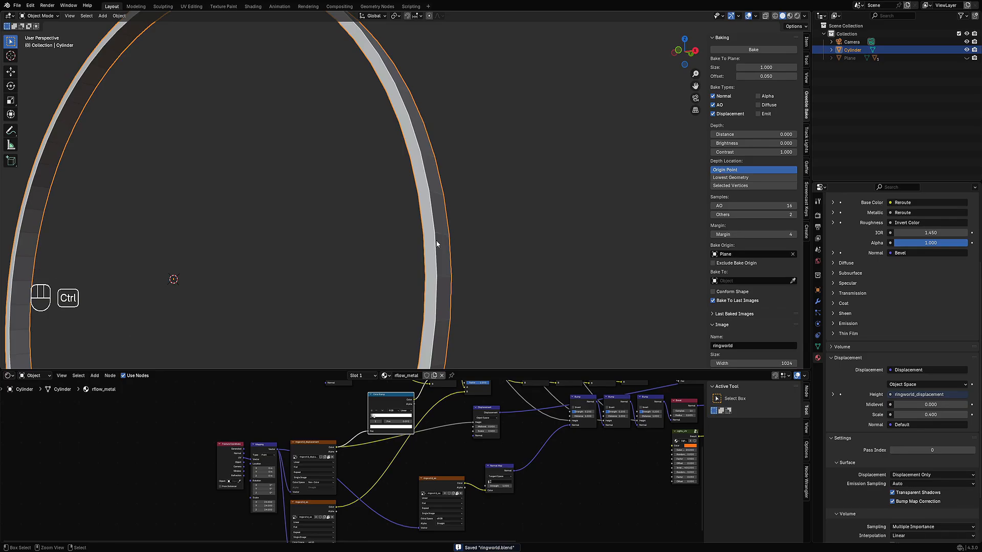
{"action": "key", "text": "w"}
{"action": "mouse_move", "coordinate": [469, 194]}
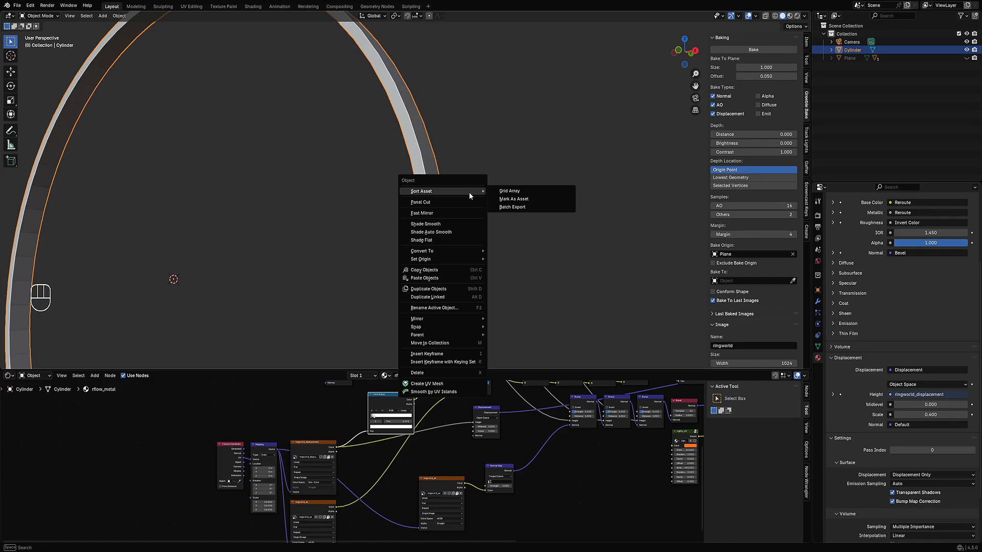
{"action": "left_click", "coordinate": [499, 199]}
Add a level 1 Subdivision modifier to the ring and set its type to Simple
{"action": "key", "text": "ctrl+1"}
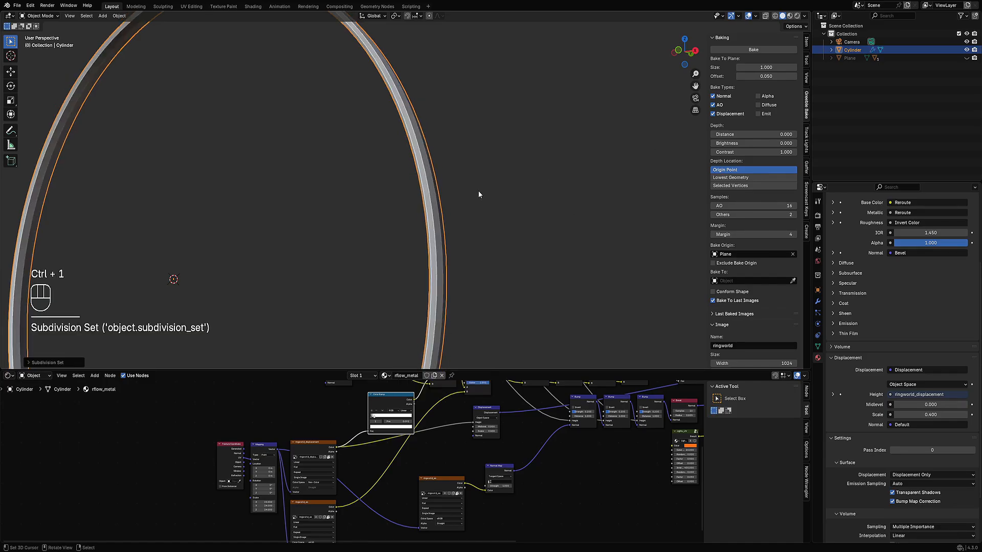
{"action": "middle_click_drag", "start_coordinate": [479, 194], "coordinate": [852, 305]}
{"action": "left_click", "coordinate": [817, 302]}
{"action": "middle_click_drag", "start_coordinate": [573, 240], "coordinate": [450, 185]}
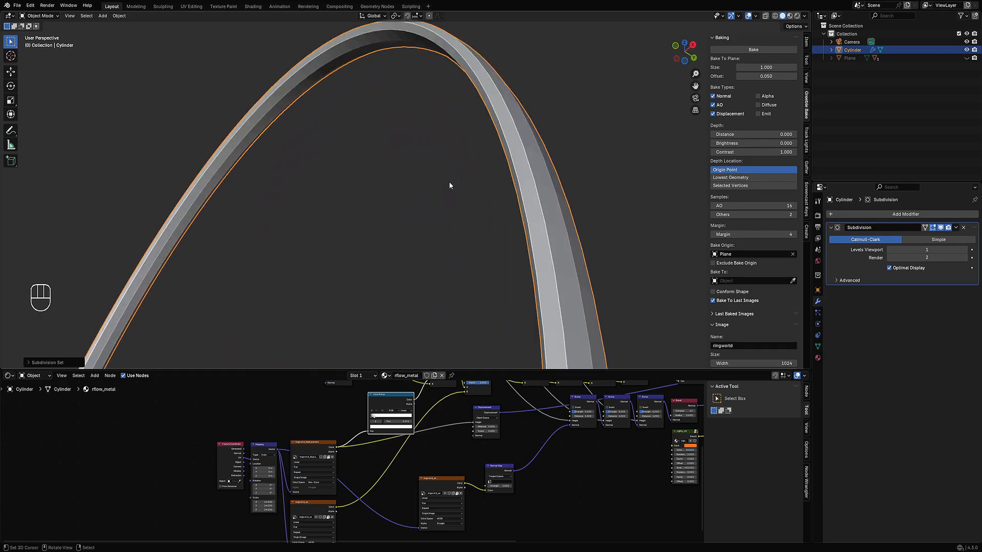
{"action": "middle_click_drag", "start_coordinate": [485, 121], "coordinate": [431, 275], "text": "shift"}
{"action": "left_click", "coordinate": [915, 241]}
Apply Shade Auto Smooth to the ring
{"action": "scroll", "coordinate": [516, 210], "scroll_direction": "down", "scroll_amount": 4}
{"action": "middle_click_drag", "start_coordinate": [396, 207], "coordinate": [428, 184], "text": "shift"}
{"action": "key", "text": "w"}
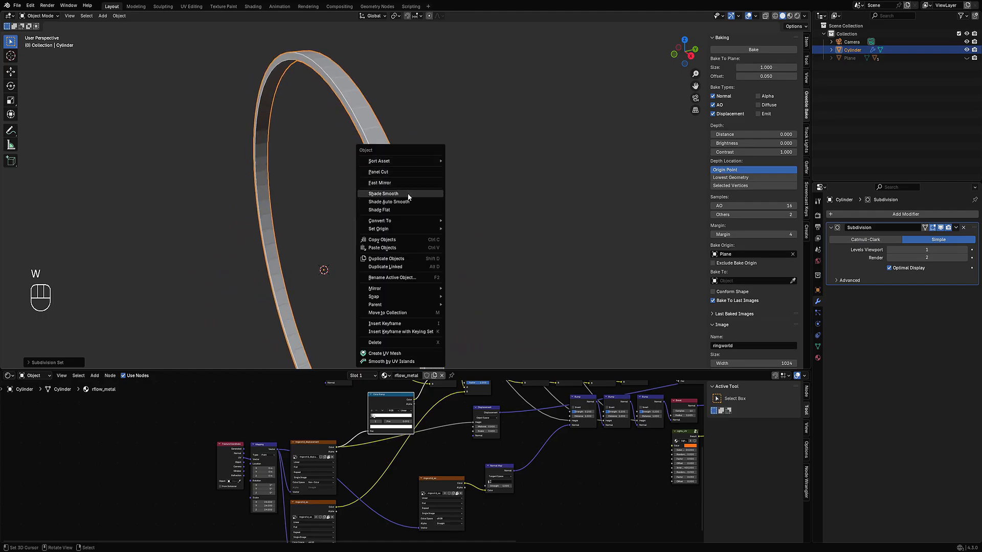
{"action": "left_click", "coordinate": [408, 202]}
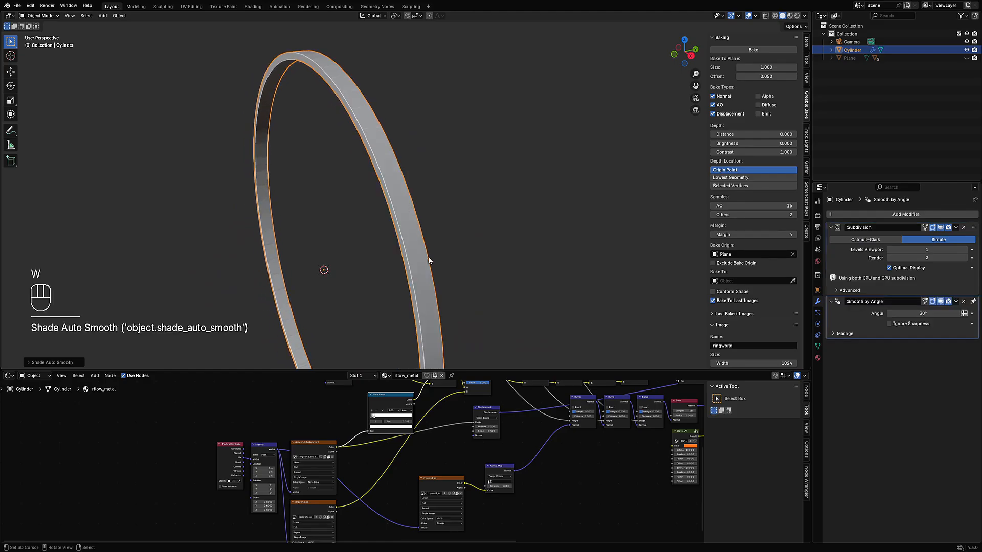
{"action": "middle_click_drag", "start_coordinate": [428, 260], "coordinate": [482, 233]}
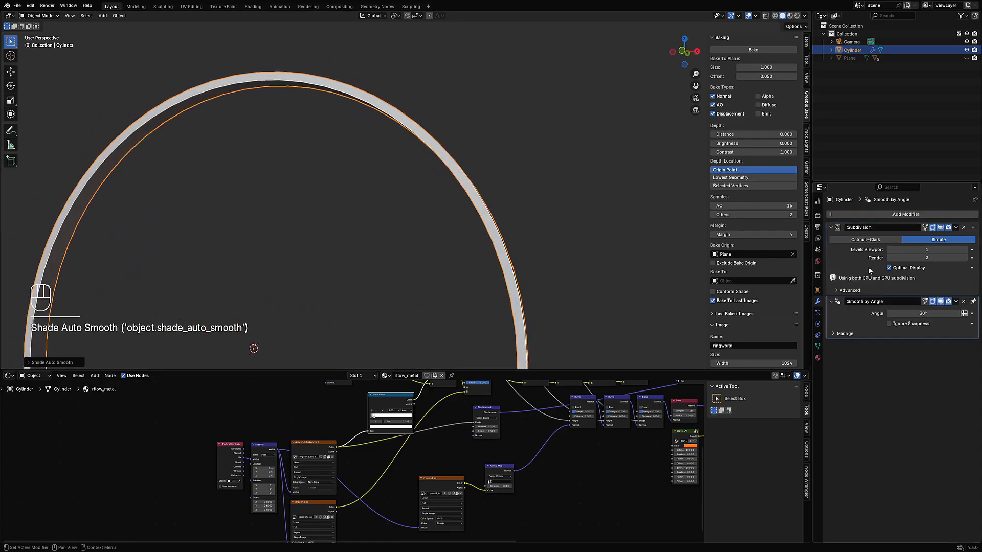
Turn off Optimal Display in the Subdivision modifier and raise its viewport levels to 4, checking the ring's wireframe
{"action": "left_click", "coordinate": [889, 268]}
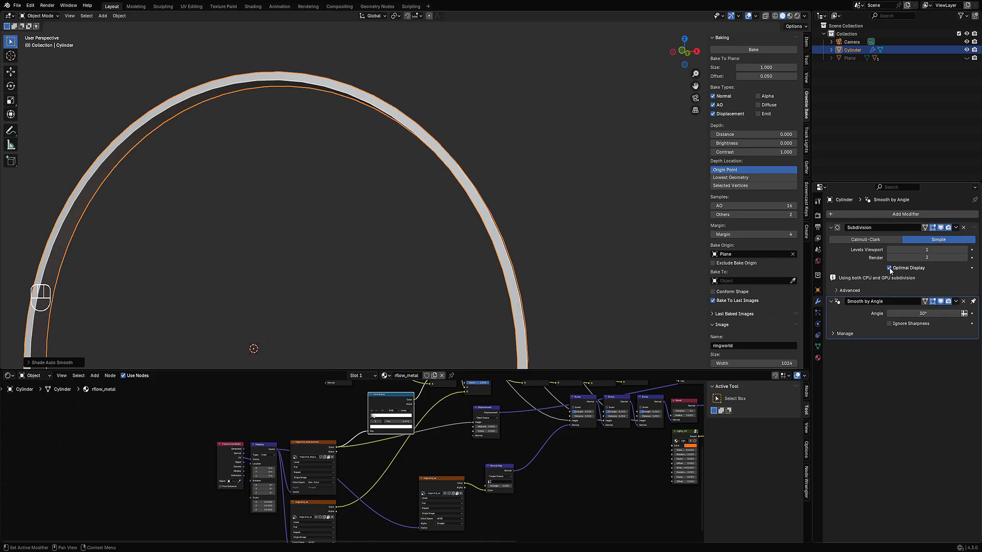
{"action": "left_click", "coordinate": [889, 268]}
{"action": "mouse_move", "coordinate": [511, 227]}
{"action": "middle_mouse_down"}
{"action": "mouse_move", "coordinate": [471, 233]}
{"action": "mouse_move", "coordinate": [514, 232]}
{"action": "middle_mouse_up"}
{"action": "key", "text": "shift+z"}
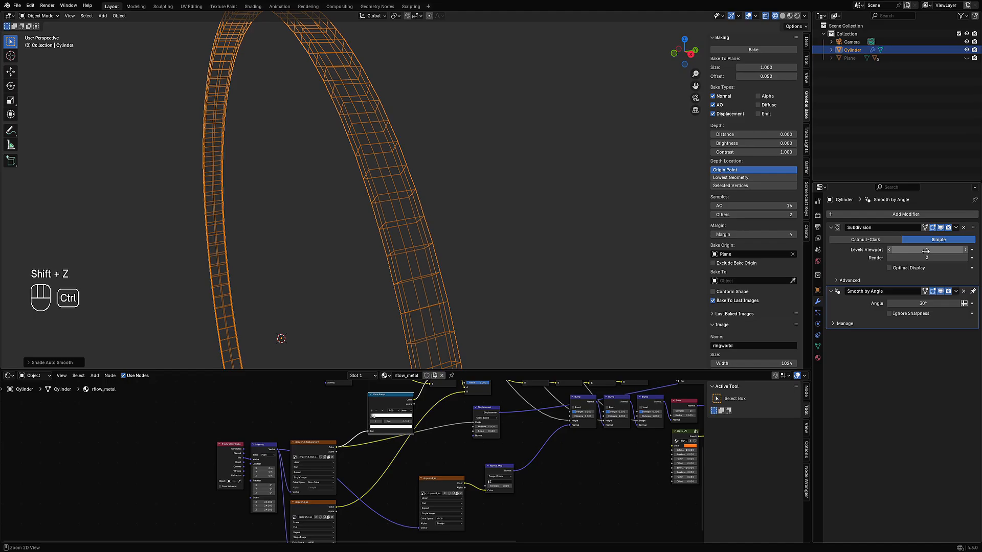
{"action": "scroll", "coordinate": [925, 250], "scroll_direction": "up", "scroll_amount": 3, "text": "ctrl"}
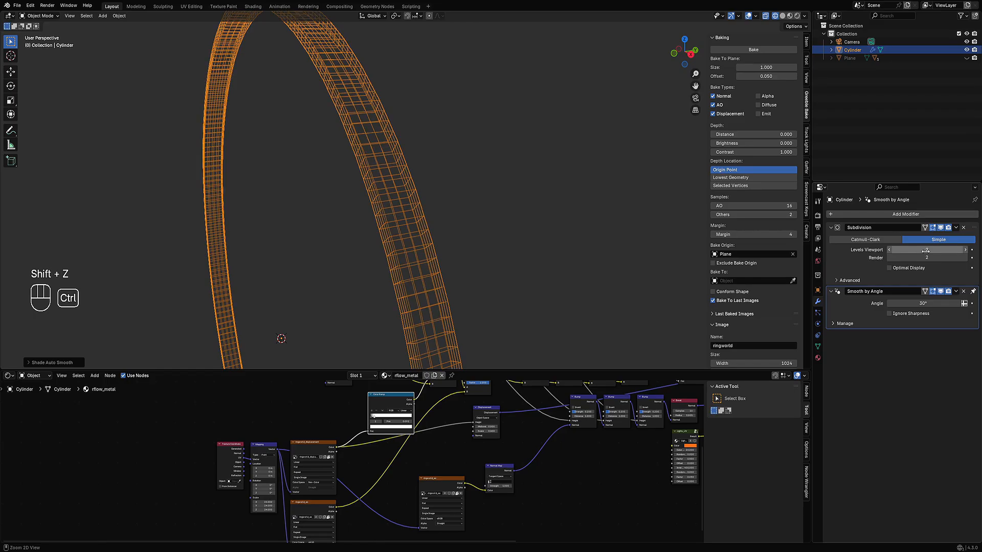
{"action": "left_click", "coordinate": [889, 268]}
{"action": "left_click", "coordinate": [917, 270]}
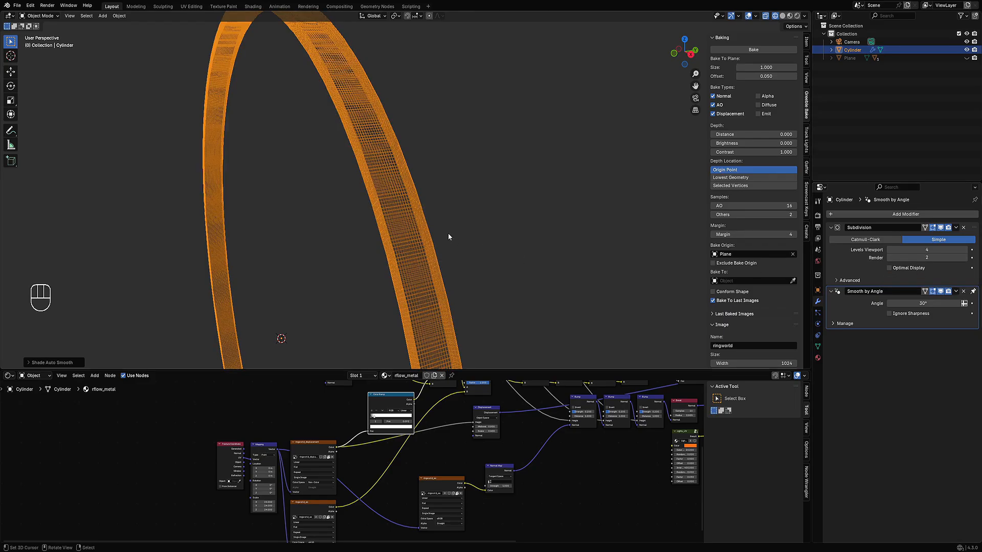
Show the subdivided ring in rendered shading with the viewport overlays hidden
{"action": "scroll", "coordinate": [448, 236], "scroll_direction": "down", "scroll_amount": 5}
{"action": "key", "text": "z"}
{"action": "left_click", "coordinate": [567, 152]}
{"action": "mouse_move", "coordinate": [567, 152]}
{"action": "middle_mouse_down"}
{"action": "mouse_move", "coordinate": [519, 179]}
{"action": "mouse_move", "coordinate": [478, 160]}
{"action": "mouse_move", "coordinate": [508, 151]}
{"action": "mouse_move", "coordinate": [474, 148]}
{"action": "middle_mouse_up"}
{"action": "key", "text": "z"}
{"action": "left_click", "coordinate": [572, 137]}
{"action": "key", "text": "shift+alt+z"}
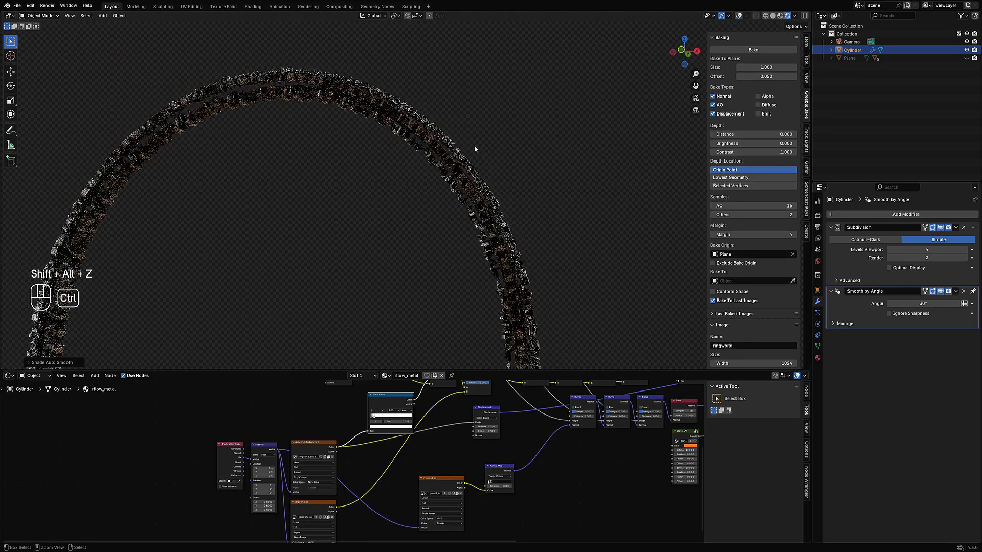
Limit the viewport render to a region around one upper quarter of the ring
{"action": "key", "text": "ctrl+b"}
{"action": "right_click", "coordinate": [318, 52]}
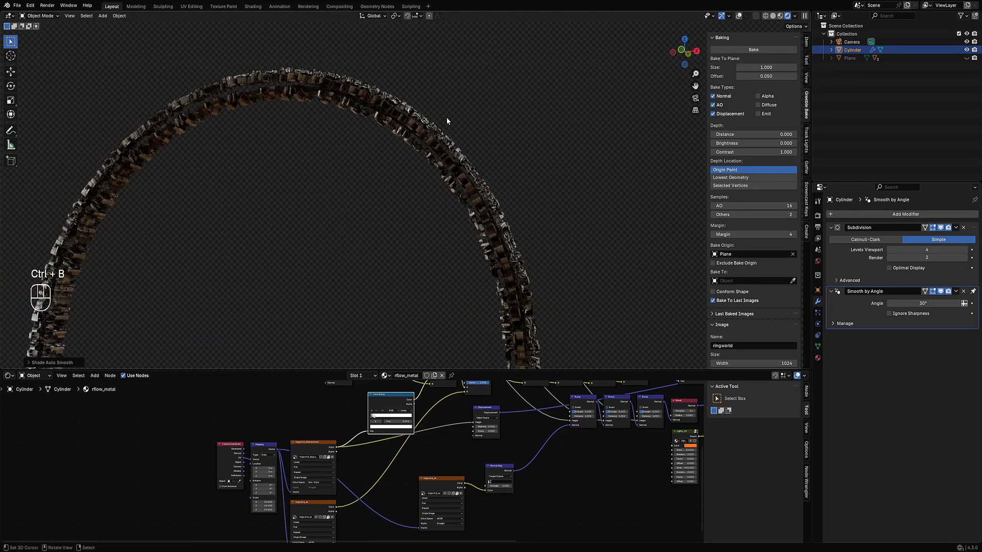
{"action": "middle_click_drag", "start_coordinate": [447, 118], "coordinate": [425, 161]}
{"action": "key", "text": "ctrl+b"}
{"action": "left_click_drag", "start_coordinate": [311, 80], "coordinate": [569, 345]}
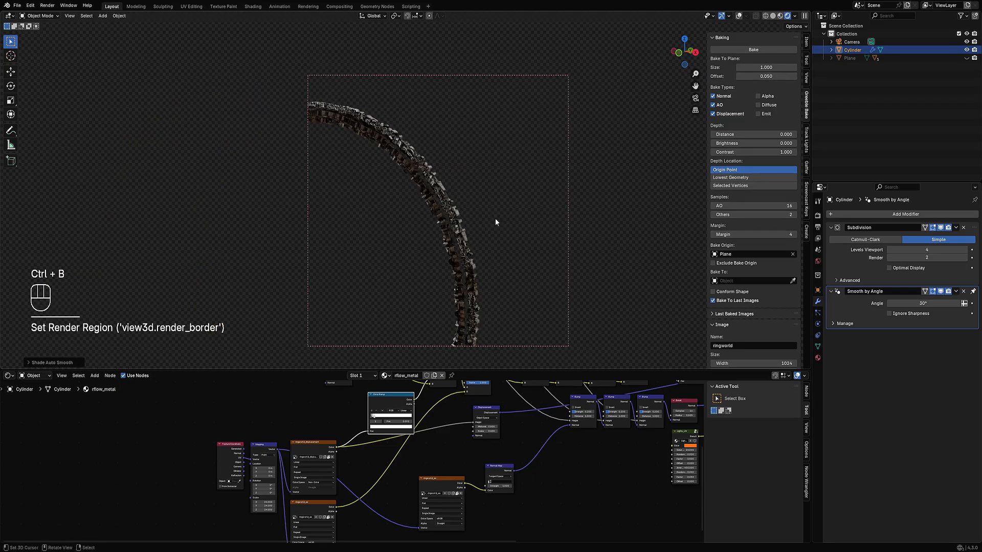
Redraw the render region as a wider rectangle over the ring's upper arc and frame the detailing inside it
{"action": "middle_click_drag", "start_coordinate": [495, 219], "coordinate": [467, 198]}
{"action": "middle_click_drag", "start_coordinate": [438, 241], "coordinate": [493, 175], "text": "shift"}
{"action": "key", "text": "ctrl+b"}
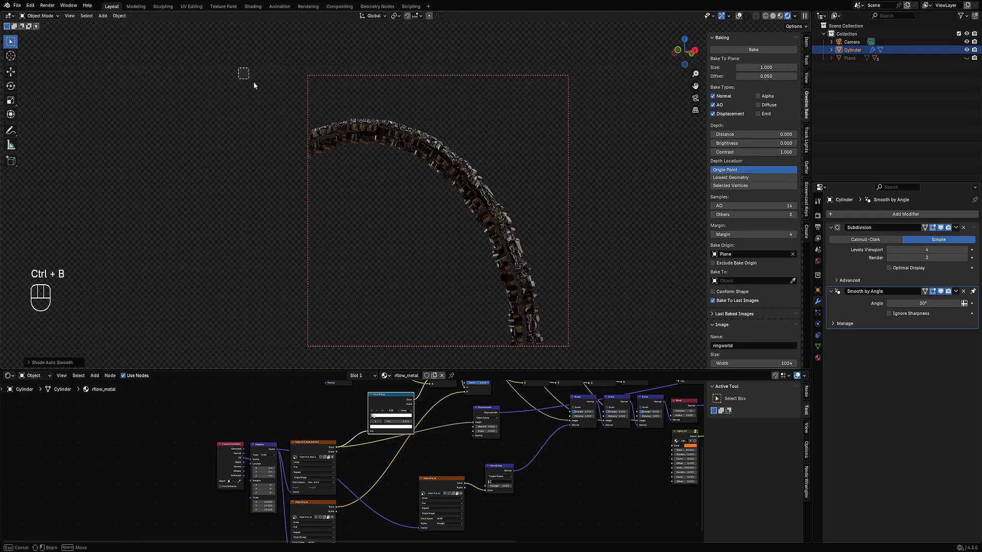
{"action": "left_click_drag", "start_coordinate": [238, 68], "coordinate": [590, 285]}
{"action": "middle_click_drag", "start_coordinate": [442, 174], "coordinate": [436, 217], "text": "shift"}
{"action": "scroll", "coordinate": [466, 218], "scroll_direction": "up", "scroll_amount": 6}
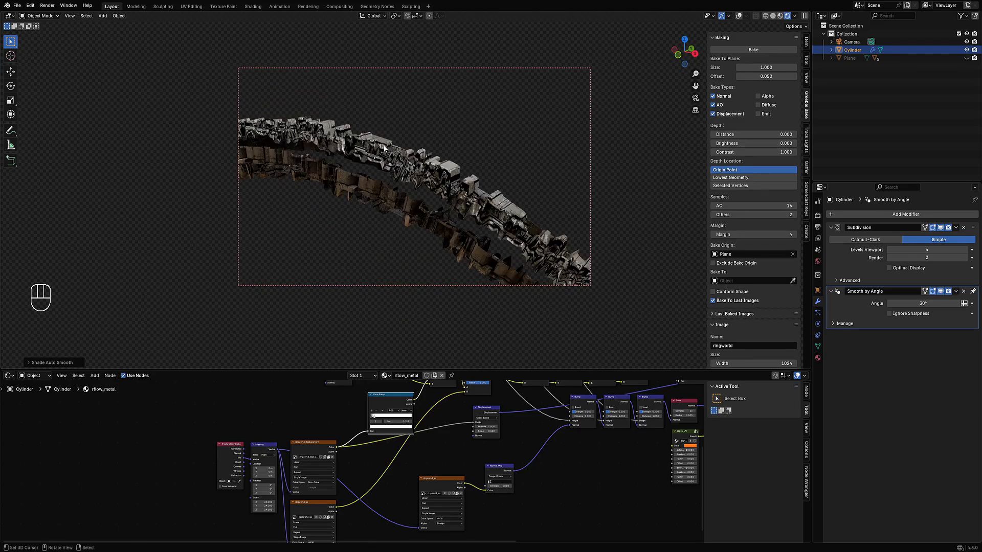
Set the Displacement node's Midlevel to 0.5 in the rflow_metal material
{"action": "scroll", "coordinate": [646, 452], "scroll_direction": "down", "scroll_amount": 5}
{"action": "scroll", "coordinate": [518, 450], "scroll_direction": "up", "scroll_amount": 5}
{"action": "middle_click_drag", "start_coordinate": [675, 462], "coordinate": [459, 453]}
{"action": "scroll", "coordinate": [460, 452], "scroll_direction": "up", "scroll_amount": 10}
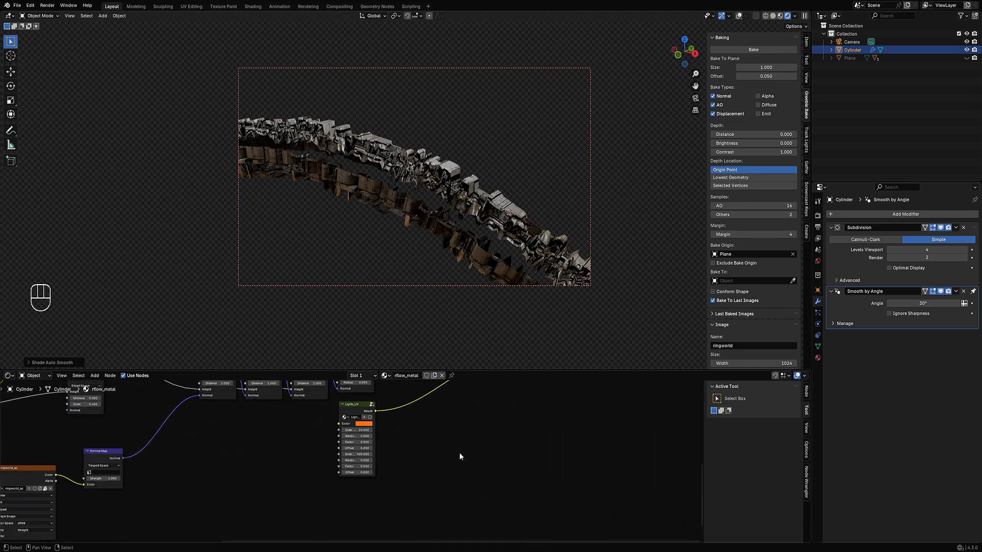
{"action": "scroll", "coordinate": [499, 460], "scroll_direction": "down", "scroll_amount": 4}
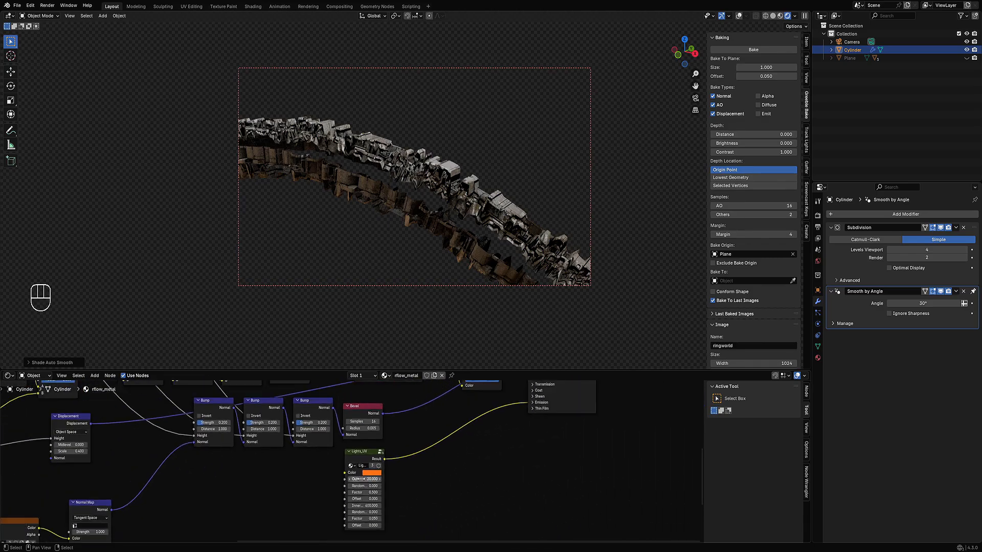
{"action": "middle_click_drag", "start_coordinate": [292, 452], "coordinate": [560, 385]}
{"action": "scroll", "coordinate": [395, 452], "scroll_direction": "up", "scroll_amount": 3}
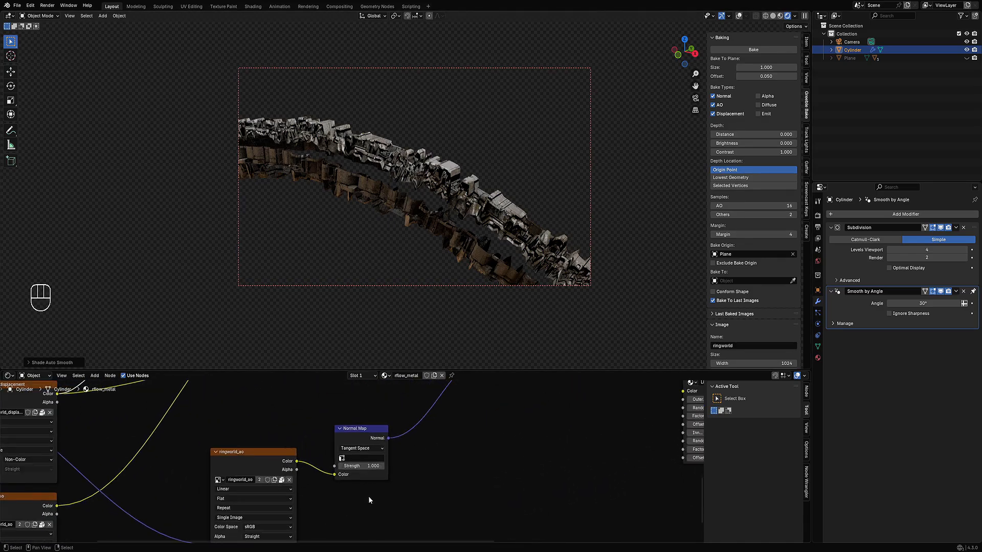
{"action": "scroll", "coordinate": [388, 484], "scroll_direction": "down", "scroll_amount": 2}
{"action": "middle_click_drag", "start_coordinate": [493, 444], "coordinate": [455, 482]}
{"action": "scroll", "coordinate": [489, 496], "scroll_direction": "down", "scroll_amount": 4}
{"action": "scroll", "coordinate": [358, 445], "scroll_direction": "up", "scroll_amount": 9}
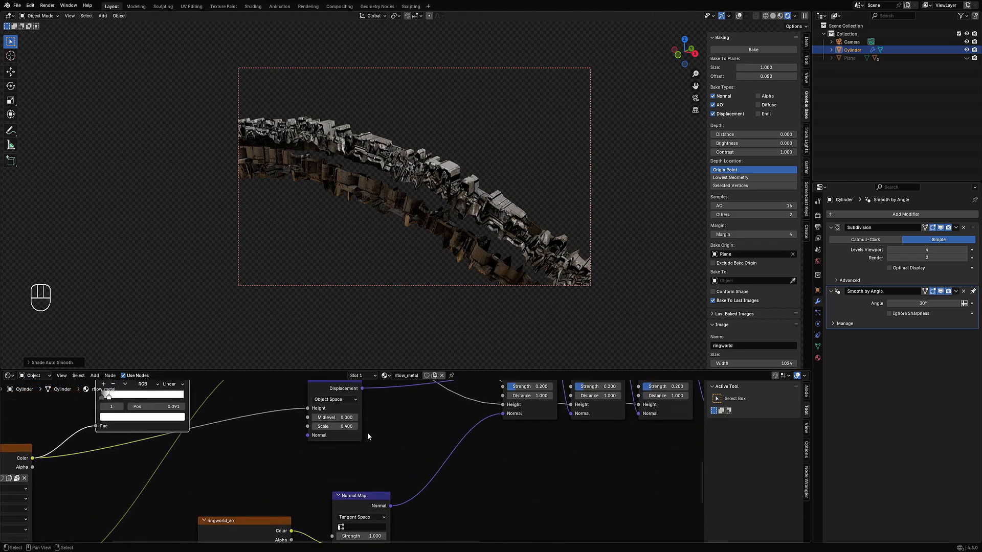
{"action": "middle_click_drag", "start_coordinate": [338, 431], "coordinate": [364, 463]}
{"action": "mouse_move", "coordinate": [364, 462]}
{"action": "left_mouse_down", "text": "shift"}
{"action": "mouse_move", "coordinate": [414, 463]}
{"action": "mouse_move", "coordinate": [380, 462]}
{"action": "left_mouse_up", "text": "shift"}
{"action": "left_click", "coordinate": [364, 464]}
{"action": "type", "text": "1"}
{"action": "key", "text": "Return"}
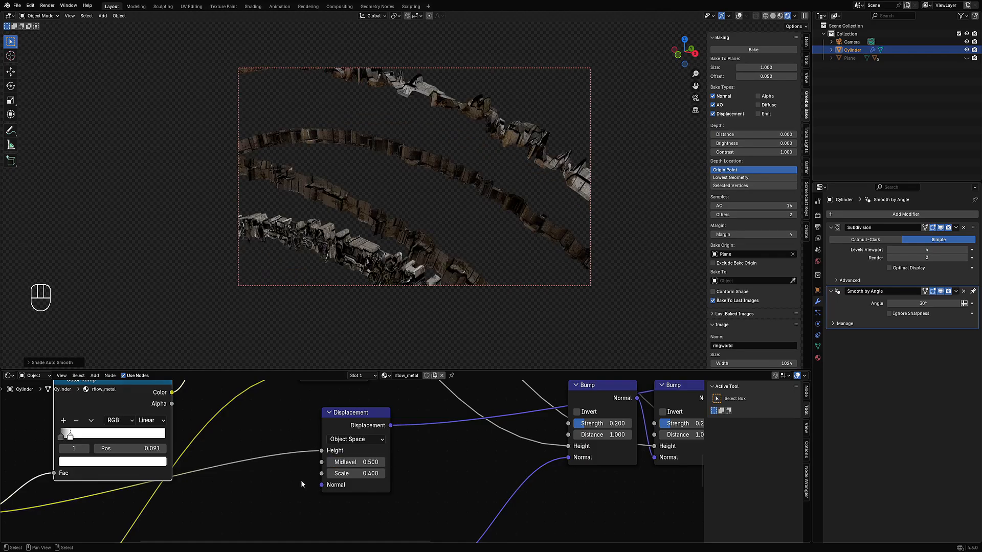
Set the Displacement node's Scale to 0.13 and its Midlevel to 0.05 in the rflow_metal material
{"action": "left_click_drag", "start_coordinate": [364, 462], "coordinate": [339, 474], "text": "shift"}
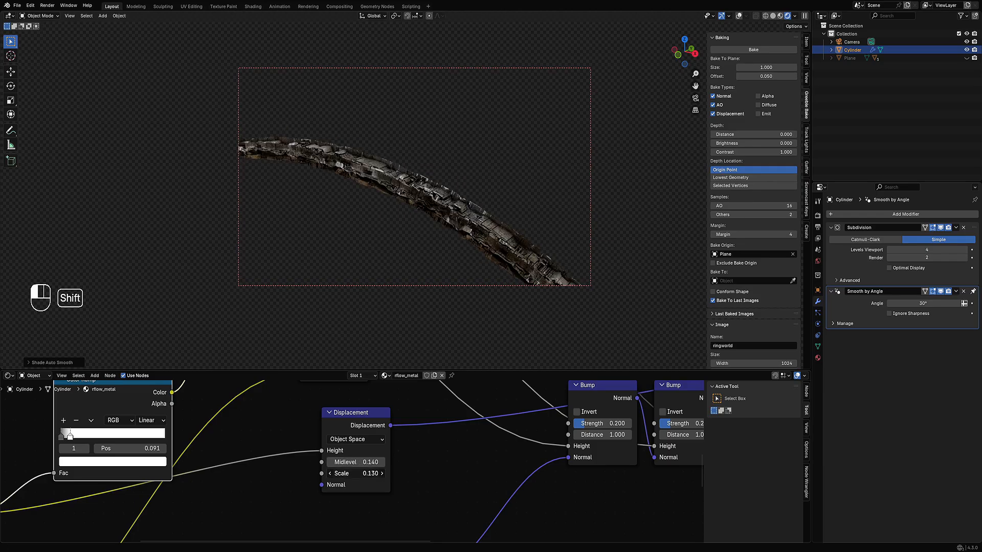
{"action": "left_click", "coordinate": [372, 462]}
{"action": "type", "text": "00"}
{"action": "key", "text": "Return"}
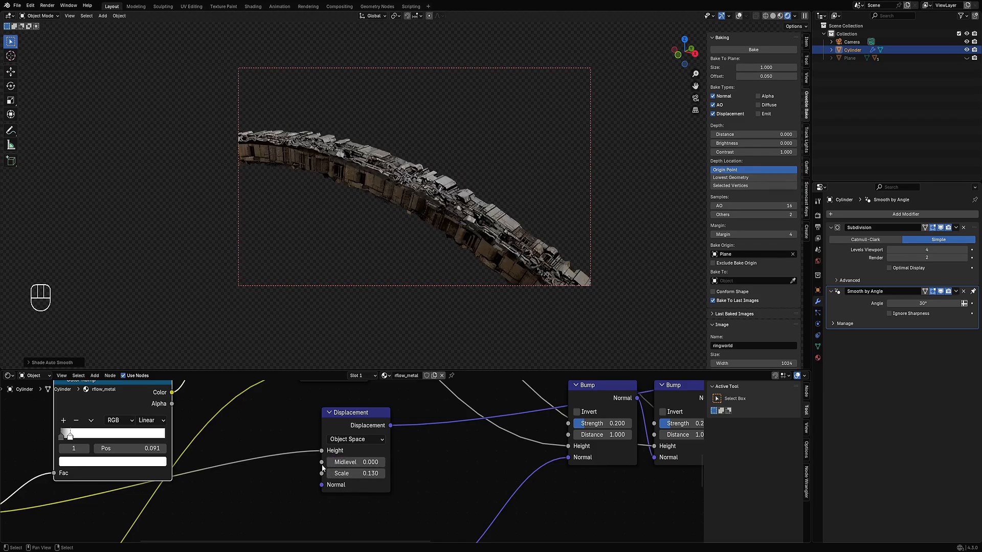
{"action": "left_click_drag", "start_coordinate": [347, 473], "coordinate": [357, 478], "text": "shift"}
{"action": "scroll", "coordinate": [351, 465], "scroll_direction": "up", "scroll_amount": 1, "text": "shift"}
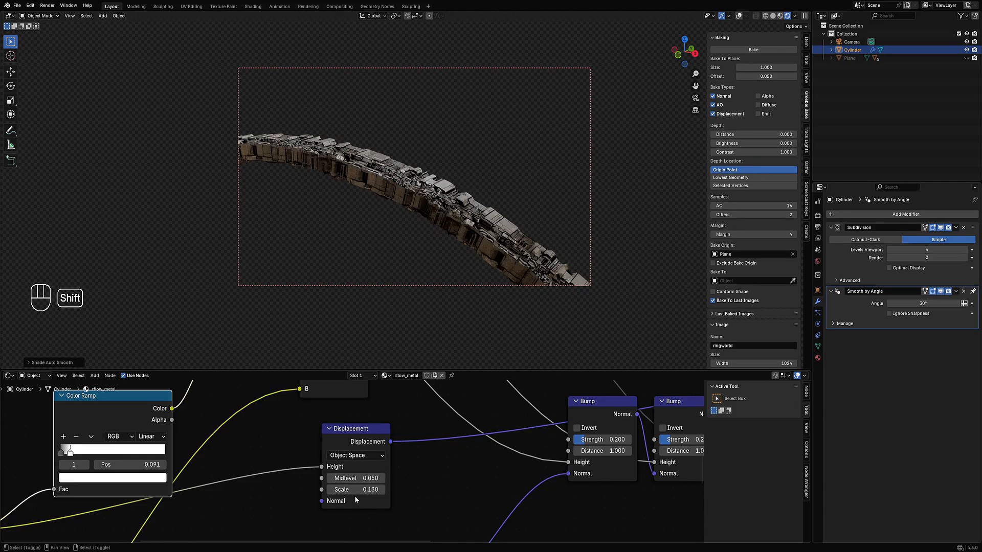
Raise the ring's Subdivision modifier to 5 viewport levels and view the displaced surface along the ring's edge
{"action": "middle_click_drag", "start_coordinate": [513, 168], "coordinate": [423, 364]}
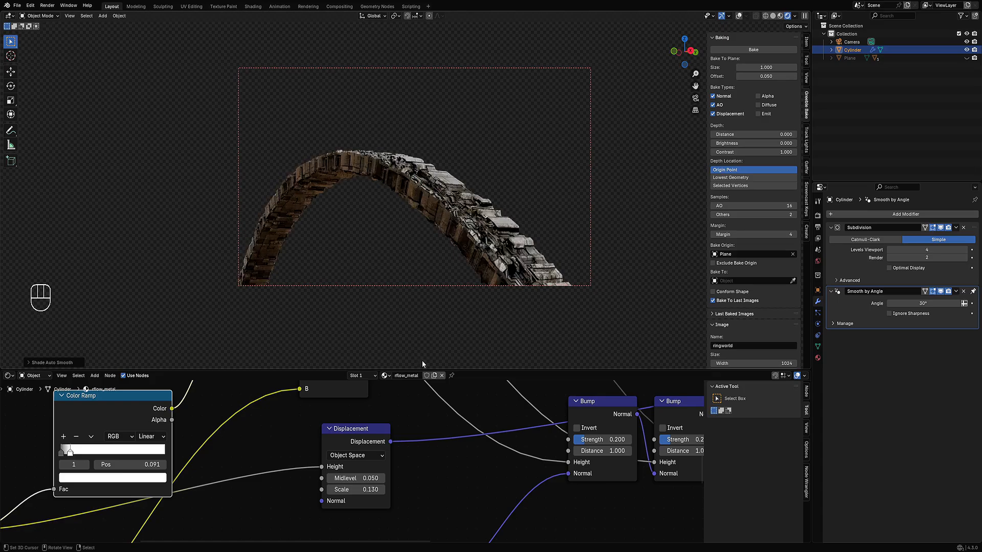
{"action": "left_click", "coordinate": [965, 249]}
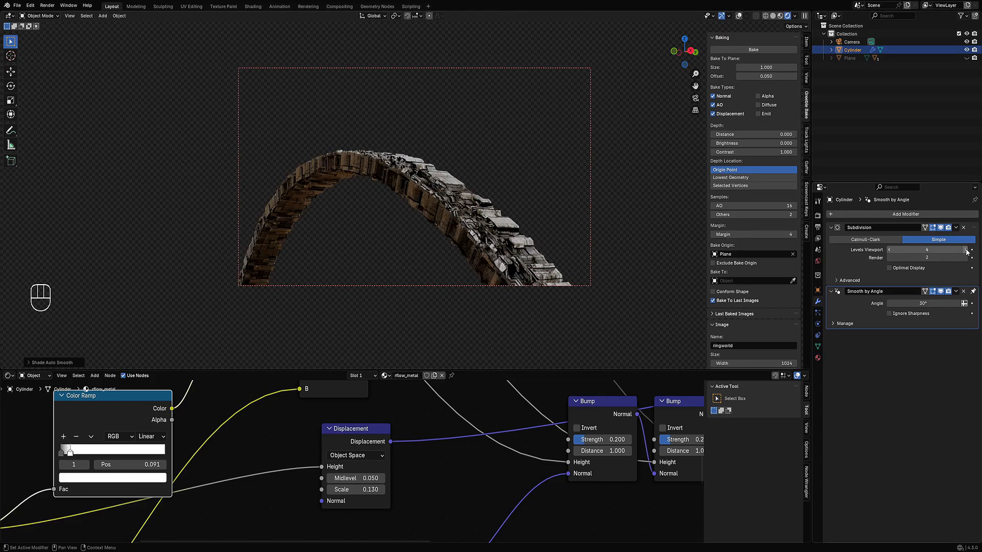
{"action": "middle_click_drag", "start_coordinate": [458, 160], "coordinate": [482, 268]}
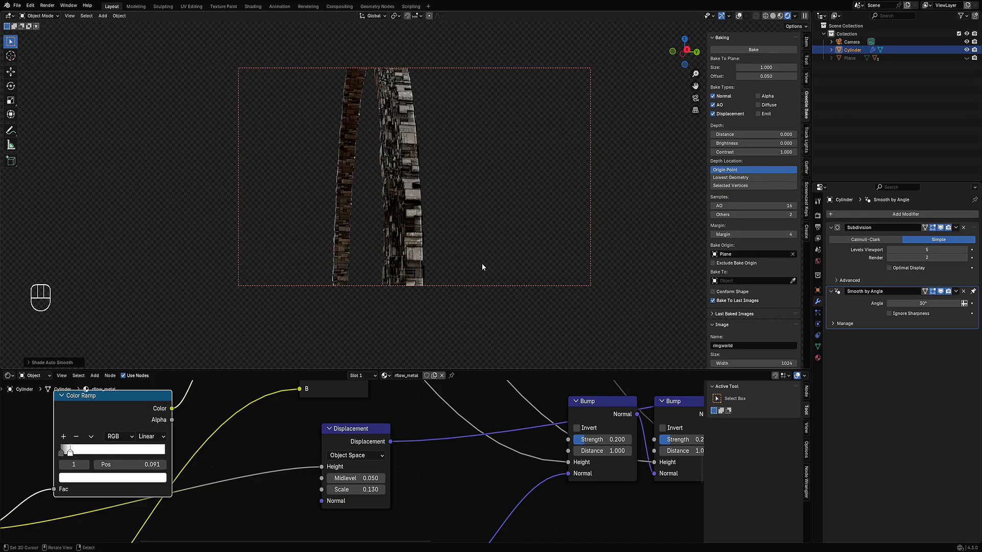
Shift the Mapping node's X location to 0.8 m and inspect the repositioned detailing on the ring up close
{"action": "scroll", "coordinate": [257, 458], "scroll_direction": "down", "scroll_amount": 2}
{"action": "middle_click_drag", "start_coordinate": [257, 459], "coordinate": [498, 394]}
{"action": "scroll", "coordinate": [480, 446], "scroll_direction": "down", "scroll_amount": 3}
{"action": "scroll", "coordinate": [218, 474], "scroll_direction": "up", "scroll_amount": 4}
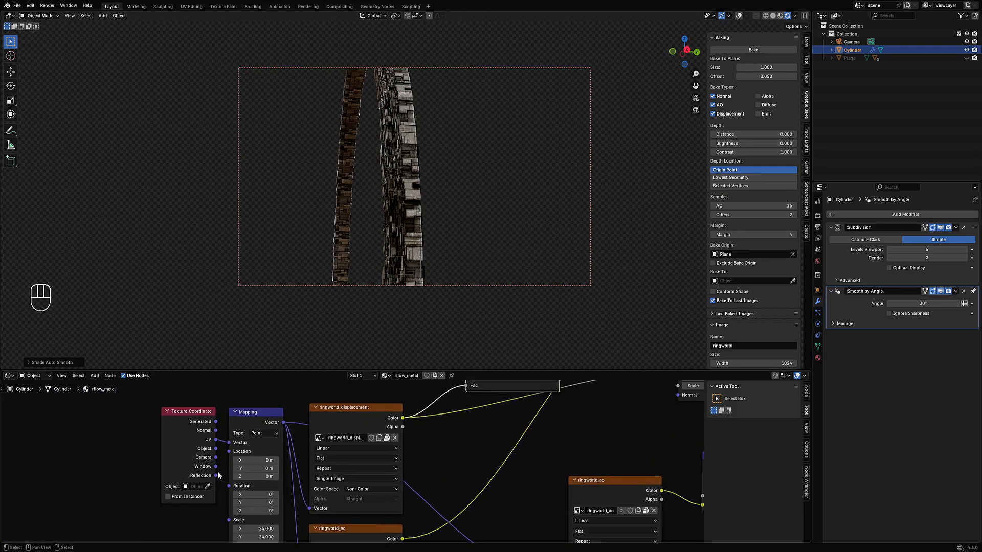
{"action": "left_click_drag", "start_coordinate": [261, 460], "coordinate": [263, 459], "text": "ctrl"}
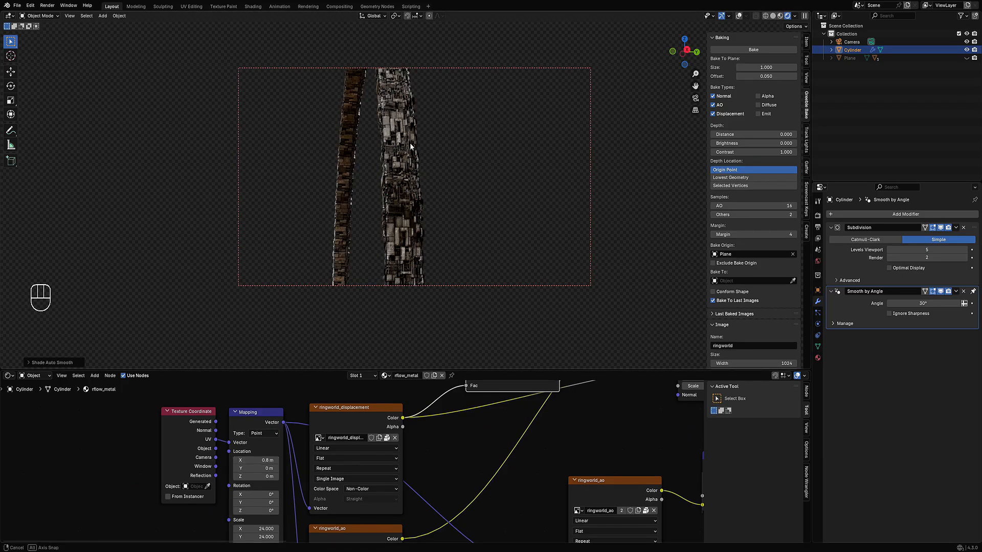
{"action": "middle_click_drag", "start_coordinate": [409, 142], "coordinate": [446, 252]}
{"action": "key", "text": "shift+alt+z"}
{"action": "middle_click_drag", "start_coordinate": [431, 212], "coordinate": [462, 198], "text": "shift"}
{"action": "scroll", "coordinate": [501, 176], "scroll_direction": "up", "scroll_amount": 4}
{"action": "key", "text": "shift+alt+z"}
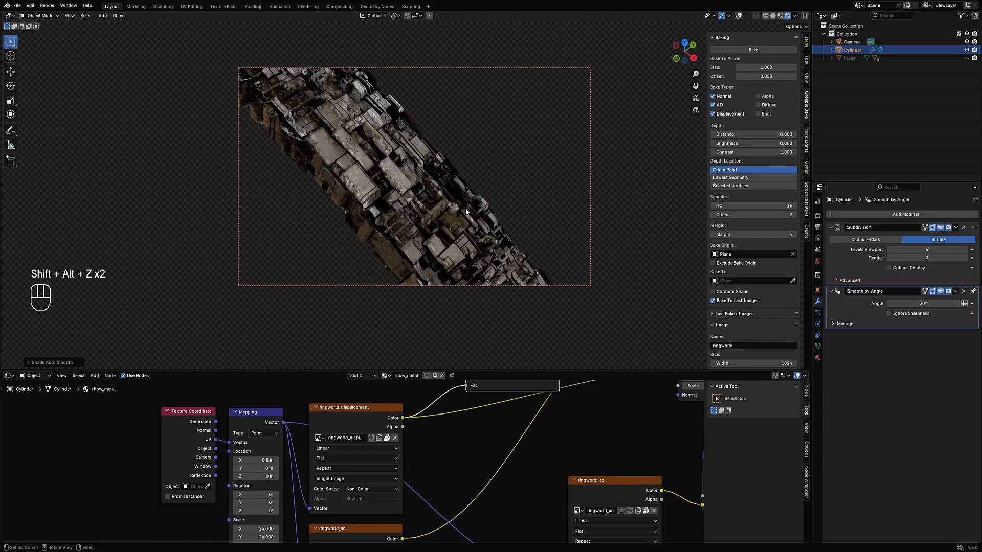
Raise the ring's Subdivision modifier to 6 viewport levels and check the finer displacement along the arc
{"action": "left_click", "coordinate": [965, 249]}
{"action": "middle_click_drag", "start_coordinate": [304, 203], "coordinate": [486, 178]}
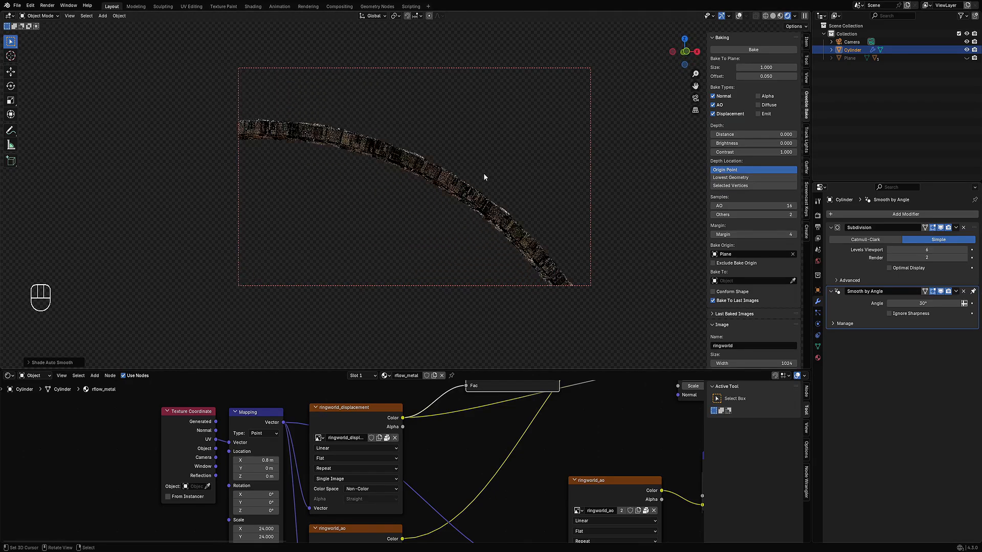
{"action": "middle_click_drag", "start_coordinate": [425, 258], "coordinate": [490, 173]}
Redraw the viewport render region as a taller, nearly square area around the ring's curved side section
{"action": "middle_click_drag", "start_coordinate": [517, 254], "coordinate": [451, 173], "text": "shift"}
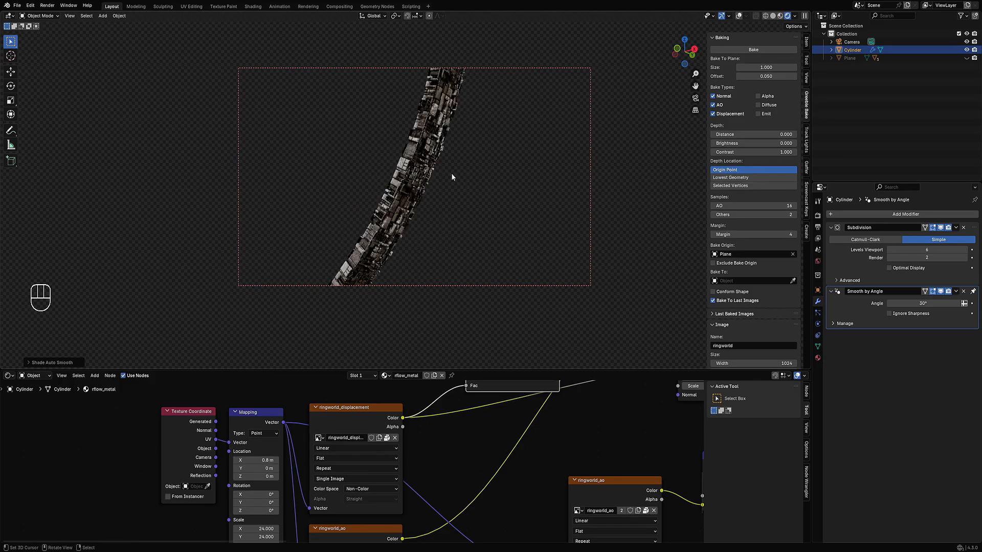
{"action": "key", "text": "ctrl+b"}
{"action": "left_click_drag", "start_coordinate": [249, 39], "coordinate": [545, 337]}
Reset the Color Ramp fed by the ringworld_displacement texture and move its white stop to about 0.155
{"action": "scroll", "coordinate": [460, 502], "scroll_direction": "down", "scroll_amount": 2}
{"action": "middle_click_drag", "start_coordinate": [476, 458], "coordinate": [401, 471]}
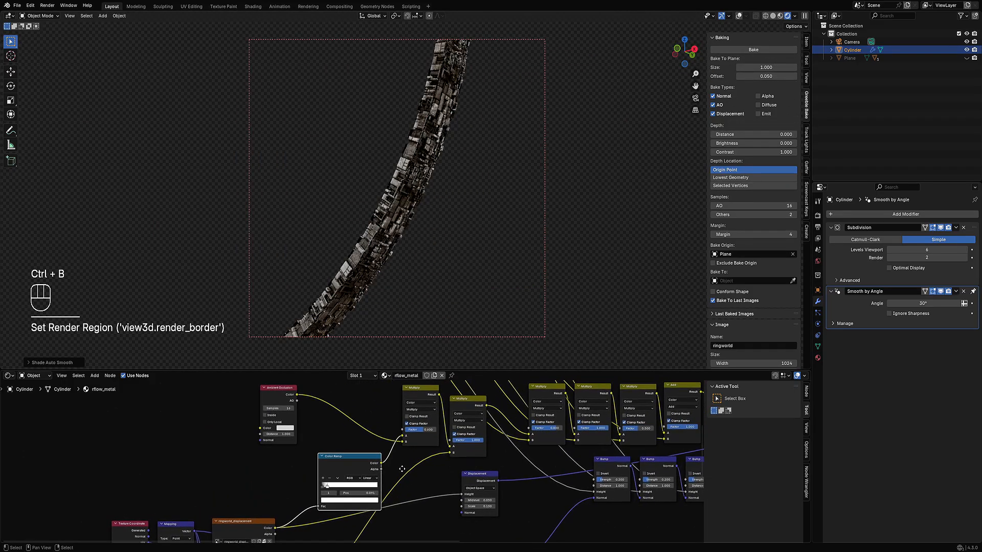
{"action": "scroll", "coordinate": [373, 467], "scroll_direction": "up", "scroll_amount": 3}
{"action": "left_click", "coordinate": [346, 462]}
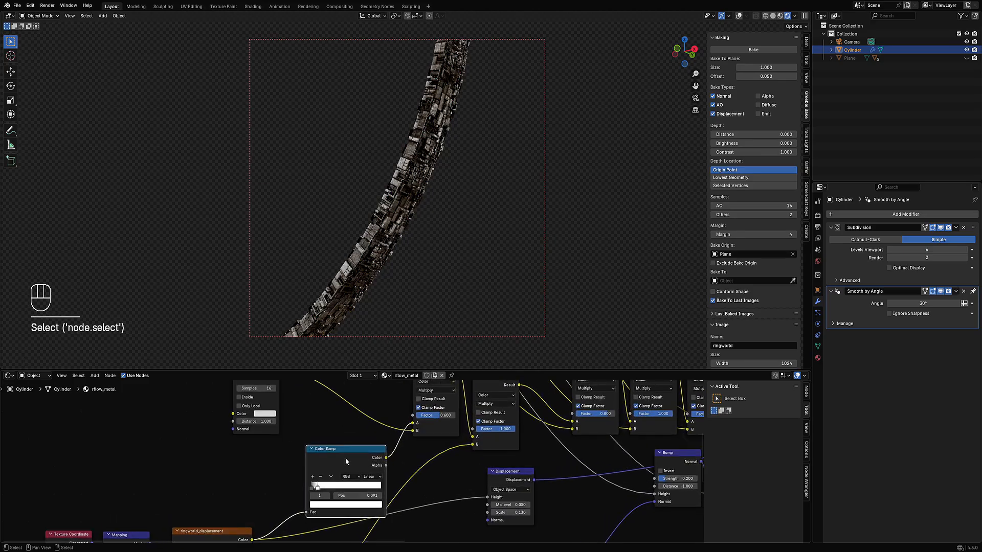
{"action": "key", "text": "BackSpace"}
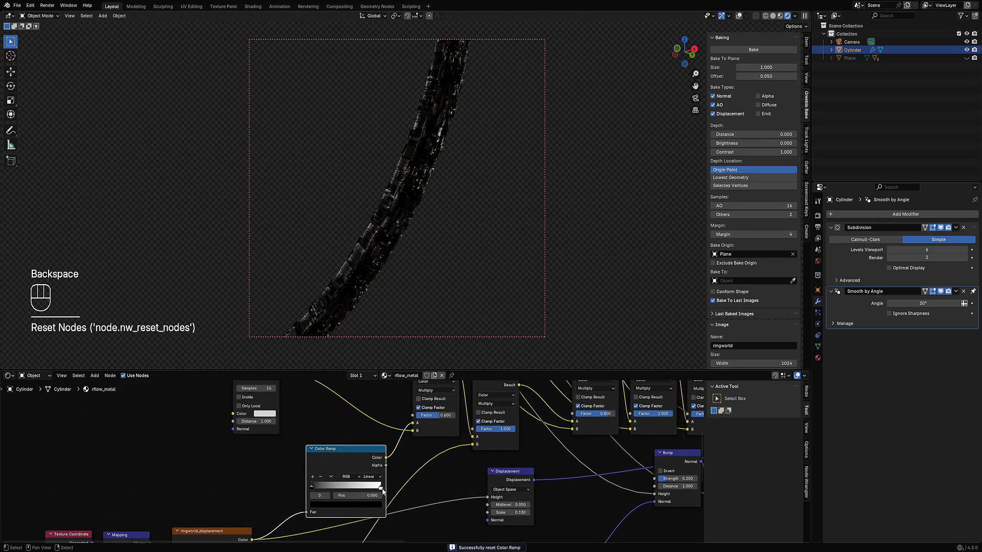
{"action": "left_click", "coordinate": [362, 487]}
{"action": "left_click_drag", "start_coordinate": [307, 495], "coordinate": [316, 489]}
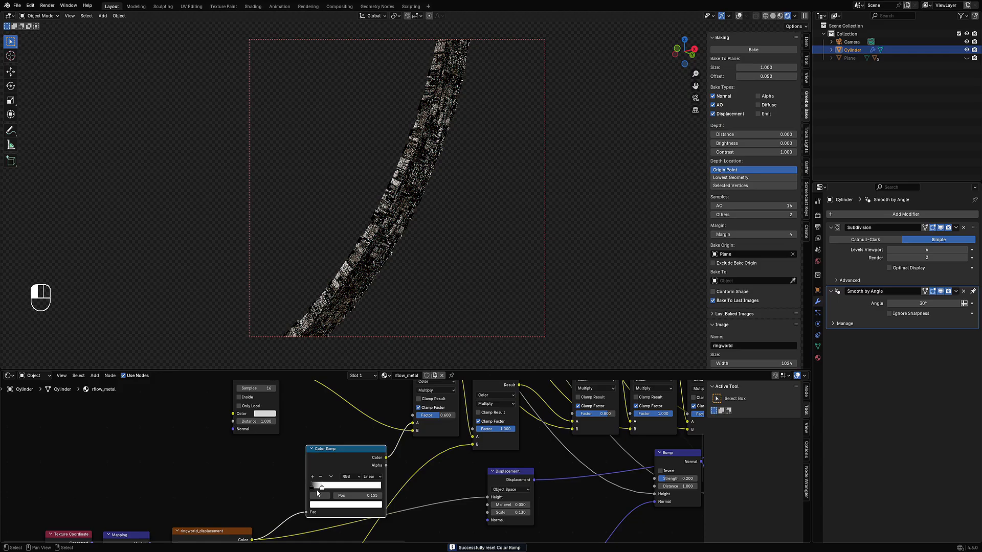
Mute the Displacement node in the rflow_metal material of the cylinder
{"action": "scroll", "coordinate": [496, 456], "scroll_direction": "down", "scroll_amount": 3}
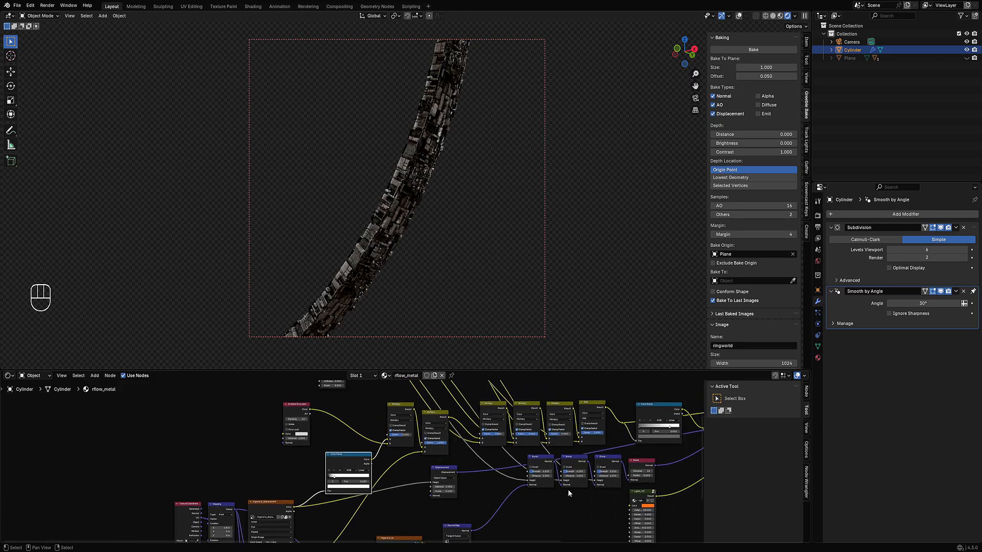
{"action": "middle_click_drag", "start_coordinate": [567, 489], "coordinate": [450, 438]}
{"action": "scroll", "coordinate": [340, 469], "scroll_direction": "up", "scroll_amount": 2}
{"action": "left_click", "coordinate": [344, 471]}
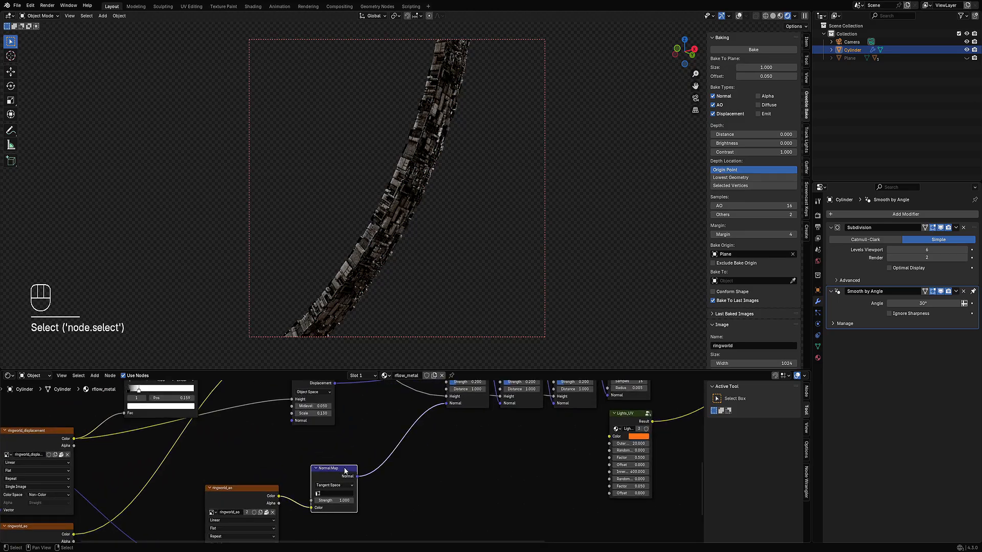
{"action": "scroll", "coordinate": [343, 470], "scroll_direction": "down", "scroll_amount": 2}
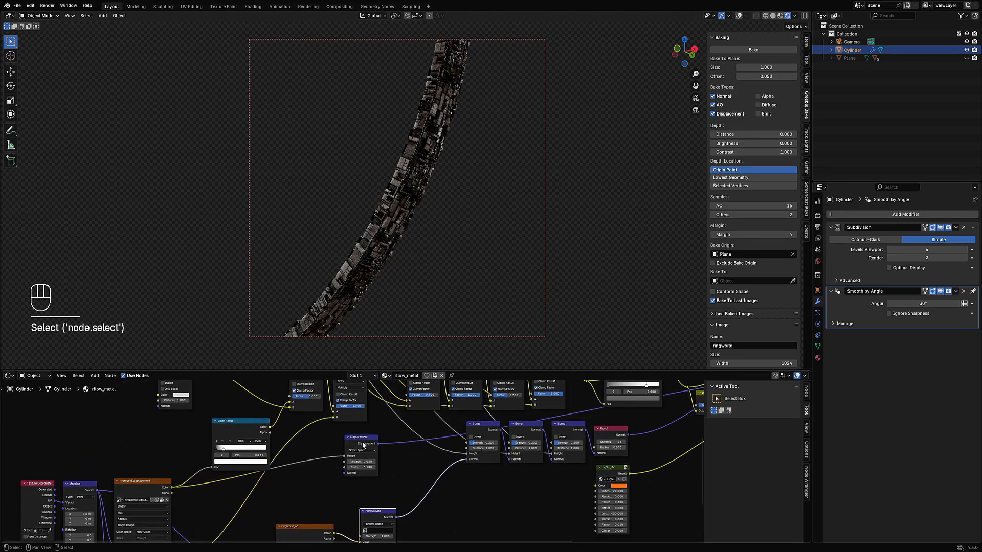
{"action": "left_click", "coordinate": [363, 445]}
{"action": "key", "text": "m"}
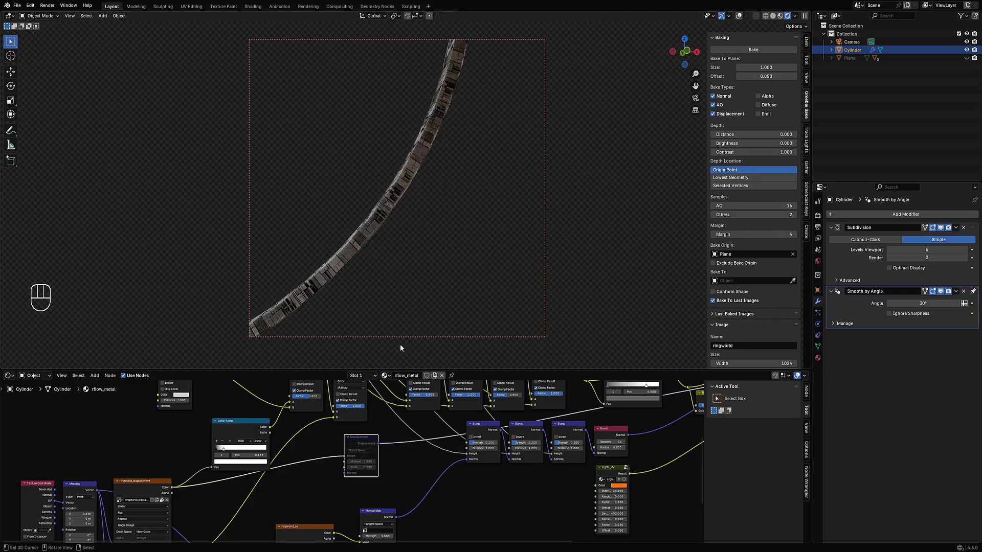
{"action": "scroll", "coordinate": [358, 443], "scroll_direction": "up", "scroll_amount": 2}
{"action": "scroll", "coordinate": [358, 444], "scroll_direction": "up", "scroll_amount": 1}
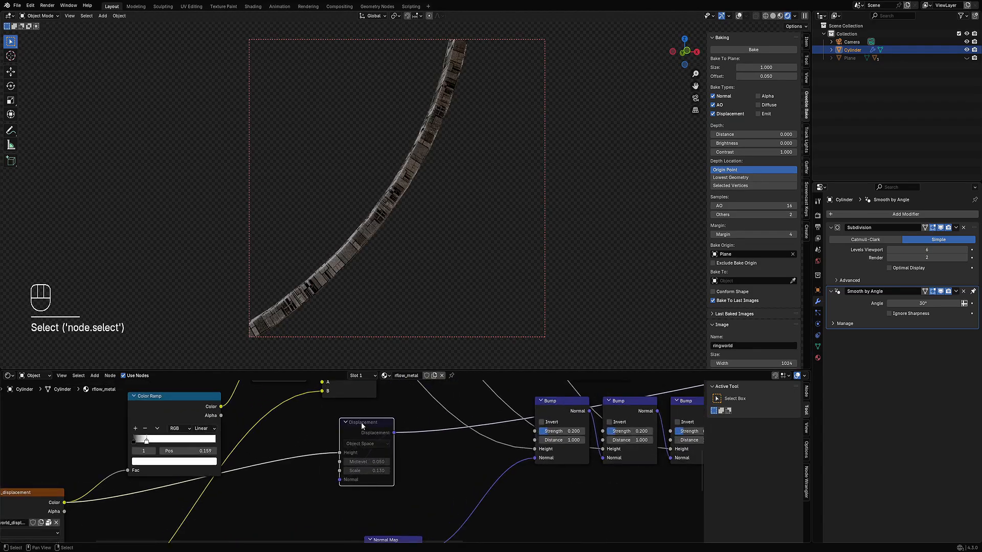
{"action": "key", "text": "m"}
{"action": "key", "text": "m"}
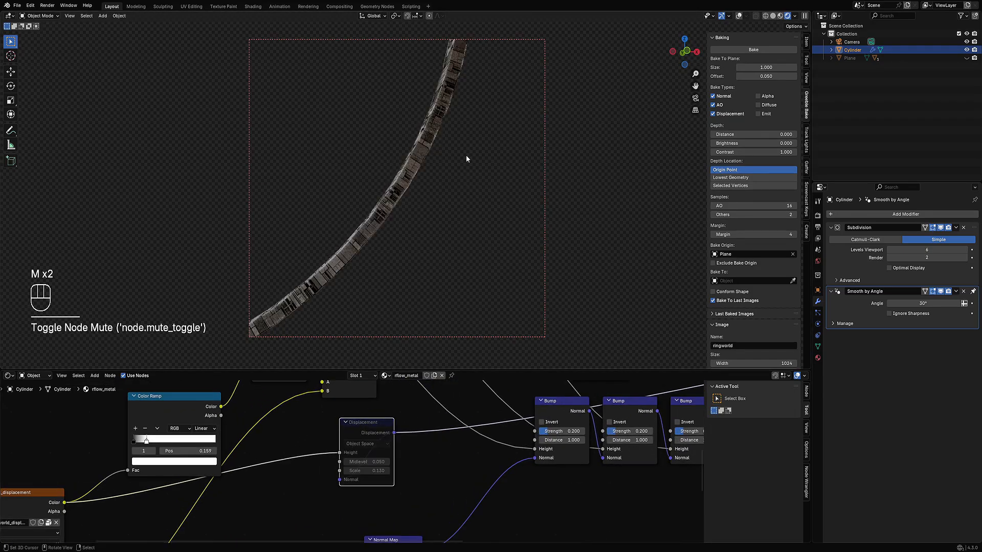
Select the dark stop of the displacement Color Ramp and set the Factor of the Multiply node it feeds to 1.000
{"action": "middle_click_drag", "start_coordinate": [465, 158], "coordinate": [438, 230]}
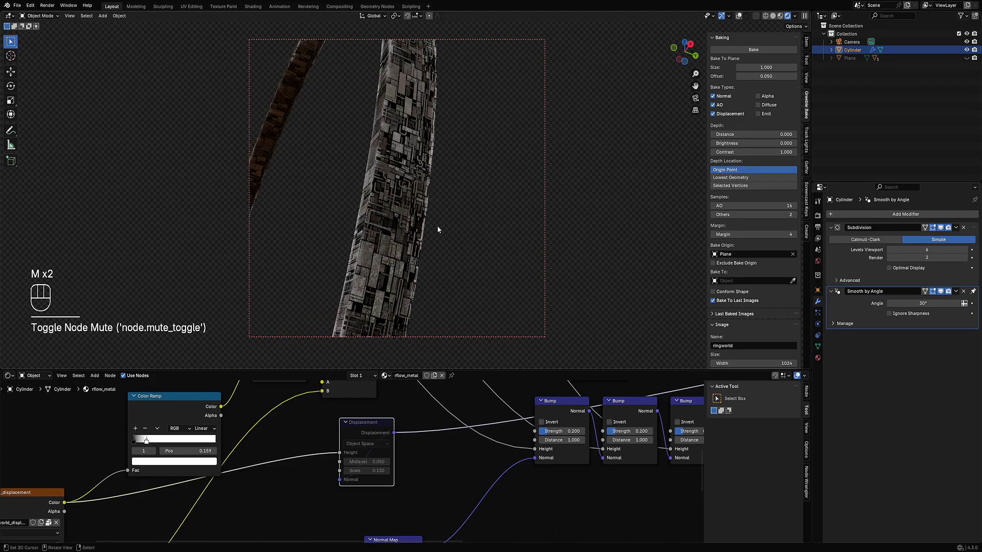
{"action": "scroll", "coordinate": [393, 194], "scroll_direction": "up", "scroll_amount": 3}
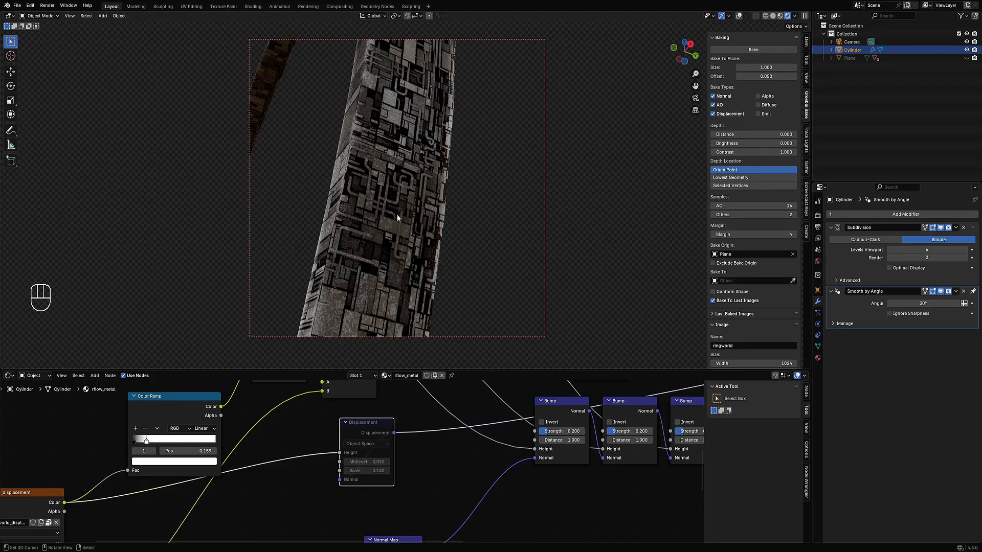
{"action": "scroll", "coordinate": [398, 437], "scroll_direction": "down", "scroll_amount": 1}
{"action": "scroll", "coordinate": [398, 437], "scroll_direction": "down", "scroll_amount": 2}
{"action": "middle_click_drag", "start_coordinate": [388, 386], "coordinate": [433, 449]}
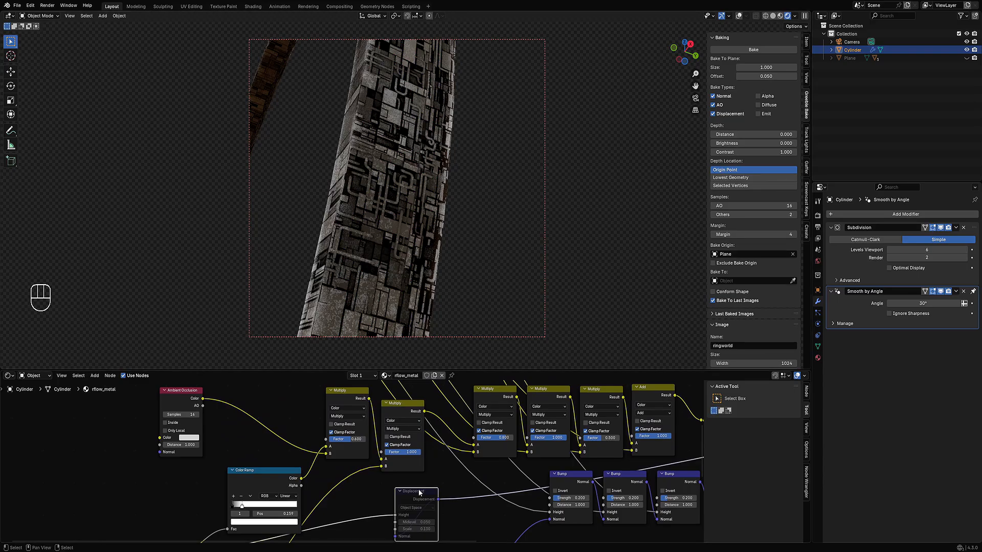
{"action": "middle_click_drag", "start_coordinate": [307, 489], "coordinate": [350, 472]}
{"action": "scroll", "coordinate": [345, 470], "scroll_direction": "up", "scroll_amount": 3}
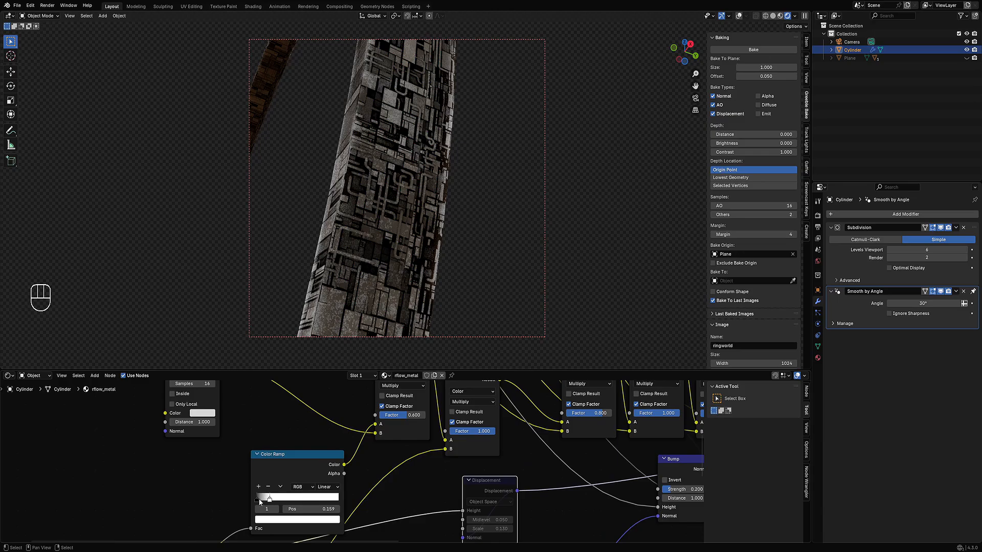
{"action": "mouse_move", "coordinate": [259, 499]}
{"action": "left_mouse_down"}
{"action": "mouse_move", "coordinate": [284, 499]}
{"action": "mouse_move", "coordinate": [254, 501]}
{"action": "left_mouse_up"}
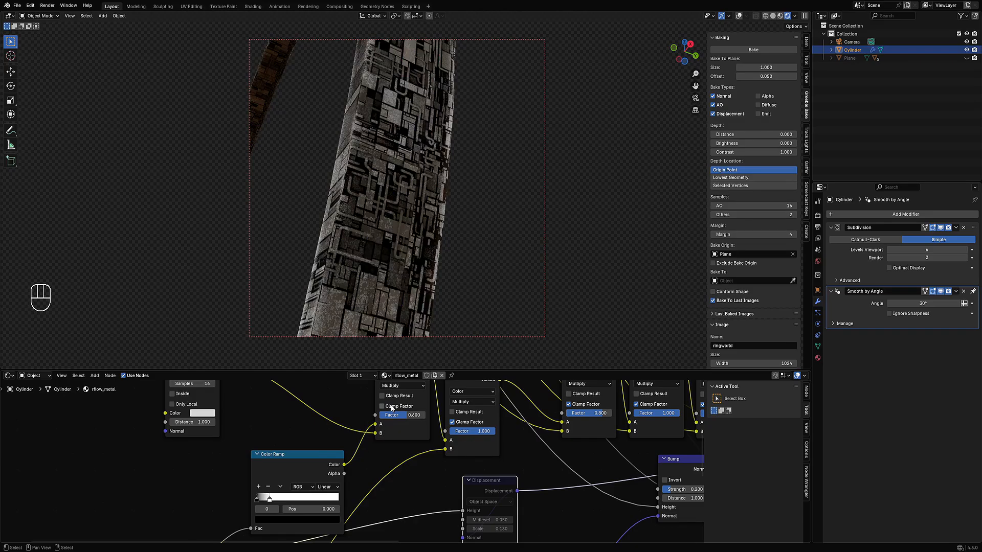
{"action": "left_click_drag", "start_coordinate": [404, 416], "coordinate": [427, 416]}
Lighten the dark stop of the displacement Color Ramp to a grey with a Value of about 0.245
{"action": "scroll", "coordinate": [375, 446], "scroll_direction": "down", "scroll_amount": 4}
{"action": "middle_click_drag", "start_coordinate": [370, 504], "coordinate": [386, 419]}
{"action": "middle_click_drag", "start_coordinate": [356, 278], "coordinate": [376, 294]}
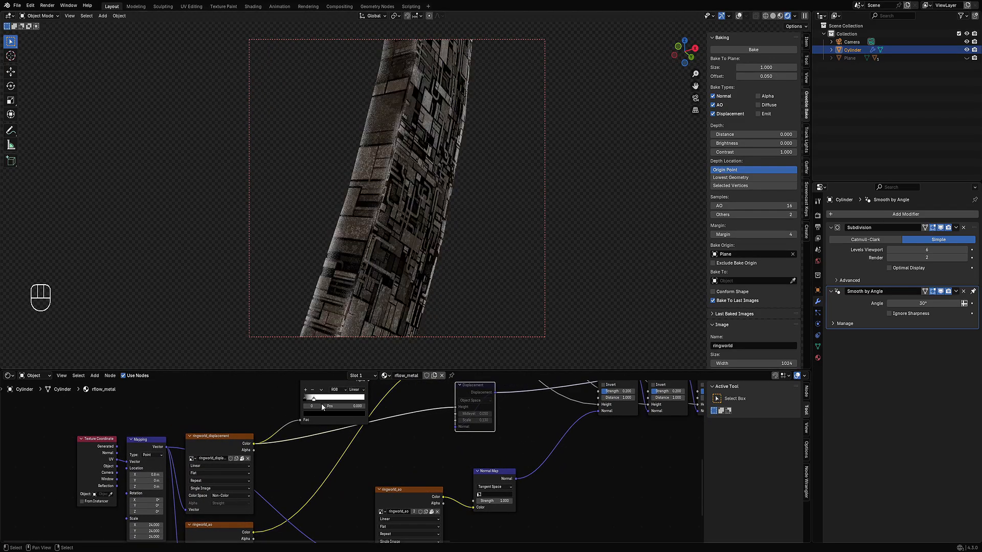
{"action": "middle_click_drag", "start_coordinate": [247, 492], "coordinate": [299, 505]}
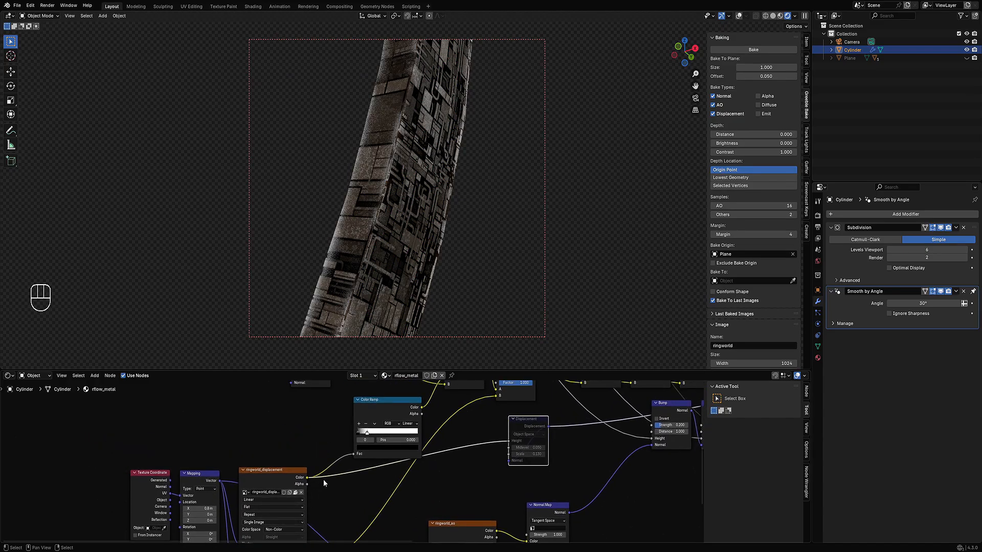
{"action": "left_click_drag", "start_coordinate": [357, 433], "coordinate": [379, 433]}
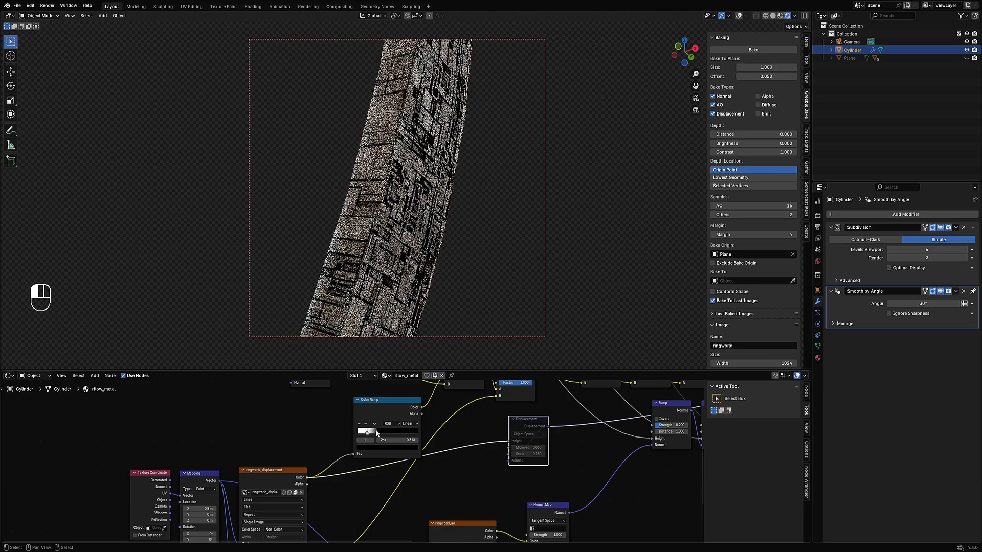
{"action": "left_click", "coordinate": [374, 448]}
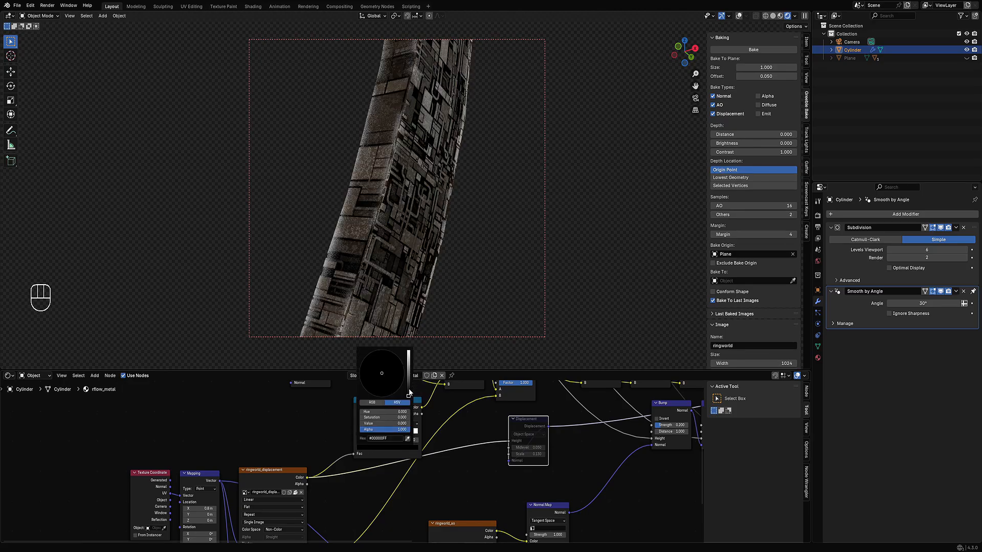
{"action": "left_click_drag", "start_coordinate": [408, 391], "coordinate": [409, 372]}
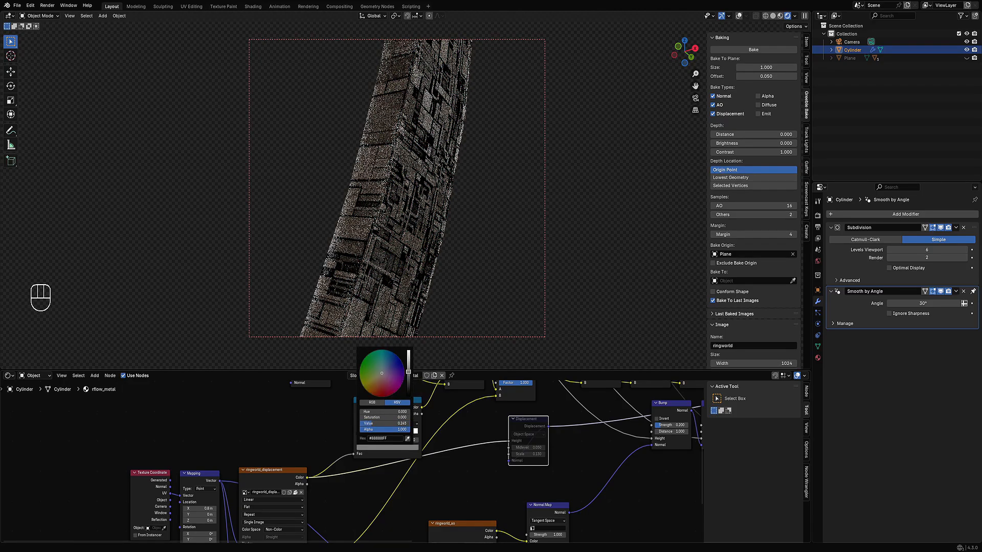
Cut the Color Ramp's link to the first Multiply node to compare the surface, and undo the cut
{"action": "scroll", "coordinate": [421, 409], "scroll_direction": "down", "scroll_amount": 2}
{"action": "middle_click_drag", "start_coordinate": [421, 409], "coordinate": [373, 469]}
{"action": "right_click_drag", "start_coordinate": [380, 457], "coordinate": [385, 468], "text": "ctrl"}
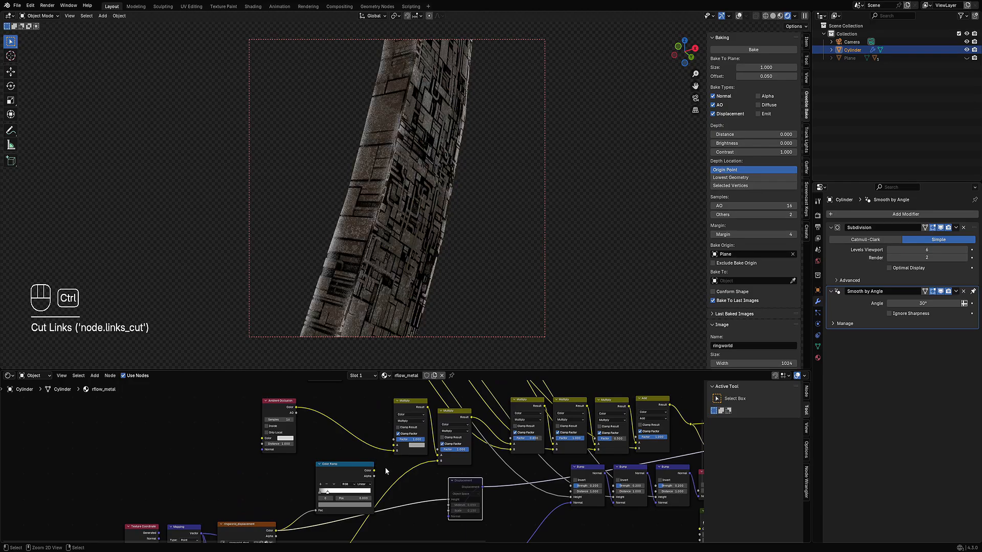
{"action": "key", "text": "ctrl+z"}
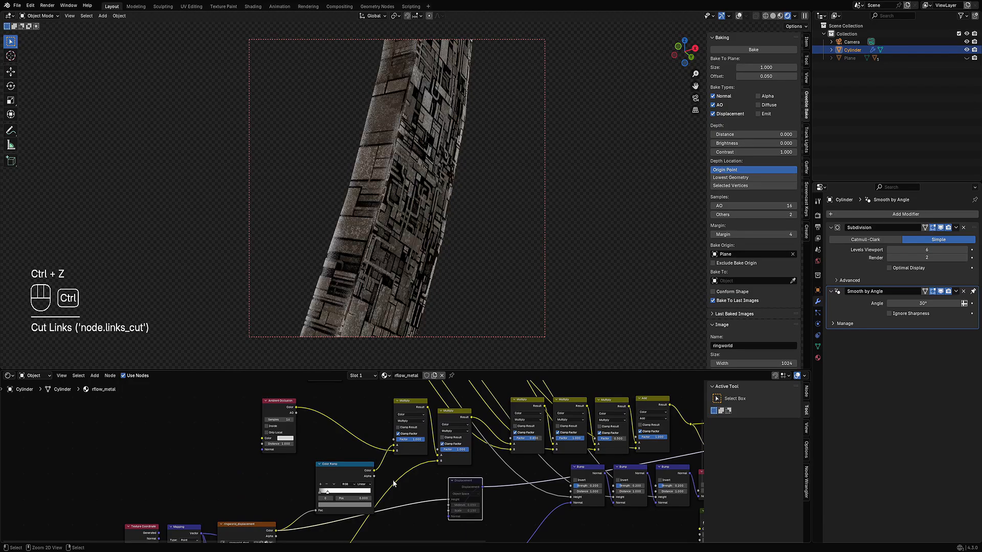
Set the Factor of the second Multiply node, which receives the baked AO texture, to 0.200 and mute the node
{"action": "middle_click_drag", "start_coordinate": [518, 502], "coordinate": [428, 454]}
{"action": "mouse_move", "coordinate": [410, 451]}
{"action": "left_mouse_down"}
{"action": "mouse_move", "coordinate": [391, 451]}
{"action": "mouse_move", "coordinate": [400, 452]}
{"action": "left_mouse_up"}
{"action": "left_click", "coordinate": [409, 401]}
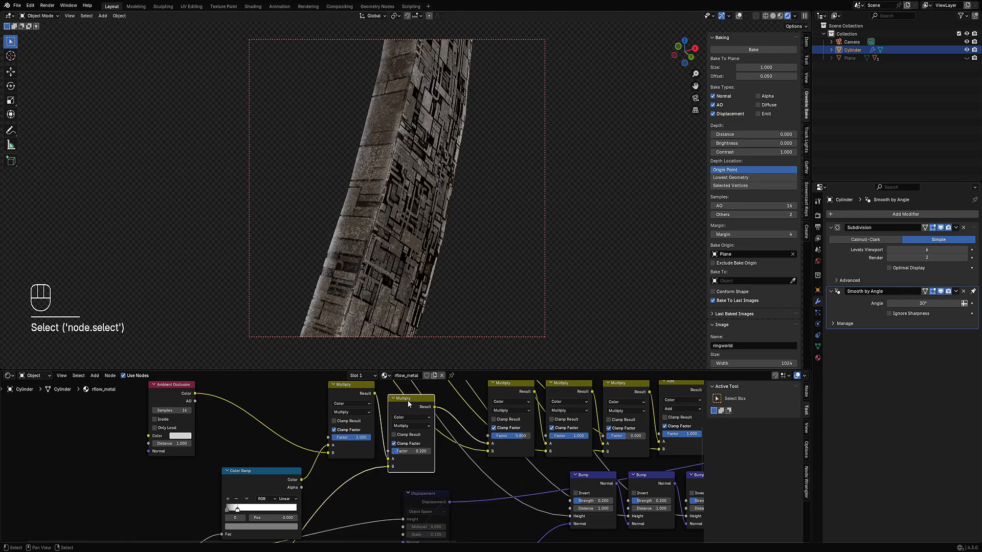
{"action": "key", "text": "m"}
Detach the Color Ramp from the A input of the first Multiply node to judge its effect, and reconnect it
{"action": "left_click_drag", "start_coordinate": [328, 445], "coordinate": [265, 450]}
{"action": "middle_click_drag", "start_coordinate": [450, 268], "coordinate": [412, 269]}
{"action": "left_click_drag", "start_coordinate": [302, 480], "coordinate": [329, 445]}
Unmute the second Multiply node and set its Factor to 0.600
{"action": "left_click", "coordinate": [410, 397]}
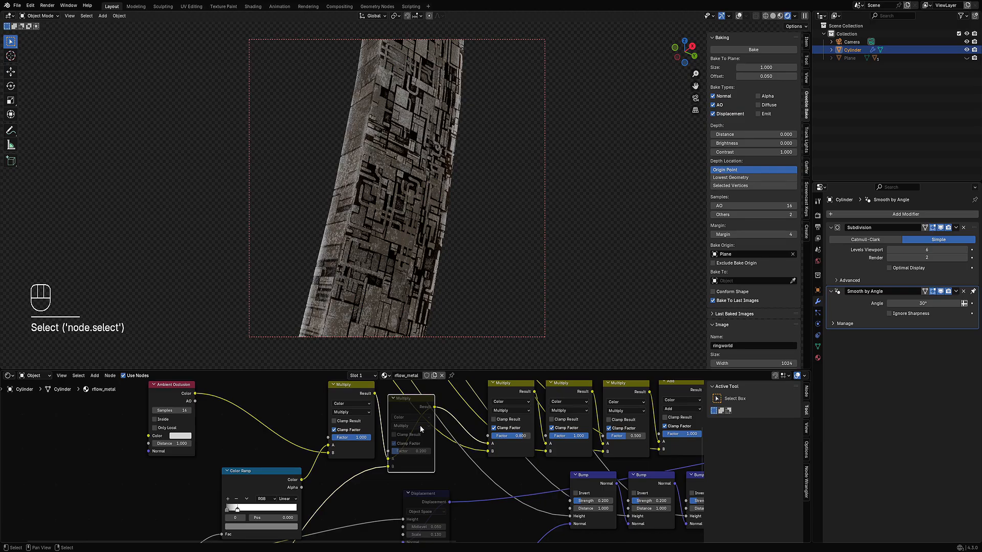
{"action": "key", "text": "m"}
{"action": "left_click_drag", "start_coordinate": [408, 451], "coordinate": [421, 451], "text": "ctrl"}
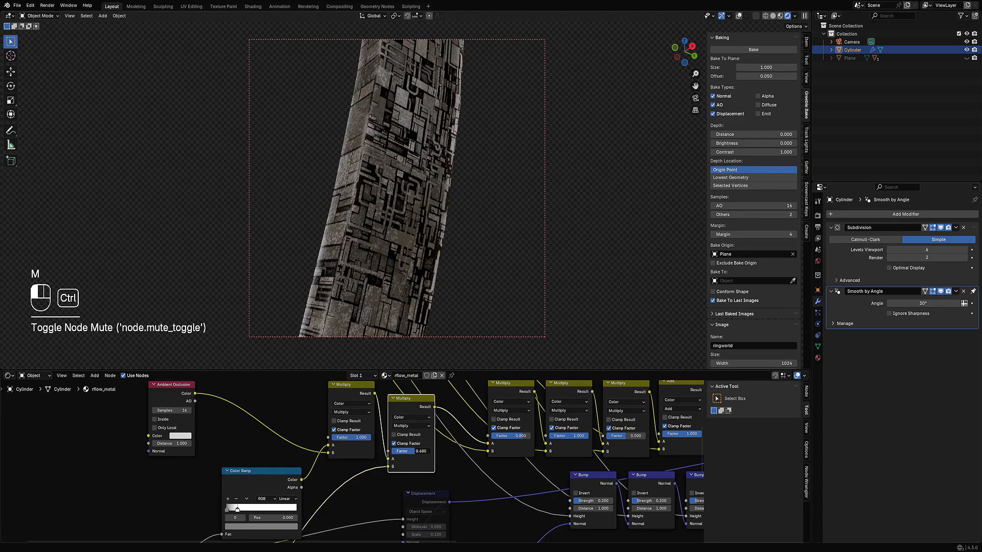
Disconnect the Normal Map node from the first Bump node to compare the surface detail, and reconnect it to the Bump's Normal input
{"action": "key", "text": "Home"}
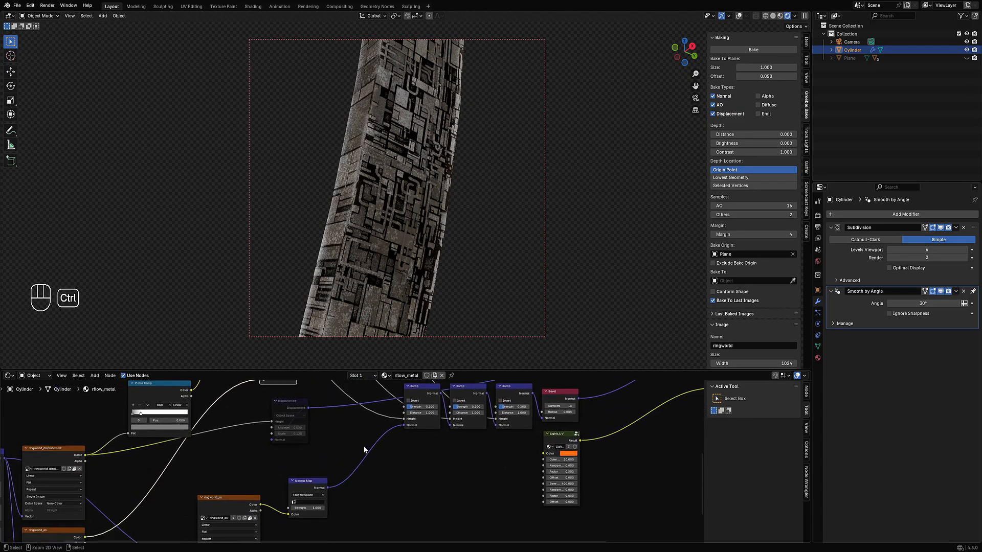
{"action": "right_click_drag", "start_coordinate": [358, 443], "coordinate": [370, 456], "text": "ctrl"}
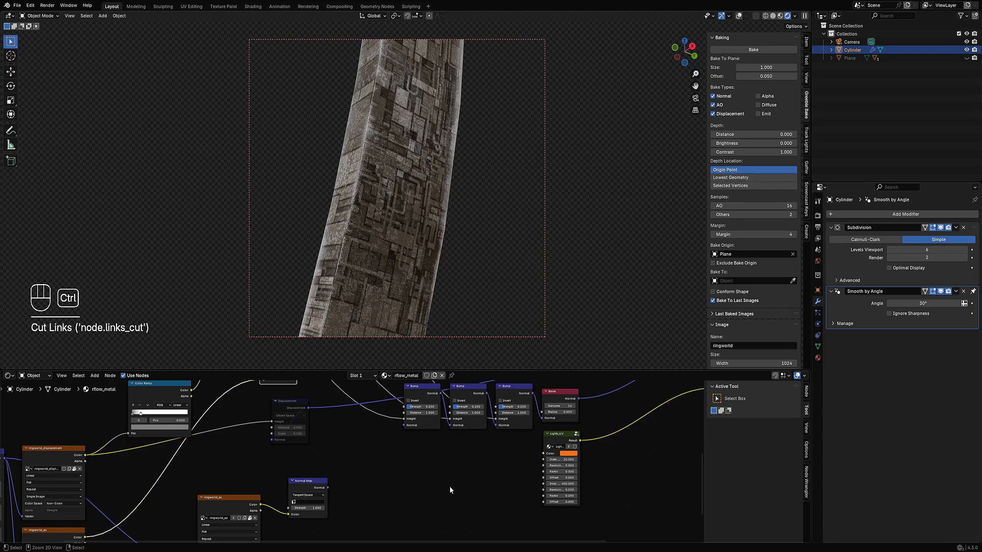
{"action": "middle_click_drag", "start_coordinate": [359, 494], "coordinate": [438, 439]}
{"action": "scroll", "coordinate": [437, 446], "scroll_direction": "up", "scroll_amount": 5}
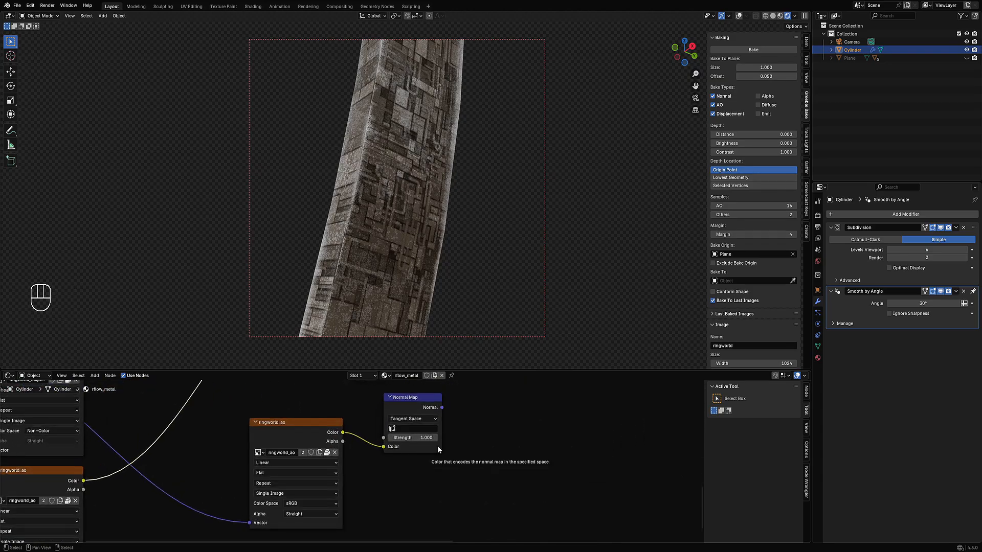
{"action": "left_click", "coordinate": [258, 453]}
{"action": "middle_click_drag", "start_coordinate": [472, 411], "coordinate": [404, 481]}
{"action": "scroll", "coordinate": [404, 481], "scroll_direction": "down", "scroll_amount": 3}
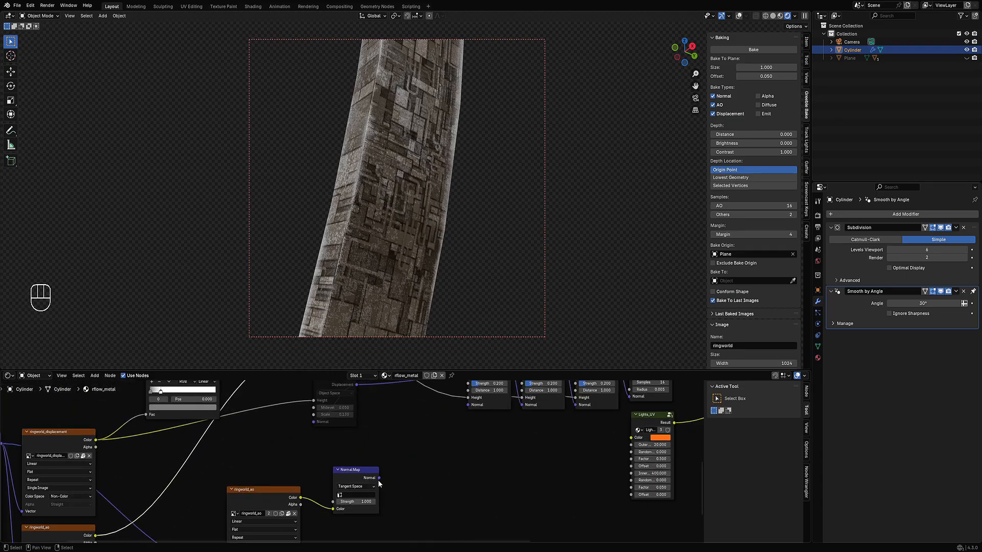
{"action": "left_click_drag", "start_coordinate": [379, 478], "coordinate": [472, 408]}
Assign the ringworld_normal image to the texture node that feeds the Normal Map
{"action": "middle_click_drag", "start_coordinate": [278, 515], "coordinate": [356, 462]}
{"action": "scroll", "coordinate": [356, 462], "scroll_direction": "up", "scroll_amount": 5}
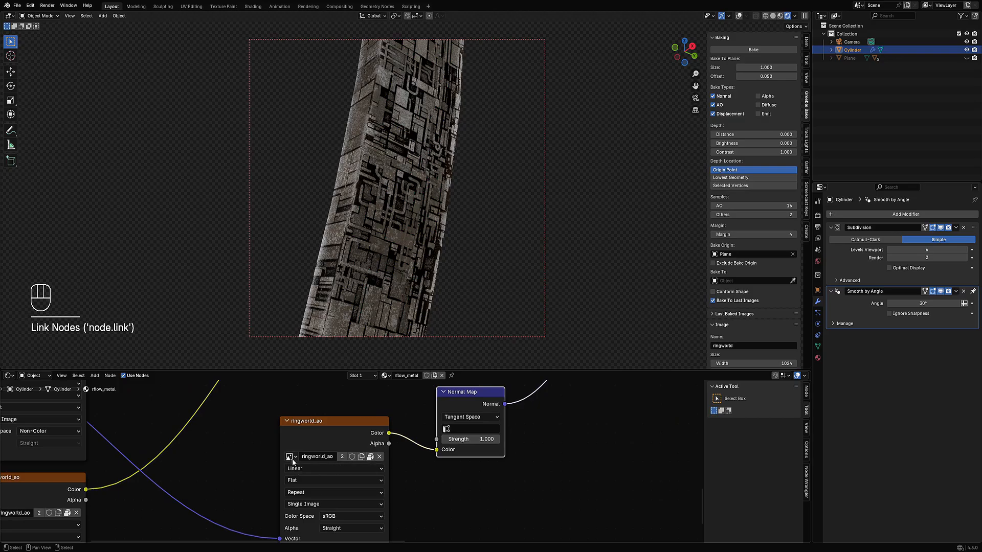
{"action": "left_click", "coordinate": [288, 457]}
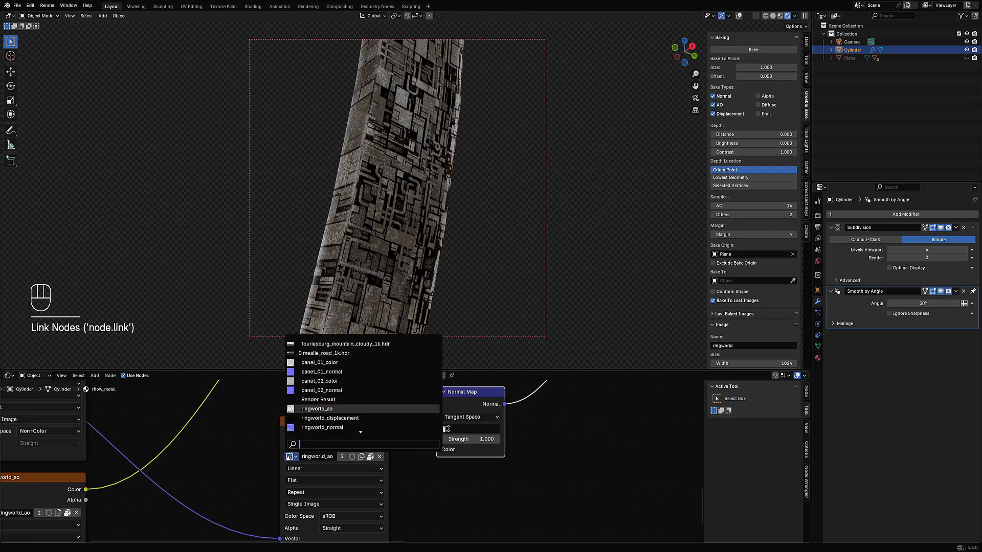
{"action": "left_click", "coordinate": [323, 428]}
{"action": "middle_click_drag", "start_coordinate": [386, 183], "coordinate": [414, 172]}
Try a brighter colour on the dark stop of the displacement Color Ramp
{"action": "scroll", "coordinate": [264, 418], "scroll_direction": "down", "scroll_amount": 2}
{"action": "middle_click_drag", "start_coordinate": [264, 418], "coordinate": [419, 524]}
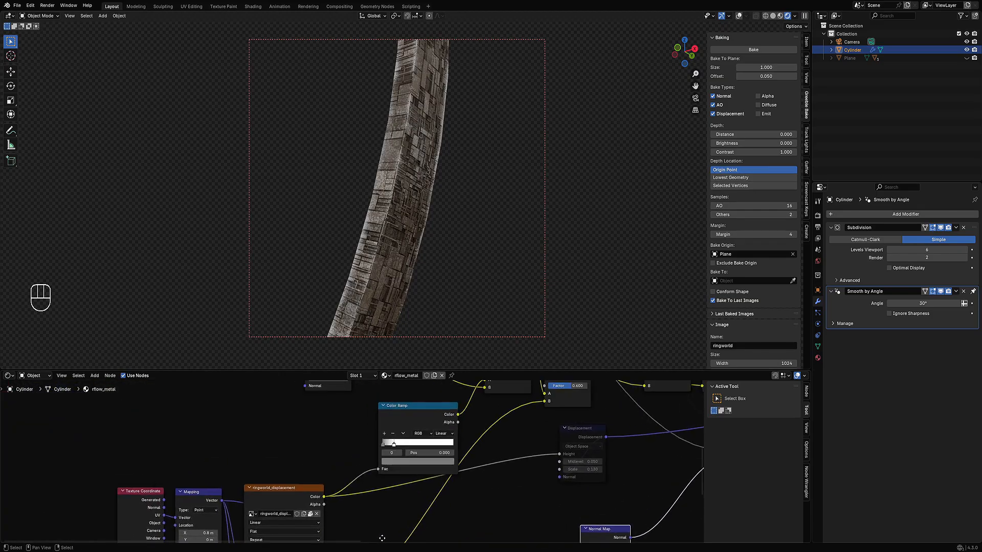
{"action": "left_click", "coordinate": [402, 463]}
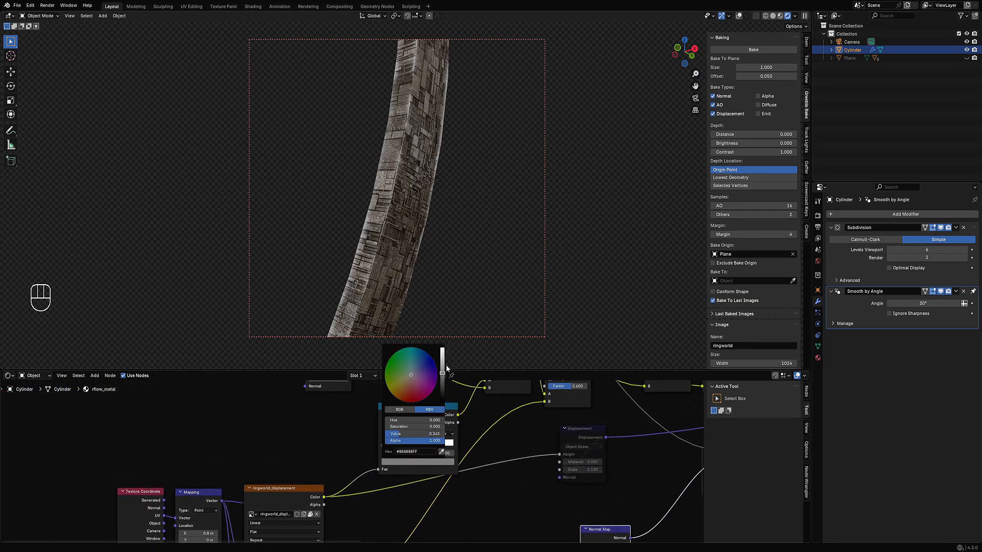
{"action": "left_click_drag", "start_coordinate": [443, 374], "coordinate": [443, 349]}
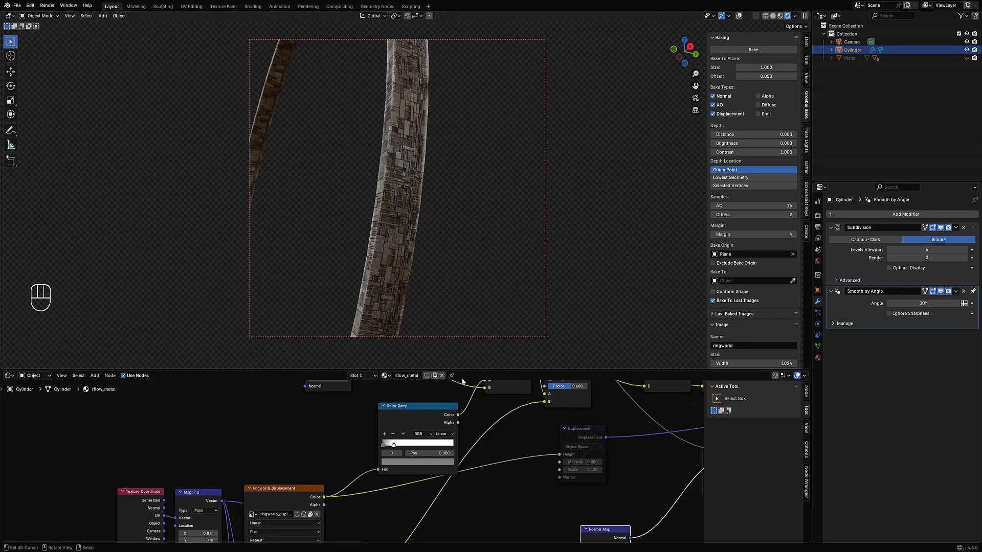
Unmute the Displacement node to restore the ring's displaced geometry
{"action": "scroll", "coordinate": [358, 458], "scroll_direction": "down", "scroll_amount": 1}
{"action": "middle_click_drag", "start_coordinate": [562, 480], "coordinate": [348, 450]}
{"action": "left_click", "coordinate": [351, 434]}
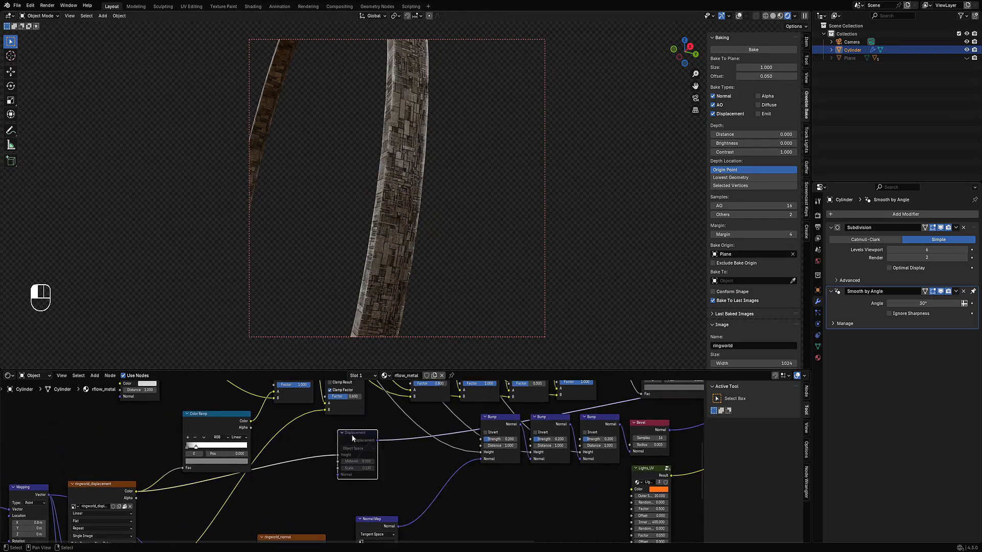
{"action": "key", "text": "m"}
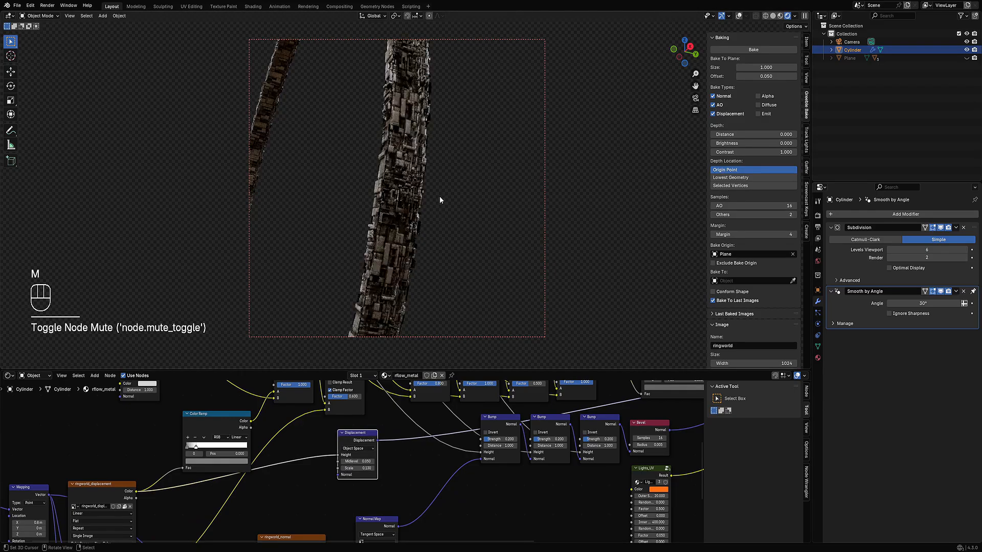
{"action": "middle_click_drag", "start_coordinate": [465, 181], "coordinate": [450, 206]}
{"action": "middle_click_drag", "start_coordinate": [454, 187], "coordinate": [467, 210], "text": "shift"}
Lower the Factor of the second Multiply node, fed by the baked AO texture, to 0.400
{"action": "middle_click_drag", "start_coordinate": [344, 399], "coordinate": [351, 471]}
{"action": "left_click_drag", "start_coordinate": [357, 472], "coordinate": [353, 471]}
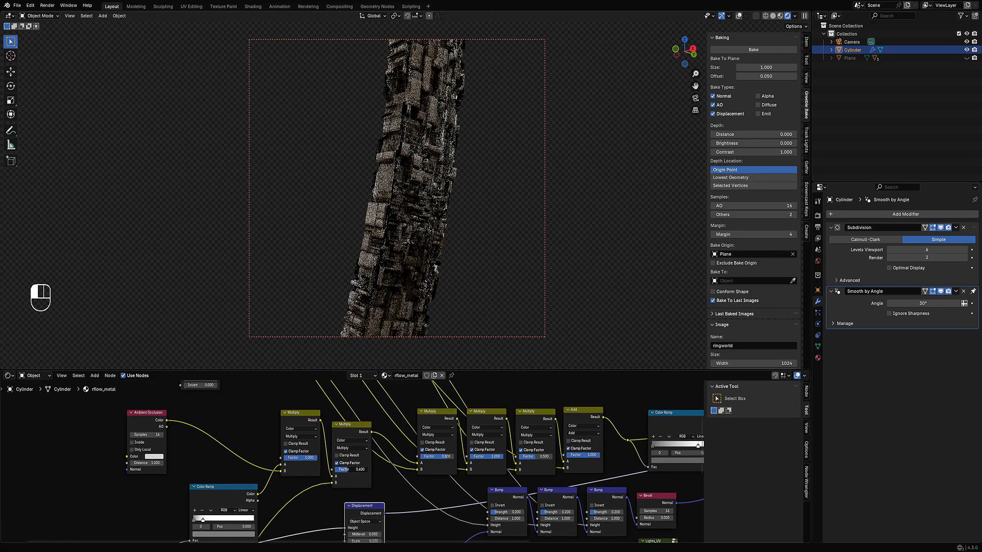
{"action": "left_click_drag", "start_coordinate": [353, 472], "coordinate": [348, 471], "text": "ctrl"}
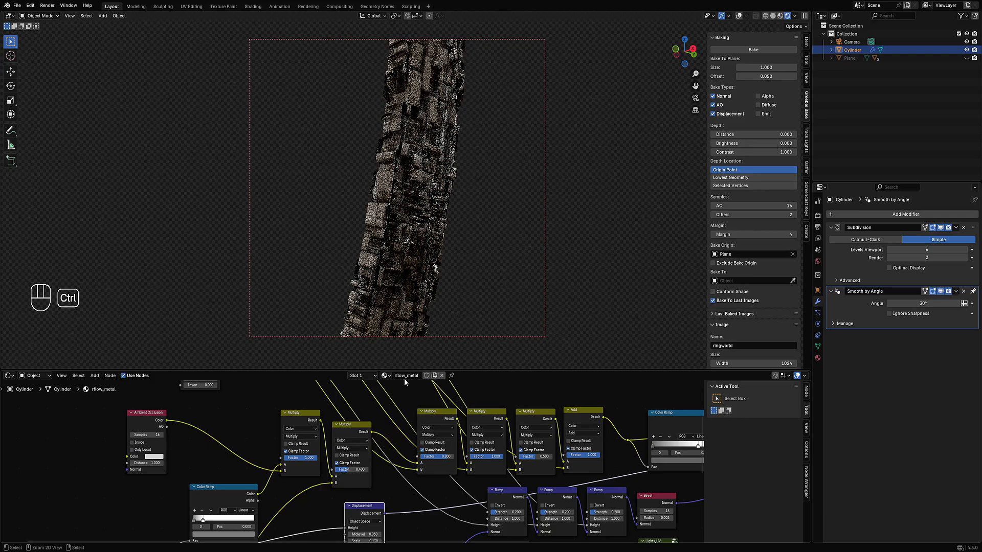
{"action": "middle_click_drag", "start_coordinate": [456, 258], "coordinate": [541, 210]}
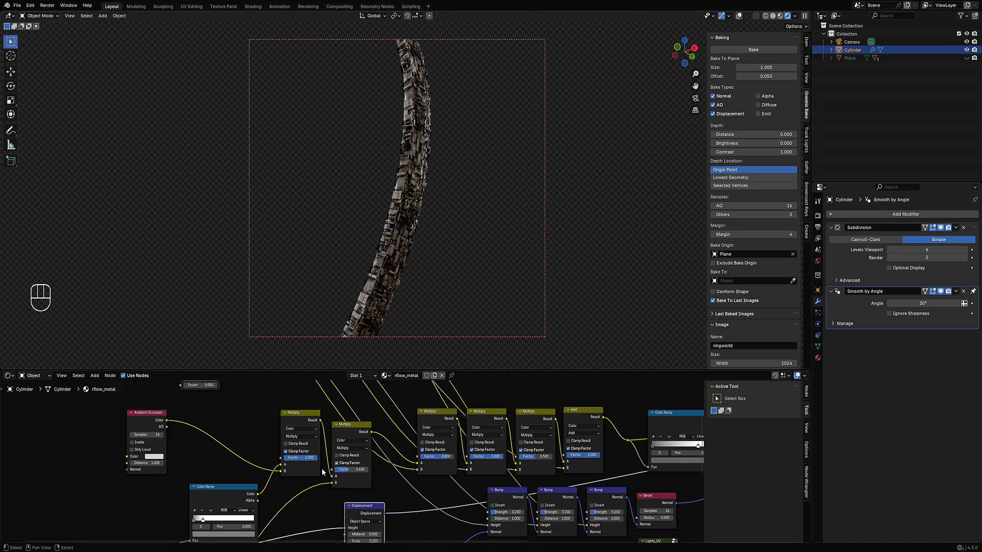
Link the displacement Color Ramp's Color output directly to the A input of the Multiply node that blends the baked AO
{"action": "scroll", "coordinate": [318, 470], "scroll_direction": "down", "scroll_amount": 2}
{"action": "scroll", "coordinate": [315, 469], "scroll_direction": "up", "scroll_amount": 3}
{"action": "scroll", "coordinate": [311, 468], "scroll_direction": "down", "scroll_amount": 4}
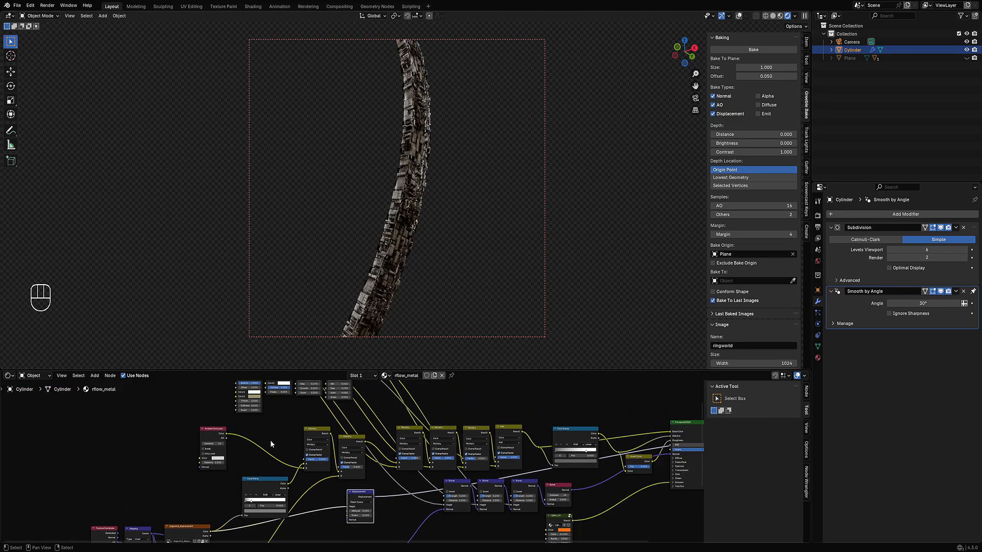
{"action": "scroll", "coordinate": [306, 481], "scroll_direction": "up", "scroll_amount": 2}
{"action": "middle_click_drag", "start_coordinate": [304, 482], "coordinate": [314, 423]}
{"action": "scroll", "coordinate": [312, 422], "scroll_direction": "up", "scroll_amount": 2}
{"action": "left_click_drag", "start_coordinate": [280, 402], "coordinate": [349, 418]}
{"action": "scroll", "coordinate": [350, 419], "scroll_direction": "down", "scroll_amount": 2}
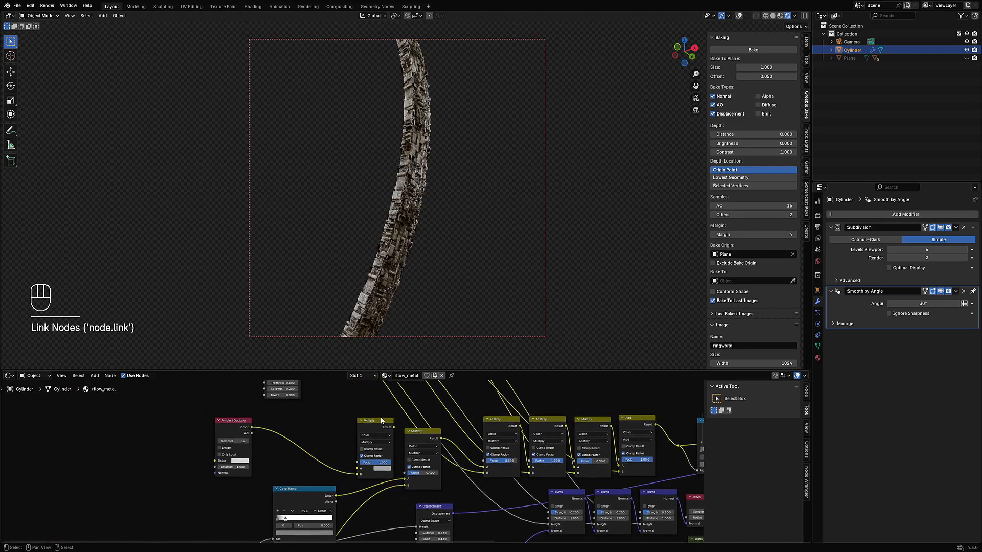
Delete the bypassed Multiply node and the Ambient Occlusion node
{"action": "left_click", "coordinate": [377, 426]}
{"action": "key", "text": "x"}
{"action": "left_click", "coordinate": [232, 425]}
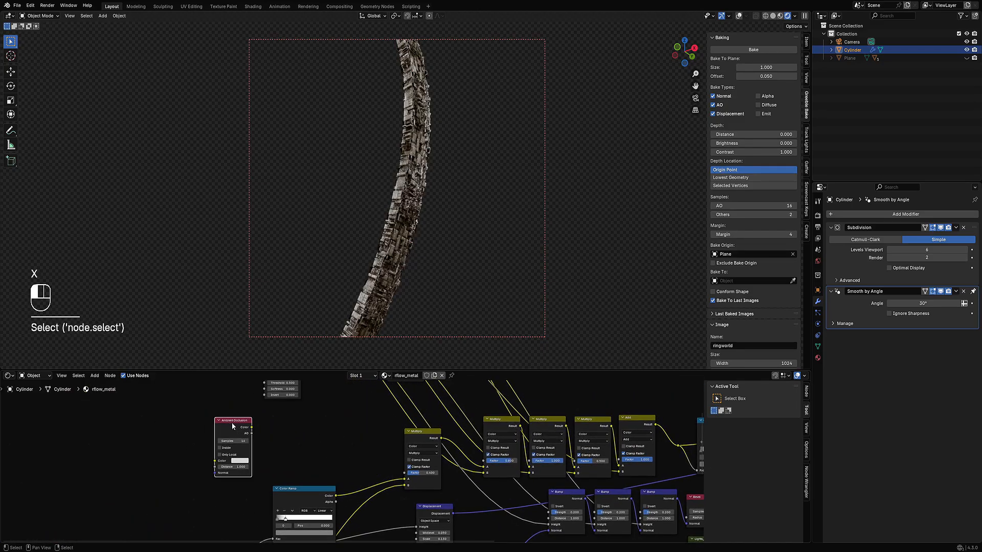
{"action": "key", "text": "x"}
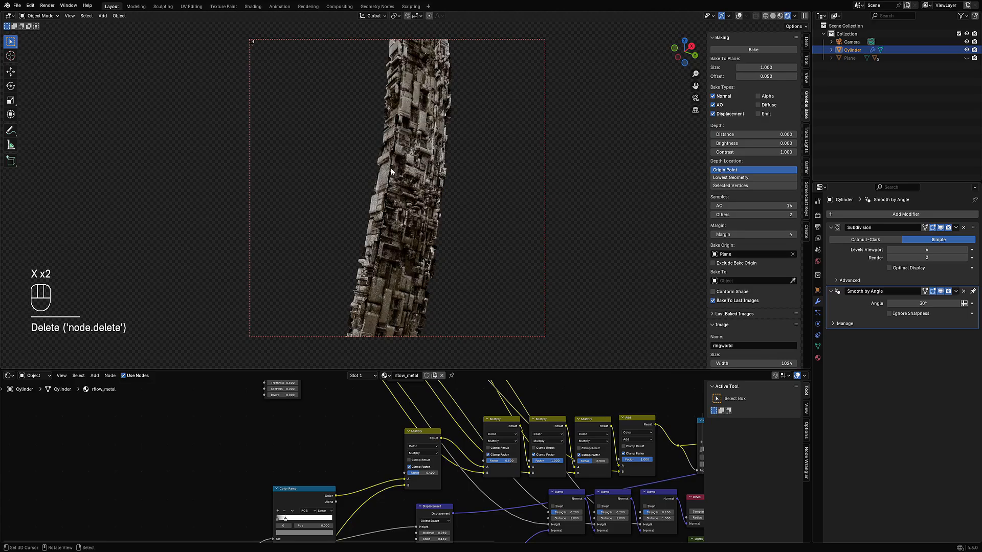
Expand the Emission section of the Principled BSDF and set its Strength to 20
{"action": "middle_click_drag", "start_coordinate": [415, 199], "coordinate": [395, 211]}
{"action": "scroll", "coordinate": [452, 178], "scroll_direction": "down", "scroll_amount": 4}
{"action": "scroll", "coordinate": [395, 211], "scroll_direction": "up", "scroll_amount": 2}
{"action": "middle_click_drag", "start_coordinate": [462, 206], "coordinate": [423, 217]}
{"action": "scroll", "coordinate": [424, 217], "scroll_direction": "down", "scroll_amount": 3}
{"action": "scroll", "coordinate": [563, 417], "scroll_direction": "down", "scroll_amount": 4}
{"action": "middle_click_drag", "start_coordinate": [675, 447], "coordinate": [417, 444]}
{"action": "scroll", "coordinate": [412, 465], "scroll_direction": "up", "scroll_amount": 4}
{"action": "middle_click_drag", "start_coordinate": [428, 481], "coordinate": [454, 441]}
{"action": "scroll", "coordinate": [480, 453], "scroll_direction": "up", "scroll_amount": 4}
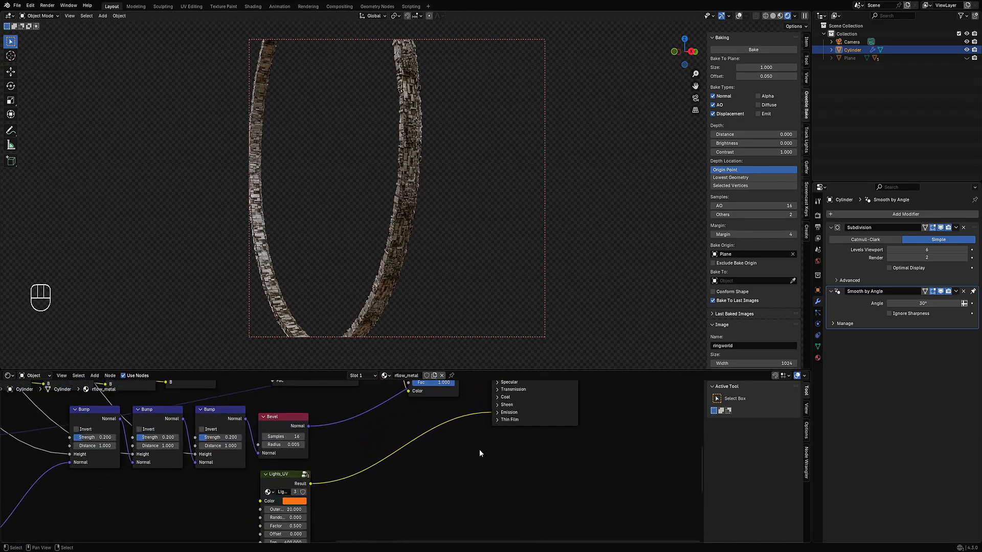
{"action": "left_click", "coordinate": [505, 412]}
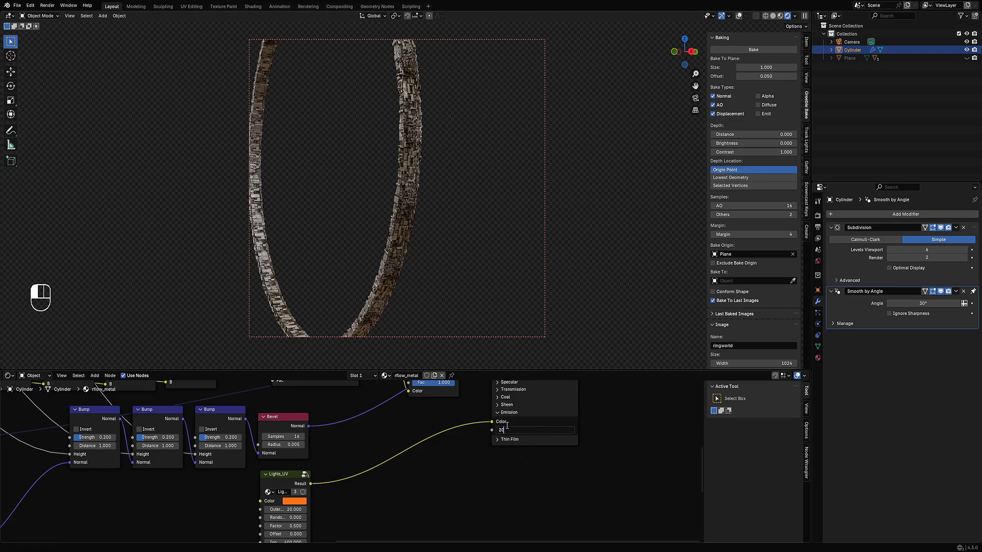
{"action": "key", "text": "Return"}
Examine the emissive lights across the ring from several angles and distances, along with the Lights_UV node's settings
{"action": "mouse_move", "coordinate": [435, 200]}
{"action": "middle_mouse_down"}
{"action": "mouse_move", "coordinate": [426, 162]}
{"action": "mouse_move", "coordinate": [462, 167]}
{"action": "mouse_move", "coordinate": [493, 198]}
{"action": "mouse_move", "coordinate": [547, 212]}
{"action": "mouse_move", "coordinate": [437, 186]}
{"action": "middle_mouse_up"}
{"action": "scroll", "coordinate": [426, 165], "scroll_direction": "up", "scroll_amount": 4}
{"action": "scroll", "coordinate": [437, 186], "scroll_direction": "down", "scroll_amount": 3}
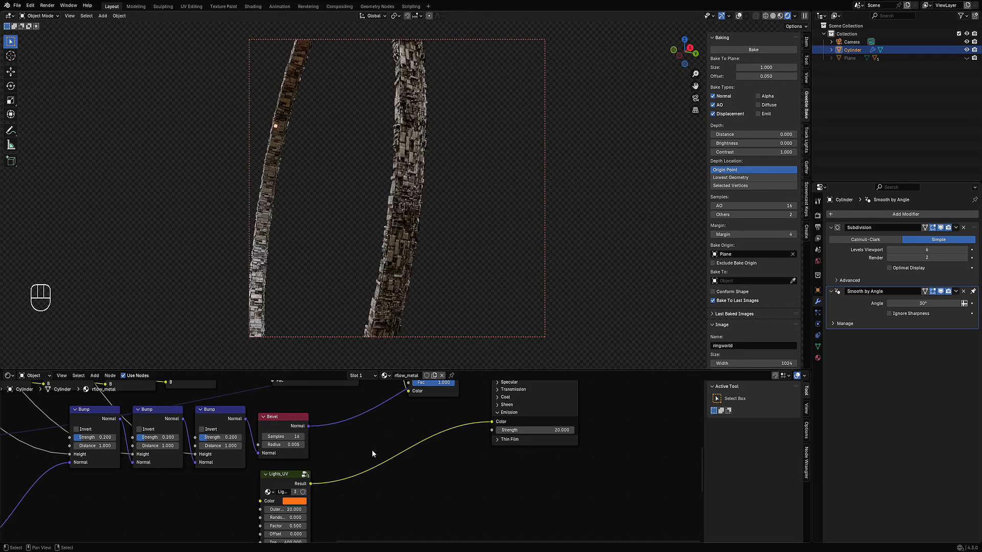
{"action": "middle_click_drag", "start_coordinate": [290, 518], "coordinate": [327, 458]}
{"action": "middle_click_drag", "start_coordinate": [409, 209], "coordinate": [437, 205]}
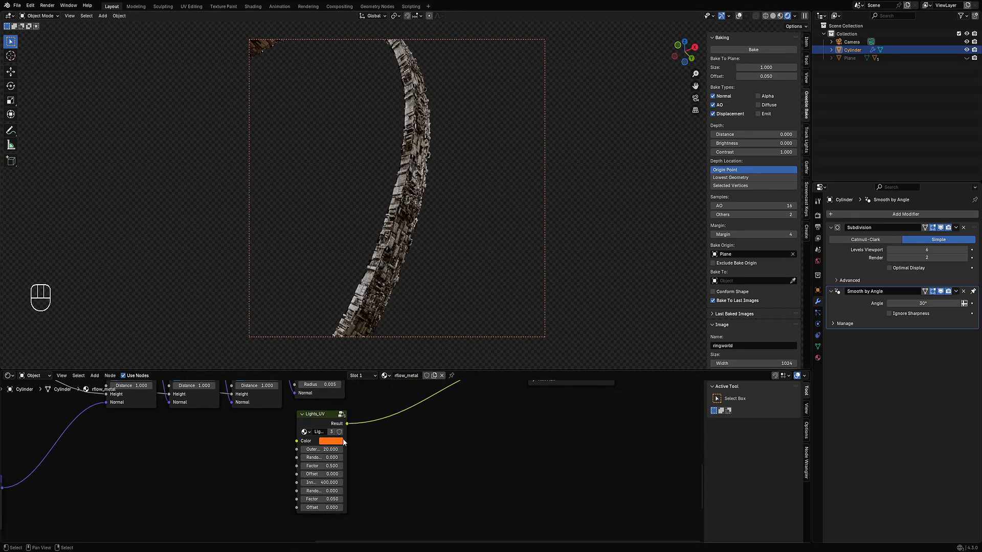
{"action": "middle_click_drag", "start_coordinate": [419, 446], "coordinate": [444, 436]}
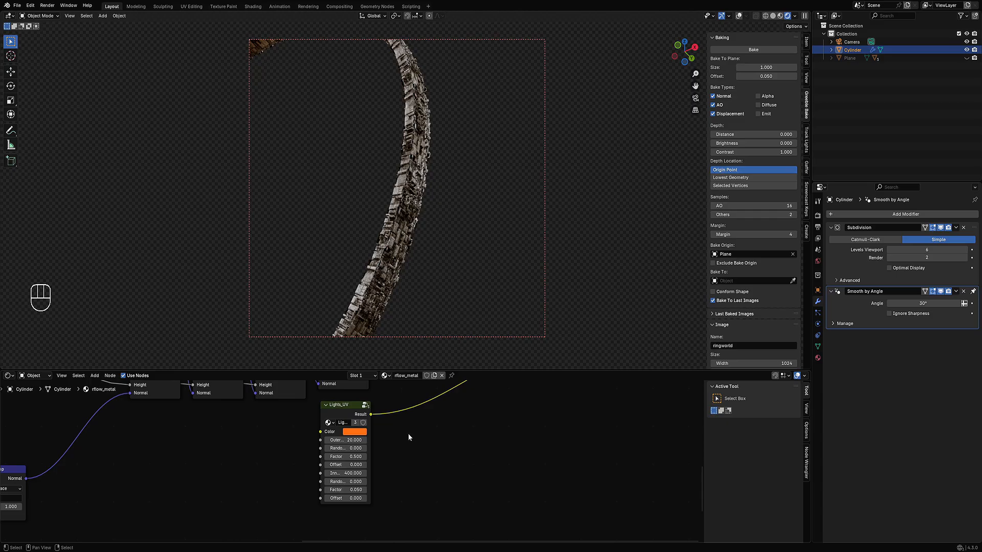
{"action": "scroll", "coordinate": [370, 418], "scroll_direction": "up", "scroll_amount": 1}
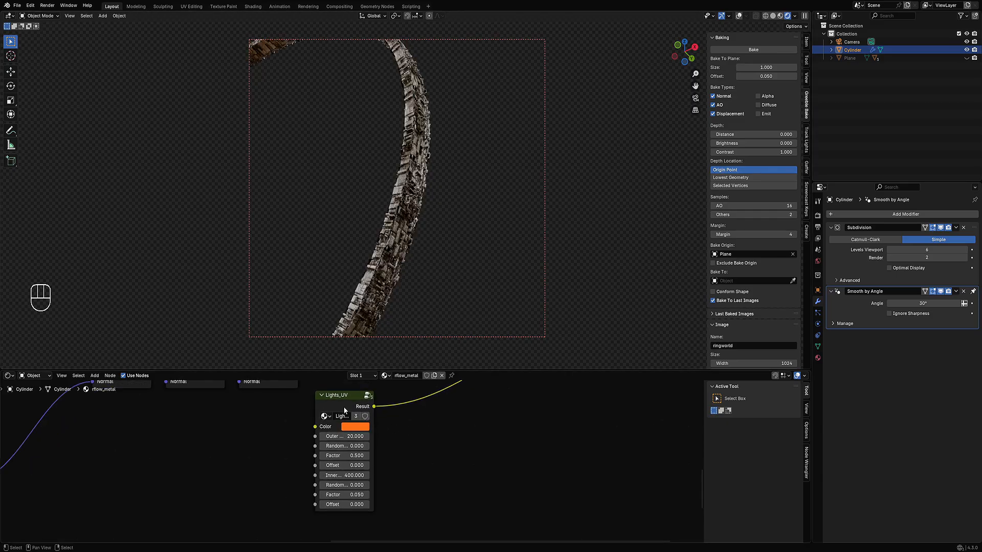
{"action": "left_click_drag", "start_coordinate": [344, 410], "coordinate": [341, 417]}
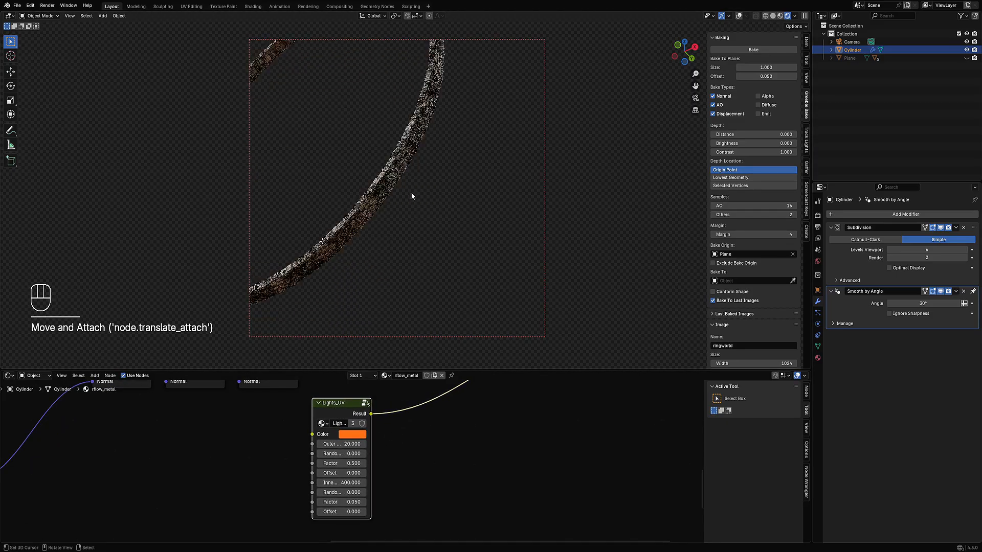
{"action": "middle_click_drag", "start_coordinate": [411, 193], "coordinate": [425, 247]}
{"action": "scroll", "coordinate": [423, 272], "scroll_direction": "up", "scroll_amount": 3}
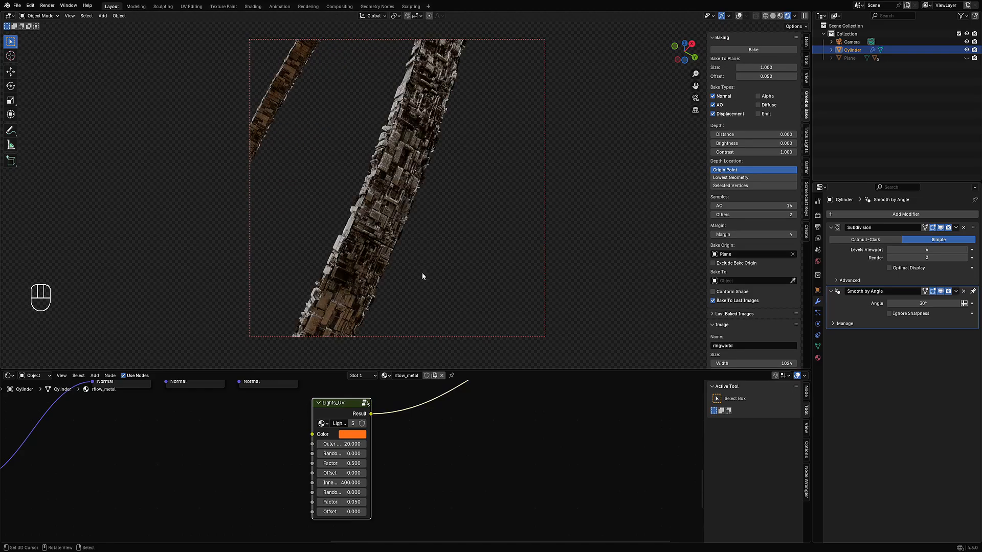
{"action": "mouse_move", "coordinate": [409, 322]}
{"action": "middle_mouse_down"}
{"action": "mouse_move", "coordinate": [406, 306]}
{"action": "mouse_move", "coordinate": [431, 271]}
{"action": "mouse_move", "coordinate": [424, 312]}
{"action": "middle_mouse_up"}
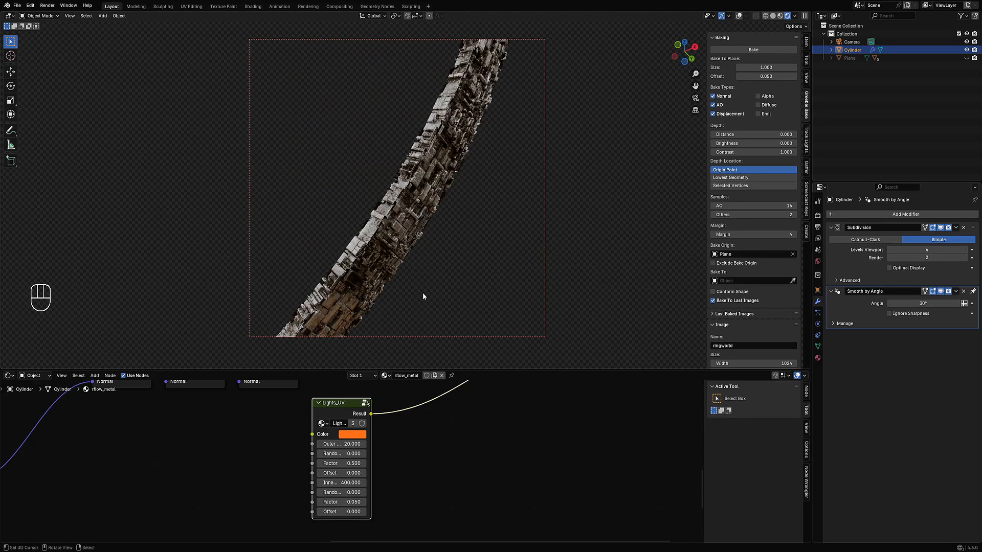
{"action": "scroll", "coordinate": [422, 293], "scroll_direction": "down", "scroll_amount": 5}
{"action": "middle_click_drag", "start_coordinate": [462, 219], "coordinate": [446, 252], "text": "shift"}
{"action": "middle_click_drag", "start_coordinate": [432, 297], "coordinate": [433, 282]}
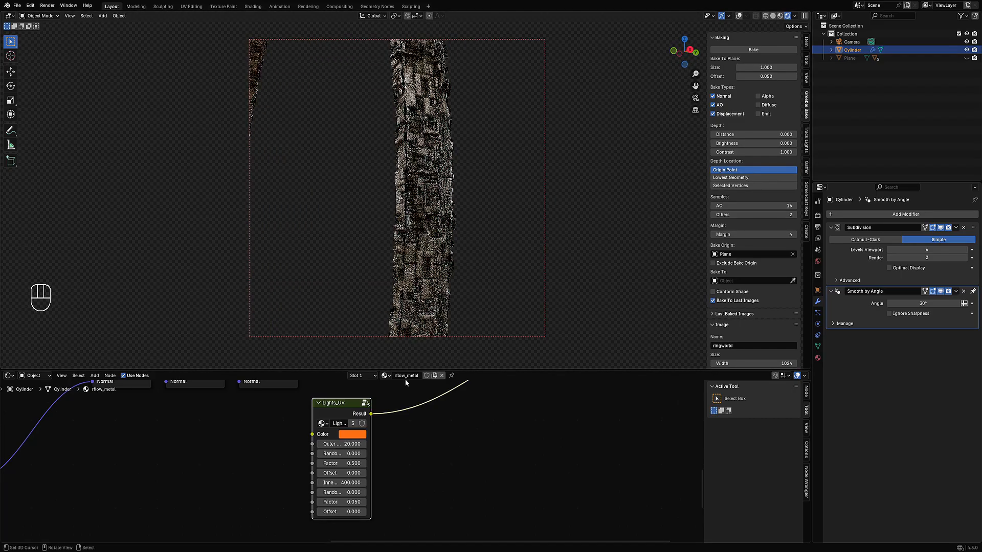
On the Lights_UV node, try the second Factor at 0.1 and the Inner value at 1000
{"action": "left_click", "coordinate": [355, 501]}
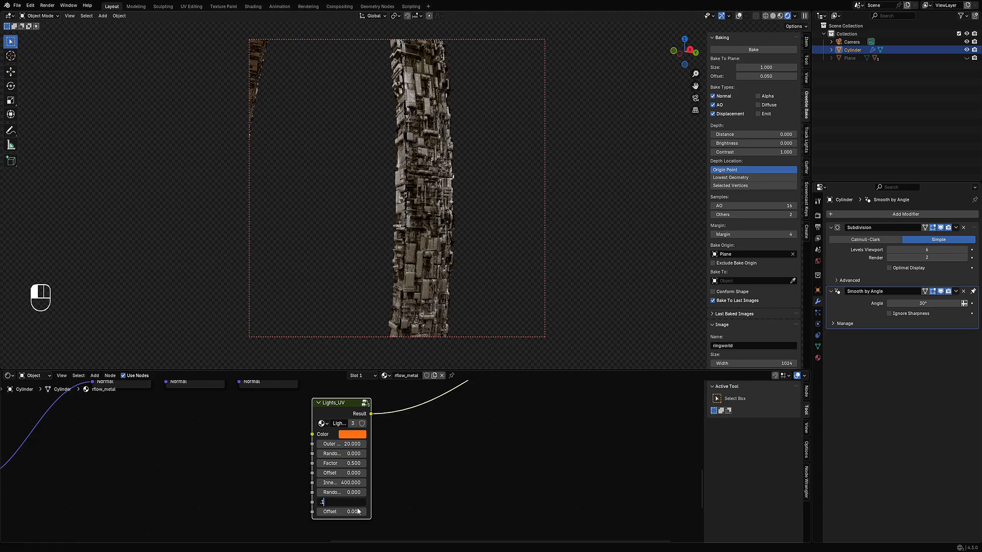
{"action": "type", "text": ".1"}
{"action": "key", "text": "Return"}
{"action": "middle_click_drag", "start_coordinate": [410, 154], "coordinate": [410, 211]}
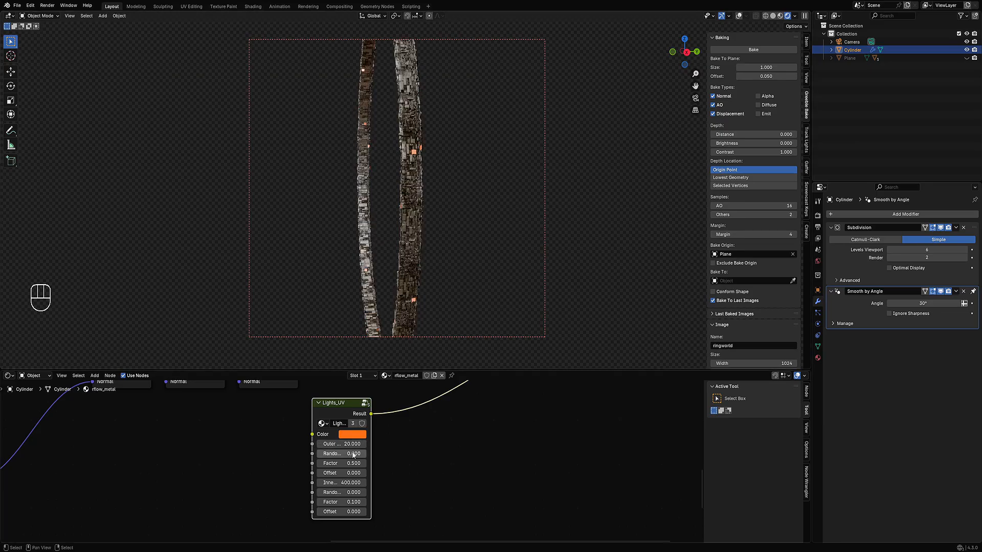
{"action": "left_click", "coordinate": [337, 482]}
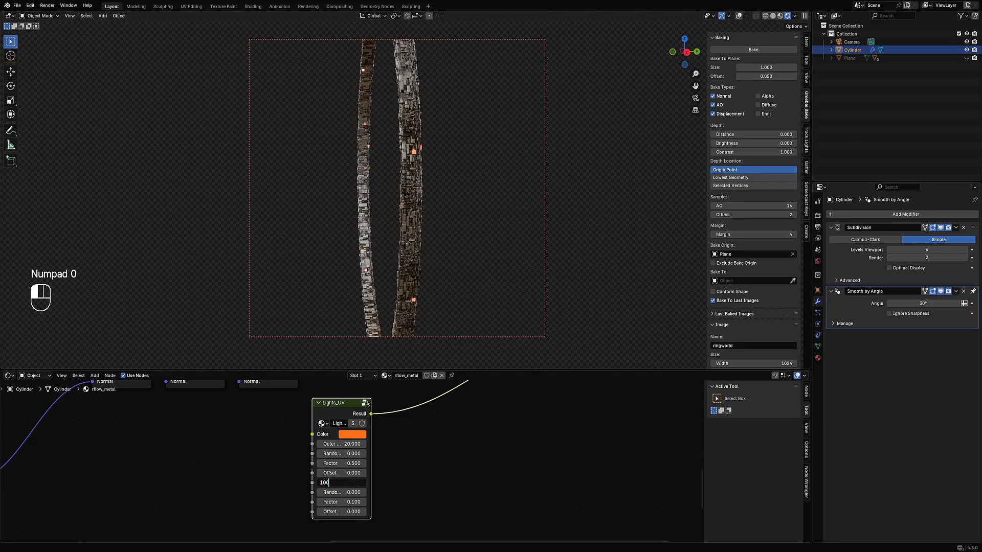
{"action": "type", "text": "1000"}
{"action": "key", "text": "Return"}
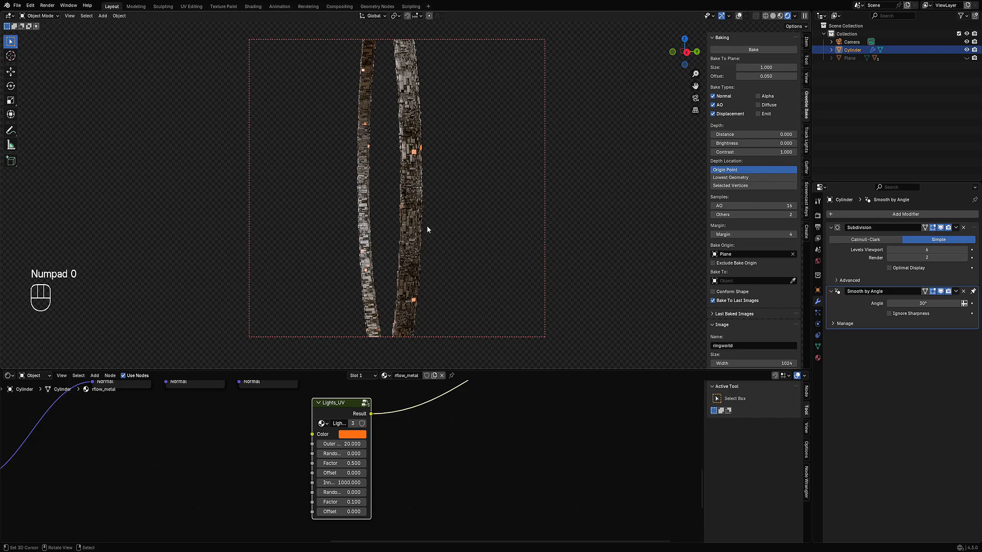
Set the Inner value of the Lights_UV node to 4000 for much smaller lights
{"action": "middle_click_drag", "start_coordinate": [427, 223], "coordinate": [450, 225]}
{"action": "left_click", "coordinate": [328, 483]}
{"action": "type", "text": "4"}
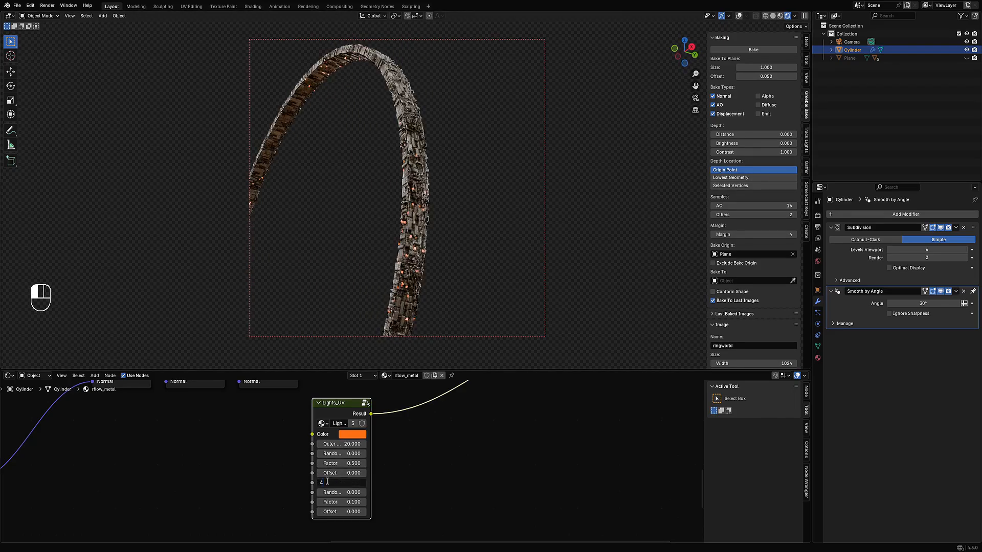
{"action": "type", "text": "000"}
{"action": "key", "text": "Return"}
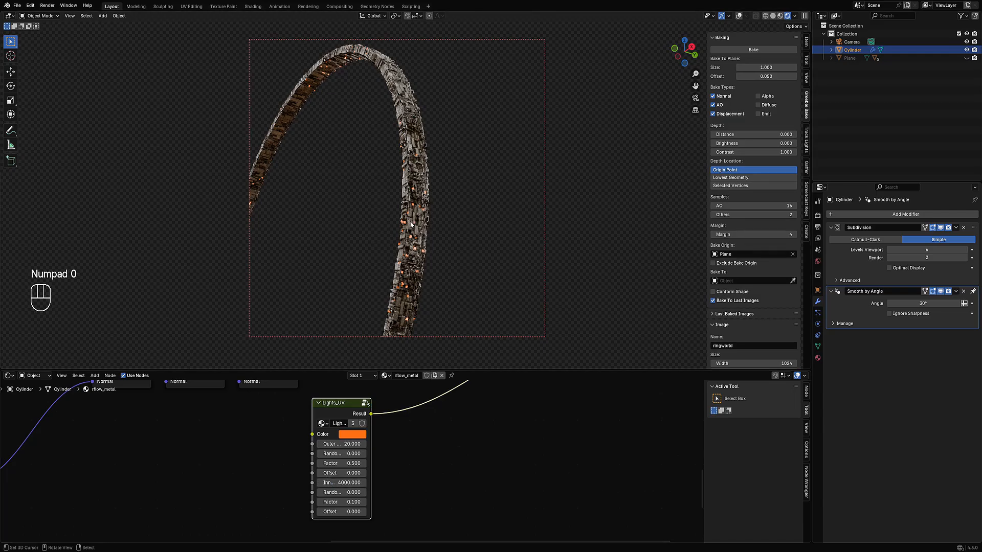
Soften the orange light color on the Lights_UV node by setting its Saturation to 0.6
{"action": "scroll", "coordinate": [412, 219], "scroll_direction": "up", "scroll_amount": 4}
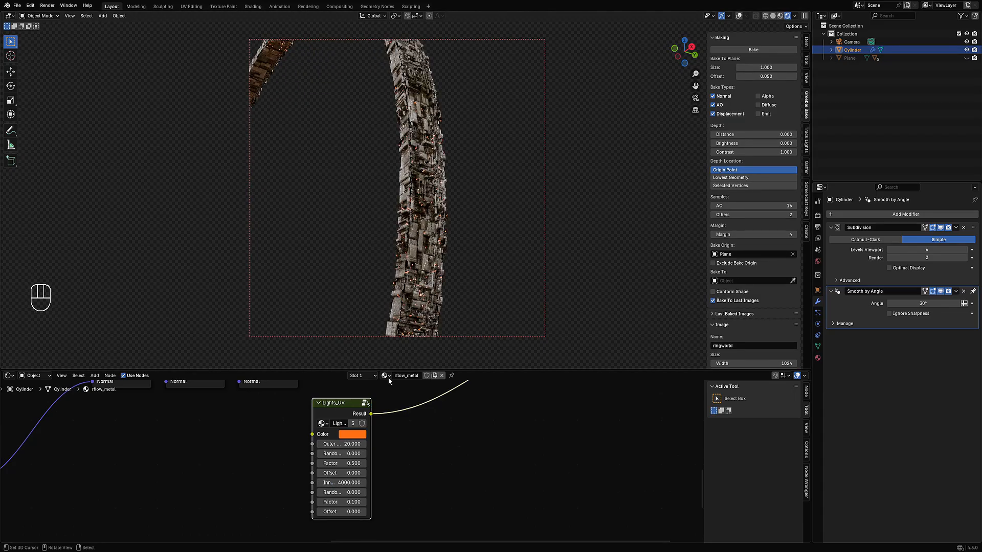
{"action": "left_click", "coordinate": [358, 440]}
{"action": "left_click", "coordinate": [369, 391]}
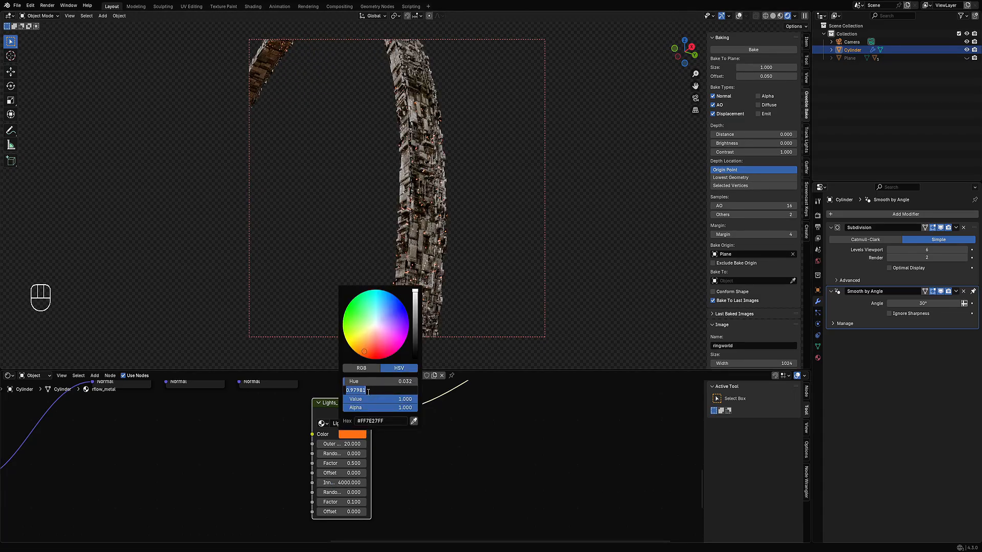
{"action": "type", "text": ".6"}
{"action": "key", "text": "Return"}
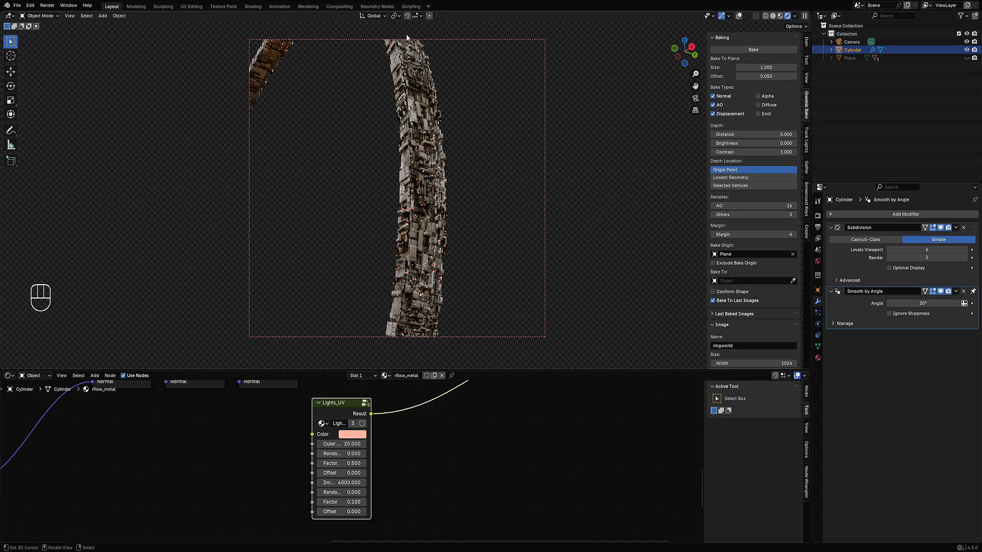
Set the second Factor of the Lights_UV node, below the Inner value, to 0.06
{"action": "left_click", "coordinate": [352, 501]}
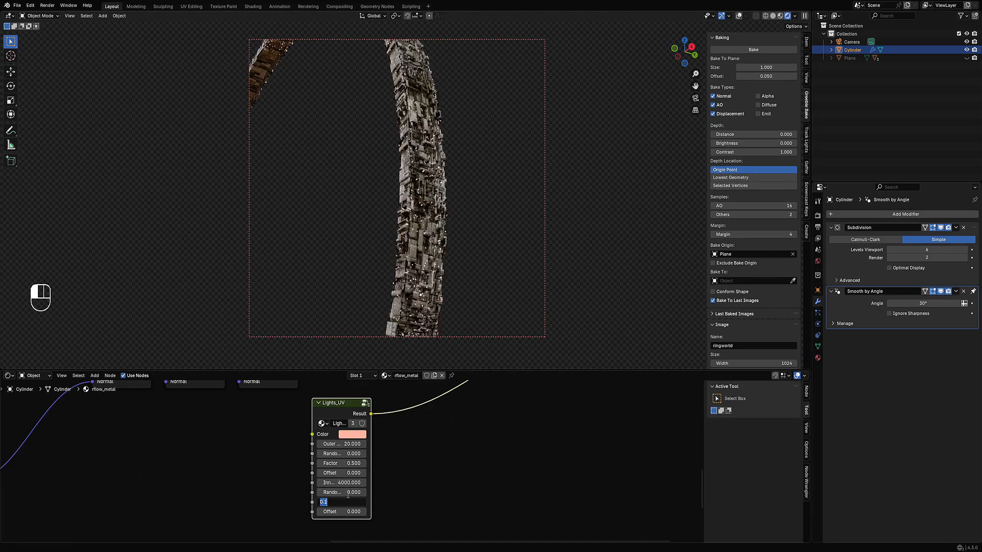
{"action": "type", "text": ".06"}
{"action": "key", "text": "Return"}
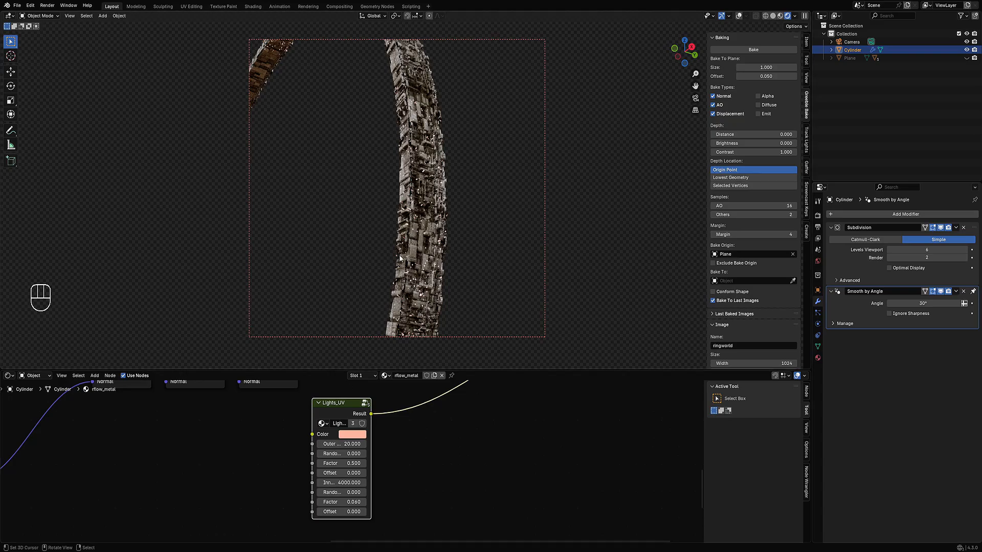
Try the Outer value of the Lights_UV node at 40
{"action": "left_click", "coordinate": [341, 444]}
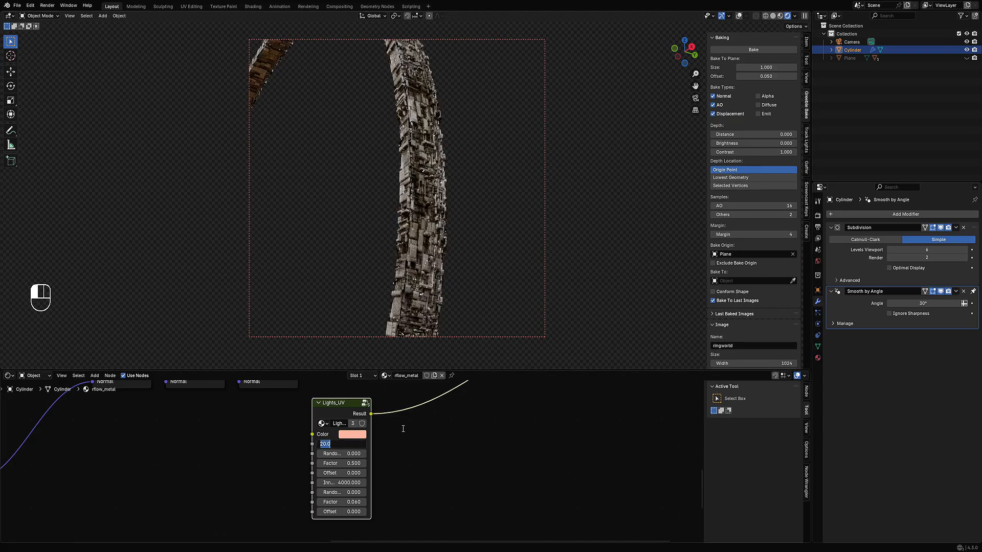
{"action": "type", "text": "40"}
{"action": "key", "text": "Return"}
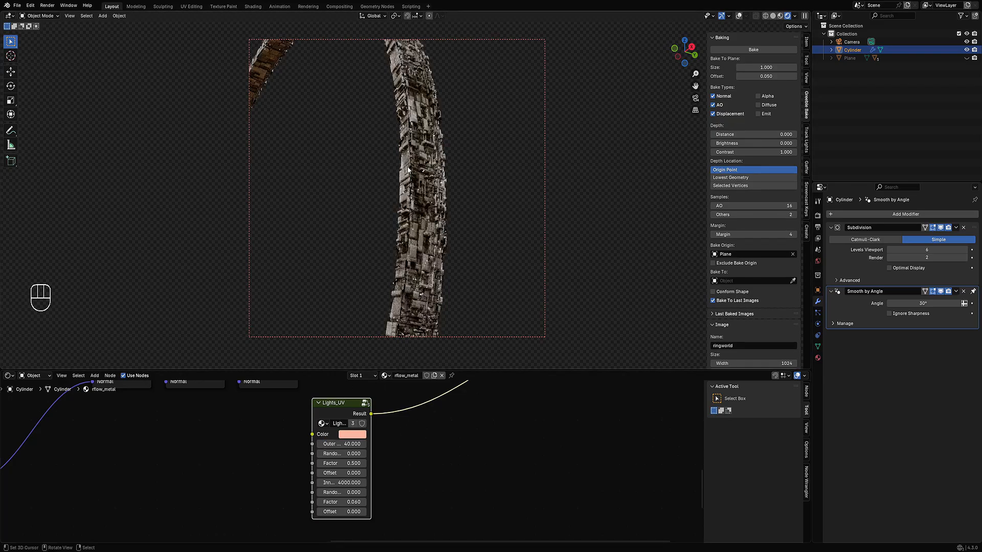
Check the light distribution around the ring and set the Lights_UV node's Outer value back to 20
{"action": "scroll", "coordinate": [413, 156], "scroll_direction": "down", "scroll_amount": 4}
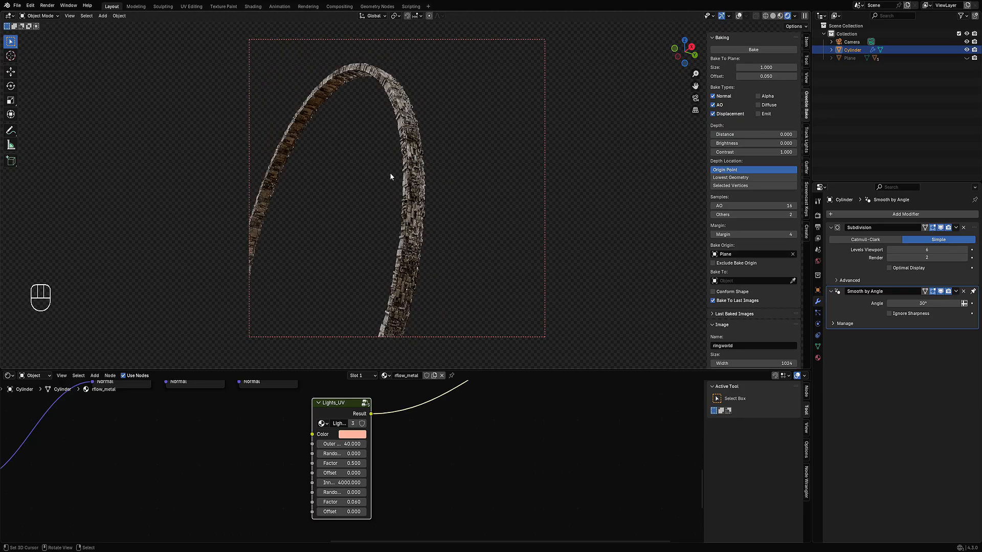
{"action": "middle_click_drag", "start_coordinate": [390, 175], "coordinate": [437, 183]}
{"action": "scroll", "coordinate": [452, 183], "scroll_direction": "up", "scroll_amount": 3}
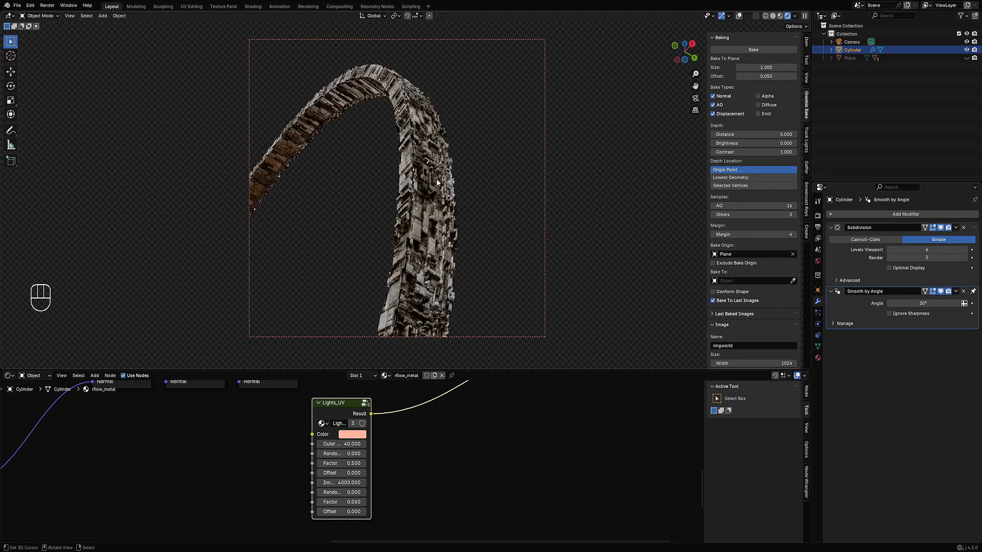
{"action": "left_click", "coordinate": [345, 444]}
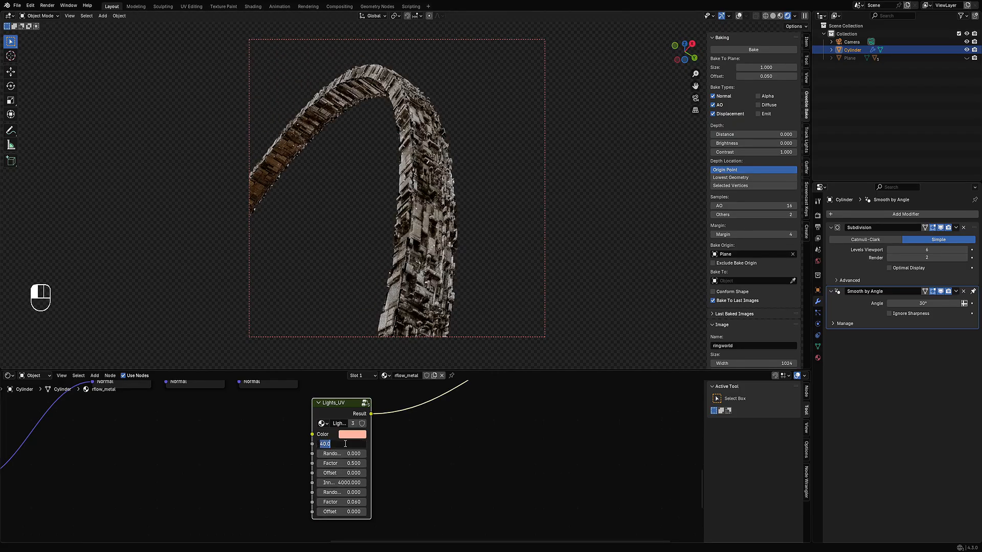
{"action": "type", "text": "20"}
{"action": "key", "text": "Return"}
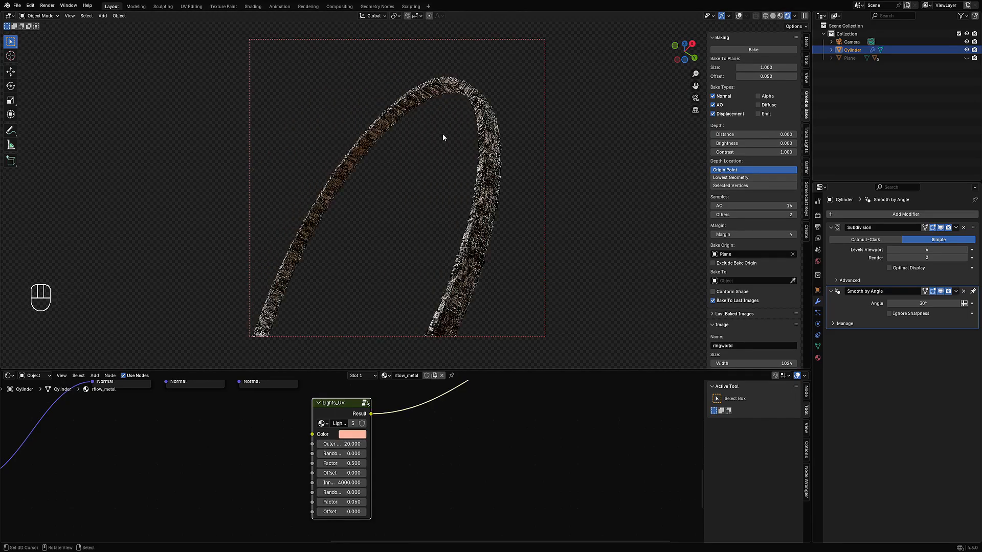
Clear the render region and frame the whole ring in the viewport
{"action": "key", "text": "ctrl+alt+b"}
{"action": "middle_click_drag", "start_coordinate": [443, 143], "coordinate": [554, 231]}
{"action": "middle_click_drag", "start_coordinate": [553, 231], "coordinate": [449, 177], "text": "shift"}
Set the Displacement node's Scale to 0.25 in the rflow_metal material
{"action": "scroll", "coordinate": [306, 441], "scroll_direction": "down", "scroll_amount": 5}
{"action": "middle_click_drag", "start_coordinate": [145, 481], "coordinate": [459, 443]}
{"action": "middle_click_drag", "start_coordinate": [287, 438], "coordinate": [331, 548]}
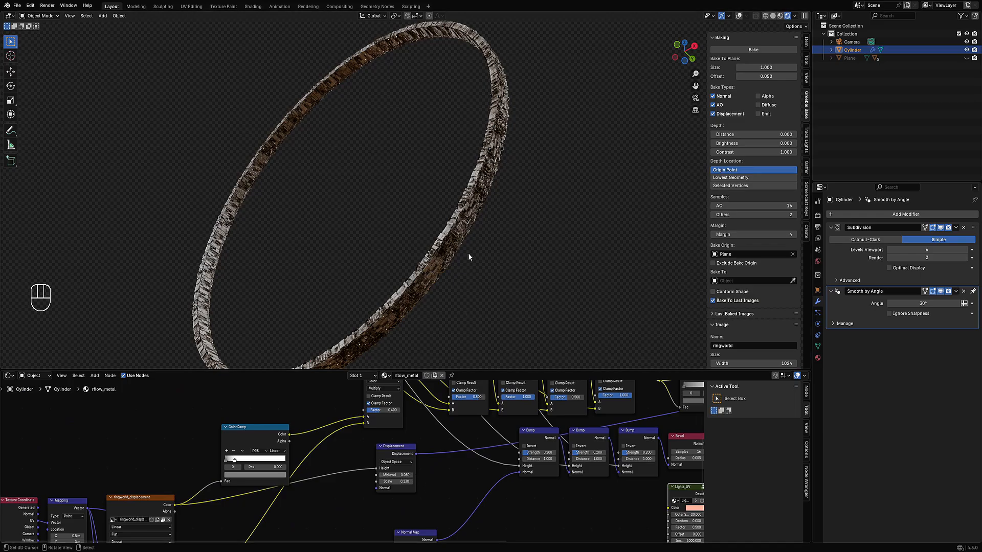
{"action": "scroll", "coordinate": [468, 253], "scroll_direction": "down", "scroll_amount": 4}
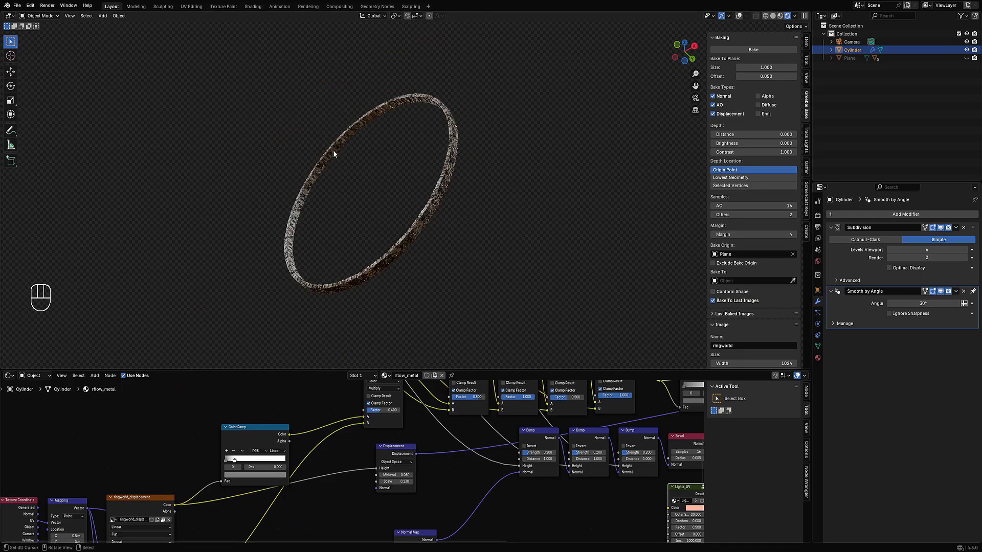
{"action": "scroll", "coordinate": [451, 157], "scroll_direction": "up", "scroll_amount": 3}
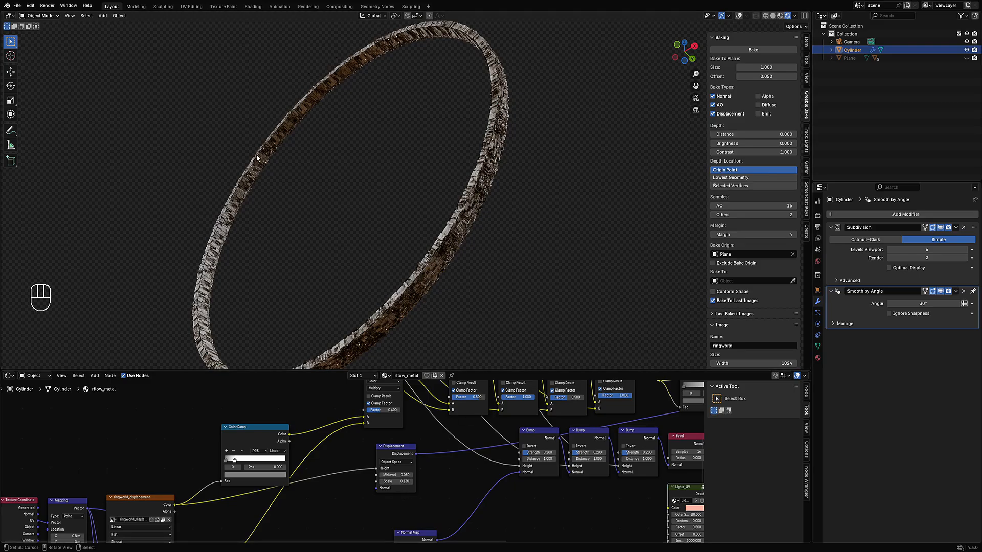
{"action": "left_click", "coordinate": [396, 482]}
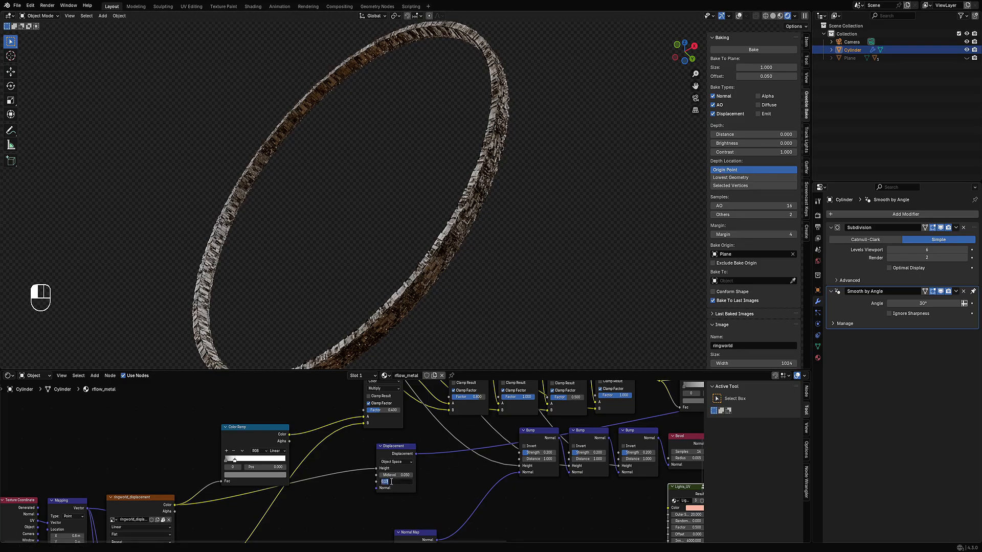
{"action": "type", "text": ".25"}
{"action": "key", "text": "Return"}
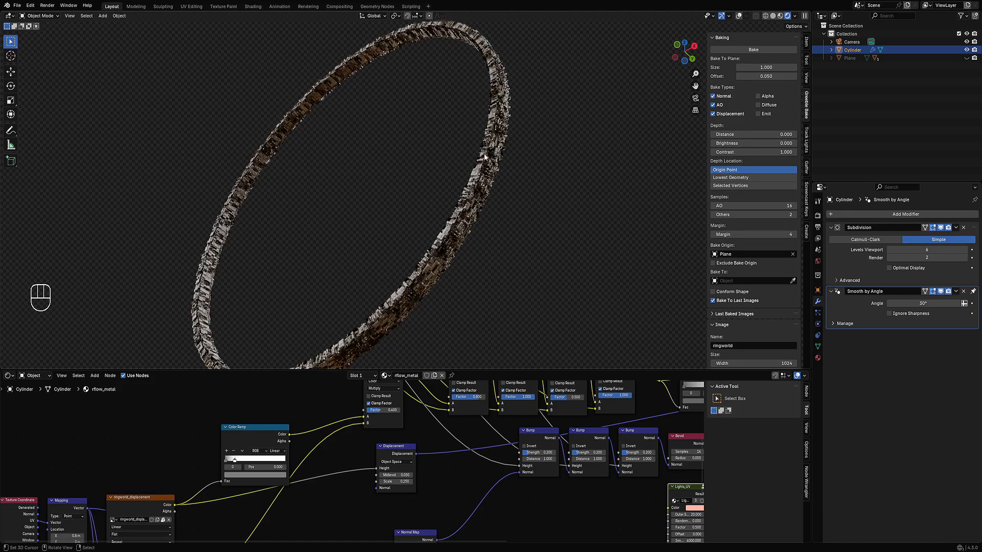
Inspect the displaced surface up close and try the Subdivision modifier's viewport level at 4
{"action": "middle_click_drag", "start_coordinate": [484, 154], "coordinate": [476, 209]}
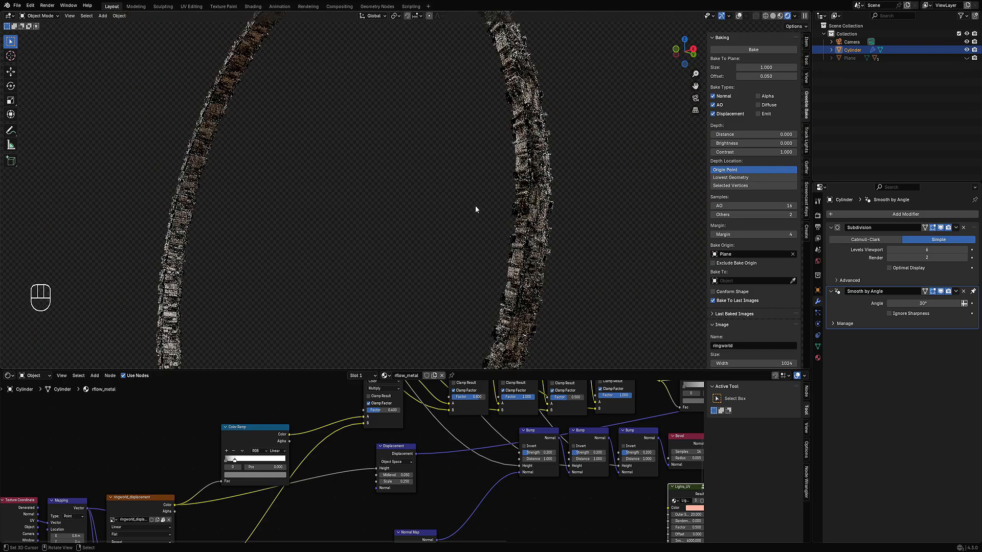
{"action": "middle_click", "coordinate": [525, 220], "text": "alt"}
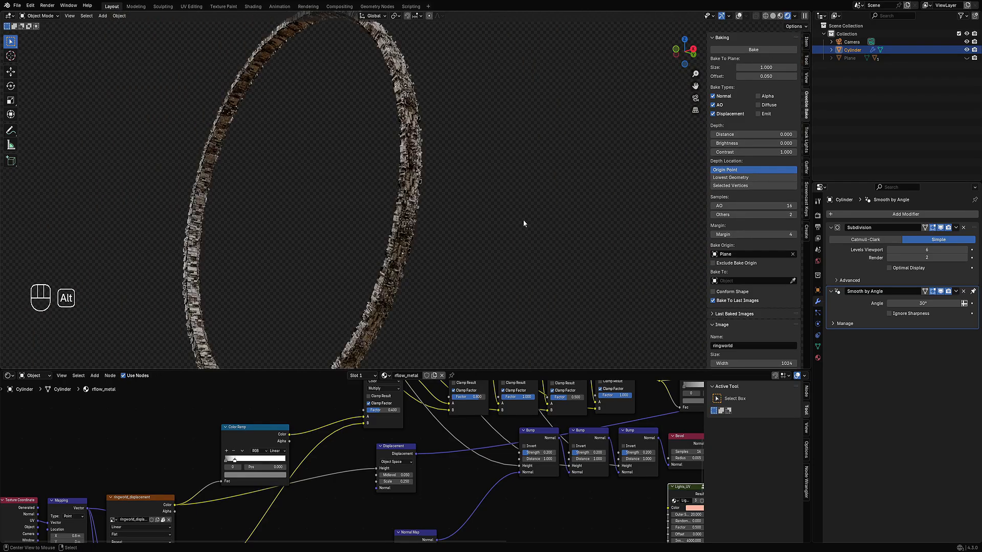
{"action": "scroll", "coordinate": [424, 218], "scroll_direction": "up", "scroll_amount": 8}
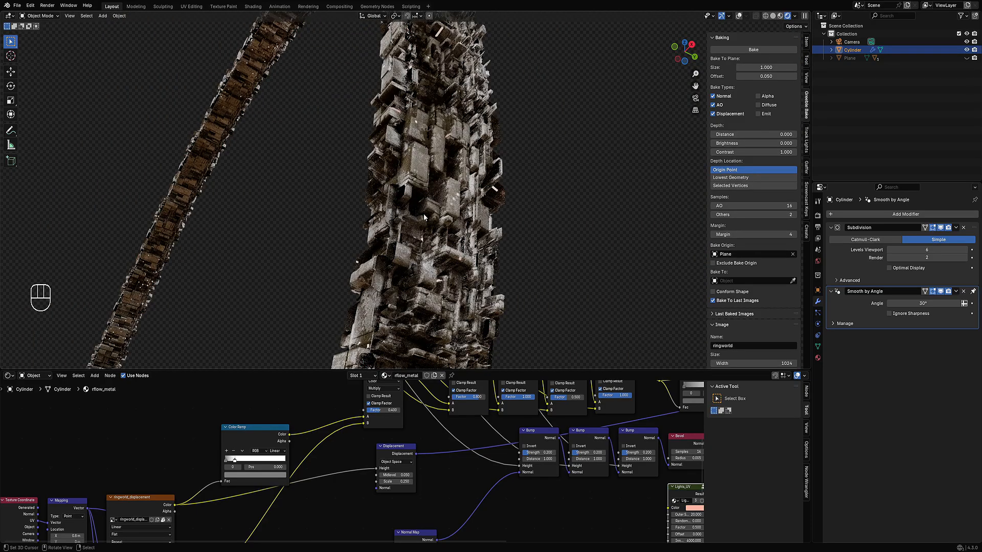
{"action": "middle_click_drag", "start_coordinate": [423, 217], "coordinate": [427, 249]}
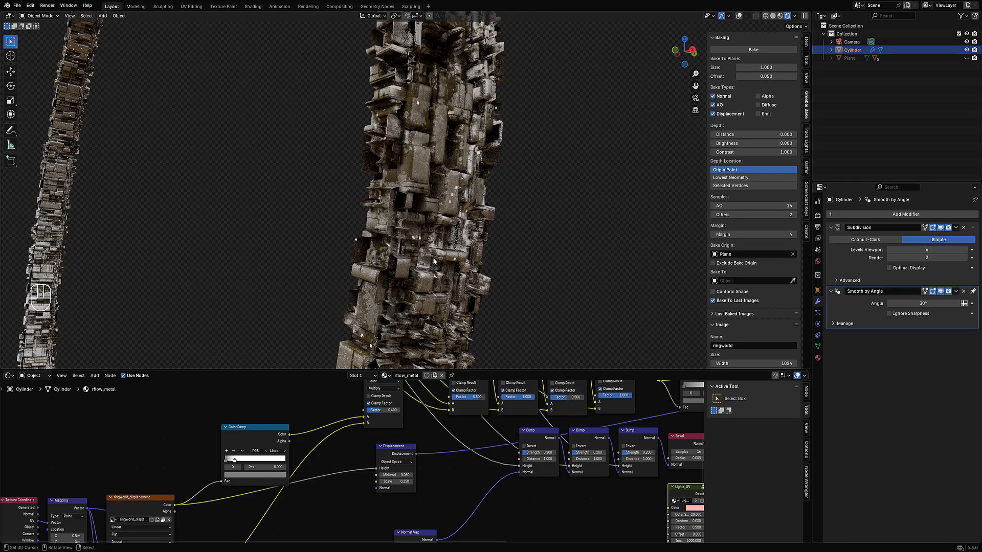
{"action": "middle_click_drag", "start_coordinate": [433, 260], "coordinate": [574, 262]}
{"action": "middle_click_drag", "start_coordinate": [509, 255], "coordinate": [422, 252]}
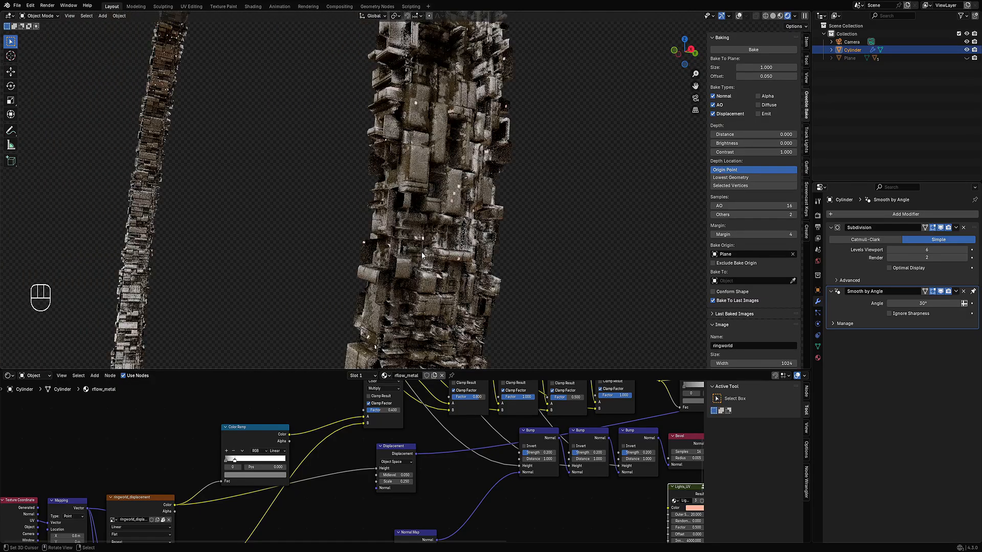
{"action": "scroll", "coordinate": [421, 254], "scroll_direction": "down", "scroll_amount": 4}
{"action": "left_click", "coordinate": [936, 249]}
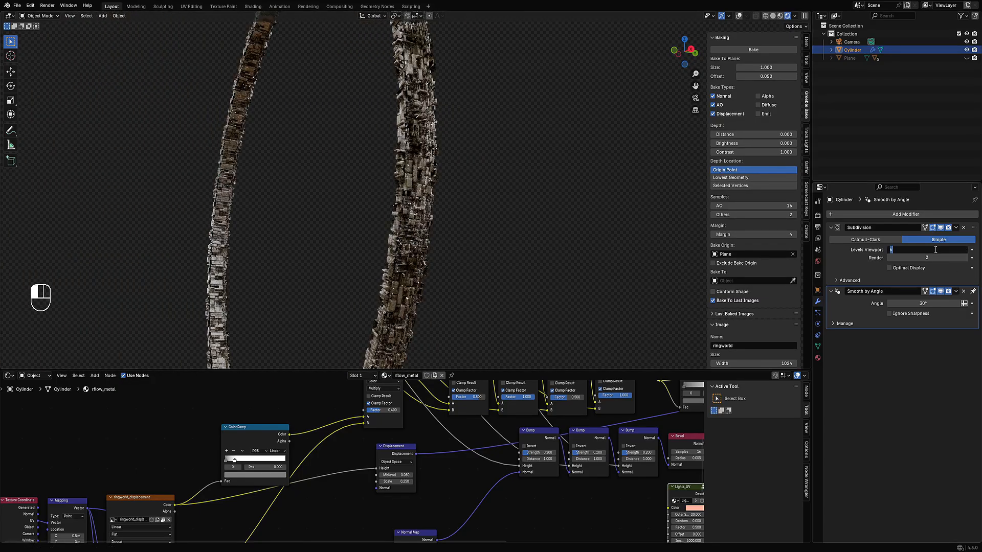
{"action": "type", "text": "4"}
{"action": "key", "text": "Return"}
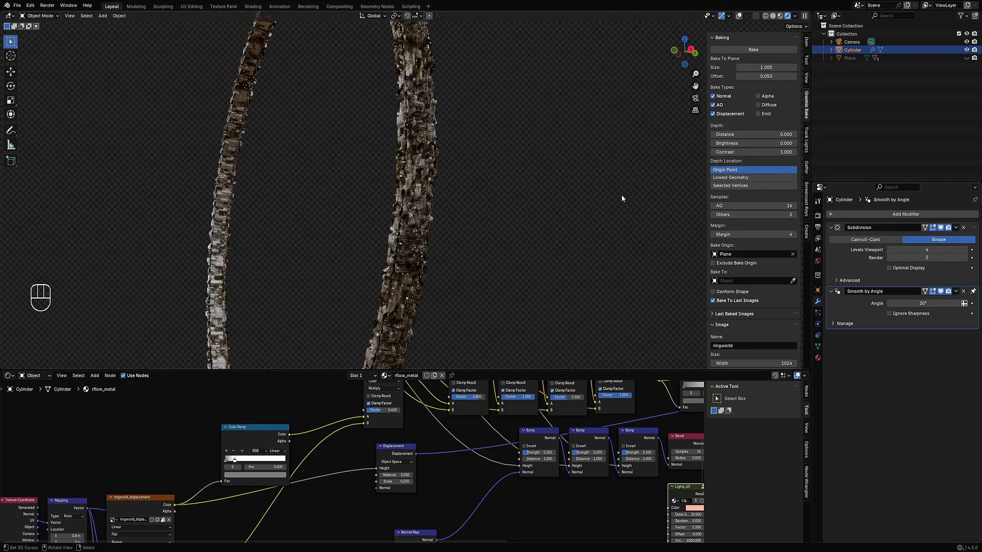
Examine the ring's displaced detail at the lower subdivision, both up close and as a whole
{"action": "middle_click_drag", "start_coordinate": [621, 195], "coordinate": [492, 200]}
{"action": "scroll", "coordinate": [492, 202], "scroll_direction": "up", "scroll_amount": 5}
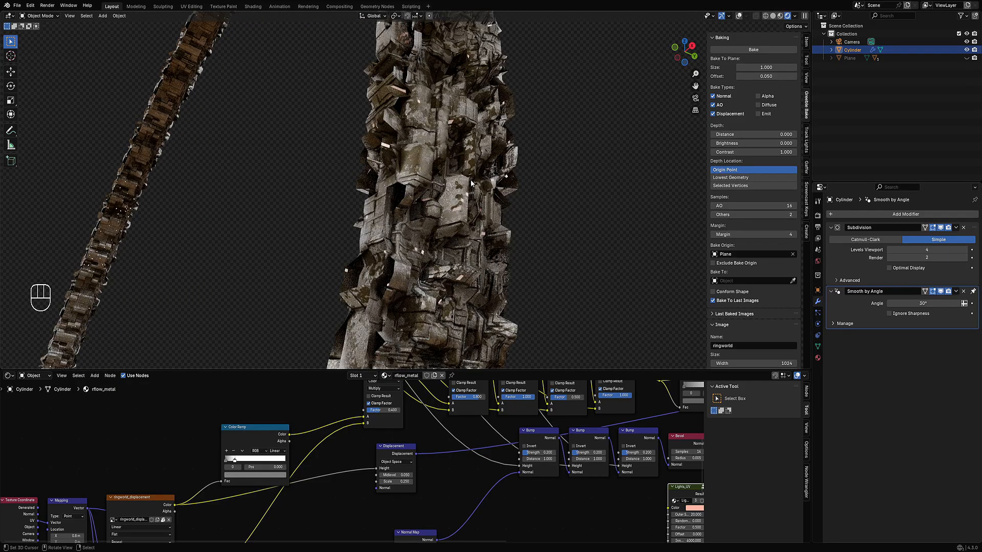
{"action": "scroll", "coordinate": [471, 182], "scroll_direction": "up", "scroll_amount": 3}
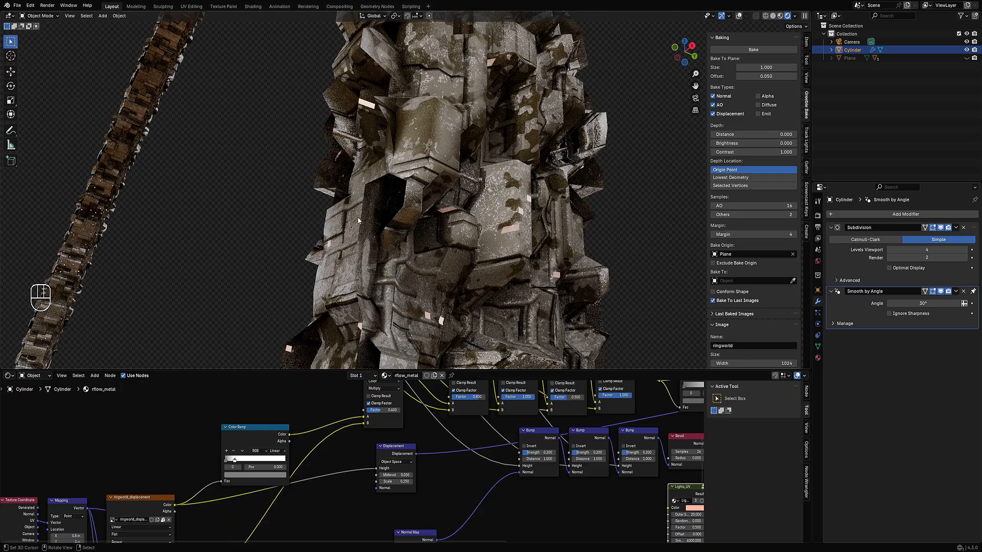
{"action": "mouse_move", "coordinate": [409, 210]}
{"action": "middle_mouse_down"}
{"action": "mouse_move", "coordinate": [520, 255]}
{"action": "mouse_move", "coordinate": [584, 258]}
{"action": "mouse_move", "coordinate": [581, 233]}
{"action": "mouse_move", "coordinate": [408, 228]}
{"action": "middle_mouse_up"}
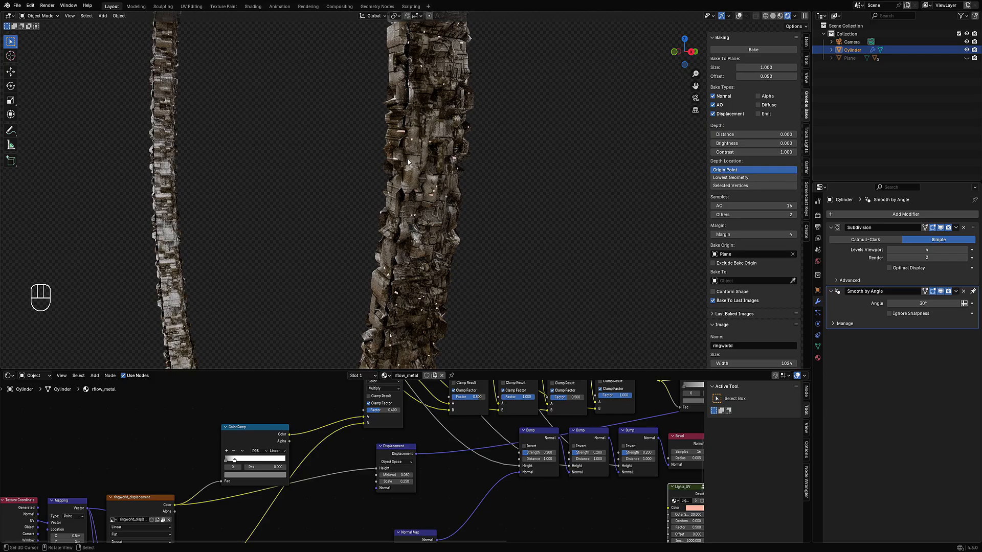
{"action": "middle_click_drag", "start_coordinate": [408, 162], "coordinate": [434, 238]}
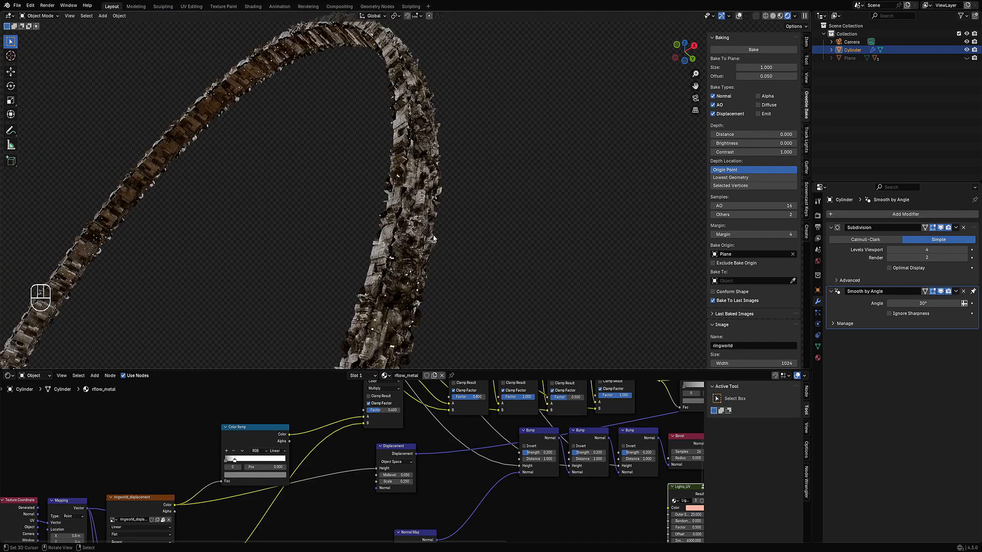
{"action": "scroll", "coordinate": [433, 235], "scroll_direction": "down", "scroll_amount": 10}
{"action": "middle_click_drag", "start_coordinate": [395, 271], "coordinate": [411, 228], "text": "shift"}
{"action": "scroll", "coordinate": [411, 228], "scroll_direction": "up", "scroll_amount": 5}
{"action": "middle_click_drag", "start_coordinate": [425, 188], "coordinate": [467, 255], "text": "shift"}
{"action": "mouse_move", "coordinate": [466, 256]}
{"action": "middle_mouse_down"}
{"action": "mouse_move", "coordinate": [465, 270]}
{"action": "mouse_move", "coordinate": [475, 268]}
{"action": "middle_mouse_up"}
{"action": "key", "text": "shift+alt+z"}
{"action": "key", "text": "shift+alt+z"}
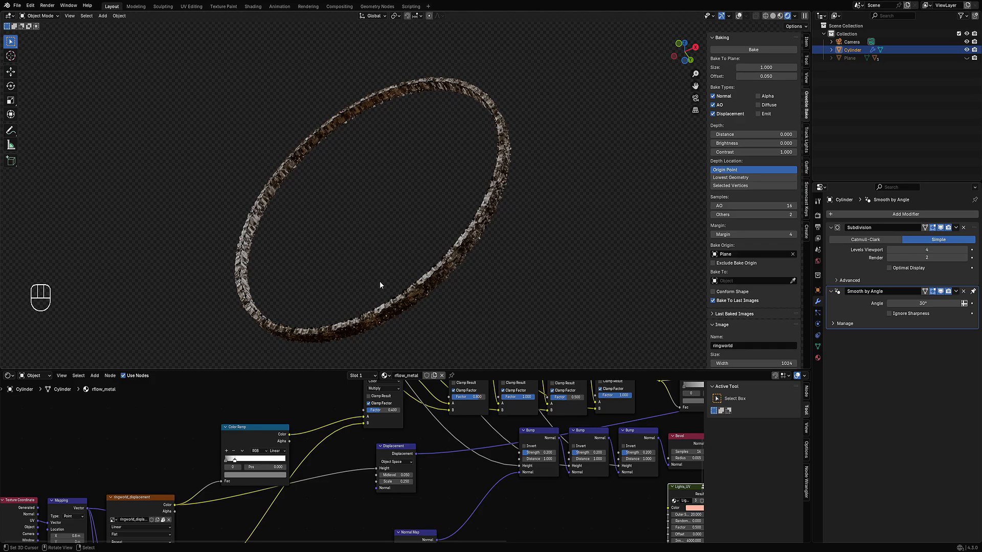
Raise the Subdivision modifier's viewport level to 5 and check the ring's surface
{"action": "left_click", "coordinate": [966, 252]}
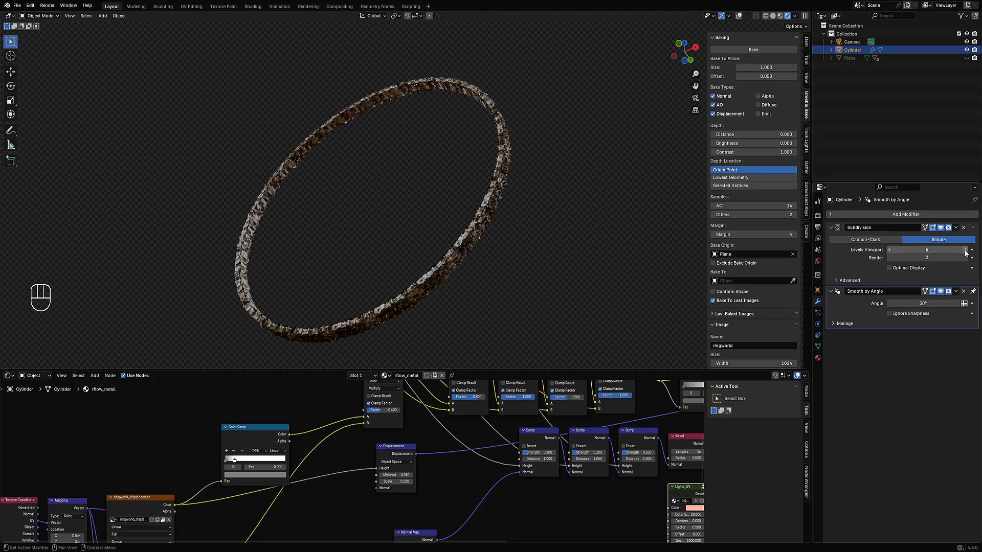
{"action": "scroll", "coordinate": [520, 248], "scroll_direction": "up", "scroll_amount": 4}
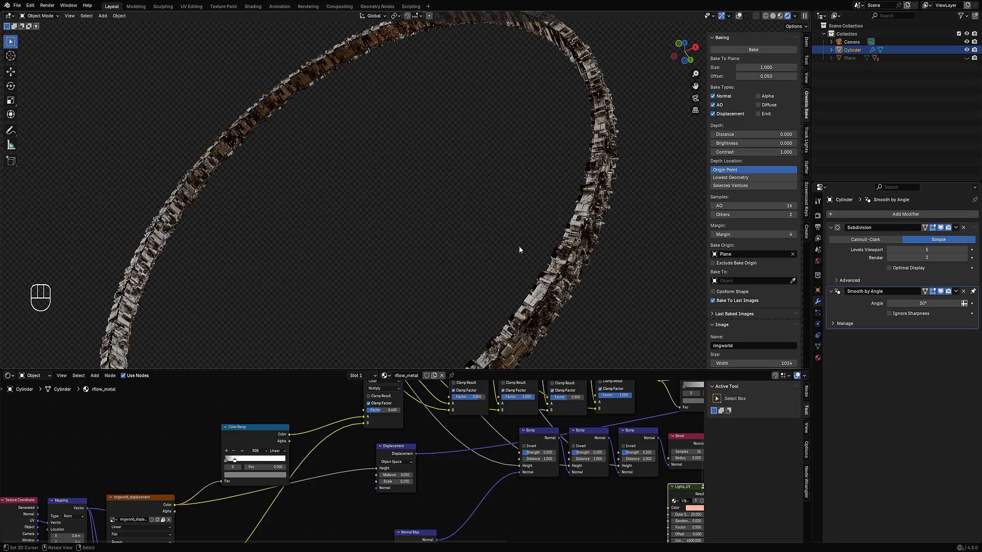
{"action": "scroll", "coordinate": [520, 246], "scroll_direction": "down", "scroll_amount": 4}
{"action": "scroll", "coordinate": [469, 263], "scroll_direction": "up", "scroll_amount": 5}
{"action": "middle_click_drag", "start_coordinate": [520, 246], "coordinate": [503, 268]}
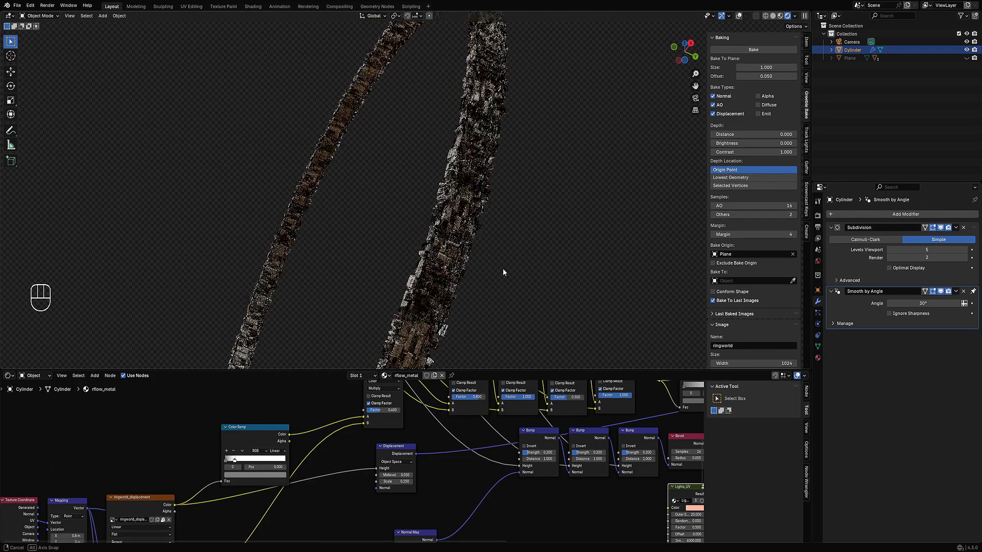
Set the Factor of the first Multiply node in the row of three before the Add node to 0
{"action": "scroll", "coordinate": [380, 463], "scroll_direction": "down", "scroll_amount": 7}
{"action": "middle_click_drag", "start_coordinate": [366, 465], "coordinate": [370, 518]}
{"action": "scroll", "coordinate": [370, 517], "scroll_direction": "up", "scroll_amount": 4}
{"action": "scroll", "coordinate": [434, 511], "scroll_direction": "up", "scroll_amount": 2}
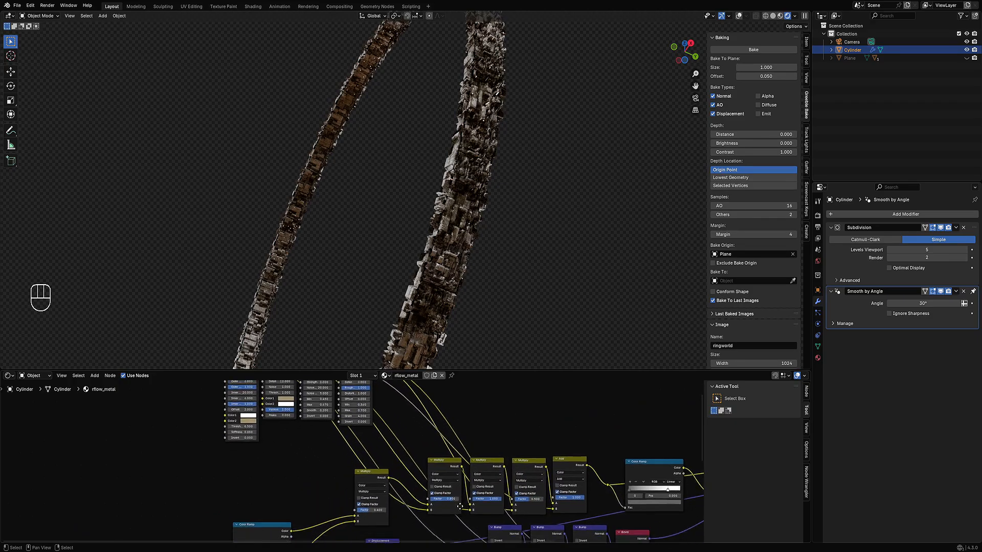
{"action": "left_click_drag", "start_coordinate": [435, 491], "coordinate": [422, 491]}
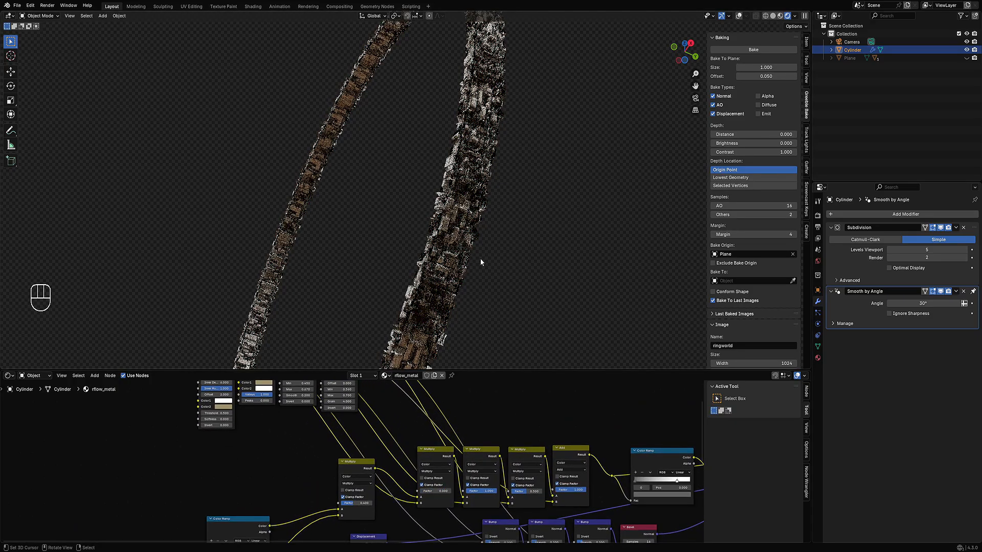
Lower the Factor of the second Multiply node in the row before the Add node
{"action": "middle_click_drag", "start_coordinate": [343, 440], "coordinate": [394, 473]}
{"action": "scroll", "coordinate": [390, 464], "scroll_direction": "up", "scroll_amount": 1}
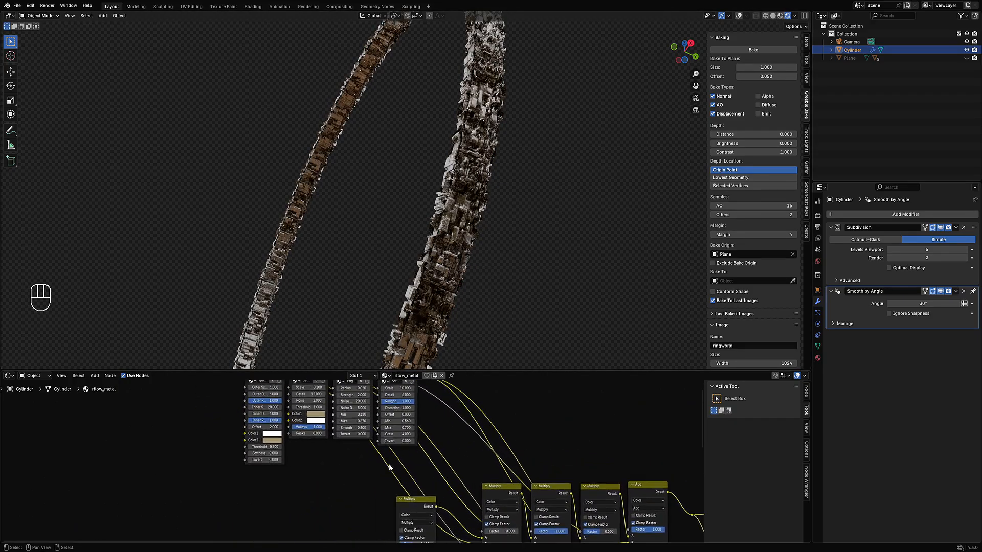
{"action": "scroll", "coordinate": [412, 481], "scroll_direction": "down", "scroll_amount": 2}
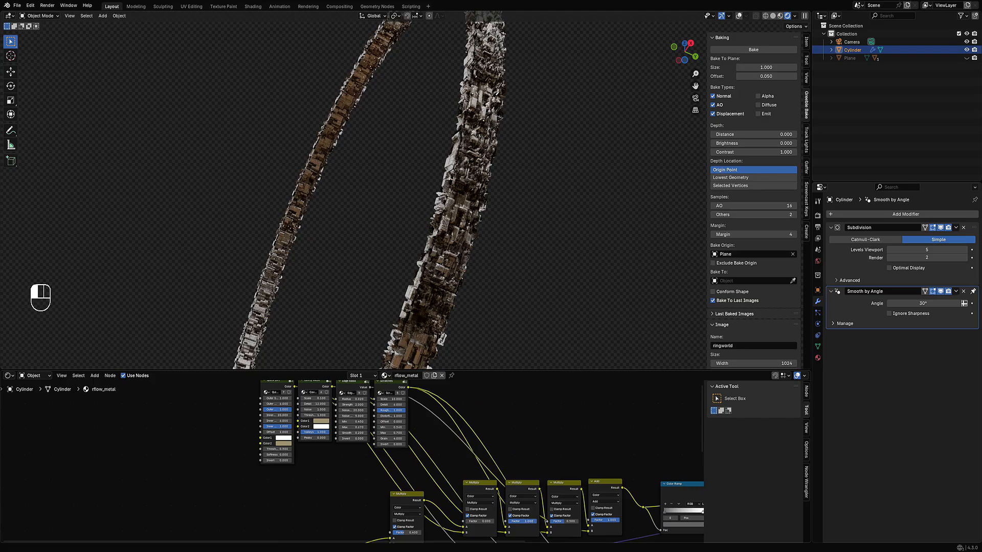
{"action": "left_click_drag", "start_coordinate": [522, 521], "coordinate": [510, 521]}
{"action": "middle_click_drag", "start_coordinate": [317, 397], "coordinate": [332, 438]}
{"action": "scroll", "coordinate": [331, 439], "scroll_direction": "up", "scroll_amount": 4}
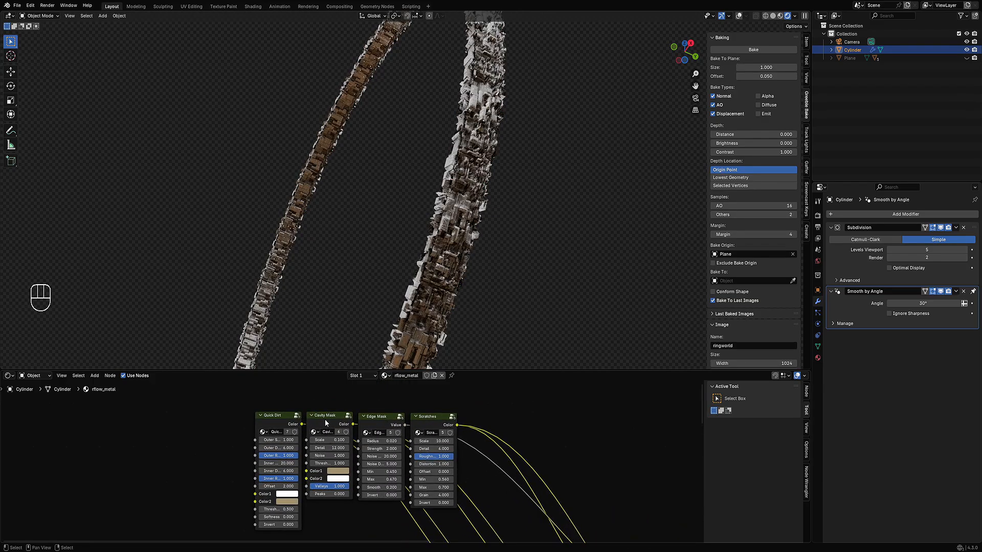
Frame the whole ring and switch the world lighting to a randomly picked HDRI
{"action": "scroll", "coordinate": [511, 201], "scroll_direction": "down", "scroll_amount": 5}
{"action": "middle_click_drag", "start_coordinate": [529, 225], "coordinate": [514, 262]}
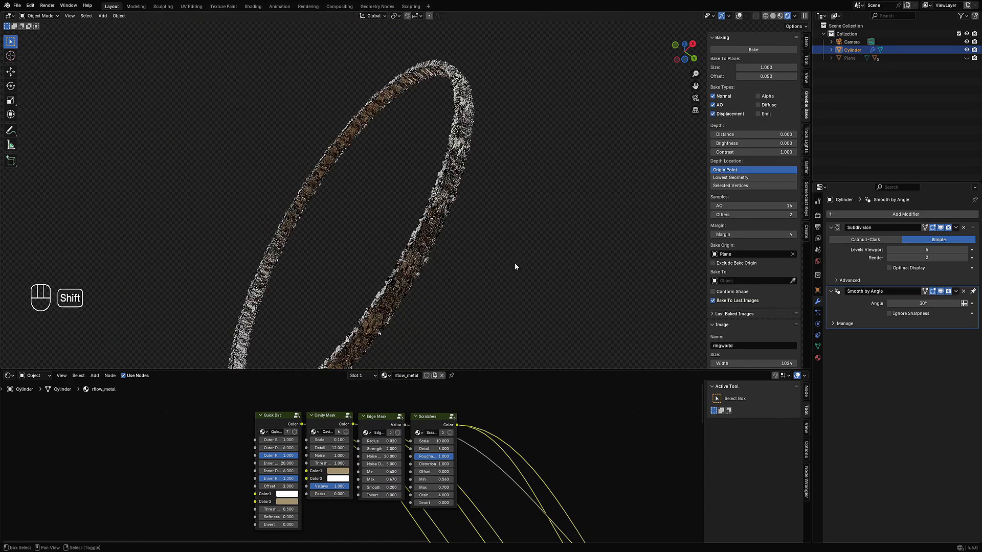
{"action": "scroll", "coordinate": [477, 253], "scroll_direction": "up", "scroll_amount": 2}
{"action": "scroll", "coordinate": [477, 250], "scroll_direction": "up", "scroll_amount": 2}
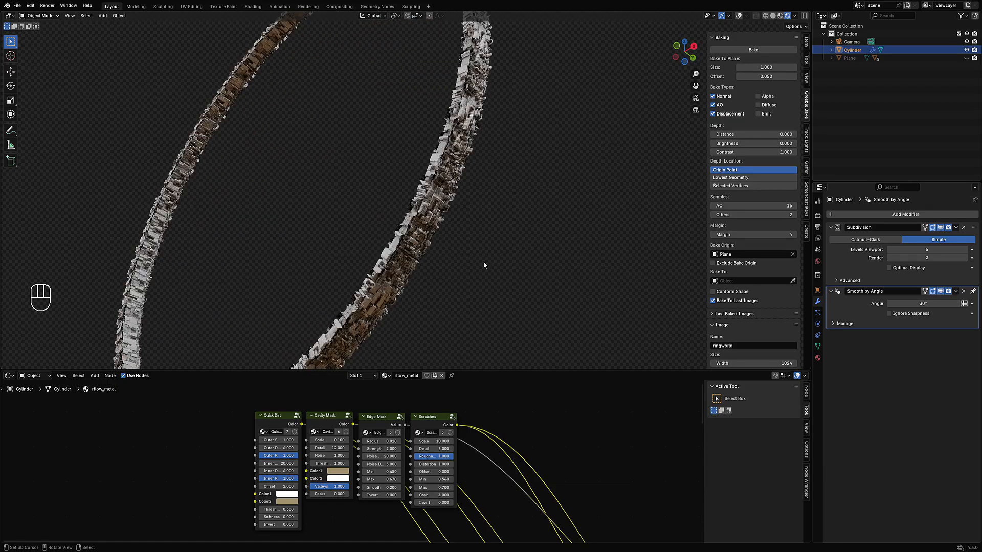
{"action": "scroll", "coordinate": [521, 419], "scroll_direction": "down", "scroll_amount": 1}
{"action": "scroll", "coordinate": [461, 219], "scroll_direction": "down", "scroll_amount": 3}
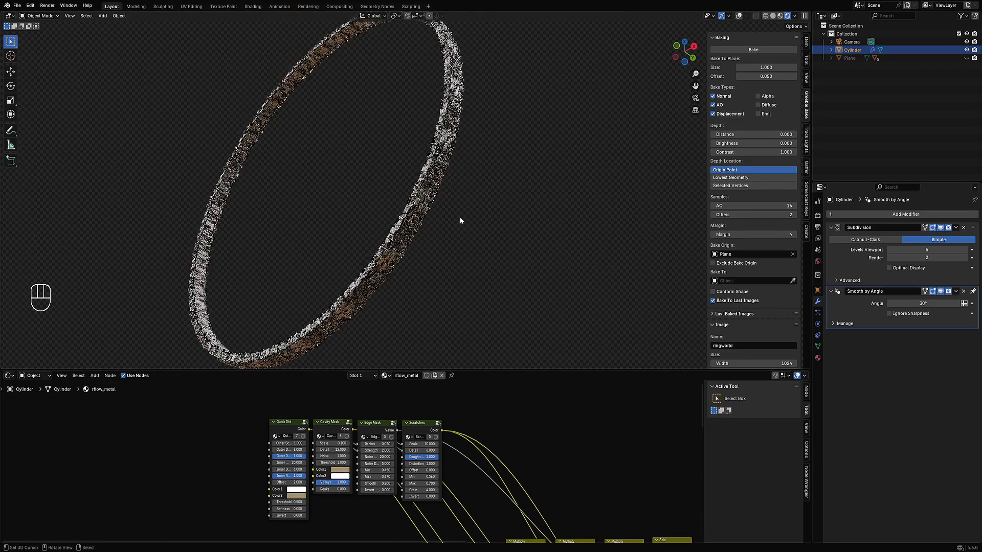
{"action": "middle_click_drag", "start_coordinate": [459, 218], "coordinate": [468, 225], "text": "shift"}
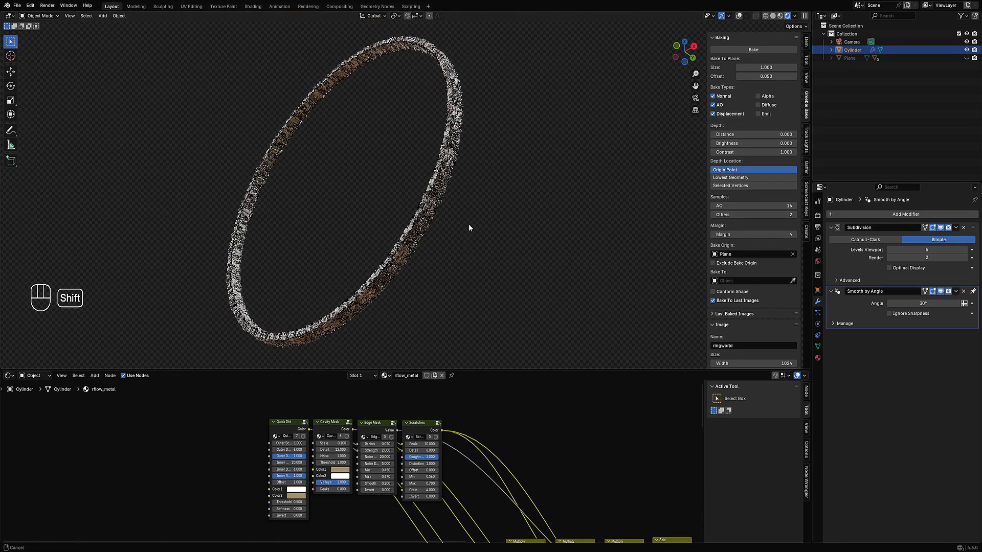
{"action": "left_click", "coordinate": [817, 262]}
{"action": "left_click", "coordinate": [972, 422]}
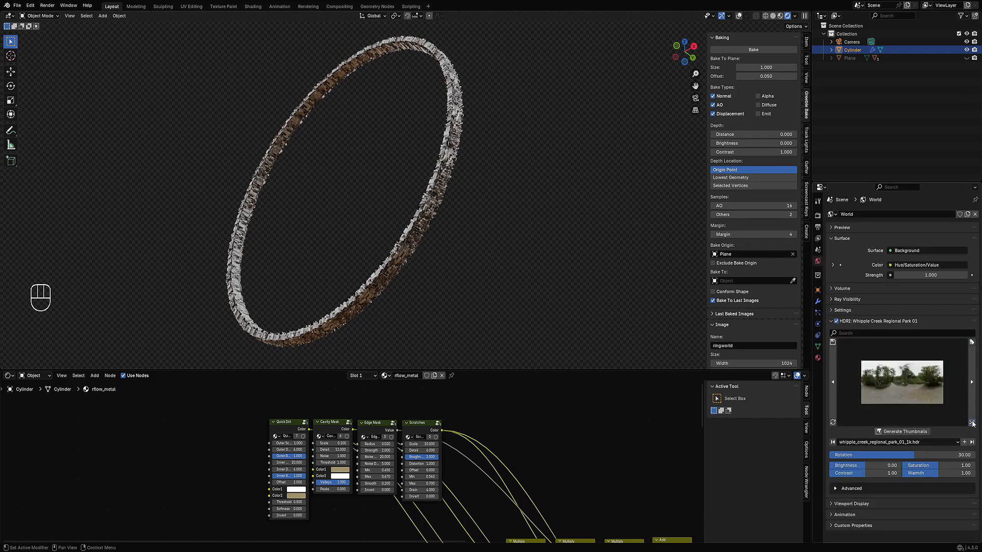
Examine the ring's material and light details under the new environment from close and far
{"action": "scroll", "coordinate": [394, 196], "scroll_direction": "up", "scroll_amount": 7}
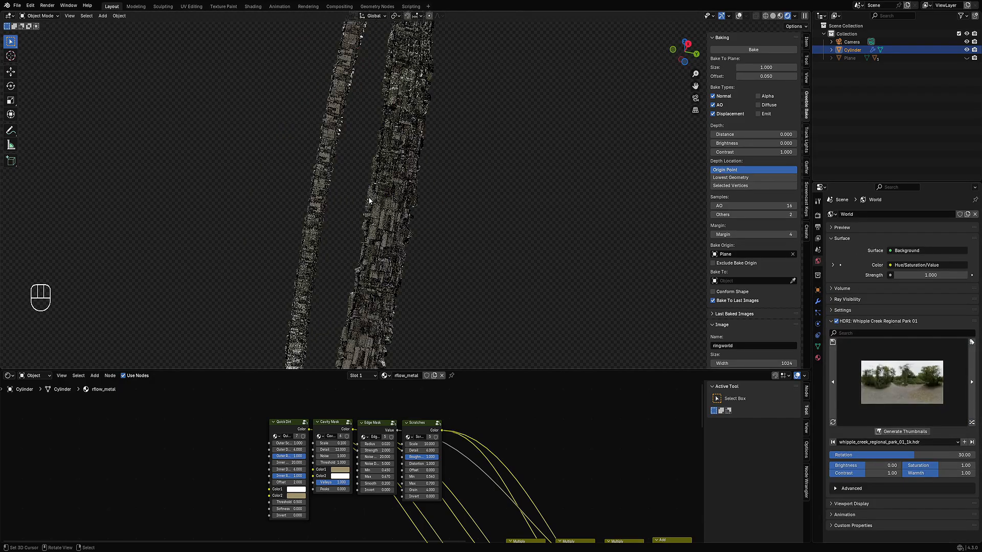
{"action": "scroll", "coordinate": [389, 187], "scroll_direction": "up", "scroll_amount": 3}
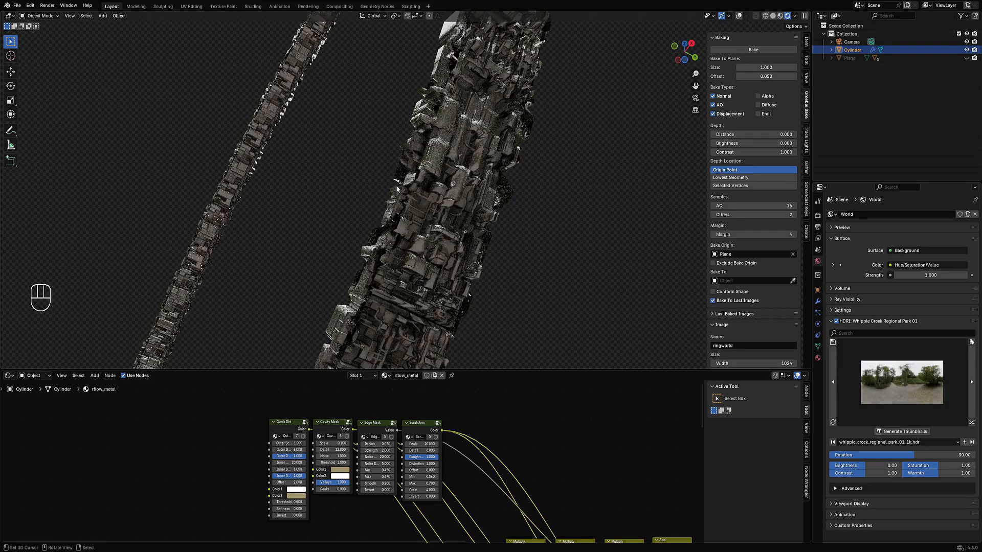
{"action": "scroll", "coordinate": [397, 165], "scroll_direction": "down", "scroll_amount": 3}
{"action": "middle_click_drag", "start_coordinate": [399, 165], "coordinate": [519, 248]}
{"action": "scroll", "coordinate": [481, 183], "scroll_direction": "down", "scroll_amount": 5}
{"action": "scroll", "coordinate": [510, 237], "scroll_direction": "up", "scroll_amount": 6}
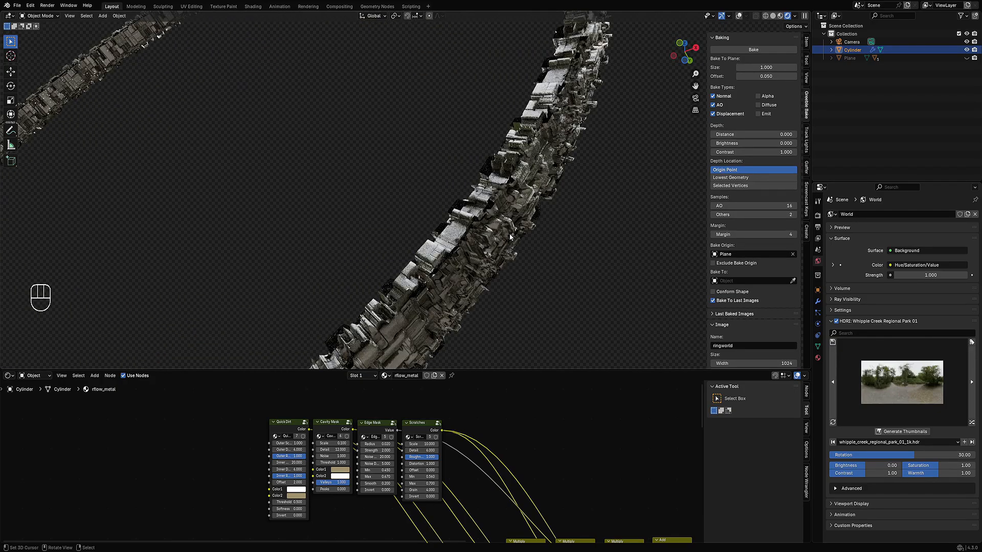
{"action": "scroll", "coordinate": [510, 237], "scroll_direction": "down", "scroll_amount": 6}
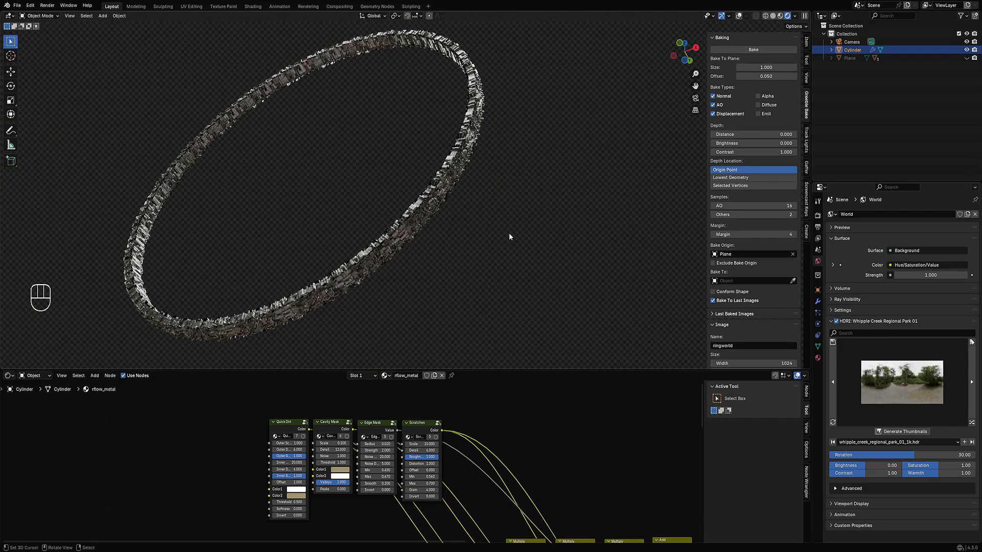
{"action": "middle_click_drag", "start_coordinate": [510, 236], "coordinate": [449, 265], "text": "shift"}
{"action": "scroll", "coordinate": [447, 271], "scroll_direction": "up", "scroll_amount": 4}
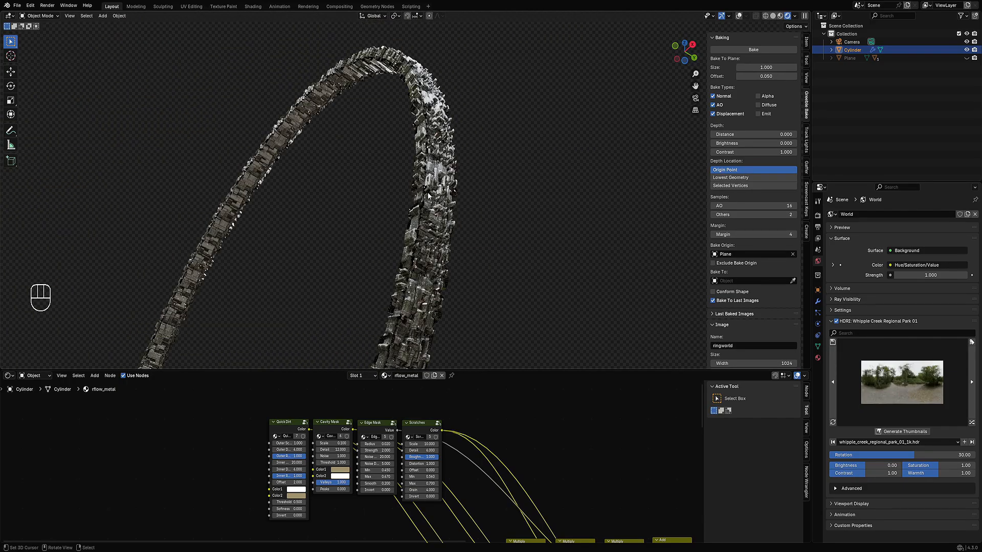
Cycle the world lighting through randomly picked HDRIs until Ahornsteig is loaded
{"action": "scroll", "coordinate": [428, 193], "scroll_direction": "up", "scroll_amount": 4}
{"action": "middle_click_drag", "start_coordinate": [536, 185], "coordinate": [550, 204]}
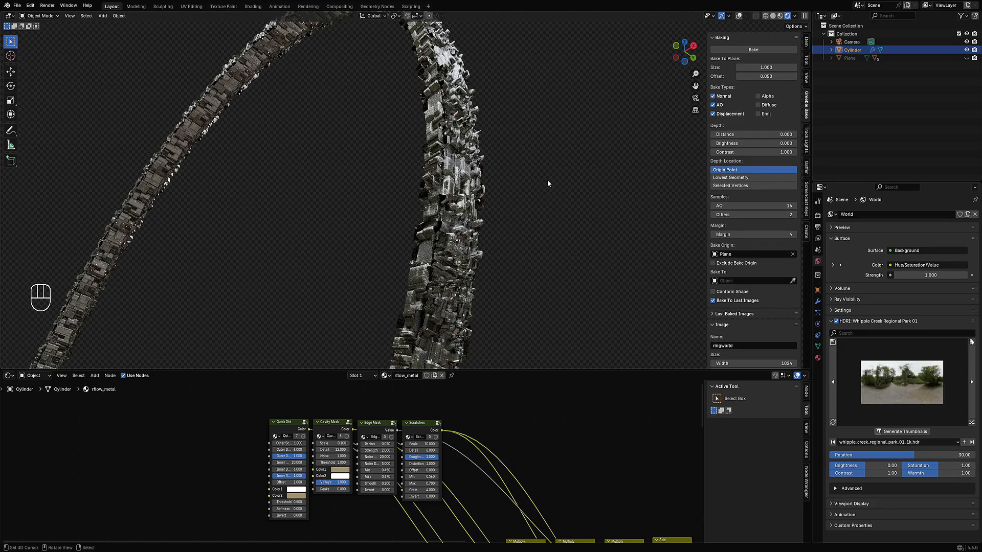
{"action": "middle_click_drag", "start_coordinate": [479, 196], "coordinate": [519, 228]}
{"action": "scroll", "coordinate": [520, 228], "scroll_direction": "up", "scroll_amount": 5}
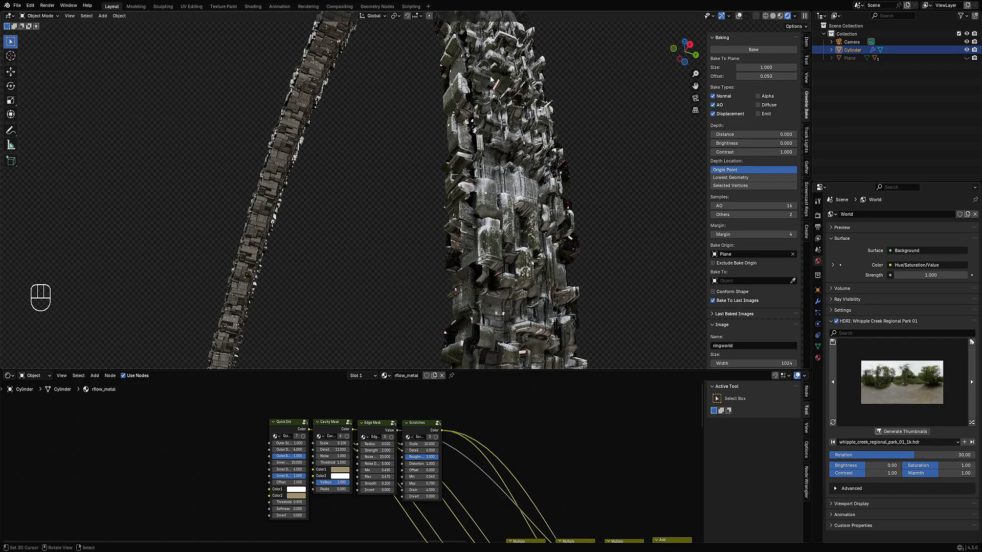
{"action": "scroll", "coordinate": [484, 133], "scroll_direction": "down", "scroll_amount": 5}
{"action": "middle_click_drag", "start_coordinate": [478, 154], "coordinate": [616, 230]}
{"action": "left_click", "coordinate": [972, 422]}
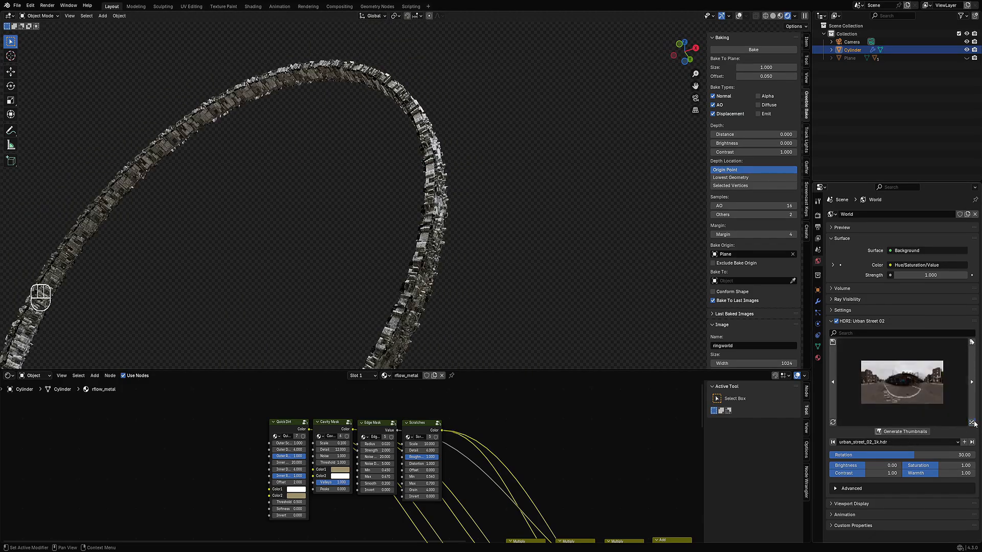
{"action": "left_click", "coordinate": [973, 423]}
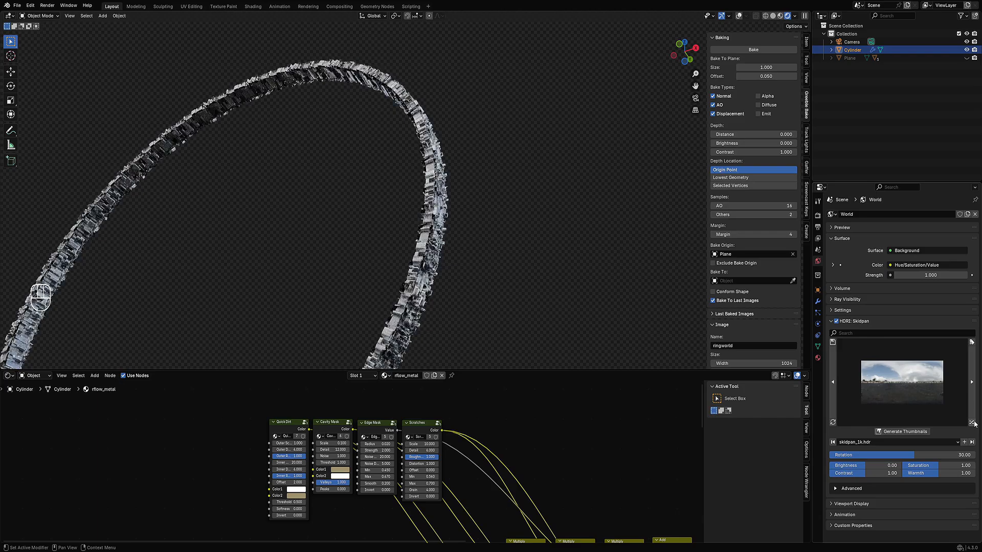
{"action": "left_click", "coordinate": [973, 423]}
{"action": "left_click", "coordinate": [973, 423]}
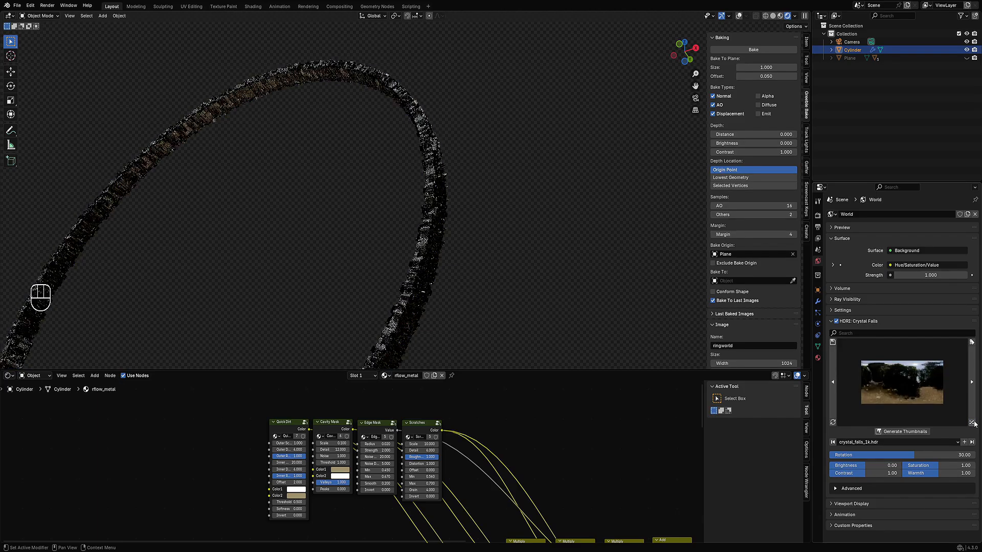
{"action": "left_click", "coordinate": [973, 422]}
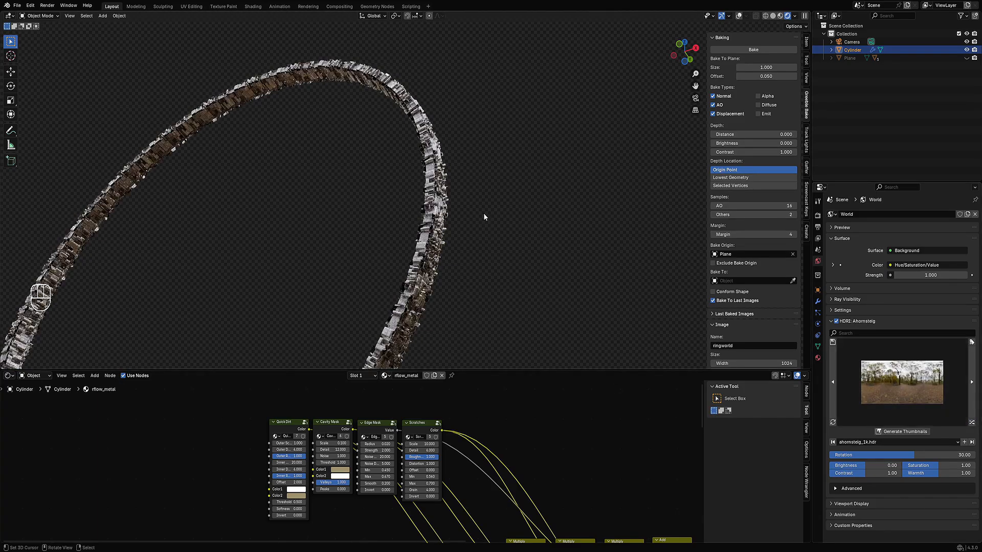
Move the white stop of the Color Ramp after the Add node to a position of about 0.9
{"action": "middle_click_drag", "start_coordinate": [483, 213], "coordinate": [503, 261]}
{"action": "middle_click_drag", "start_coordinate": [503, 261], "coordinate": [470, 274], "text": "shift"}
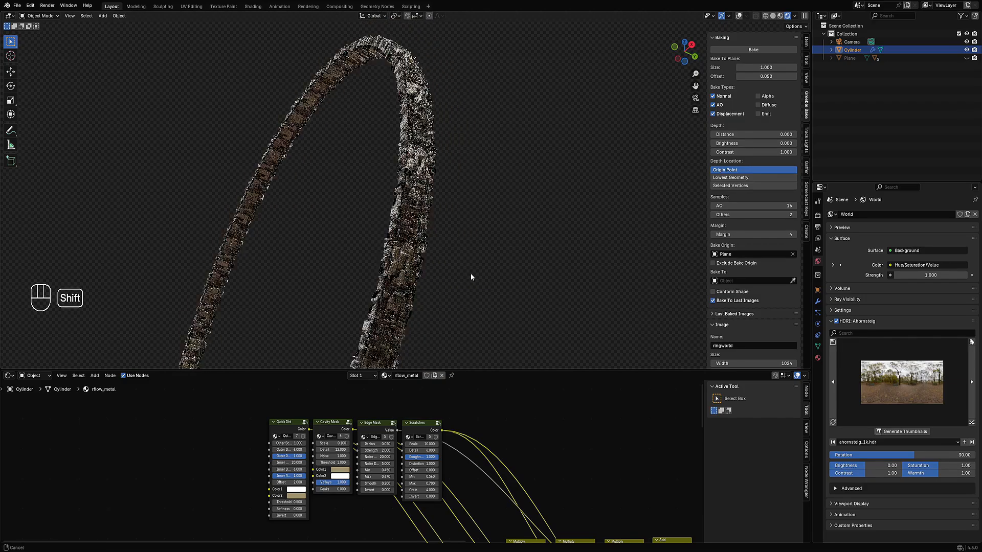
{"action": "scroll", "coordinate": [572, 495], "scroll_direction": "up", "scroll_amount": 5}
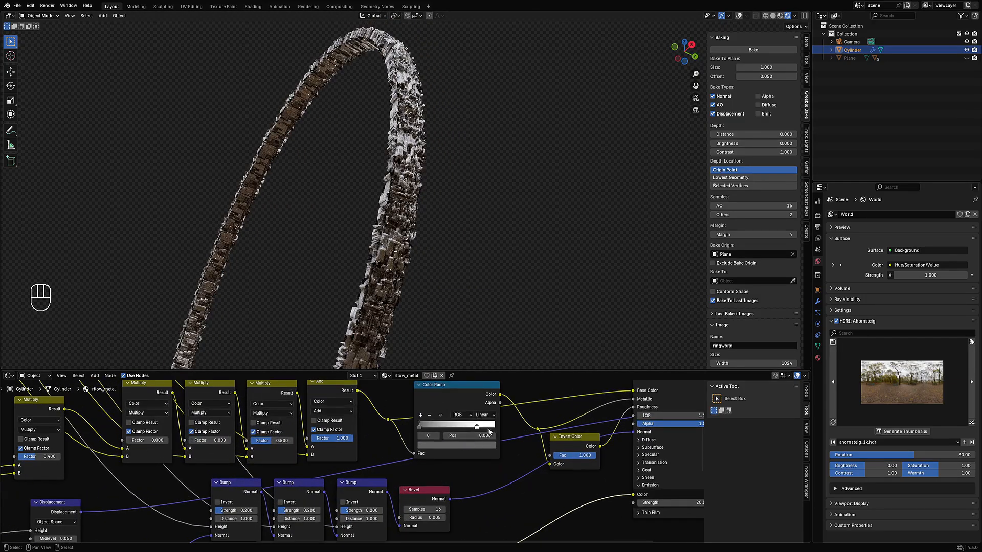
{"action": "left_click_drag", "start_coordinate": [481, 427], "coordinate": [491, 427]}
{"action": "scroll", "coordinate": [402, 303], "scroll_direction": "up", "scroll_amount": 4}
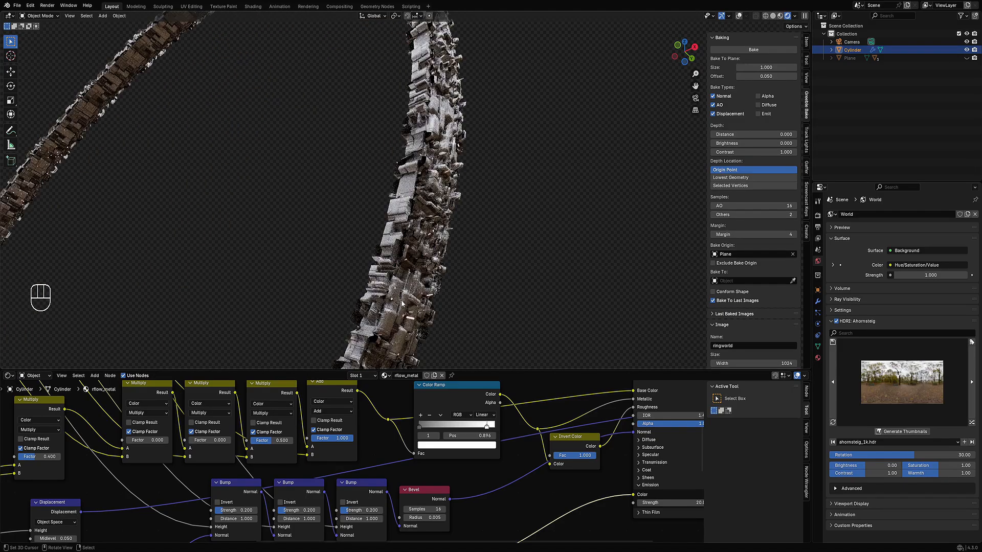
{"action": "middle_click_drag", "start_coordinate": [441, 295], "coordinate": [412, 319]}
{"action": "scroll", "coordinate": [412, 319], "scroll_direction": "down", "scroll_amount": 1}
Raise the Factor of the Multiply node fed by the displacement's Color Ramp to about 0.82
{"action": "scroll", "coordinate": [268, 500], "scroll_direction": "down", "scroll_amount": 6}
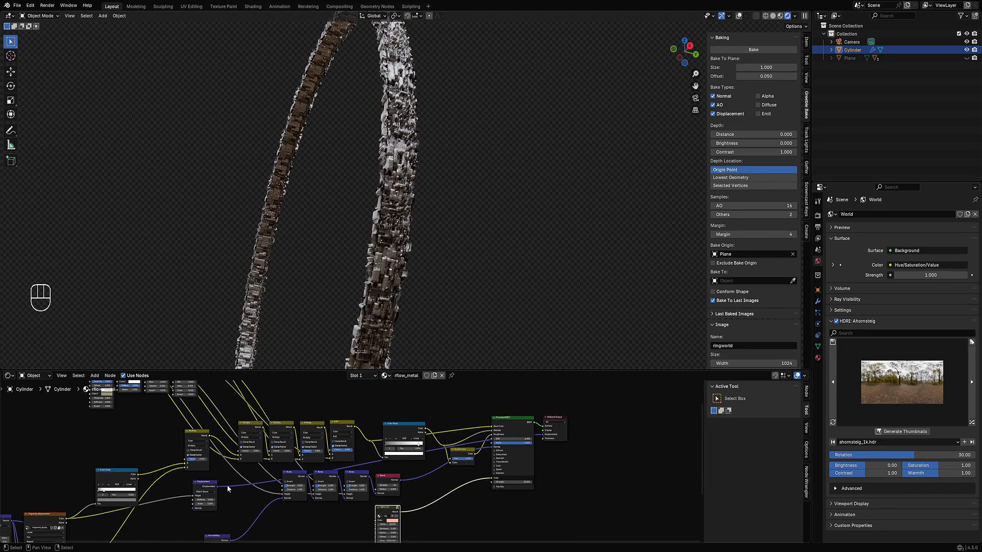
{"action": "middle_click_drag", "start_coordinate": [228, 487], "coordinate": [348, 469]}
{"action": "scroll", "coordinate": [349, 468], "scroll_direction": "up", "scroll_amount": 2}
{"action": "scroll", "coordinate": [349, 466], "scroll_direction": "up", "scroll_amount": 1}
{"action": "middle_click_drag", "start_coordinate": [308, 435], "coordinate": [335, 454]}
{"action": "scroll", "coordinate": [387, 439], "scroll_direction": "up", "scroll_amount": 4}
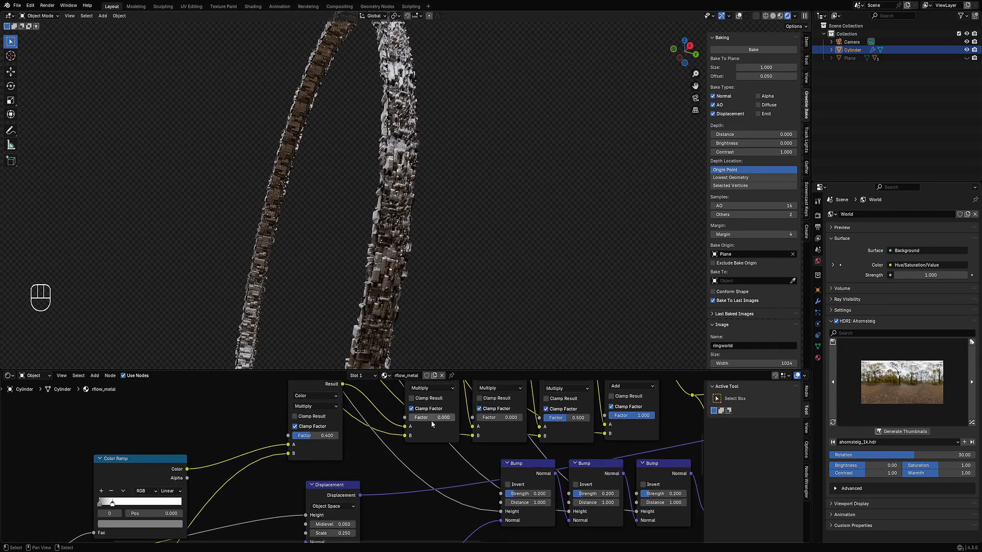
{"action": "left_click_drag", "start_coordinate": [312, 436], "coordinate": [330, 437]}
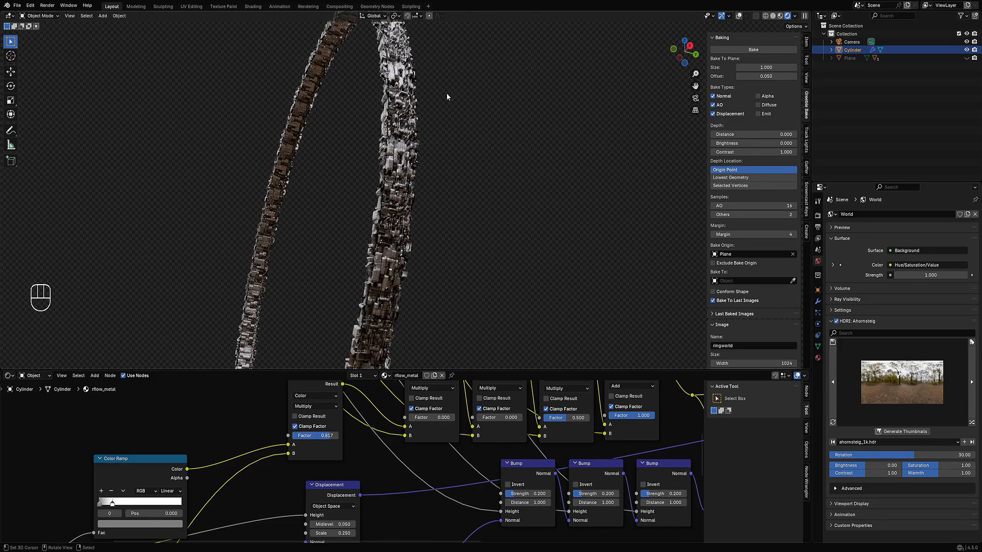
{"action": "scroll", "coordinate": [448, 93], "scroll_direction": "up", "scroll_amount": 5}
Shift the Multiply node after the displacement's Color Ramp slightly towards the Displacement node and set its Factor to 1
{"action": "left_click_drag", "start_coordinate": [432, 417], "coordinate": [409, 417]}
{"action": "scroll", "coordinate": [367, 473], "scroll_direction": "down", "scroll_amount": 4}
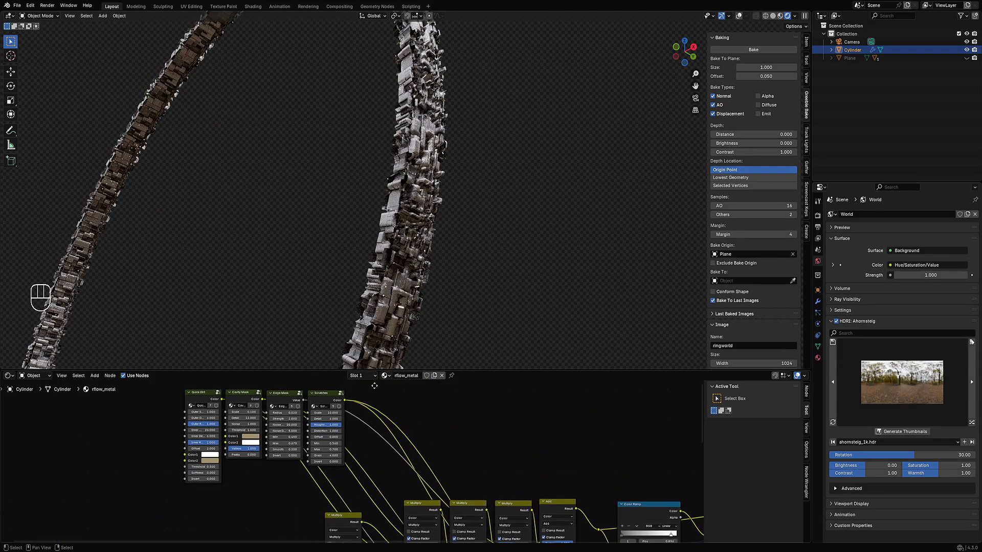
{"action": "middle_click_drag", "start_coordinate": [367, 473], "coordinate": [332, 435]}
{"action": "left_click_drag", "start_coordinate": [313, 421], "coordinate": [301, 441]}
{"action": "middle_click_drag", "start_coordinate": [305, 483], "coordinate": [417, 436]}
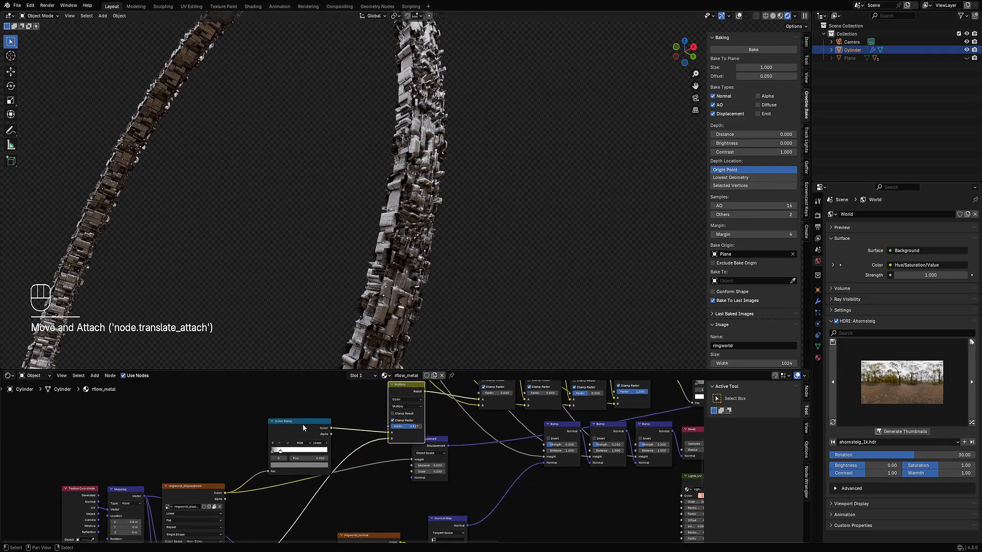
{"action": "left_click_drag", "start_coordinate": [414, 430], "coordinate": [430, 429]}
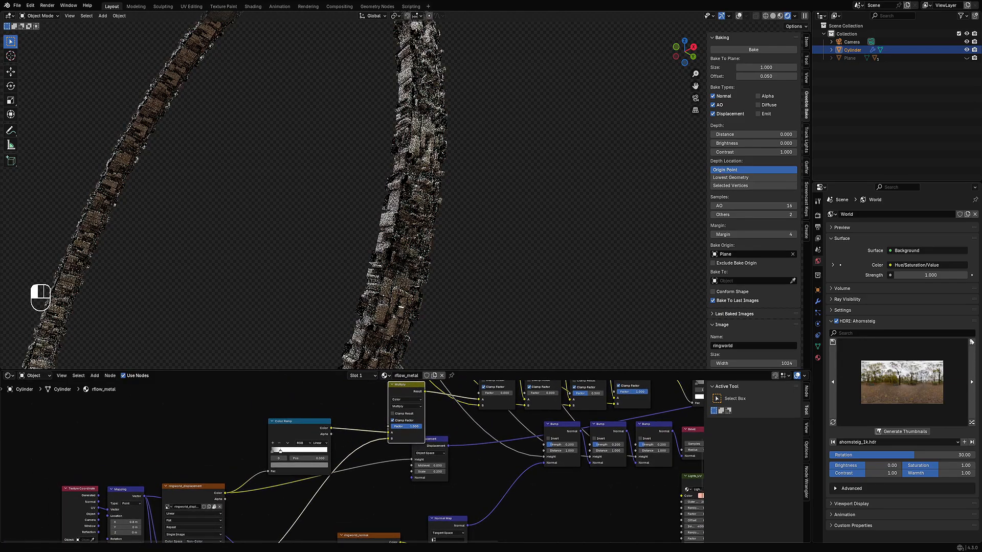
Darken the white stop of the displacement's Color Ramp to grey and view the whole ring
{"action": "middle_click_drag", "start_coordinate": [441, 275], "coordinate": [422, 280]}
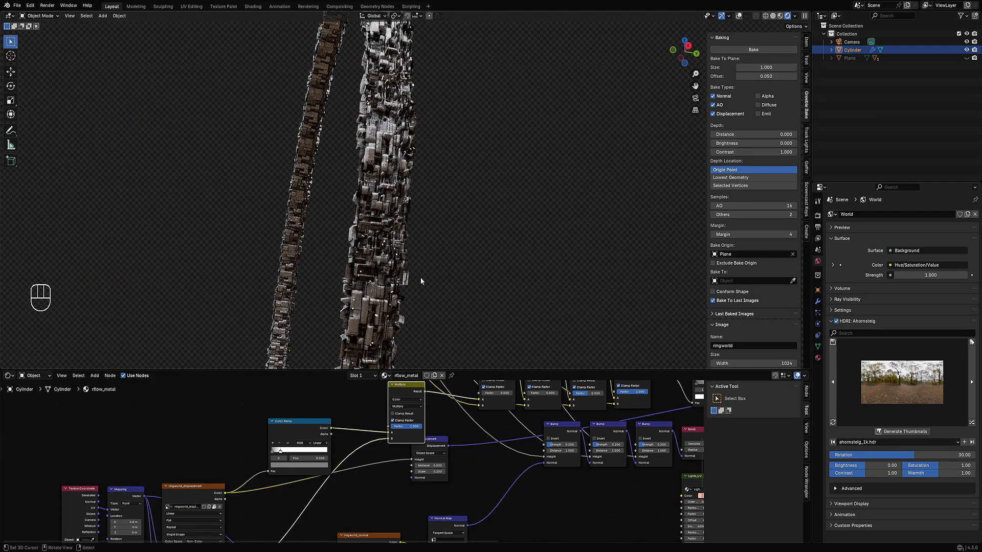
{"action": "scroll", "coordinate": [279, 458], "scroll_direction": "up", "scroll_amount": 1, "text": "ctrl"}
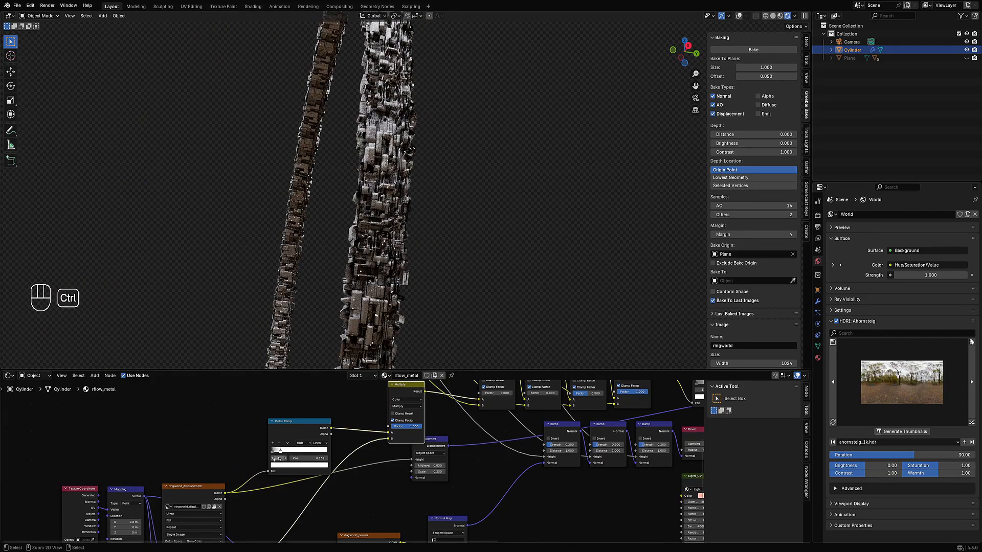
{"action": "left_click", "coordinate": [283, 464]}
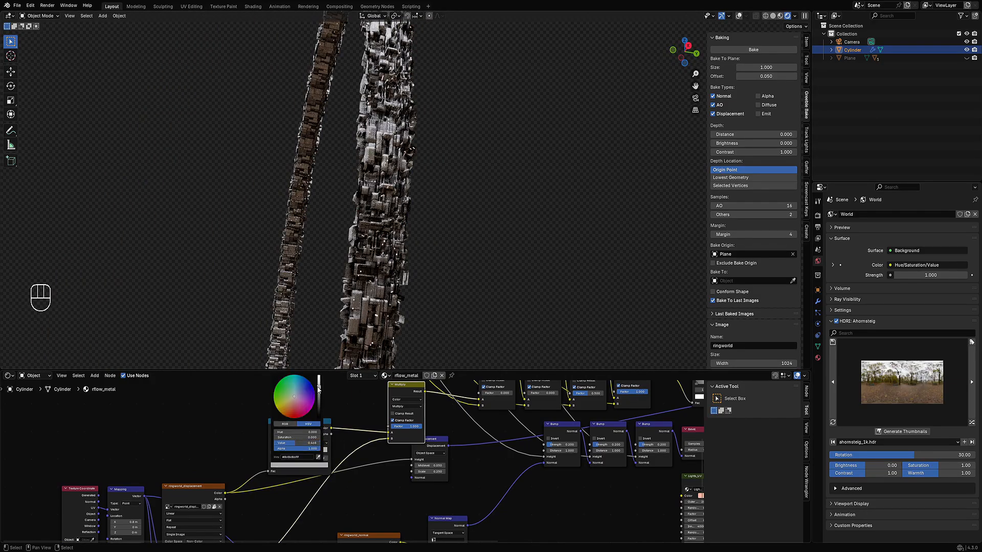
{"action": "mouse_move", "coordinate": [388, 240]}
{"action": "middle_mouse_down"}
{"action": "mouse_move", "coordinate": [415, 255]}
{"action": "mouse_move", "coordinate": [542, 190]}
{"action": "mouse_move", "coordinate": [396, 259]}
{"action": "mouse_move", "coordinate": [490, 220]}
{"action": "mouse_move", "coordinate": [498, 183]}
{"action": "middle_mouse_up"}
{"action": "scroll", "coordinate": [422, 268], "scroll_direction": "down", "scroll_amount": 4}
{"action": "key", "text": "shift+alt+z"}
{"action": "key", "text": "shift+alt+z"}
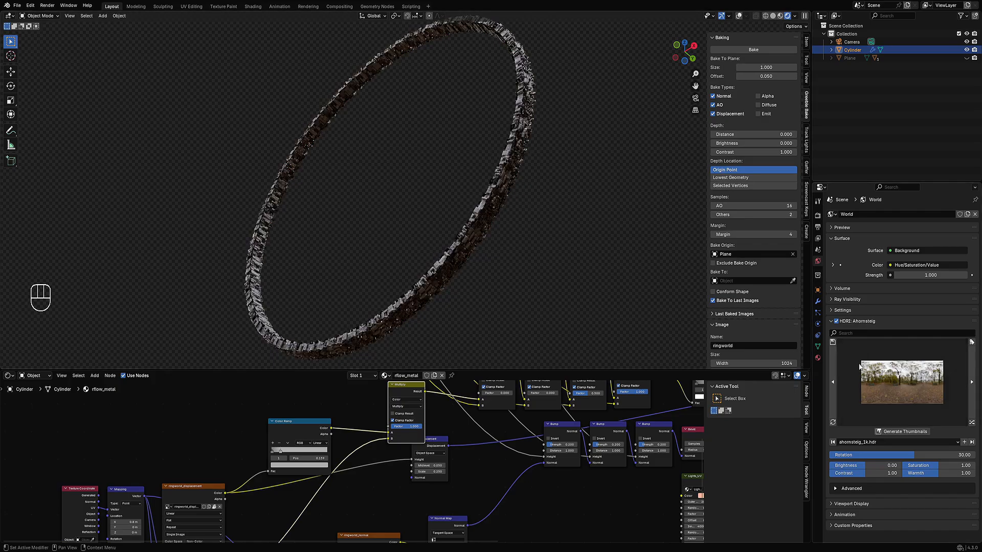
Turn off the Transparent film option in the render settings so the world background shows
{"action": "left_click", "coordinate": [817, 216]}
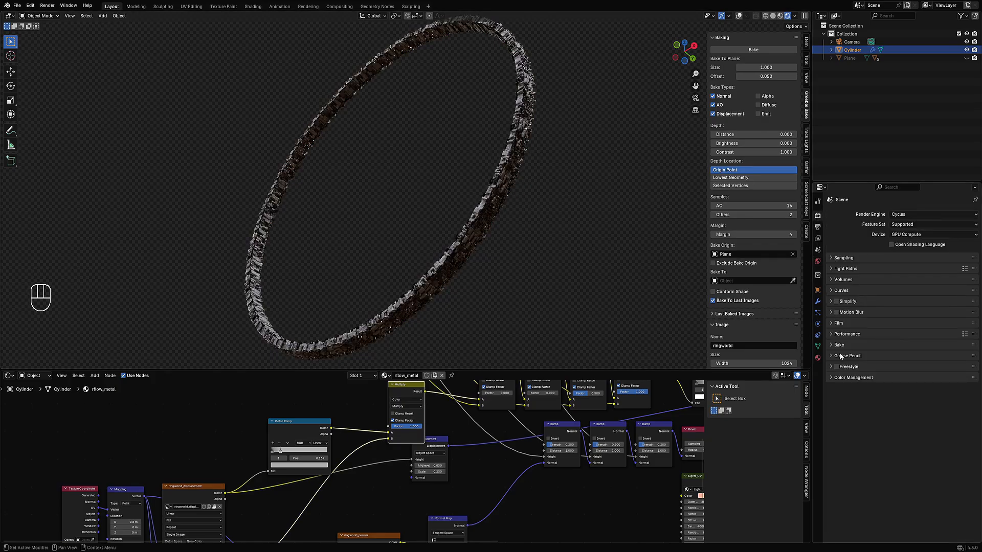
{"action": "left_click", "coordinate": [853, 323]}
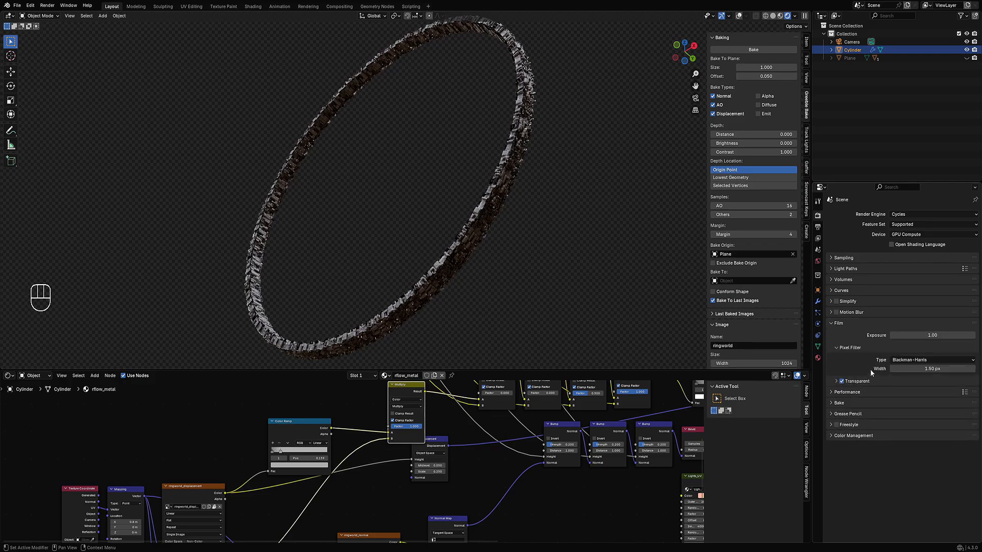
{"action": "left_click", "coordinate": [842, 382]}
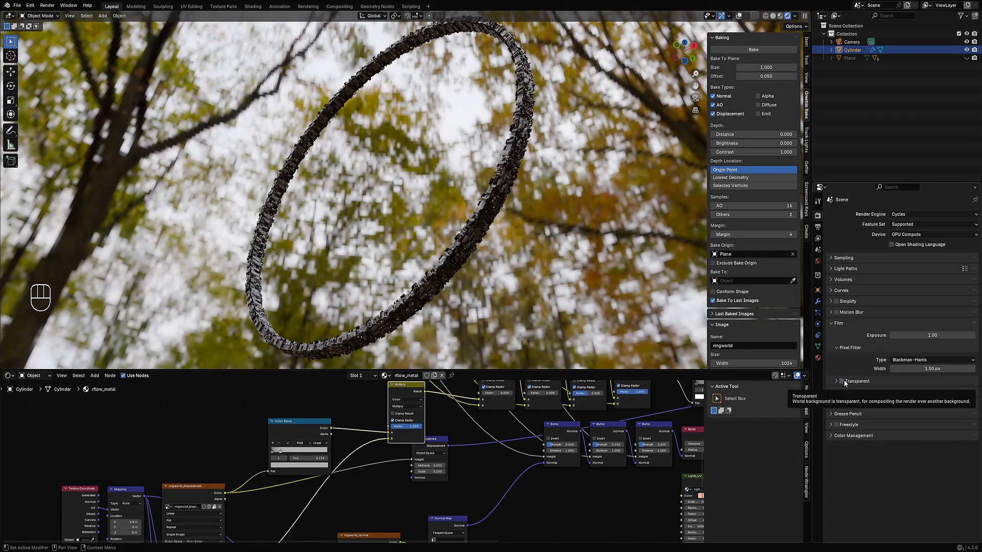
Control the HDRI background separately, setting its Brightness to -10 and its Contrast to 0
{"action": "left_click", "coordinate": [818, 262]}
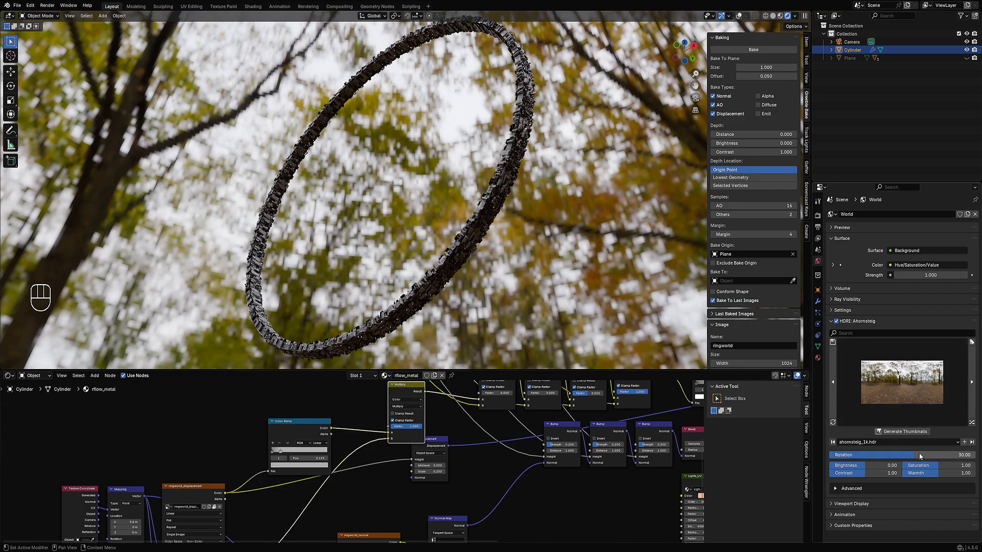
{"action": "left_click", "coordinate": [863, 489]}
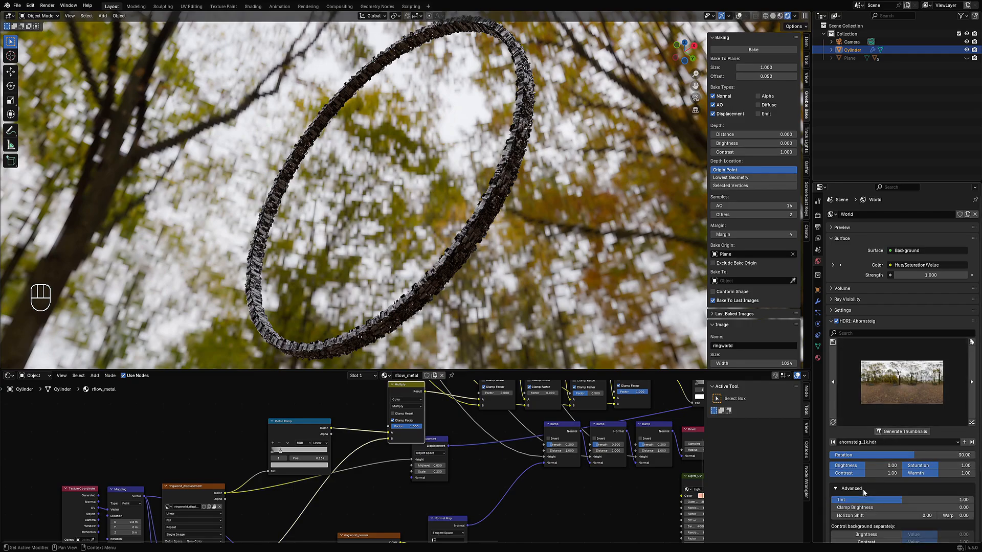
{"action": "scroll", "coordinate": [863, 488], "scroll_direction": "down", "scroll_amount": 4}
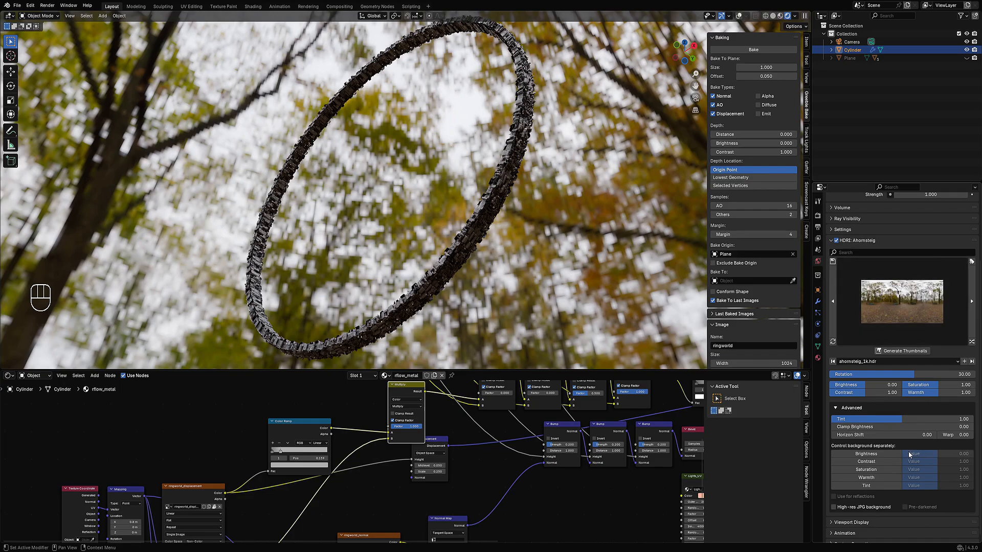
{"action": "left_click", "coordinate": [879, 455]}
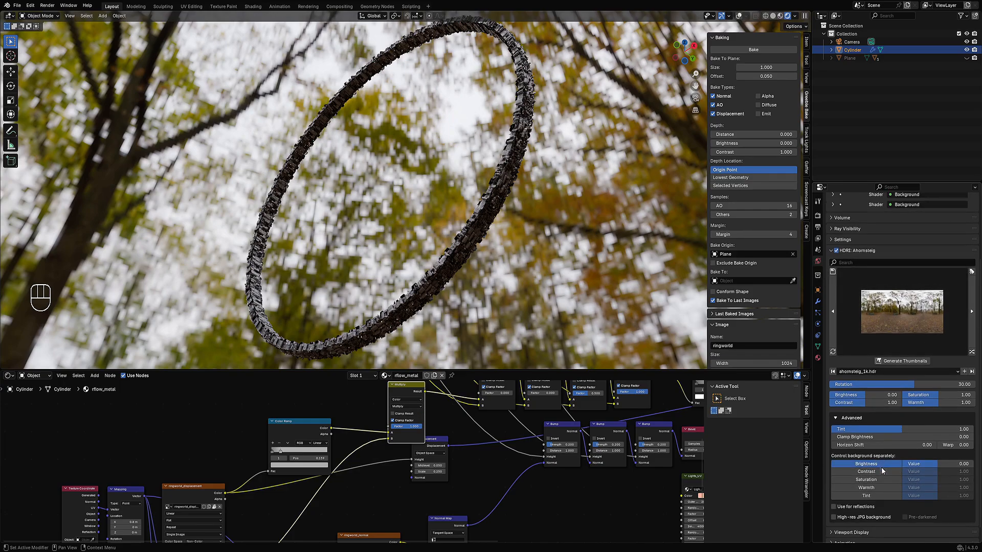
{"action": "left_click", "coordinate": [881, 468]}
{"action": "left_click_drag", "start_coordinate": [924, 464], "coordinate": [879, 472]}
Examine the ring against the darkened background from near and far
{"action": "scroll", "coordinate": [430, 269], "scroll_direction": "up", "scroll_amount": 2}
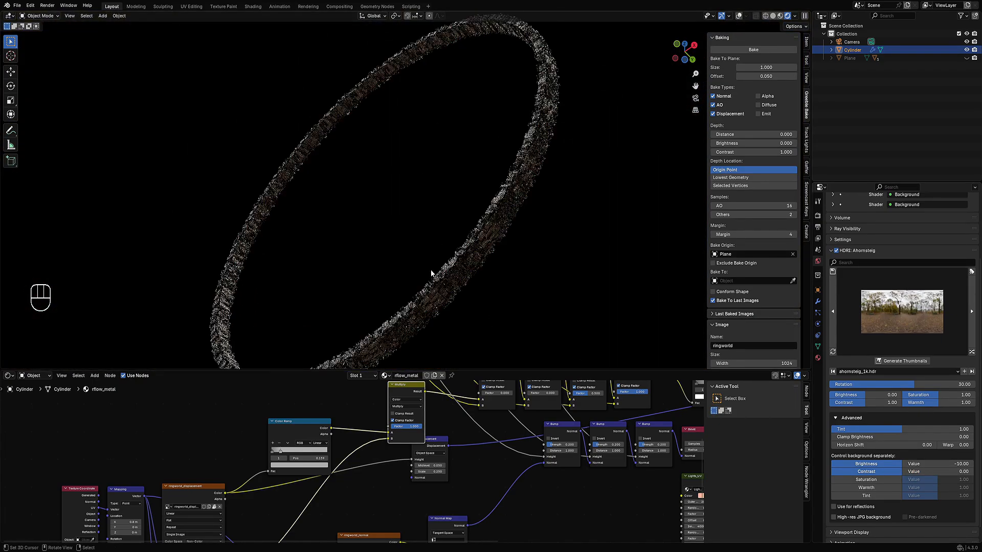
{"action": "middle_click_drag", "start_coordinate": [576, 152], "coordinate": [480, 258], "text": "shift"}
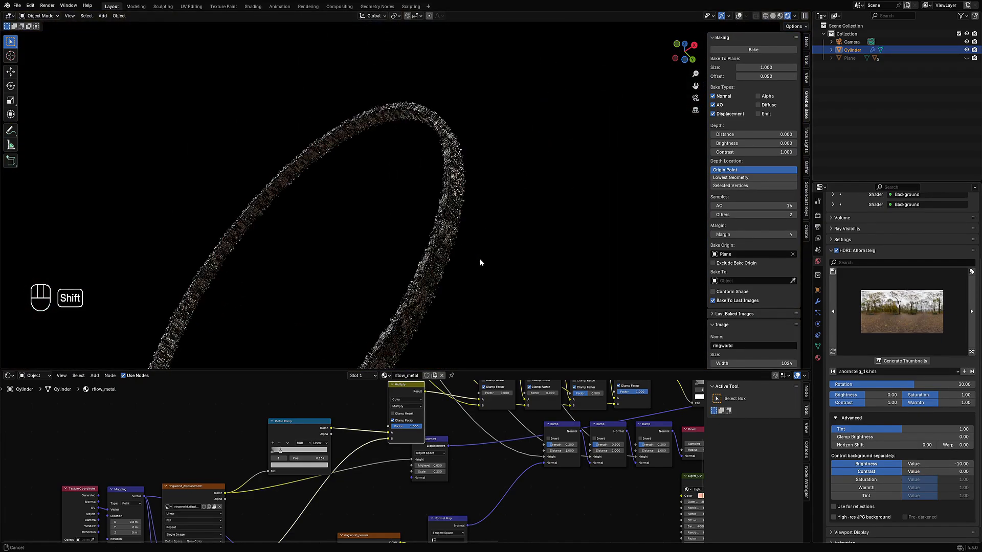
{"action": "scroll", "coordinate": [480, 256], "scroll_direction": "up", "scroll_amount": 3}
{"action": "middle_click_drag", "start_coordinate": [478, 212], "coordinate": [493, 216]}
{"action": "scroll", "coordinate": [368, 261], "scroll_direction": "down", "scroll_amount": 4}
{"action": "middle_click_drag", "start_coordinate": [345, 272], "coordinate": [406, 211], "text": "shift"}
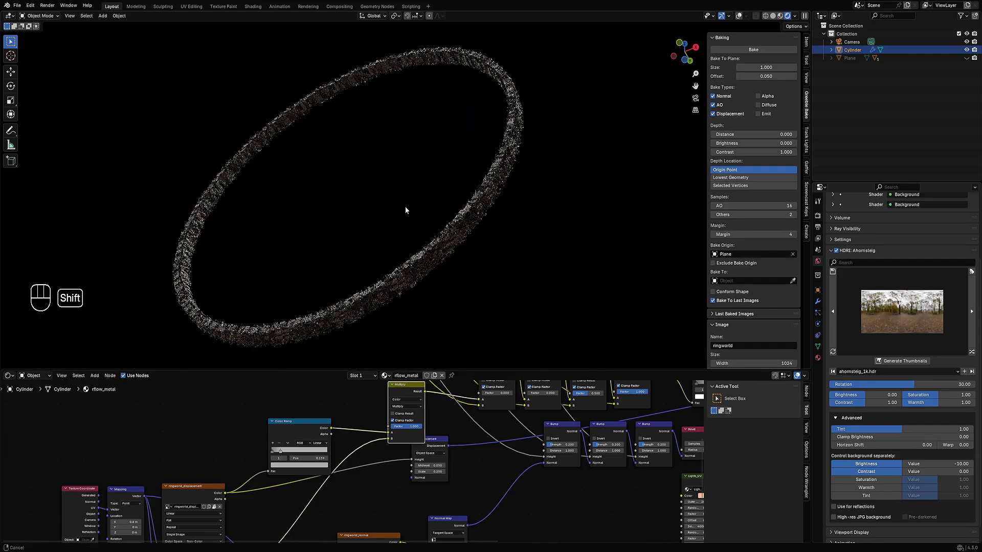
{"action": "scroll", "coordinate": [405, 211], "scroll_direction": "up", "scroll_amount": 2}
{"action": "scroll", "coordinate": [408, 198], "scroll_direction": "down", "scroll_amount": 1}
{"action": "middle_click_drag", "start_coordinate": [461, 179], "coordinate": [455, 203], "text": "shift"}
{"action": "scroll", "coordinate": [454, 202], "scroll_direction": "up", "scroll_amount": 2}
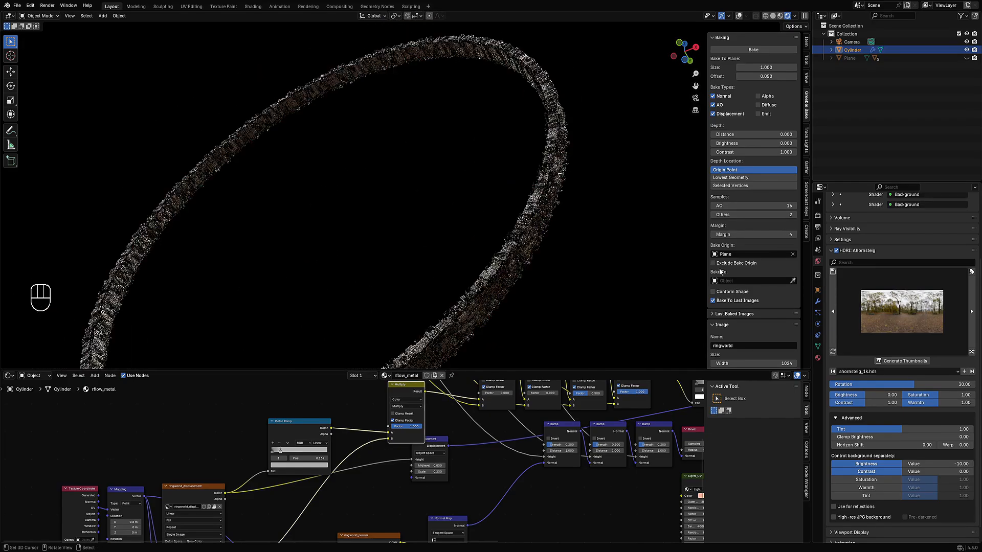
Try other random HDRIs until Signal Hill Sunrise lights the ring, and view the ring from farther away
{"action": "left_click", "coordinate": [972, 352]}
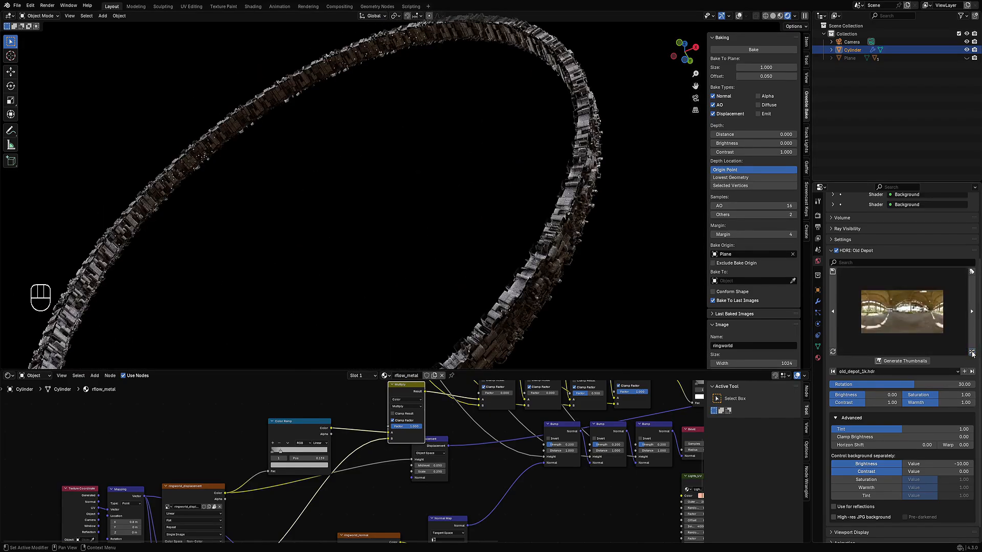
{"action": "left_click", "coordinate": [972, 353]}
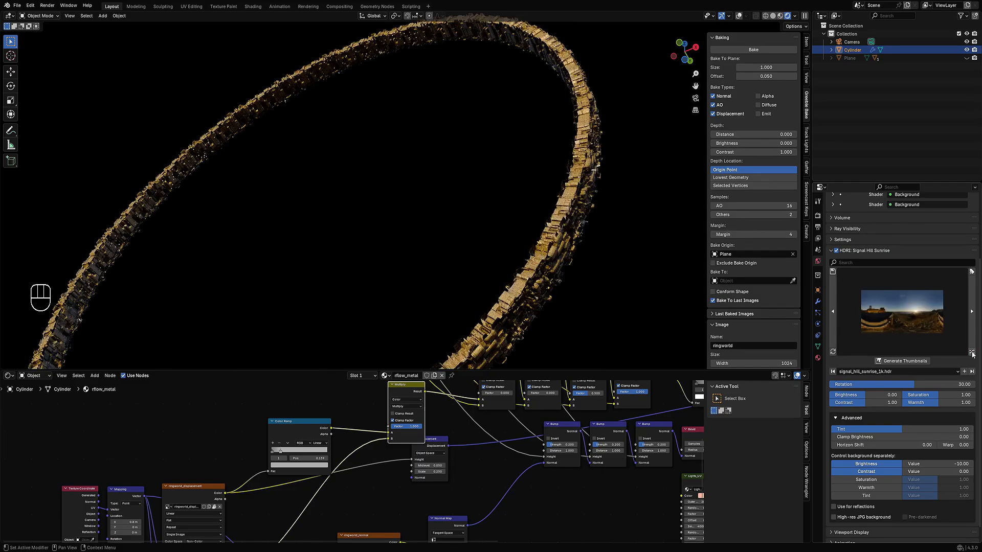
{"action": "scroll", "coordinate": [508, 301], "scroll_direction": "down", "scroll_amount": 1}
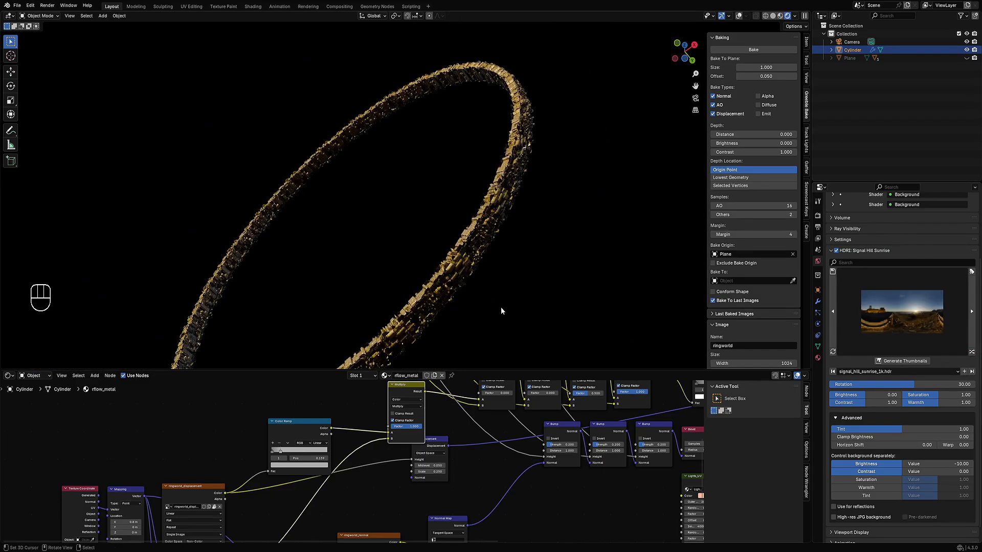
{"action": "scroll", "coordinate": [493, 297], "scroll_direction": "down", "scroll_amount": 2}
{"action": "middle_click_drag", "start_coordinate": [485, 285], "coordinate": [487, 279], "text": "shift"}
{"action": "scroll", "coordinate": [490, 293], "scroll_direction": "up", "scroll_amount": 3}
{"action": "scroll", "coordinate": [489, 290], "scroll_direction": "down", "scroll_amount": 2}
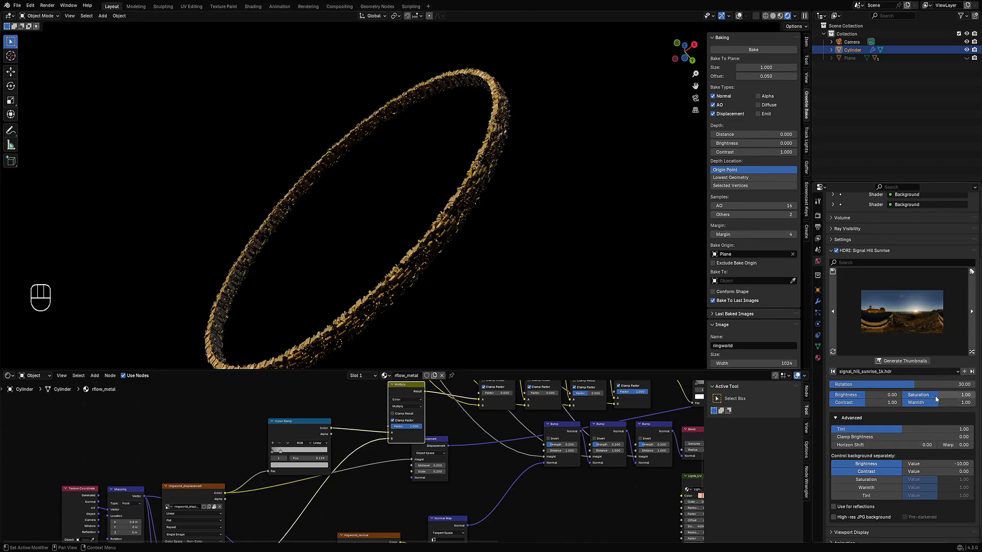
Lower the HDRI's Saturation to 0.49, check the ring under the new lighting and save the file
{"action": "left_click_drag", "start_coordinate": [937, 398], "coordinate": [922, 397]}
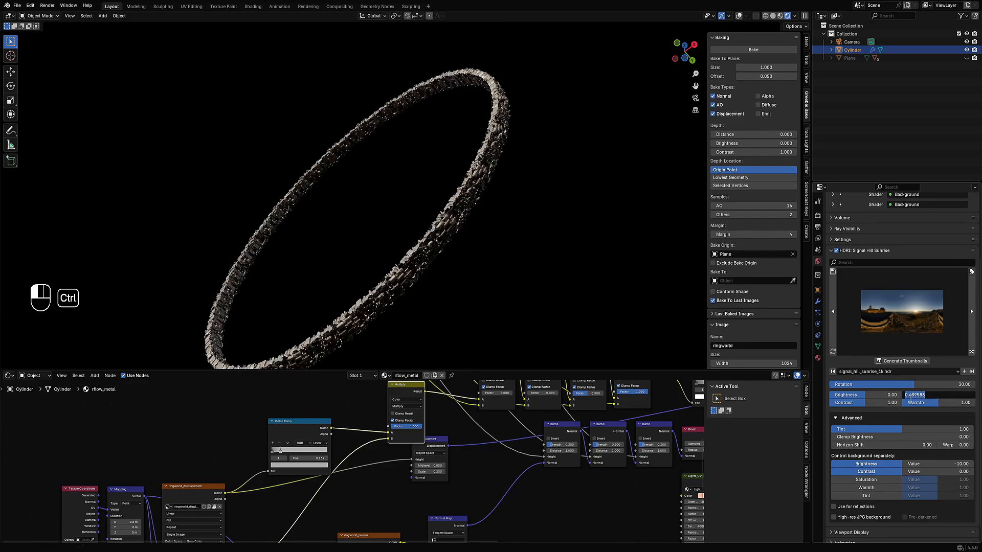
{"action": "key", "text": "Return"}
{"action": "scroll", "coordinate": [518, 228], "scroll_direction": "up", "scroll_amount": 2}
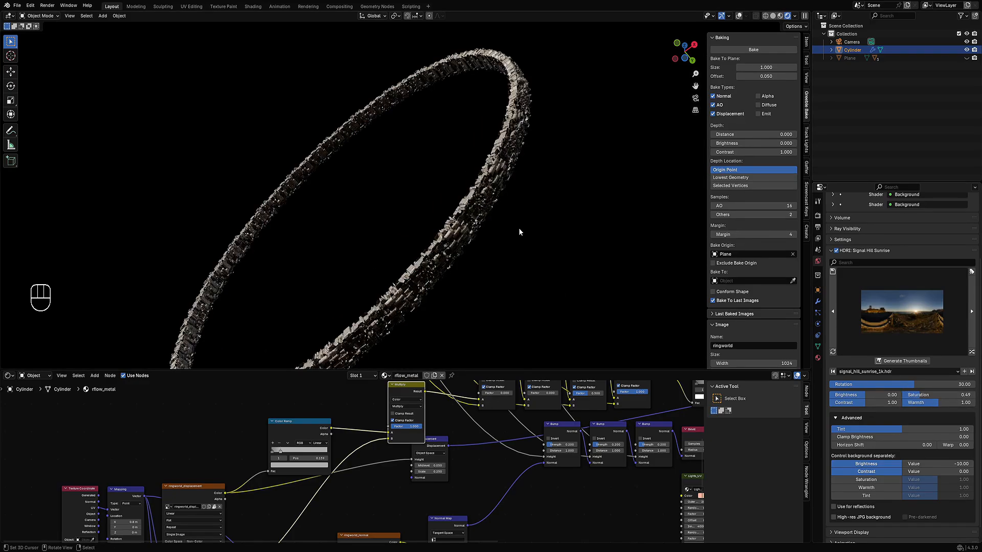
{"action": "scroll", "coordinate": [515, 232], "scroll_direction": "up", "scroll_amount": 2}
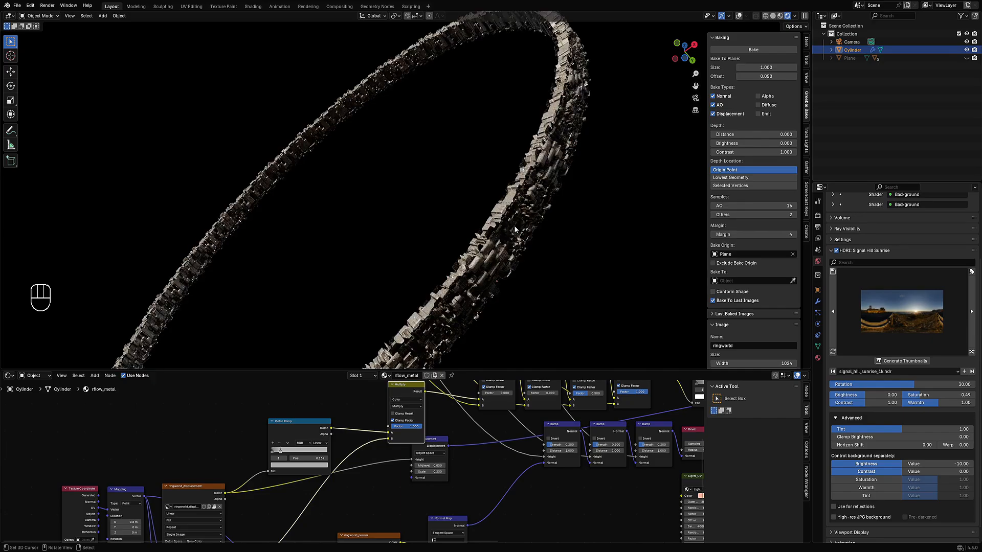
{"action": "middle_click_drag", "start_coordinate": [512, 224], "coordinate": [555, 248]}
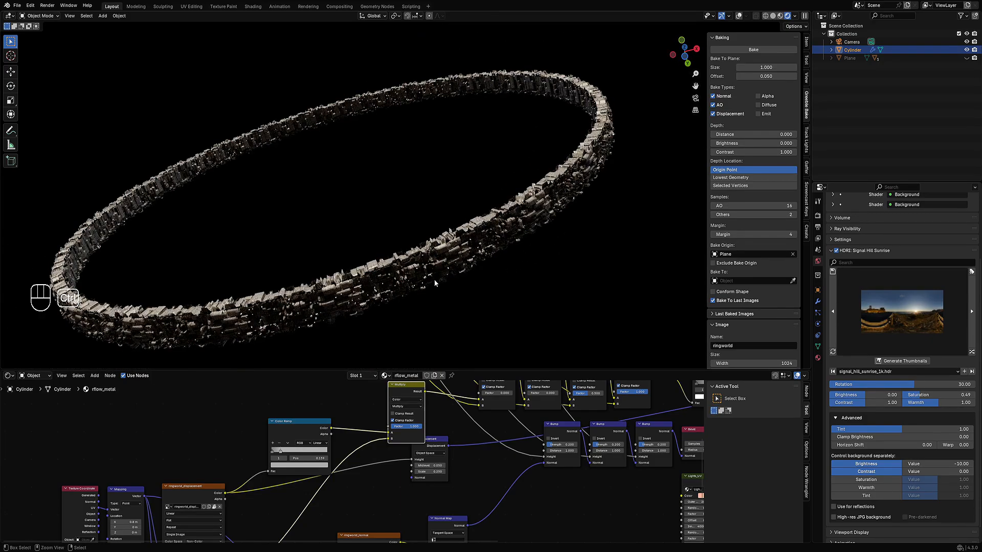
{"action": "key", "text": "ctrl+s"}
{"action": "middle_click_drag", "start_coordinate": [288, 454], "coordinate": [453, 510]}
{"action": "middle_click_drag", "start_coordinate": [521, 317], "coordinate": [501, 301]}
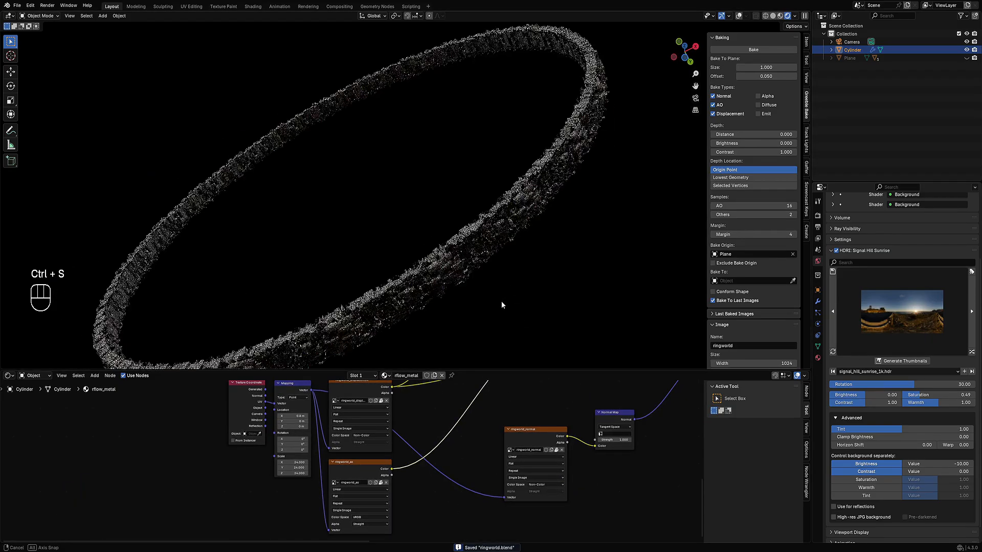
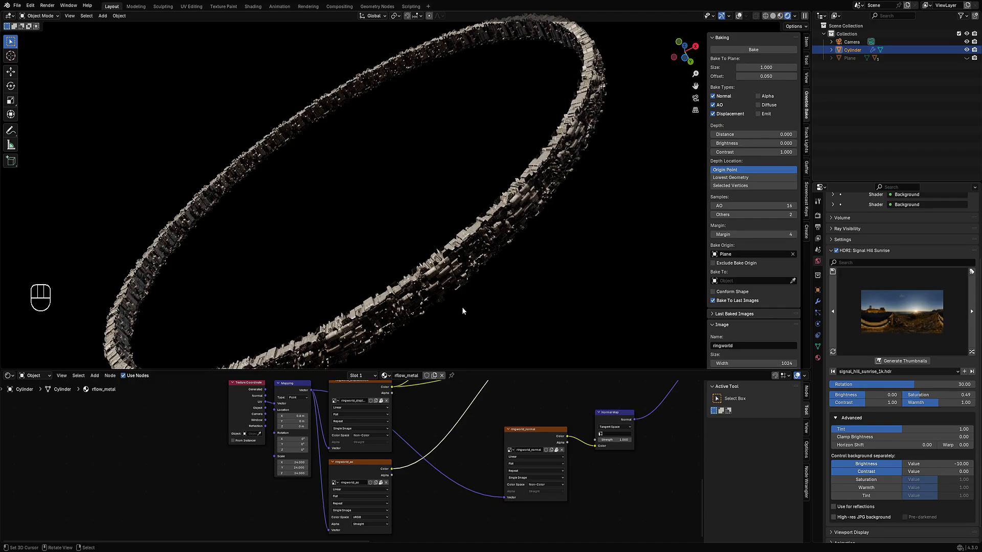
Show the ring's plain base mesh in Solid shading with the viewport overlays turned on
{"action": "key", "text": "z"}
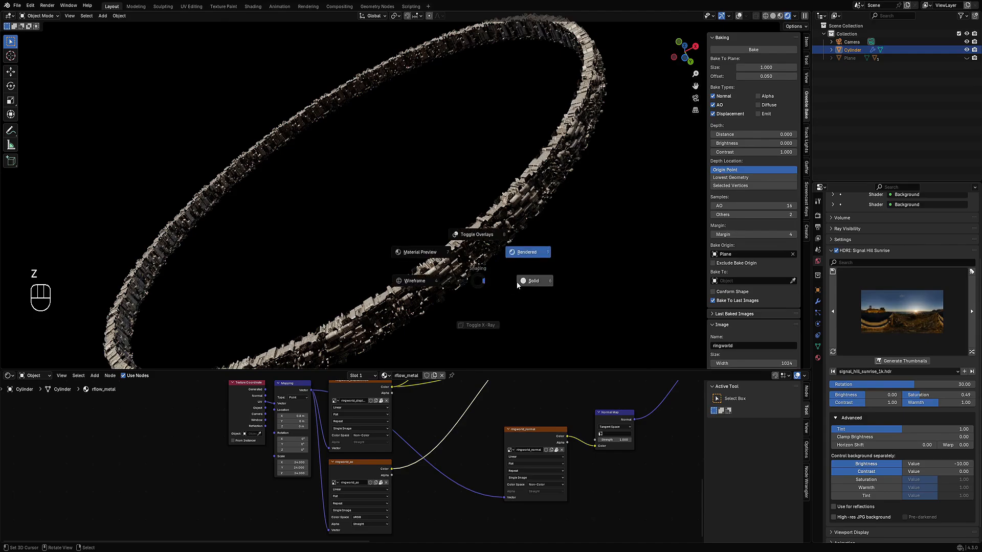
{"action": "left_click", "coordinate": [508, 265]}
{"action": "key", "text": "shift+alt+z"}
{"action": "left_click", "coordinate": [493, 245]}
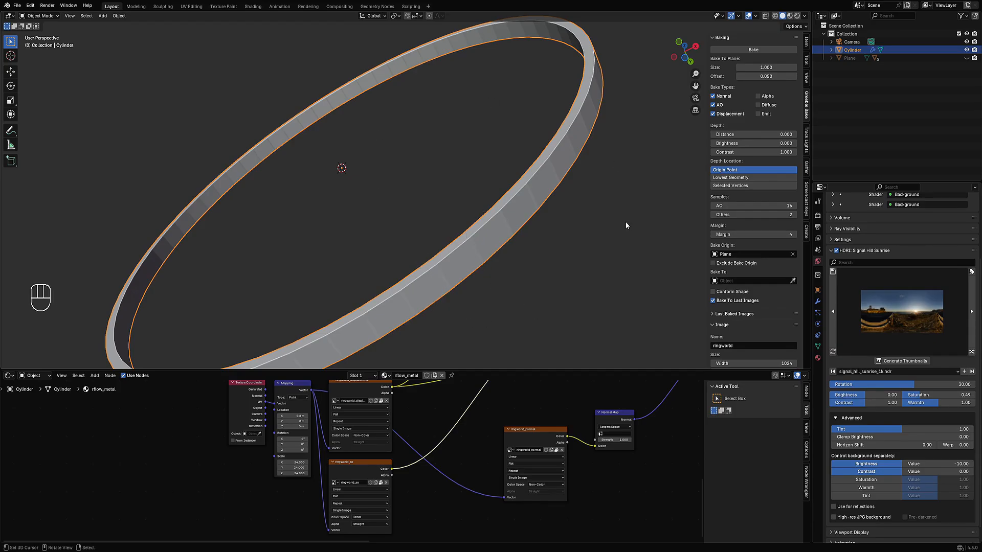
Return the viewport to Rendered shading with overlays hidden and save the file
{"action": "key", "text": "ctrl"}
{"action": "key", "text": "z"}
{"action": "left_click", "coordinate": [488, 215]}
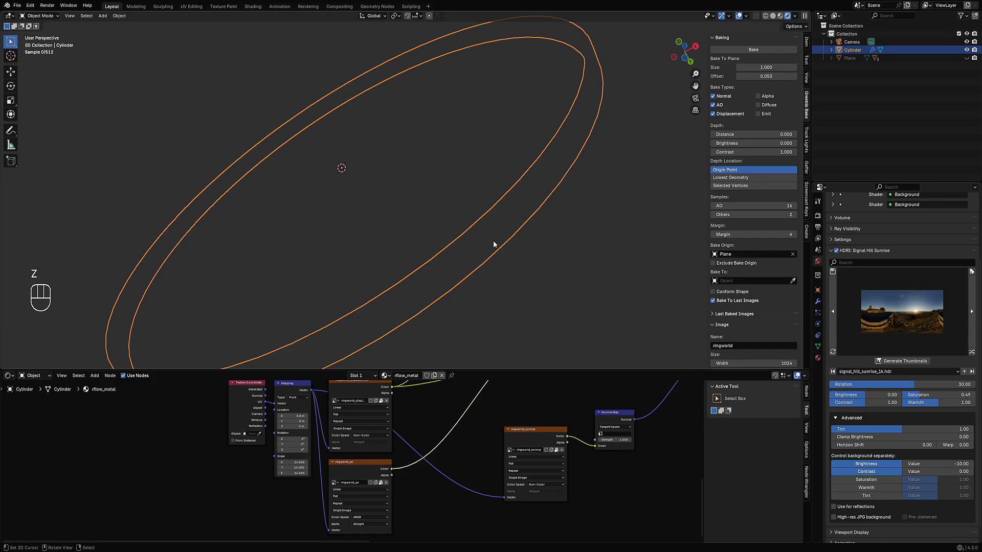
{"action": "key", "text": "shift+alt+z"}
{"action": "key", "text": "ctrl+s"}
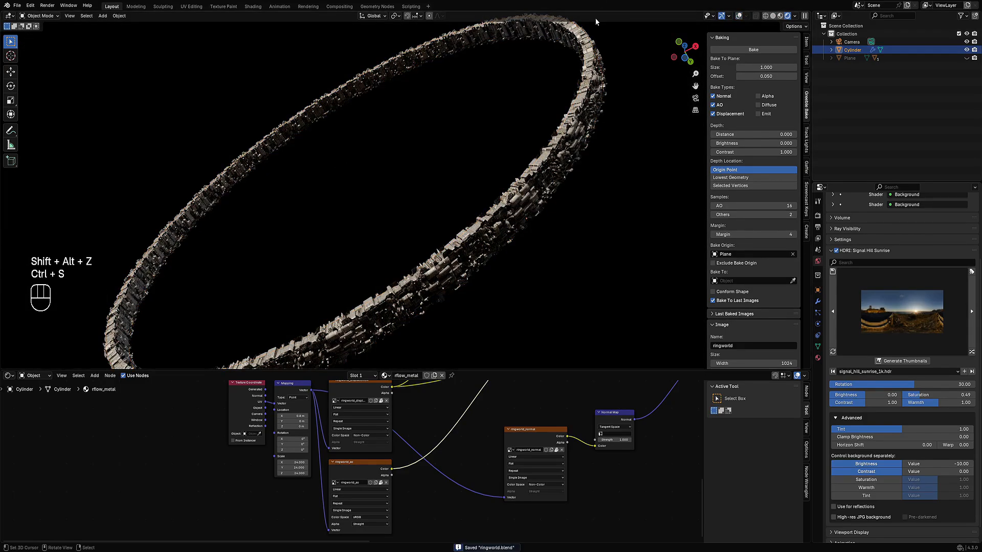
Show the ring's modifiers, set the Mapping node's Scale to 10 on all three axes and inspect the larger panels
{"action": "left_click", "coordinate": [818, 301]}
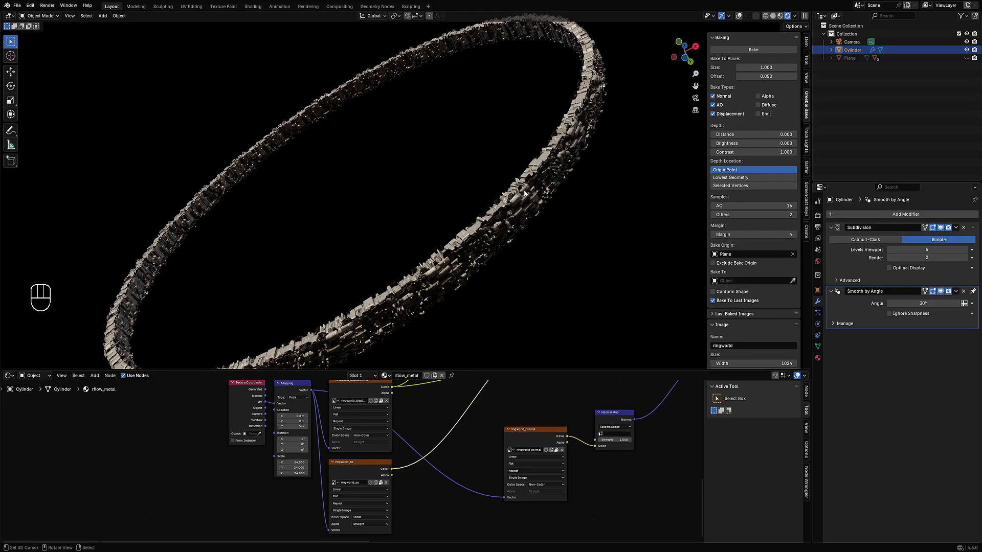
{"action": "scroll", "coordinate": [309, 486], "scroll_direction": "up", "scroll_amount": 3}
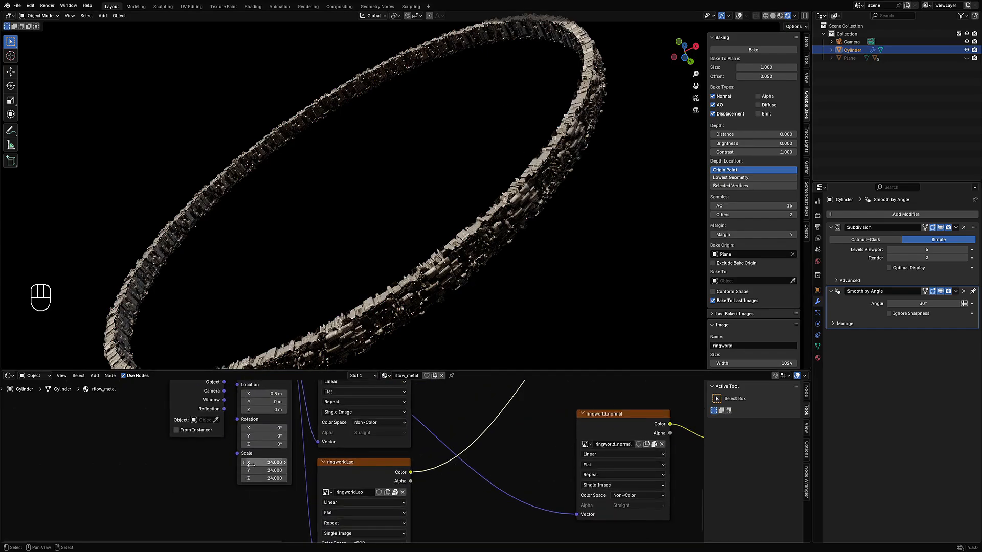
{"action": "left_click", "coordinate": [310, 486]}
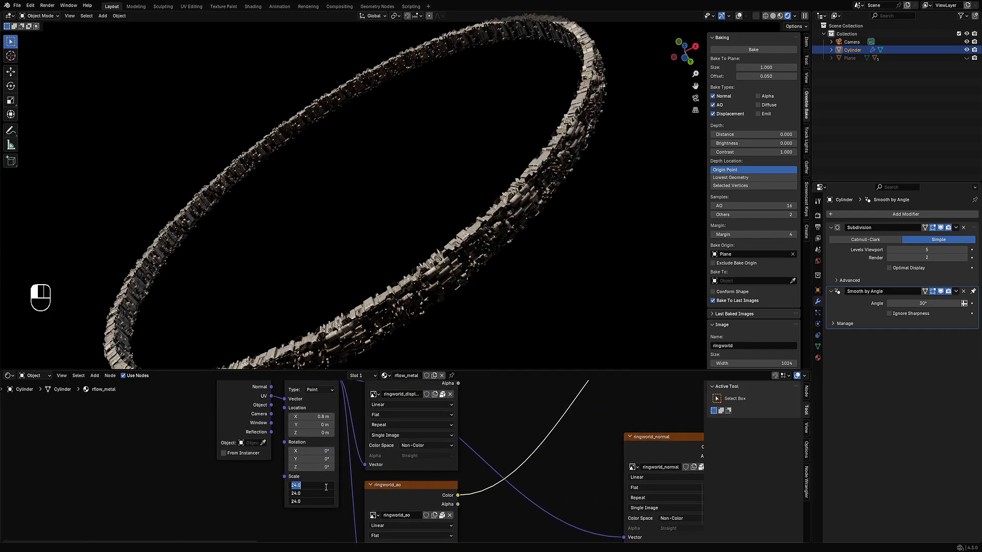
{"action": "type", "text": "10"}
{"action": "key", "text": "Return"}
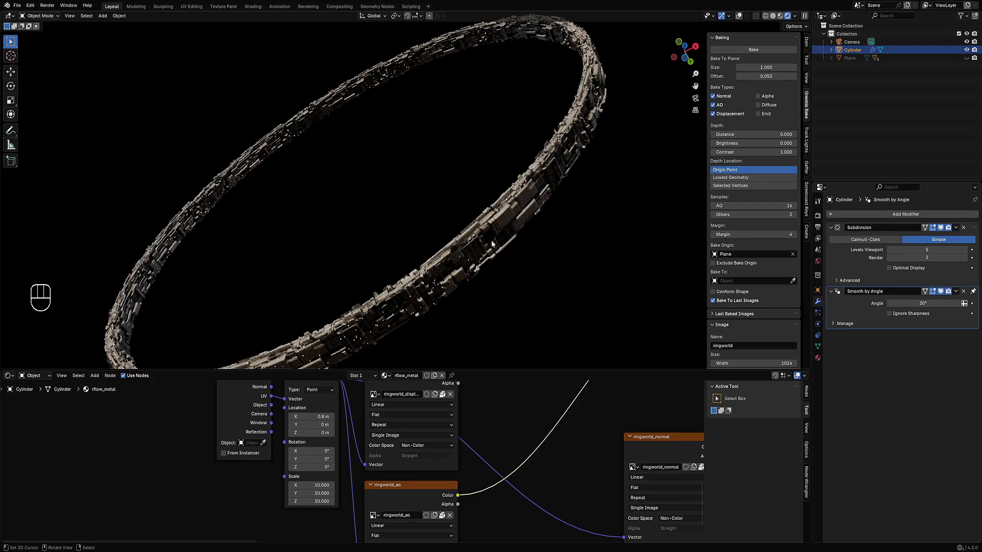
{"action": "middle_click_drag", "start_coordinate": [492, 243], "coordinate": [444, 254]}
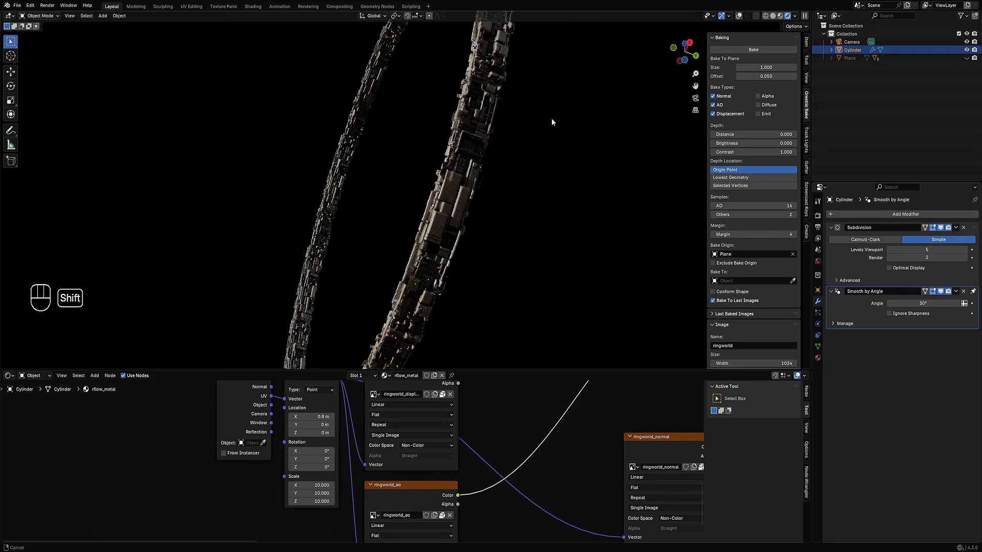
{"action": "scroll", "coordinate": [438, 232], "scroll_direction": "up", "scroll_amount": 6}
{"action": "middle_click_drag", "start_coordinate": [552, 119], "coordinate": [573, 286], "text": "shift"}
{"action": "scroll", "coordinate": [397, 249], "scroll_direction": "down", "scroll_amount": 9}
Try an X Rotation of about 28.5° in the Mapping node and reset it to 0°
{"action": "left_click_drag", "start_coordinate": [312, 451], "coordinate": [314, 450]}
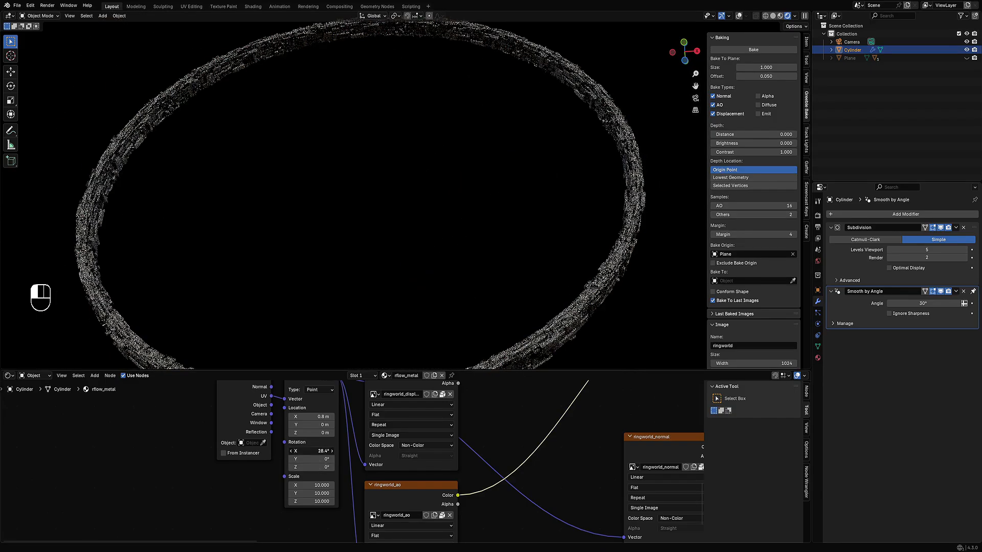
{"action": "middle_click_drag", "start_coordinate": [570, 249], "coordinate": [522, 248]}
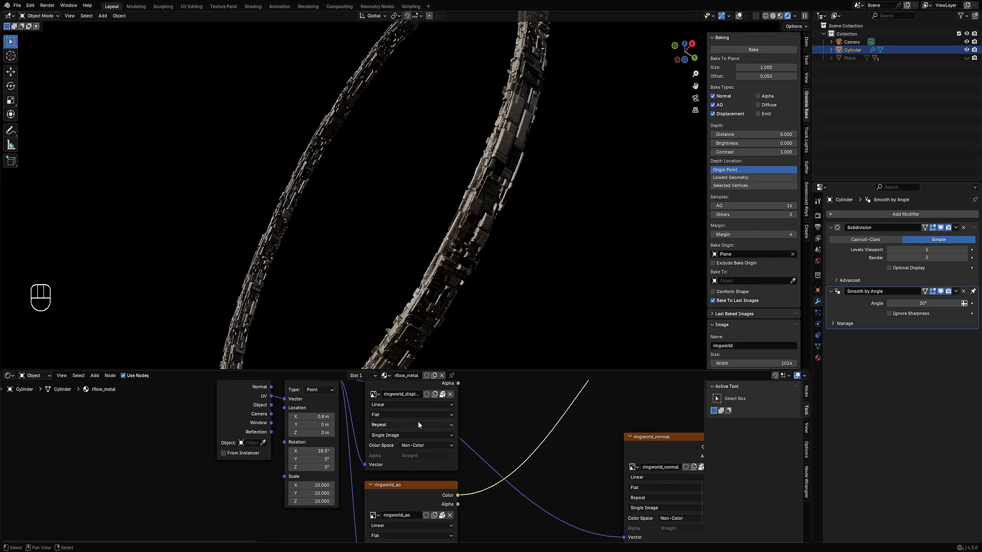
{"action": "left_click", "coordinate": [318, 451]}
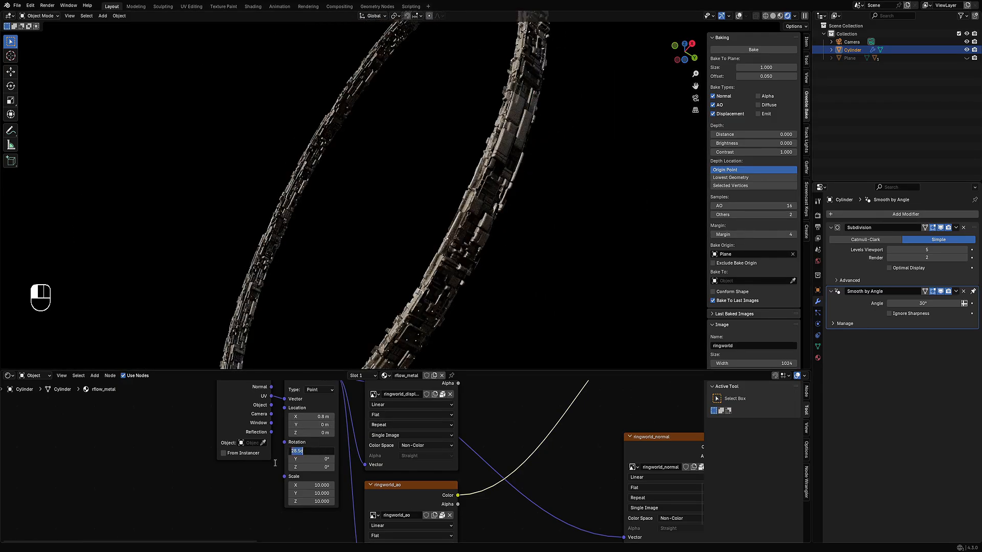
{"action": "type", "text": "0"}
{"action": "key", "text": "Return"}
{"action": "middle_click_drag", "start_coordinate": [595, 75], "coordinate": [441, 153]}
Try a Mapping node Scale of 20 on all three axes and check the ring's detail
{"action": "left_click_drag", "start_coordinate": [309, 501], "coordinate": [309, 484]}
{"action": "type", "text": "2"}
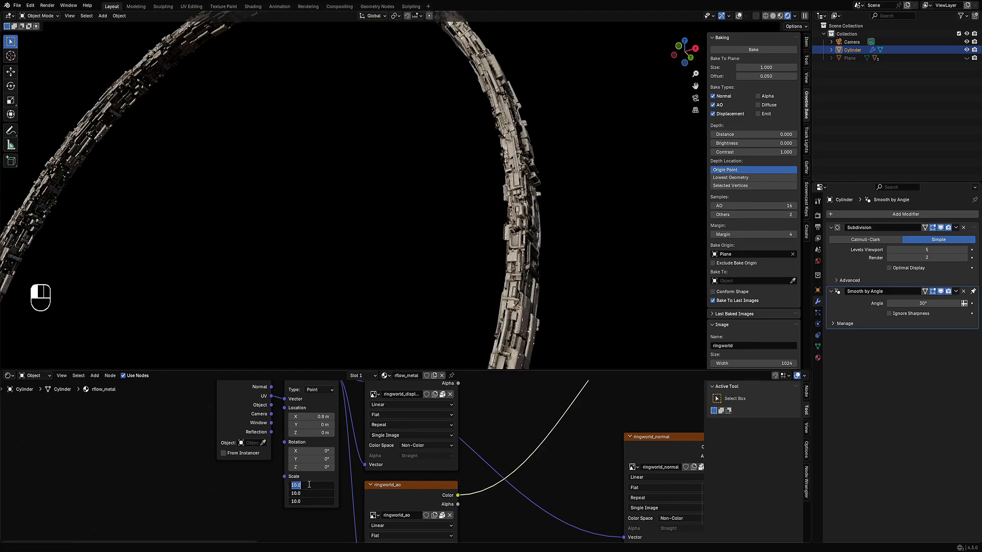
{"action": "type", "text": "0"}
{"action": "key", "text": "Return"}
{"action": "middle_click_drag", "start_coordinate": [448, 360], "coordinate": [445, 241]}
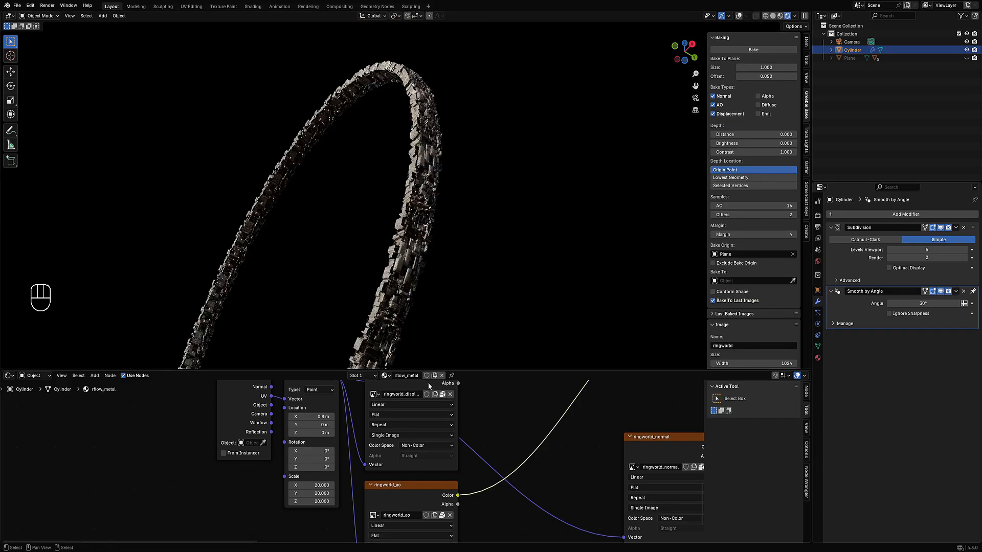
Return the Mapping node's Scale to 10 on X, Y and Z and view the ring from new angles
{"action": "left_click_drag", "start_coordinate": [313, 501], "coordinate": [316, 481]}
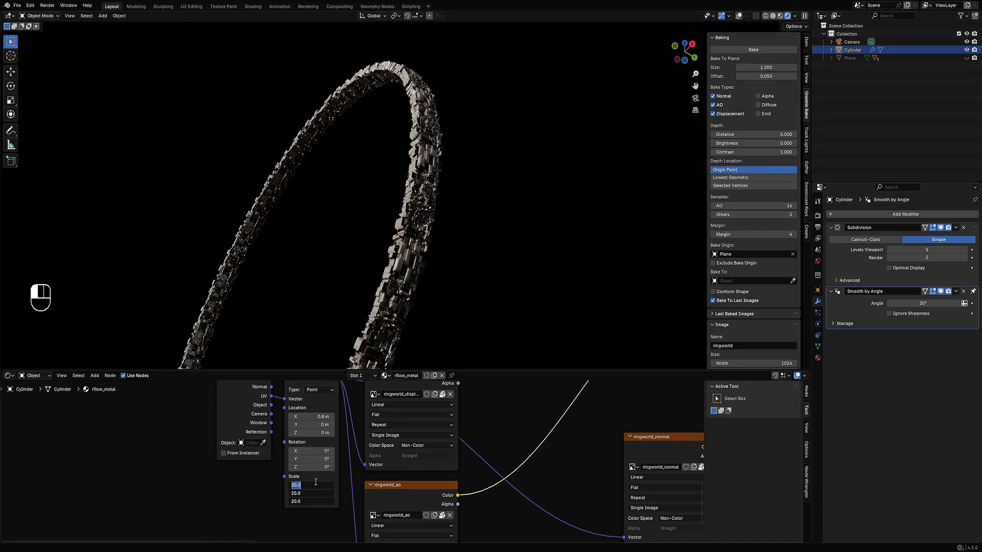
{"action": "type", "text": "10"}
{"action": "key", "text": "Return"}
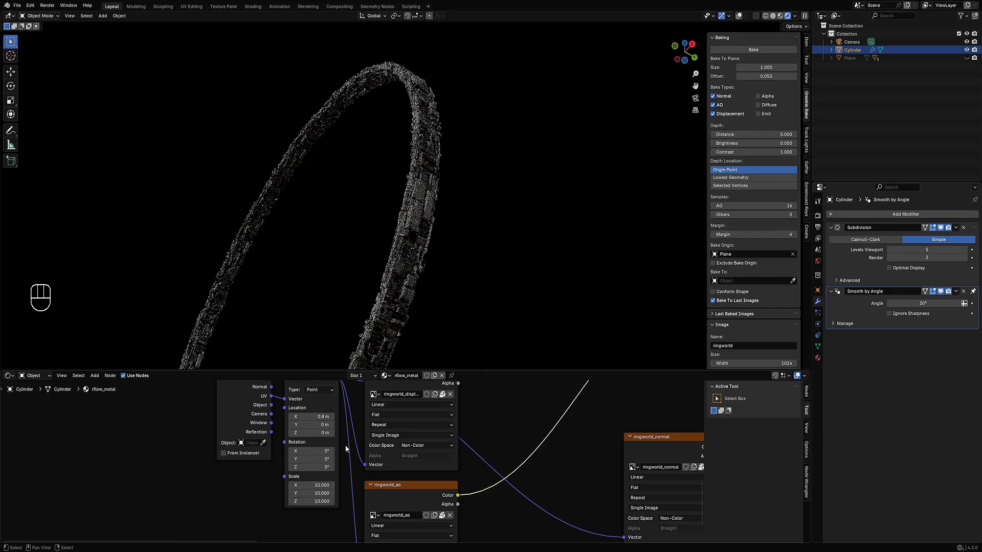
{"action": "mouse_move", "coordinate": [440, 133]}
{"action": "middle_mouse_down"}
{"action": "mouse_move", "coordinate": [466, 96]}
{"action": "mouse_move", "coordinate": [486, 182]}
{"action": "mouse_move", "coordinate": [474, 143]}
{"action": "middle_mouse_up"}
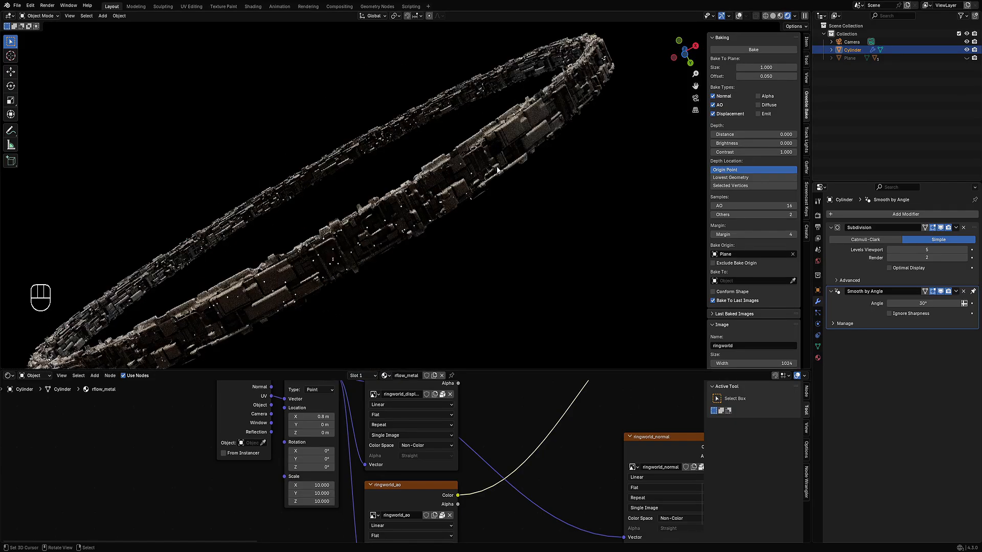
{"action": "middle_click_drag", "start_coordinate": [412, 195], "coordinate": [586, 230]}
Maximize the 3D viewport with its sidebar hidden and examine the ring's displaced surface close up from several angles
{"action": "middle_click_drag", "start_coordinate": [632, 194], "coordinate": [662, 314], "text": "shift"}
{"action": "scroll", "coordinate": [511, 234], "scroll_direction": "up", "scroll_amount": 5}
{"action": "key", "text": "ctrl+space"}
{"action": "key", "text": "n"}
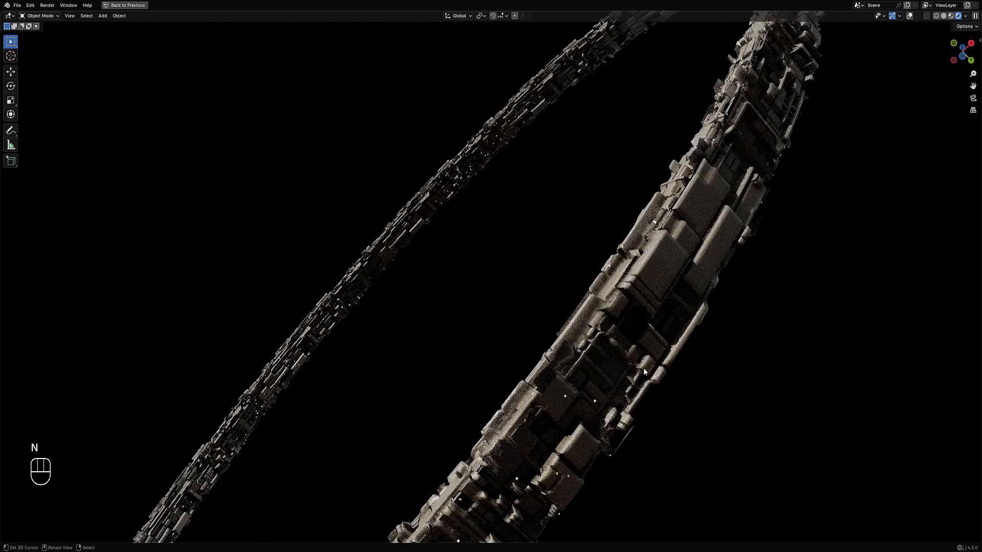
{"action": "middle_click_drag", "start_coordinate": [643, 367], "coordinate": [625, 354], "text": "shift"}
{"action": "middle_click_drag", "start_coordinate": [625, 354], "coordinate": [606, 333]}
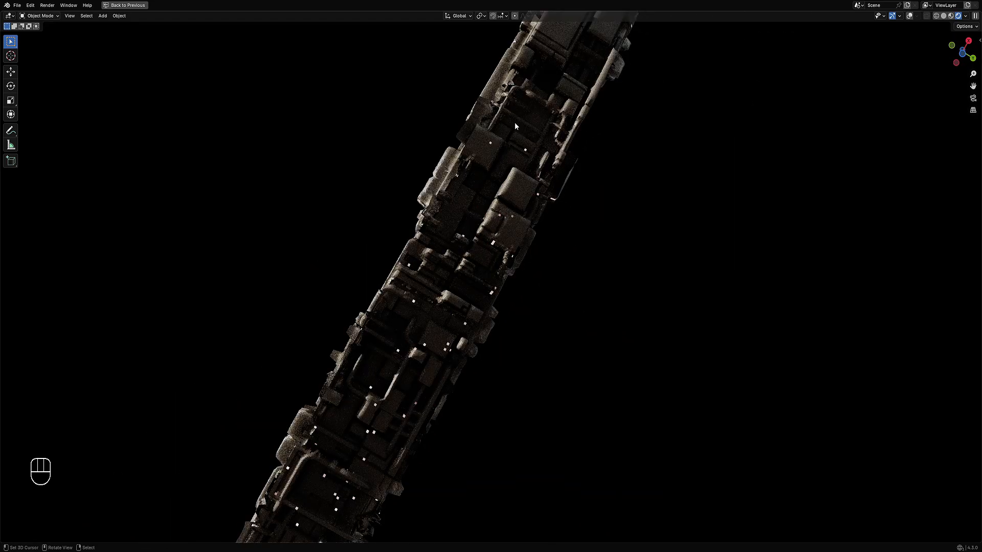
{"action": "middle_click_drag", "start_coordinate": [515, 125], "coordinate": [573, 183]}
{"action": "middle_click_drag", "start_coordinate": [672, 230], "coordinate": [505, 262]}
{"action": "scroll", "coordinate": [505, 259], "scroll_direction": "up", "scroll_amount": 2}
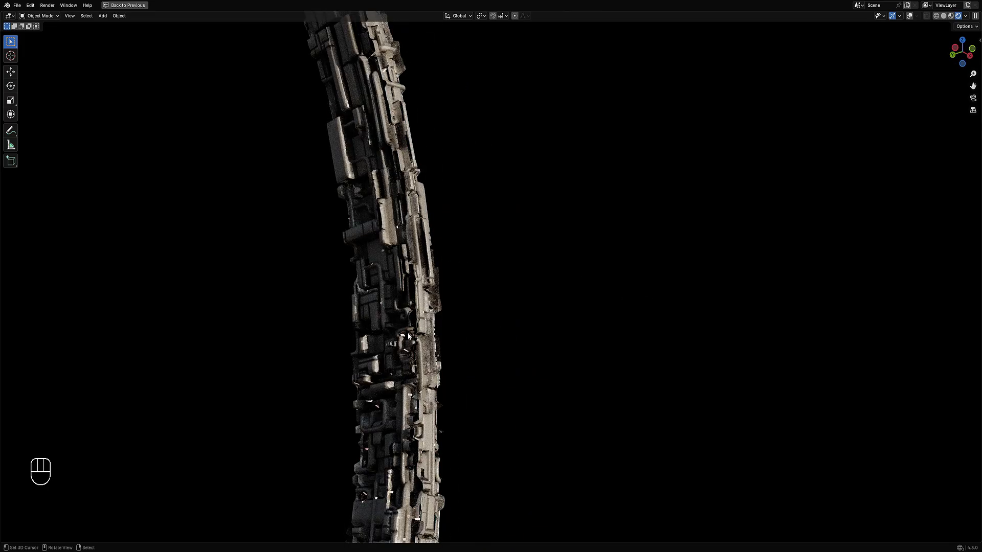
{"action": "middle_click", "coordinate": [404, 278], "text": "alt"}
{"action": "middle_click_drag", "start_coordinate": [420, 279], "coordinate": [486, 296]}
{"action": "middle_click_drag", "start_coordinate": [459, 195], "coordinate": [496, 289]}
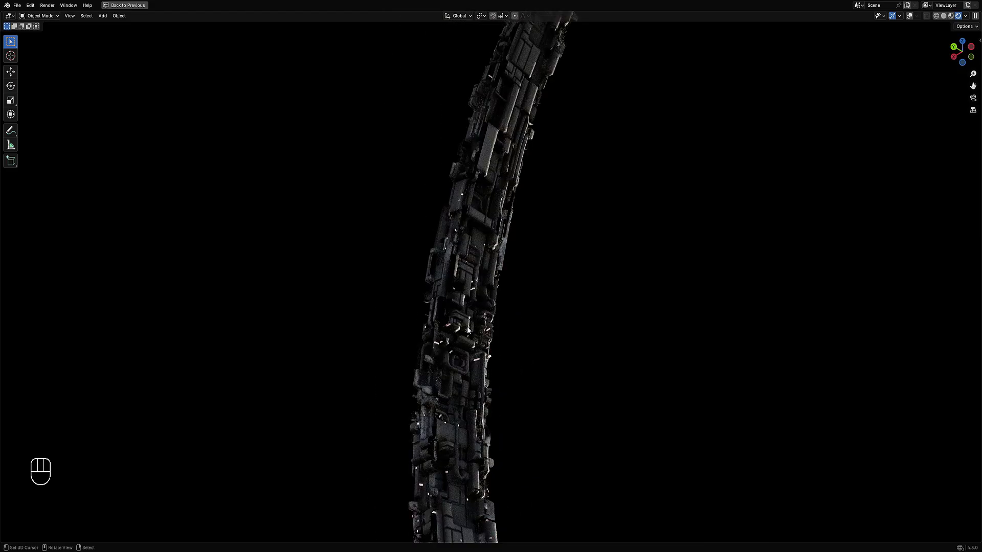
{"action": "middle_click_drag", "start_coordinate": [473, 341], "coordinate": [524, 353]}
{"action": "middle_click_drag", "start_coordinate": [630, 365], "coordinate": [490, 319]}
Examine the whole ring from farther away and restore the multi-editor layout
{"action": "scroll", "coordinate": [489, 319], "scroll_direction": "down", "scroll_amount": 3}
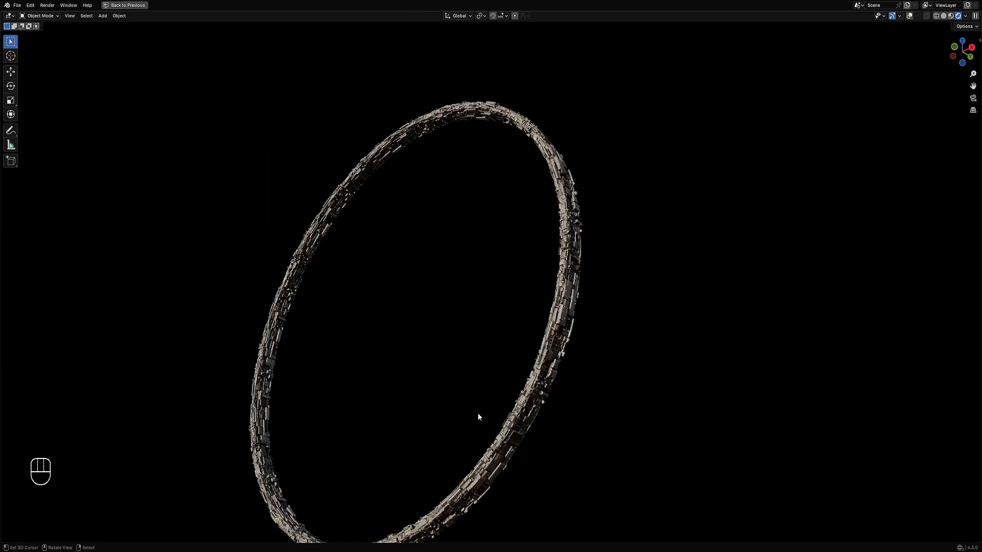
{"action": "scroll", "coordinate": [465, 437], "scroll_direction": "up", "scroll_amount": 1}
{"action": "mouse_move", "coordinate": [465, 434]}
{"action": "middle_mouse_down"}
{"action": "mouse_move", "coordinate": [461, 443]}
{"action": "mouse_move", "coordinate": [473, 418]}
{"action": "middle_mouse_up"}
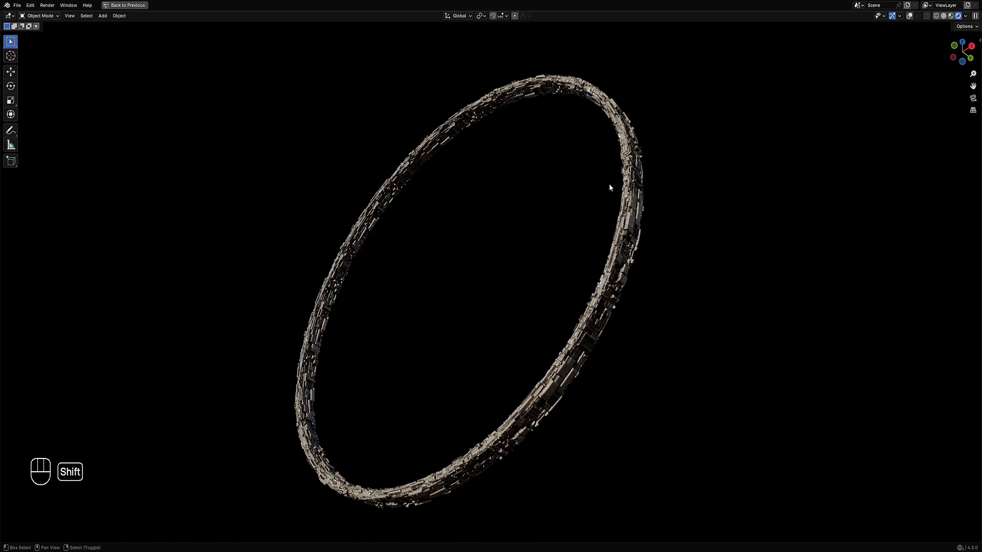
{"action": "middle_click_drag", "start_coordinate": [591, 329], "coordinate": [590, 308], "text": "shift"}
{"action": "scroll", "coordinate": [589, 309], "scroll_direction": "up", "scroll_amount": 2}
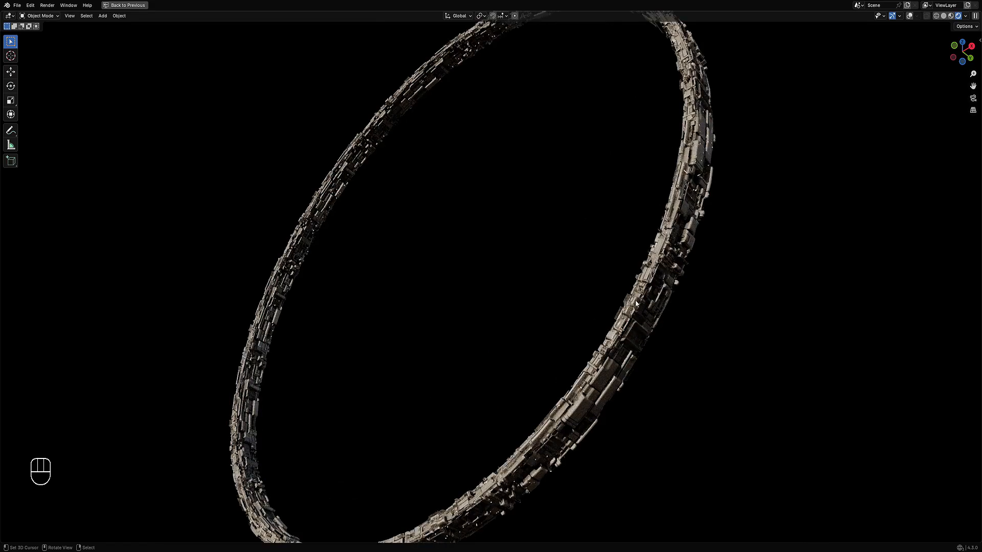
{"action": "scroll", "coordinate": [638, 312], "scroll_direction": "down", "scroll_amount": 2}
{"action": "key", "text": "ctrl+space"}
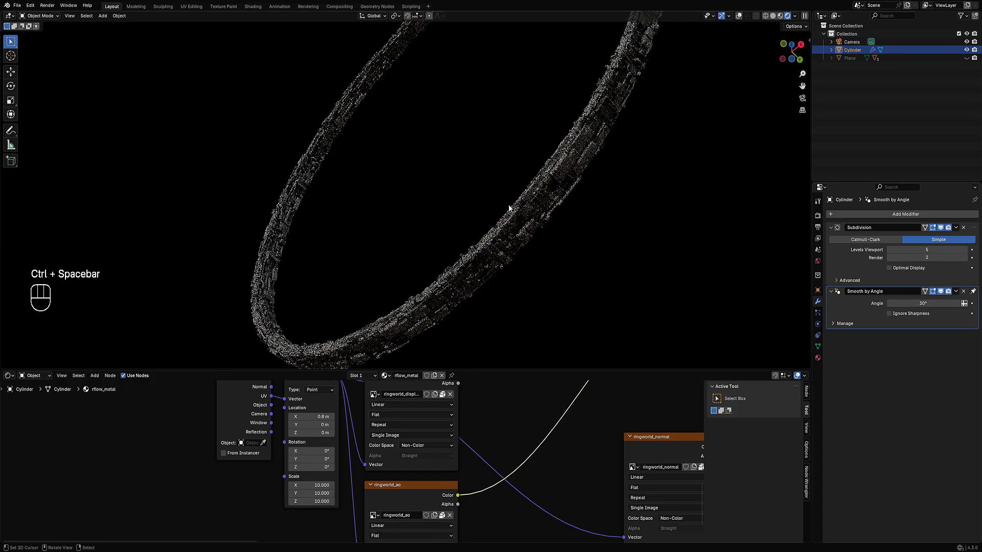
Save the file with the viewport in Solid shading and return the ring's view to Rendered shading
{"action": "middle_click_drag", "start_coordinate": [507, 207], "coordinate": [532, 221], "text": "shift"}
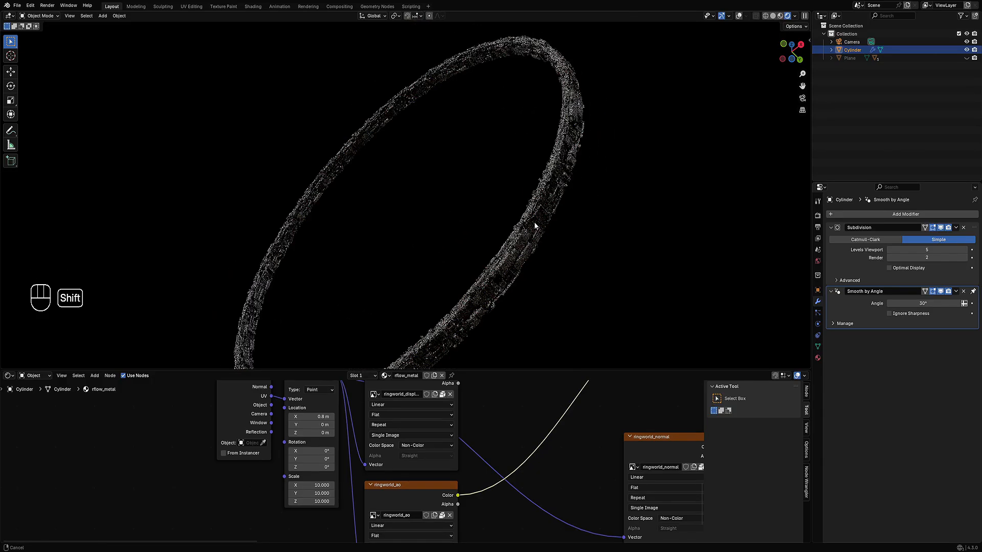
{"action": "key", "text": "z"}
{"action": "left_click", "coordinate": [574, 240]}
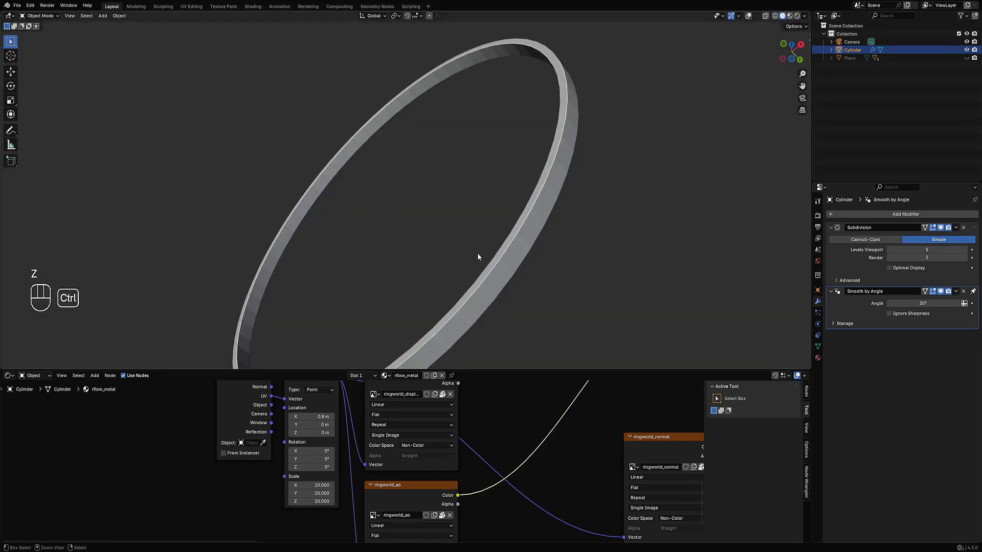
{"action": "key", "text": "ctrl+s"}
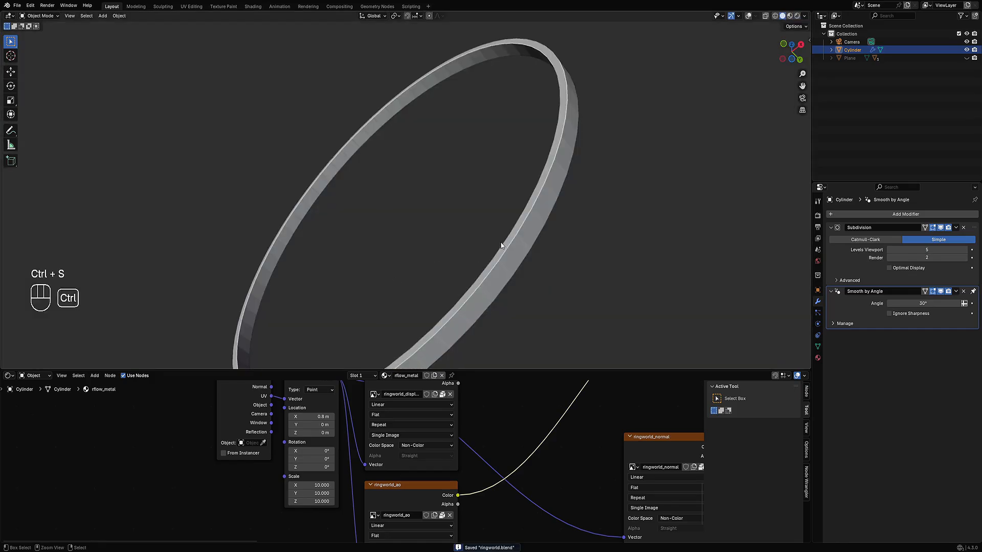
{"action": "key", "text": "z"}
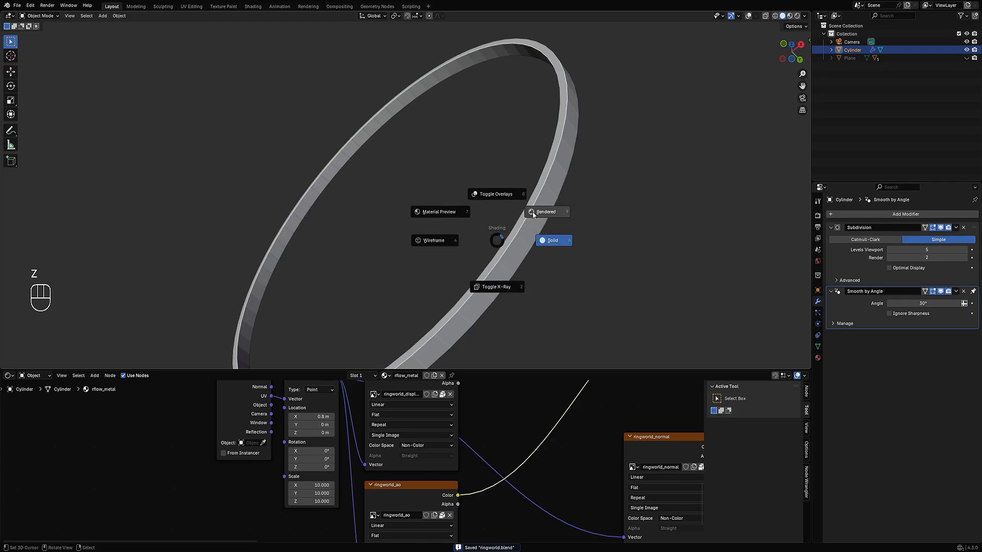
{"action": "left_click", "coordinate": [537, 212]}
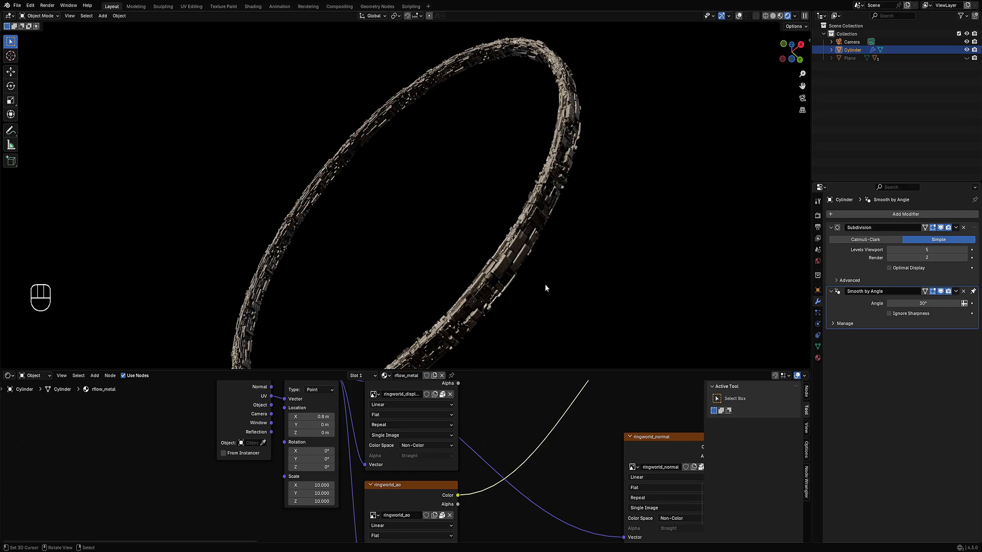
Switch the viewport to Solid shading and look through the Apply options for the ring without applying any
{"action": "mouse_move", "coordinate": [477, 255]}
{"action": "middle_mouse_down"}
{"action": "mouse_move", "coordinate": [507, 266]}
{"action": "mouse_move", "coordinate": [548, 245]}
{"action": "mouse_move", "coordinate": [476, 247]}
{"action": "middle_mouse_up"}
{"action": "key", "text": "z"}
{"action": "left_click", "coordinate": [531, 232]}
{"action": "key", "text": "ctrl+a"}
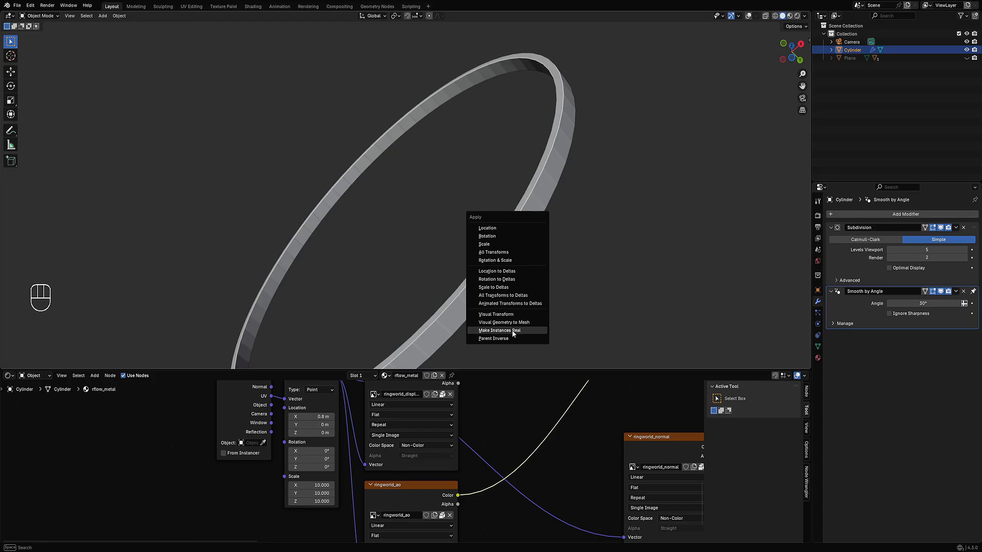
{"action": "scroll", "coordinate": [529, 291], "scroll_direction": "down", "scroll_amount": 6}
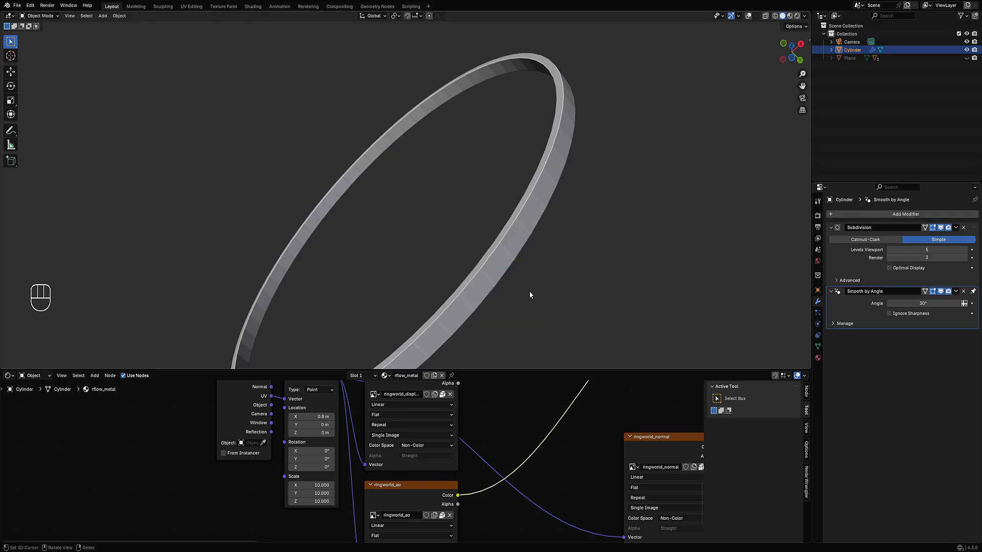
{"action": "scroll", "coordinate": [464, 267], "scroll_direction": "up", "scroll_amount": 2}
Examine the ring's surface detail close up in Rendered shading and return to Solid shading
{"action": "key", "text": "z"}
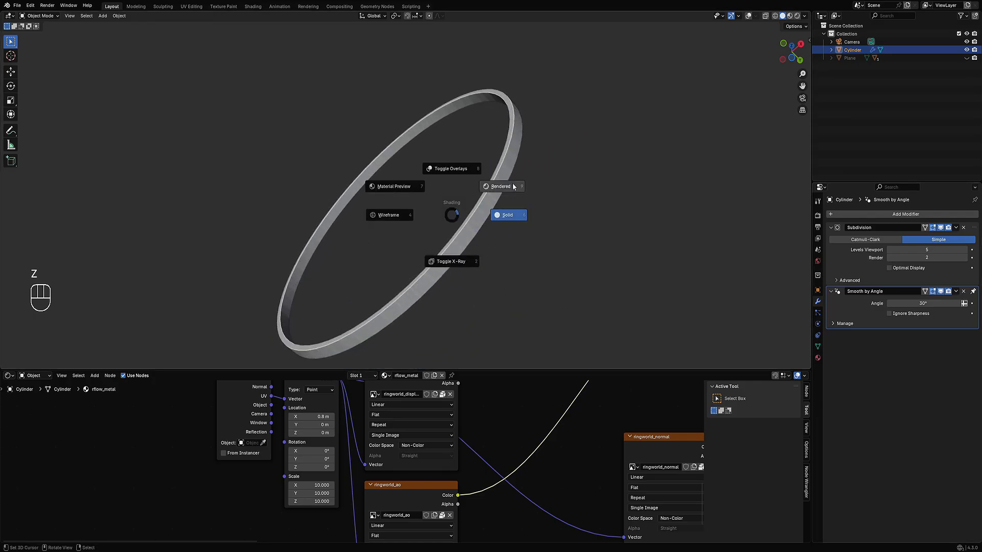
{"action": "left_click", "coordinate": [514, 186]}
{"action": "mouse_move", "coordinate": [644, 265]}
{"action": "middle_mouse_down", "text": "shift"}
{"action": "mouse_move", "coordinate": [565, 192]}
{"action": "mouse_move", "coordinate": [487, 179]}
{"action": "middle_mouse_up", "text": "shift"}
{"action": "scroll", "coordinate": [486, 180], "scroll_direction": "up", "scroll_amount": 10}
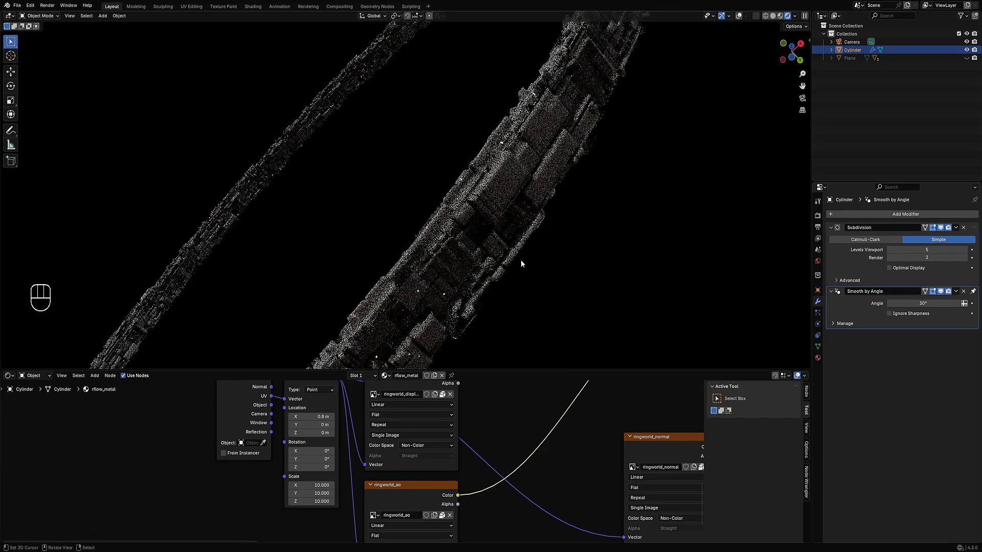
{"action": "scroll", "coordinate": [486, 257], "scroll_direction": "down", "scroll_amount": 8}
{"action": "key", "text": "z"}
{"action": "left_click", "coordinate": [549, 201]}
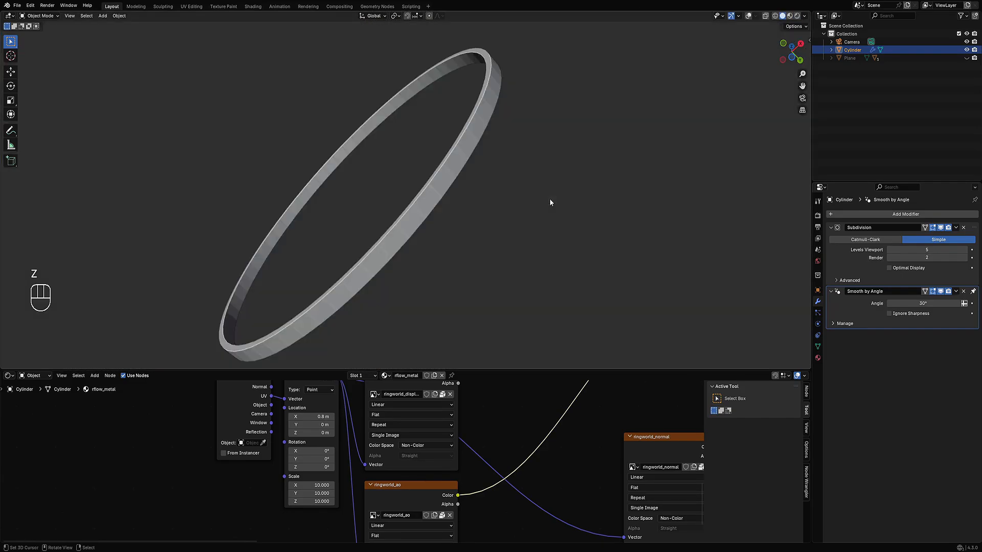
Duplicate the ring and place the copy beside the original
{"action": "middle_click_drag", "start_coordinate": [549, 199], "coordinate": [499, 225]}
{"action": "scroll", "coordinate": [435, 192], "scroll_direction": "down", "scroll_amount": 5}
{"action": "key", "text": "shift+d"}
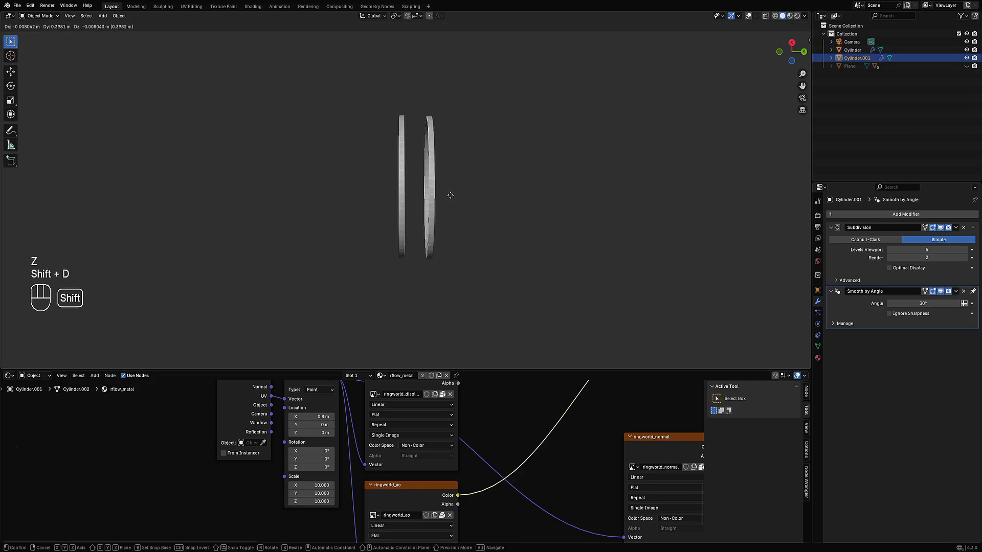
{"action": "middle_click_drag", "start_coordinate": [460, 195], "coordinate": [420, 213]}
{"action": "left_click", "coordinate": [464, 195]}
Isolate the duplicated ring with the viewport overlays shown and save the file
{"action": "left_click", "coordinate": [417, 208]}
{"action": "key", "text": "shift+alt+z"}
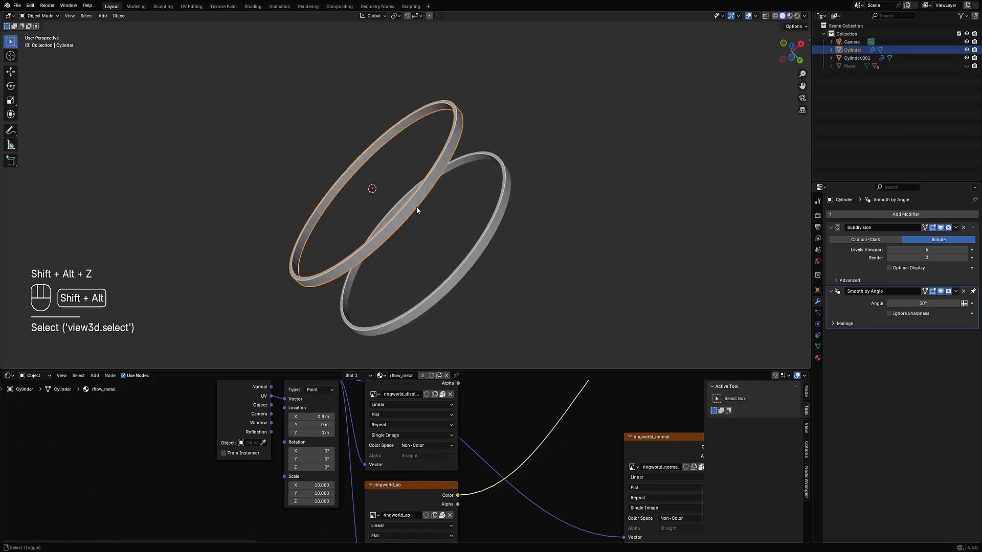
{"action": "left_click", "coordinate": [465, 269]}
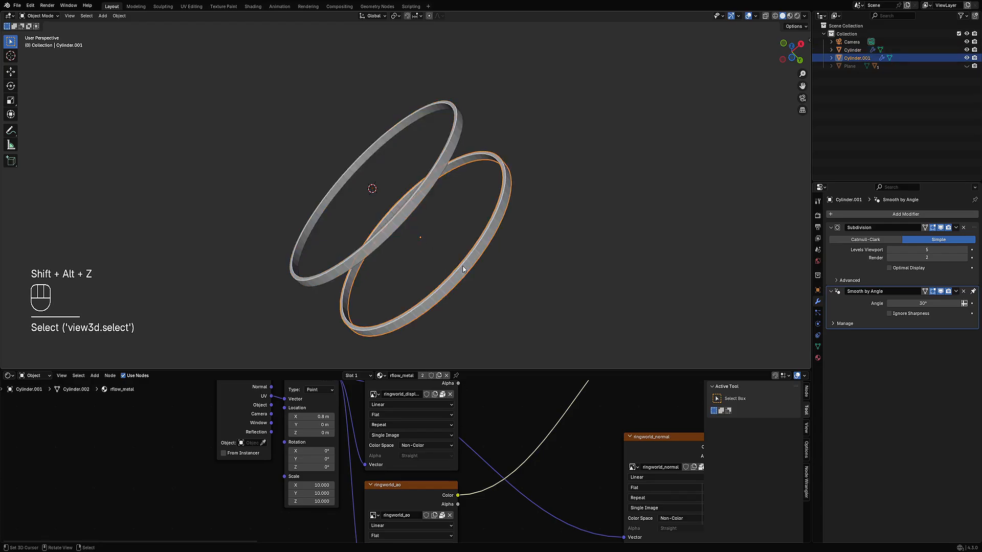
{"action": "key", "text": "shift+h"}
{"action": "scroll", "coordinate": [507, 247], "scroll_direction": "up", "scroll_amount": 1}
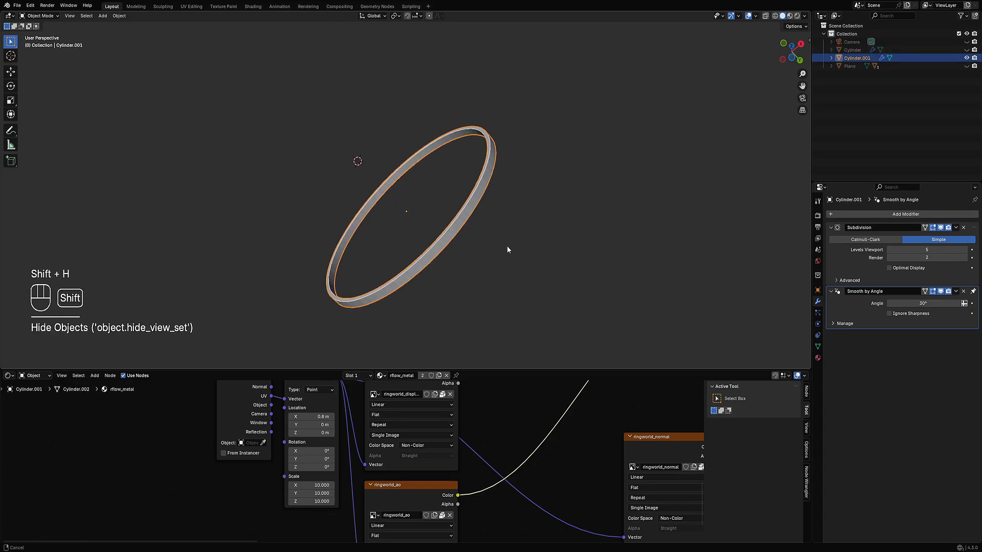
{"action": "key", "text": "ctrl+s"}
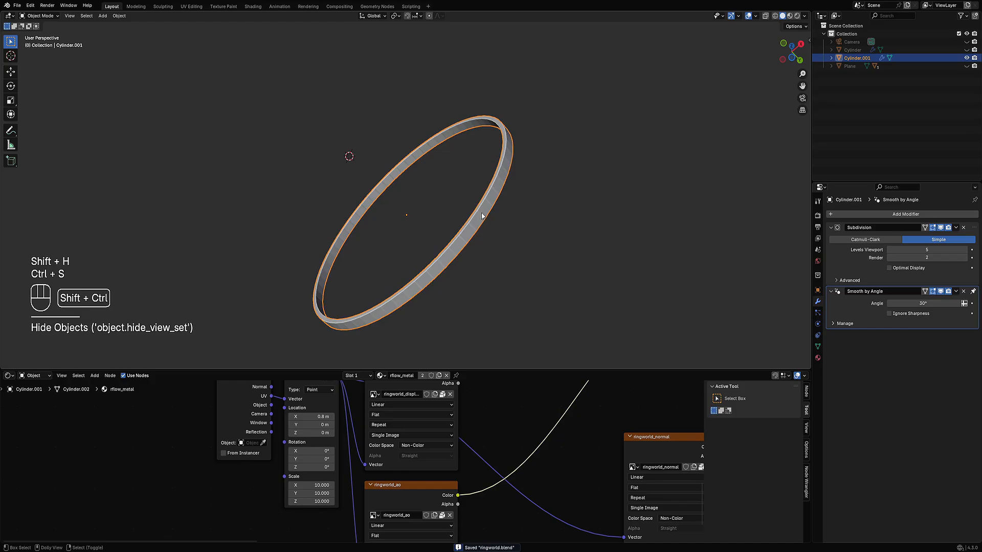
Give the duplicated ring its own copy of the rflow_metal material with the Creative Flow material tools
{"action": "key", "text": "shift+ctrl+x"}
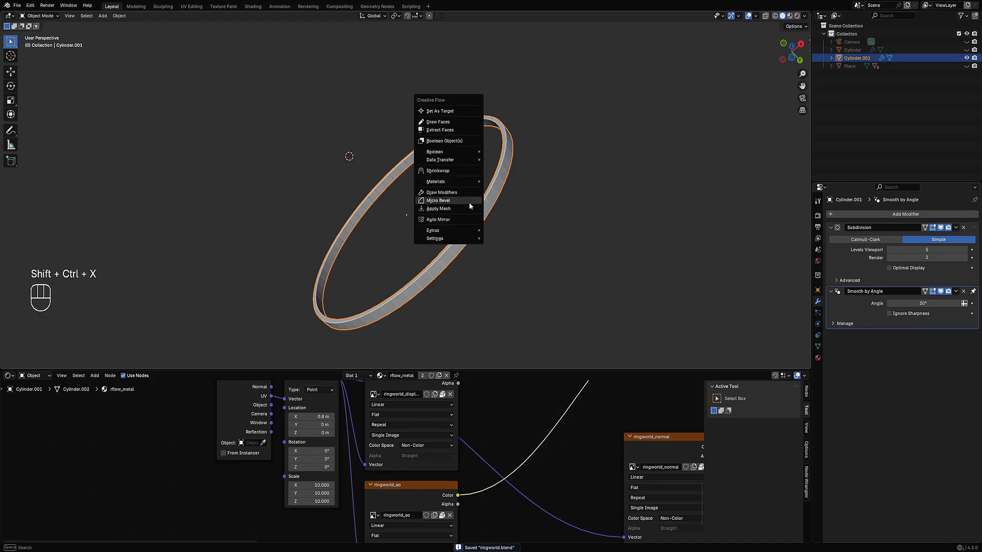
{"action": "mouse_move", "coordinate": [462, 180]}
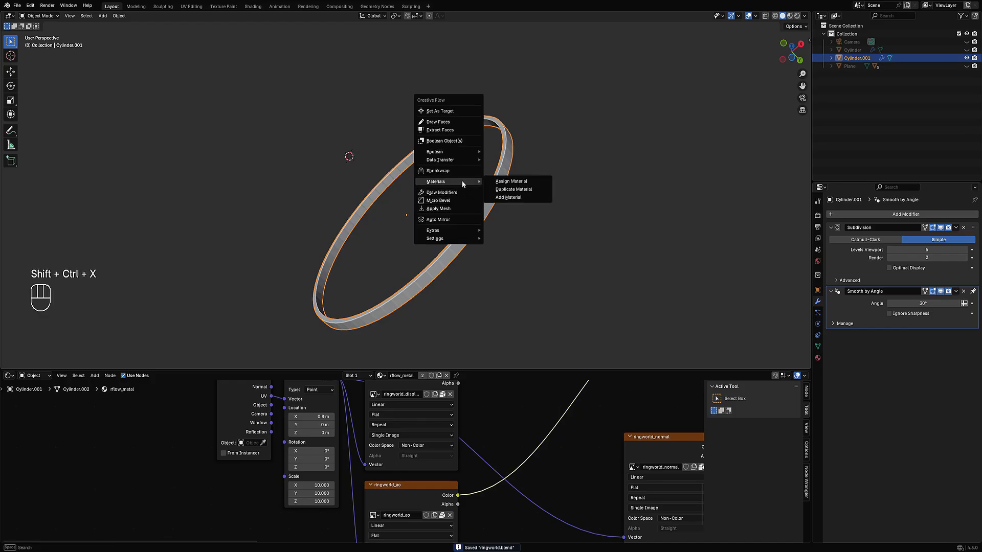
{"action": "left_click", "coordinate": [521, 184]}
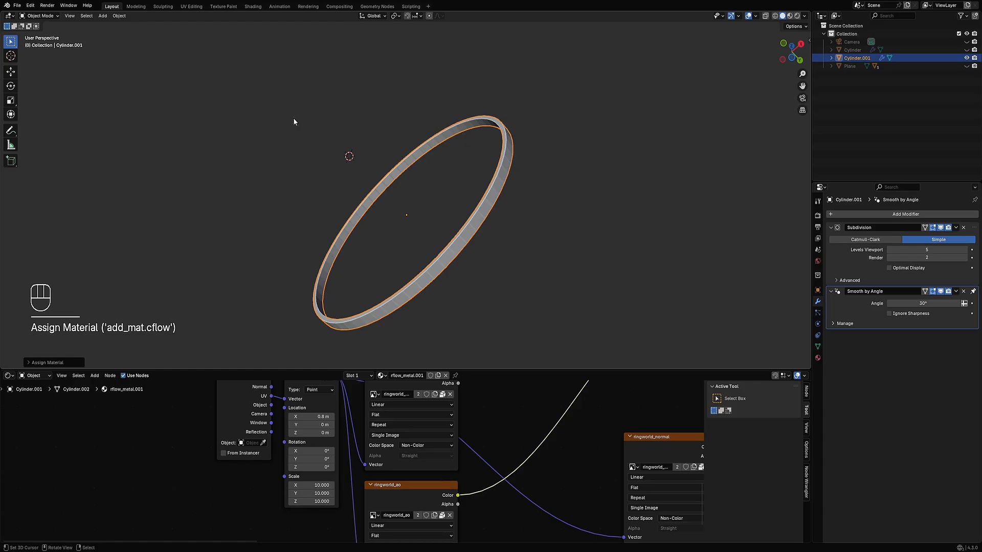
Reveal all objects, check the material on each of the two rings, and isolate the duplicated ring again
{"action": "key", "text": "alt+h"}
{"action": "left_click", "coordinate": [427, 129]}
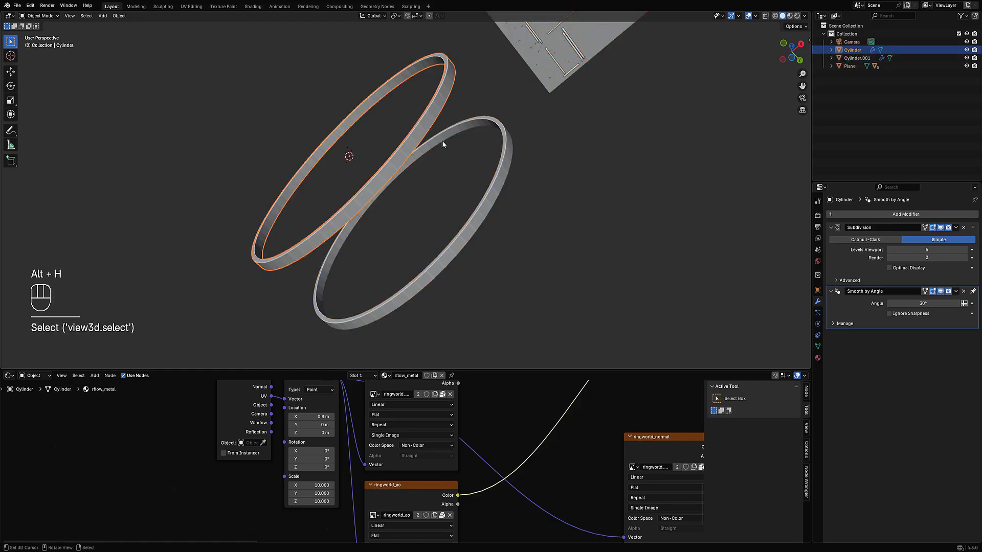
{"action": "left_click", "coordinate": [487, 200]}
{"action": "key", "text": "shift+h"}
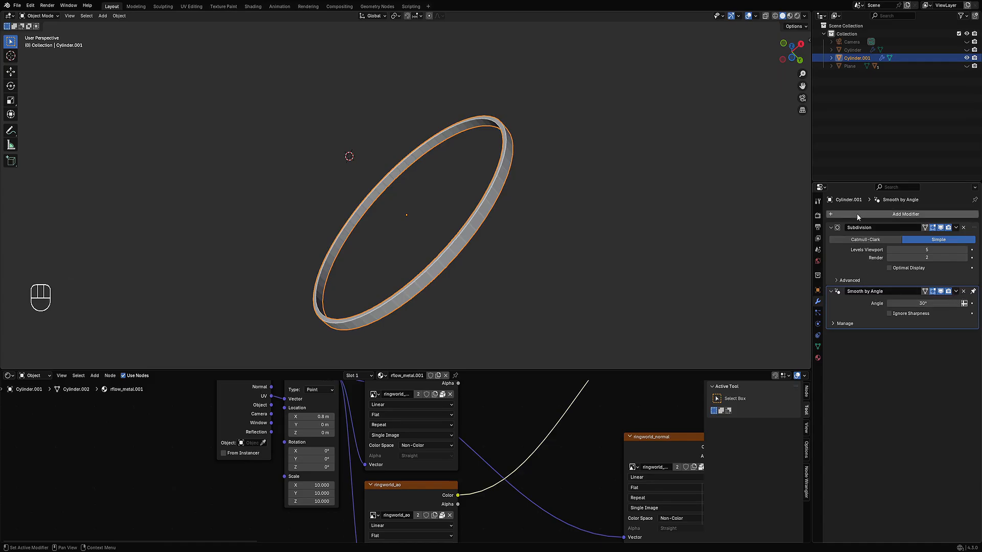
Maximize the shader editor and delete the Displacement node from the rflow_metal.001 material
{"action": "key", "text": "ctrl+space"}
{"action": "middle_click_drag", "start_coordinate": [637, 320], "coordinate": [390, 412]}
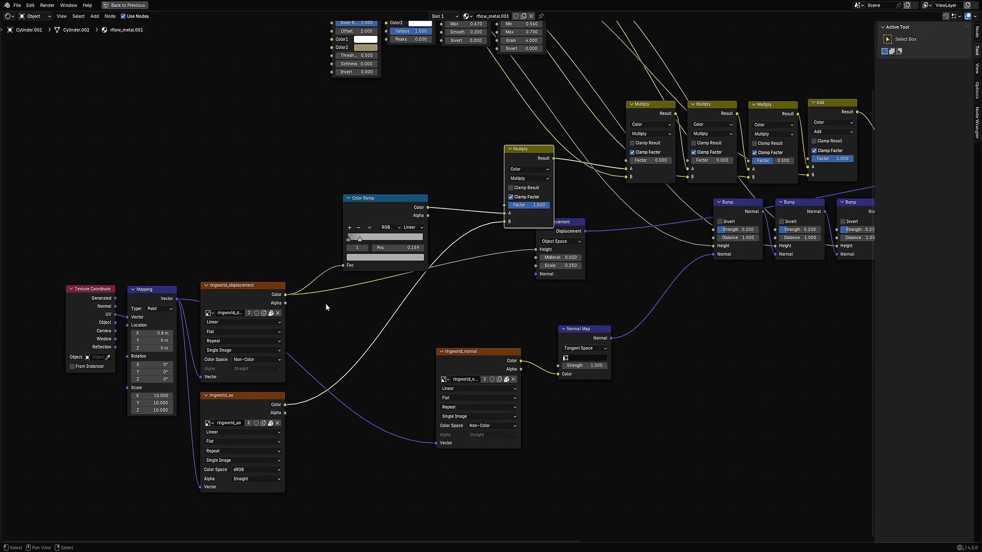
{"action": "scroll", "coordinate": [449, 318], "scroll_direction": "down", "scroll_amount": 2}
{"action": "scroll", "coordinate": [459, 358], "scroll_direction": "down", "scroll_amount": 1}
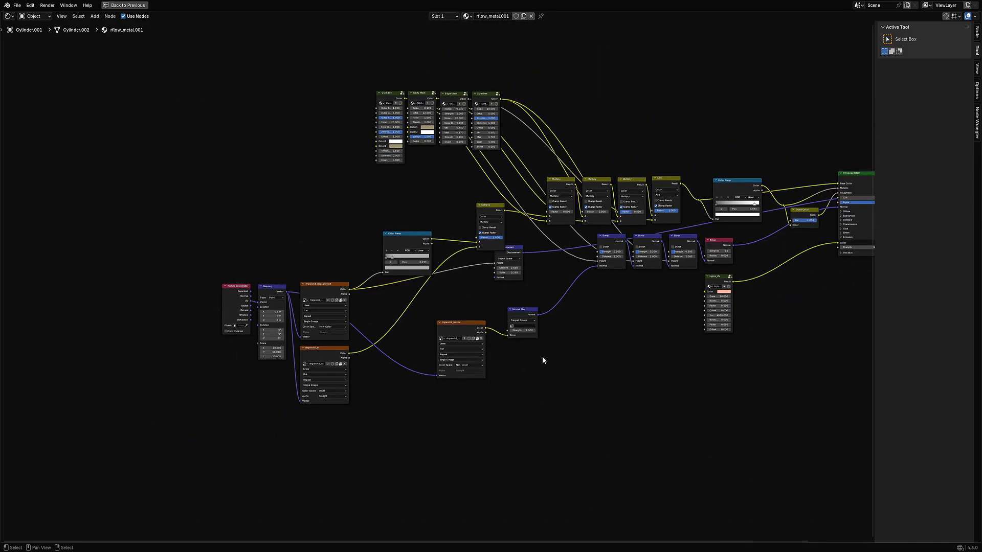
{"action": "middle_click_drag", "start_coordinate": [543, 360], "coordinate": [417, 356]}
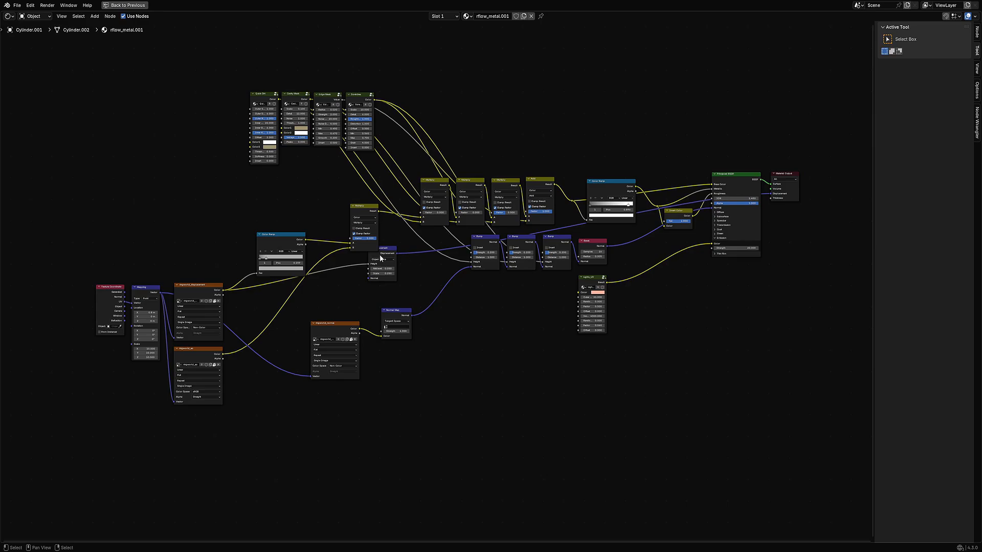
{"action": "middle_click_drag", "start_coordinate": [320, 274], "coordinate": [443, 250]}
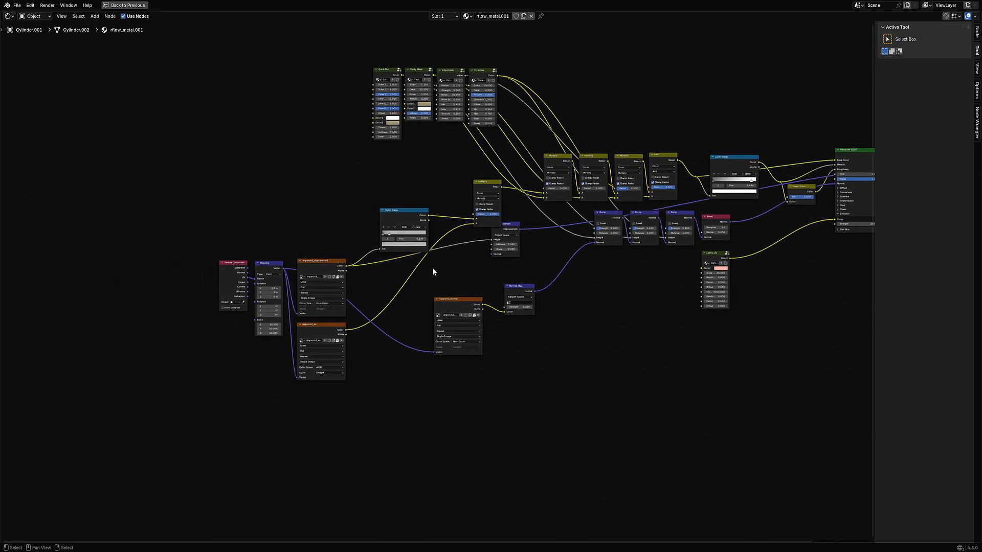
{"action": "scroll", "coordinate": [439, 273], "scroll_direction": "up", "scroll_amount": 3}
{"action": "left_click", "coordinate": [532, 211]}
{"action": "scroll", "coordinate": [529, 251], "scroll_direction": "up", "scroll_amount": 1}
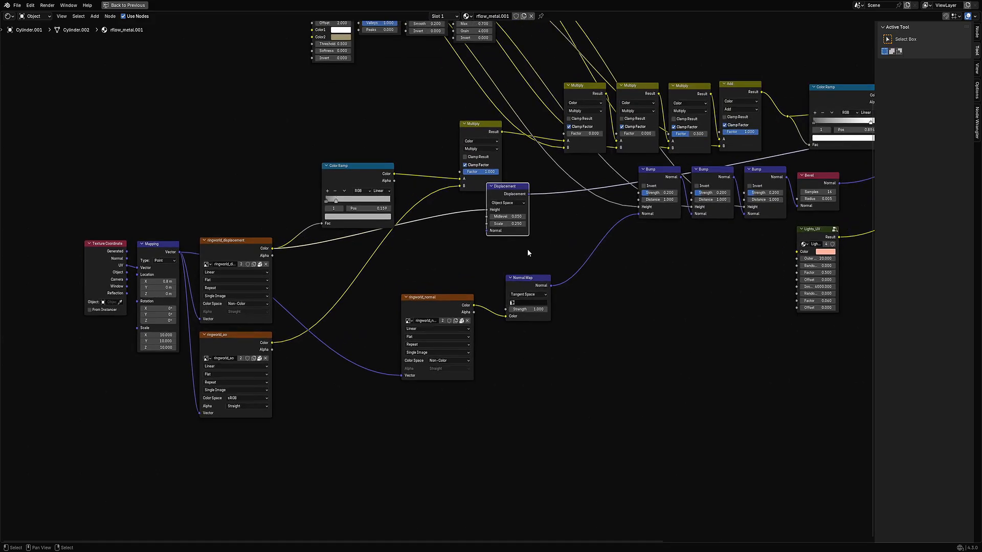
{"action": "scroll", "coordinate": [526, 249], "scroll_direction": "up", "scroll_amount": 1}
{"action": "key", "text": "Delete"}
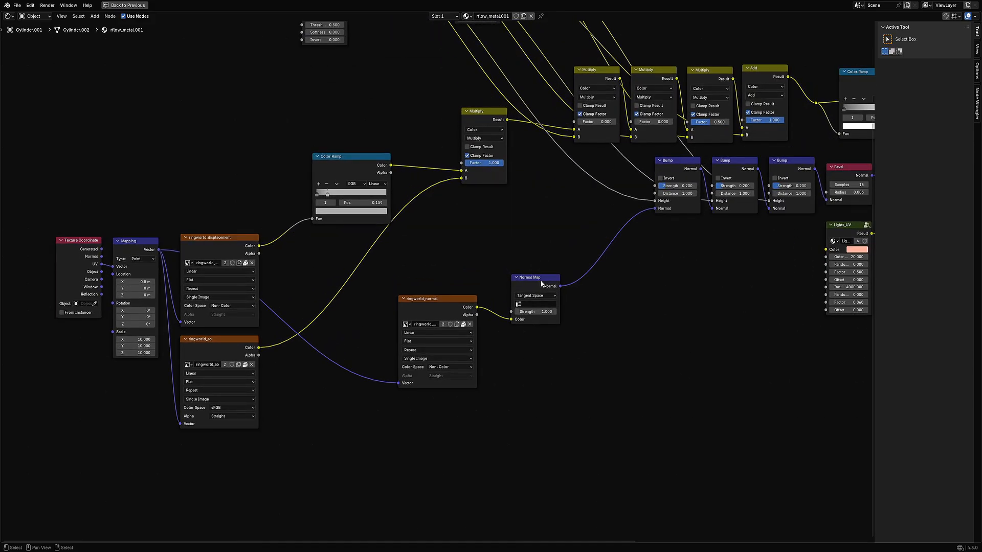
Delete the Normal Map node and the ringworld_normal image texture from the copied material
{"action": "left_click", "coordinate": [540, 280]}
{"action": "key", "text": "Delete"}
{"action": "left_click", "coordinate": [456, 304]}
{"action": "key", "text": "Delete"}
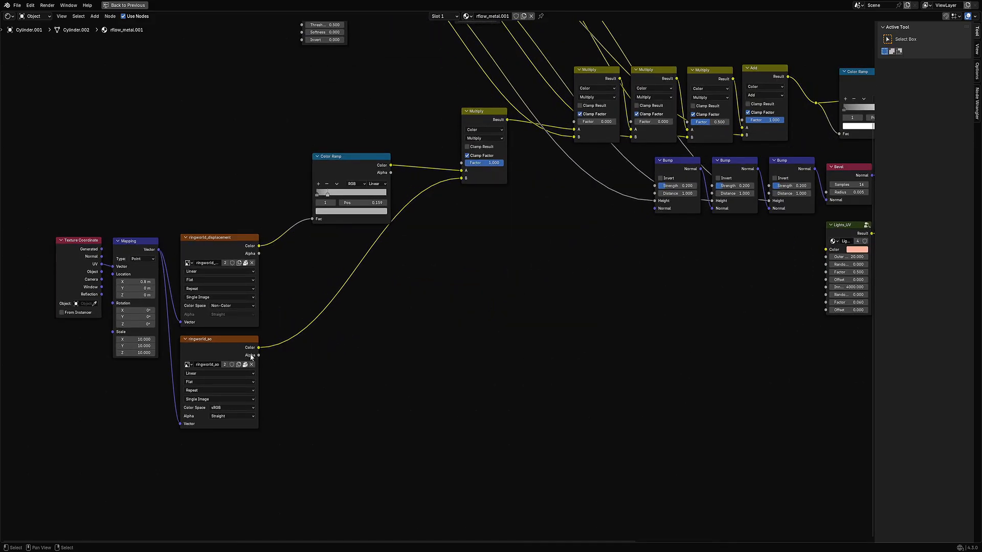
Check the remaining texture and shader nodes of rflow_metal.001 and restore the multi-editor layout
{"action": "left_click", "coordinate": [233, 347]}
{"action": "scroll", "coordinate": [323, 353], "scroll_direction": "up", "scroll_amount": 2}
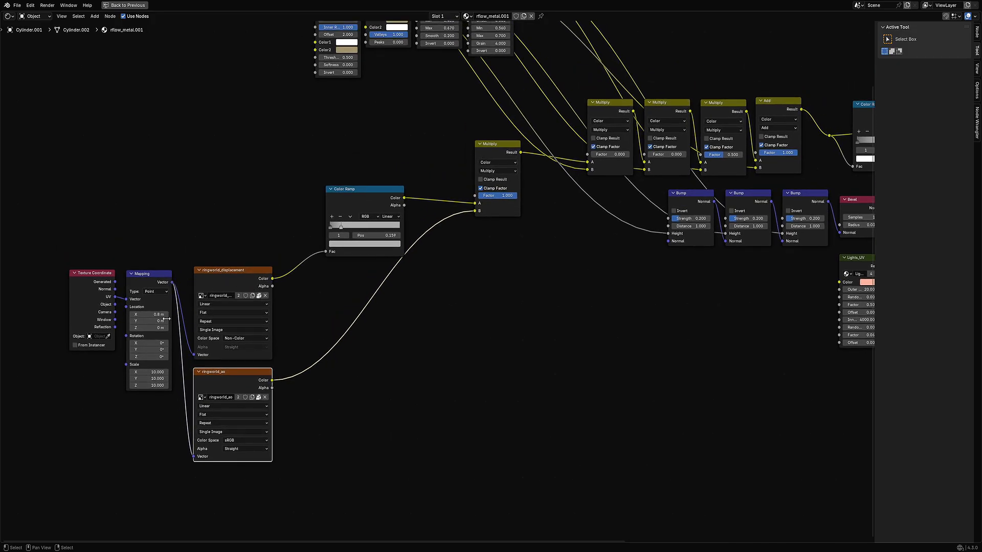
{"action": "middle_click_drag", "start_coordinate": [565, 235], "coordinate": [276, 326]}
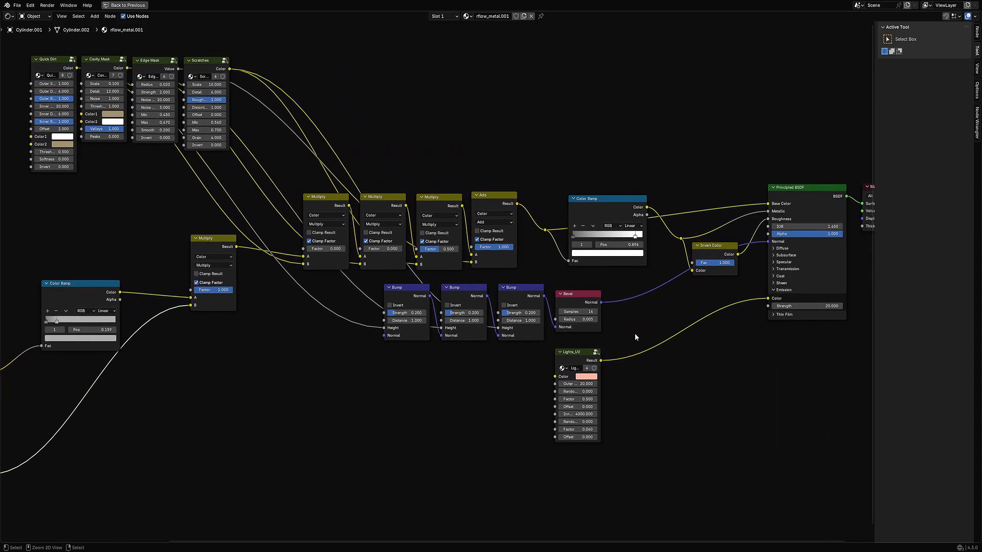
{"action": "key", "text": "ctrl+space"}
Add a Displace modifier to the duplicated ring
{"action": "scroll", "coordinate": [533, 247], "scroll_direction": "up", "scroll_amount": 3}
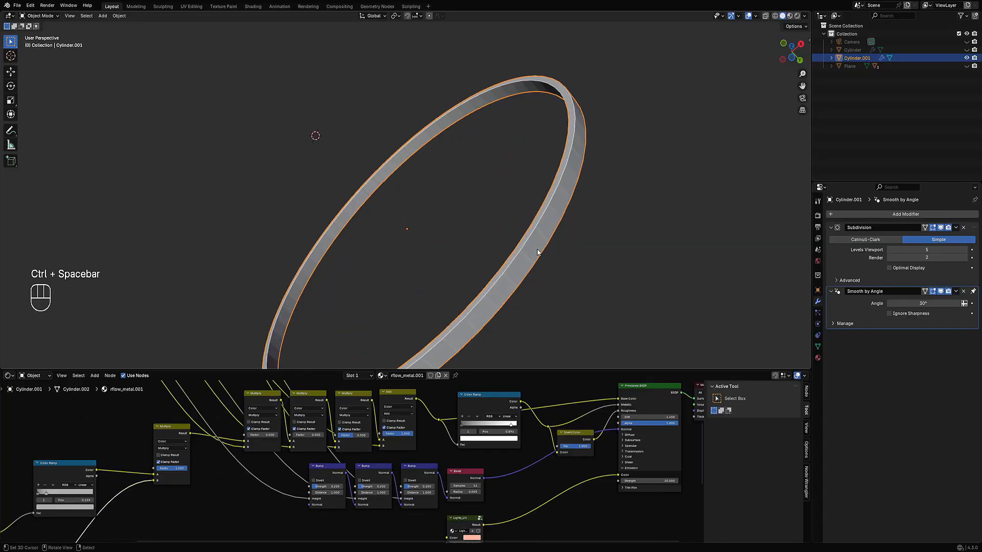
{"action": "left_click", "coordinate": [874, 214]}
{"action": "mouse_move", "coordinate": [860, 250]}
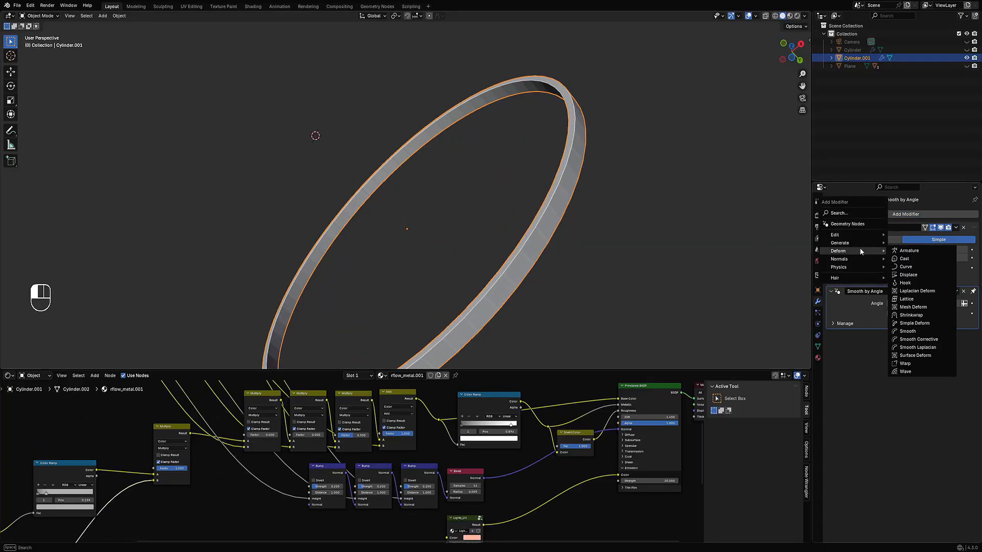
{"action": "left_click", "coordinate": [921, 275]}
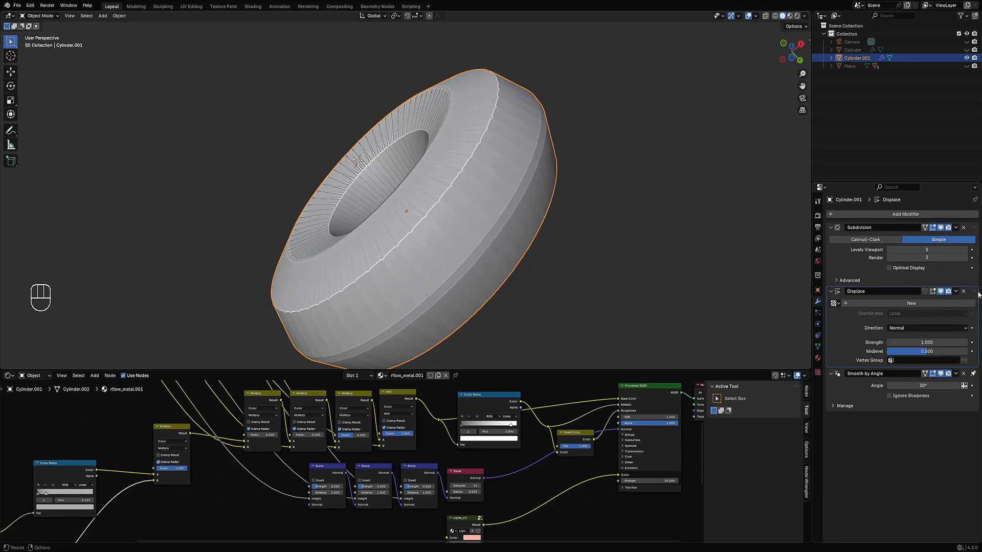
Try to move the Displace modifier below Smooth by Angle, and remove the Smooth by Angle modifier from the duplicated ring
{"action": "left_click_drag", "start_coordinate": [971, 296], "coordinate": [973, 397]}
{"action": "left_click_drag", "start_coordinate": [974, 292], "coordinate": [973, 452]}
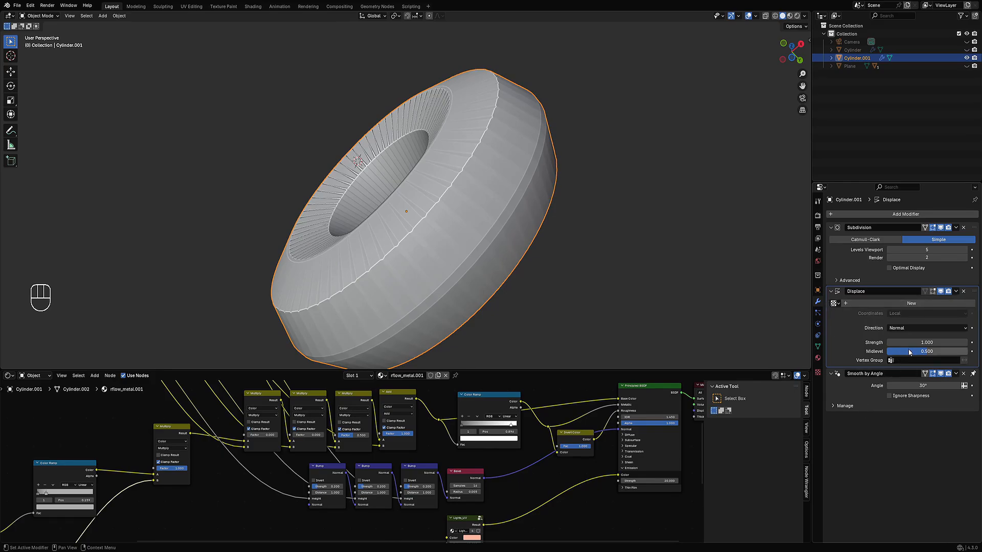
{"action": "left_click", "coordinate": [963, 374]}
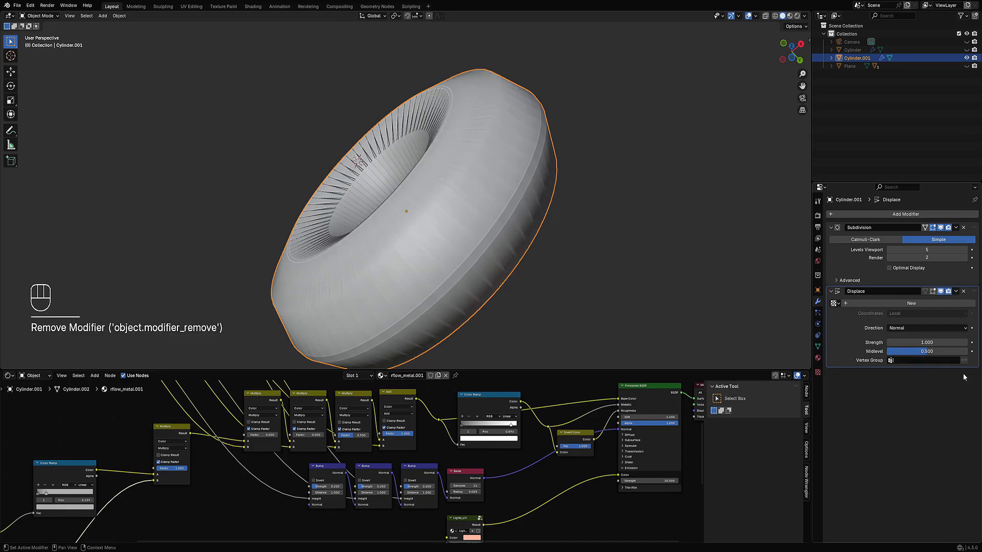
{"action": "left_click", "coordinate": [501, 247]}
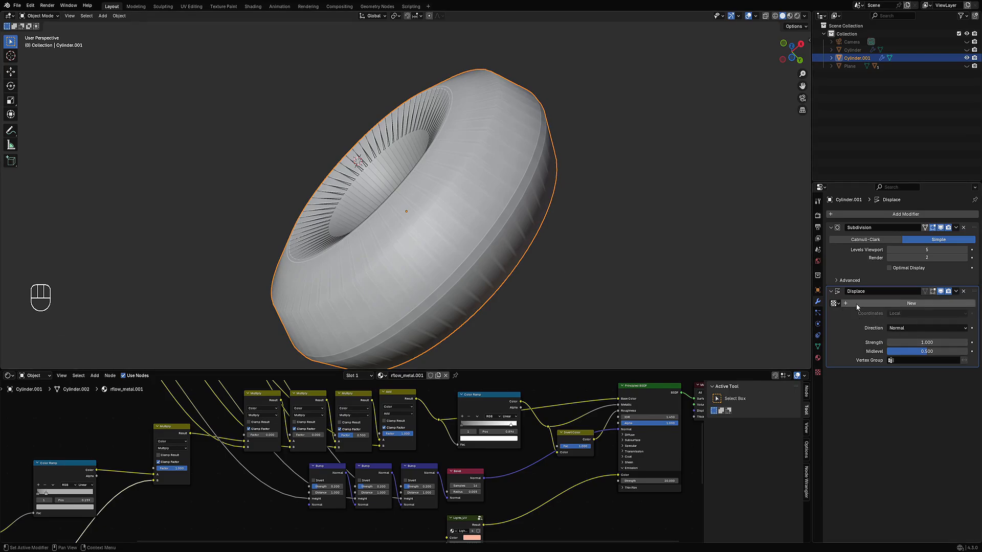
Create a new texture for the Displace modifier and assign the ringworld_displacement image to it
{"action": "left_click", "coordinate": [834, 304]}
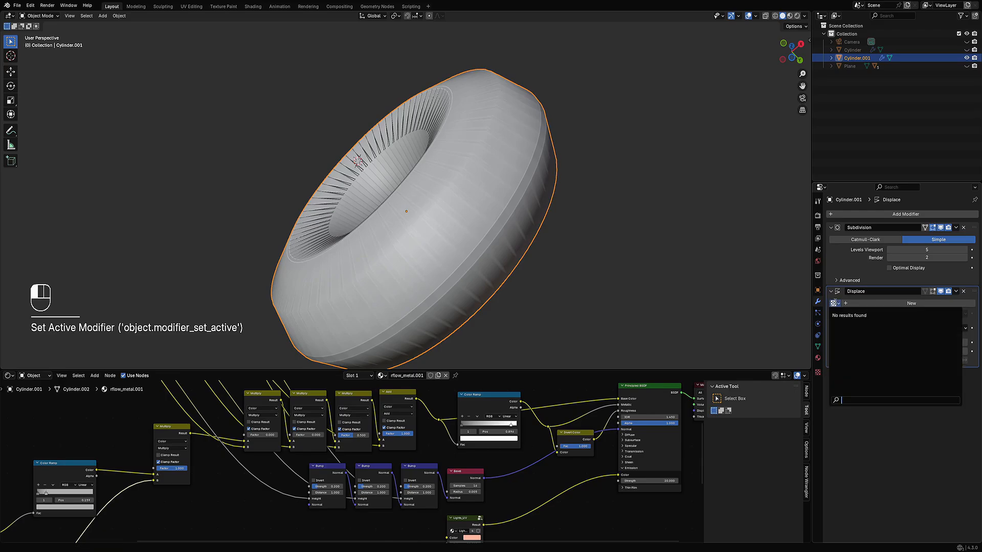
{"action": "left_click", "coordinate": [869, 304]}
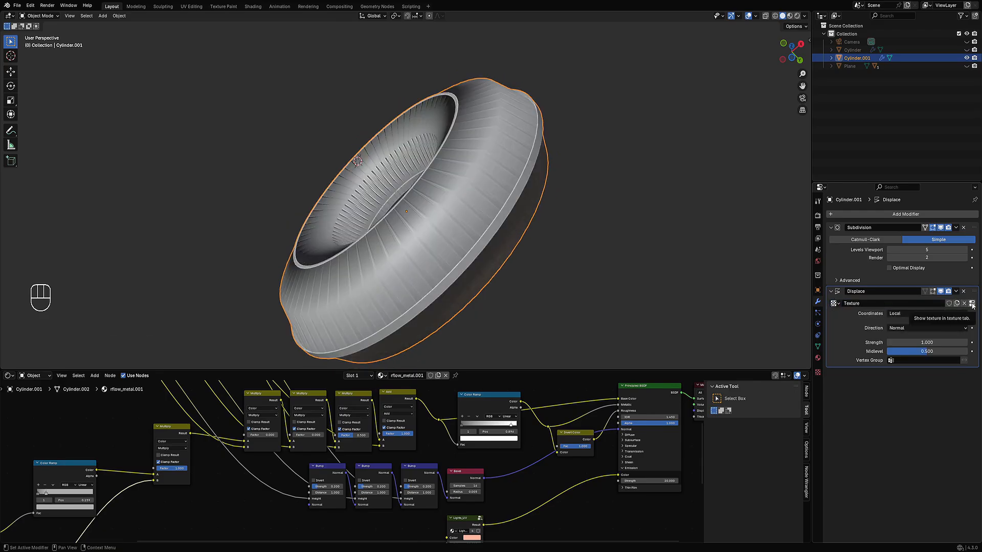
{"action": "left_click", "coordinate": [972, 304]}
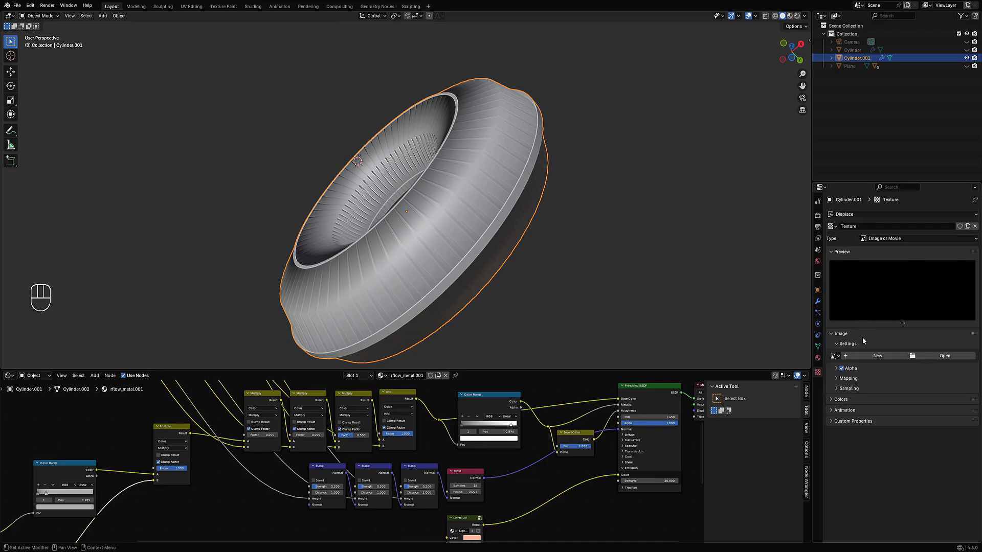
{"action": "left_click", "coordinate": [835, 355]}
{"action": "scroll", "coordinate": [855, 436], "scroll_direction": "down", "scroll_amount": 3}
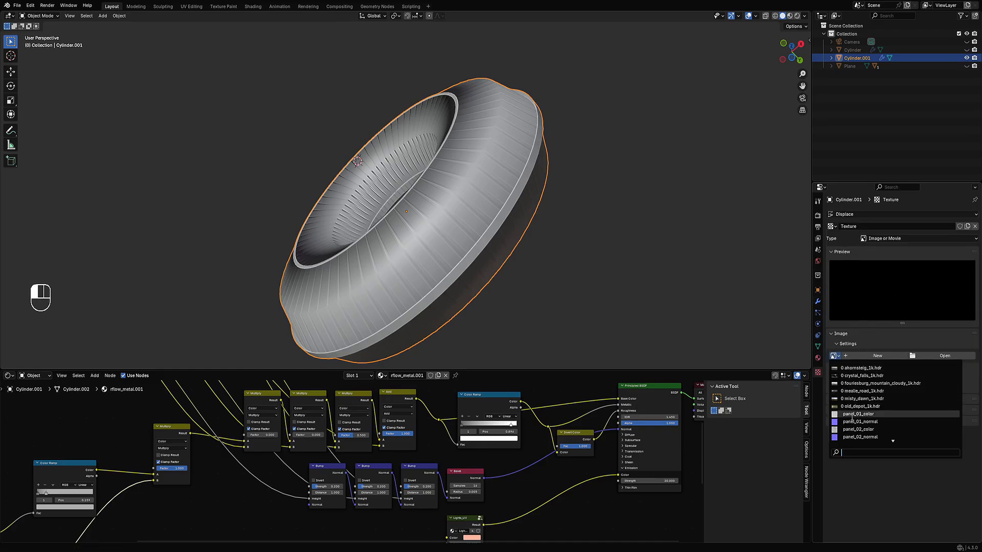
{"action": "scroll", "coordinate": [854, 436], "scroll_direction": "down", "scroll_amount": 1}
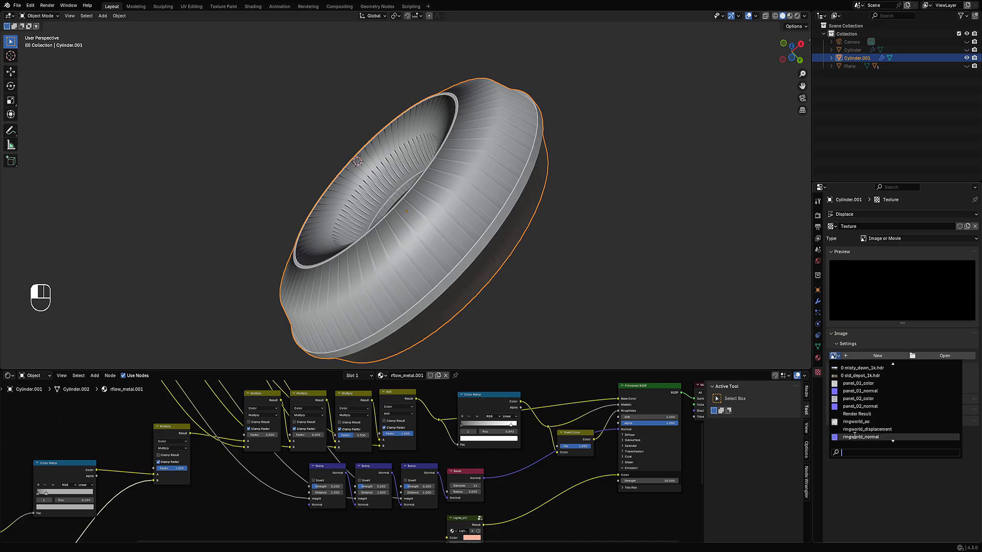
{"action": "left_click", "coordinate": [864, 429]}
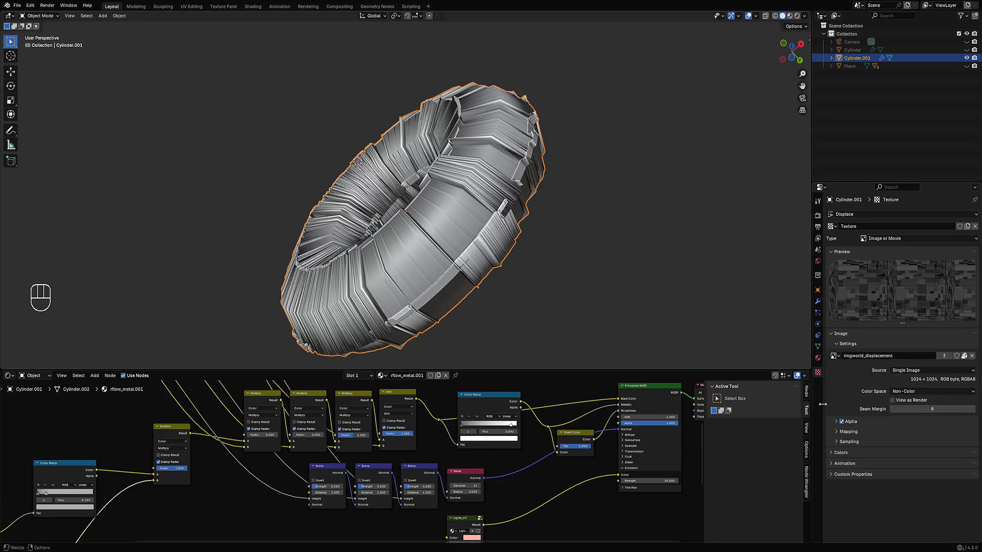
Set the Displace modifier's strength to 0.050 and its midlevel to 0.000
{"action": "left_click", "coordinate": [818, 301]}
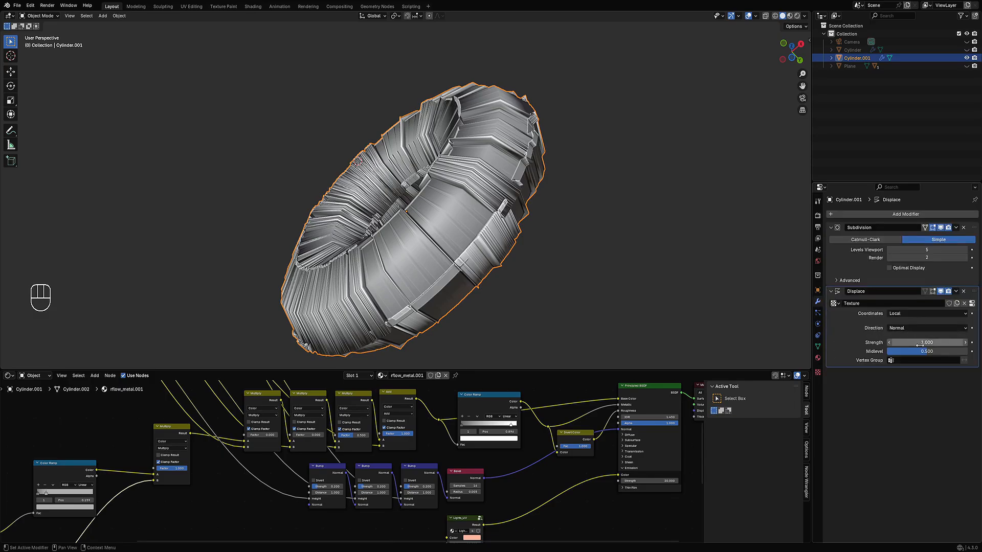
{"action": "left_click_drag", "start_coordinate": [920, 342], "coordinate": [886, 342]}
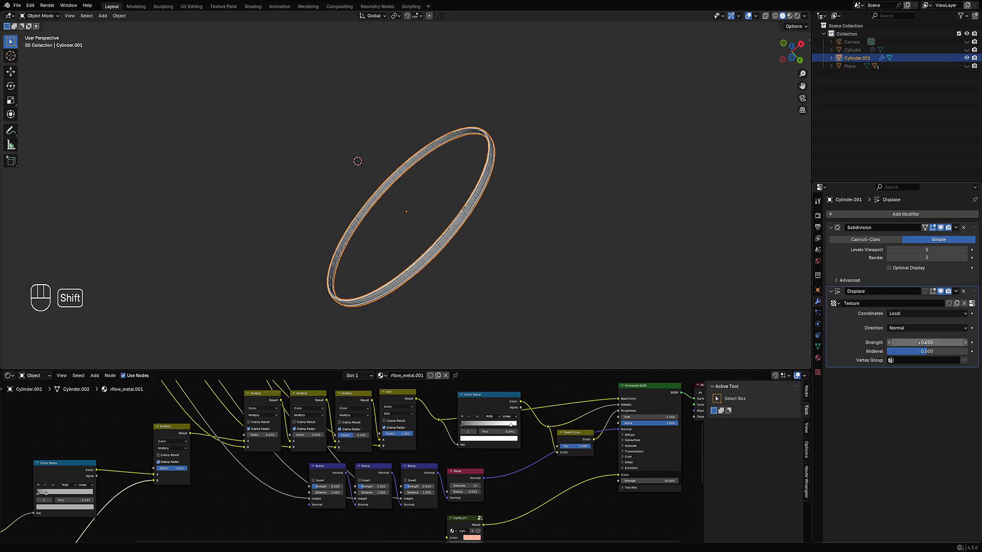
{"action": "scroll", "coordinate": [630, 253], "scroll_direction": "up", "scroll_amount": 4}
{"action": "middle_click_drag", "start_coordinate": [630, 253], "coordinate": [612, 228], "text": "shift"}
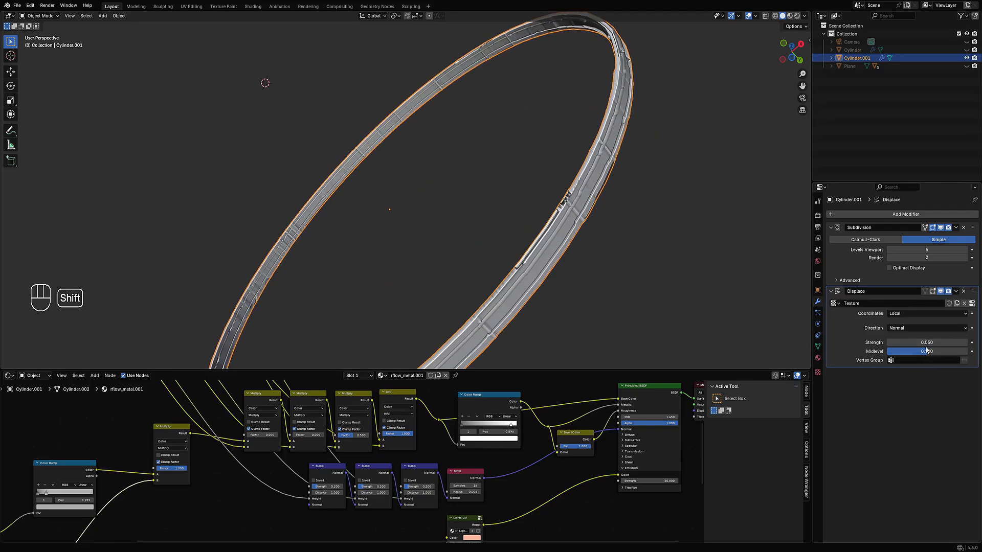
{"action": "left_click_drag", "start_coordinate": [927, 351], "coordinate": [888, 351], "text": "shift"}
Check the displacement texture's mapping and sampling settings, and set the Displace modifier's texture coordinates to UV
{"action": "left_click", "coordinate": [971, 303]}
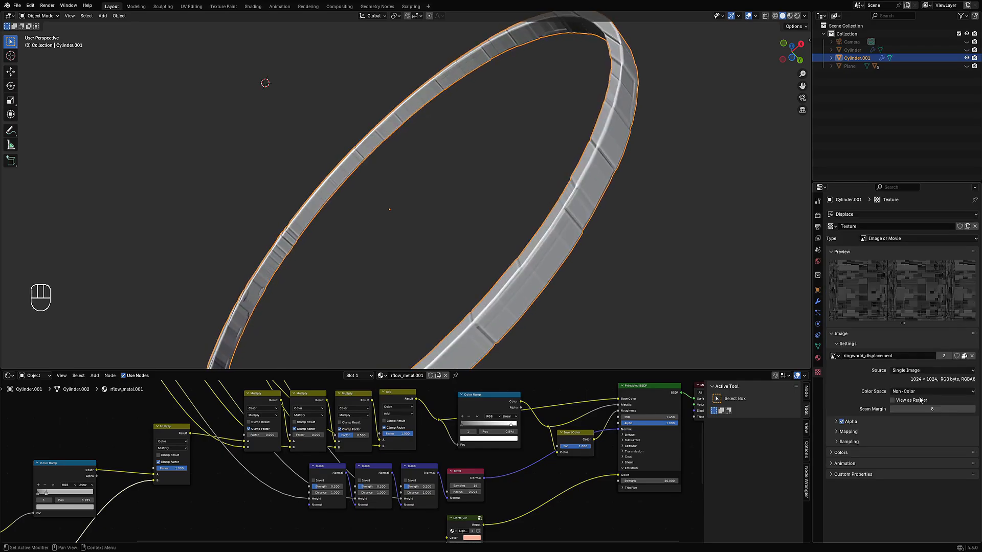
{"action": "left_click", "coordinate": [869, 432]}
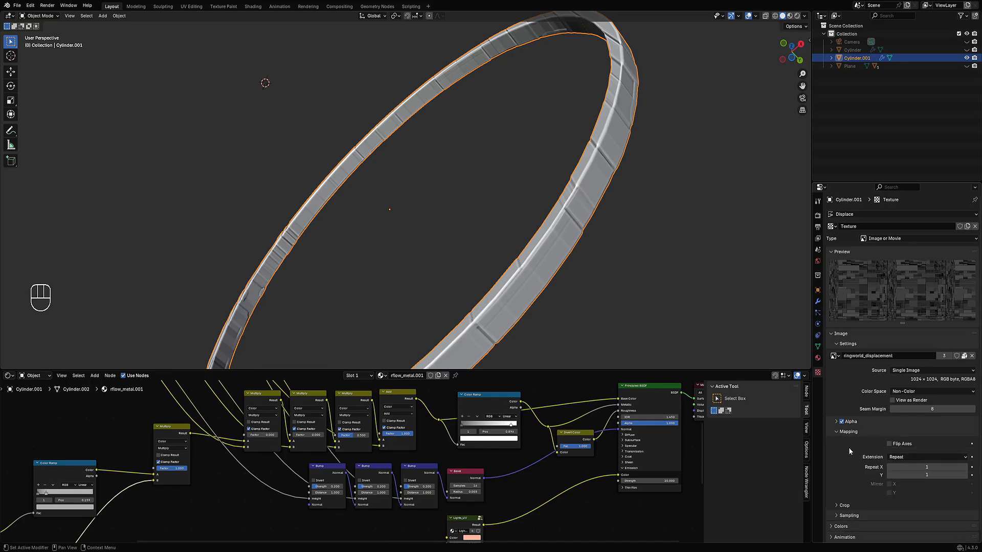
{"action": "scroll", "coordinate": [853, 466], "scroll_direction": "down", "scroll_amount": 1}
{"action": "left_click", "coordinate": [857, 505]}
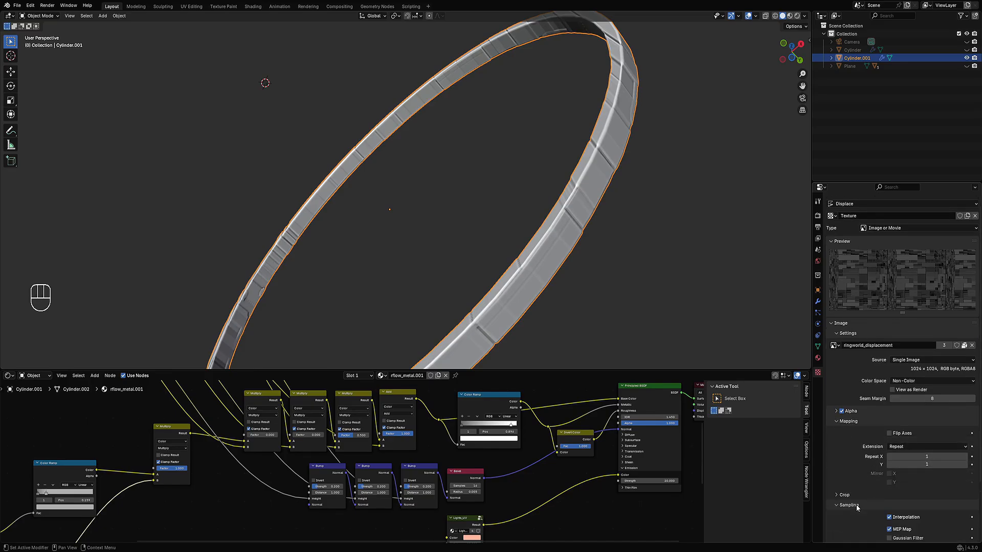
{"action": "scroll", "coordinate": [857, 504], "scroll_direction": "down", "scroll_amount": 3}
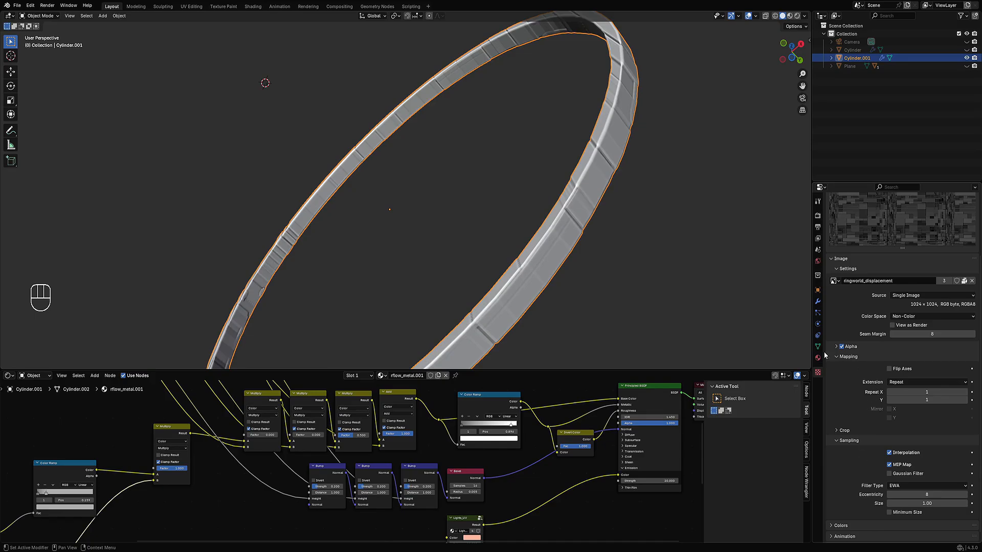
{"action": "left_click", "coordinate": [818, 301]}
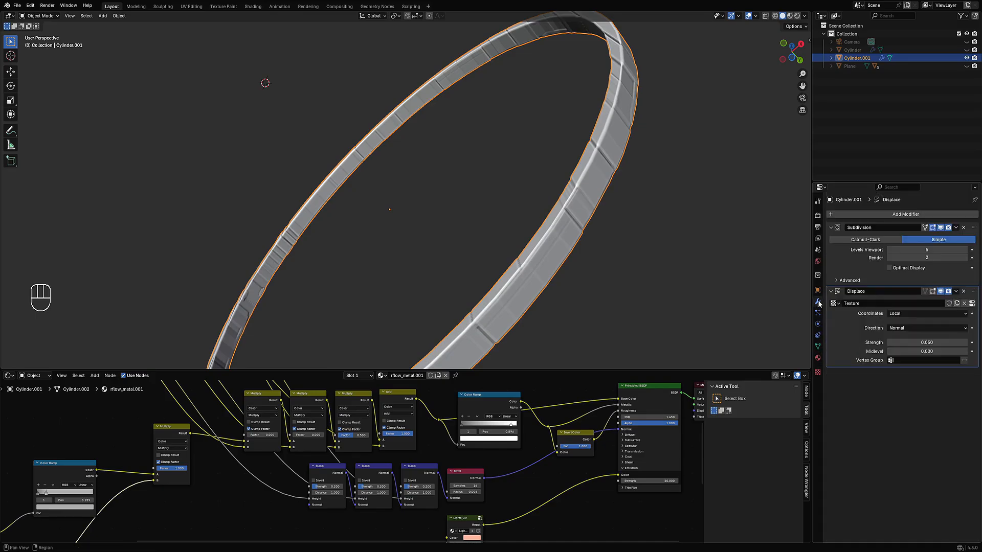
{"action": "left_click", "coordinate": [909, 314]}
{"action": "left_click", "coordinate": [906, 349]}
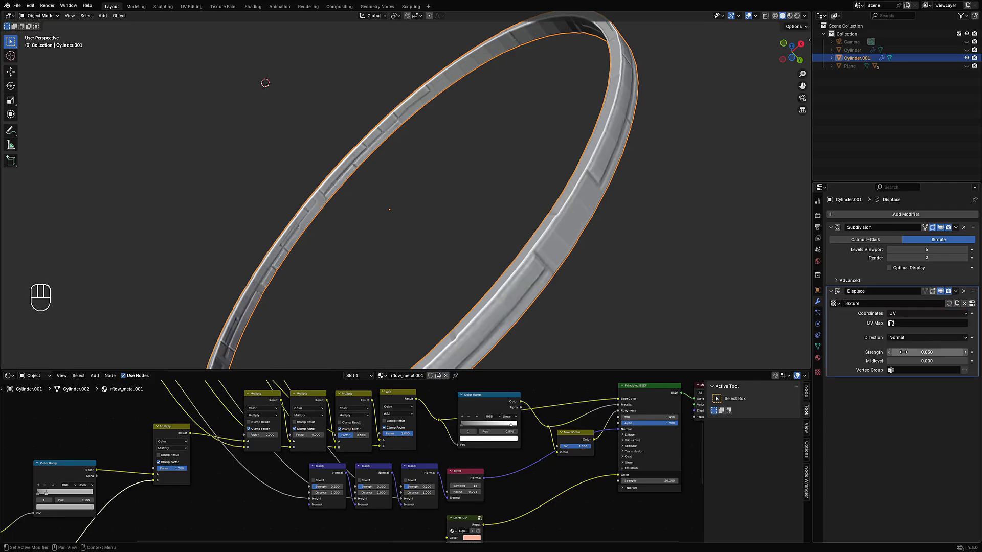
{"action": "middle_click_drag", "start_coordinate": [716, 317], "coordinate": [708, 312]}
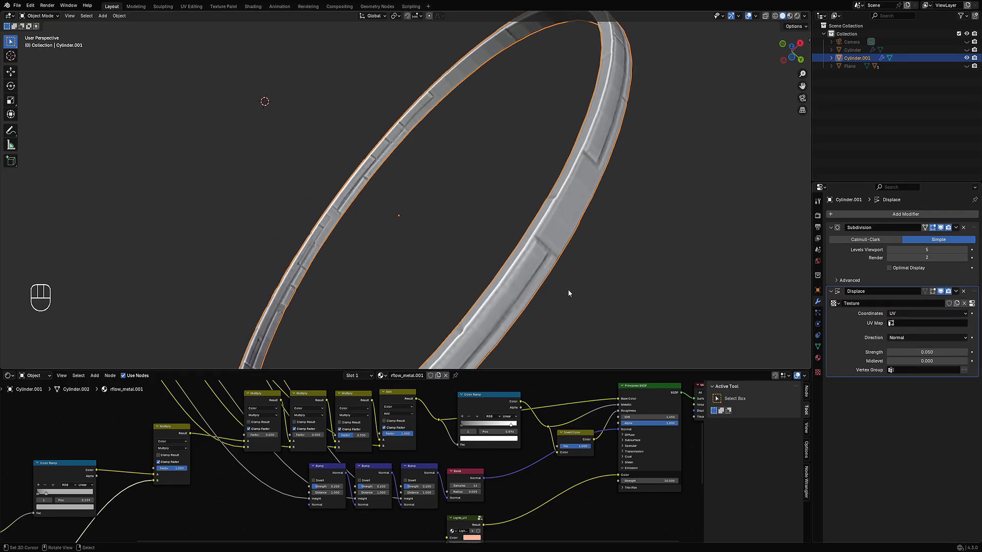
{"action": "mouse_move", "coordinate": [568, 290]}
{"action": "middle_mouse_down"}
{"action": "mouse_move", "coordinate": [569, 254]}
{"action": "mouse_move", "coordinate": [575, 293]}
{"action": "middle_mouse_up"}
{"action": "scroll", "coordinate": [576, 293], "scroll_direction": "down", "scroll_amount": 2}
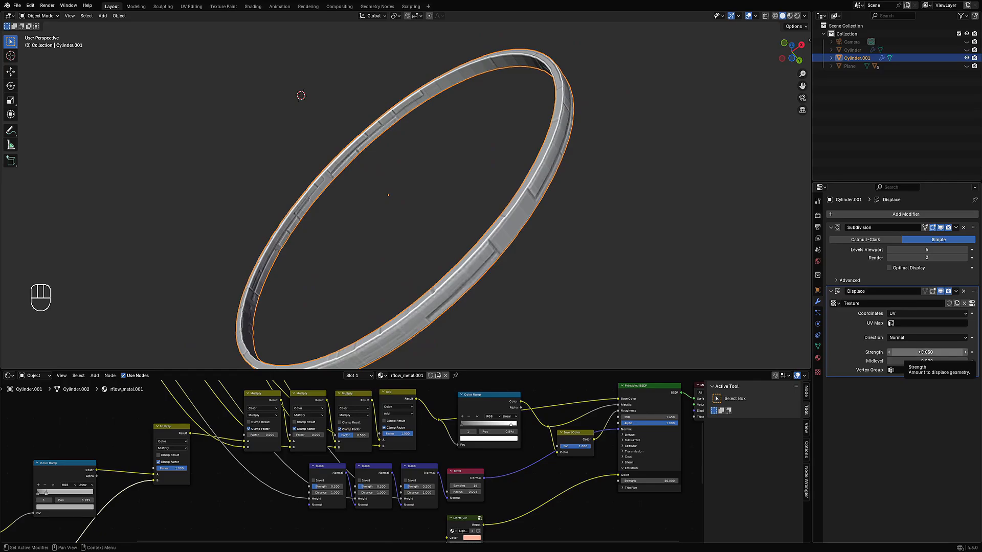
Try a lower filter size in the displacement texture's sampling settings and save the file
{"action": "left_click", "coordinate": [818, 358]}
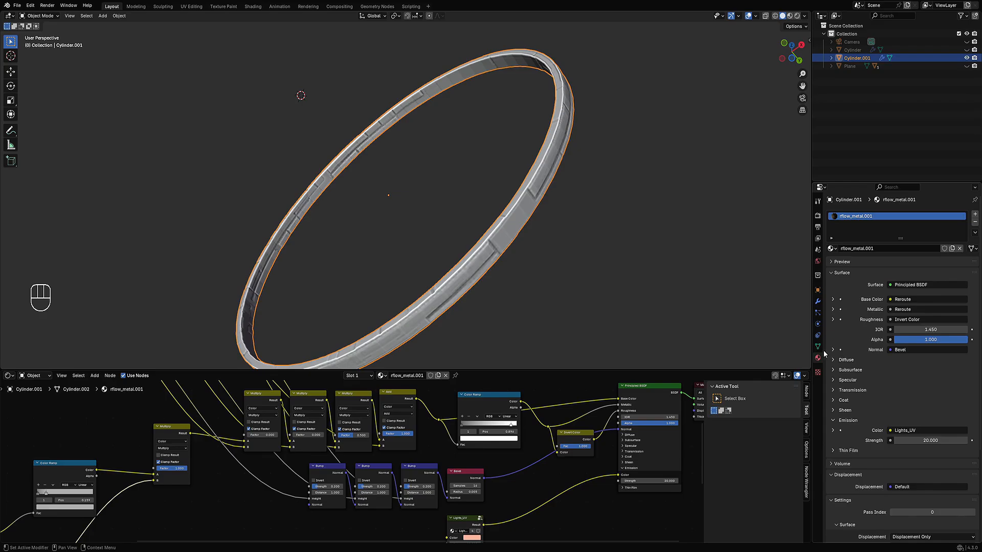
{"action": "left_click", "coordinate": [818, 301]}
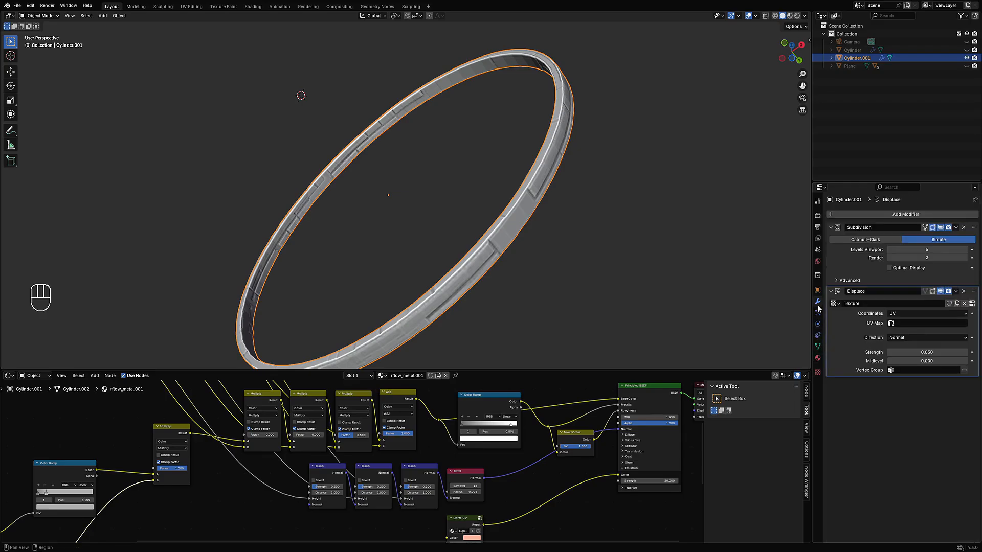
{"action": "left_click", "coordinate": [971, 304]}
{"action": "scroll", "coordinate": [902, 452], "scroll_direction": "down", "scroll_amount": 5}
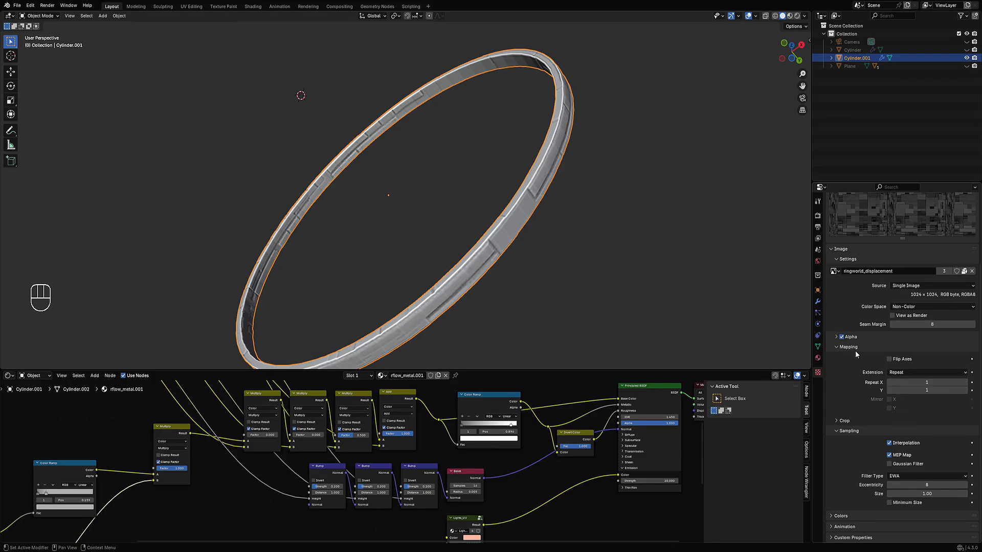
{"action": "left_click_drag", "start_coordinate": [926, 493], "coordinate": [884, 493]}
{"action": "left_click", "coordinate": [855, 431]}
{"action": "key", "text": "ctrl+s"}
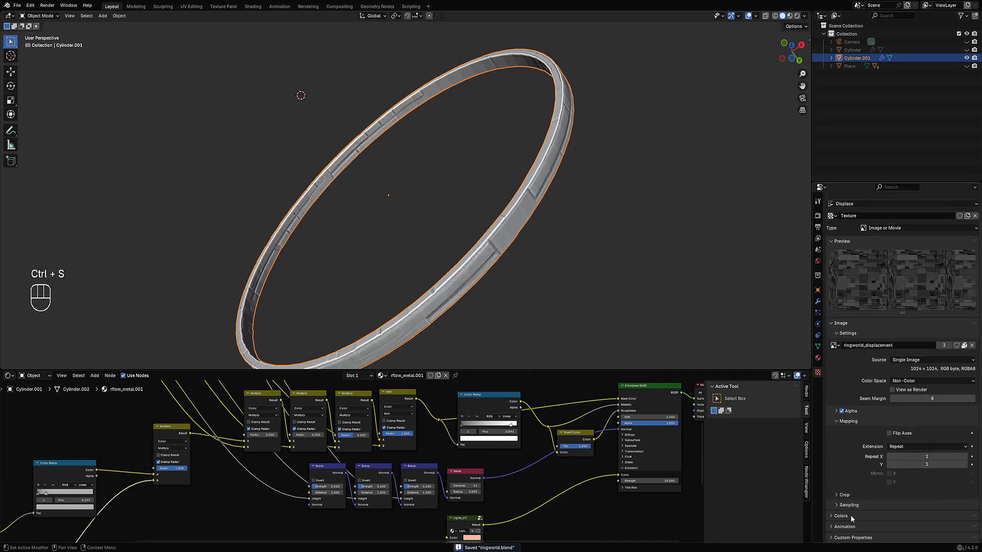
Examine the crop, custom property and sampling settings of the displacement texture
{"action": "left_click", "coordinate": [856, 496]}
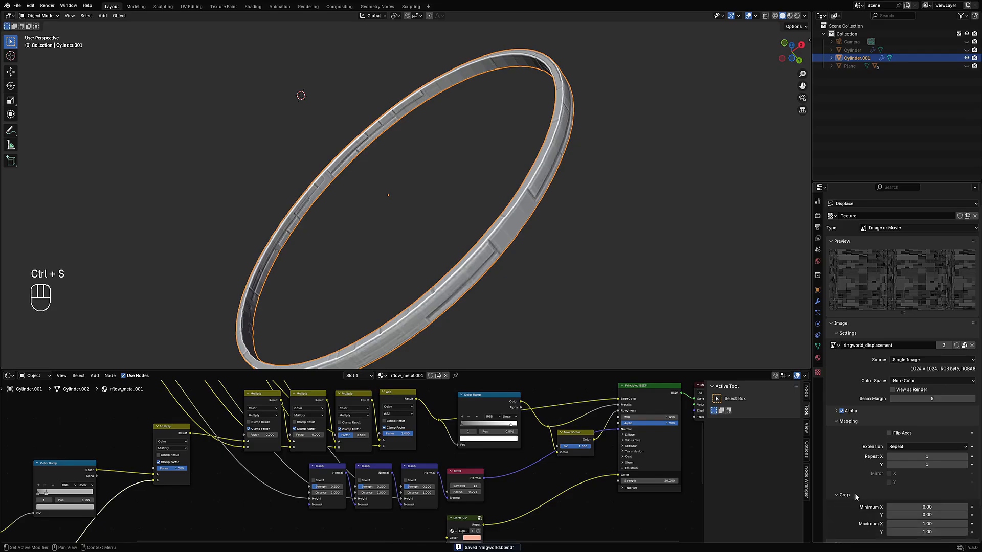
{"action": "scroll", "coordinate": [855, 496], "scroll_direction": "down", "scroll_amount": 2}
{"action": "left_click", "coordinate": [852, 456]}
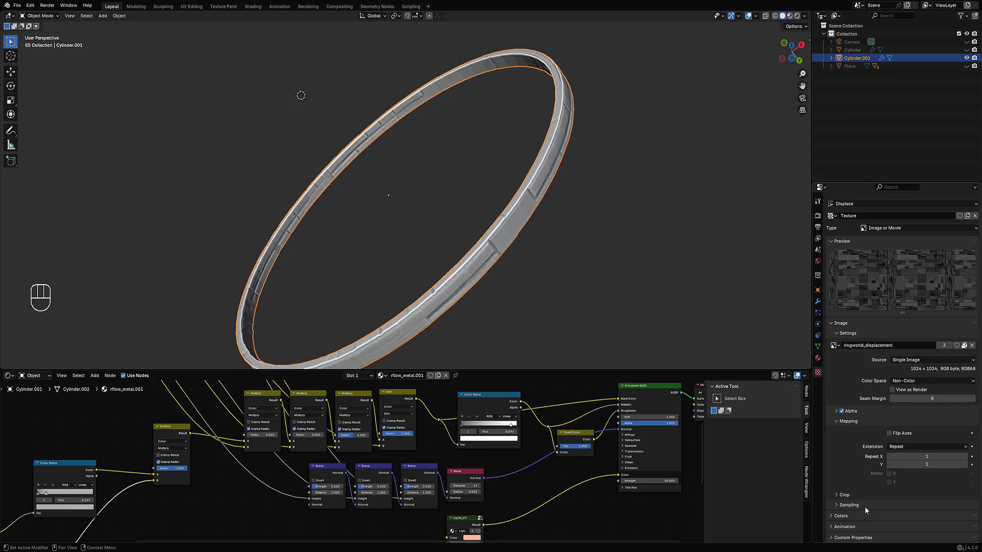
{"action": "left_click", "coordinate": [853, 537]}
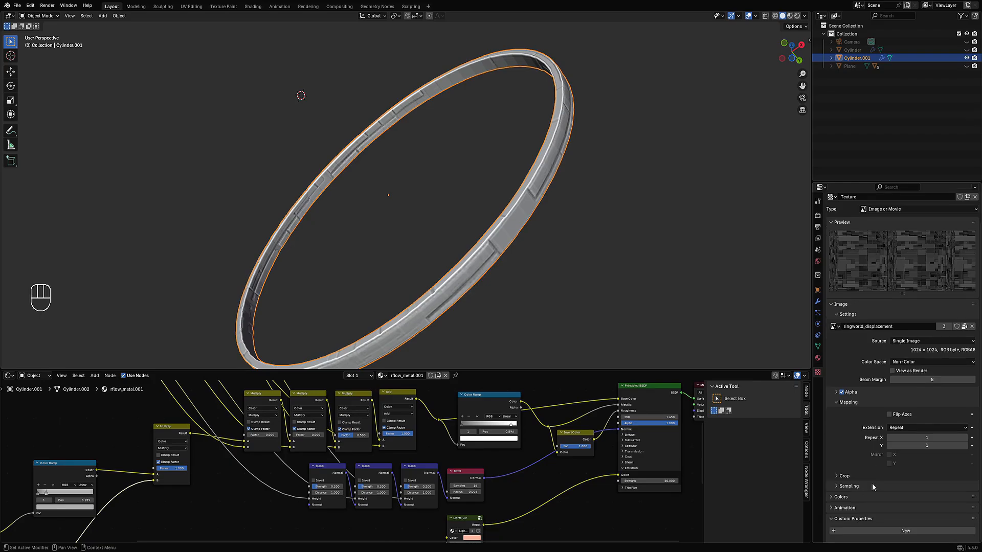
{"action": "left_click", "coordinate": [859, 518]}
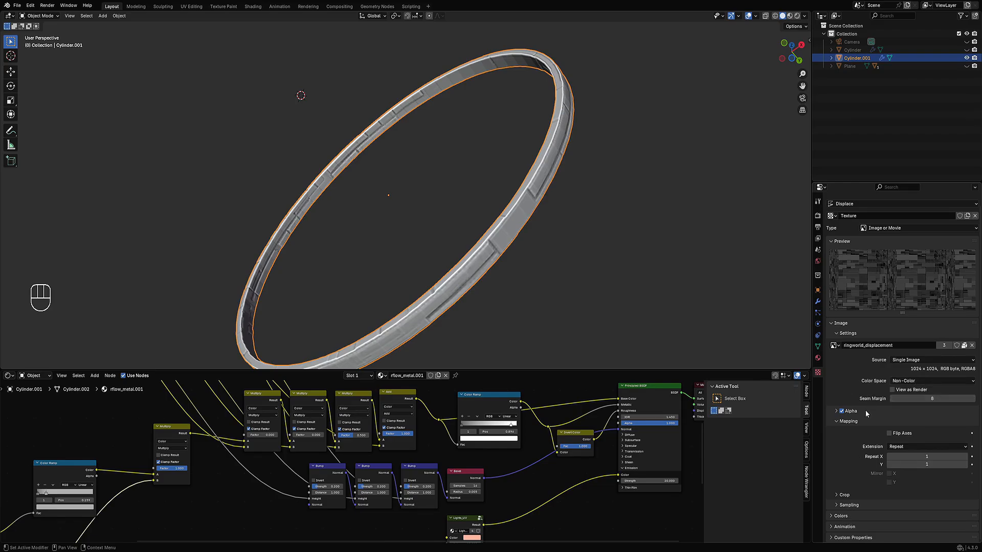
{"action": "left_click", "coordinate": [844, 504]}
{"action": "scroll", "coordinate": [845, 500], "scroll_direction": "down", "scroll_amount": 3}
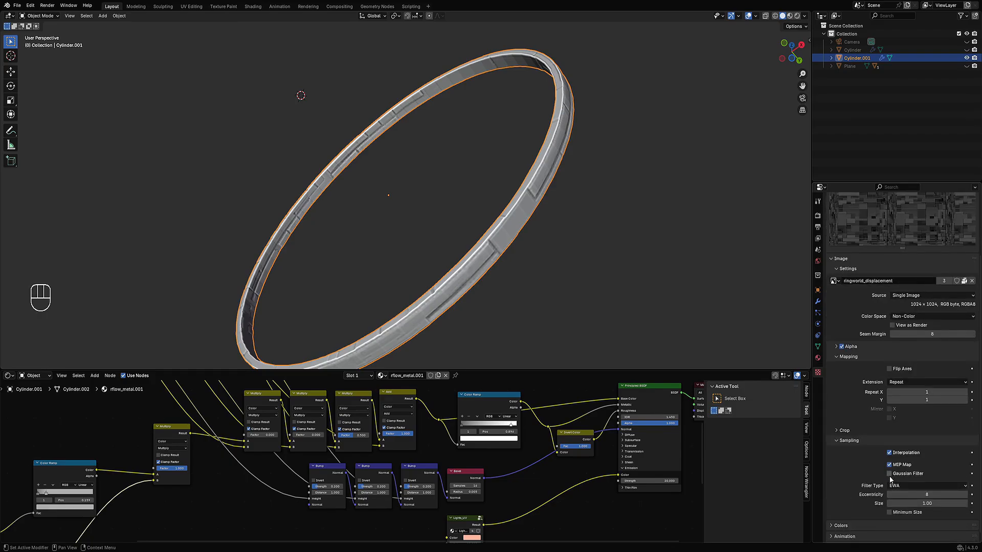
{"action": "left_click", "coordinate": [845, 441]}
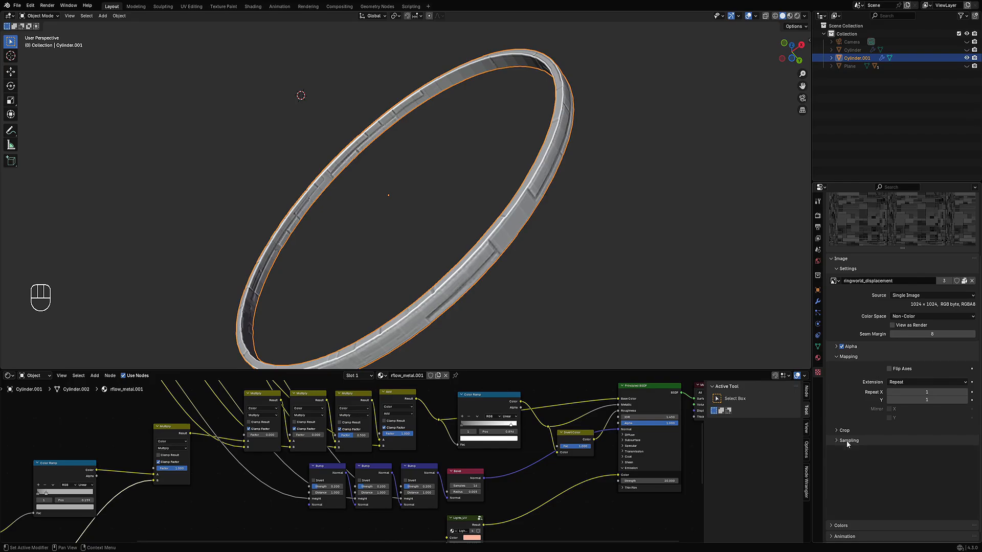
Replace the node editor with the UV editor, select the duplicated ring's whole mesh and all its UVs in Edit Mode, and hide the viewport overlays
{"action": "left_click", "coordinate": [10, 375]}
{"action": "left_click", "coordinate": [36, 425]}
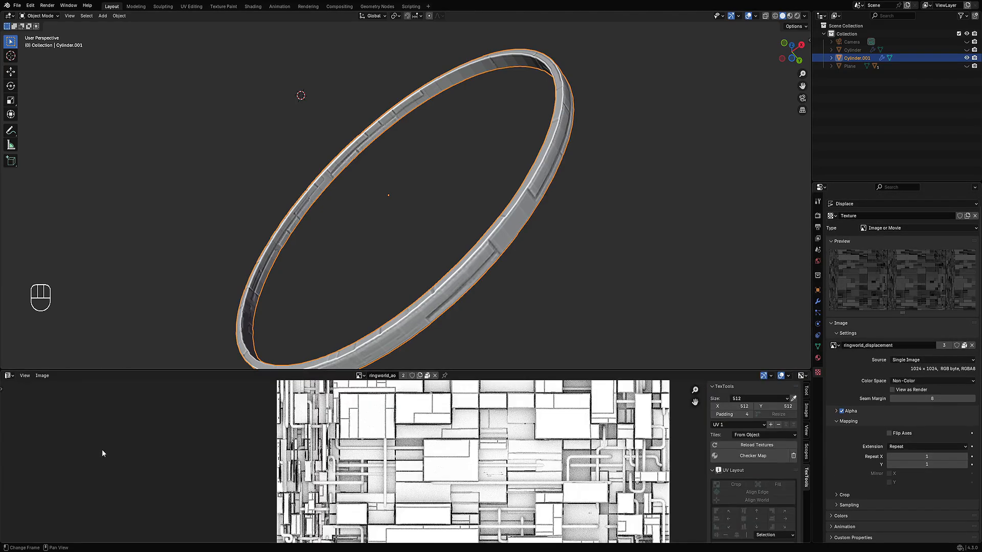
{"action": "left_click", "coordinate": [517, 198]}
{"action": "key", "text": "Tab"}
{"action": "key", "text": "shift+alt+z"}
{"action": "key", "text": "a"}
{"action": "key", "text": "shift+alt+z"}
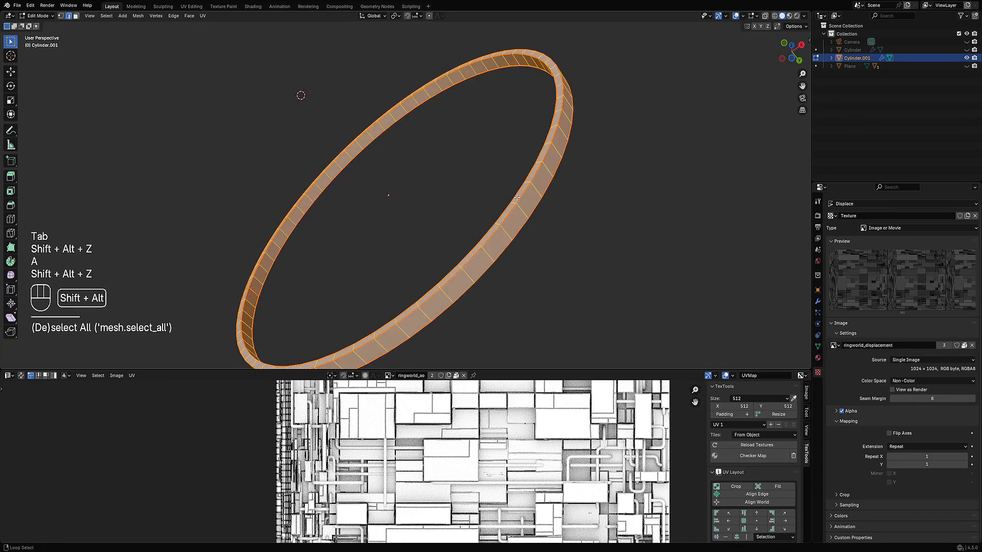
{"action": "key", "text": "a"}
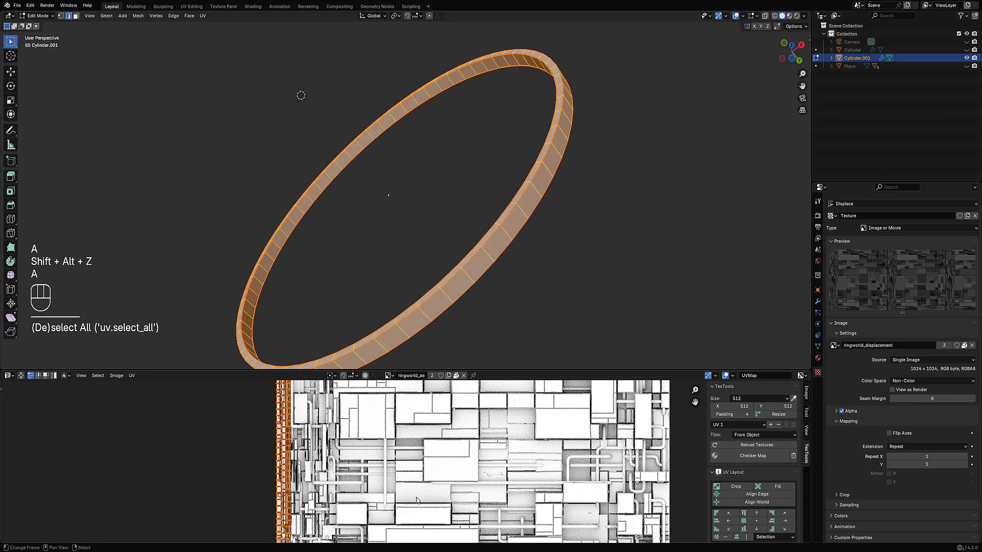
{"action": "key", "text": "shift+alt+z"}
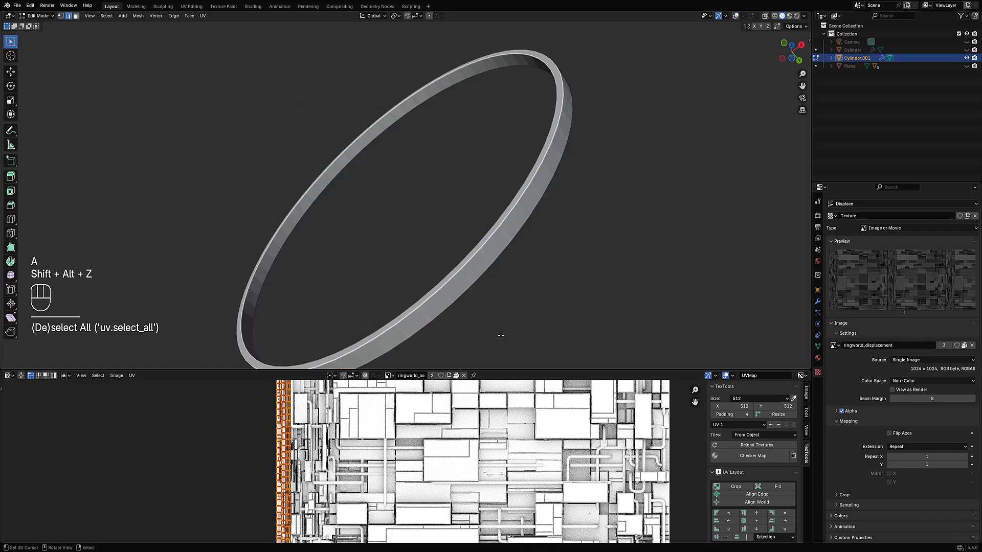
Compare the ring in Object Mode and Edit Mode, and turn on UV sync selection
{"action": "key", "text": "Tab"}
{"action": "key", "text": "Tab"}
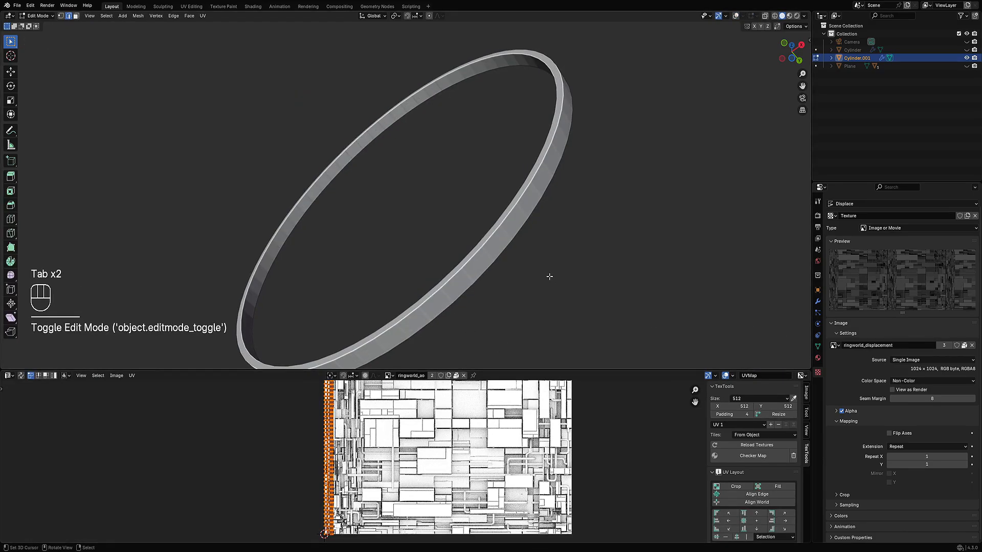
{"action": "key", "text": "Tab"}
{"action": "key", "text": "Tab"}
{"action": "key", "text": "Tab"}
{"action": "key", "text": "Tab"}
{"action": "left_click", "coordinate": [22, 377]}
{"action": "key", "text": "Tab"}
{"action": "key", "text": "Tab"}
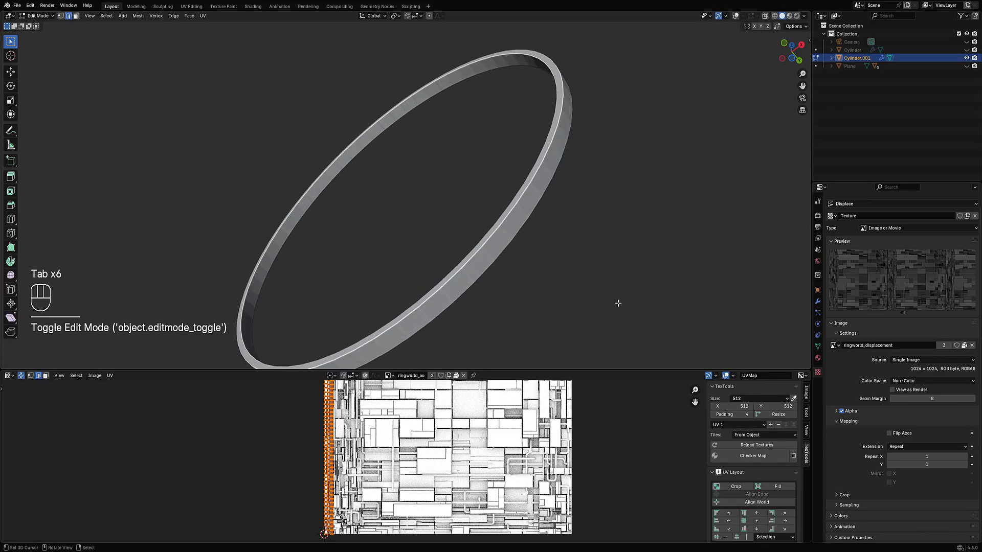
Scale all of the ring's UVs up well beyond the bounds of the ringworld_ao image
{"action": "key", "text": "s"}
{"action": "left_click", "coordinate": [583, 471]}
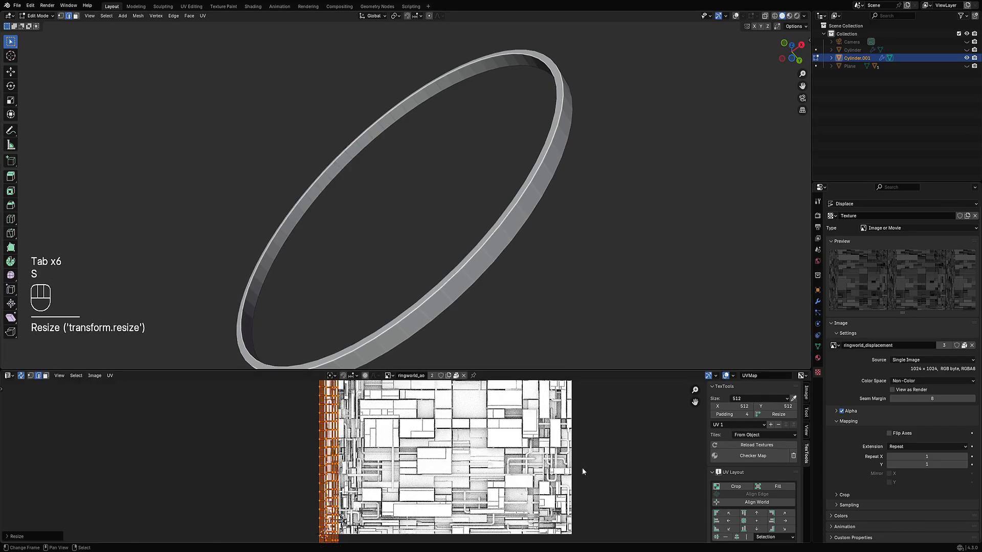
{"action": "scroll", "coordinate": [474, 452], "scroll_direction": "down", "scroll_amount": 5}
{"action": "scroll", "coordinate": [410, 460], "scroll_direction": "down", "scroll_amount": 4}
{"action": "key", "text": "s"}
{"action": "left_click", "coordinate": [542, 445]}
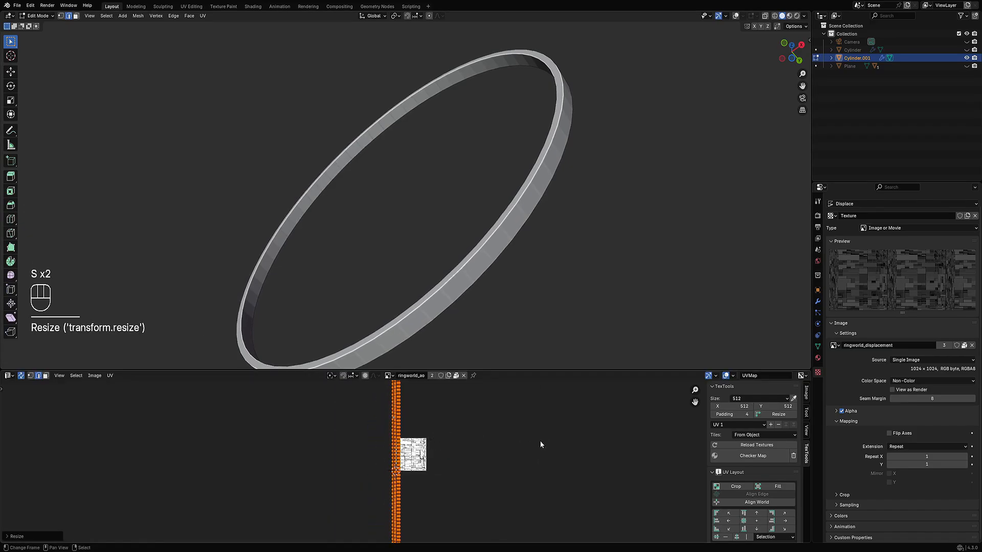
Resize all of the duplicated ring's UVs and check the displacement pattern in Object Mode
{"action": "key", "text": "s"}
{"action": "left_click", "coordinate": [489, 431]}
{"action": "key", "text": "Tab"}
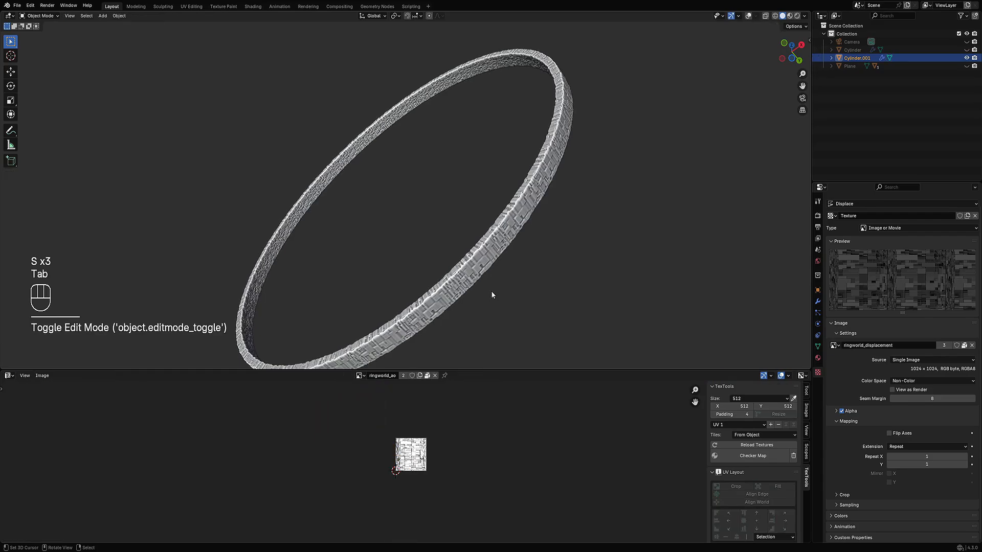
{"action": "middle_click_drag", "start_coordinate": [500, 296], "coordinate": [492, 307]}
{"action": "key", "text": "s"}
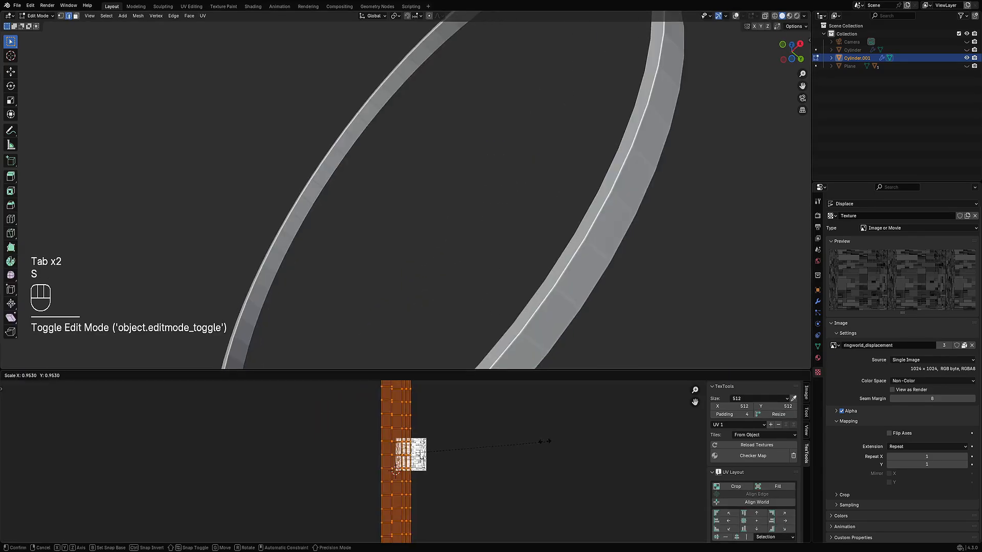
{"action": "key", "text": "Tab"}
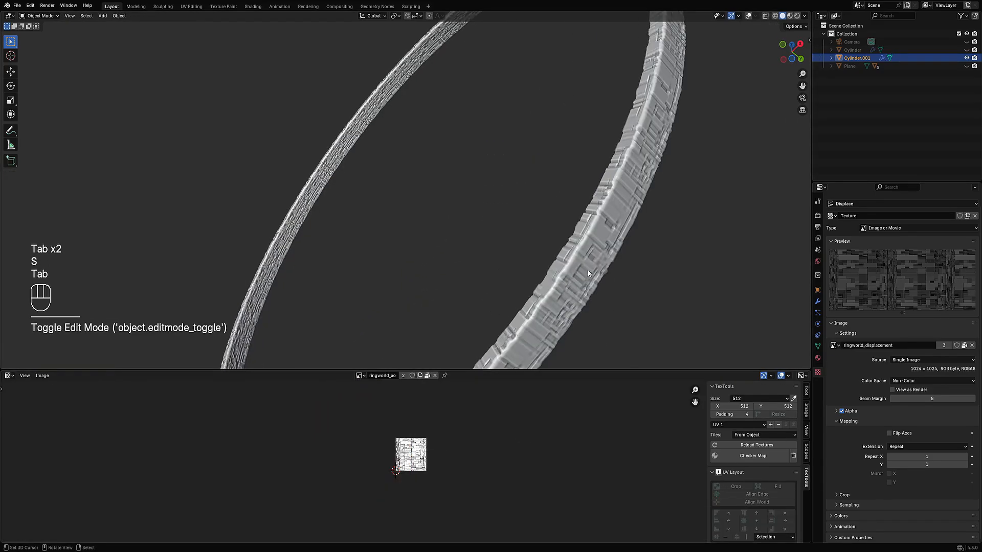
Scale the ring's UVs down in two passes for a larger displacement pattern and view the whole ring in Object Mode
{"action": "key", "text": "Tab"}
{"action": "key", "text": "s"}
{"action": "left_click", "coordinate": [504, 442]}
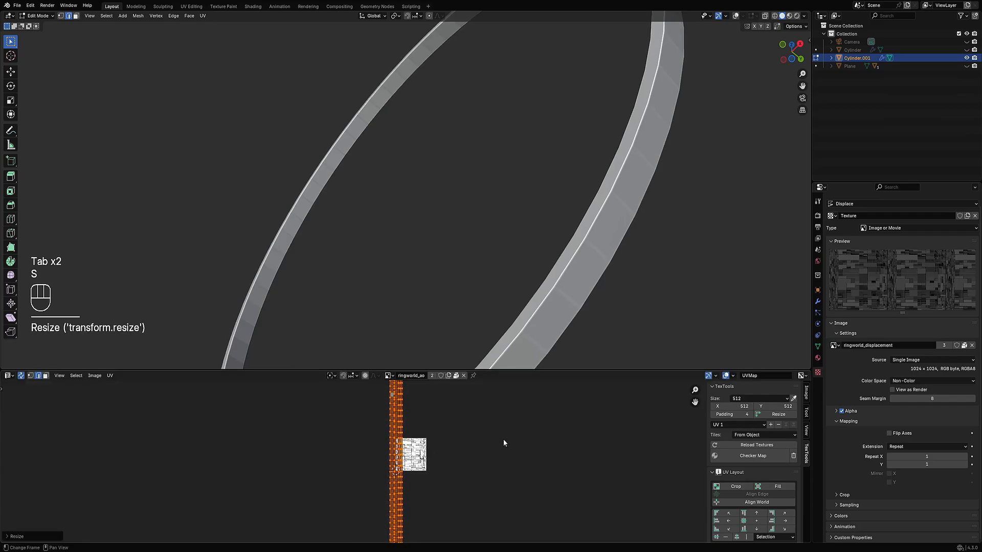
{"action": "key", "text": "Tab"}
{"action": "key", "text": "Tab"}
{"action": "key", "text": "s"}
{"action": "left_click", "coordinate": [471, 453]}
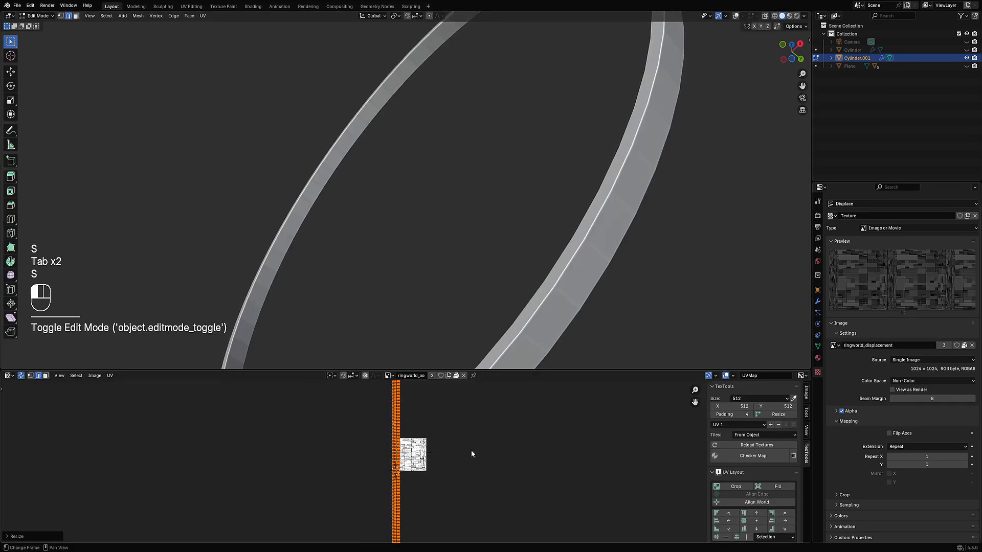
{"action": "key", "text": "Tab"}
{"action": "scroll", "coordinate": [582, 228], "scroll_direction": "down", "scroll_amount": 4}
{"action": "middle_click_drag", "start_coordinate": [585, 233], "coordinate": [578, 220], "text": "shift"}
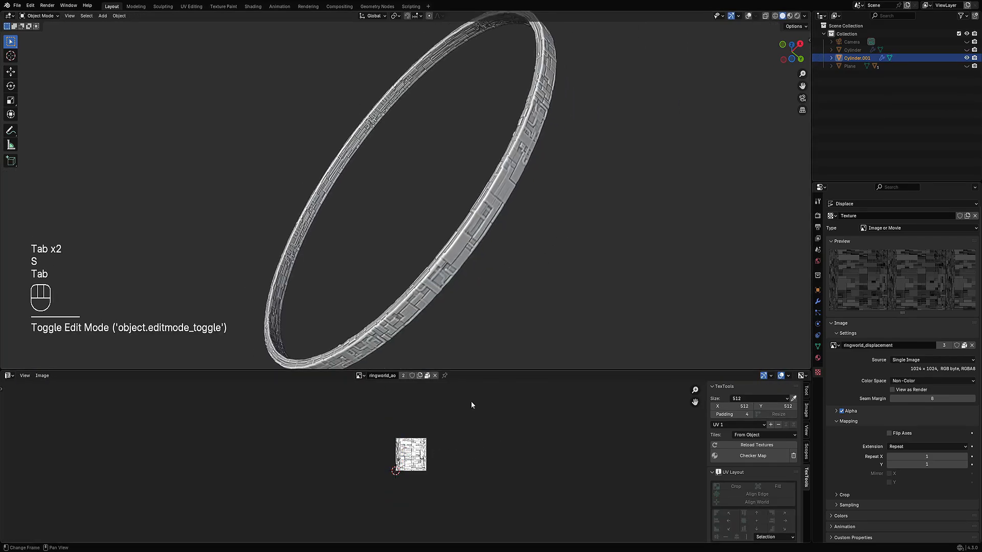
Scale the ring's UVs back up slightly for finer displacement detail and inspect the surface up close
{"action": "key", "text": "Tab"}
{"action": "key", "text": "s"}
{"action": "left_click", "coordinate": [539, 325]}
{"action": "key", "text": "Tab"}
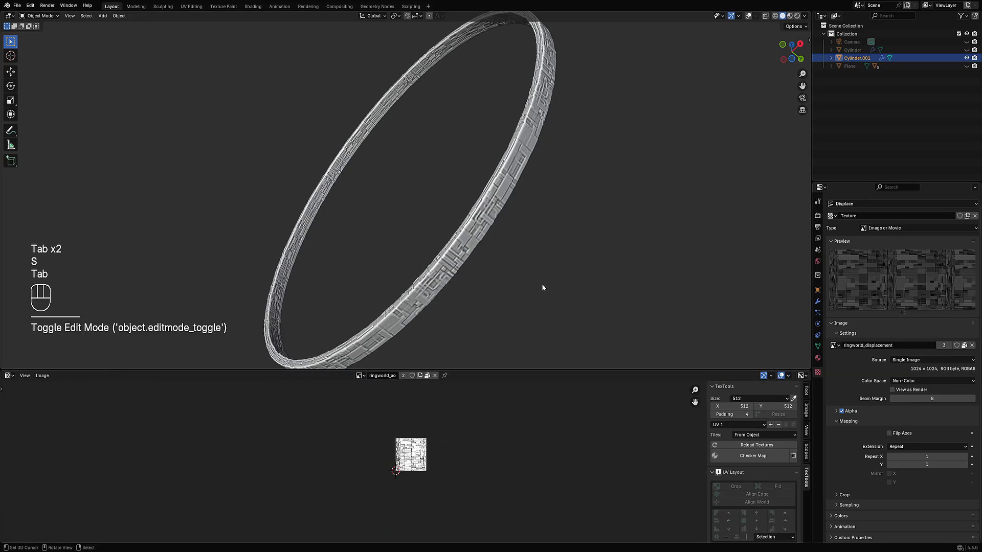
{"action": "mouse_move", "coordinate": [543, 286]}
{"action": "middle_mouse_down"}
{"action": "mouse_move", "coordinate": [572, 306]}
{"action": "mouse_move", "coordinate": [544, 285]}
{"action": "middle_mouse_up"}
{"action": "scroll", "coordinate": [534, 268], "scroll_direction": "up", "scroll_amount": 2}
{"action": "right_click", "coordinate": [513, 243]}
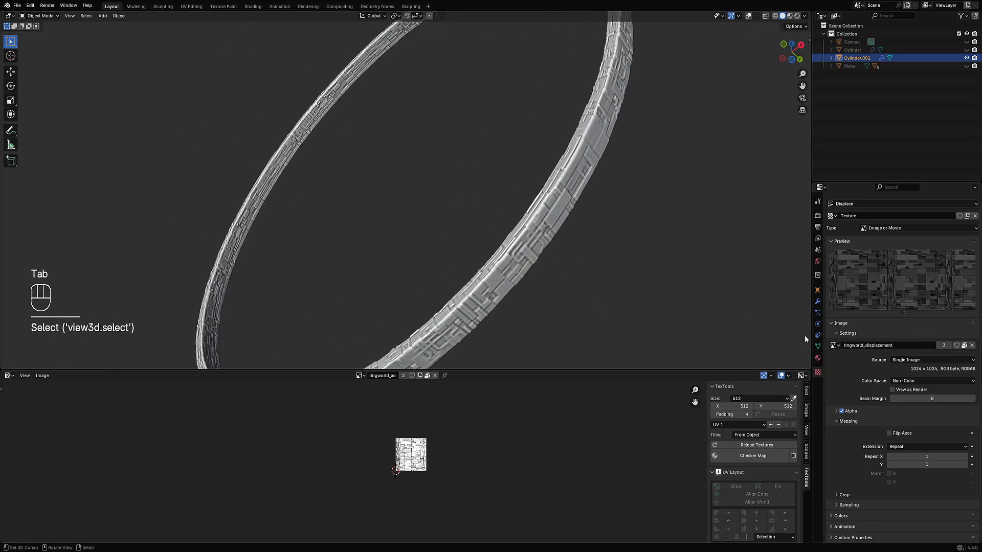
Set the Displace modifier's strength to 0.130 and the Subdivision modifier's viewport level to 6
{"action": "left_click", "coordinate": [818, 300]}
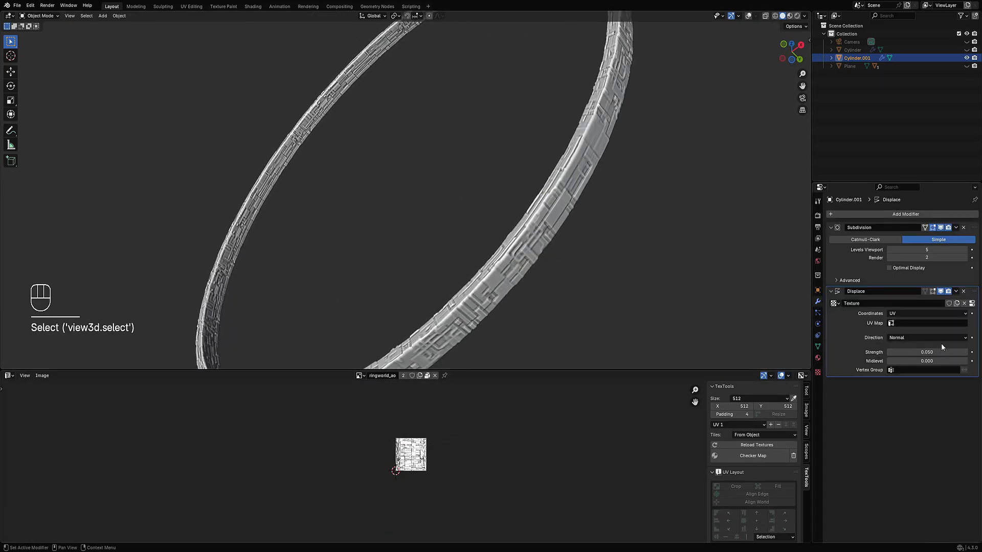
{"action": "mouse_move", "coordinate": [937, 351]}
{"action": "left_mouse_down", "text": "shift"}
{"action": "mouse_move", "coordinate": [964, 351]}
{"action": "mouse_move", "coordinate": [953, 351]}
{"action": "left_mouse_up", "text": "shift"}
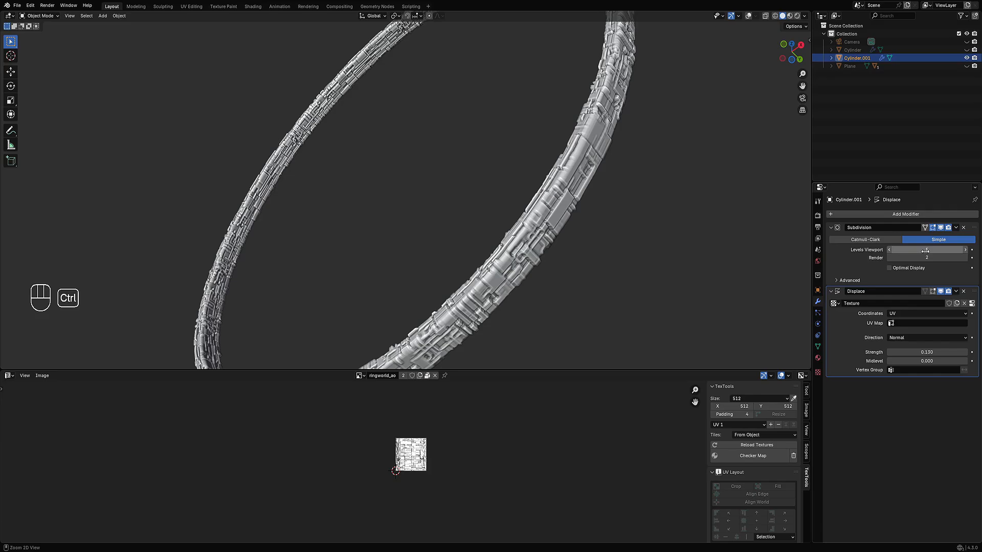
{"action": "scroll", "coordinate": [925, 251], "scroll_direction": "up", "scroll_amount": 1, "text": "ctrl"}
Preview the ring in rendered shading and inspect its displaced surface from several angles
{"action": "mouse_move", "coordinate": [572, 238]}
{"action": "middle_mouse_down"}
{"action": "mouse_move", "coordinate": [550, 235]}
{"action": "mouse_move", "coordinate": [517, 153]}
{"action": "mouse_move", "coordinate": [553, 167]}
{"action": "mouse_move", "coordinate": [562, 156]}
{"action": "middle_mouse_up"}
{"action": "key", "text": "z"}
{"action": "left_click", "coordinate": [591, 134]}
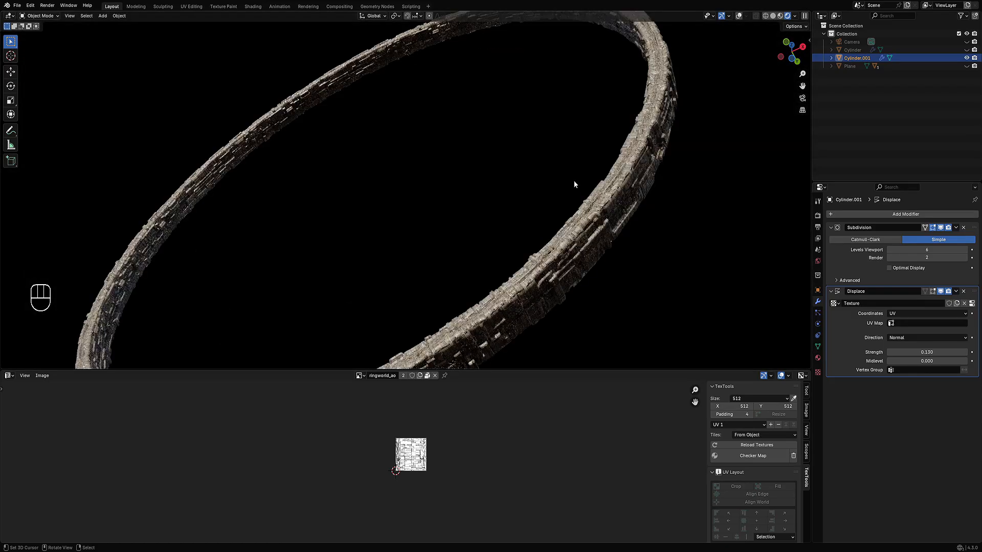
{"action": "middle_click_drag", "start_coordinate": [578, 181], "coordinate": [599, 213]}
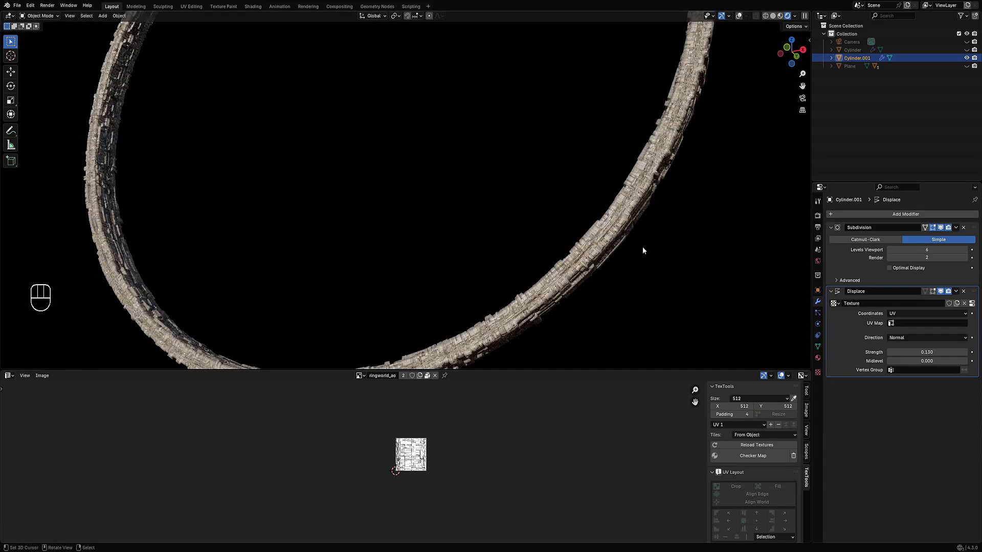
{"action": "middle_click_drag", "start_coordinate": [642, 247], "coordinate": [537, 246]}
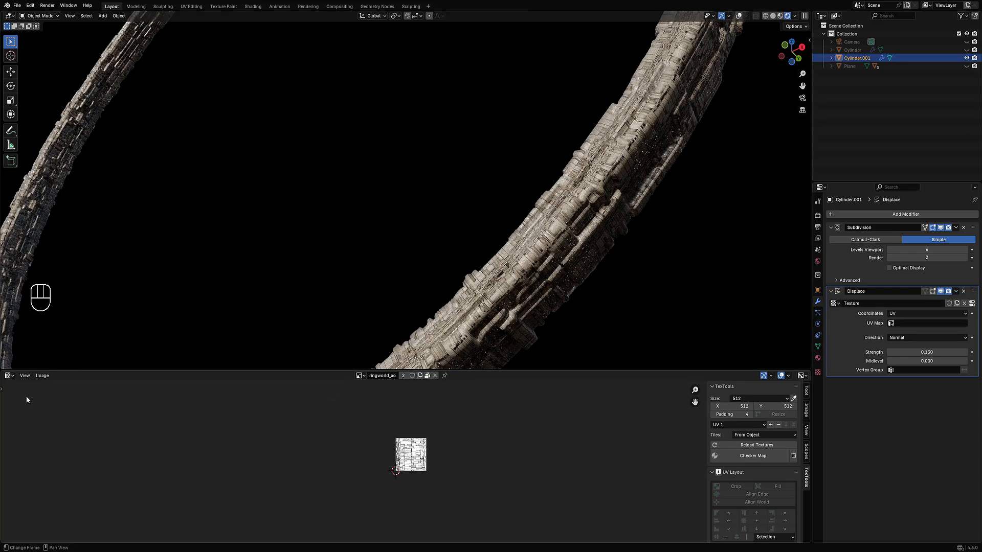
Replace the UV editor with the shader editor and set the Mapping node's scale to 5 on all axes
{"action": "left_click", "coordinate": [9, 375]}
{"action": "left_click", "coordinate": [26, 443]}
{"action": "scroll", "coordinate": [284, 522], "scroll_direction": "down", "scroll_amount": 3}
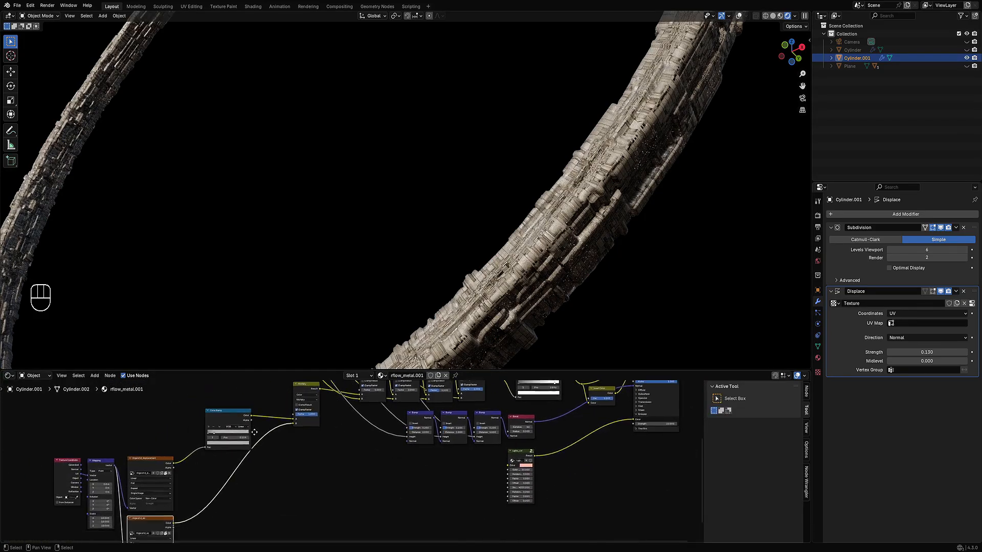
{"action": "scroll", "coordinate": [228, 455], "scroll_direction": "up", "scroll_amount": 2}
{"action": "left_click_drag", "start_coordinate": [189, 438], "coordinate": [189, 439]}
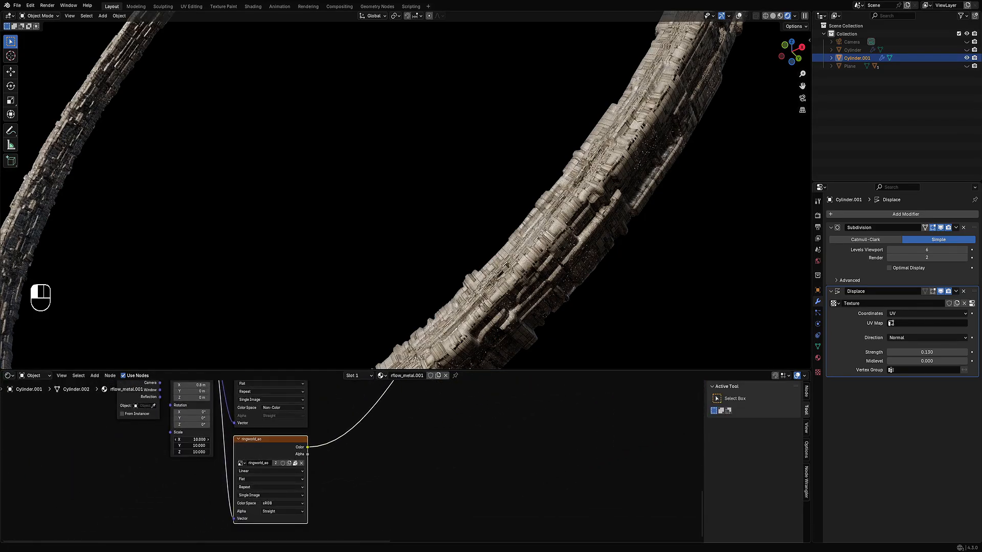
{"action": "type", "text": "5"}
{"action": "key", "text": "Return"}
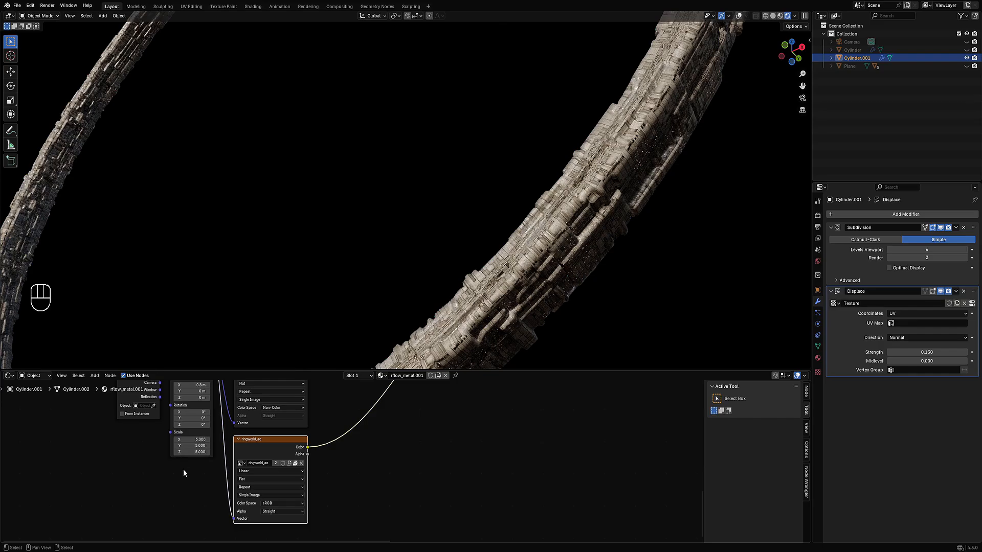
Examine the ring's material detail without overlays and set the Mapping node's scale to 2 on all axes
{"action": "scroll", "coordinate": [533, 147], "scroll_direction": "down", "scroll_amount": 1}
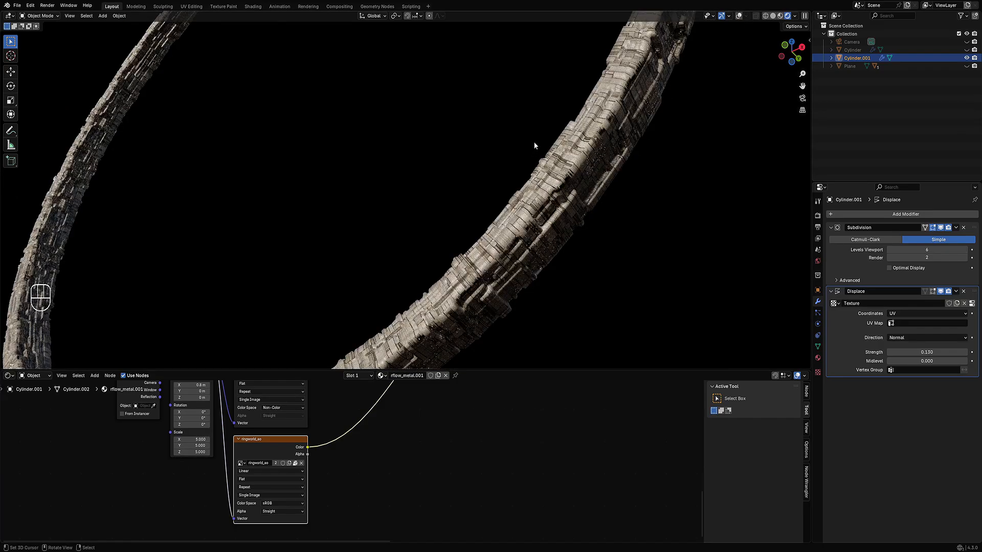
{"action": "scroll", "coordinate": [534, 142], "scroll_direction": "down", "scroll_amount": 2}
{"action": "key", "text": "shift+alt+z"}
{"action": "middle_click_drag", "start_coordinate": [592, 112], "coordinate": [577, 212], "text": "shift"}
{"action": "middle_click_drag", "start_coordinate": [578, 212], "coordinate": [551, 260]}
{"action": "scroll", "coordinate": [540, 223], "scroll_direction": "up", "scroll_amount": 2}
{"action": "key", "text": "shift+alt+z"}
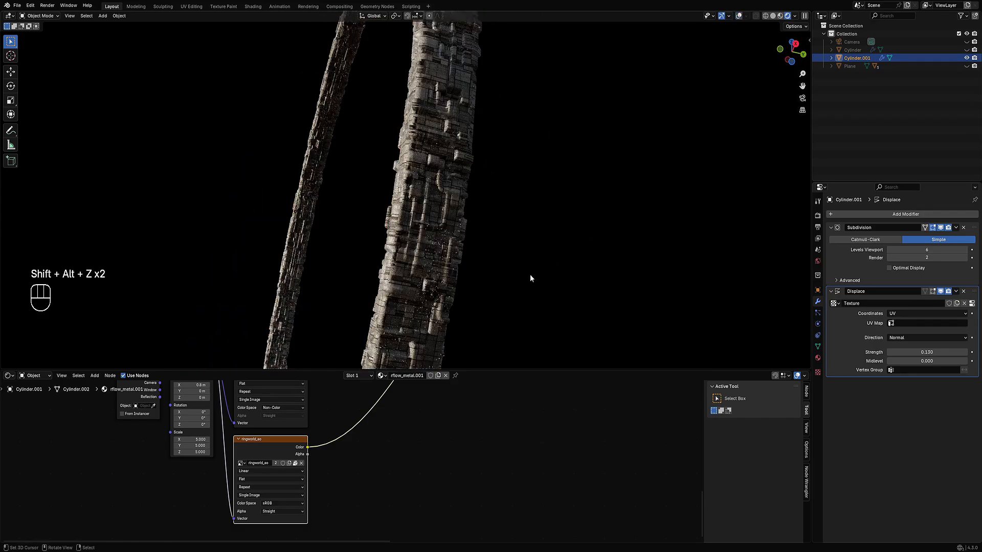
{"action": "left_click", "coordinate": [196, 439]}
{"action": "type", "text": "2"}
{"action": "key", "text": "Return"}
{"action": "scroll", "coordinate": [480, 183], "scroll_direction": "down", "scroll_amount": 5}
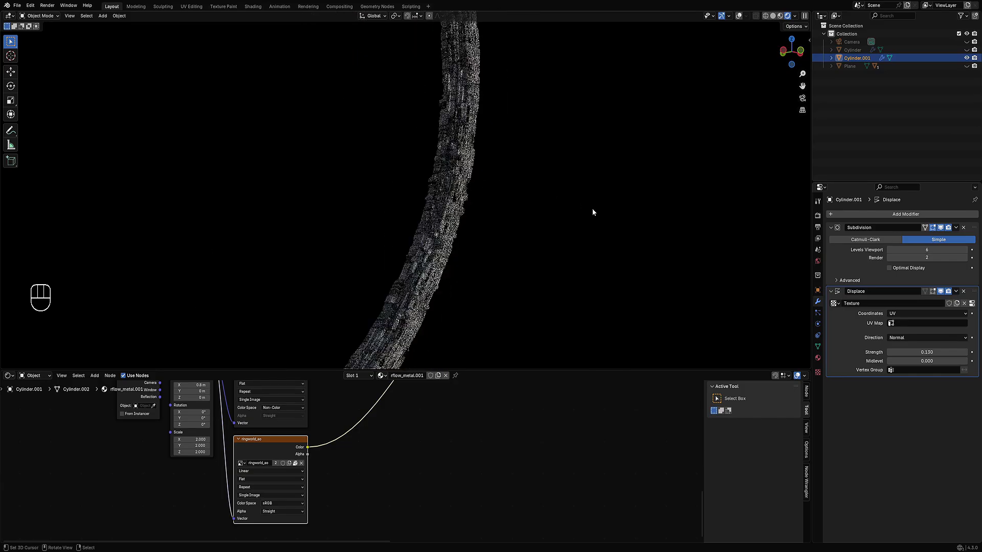
Return the viewport to solid shading and inspect the displaced ring from several sides
{"action": "scroll", "coordinate": [585, 159], "scroll_direction": "down", "scroll_amount": 3}
{"action": "middle_click_drag", "start_coordinate": [543, 234], "coordinate": [465, 221]}
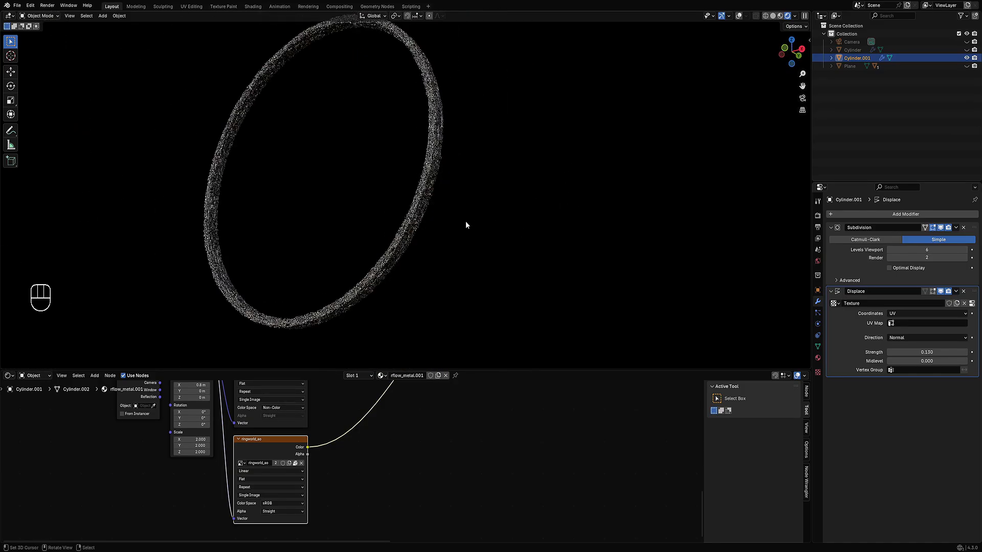
{"action": "key", "text": "z"}
{"action": "left_click", "coordinate": [443, 265]}
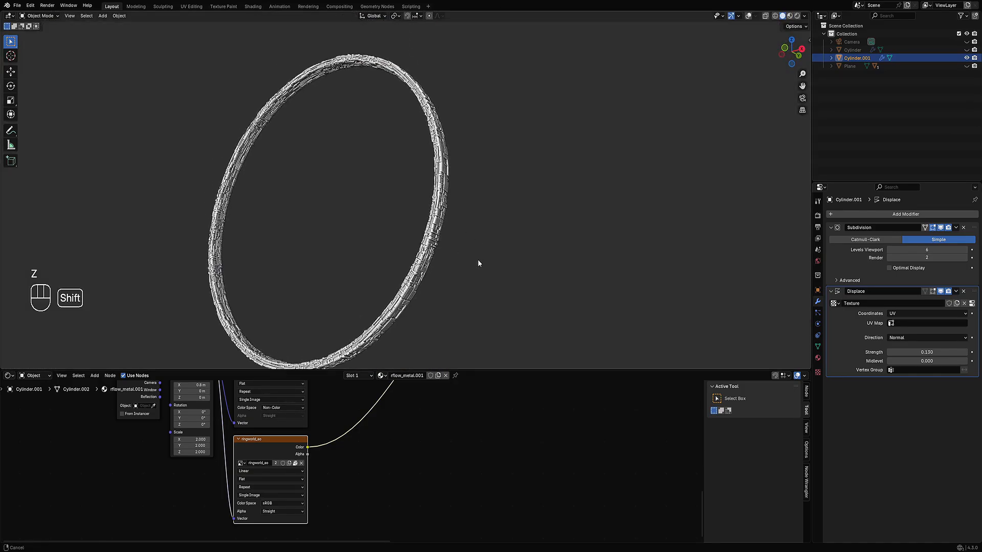
{"action": "scroll", "coordinate": [534, 260], "scroll_direction": "up", "scroll_amount": 4}
{"action": "key", "text": "ctrl+space"}
{"action": "key", "text": "ctrl+space"}
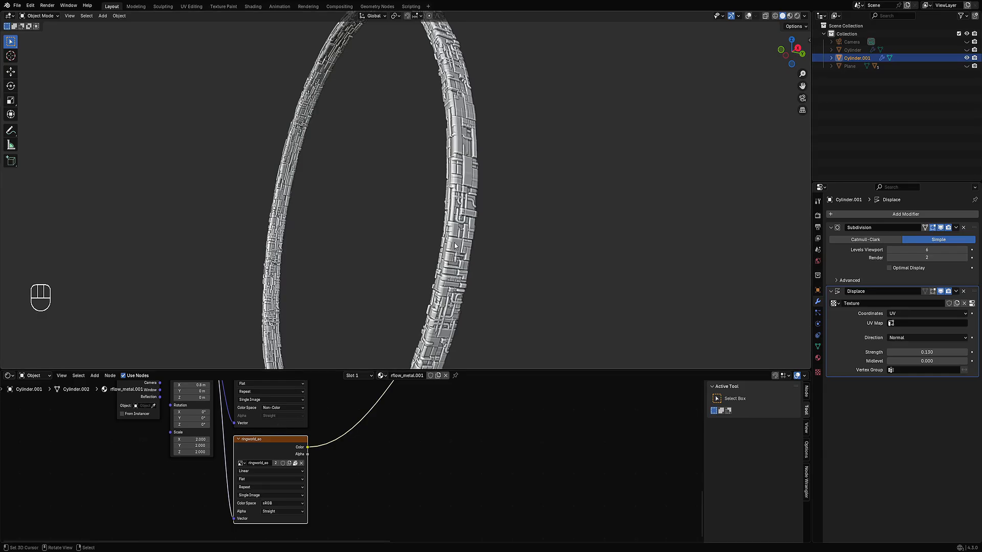
{"action": "middle_click_drag", "start_coordinate": [458, 233], "coordinate": [328, 236]}
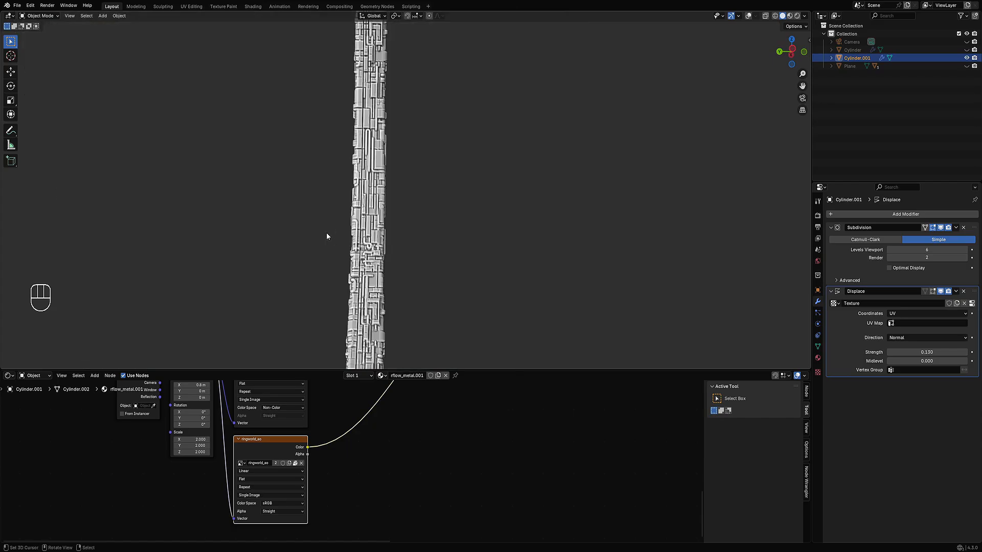
{"action": "middle_click_drag", "start_coordinate": [555, 253], "coordinate": [492, 246]}
{"action": "scroll", "coordinate": [492, 246], "scroll_direction": "down", "scroll_amount": 5}
View the whole ring in a maximized viewport and save the ringworld.blend file
{"action": "key", "text": "ctrl+space"}
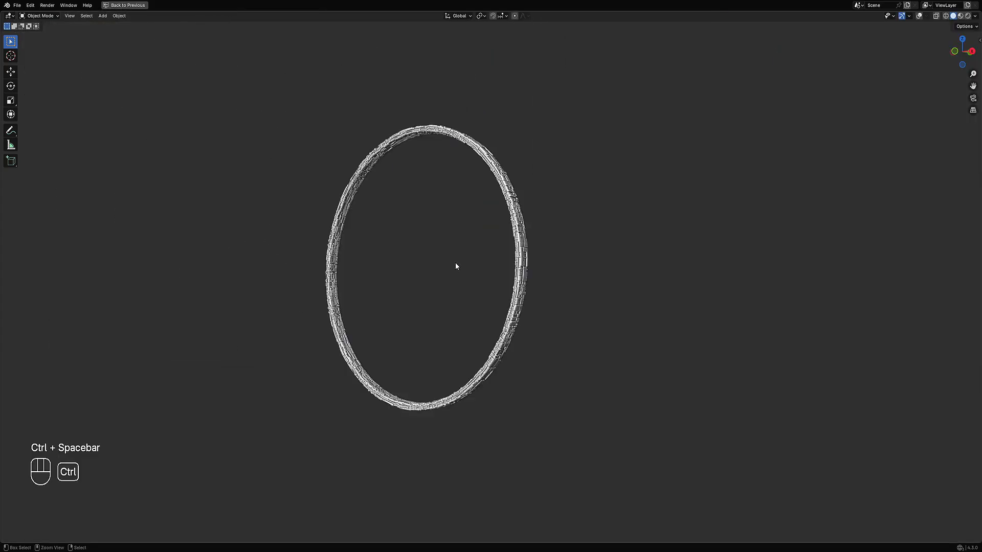
{"action": "key", "text": "ctrl+s"}
{"action": "key", "text": "ctrl+space"}
Duplicate the displaced ring in place and hide every other object so only the copy shows
{"action": "middle_click_drag", "start_coordinate": [461, 252], "coordinate": [379, 248]}
{"action": "left_click", "coordinate": [374, 242]}
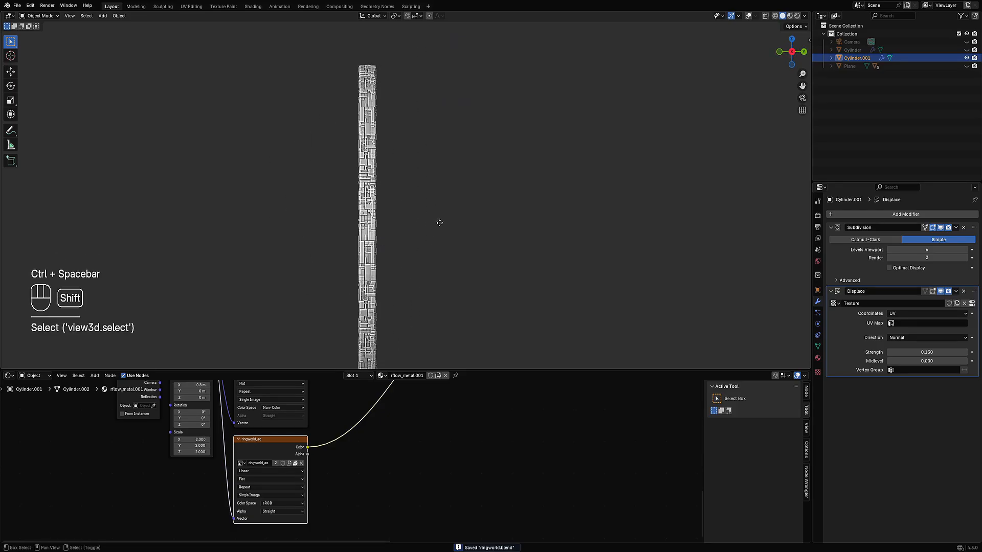
{"action": "key", "text": "shift+d"}
{"action": "left_click", "coordinate": [482, 230]}
{"action": "middle_click_drag", "start_coordinate": [482, 230], "coordinate": [525, 245]}
{"action": "key", "text": "shift+h"}
{"action": "left_click", "coordinate": [449, 244]}
{"action": "scroll", "coordinate": [482, 265], "scroll_direction": "up", "scroll_amount": 3}
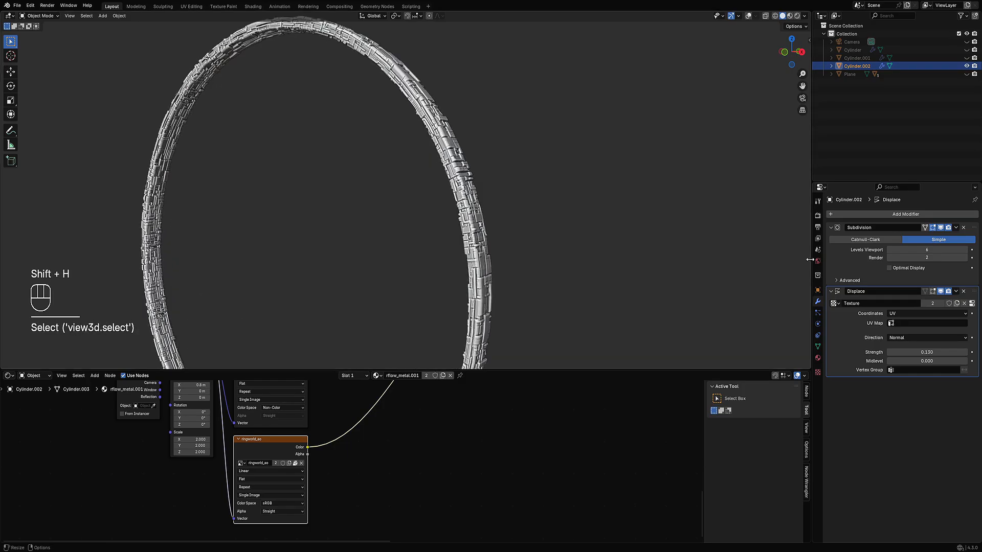
Convert the duplicated ring to a mesh so its Subdivision and Displace modifiers are baked in
{"action": "left_click", "coordinate": [830, 227]}
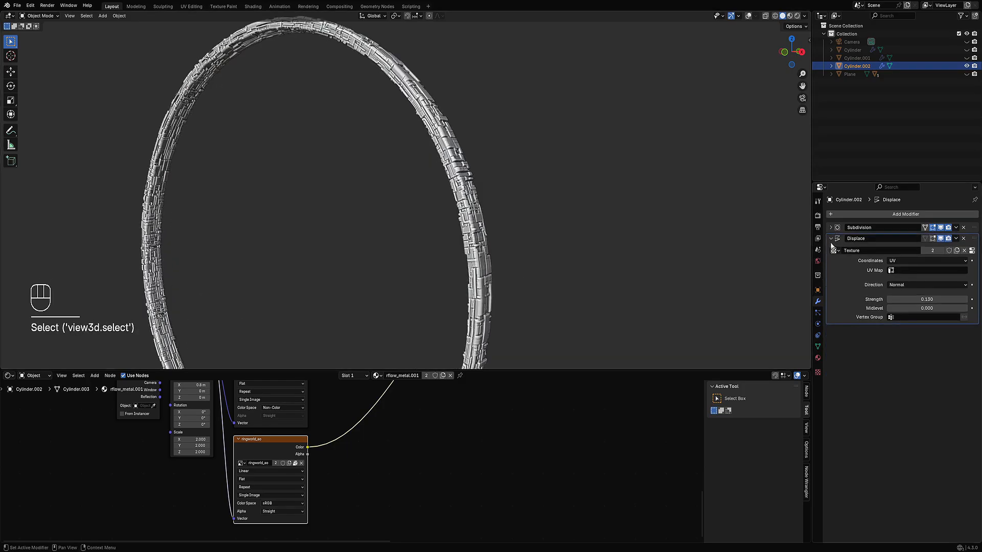
{"action": "key", "text": "shift+ctrl+x"}
{"action": "mouse_move", "coordinate": [453, 173]}
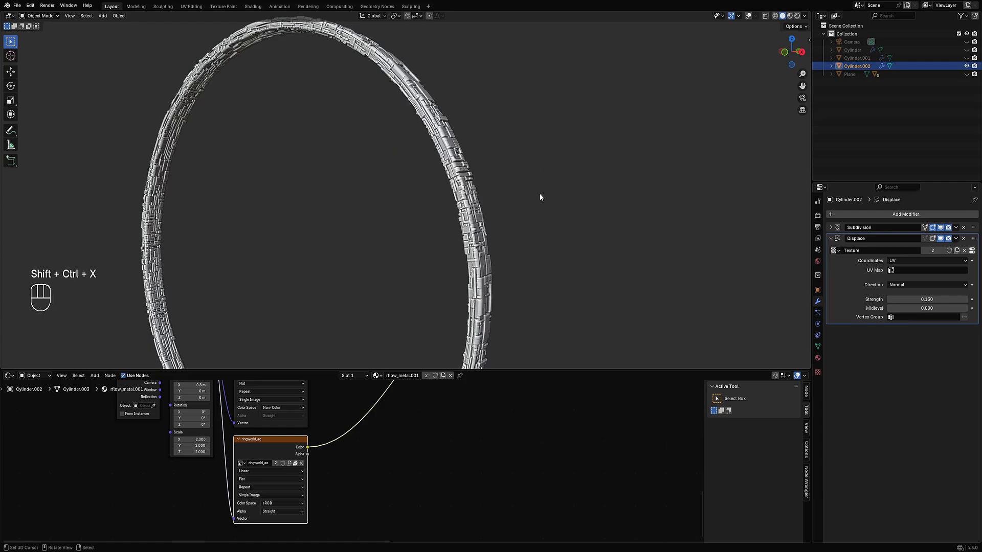
{"action": "key", "text": "w"}
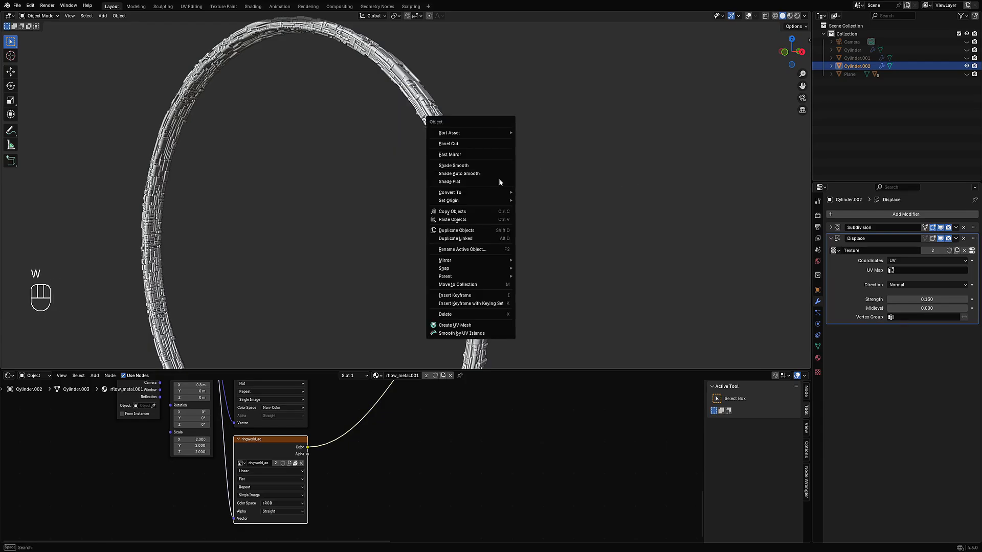
{"action": "mouse_move", "coordinate": [497, 192]}
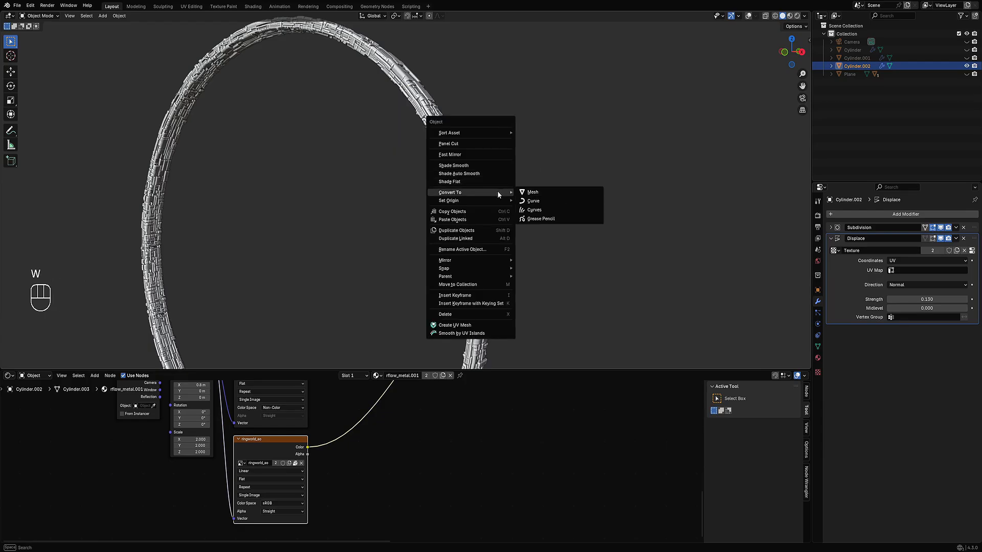
{"action": "left_click", "coordinate": [554, 192]}
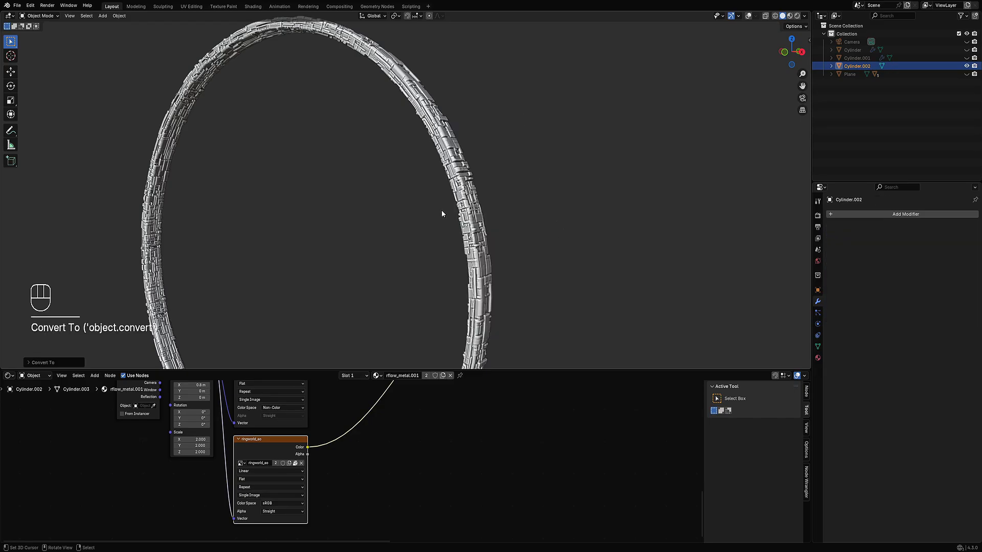
Turn on the viewport overlays and examine the converted ring's geometry in Edit Mode
{"action": "left_click", "coordinate": [465, 203]}
{"action": "scroll", "coordinate": [467, 197], "scroll_direction": "up", "scroll_amount": 4}
{"action": "key", "text": "Tab"}
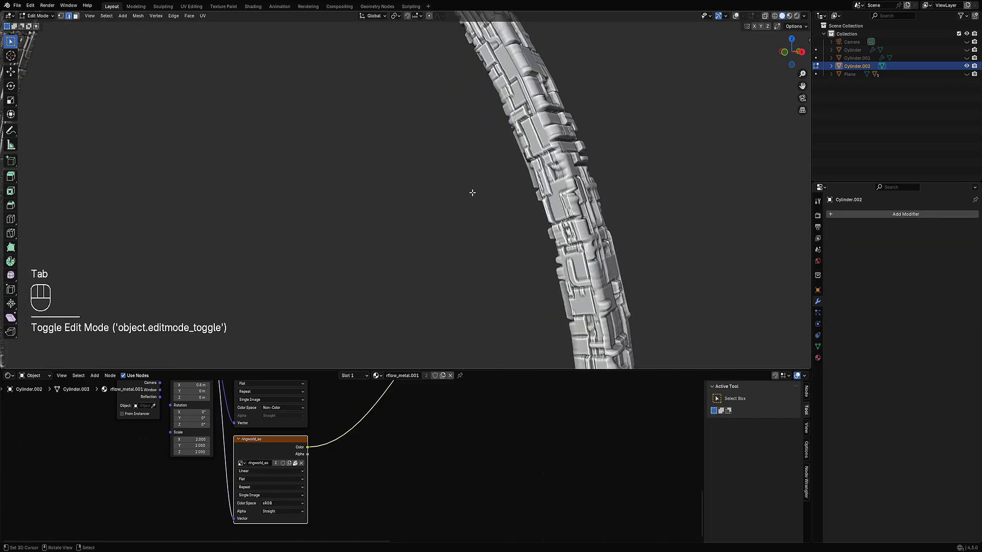
{"action": "key", "text": "shift+alt+z"}
{"action": "middle_click_drag", "start_coordinate": [472, 193], "coordinate": [573, 189]}
{"action": "key", "text": "Tab"}
{"action": "scroll", "coordinate": [546, 202], "scroll_direction": "down", "scroll_amount": 5}
{"action": "middle_click_drag", "start_coordinate": [533, 273], "coordinate": [518, 181], "text": "shift"}
{"action": "scroll", "coordinate": [517, 181], "scroll_direction": "up", "scroll_amount": 3}
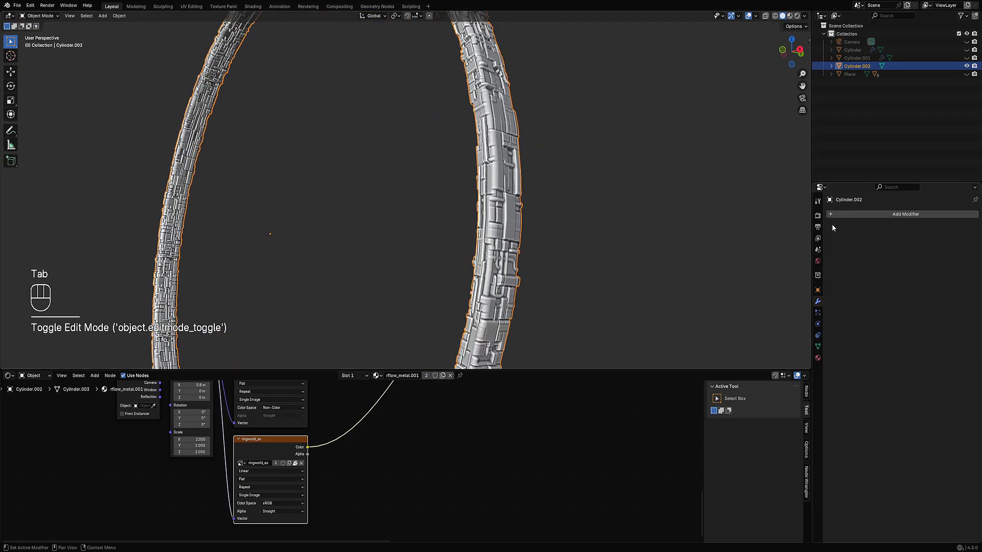
Add a Decimate modifier to the converted ring and show the ring in wireframe
{"action": "left_click", "coordinate": [850, 214]}
{"action": "mouse_move", "coordinate": [851, 218]}
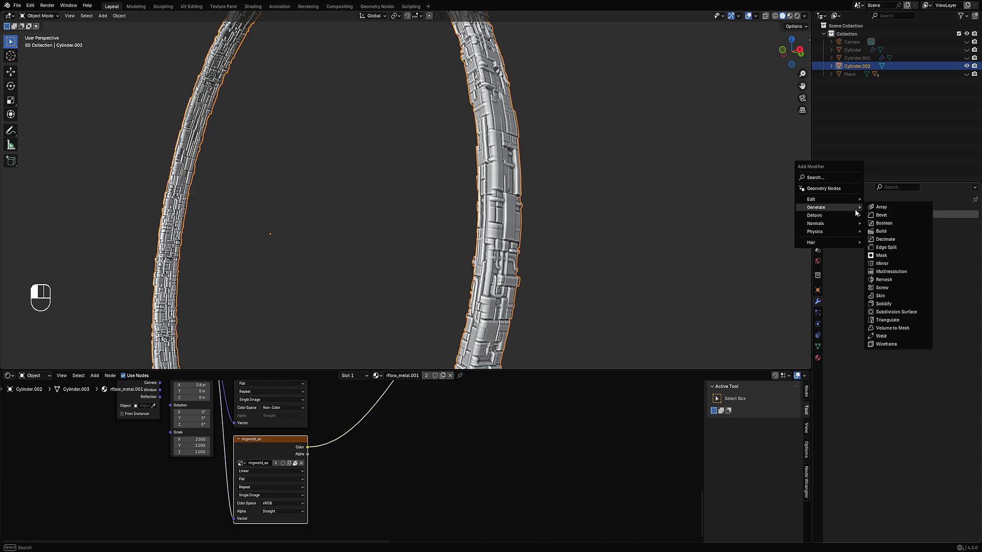
{"action": "left_click", "coordinate": [885, 239]}
{"action": "middle_click_drag", "start_coordinate": [619, 254], "coordinate": [609, 235]}
{"action": "key", "text": "shift+z"}
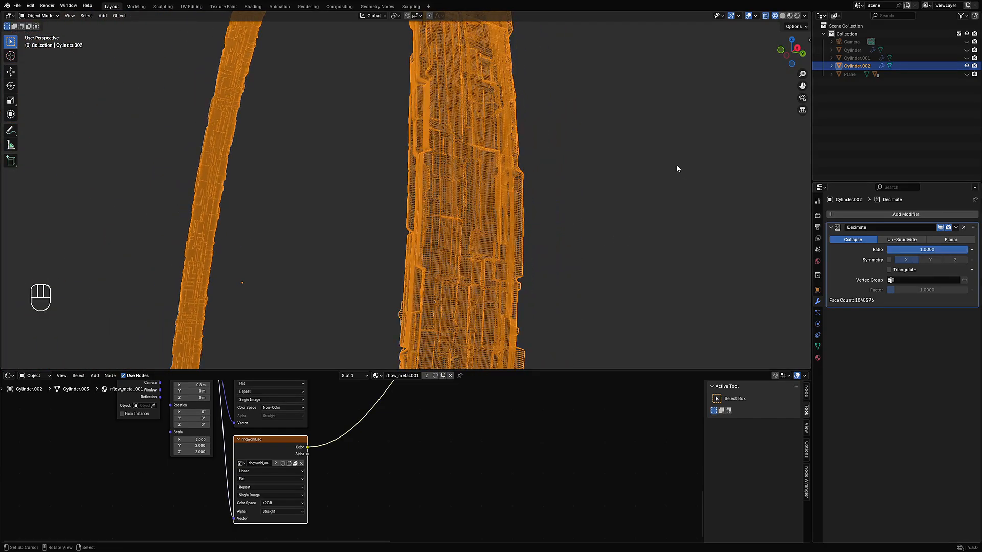
Set the converted ring's Decimate ratio to 0.1 and inspect its mesh in wireframe and solid shading
{"action": "key", "text": "shift+z"}
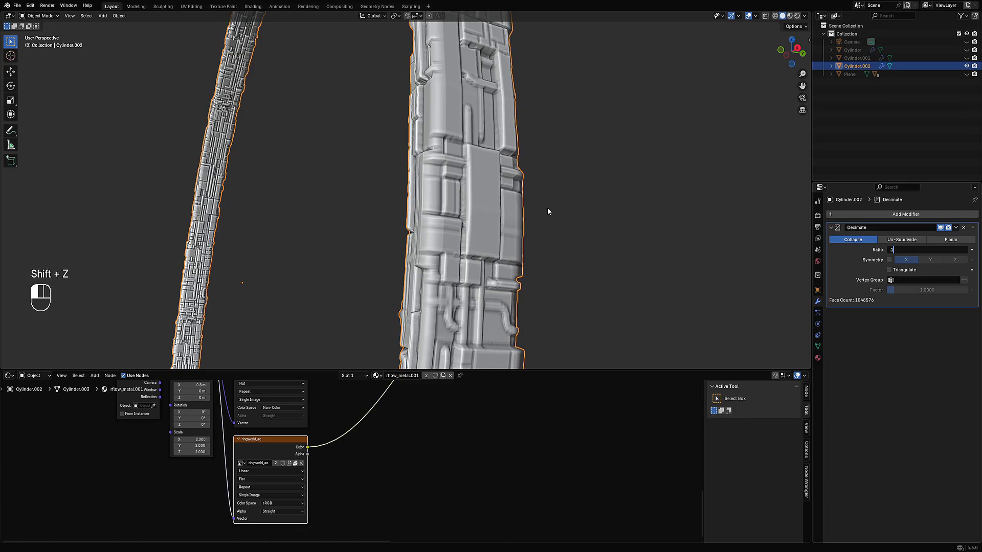
{"action": "key", "text": "Return"}
{"action": "scroll", "coordinate": [547, 210], "scroll_direction": "down", "scroll_amount": 2}
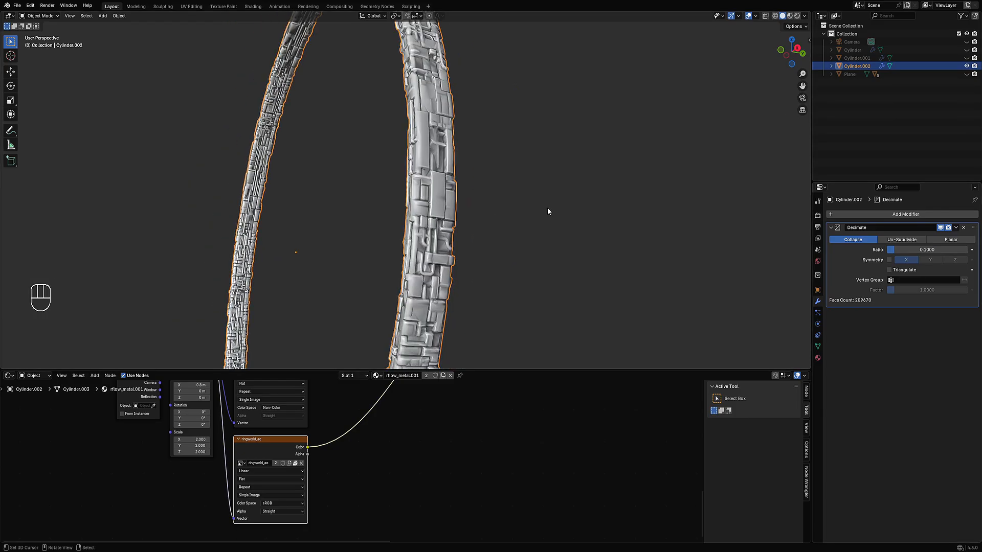
{"action": "key", "text": "shift+z"}
{"action": "key", "text": "shift+z"}
{"action": "key", "text": "shift+z"}
{"action": "scroll", "coordinate": [548, 207], "scroll_direction": "up", "scroll_amount": 3}
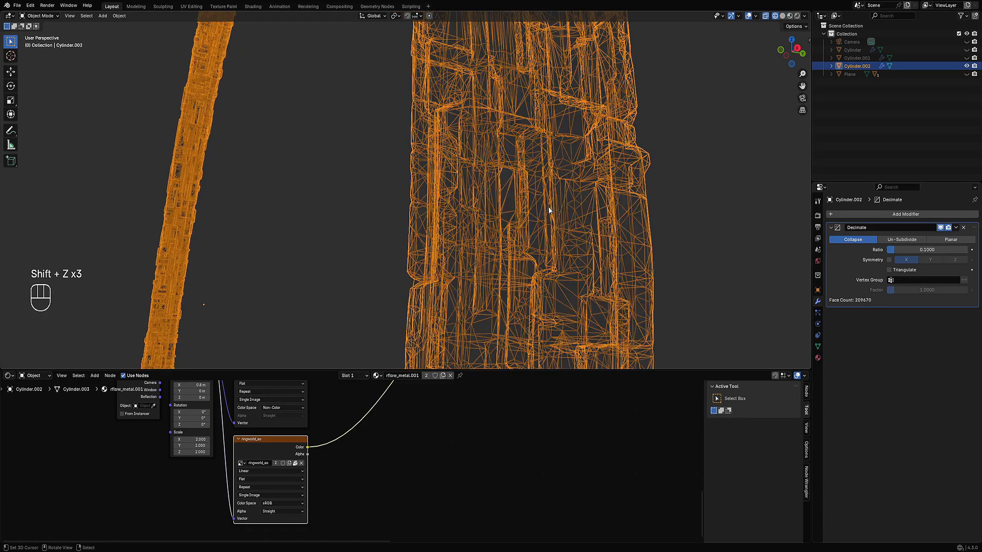
{"action": "scroll", "coordinate": [548, 209], "scroll_direction": "down", "scroll_amount": 4}
{"action": "middle_click_drag", "start_coordinate": [548, 210], "coordinate": [522, 217]}
{"action": "key", "text": "shift+z"}
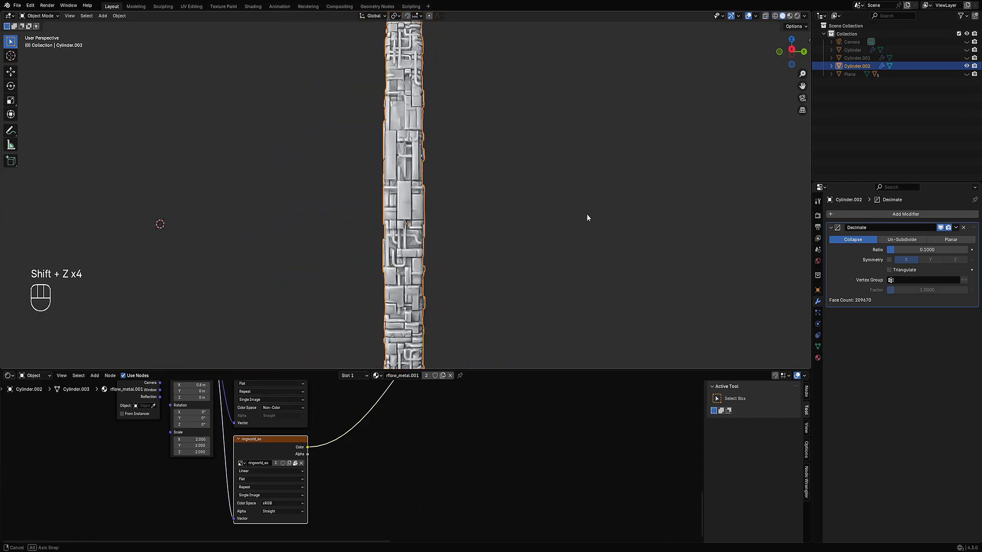
Examine the decimated ring from several angles in rendered shading with the viewport overlays hidden
{"action": "mouse_move", "coordinate": [587, 217]}
{"action": "middle_mouse_down"}
{"action": "mouse_move", "coordinate": [456, 233]}
{"action": "mouse_move", "coordinate": [439, 259]}
{"action": "mouse_move", "coordinate": [381, 204]}
{"action": "mouse_move", "coordinate": [431, 206]}
{"action": "mouse_move", "coordinate": [530, 184]}
{"action": "middle_mouse_up"}
{"action": "key", "text": "z"}
{"action": "left_click", "coordinate": [529, 137]}
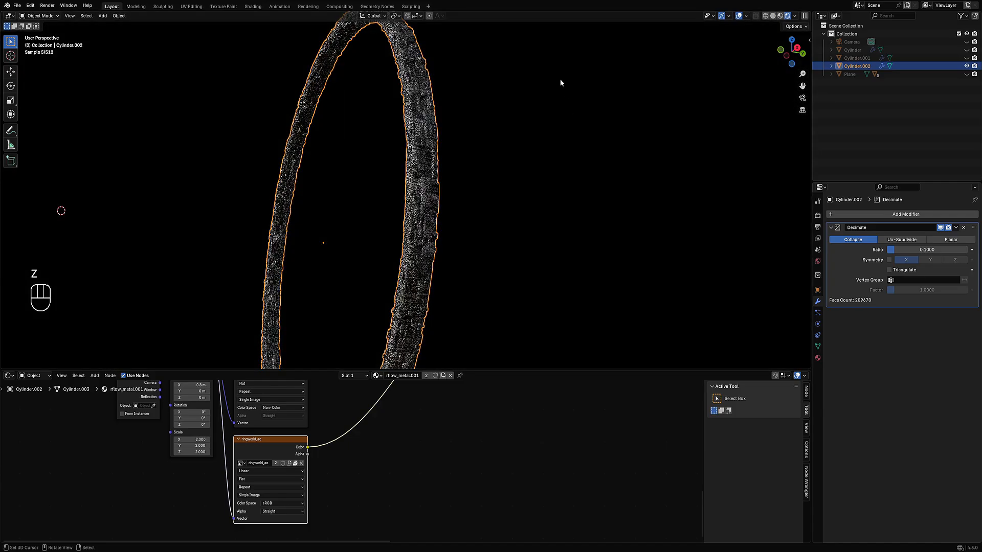
{"action": "key", "text": "shift+alt+z"}
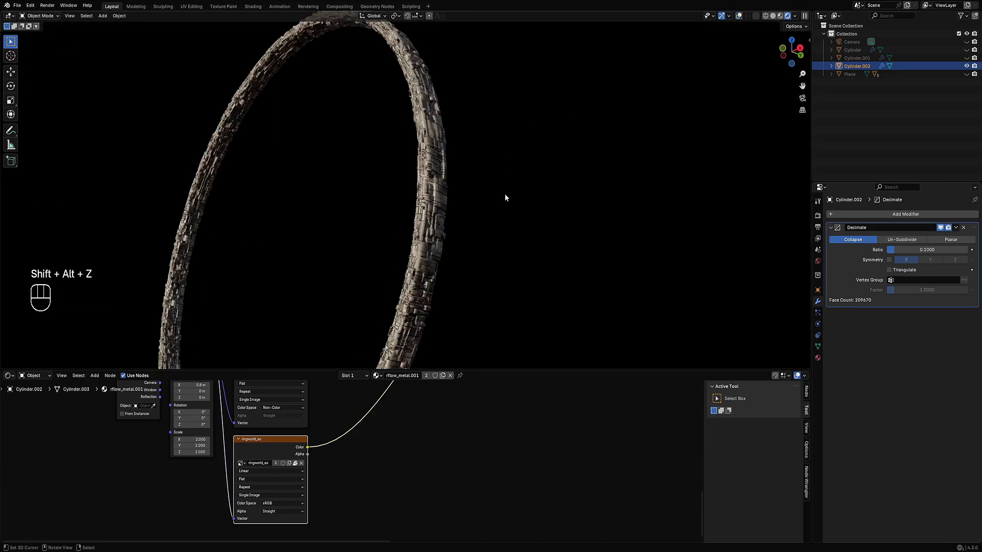
{"action": "middle_click_drag", "start_coordinate": [504, 198], "coordinate": [545, 149]}
{"action": "scroll", "coordinate": [545, 154], "scroll_direction": "down", "scroll_amount": 4}
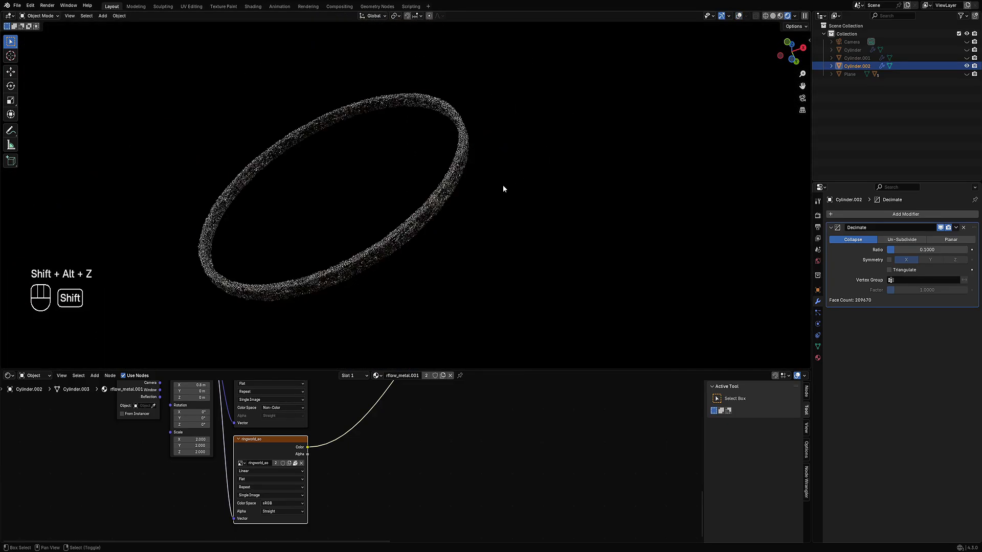
{"action": "middle_click_drag", "start_coordinate": [502, 185], "coordinate": [523, 168], "text": "shift"}
{"action": "scroll", "coordinate": [524, 168], "scroll_direction": "up", "scroll_amount": 2}
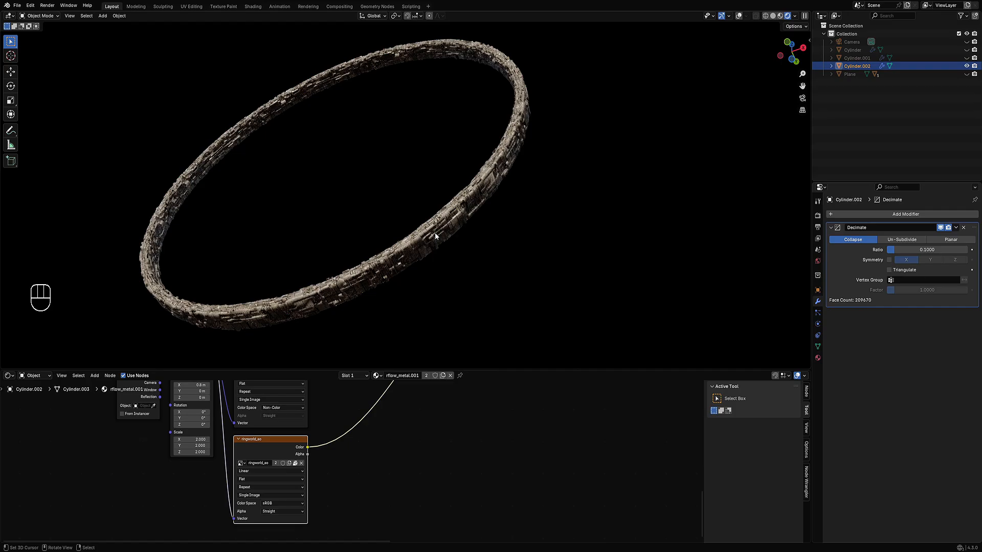
{"action": "scroll", "coordinate": [435, 232], "scroll_direction": "down", "scroll_amount": 3}
{"action": "middle_click_drag", "start_coordinate": [435, 232], "coordinate": [513, 274]}
{"action": "key", "text": "shift+alt+z"}
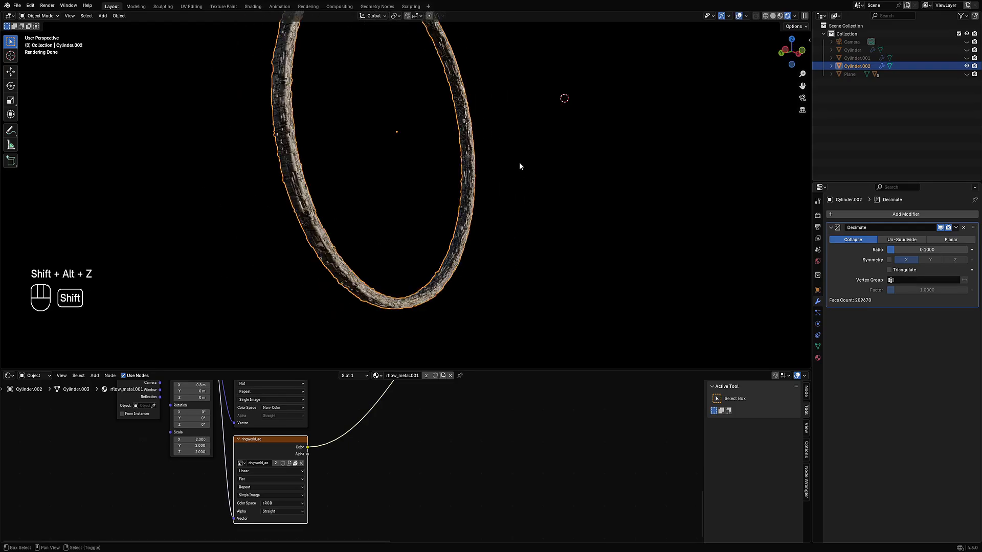
{"action": "middle_click_drag", "start_coordinate": [520, 166], "coordinate": [533, 259]}
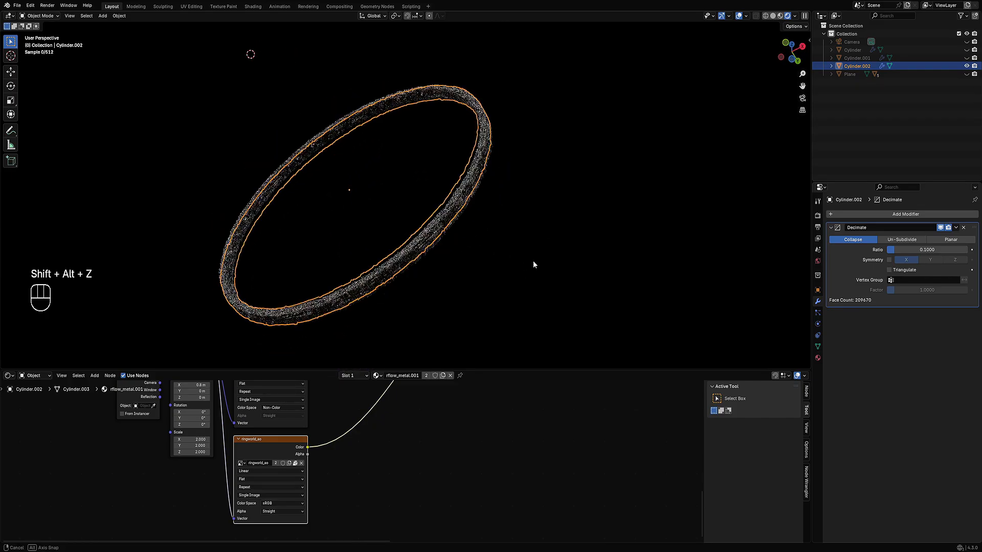
{"action": "key", "text": "shift+alt+z"}
{"action": "scroll", "coordinate": [533, 260], "scroll_direction": "up", "scroll_amount": 3}
{"action": "right_click", "coordinate": [492, 235]}
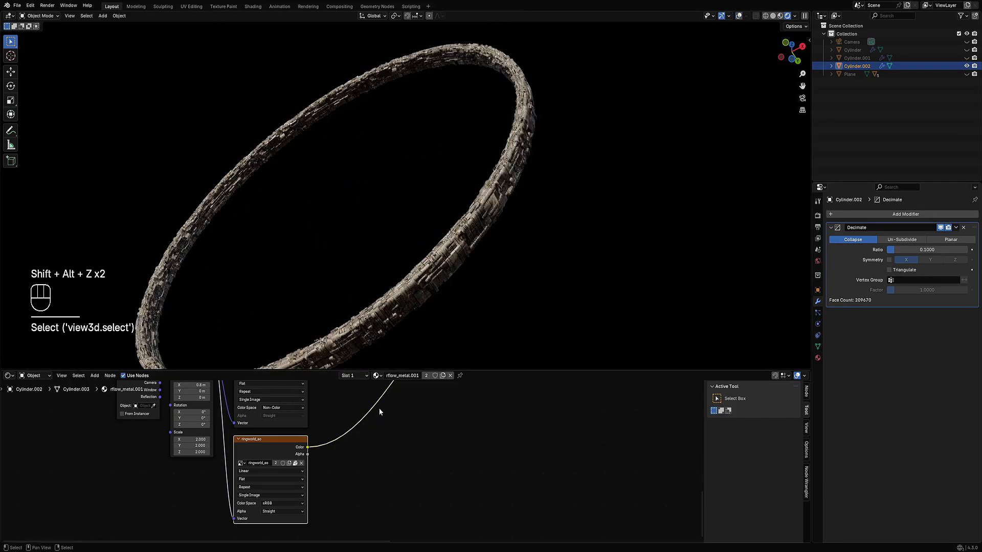
Duplicate the Multiply node that combines the displacement and AO textures, and insert the copy directly after it
{"action": "scroll", "coordinate": [379, 412], "scroll_direction": "down", "scroll_amount": 4}
{"action": "middle_click_drag", "start_coordinate": [332, 410], "coordinate": [327, 475]}
{"action": "middle_click_drag", "start_coordinate": [436, 436], "coordinate": [395, 490]}
{"action": "scroll", "coordinate": [395, 489], "scroll_direction": "up", "scroll_amount": 2}
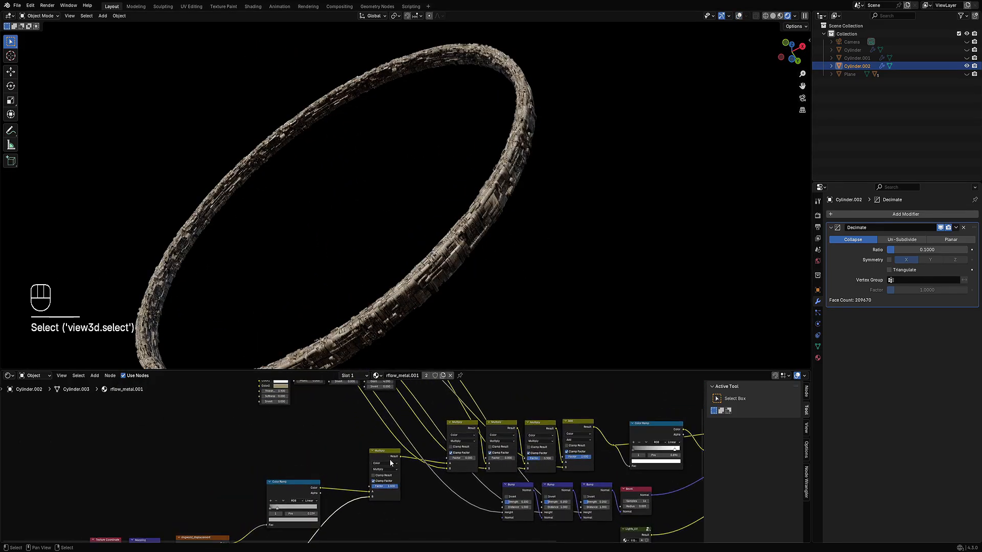
{"action": "left_click_drag", "start_coordinate": [392, 463], "coordinate": [361, 464]}
{"action": "key", "text": "shift+d"}
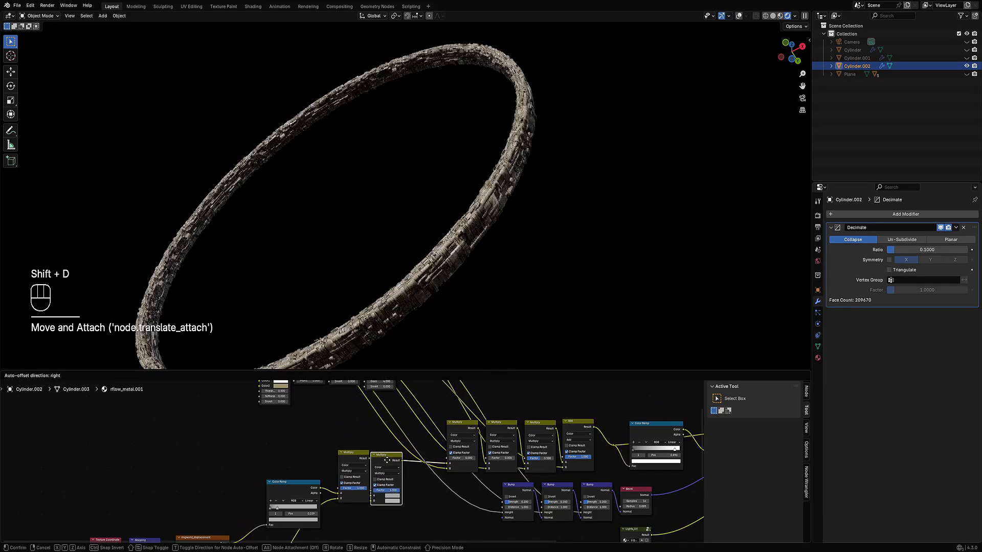
{"action": "left_click", "coordinate": [392, 462]}
Add an Ambient Occlusion node and connect its AO output to the duplicated Multiply node's B input
{"action": "scroll", "coordinate": [379, 460], "scroll_direction": "down", "scroll_amount": 1}
{"action": "key", "text": "shift+a"}
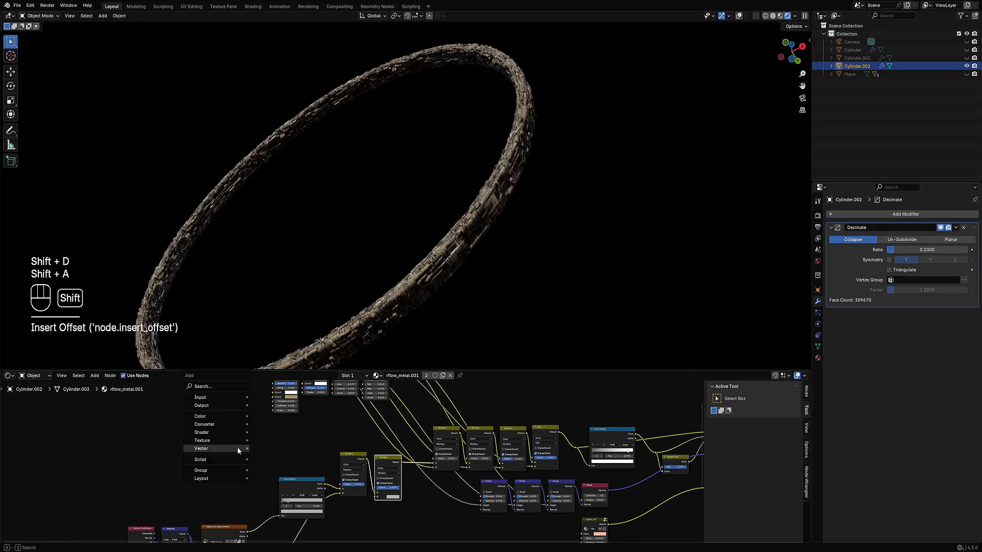
{"action": "mouse_move", "coordinate": [237, 447]}
{"action": "left_click", "coordinate": [302, 244]}
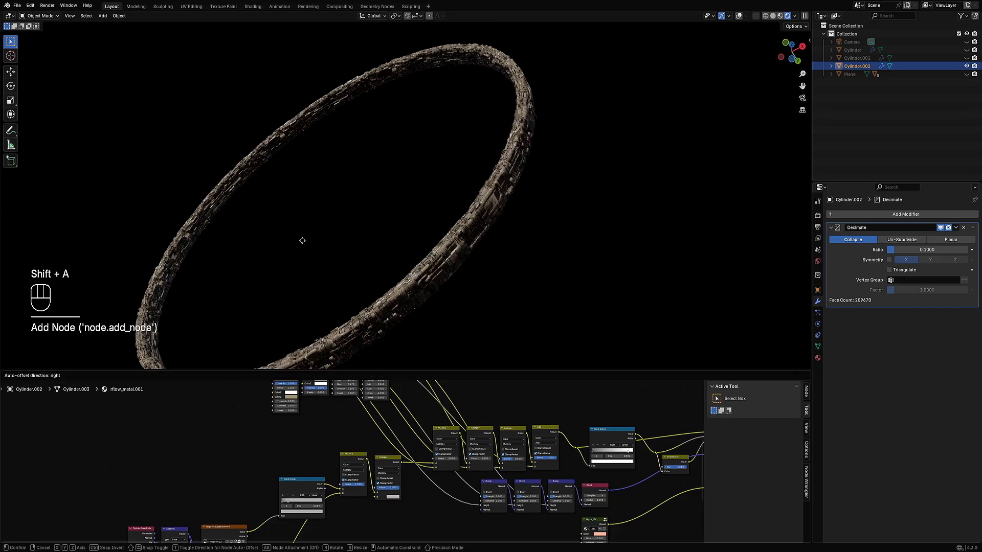
{"action": "left_click", "coordinate": [245, 444]}
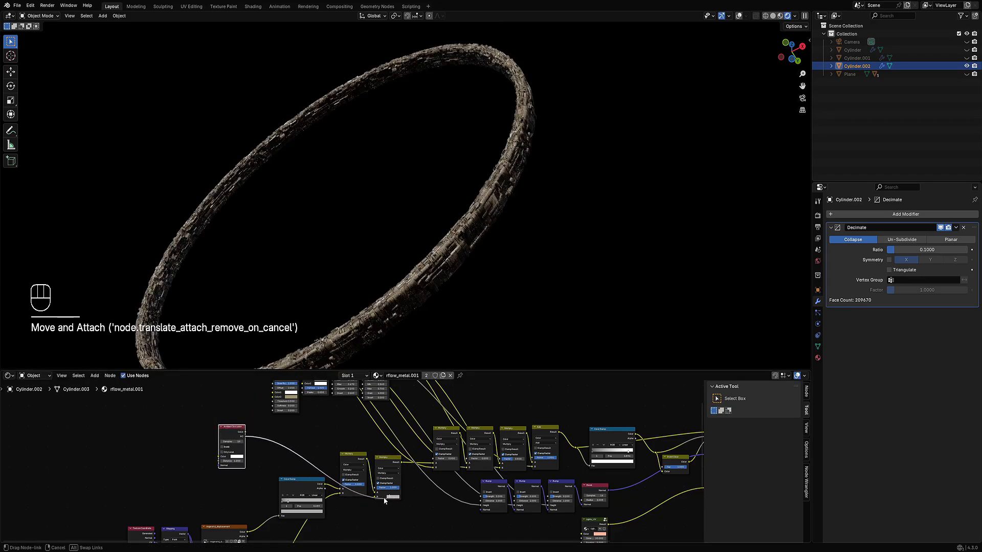
{"action": "left_click_drag", "start_coordinate": [377, 497], "coordinate": [376, 497]}
{"action": "middle_click_drag", "start_coordinate": [510, 250], "coordinate": [478, 263]}
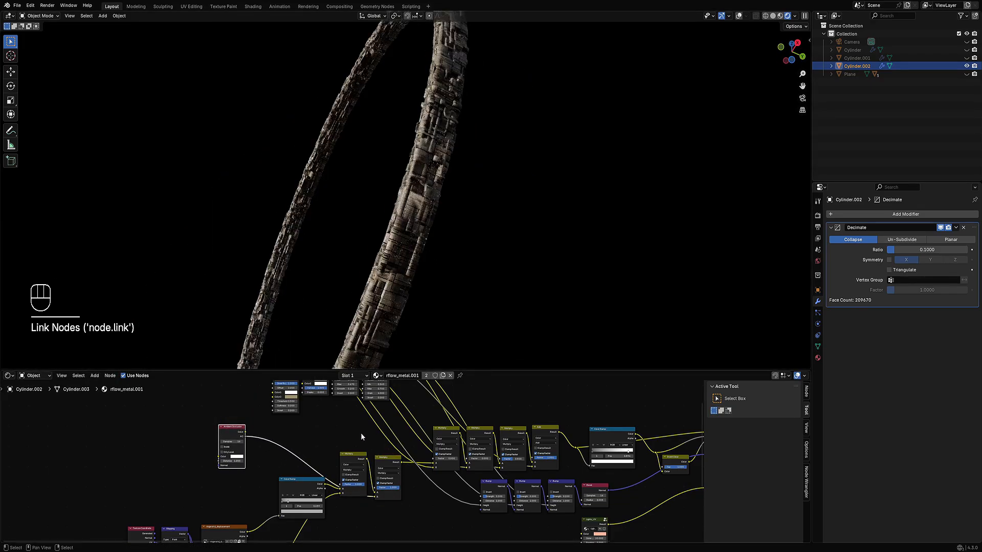
Set the Mapping node's X, Y and Z scale to 1 for the ring's displacement and AO textures
{"action": "middle_click_drag", "start_coordinate": [350, 441], "coordinate": [430, 520]}
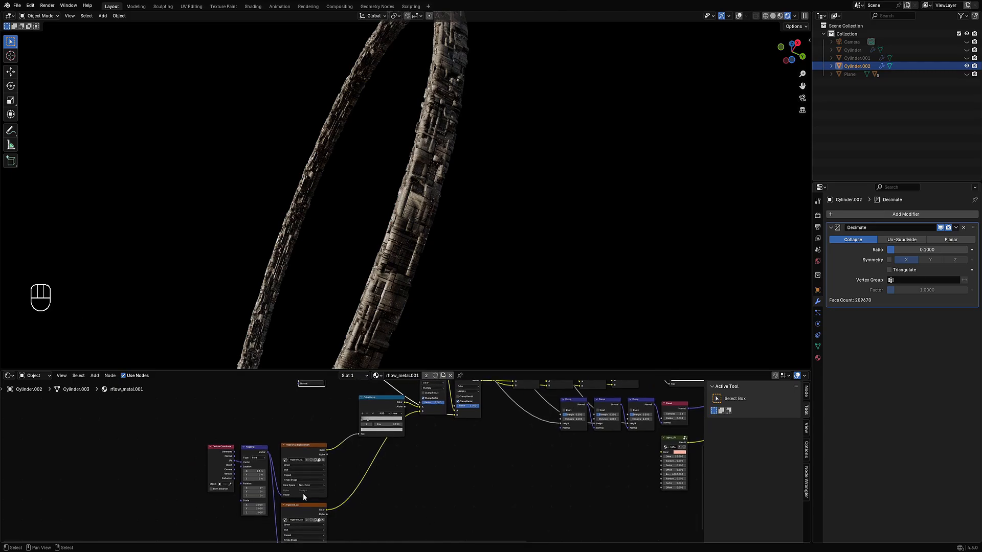
{"action": "scroll", "coordinate": [304, 497], "scroll_direction": "up", "scroll_amount": 3}
{"action": "middle_click_drag", "start_coordinate": [257, 501], "coordinate": [275, 472]}
{"action": "left_click_drag", "start_coordinate": [264, 478], "coordinate": [264, 488]}
{"action": "type", "text": "1"}
{"action": "key", "text": "Return"}
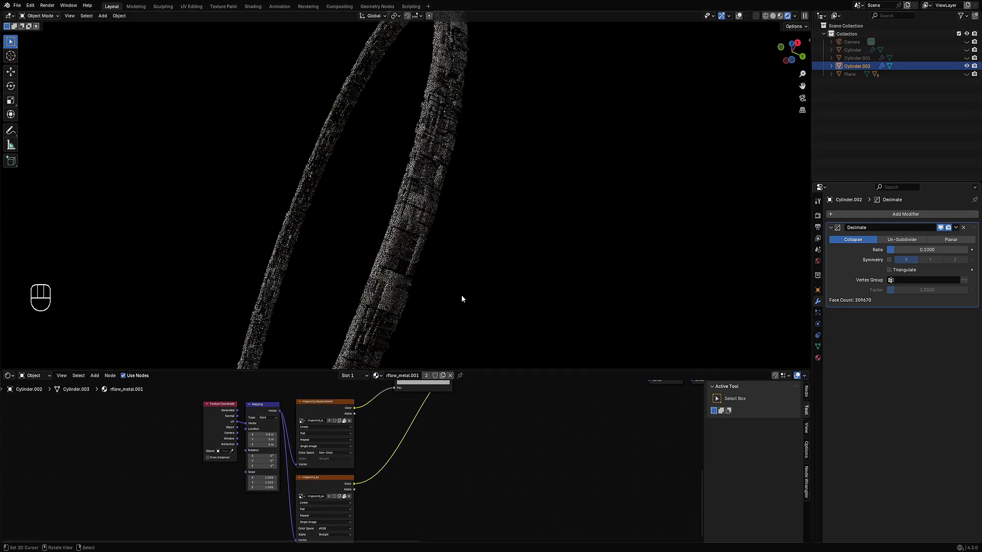
{"action": "middle_click_drag", "start_coordinate": [486, 454], "coordinate": [473, 543]}
{"action": "middle_click_drag", "start_coordinate": [410, 226], "coordinate": [432, 231]}
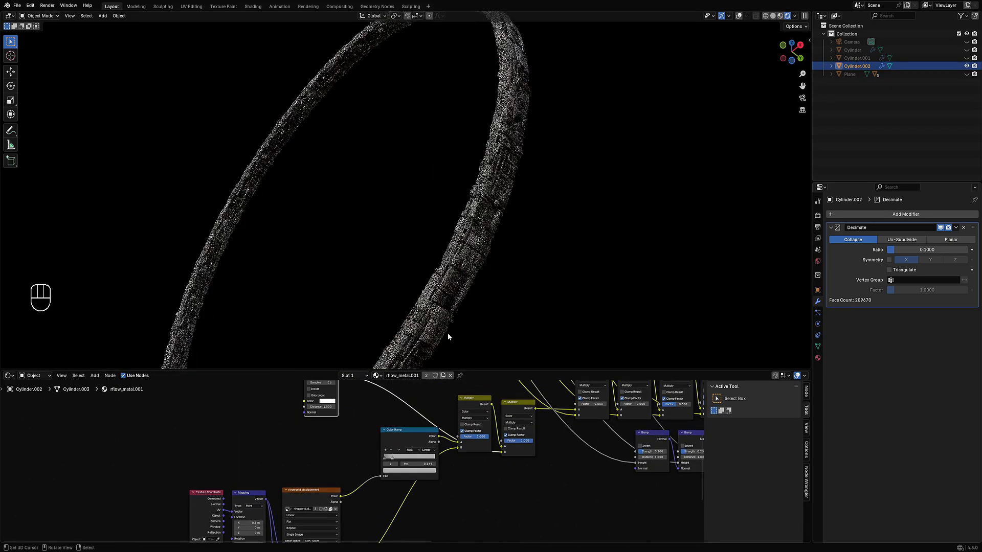
Insert a Color Ramp between the Ambient Occlusion node and the second Multiply node
{"action": "middle_click_drag", "start_coordinate": [374, 413], "coordinate": [363, 446]}
{"action": "key", "text": "F3"}
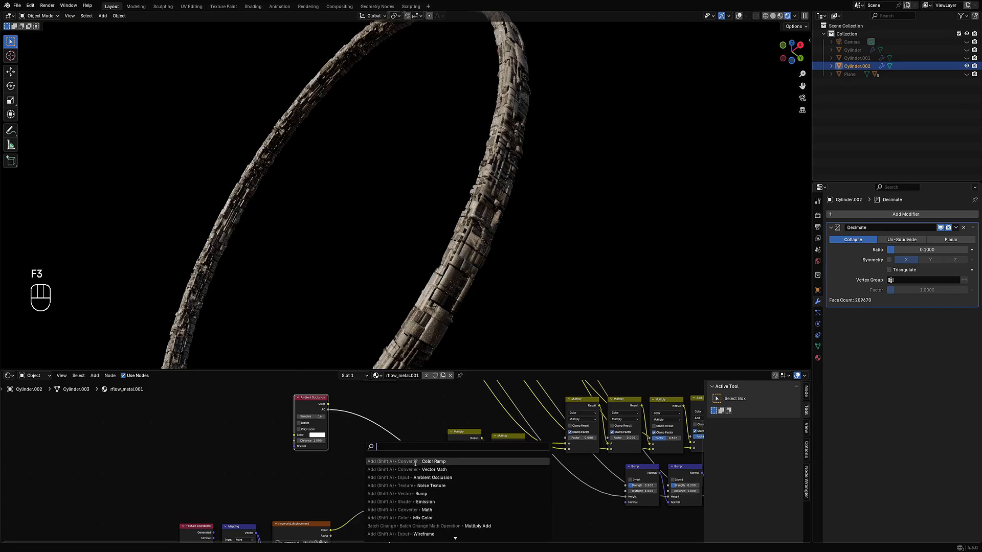
{"action": "left_click", "coordinate": [416, 461]}
{"action": "left_click", "coordinate": [357, 426]}
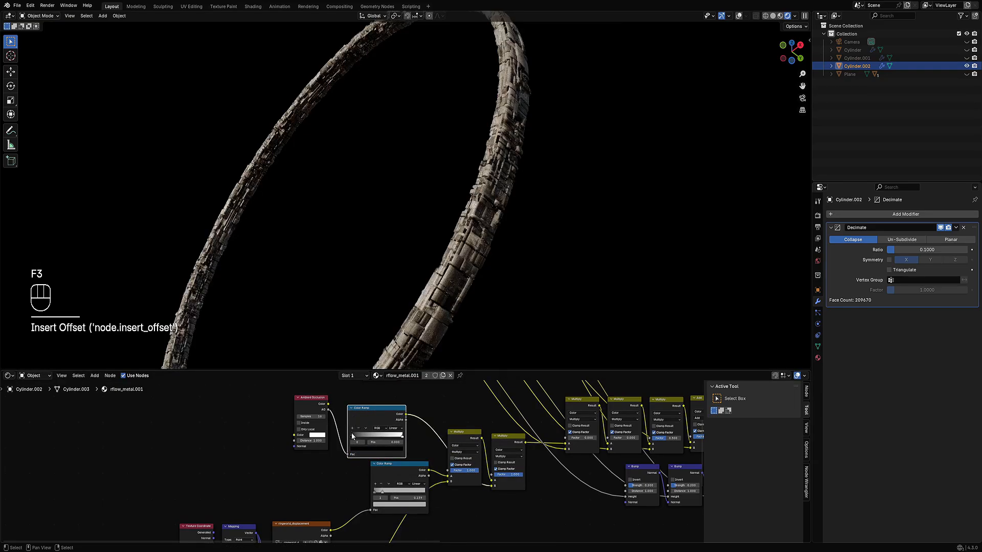
Move the new Color Ramp's black stop toward white while previewing its output, and reconnect the main shader to the Material Output
{"action": "left_click_drag", "start_coordinate": [352, 436], "coordinate": [382, 434]}
{"action": "left_click", "coordinate": [396, 415], "text": "ctrl+shift"}
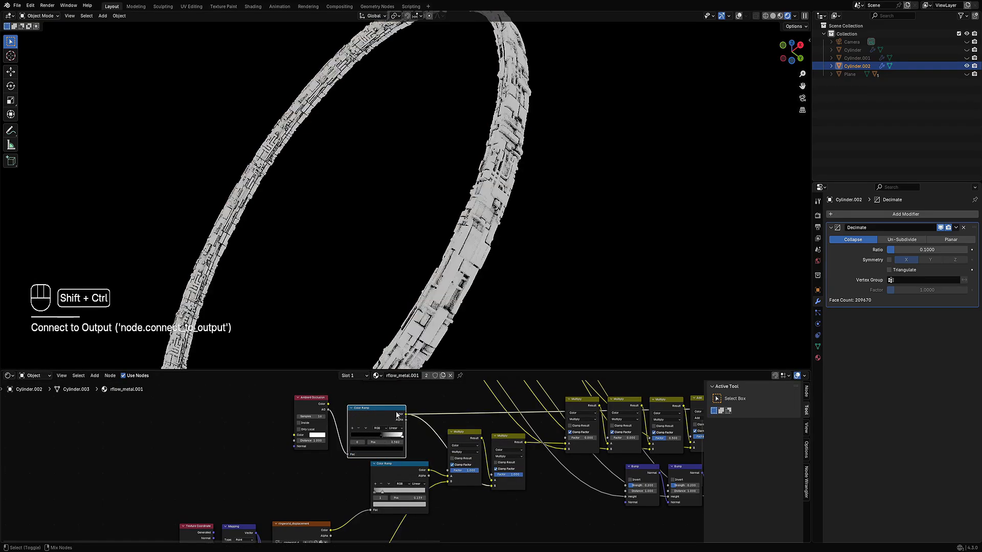
{"action": "left_click_drag", "start_coordinate": [385, 434], "coordinate": [391, 434]}
{"action": "scroll", "coordinate": [495, 454], "scroll_direction": "down", "scroll_amount": 7}
{"action": "middle_click_drag", "start_coordinate": [634, 463], "coordinate": [350, 460]}
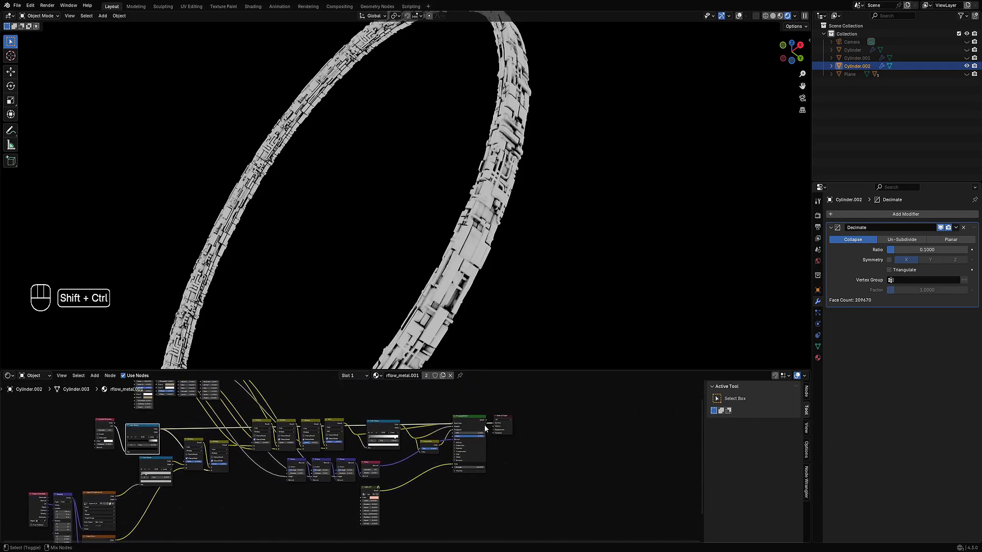
{"action": "left_click", "coordinate": [480, 423], "text": "ctrl+shift"}
Examine the decimated ring's surface up close and from afar in rendered and solid shading
{"action": "mouse_move", "coordinate": [460, 206]}
{"action": "middle_mouse_down"}
{"action": "mouse_move", "coordinate": [486, 204]}
{"action": "mouse_move", "coordinate": [441, 234]}
{"action": "mouse_move", "coordinate": [456, 216]}
{"action": "middle_mouse_up"}
{"action": "scroll", "coordinate": [486, 205], "scroll_direction": "down", "scroll_amount": 1}
{"action": "scroll", "coordinate": [459, 241], "scroll_direction": "down", "scroll_amount": 3}
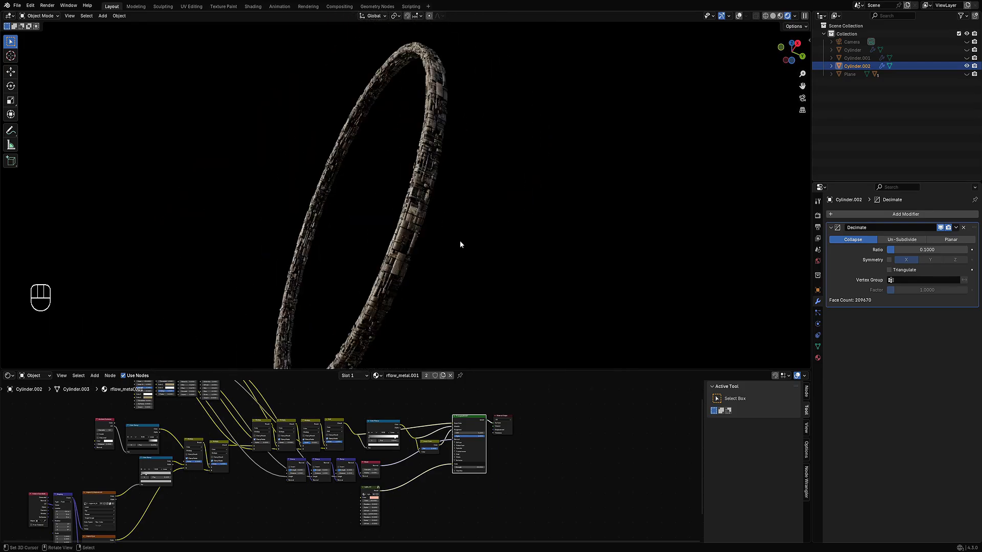
{"action": "scroll", "coordinate": [468, 231], "scroll_direction": "up", "scroll_amount": 5}
{"action": "key", "text": "z"}
{"action": "left_click", "coordinate": [528, 223]}
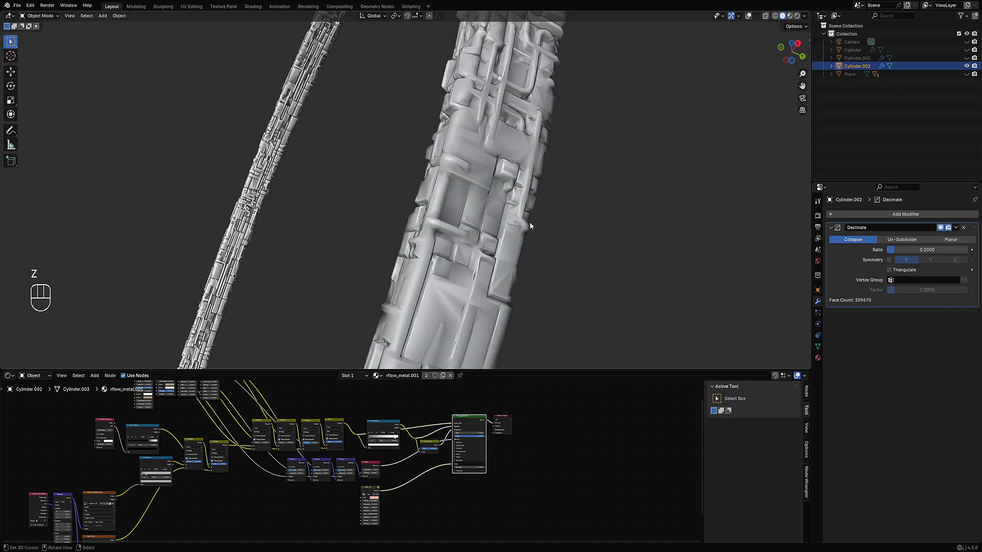
{"action": "scroll", "coordinate": [528, 223], "scroll_direction": "down", "scroll_amount": 5}
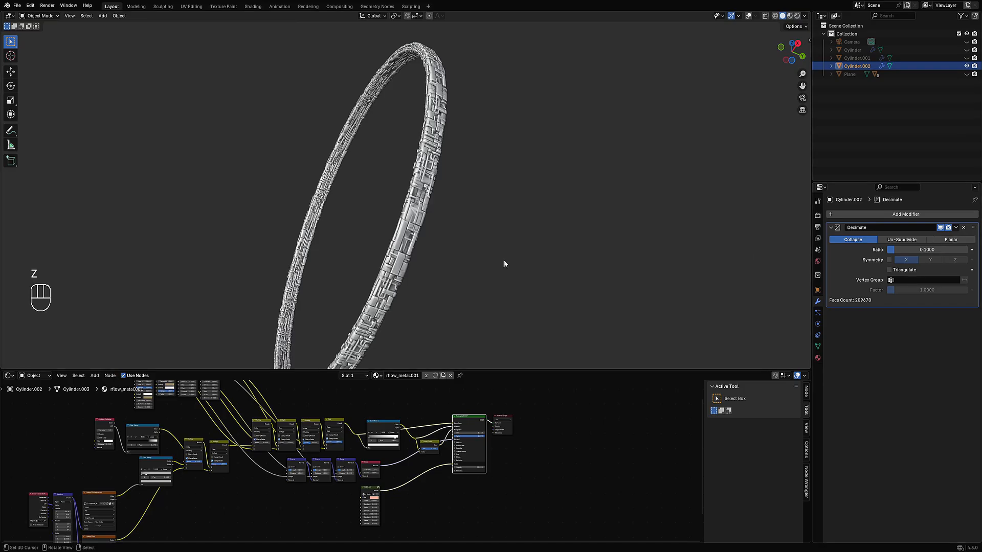
{"action": "middle_click_drag", "start_coordinate": [504, 262], "coordinate": [471, 271]}
Delete the decimated ring copy and unhide all the other objects in the scene
{"action": "key", "text": "shift+z"}
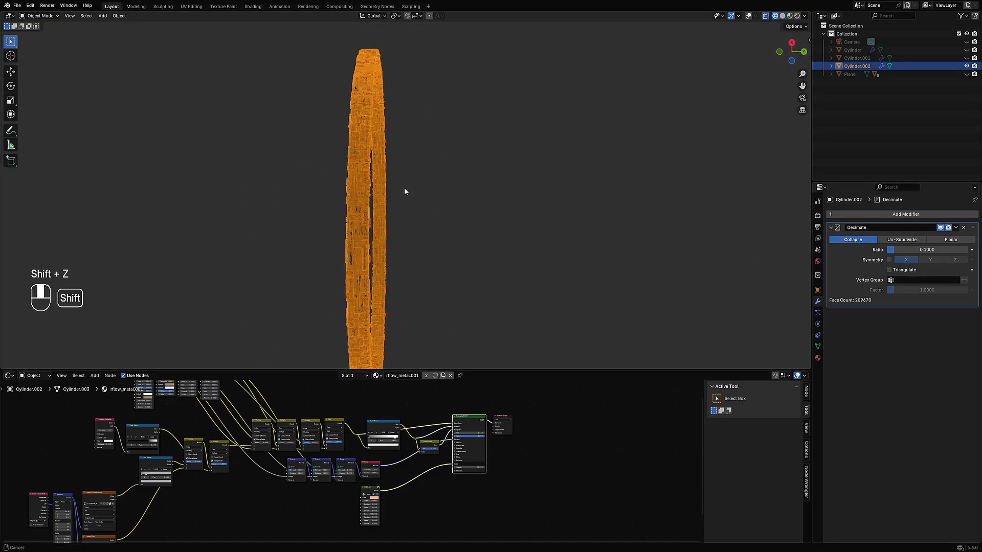
{"action": "middle_click_drag", "start_coordinate": [404, 191], "coordinate": [469, 219], "text": "shift"}
{"action": "key", "text": "x"}
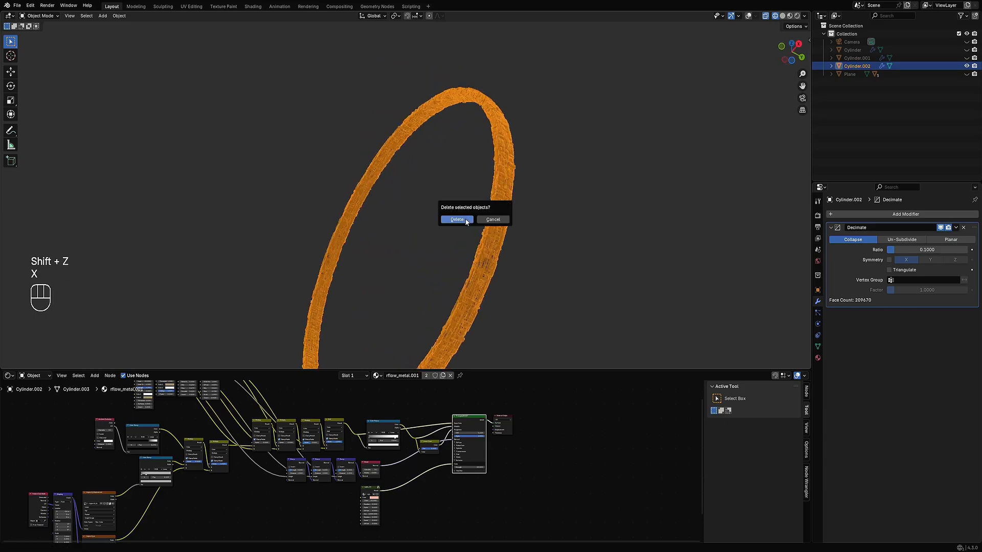
{"action": "left_click", "coordinate": [466, 220]}
{"action": "key", "text": "alt+h"}
{"action": "key", "text": "alt+a"}
Examine the displaced ring beside the smooth ring in solid shading and compare their modifier stacks
{"action": "left_click", "coordinate": [437, 198]}
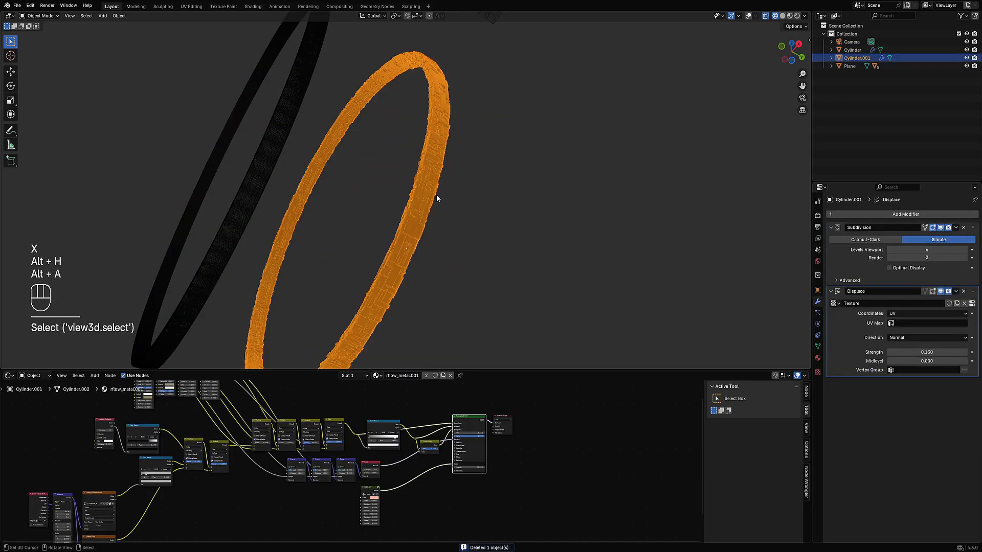
{"action": "key", "text": "z"}
{"action": "left_click", "coordinate": [498, 196]}
{"action": "scroll", "coordinate": [480, 175], "scroll_direction": "up", "scroll_amount": 5}
{"action": "scroll", "coordinate": [452, 161], "scroll_direction": "down", "scroll_amount": 6}
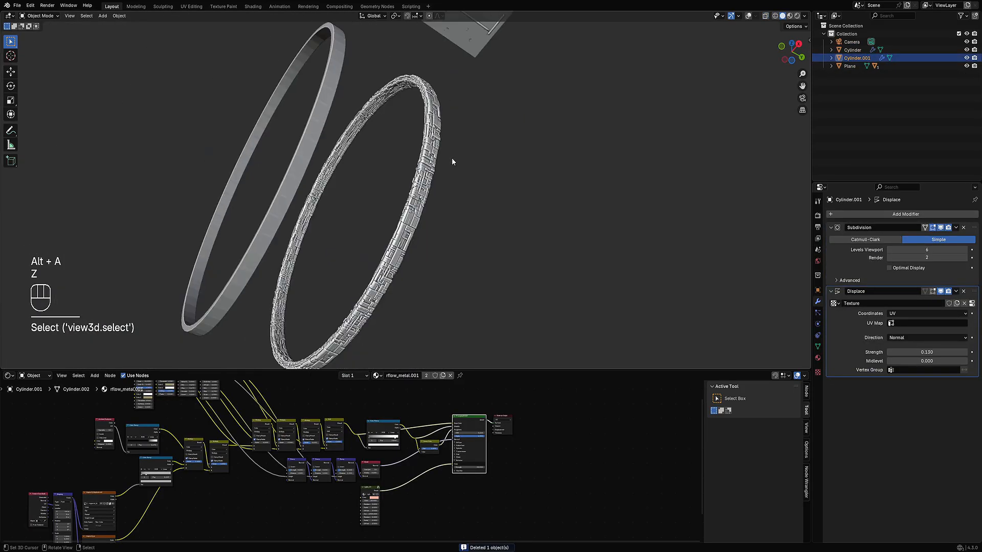
{"action": "middle_click_drag", "start_coordinate": [443, 163], "coordinate": [402, 164]}
{"action": "left_click", "coordinate": [504, 181]}
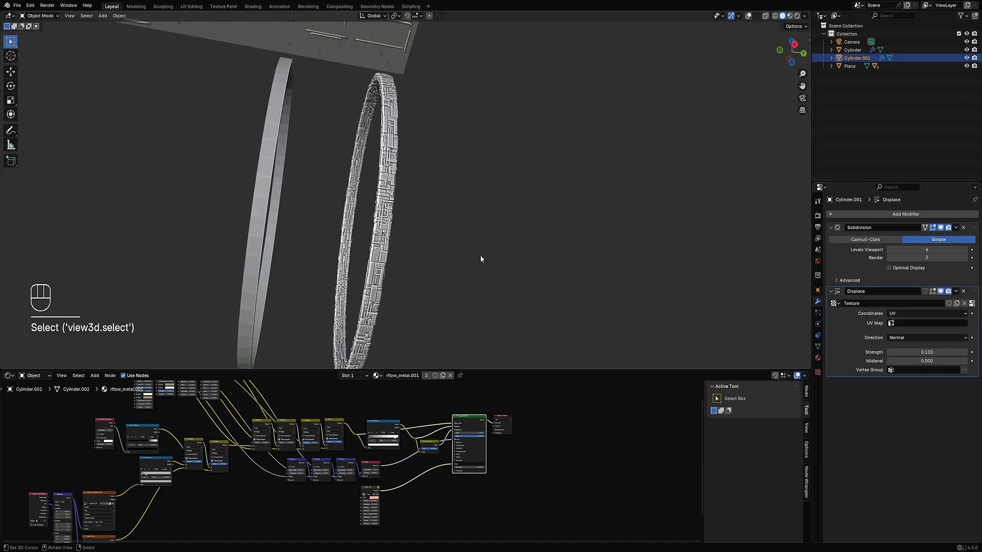
{"action": "middle_click_drag", "start_coordinate": [307, 232], "coordinate": [325, 236]}
{"action": "middle_click_drag", "start_coordinate": [367, 221], "coordinate": [406, 154], "text": "shift"}
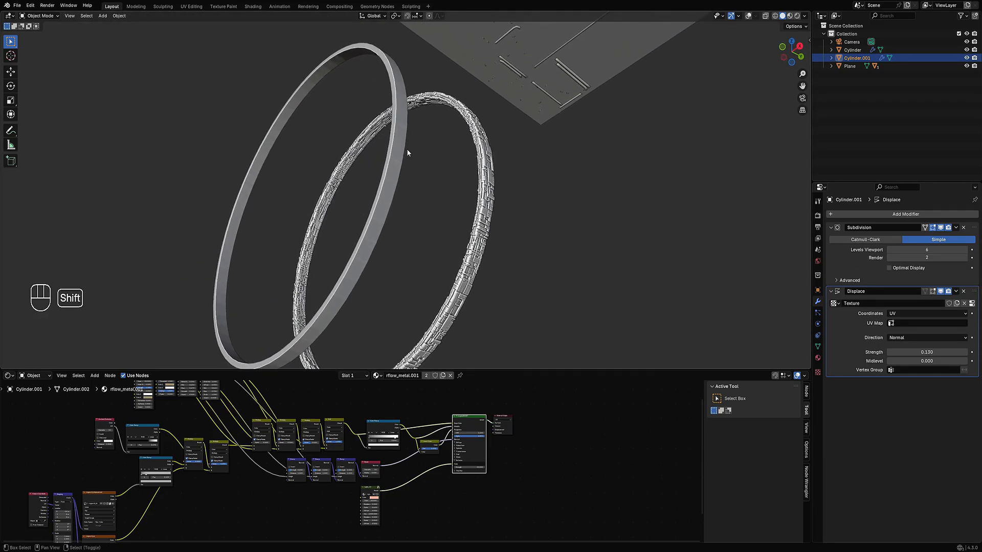
{"action": "left_click", "coordinate": [383, 60]}
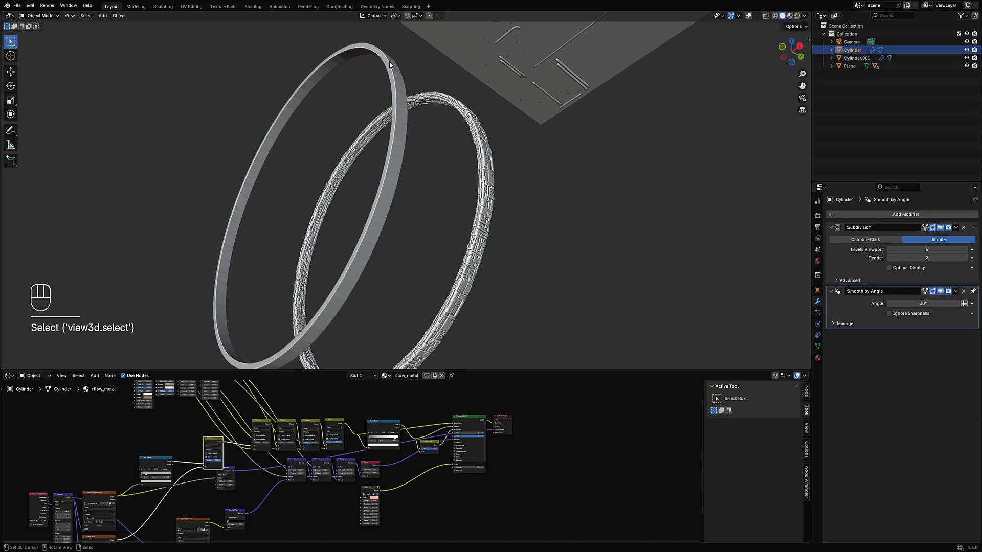
{"action": "left_click", "coordinate": [482, 143]}
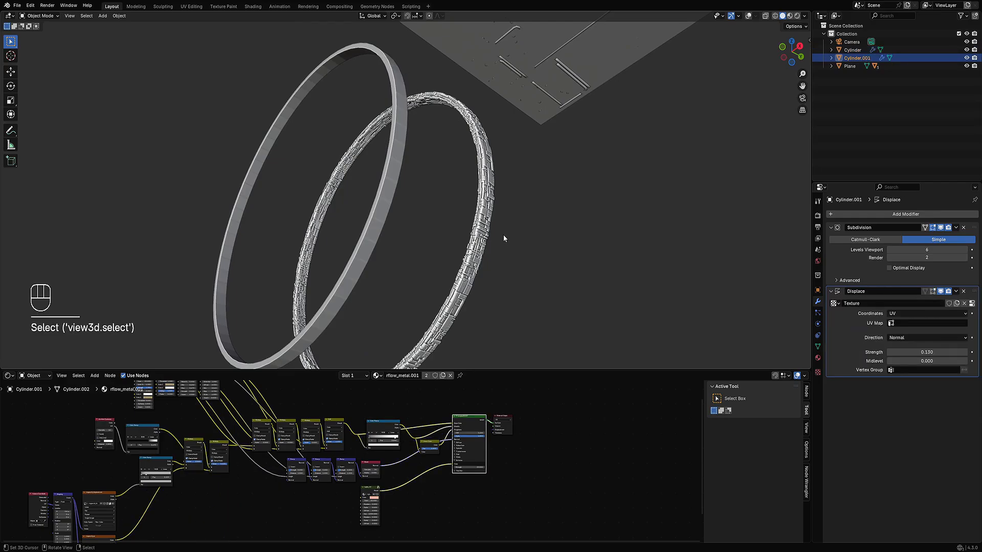
Hide the displaced ring and unhide it again
{"action": "key", "text": "h"}
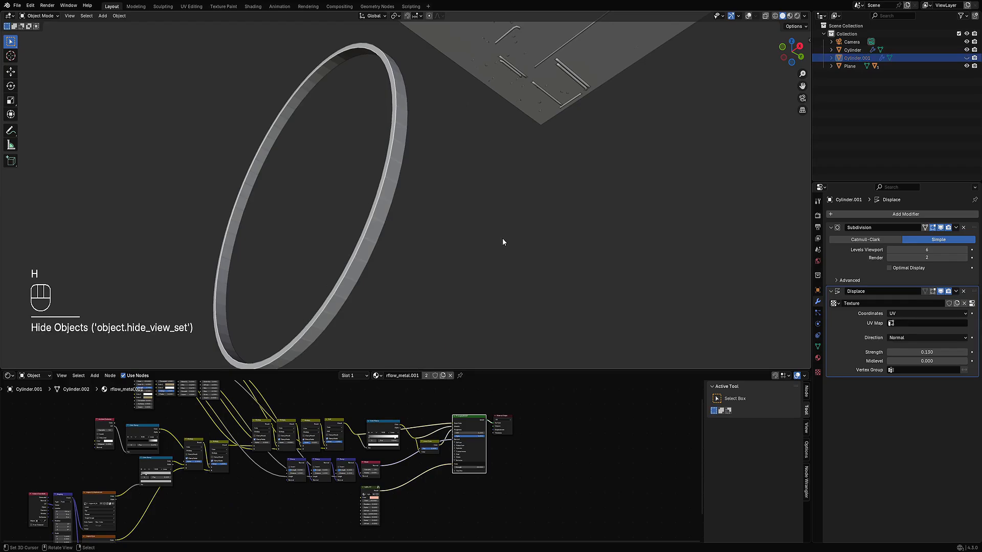
{"action": "key", "text": "alt"}
{"action": "key", "text": "alt+h"}
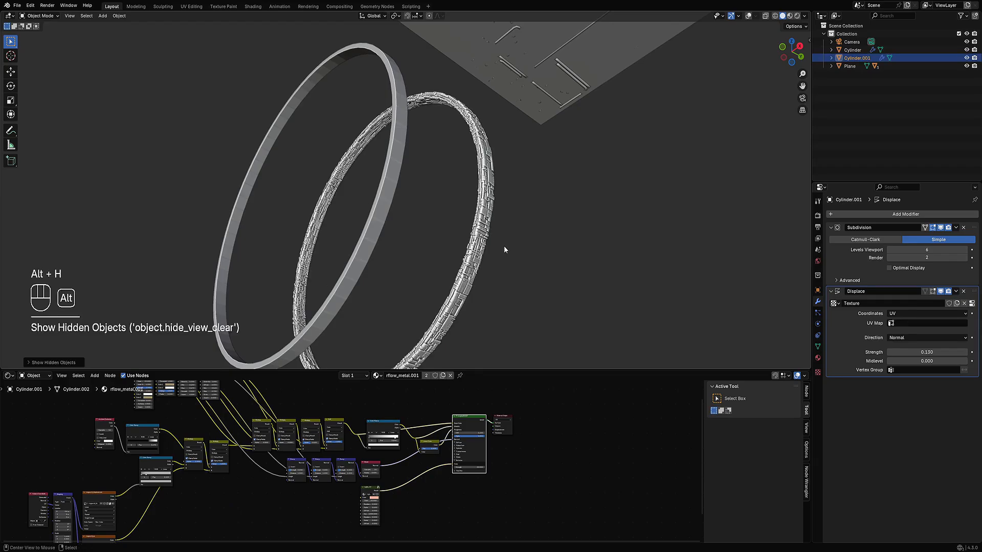
Select the textured plane beside the rings and move it, working in wireframe from the top view
{"action": "key", "text": "alt+a"}
{"action": "middle_click_drag", "start_coordinate": [488, 258], "coordinate": [514, 225]}
{"action": "left_click_drag", "start_coordinate": [494, 145], "coordinate": [589, 256]}
{"action": "middle_click_drag", "start_coordinate": [593, 214], "coordinate": [541, 242]}
{"action": "key", "text": "shift+z"}
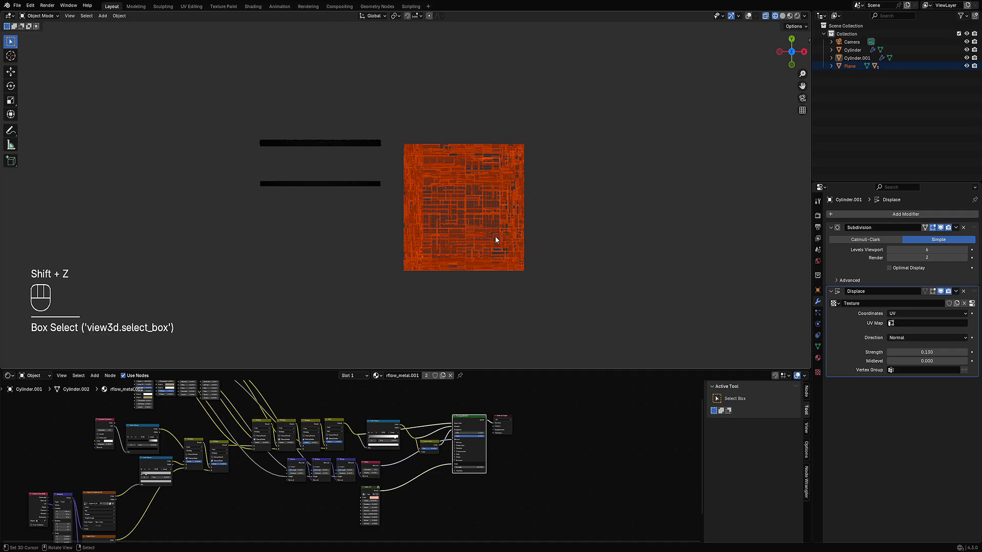
{"action": "key", "text": "g"}
{"action": "left_click", "coordinate": [434, 261]}
{"action": "mouse_move", "coordinate": [434, 261]}
{"action": "middle_mouse_down"}
{"action": "mouse_move", "coordinate": [394, 157]}
{"action": "mouse_move", "coordinate": [431, 185]}
{"action": "mouse_move", "coordinate": [471, 197]}
{"action": "mouse_move", "coordinate": [500, 153]}
{"action": "middle_mouse_up"}
Hide the plane, return to solid shading, and save the file
{"action": "key", "text": "h"}
{"action": "key", "text": "z"}
{"action": "left_click", "coordinate": [495, 207]}
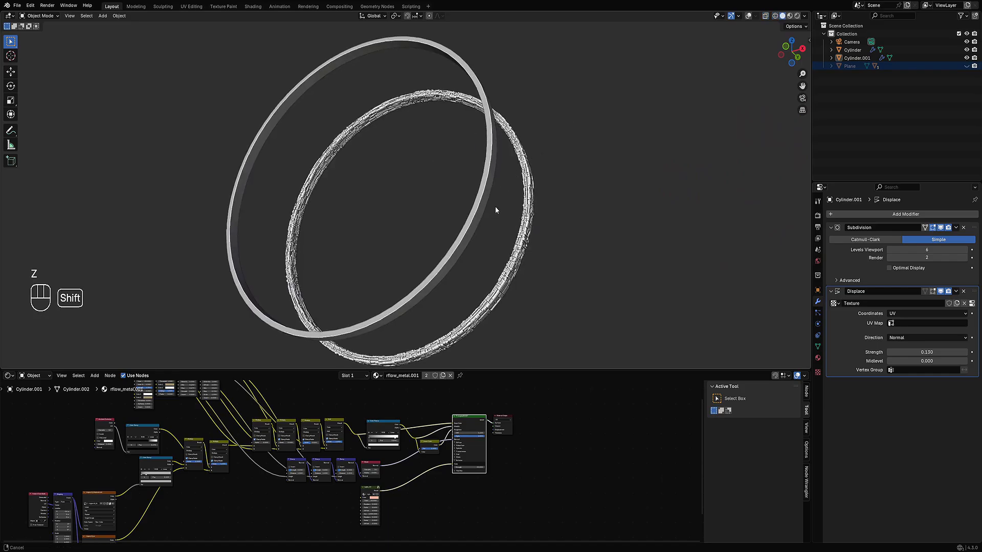
{"action": "middle_click_drag", "start_coordinate": [495, 206], "coordinate": [499, 180], "text": "shift"}
{"action": "key", "text": "ctrl+s"}
Select the smooth and displaced rings in turn and examine both close up in solid shading
{"action": "right_click", "coordinate": [464, 54]}
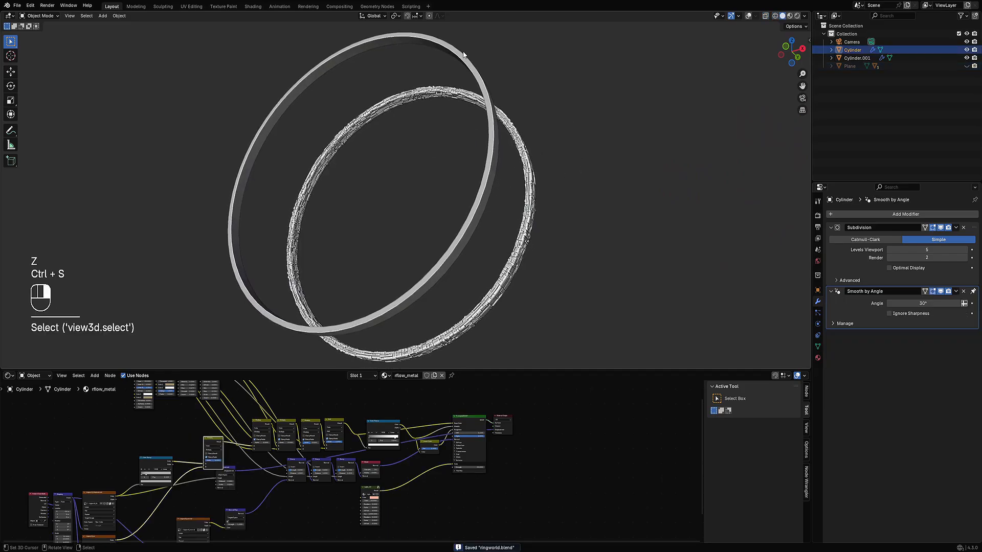
{"action": "right_click", "coordinate": [523, 153]}
{"action": "right_click", "coordinate": [477, 78]}
{"action": "middle_click_drag", "start_coordinate": [546, 179], "coordinate": [535, 164]}
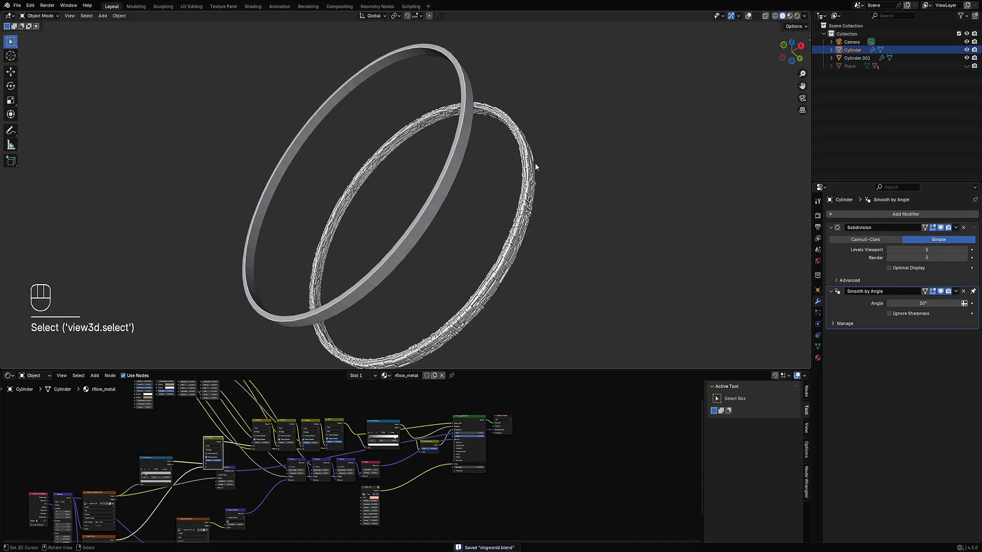
{"action": "scroll", "coordinate": [465, 167], "scroll_direction": "up", "scroll_amount": 4}
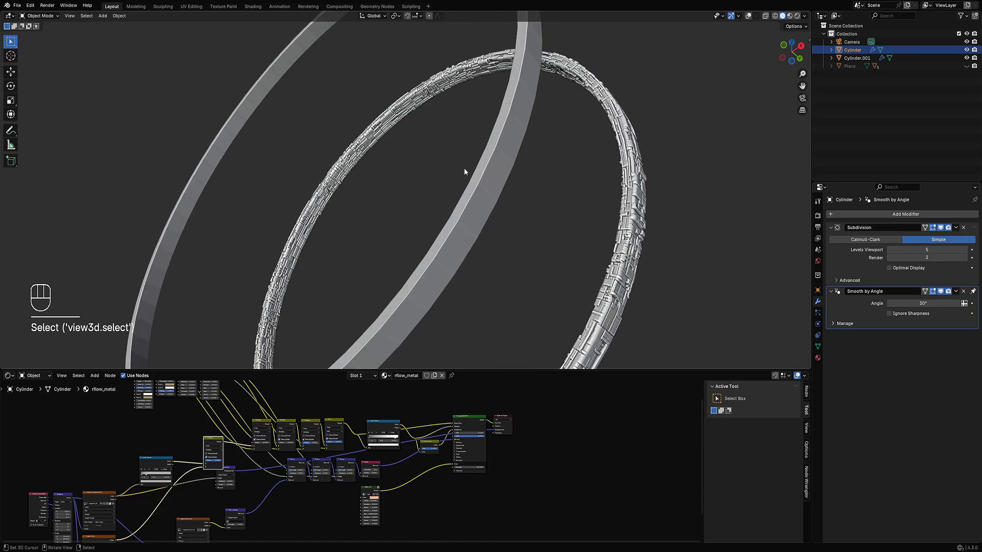
{"action": "scroll", "coordinate": [465, 168], "scroll_direction": "down", "scroll_amount": 4}
Hide the displaced ring and display the smooth base ring in rendered shading with it selected
{"action": "key", "text": "z"}
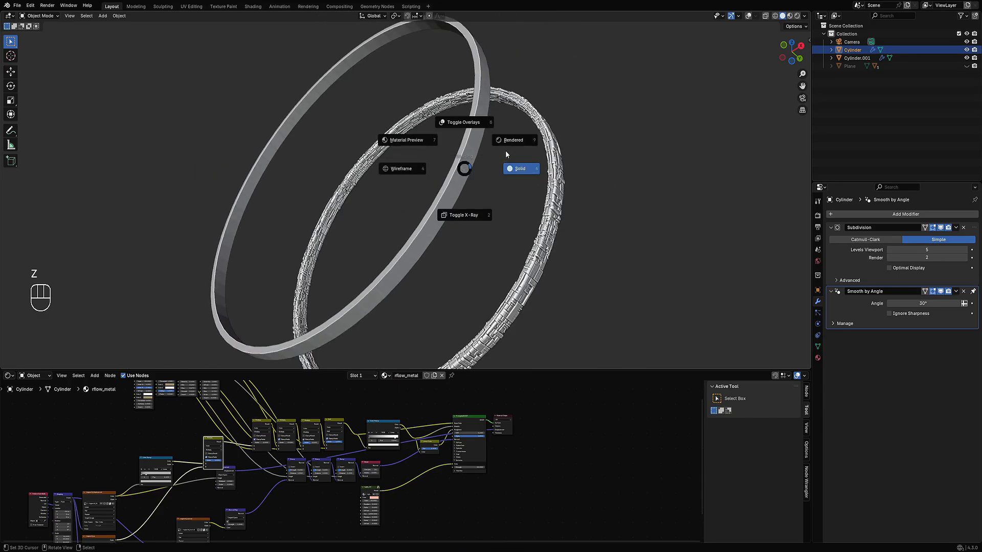
{"action": "left_click", "coordinate": [548, 175]}
{"action": "left_click", "coordinate": [549, 175]}
{"action": "key", "text": "h"}
{"action": "left_click", "coordinate": [476, 160]}
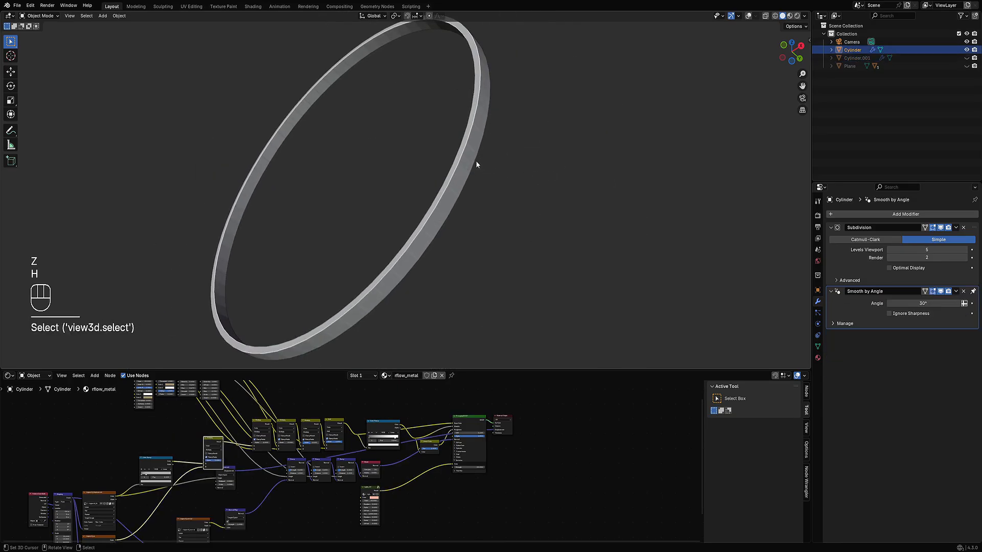
{"action": "key", "text": "z"}
{"action": "left_click", "coordinate": [516, 134]}
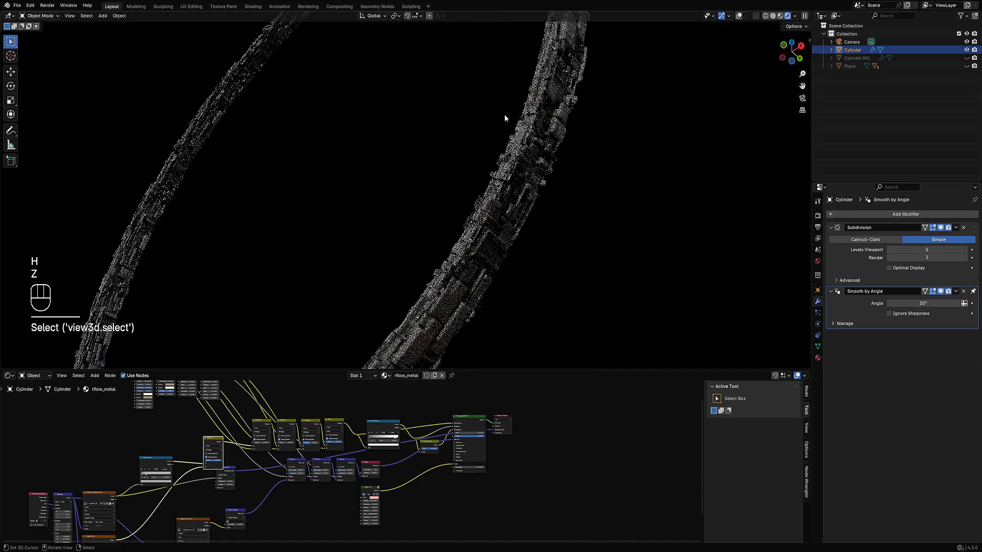
Inspect the rendered ring's surface up close and lower its Subdivision viewport levels to 3
{"action": "middle_click_drag", "start_coordinate": [513, 200], "coordinate": [494, 325]}
{"action": "middle_click_drag", "start_coordinate": [414, 114], "coordinate": [490, 170]}
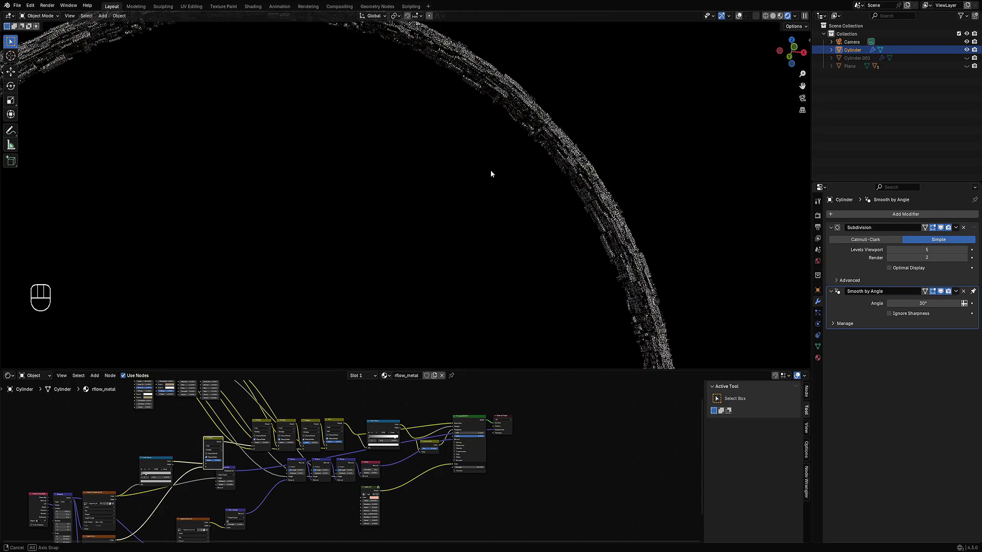
{"action": "middle_click_drag", "start_coordinate": [584, 212], "coordinate": [475, 169]}
{"action": "scroll", "coordinate": [475, 170], "scroll_direction": "up", "scroll_amount": 6}
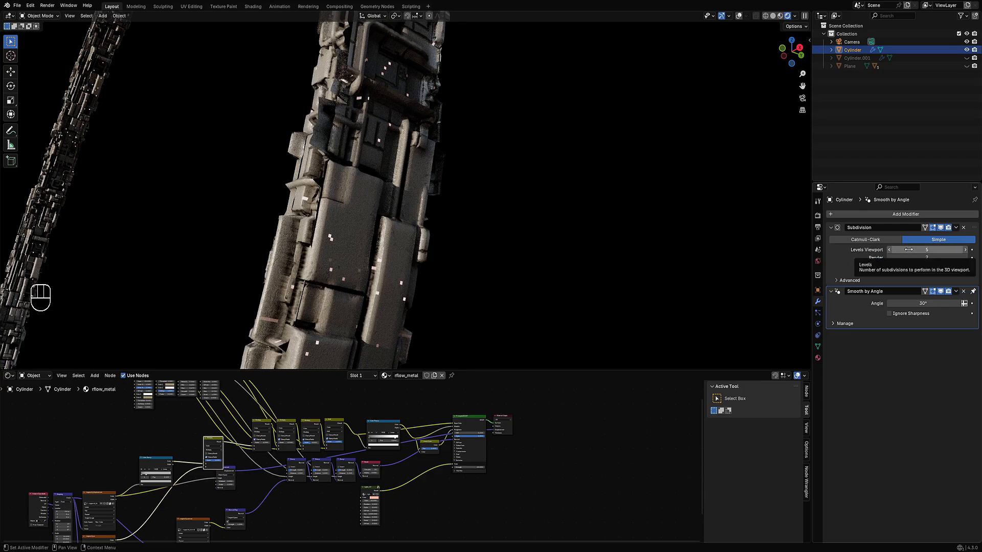
{"action": "scroll", "coordinate": [404, 235], "scroll_direction": "down", "scroll_amount": 5}
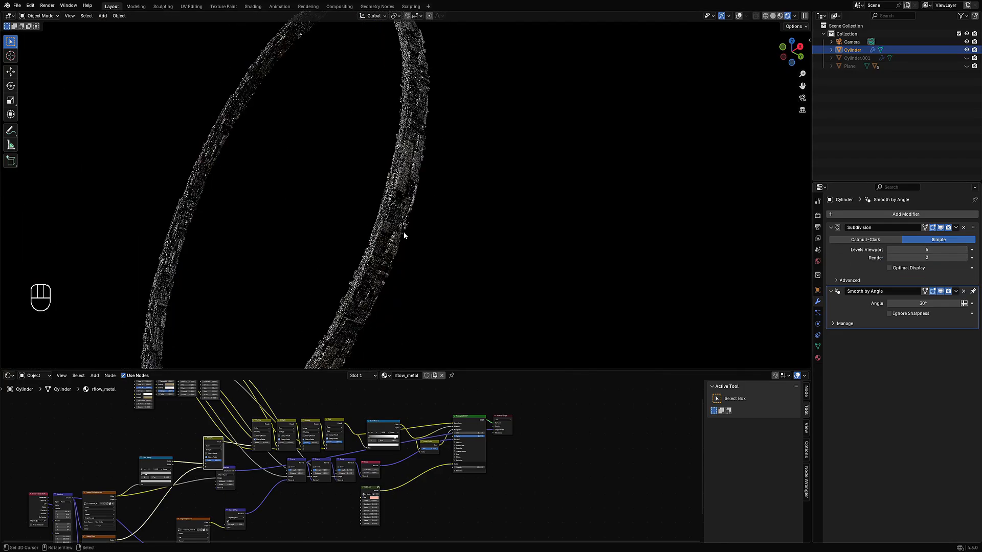
{"action": "scroll", "coordinate": [404, 235], "scroll_direction": "up", "scroll_amount": 5}
{"action": "scroll", "coordinate": [896, 249], "scroll_direction": "down", "scroll_amount": 2, "text": "ctrl"}
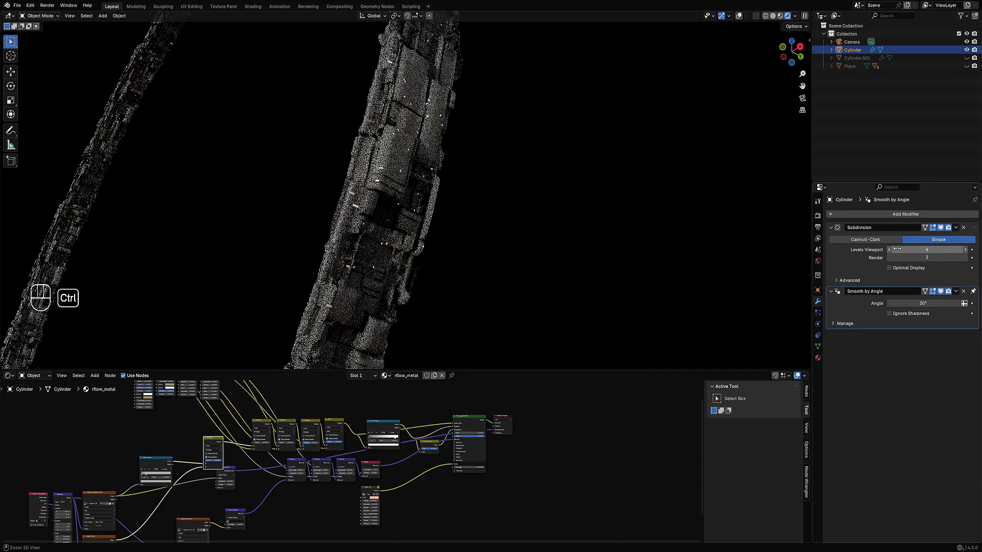
Examine the less subdivided ring near and far in rendered shading and check its mesh density in wireframe
{"action": "scroll", "coordinate": [464, 204], "scroll_direction": "down", "scroll_amount": 7}
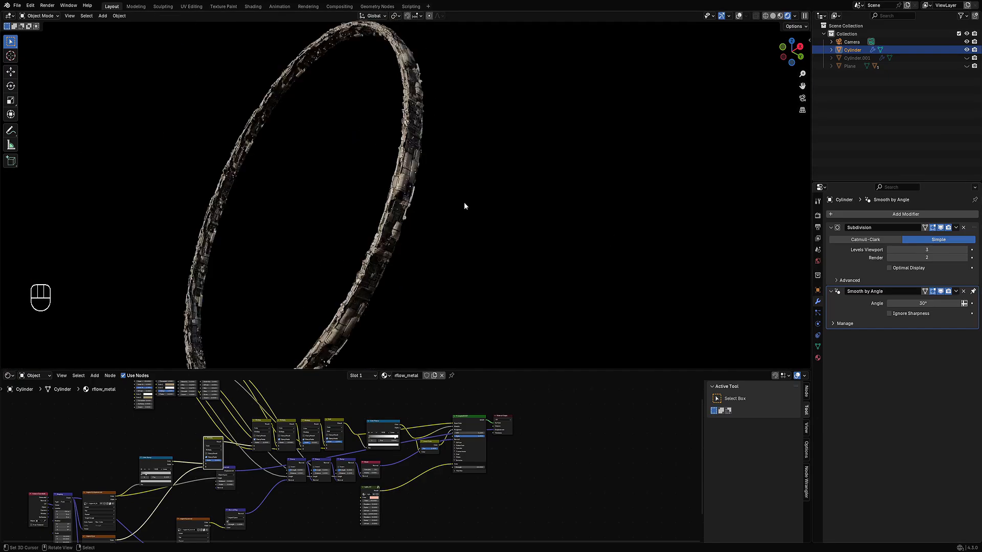
{"action": "middle_click_drag", "start_coordinate": [465, 202], "coordinate": [527, 203]}
{"action": "scroll", "coordinate": [463, 200], "scroll_direction": "down", "scroll_amount": 2}
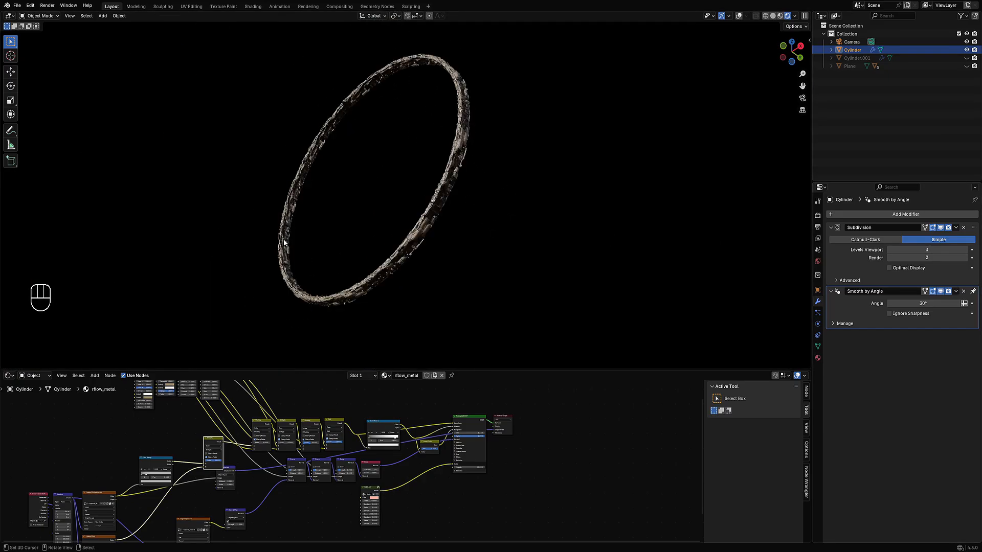
{"action": "scroll", "coordinate": [467, 201], "scroll_direction": "up", "scroll_amount": 5}
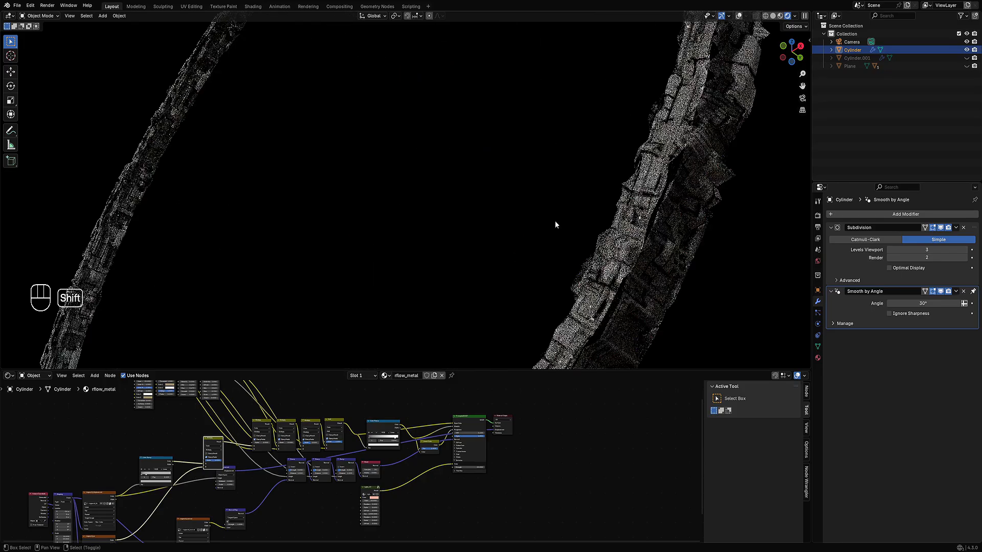
{"action": "key", "text": "shift+z"}
{"action": "mouse_move", "coordinate": [664, 245]}
{"action": "middle_mouse_down", "text": "shift"}
{"action": "mouse_move", "coordinate": [562, 225]}
{"action": "mouse_move", "coordinate": [548, 143]}
{"action": "middle_mouse_up", "text": "shift"}
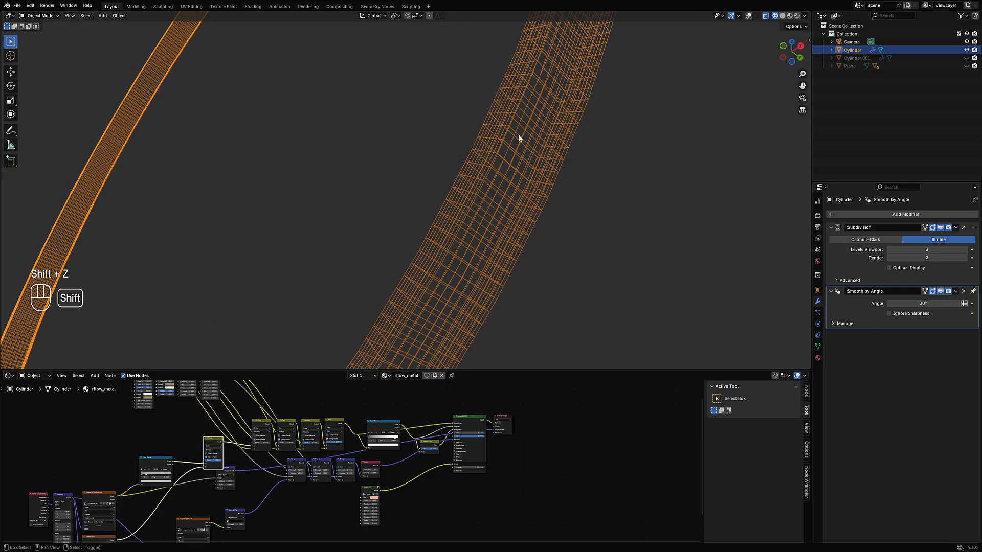
{"action": "key", "text": "shift+z"}
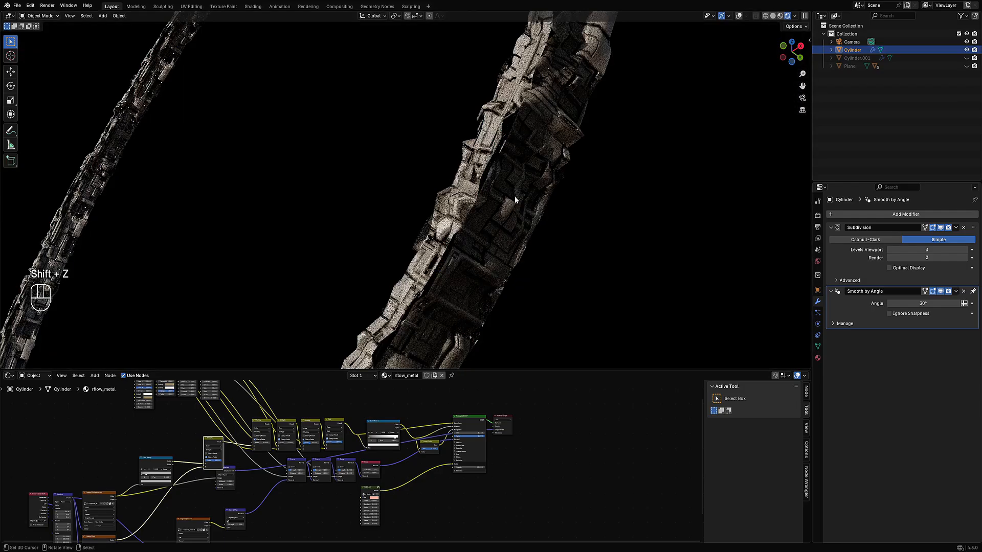
{"action": "scroll", "coordinate": [515, 195], "scroll_direction": "down", "scroll_amount": 6}
{"action": "scroll", "coordinate": [514, 195], "scroll_direction": "up", "scroll_amount": 6}
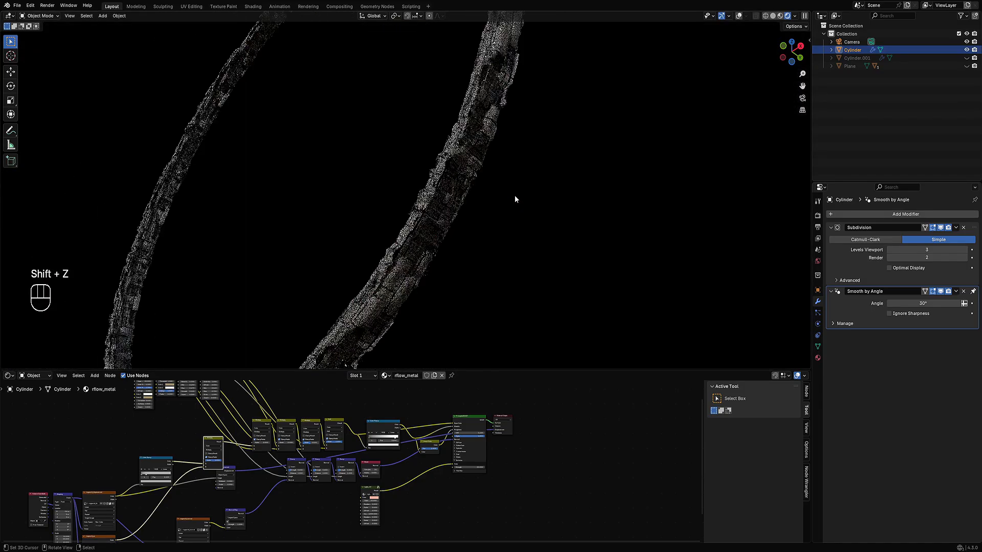
{"action": "scroll", "coordinate": [484, 169], "scroll_direction": "down", "scroll_amount": 4}
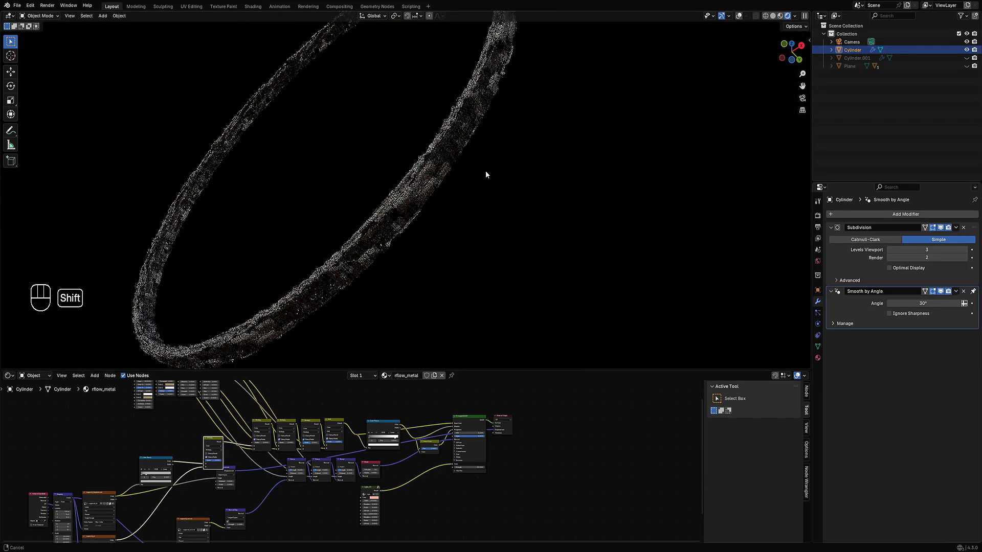
{"action": "scroll", "coordinate": [486, 175], "scroll_direction": "up", "scroll_amount": 5}
Raise the ring's Subdivision viewport levels to 5
{"action": "key", "text": "ctrl"}
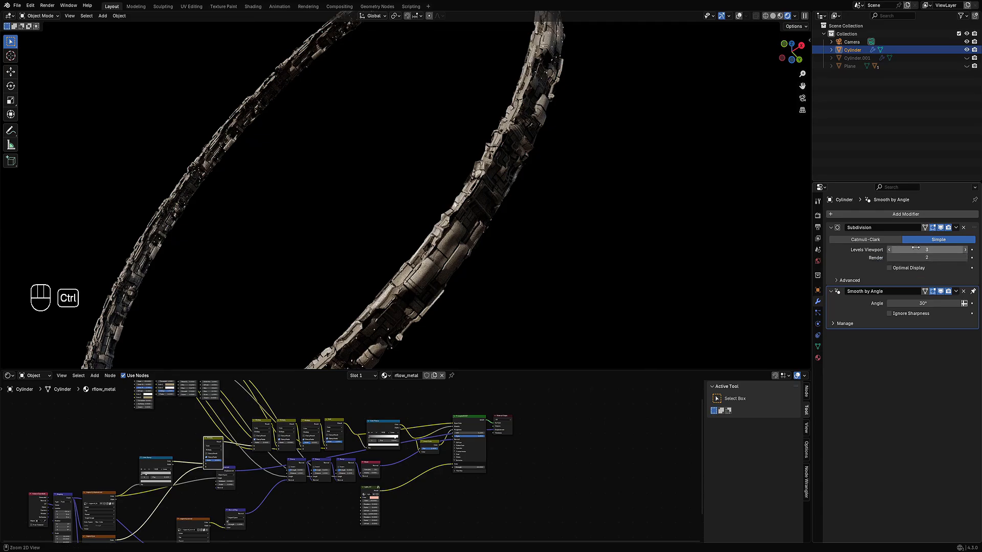
{"action": "scroll", "coordinate": [915, 250], "scroll_direction": "up", "scroll_amount": 1, "text": "ctrl"}
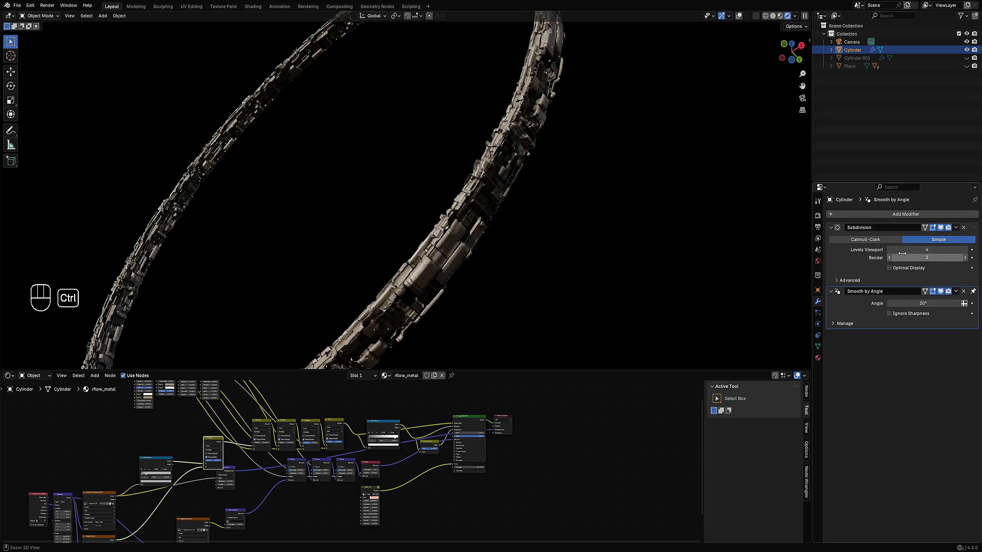
{"action": "scroll", "coordinate": [904, 249], "scroll_direction": "up", "scroll_amount": 1, "text": "ctrl"}
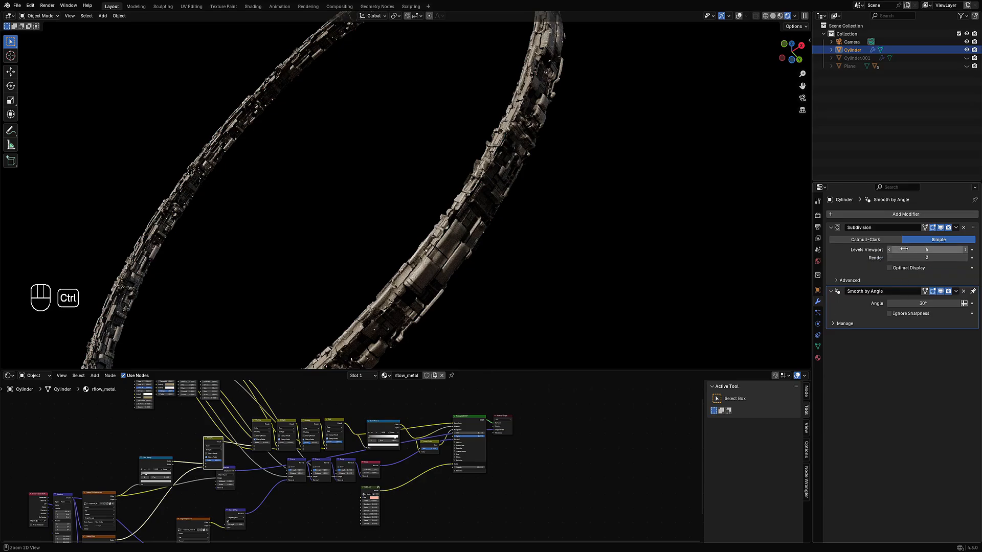
{"action": "middle_click_drag", "start_coordinate": [507, 183], "coordinate": [499, 184]}
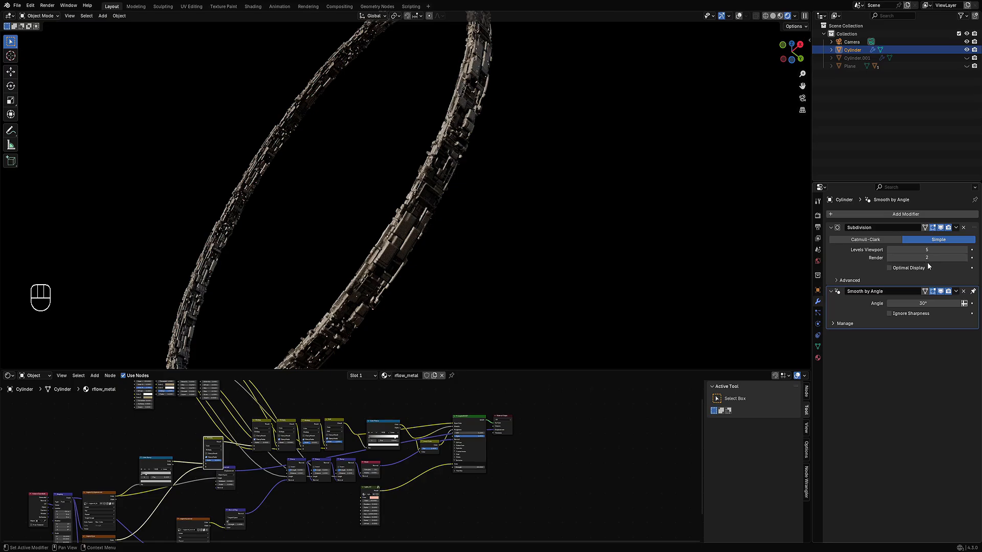
Try 2 Subdivision viewport levels on the ring and raise them back to 5
{"action": "left_click", "coordinate": [905, 249]}
{"action": "type", "text": "2"}
{"action": "key", "text": "Return"}
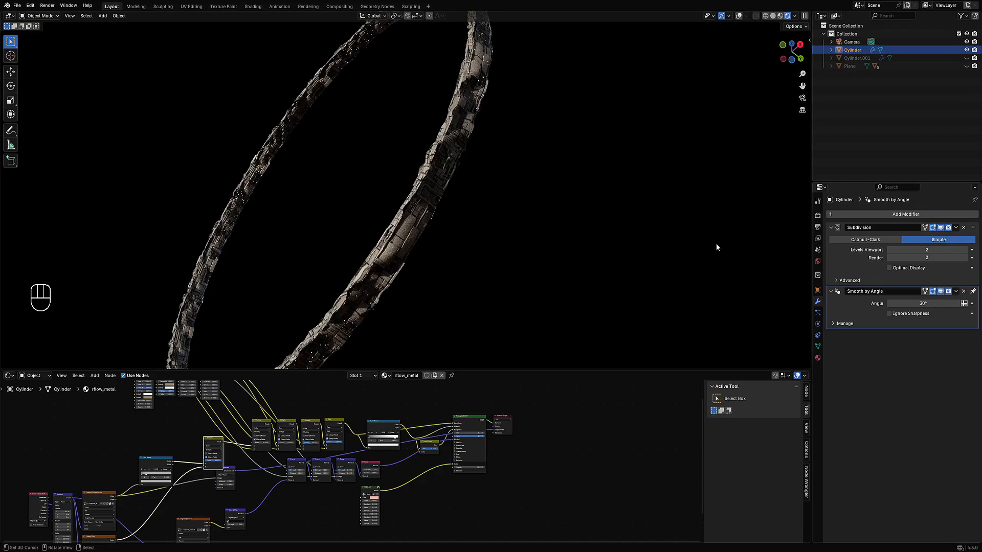
{"action": "scroll", "coordinate": [922, 252], "scroll_direction": "up", "scroll_amount": 3, "text": "ctrl"}
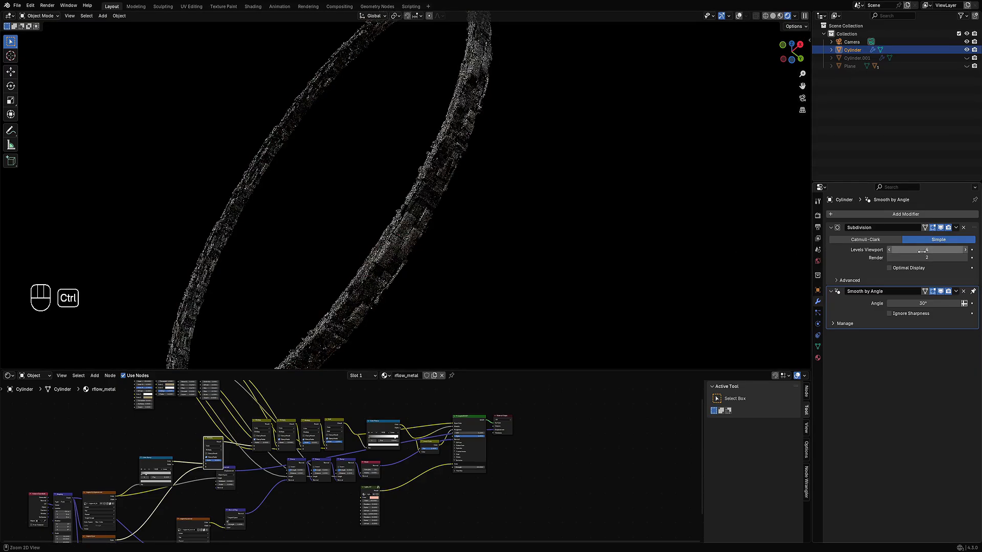
Enable Simplify in the scene's render settings
{"action": "left_click", "coordinate": [817, 215]}
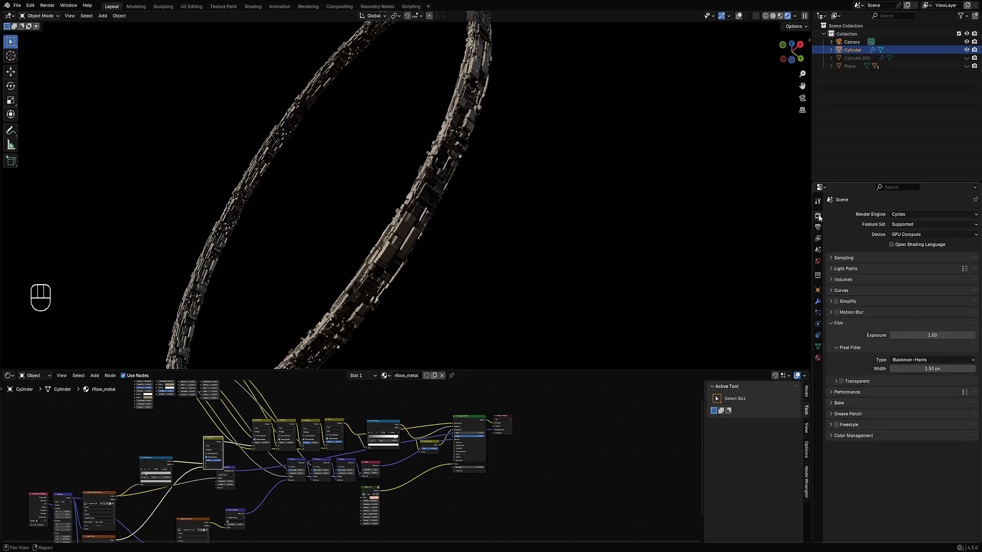
{"action": "left_click", "coordinate": [839, 303]}
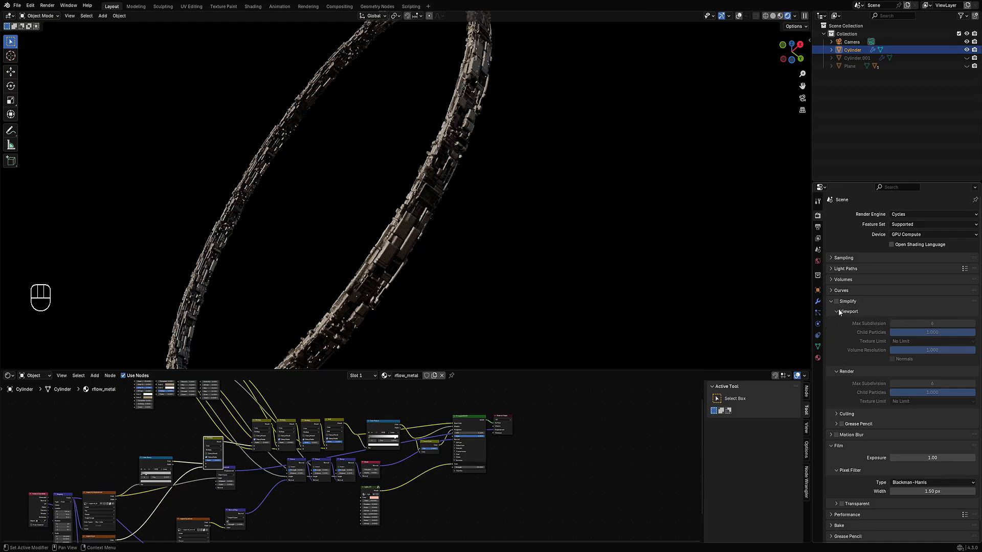
{"action": "left_click", "coordinate": [836, 302]}
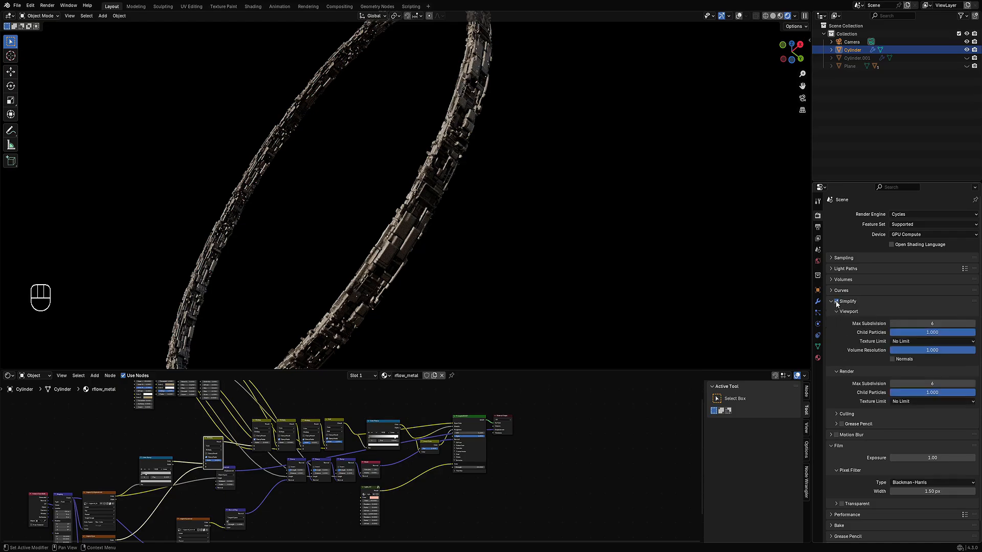
Try Simplify's viewport Max Subdivision at 4 and 2, and set it back to 6
{"action": "left_click", "coordinate": [929, 324]}
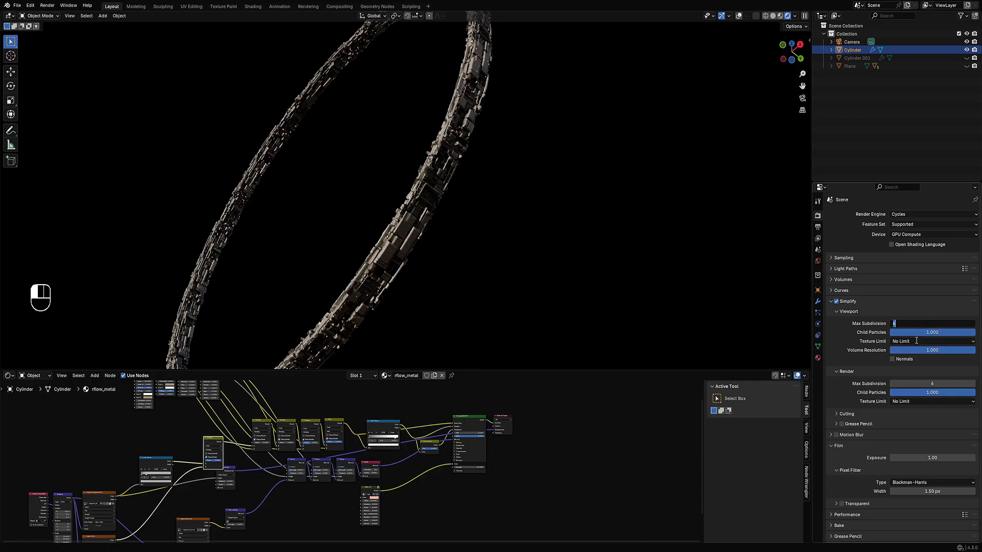
{"action": "type", "text": "4"}
{"action": "key", "text": "Return"}
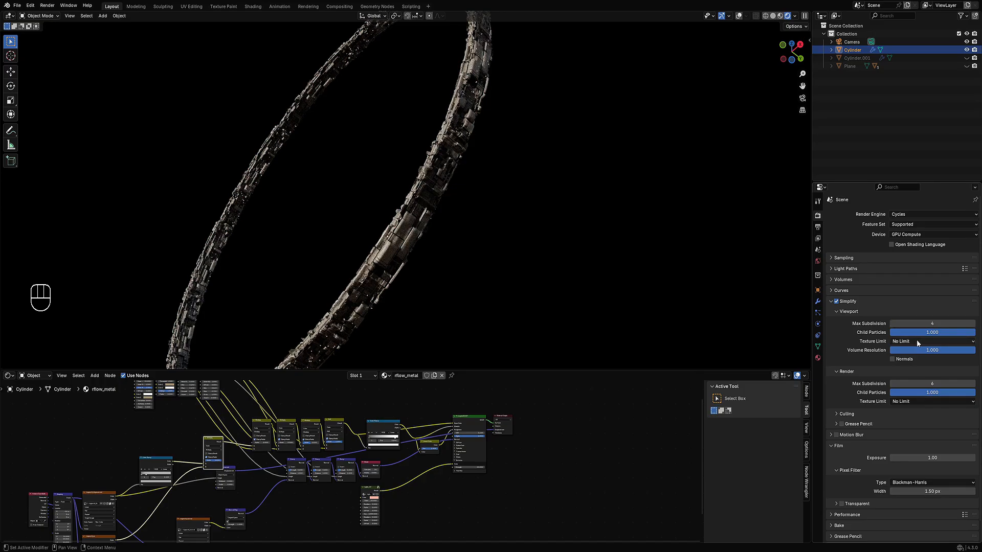
{"action": "left_click", "coordinate": [920, 324]}
{"action": "type", "text": "2"}
{"action": "key", "text": "Return"}
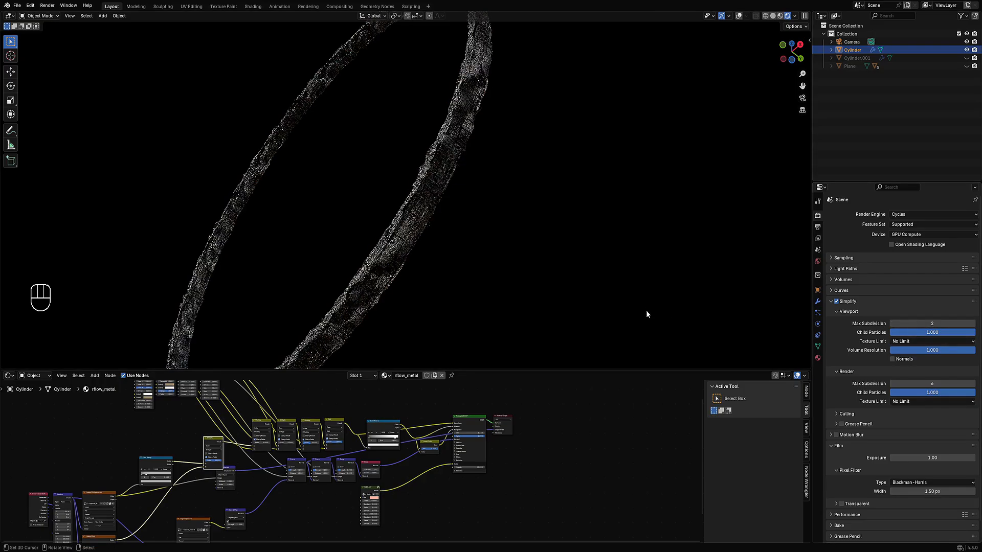
{"action": "left_click", "coordinate": [932, 322]}
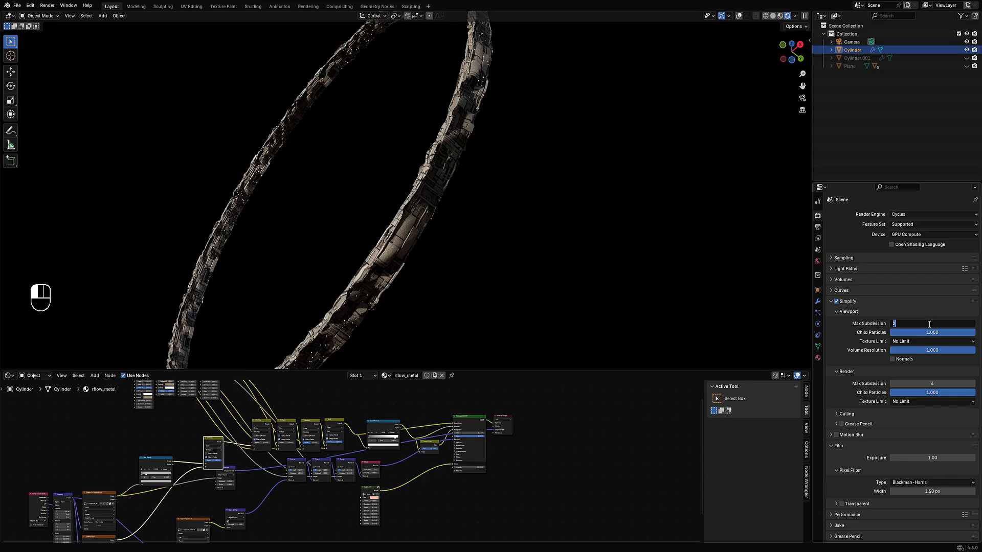
{"action": "type", "text": "6"}
{"action": "key", "text": "Return"}
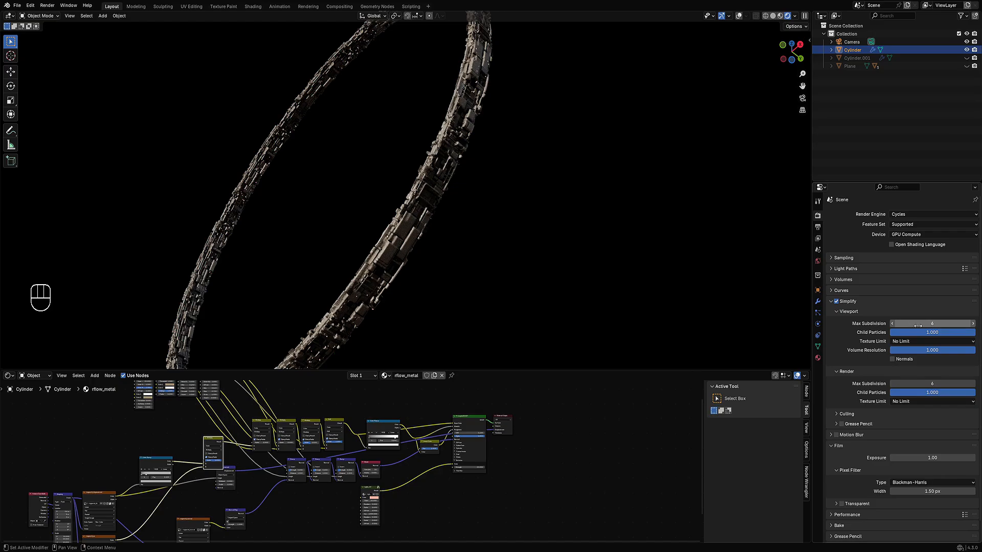
Disable Simplify in the render settings and return to the ring's modifier stack
{"action": "left_click", "coordinate": [836, 301]}
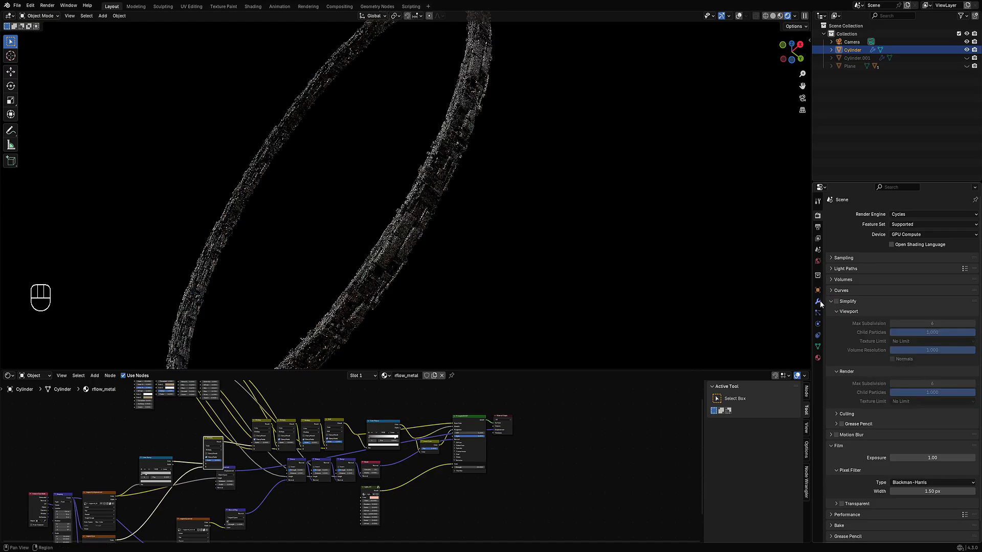
{"action": "left_click", "coordinate": [818, 301]}
{"action": "scroll", "coordinate": [542, 226], "scroll_direction": "down", "scroll_amount": 5}
{"action": "scroll", "coordinate": [538, 228], "scroll_direction": "up", "scroll_amount": 5}
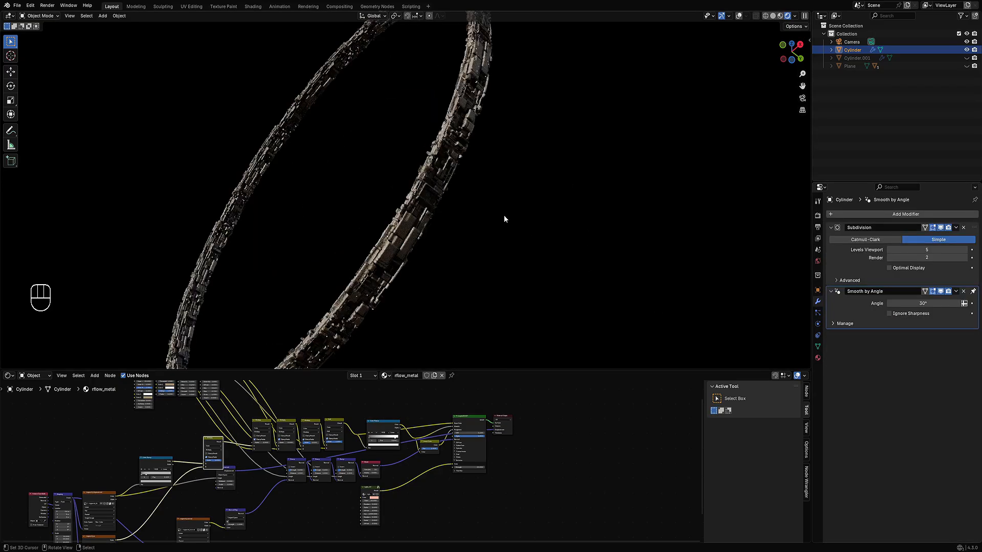
Maximize the 3D viewport and examine the whole rendered ring from several angles
{"action": "middle_click_drag", "start_coordinate": [503, 215], "coordinate": [528, 217]}
{"action": "key", "text": "ctrl+space"}
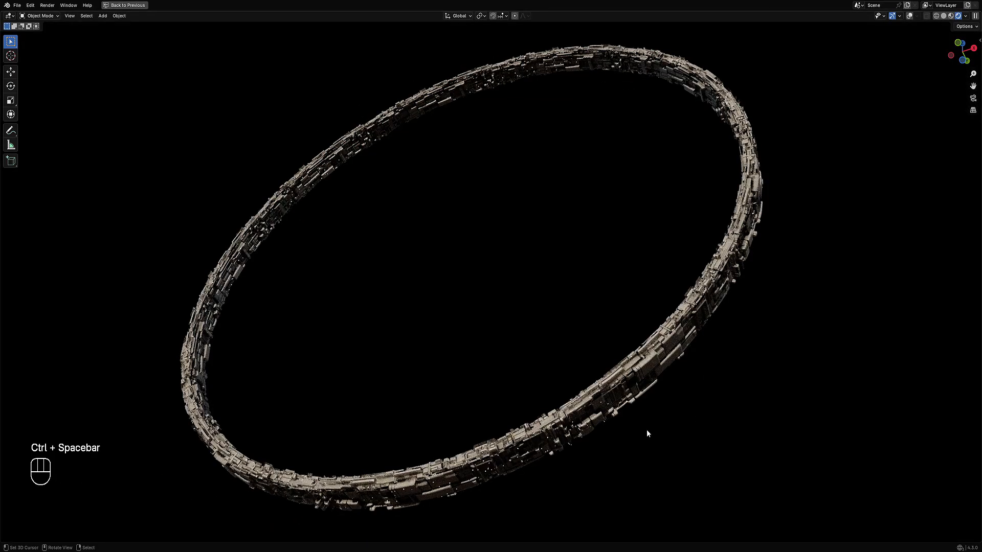
{"action": "middle_click_drag", "start_coordinate": [645, 429], "coordinate": [640, 318]}
{"action": "scroll", "coordinate": [641, 315], "scroll_direction": "up", "scroll_amount": 2}
{"action": "scroll", "coordinate": [603, 288], "scroll_direction": "down", "scroll_amount": 5}
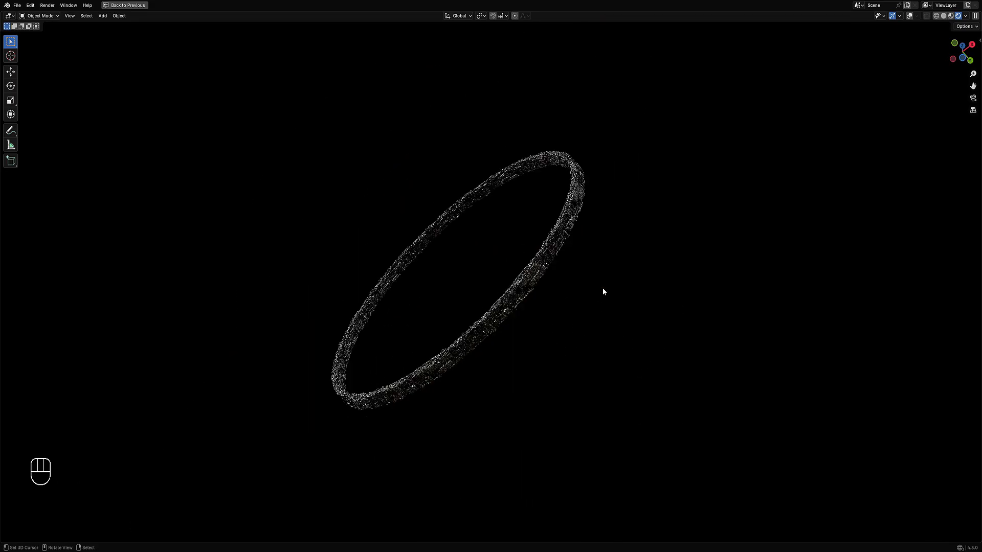
{"action": "middle_click_drag", "start_coordinate": [602, 287], "coordinate": [613, 309]}
Reveal all hidden objects and switch the viewport to solid shading
{"action": "key", "text": "alt+h"}
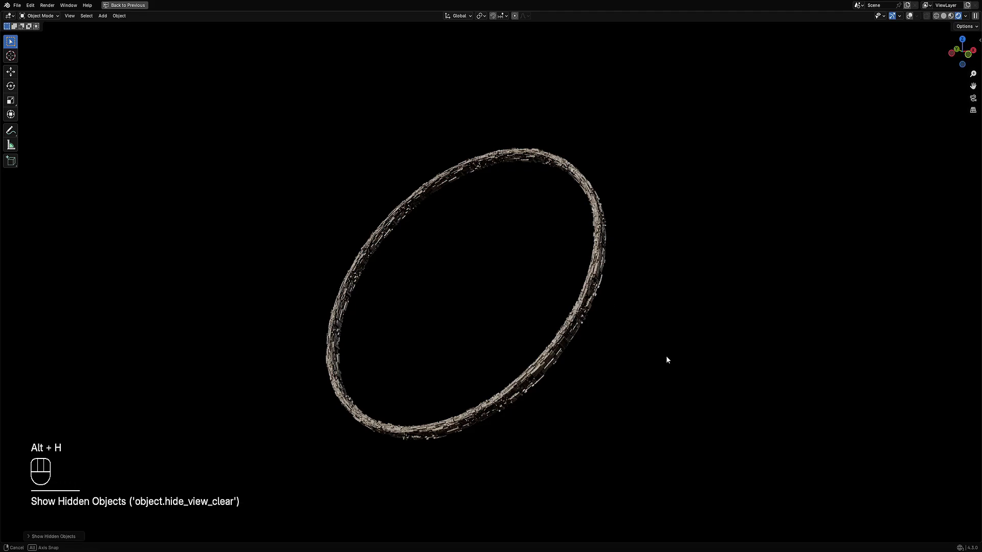
{"action": "key", "text": "z"}
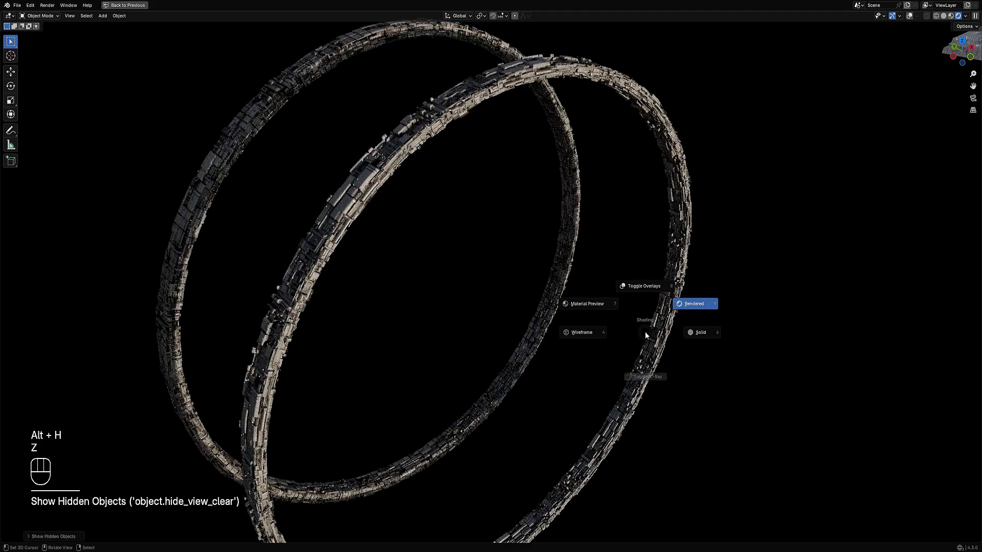
{"action": "left_click", "coordinate": [707, 334]}
{"action": "scroll", "coordinate": [702, 333], "scroll_direction": "down", "scroll_amount": 4}
{"action": "scroll", "coordinate": [700, 330], "scroll_direction": "down", "scroll_amount": 3}
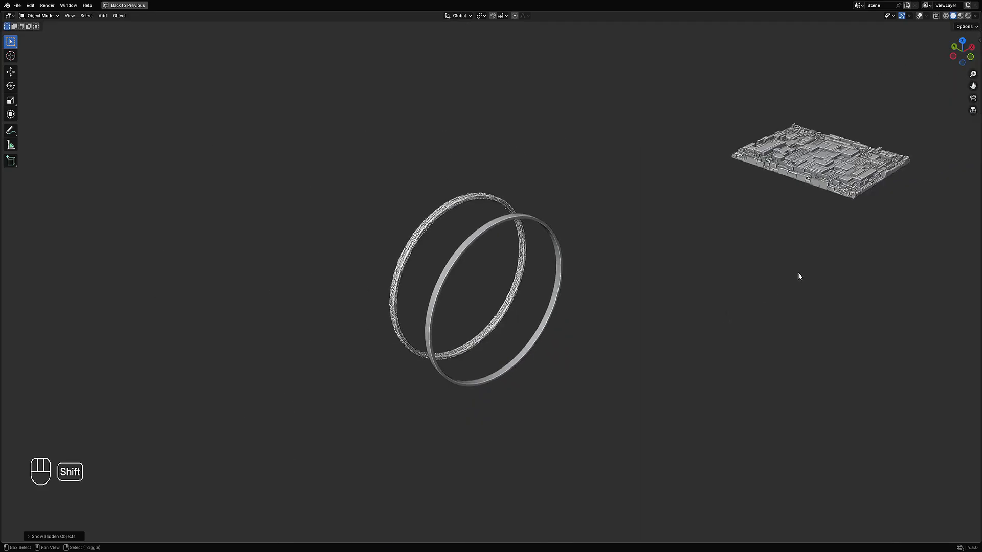
Examine the panel and pipe geometry of the displaced plane from above and at an angle
{"action": "middle_click_drag", "start_coordinate": [798, 273], "coordinate": [521, 390], "text": "shift"}
{"action": "scroll", "coordinate": [577, 251], "scroll_direction": "up", "scroll_amount": 3}
{"action": "middle_click_drag", "start_coordinate": [787, 235], "coordinate": [733, 293]}
{"action": "middle_click_drag", "start_coordinate": [951, 242], "coordinate": [423, 368], "text": "shift"}
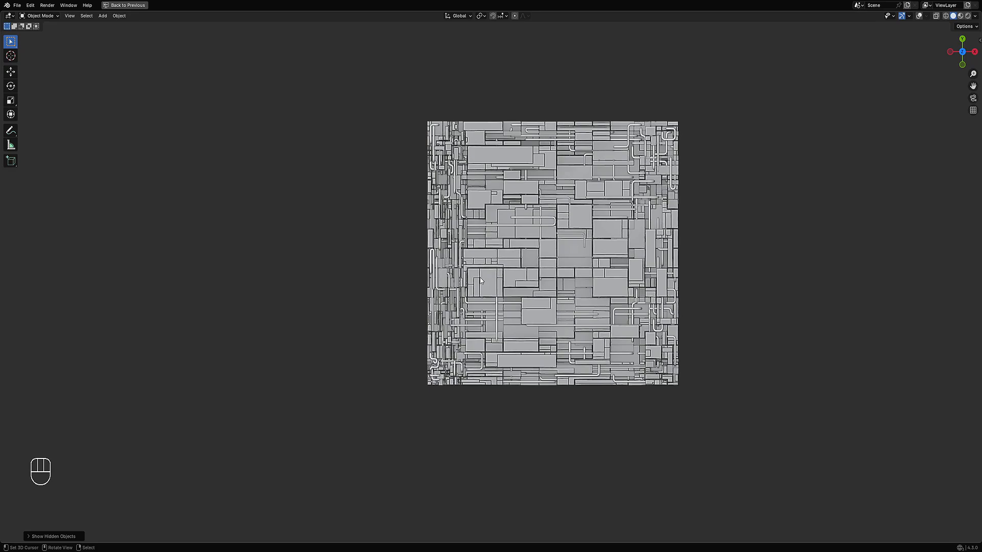
{"action": "key", "text": "ctrl+a"}
{"action": "scroll", "coordinate": [364, 266], "scroll_direction": "down", "scroll_amount": 5}
{"action": "middle_click_drag", "start_coordinate": [199, 274], "coordinate": [429, 275], "text": "shift"}
{"action": "middle_click_drag", "start_coordinate": [493, 292], "coordinate": [676, 380]}
{"action": "left_click", "coordinate": [510, 251]}
{"action": "key", "text": "shift+h"}
{"action": "key", "text": "alt+h"}
Clear the selection, select only the displaced plane and hide it
{"action": "scroll", "coordinate": [573, 301], "scroll_direction": "down", "scroll_amount": 6}
{"action": "key", "text": "alt+a"}
{"action": "left_click_drag", "start_coordinate": [650, 336], "coordinate": [792, 453]}
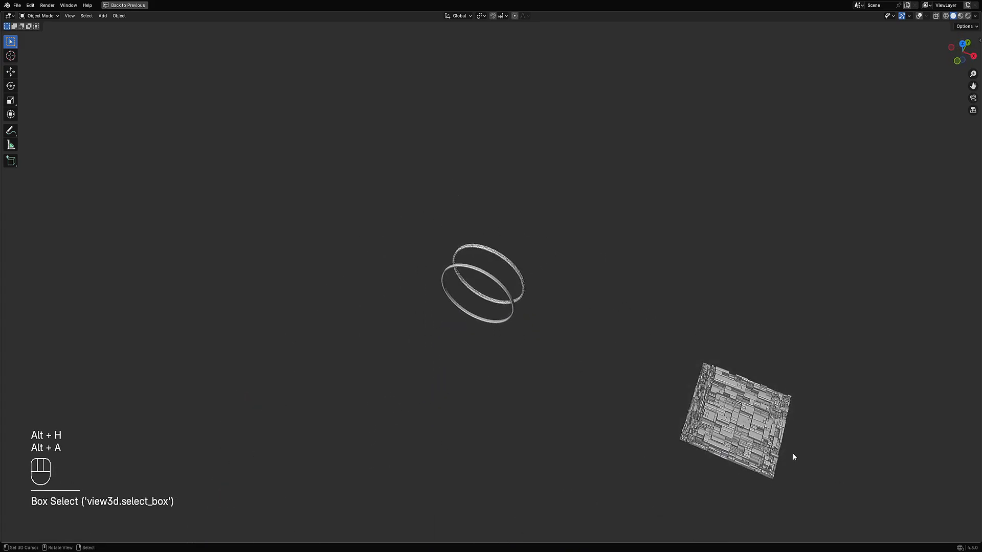
{"action": "key", "text": "h"}
Display both rings in rendered shading with the viewport overlays hidden
{"action": "scroll", "coordinate": [591, 318], "scroll_direction": "up", "scroll_amount": 6}
{"action": "middle_click_drag", "start_coordinate": [646, 366], "coordinate": [616, 327]}
{"action": "scroll", "coordinate": [617, 326], "scroll_direction": "up", "scroll_amount": 2}
{"action": "key", "text": "z"}
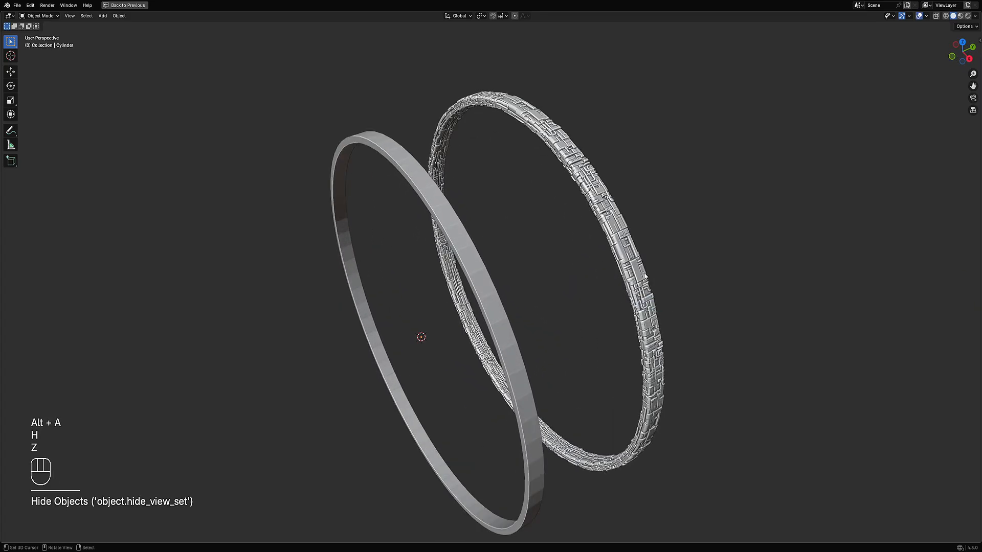
{"action": "key", "text": "z"}
{"action": "left_click", "coordinate": [704, 241]}
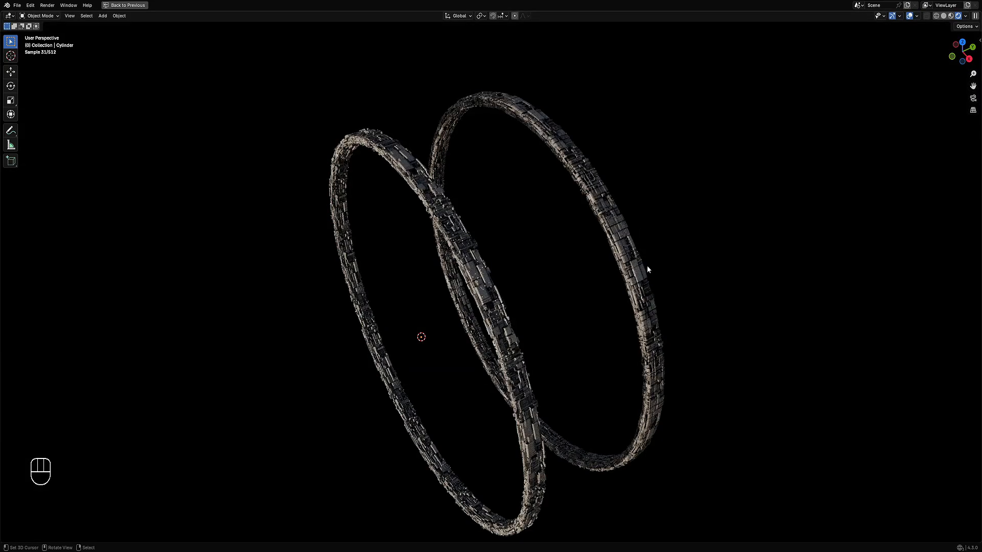
{"action": "mouse_move", "coordinate": [646, 266]}
{"action": "middle_mouse_down"}
{"action": "mouse_move", "coordinate": [598, 334]}
{"action": "mouse_move", "coordinate": [635, 409]}
{"action": "middle_mouse_up"}
{"action": "key", "text": "shift+alt+z"}
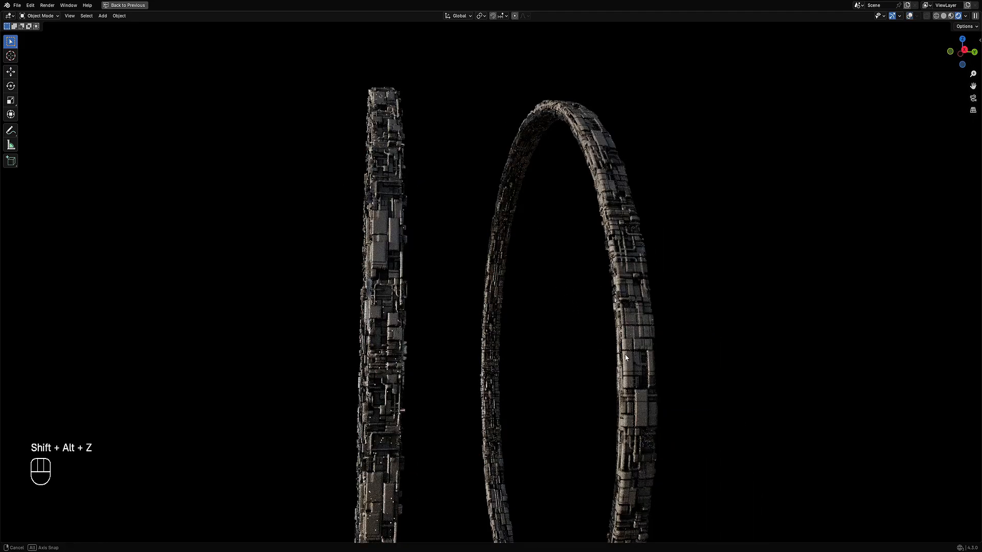
Compare the surface detail of the shader-displaced and modifier-displaced rings from several angles and distances
{"action": "middle_click_drag", "start_coordinate": [574, 327], "coordinate": [483, 138]}
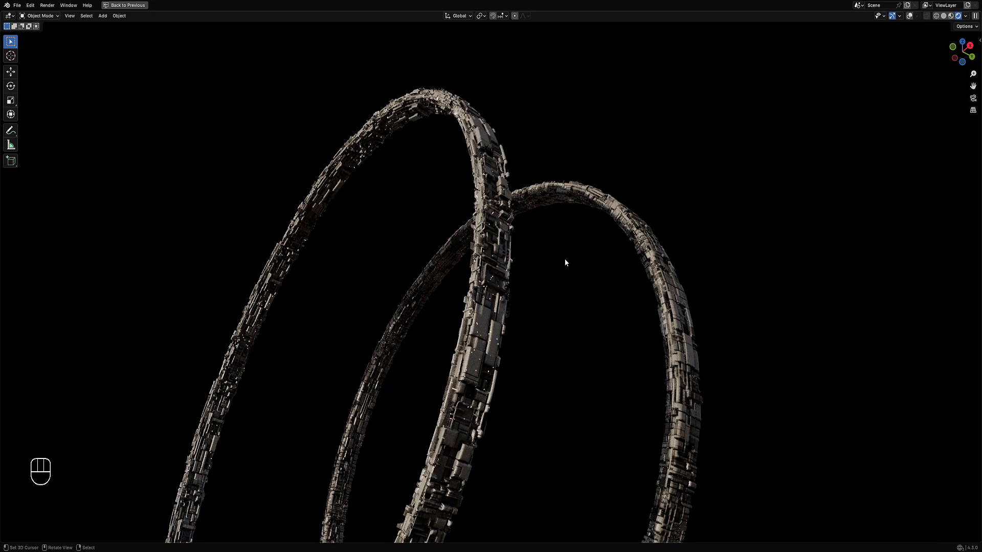
{"action": "middle_click_drag", "start_coordinate": [565, 262], "coordinate": [572, 250]}
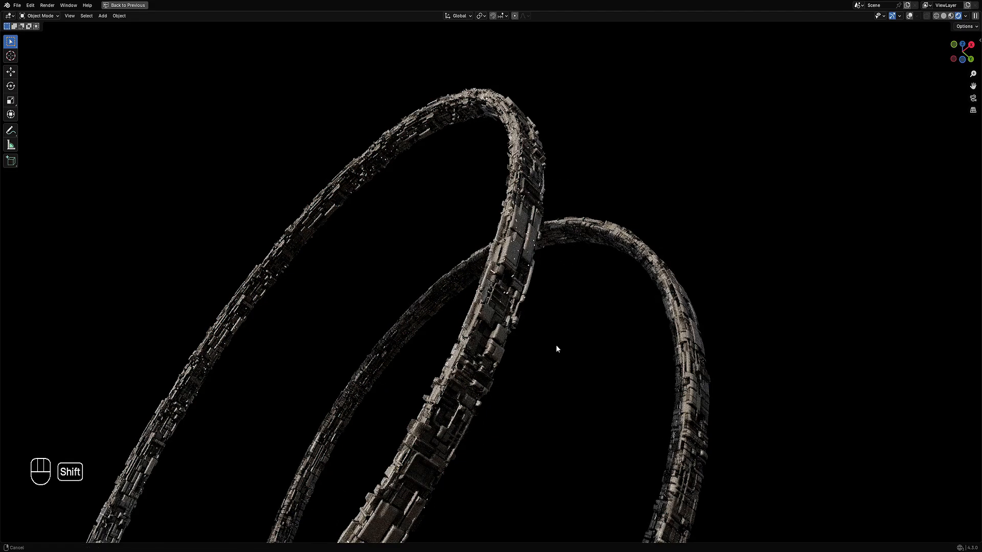
{"action": "middle_click_drag", "start_coordinate": [556, 346], "coordinate": [580, 273], "text": "shift"}
{"action": "scroll", "coordinate": [579, 274], "scroll_direction": "down", "scroll_amount": 4}
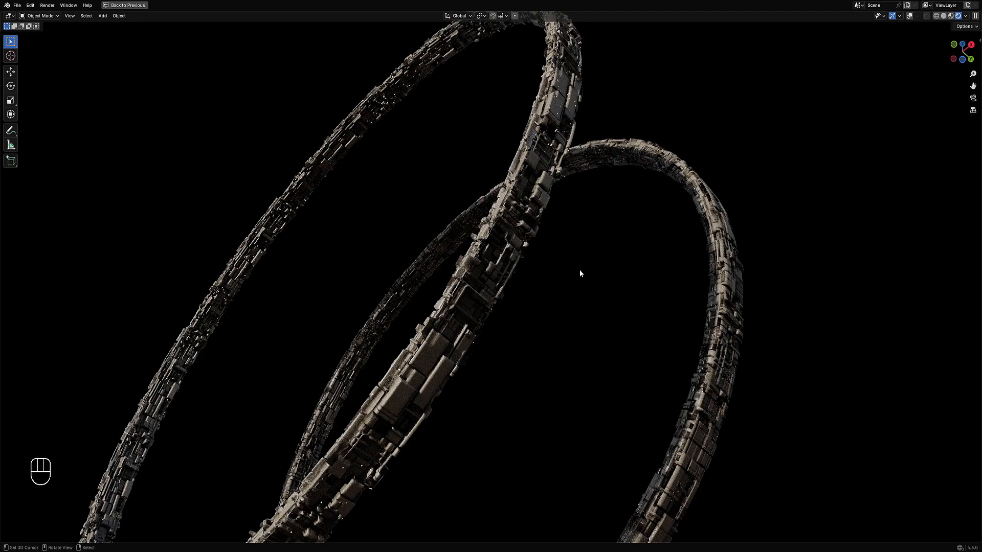
{"action": "middle_click_drag", "start_coordinate": [593, 265], "coordinate": [495, 213]}
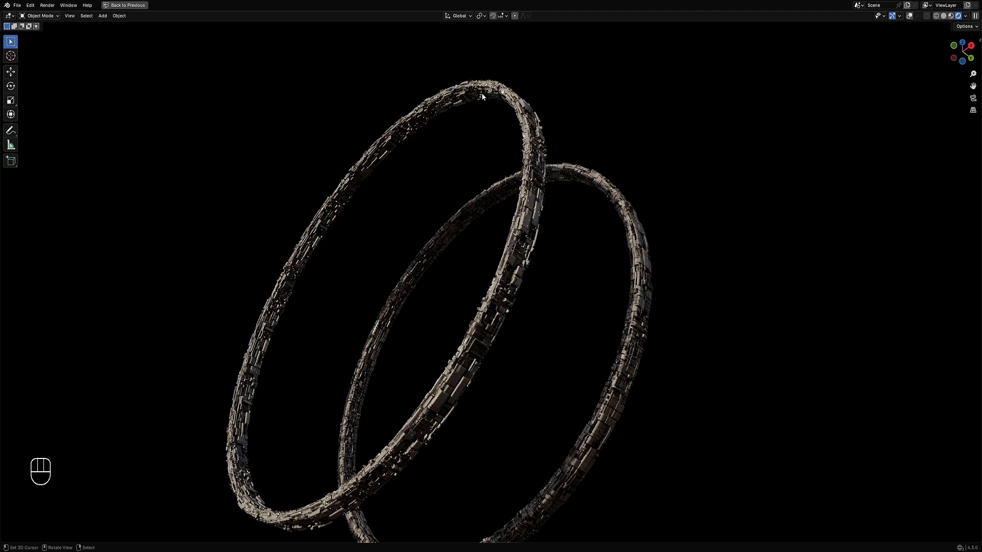
{"action": "middle_click_drag", "start_coordinate": [619, 306], "coordinate": [631, 228]}
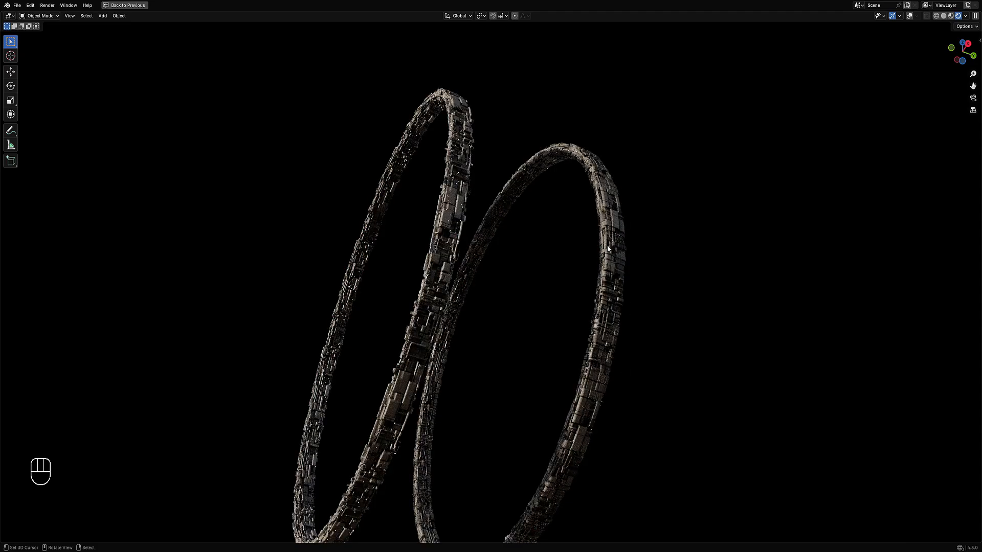
{"action": "middle_click_drag", "start_coordinate": [482, 373], "coordinate": [512, 376]}
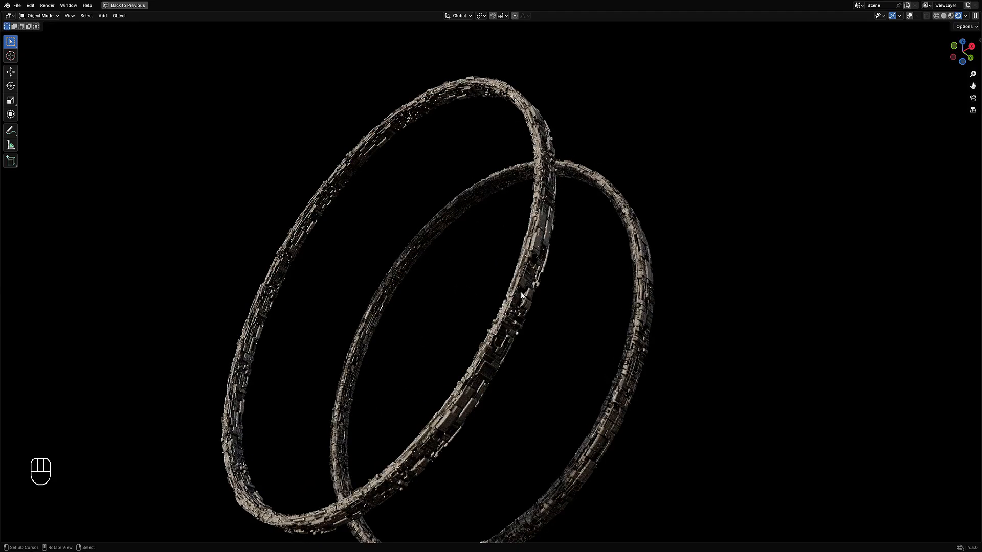
Switch to solid shading and hide the modifier-displaced ring
{"action": "key", "text": "z"}
{"action": "left_click", "coordinate": [566, 292]}
{"action": "left_click", "coordinate": [670, 323]}
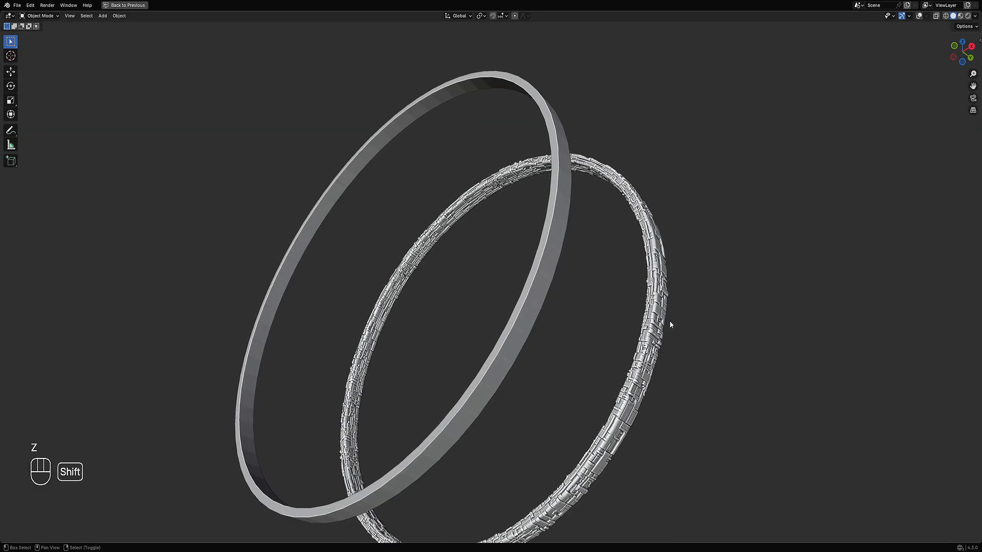
{"action": "key", "text": "h"}
Show the remaining shader-displaced ring in rendered shading, framed in full
{"action": "scroll", "coordinate": [662, 300], "scroll_direction": "up", "scroll_amount": 6}
{"action": "key", "text": "z"}
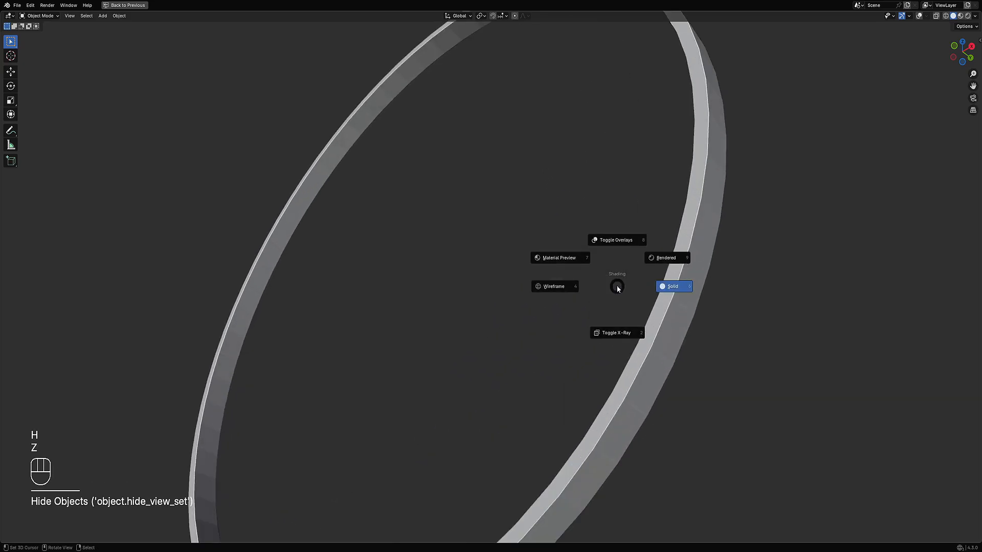
{"action": "left_click", "coordinate": [667, 251]}
{"action": "scroll", "coordinate": [668, 184], "scroll_direction": "down", "scroll_amount": 4}
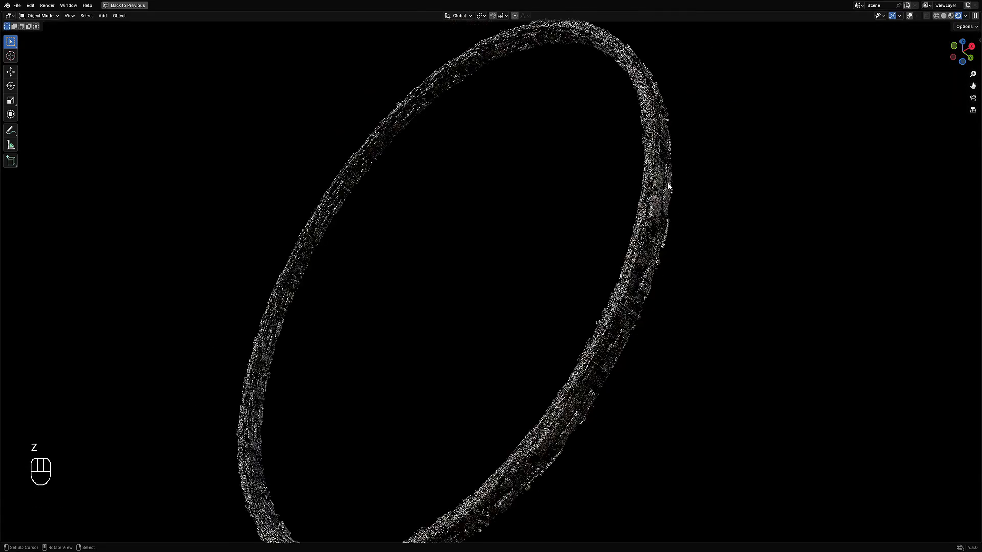
{"action": "middle_click_drag", "start_coordinate": [667, 182], "coordinate": [608, 227]}
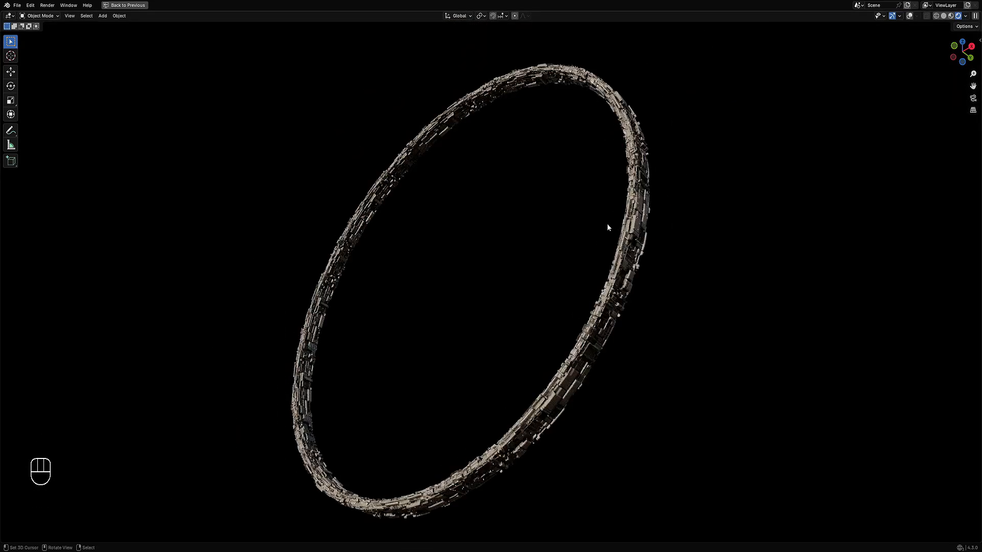